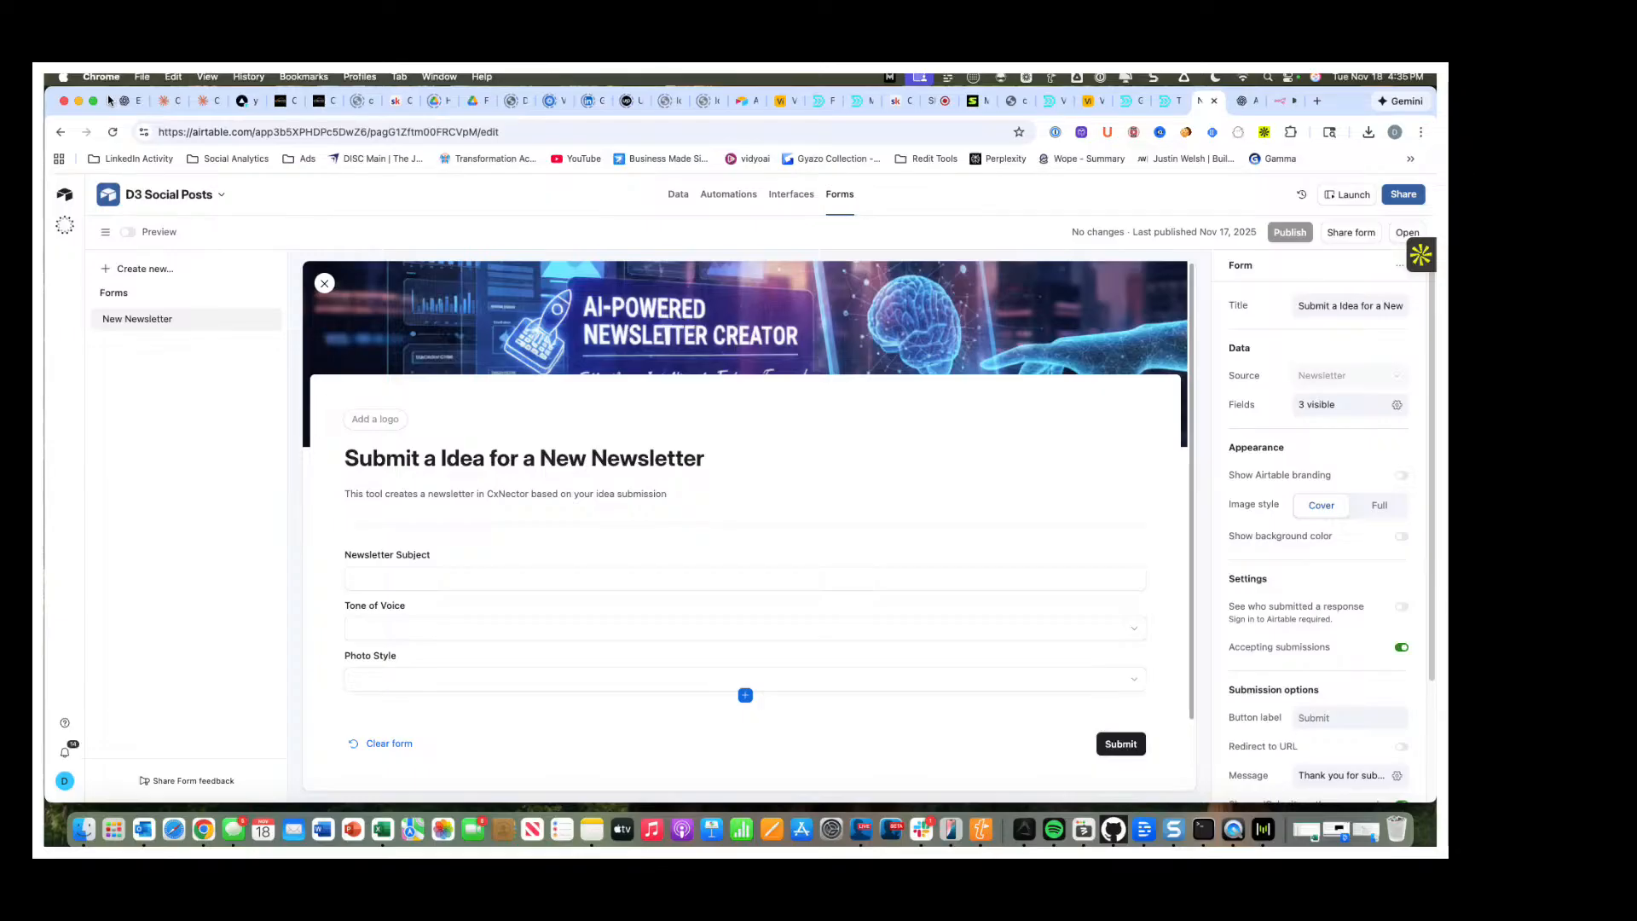
Examine the newsletter form's Newsletter Subject field and the choices offered for Tone of Voice and Photo Style.
{"action": "left_click", "coordinate": [422, 582]}
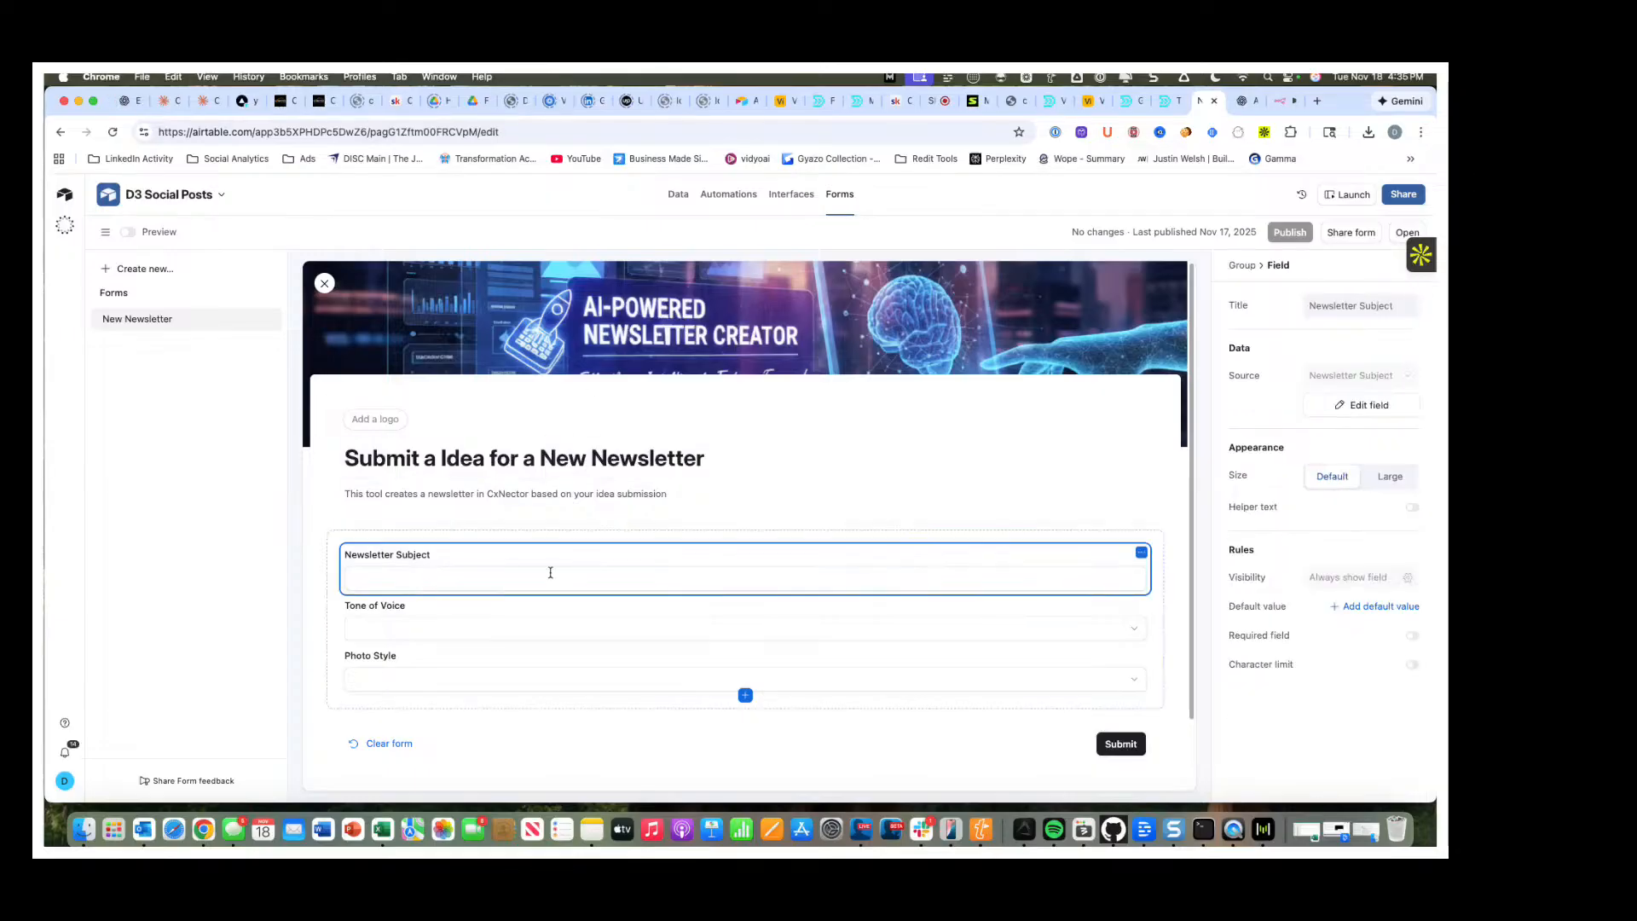
{"action": "left_click", "coordinate": [679, 579]}
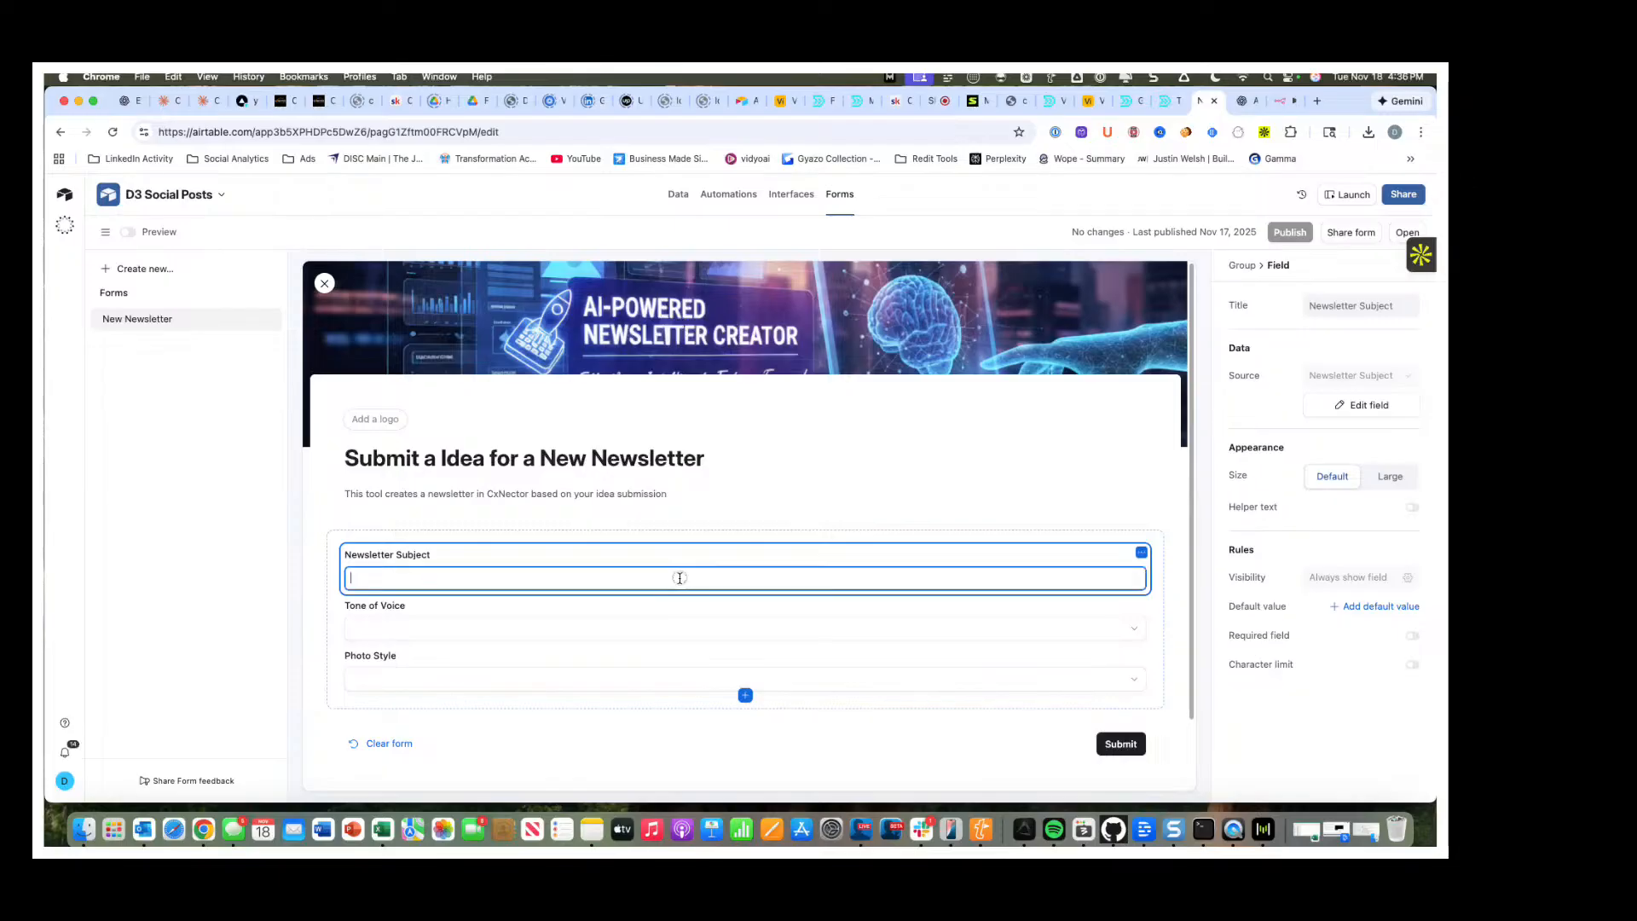
{"action": "left_click", "coordinate": [585, 636]}
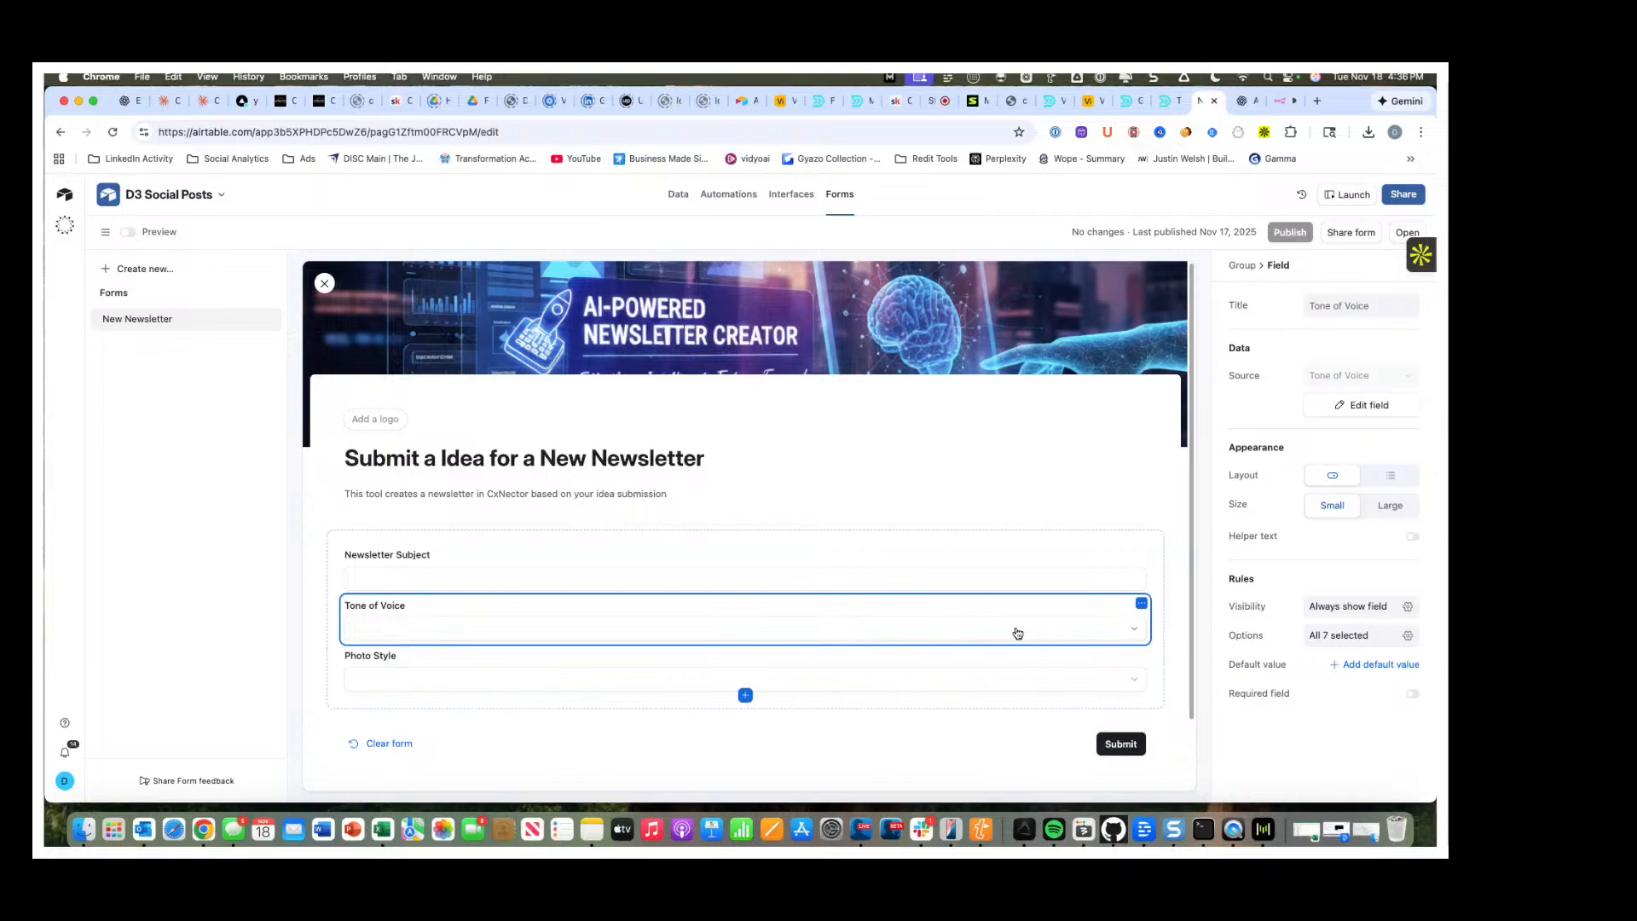
{"action": "left_click", "coordinate": [1134, 634]}
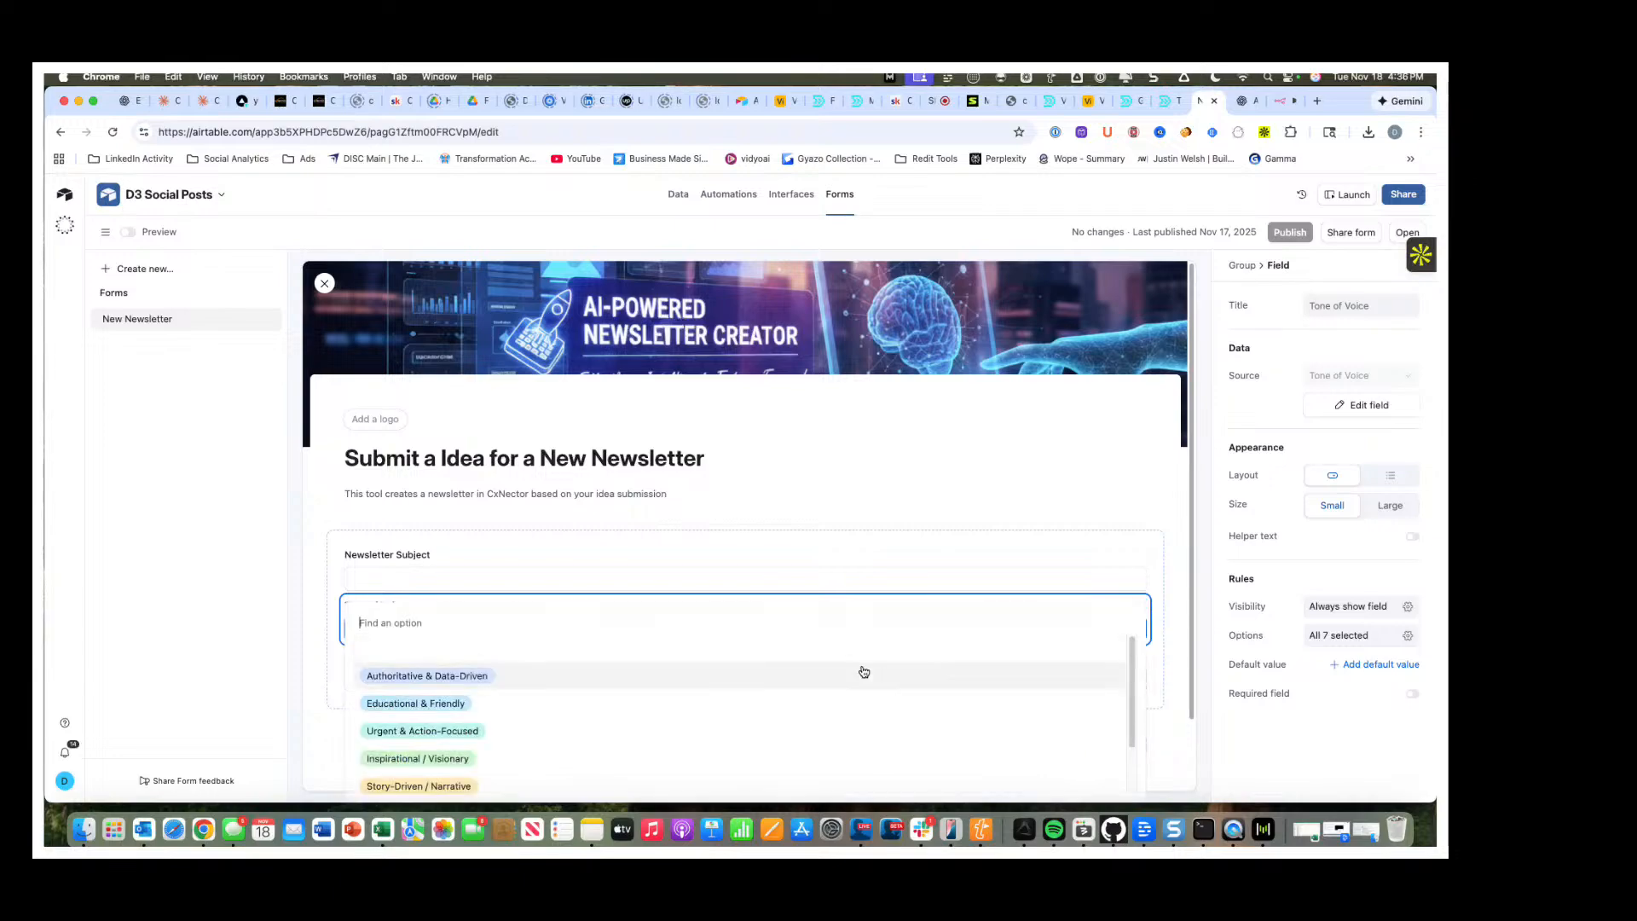
{"action": "scroll", "coordinate": [863, 671], "scroll_direction": "down", "scroll_amount": 2}
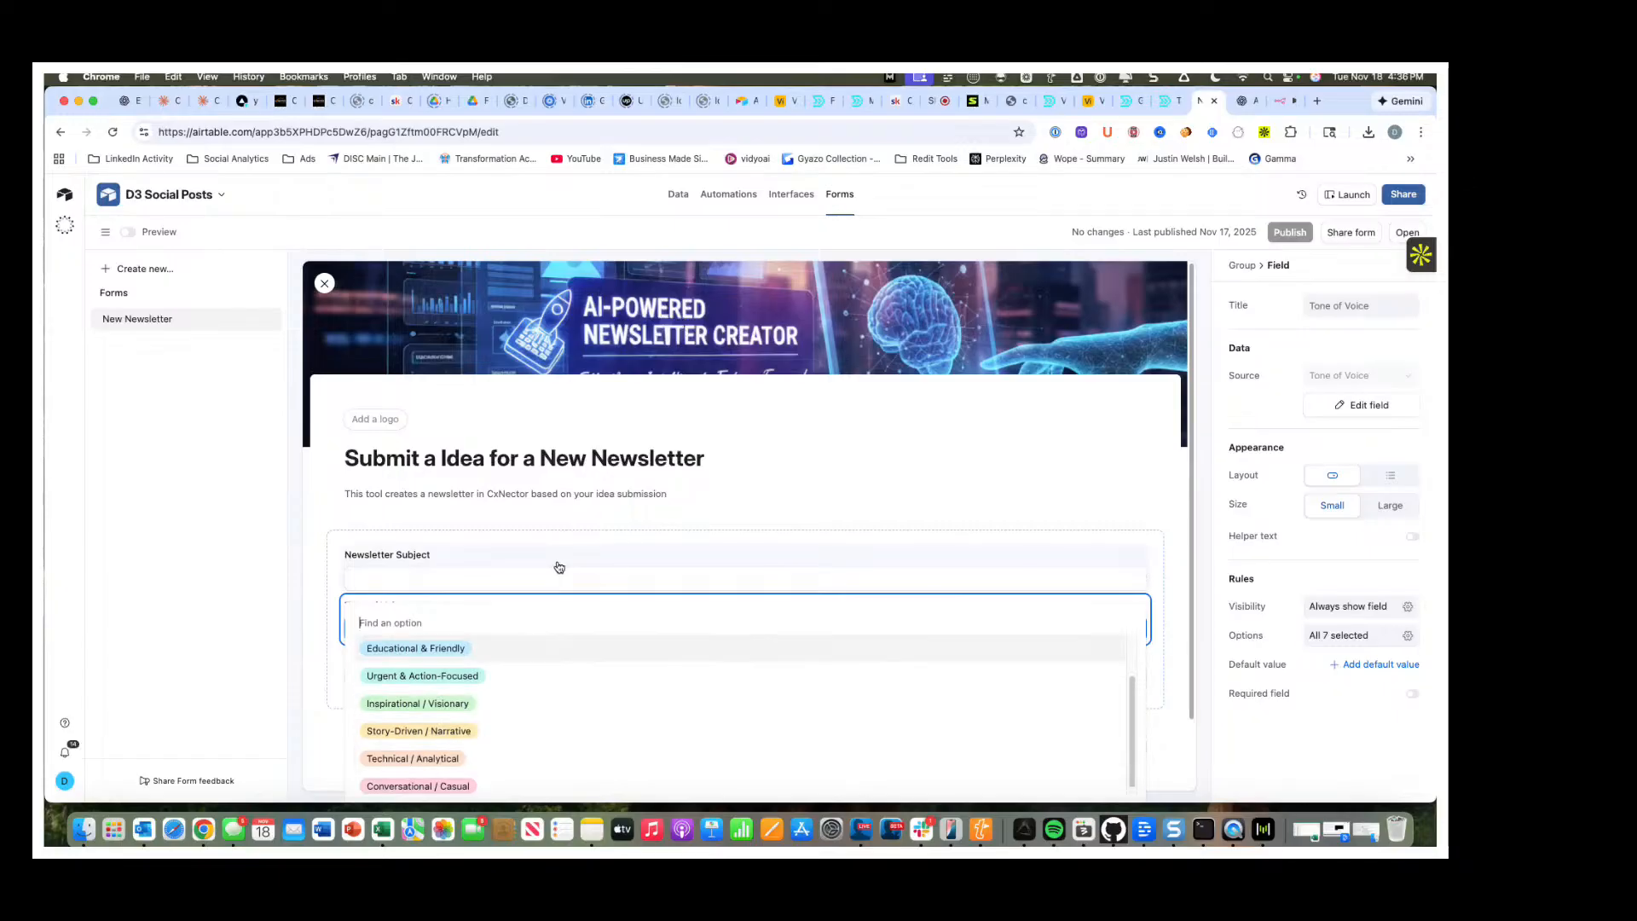
{"action": "left_click", "coordinate": [562, 522]}
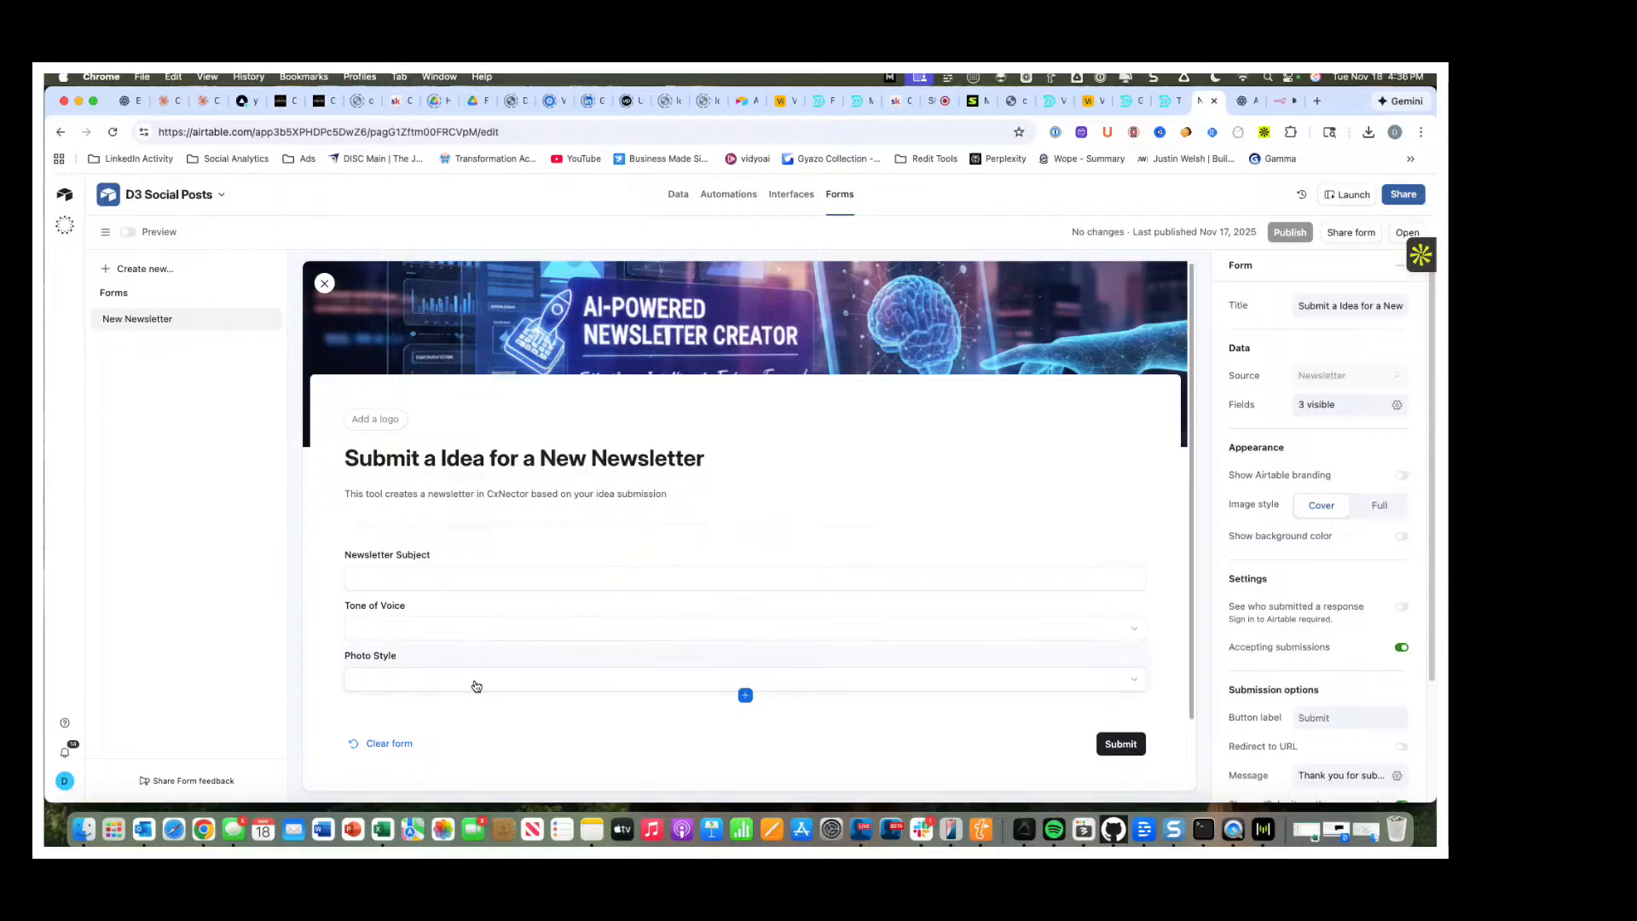
{"action": "left_click", "coordinate": [475, 686]}
{"action": "left_click", "coordinate": [1121, 681]}
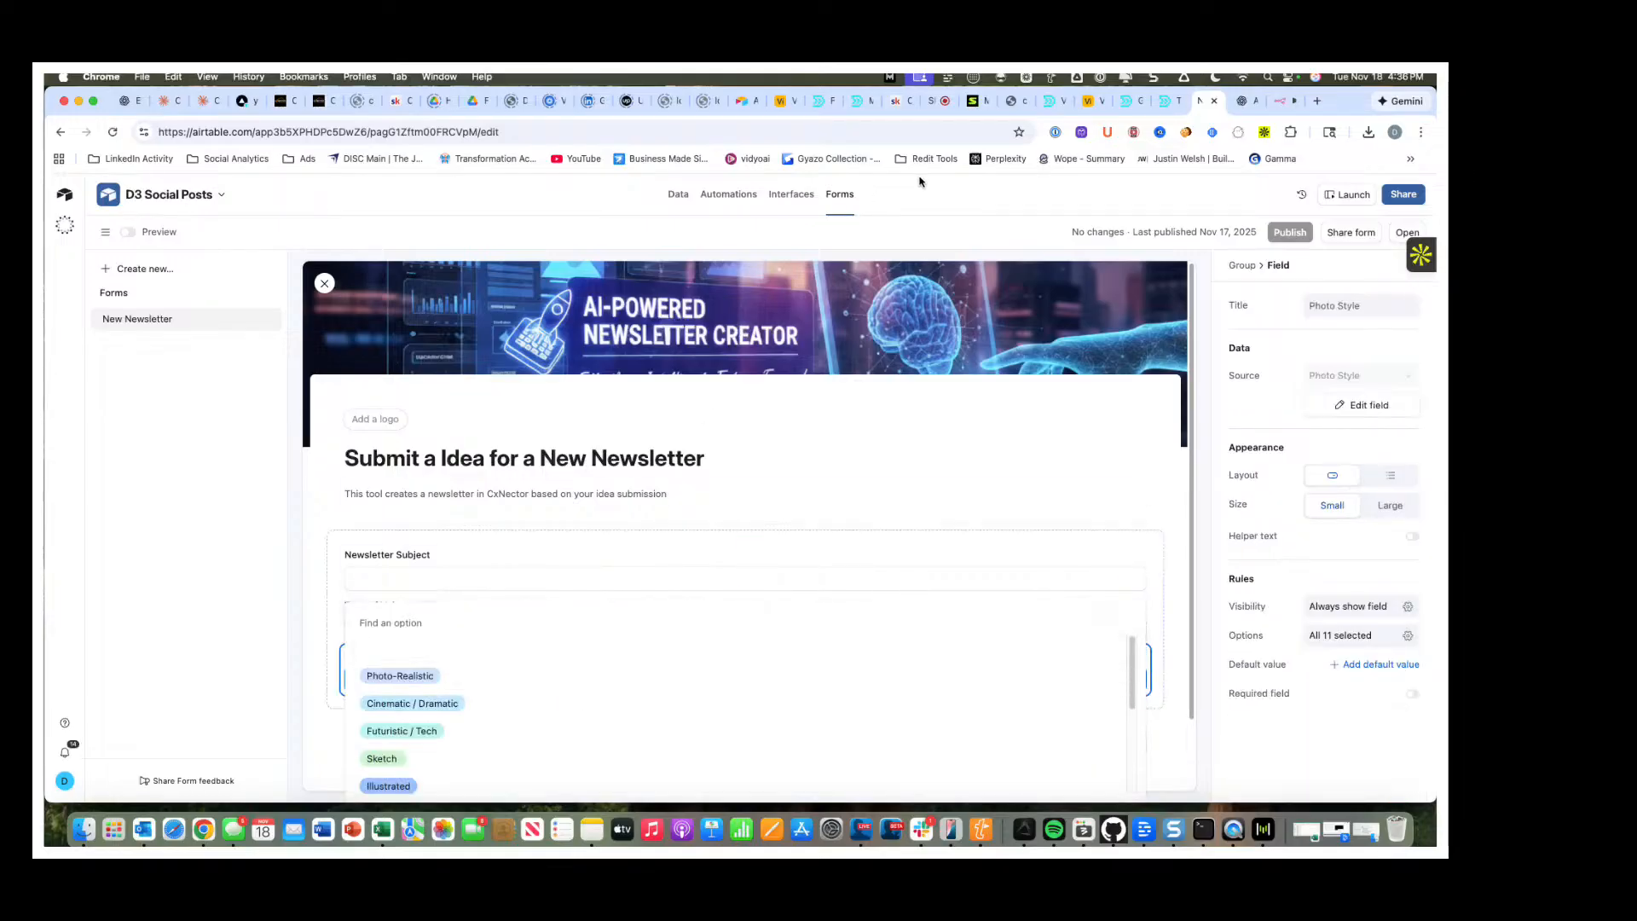
Switch to n8n to view the Newsletter Automation workflow alongside the Airtable newsletter submission form.
{"action": "left_click", "coordinate": [1285, 101]}
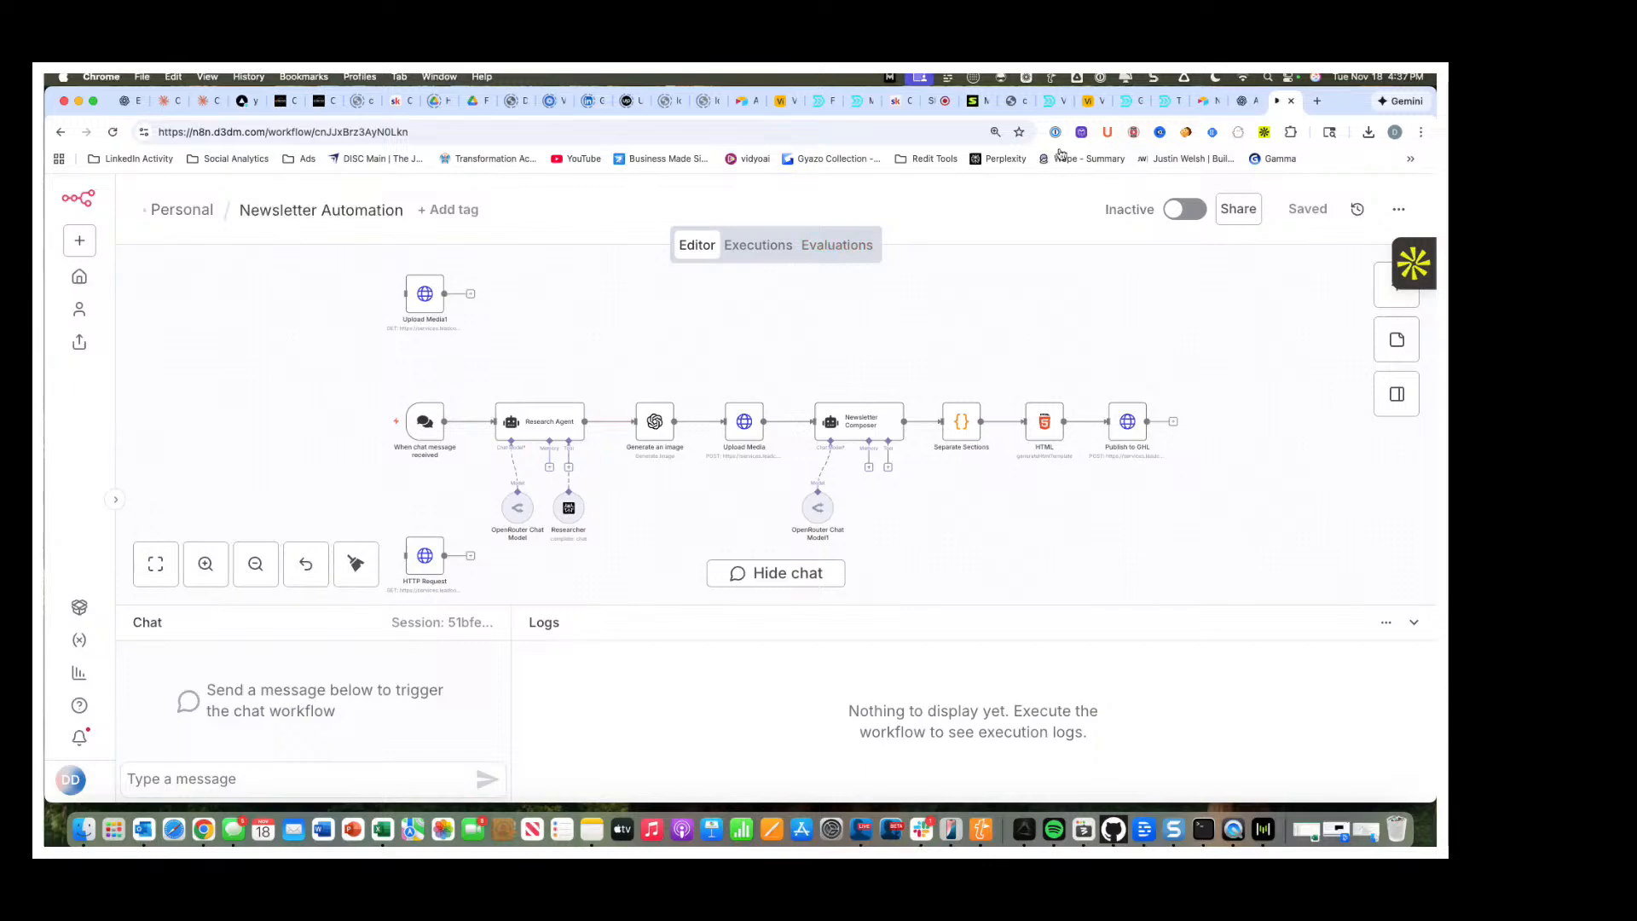
{"action": "left_click", "coordinate": [1207, 100]}
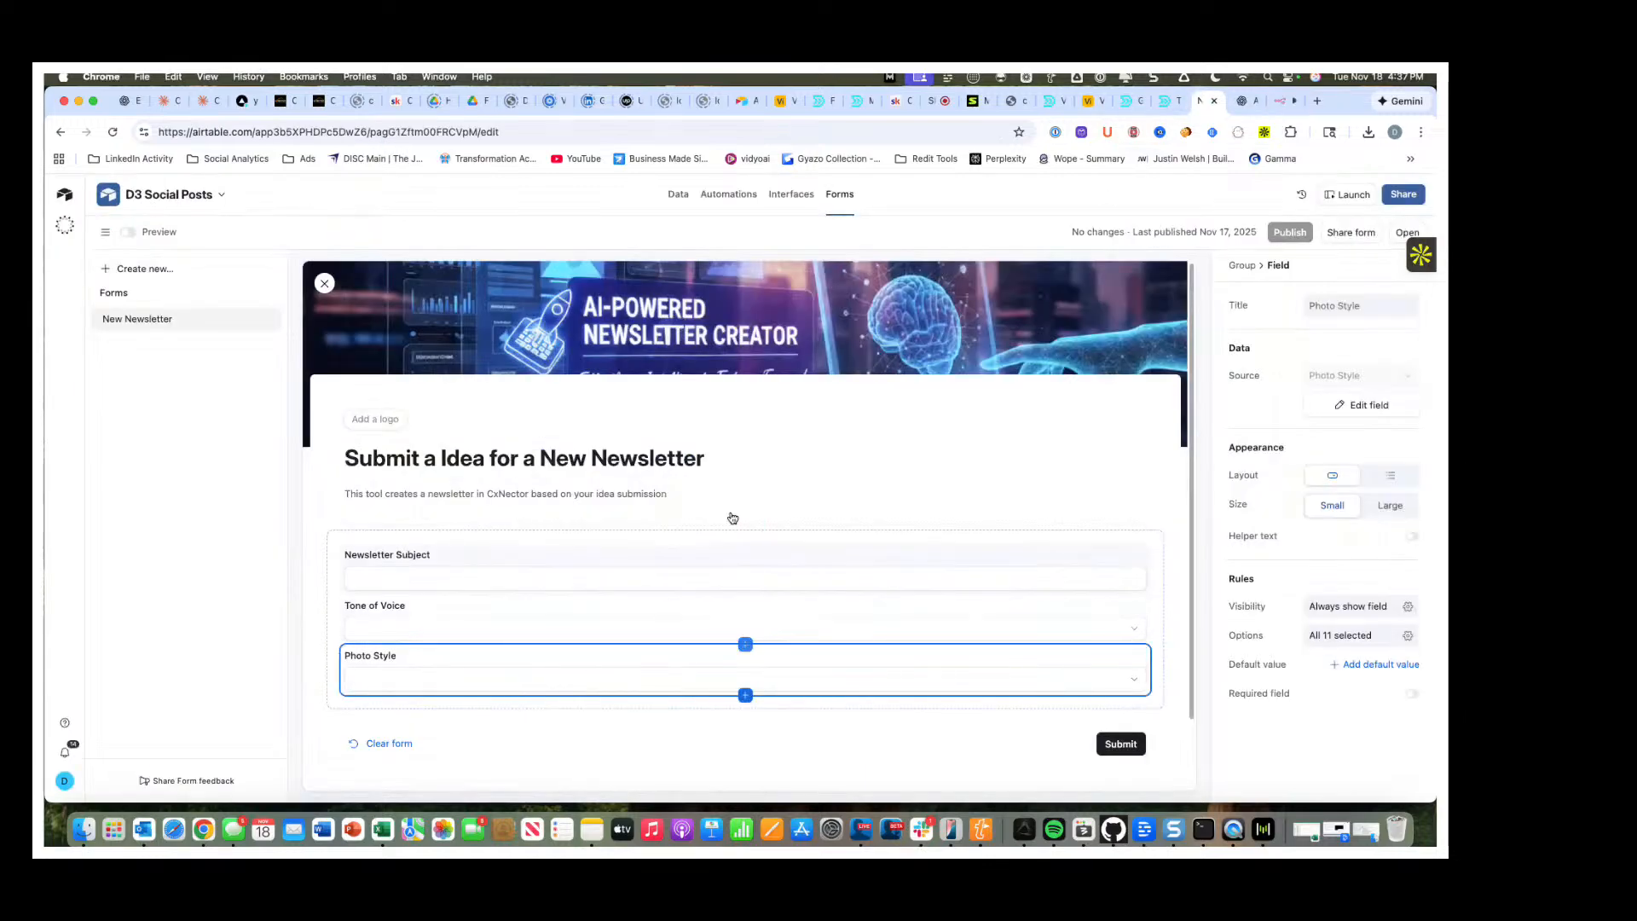
{"action": "left_click", "coordinate": [1281, 101]}
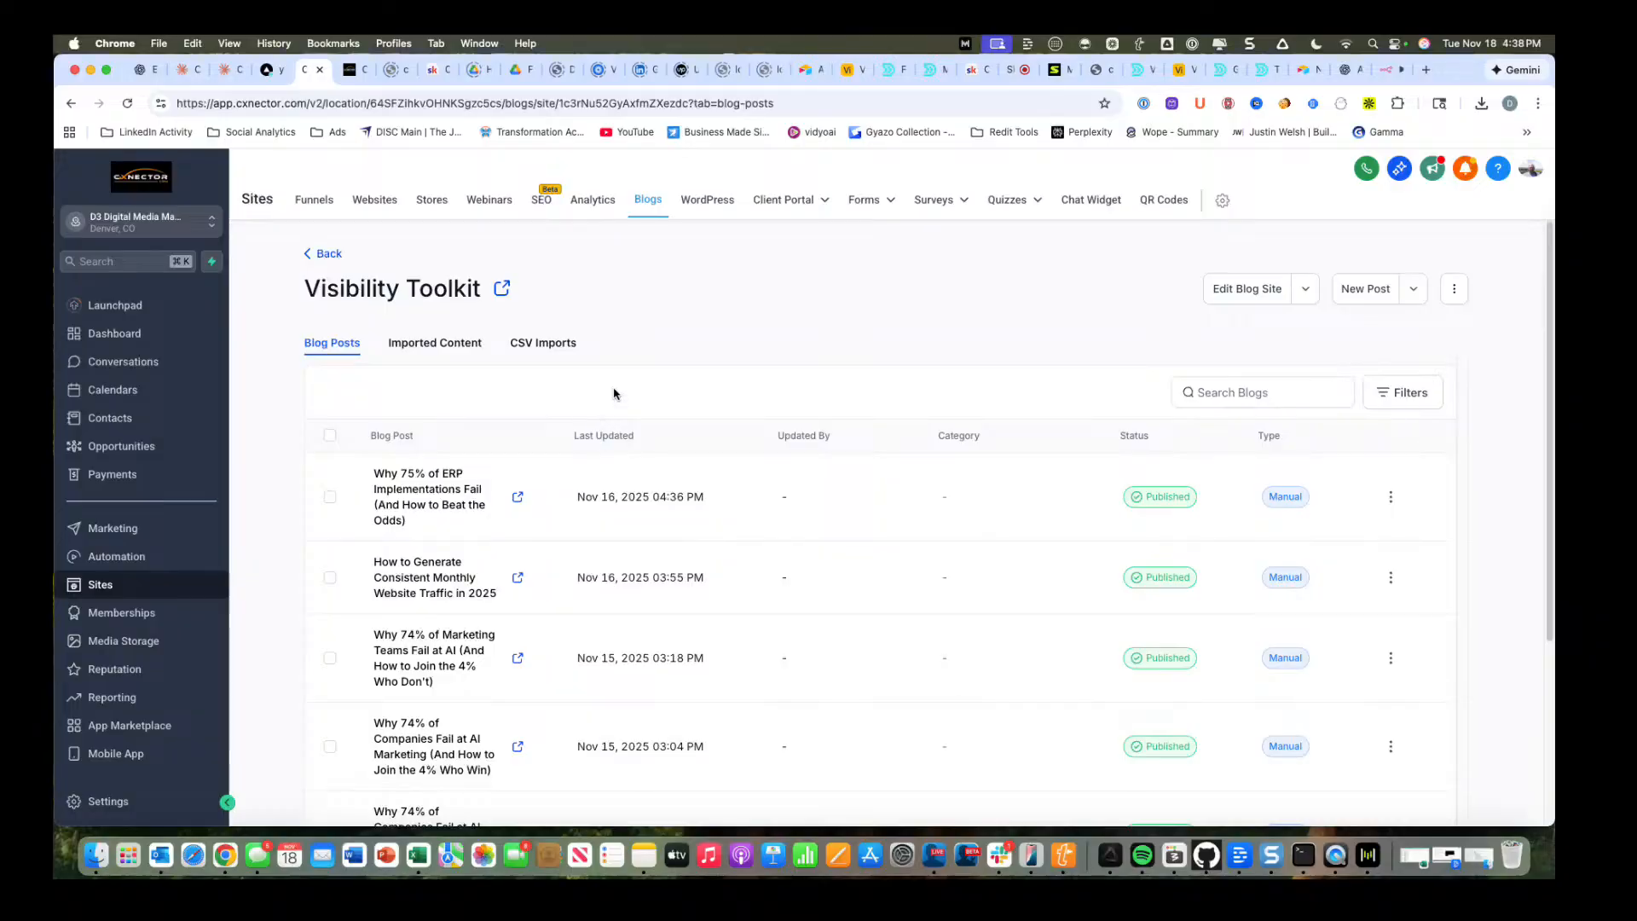
Look through the published blog posts of the Visibility Toolkit site in CxNector.
{"action": "scroll", "coordinate": [594, 606], "scroll_direction": "down", "scroll_amount": 1}
{"action": "scroll", "coordinate": [594, 606], "scroll_direction": "down", "scroll_amount": 3}
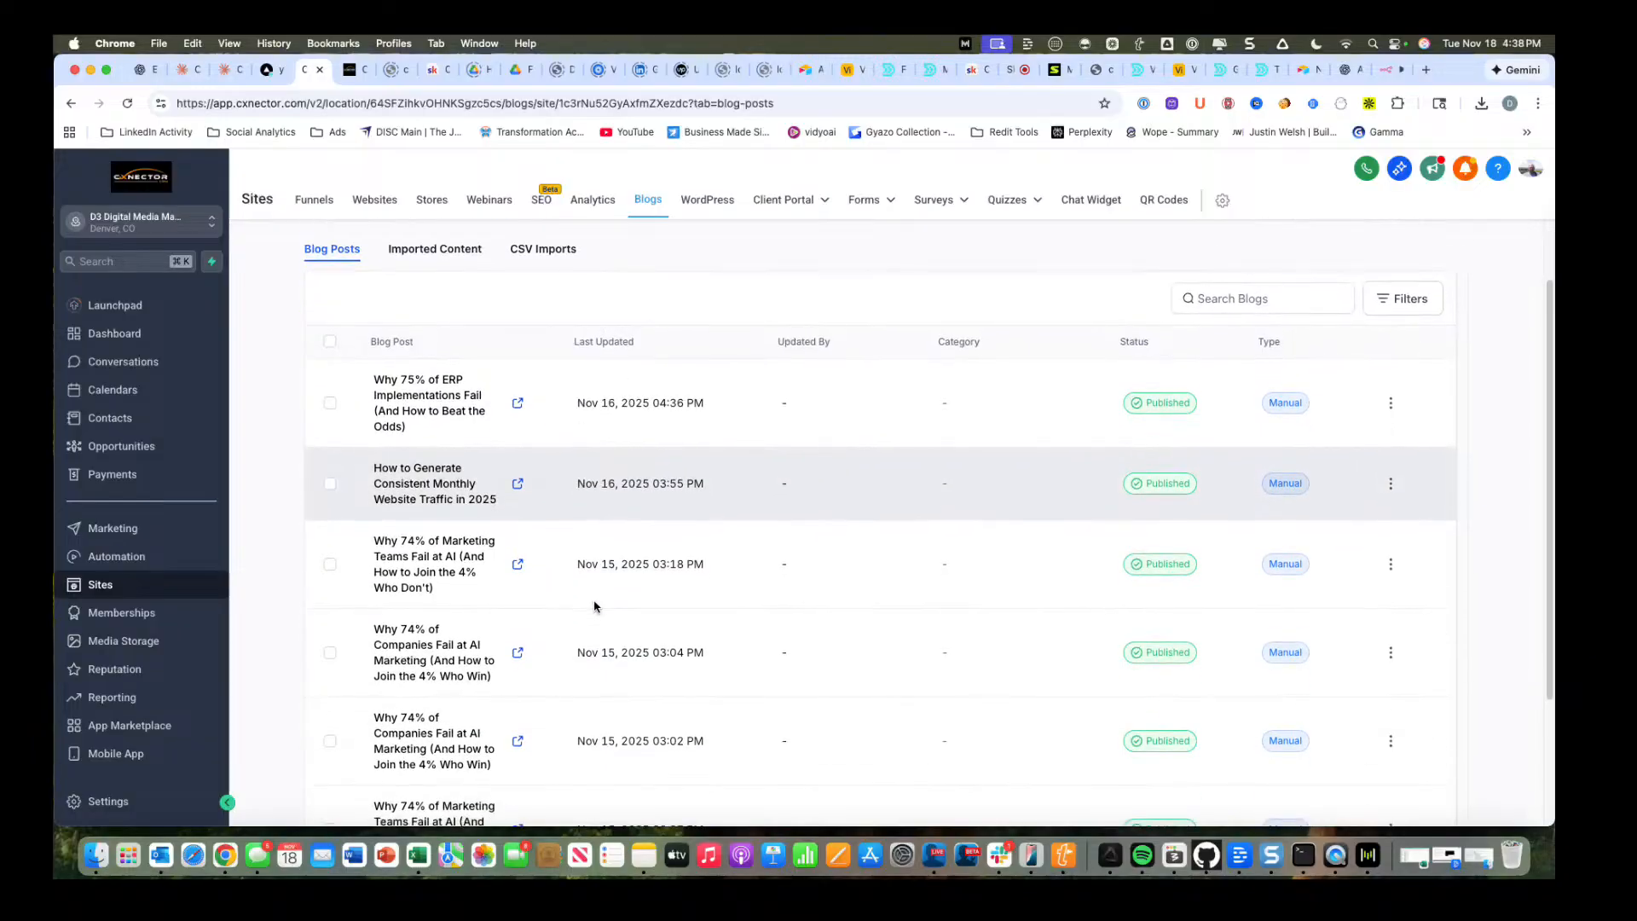
{"action": "scroll", "coordinate": [654, 593], "scroll_direction": "down", "scroll_amount": 8}
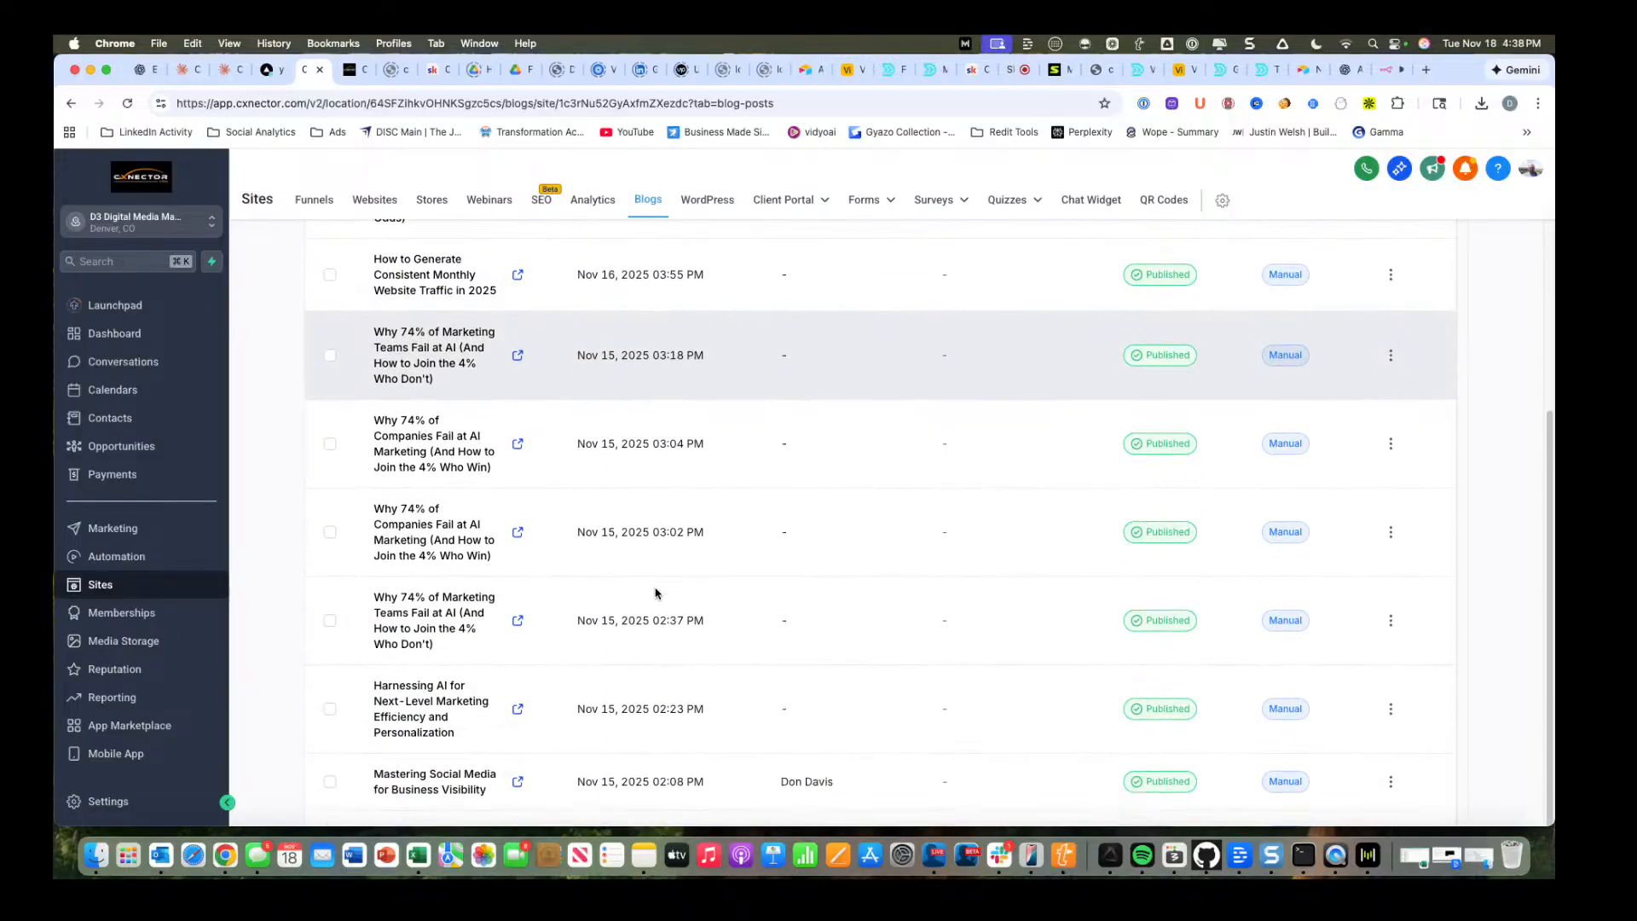
{"action": "scroll", "coordinate": [655, 593], "scroll_direction": "up", "scroll_amount": 10}
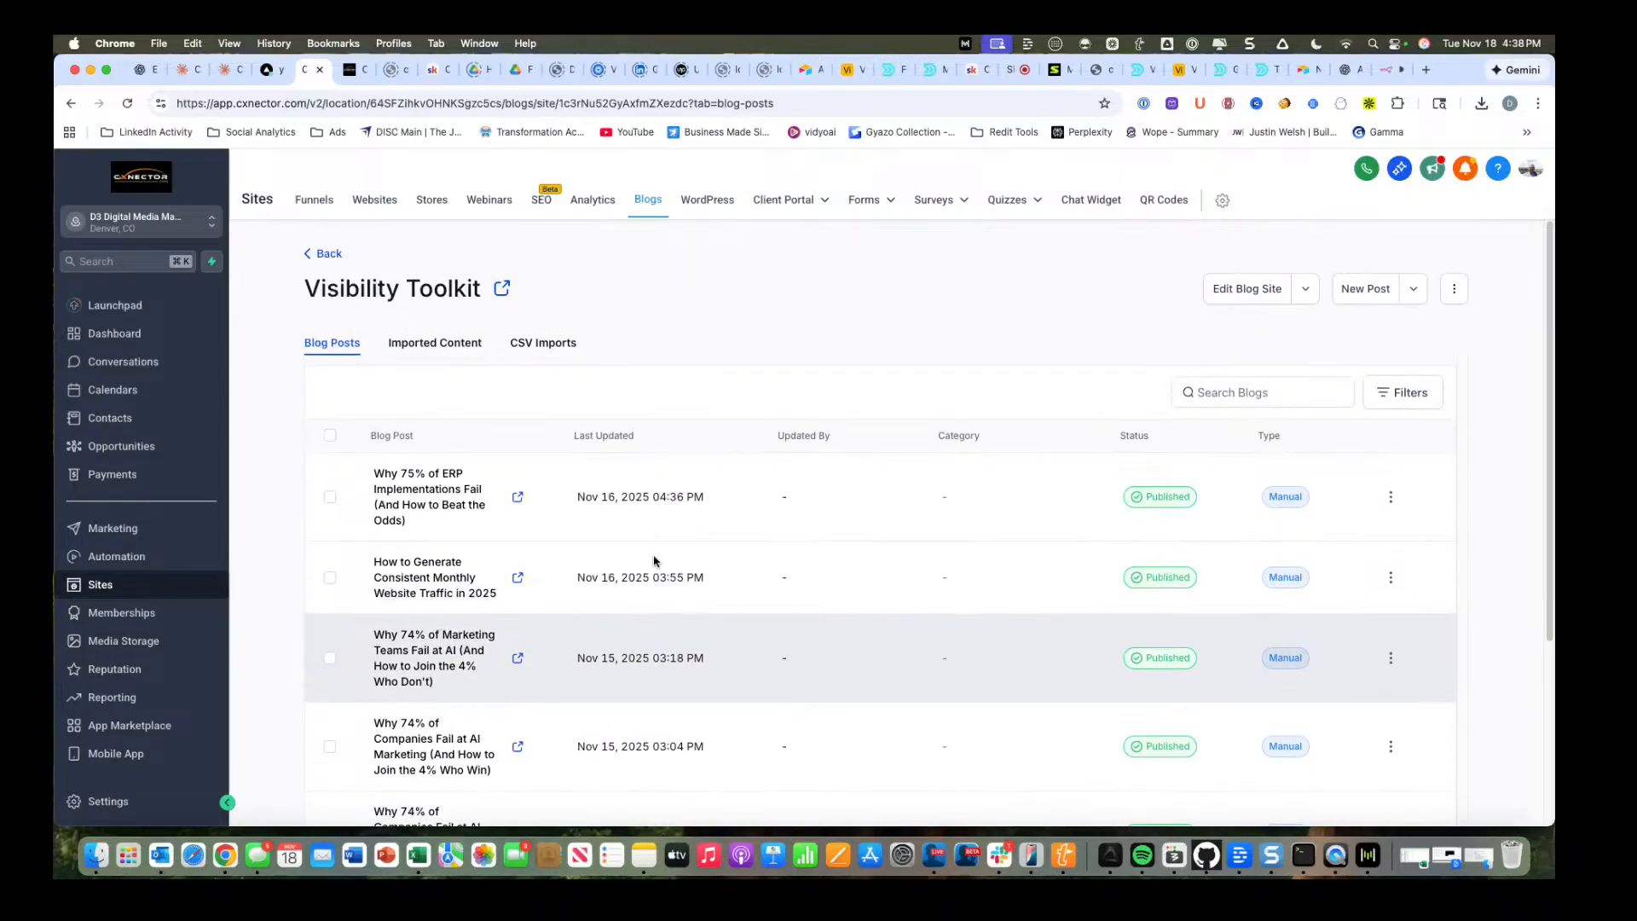
Open the post "Why 75% of ERP Implementations Fail", read it to the end, and view the Content & Conversion Skool community.
{"action": "left_click", "coordinate": [403, 495]}
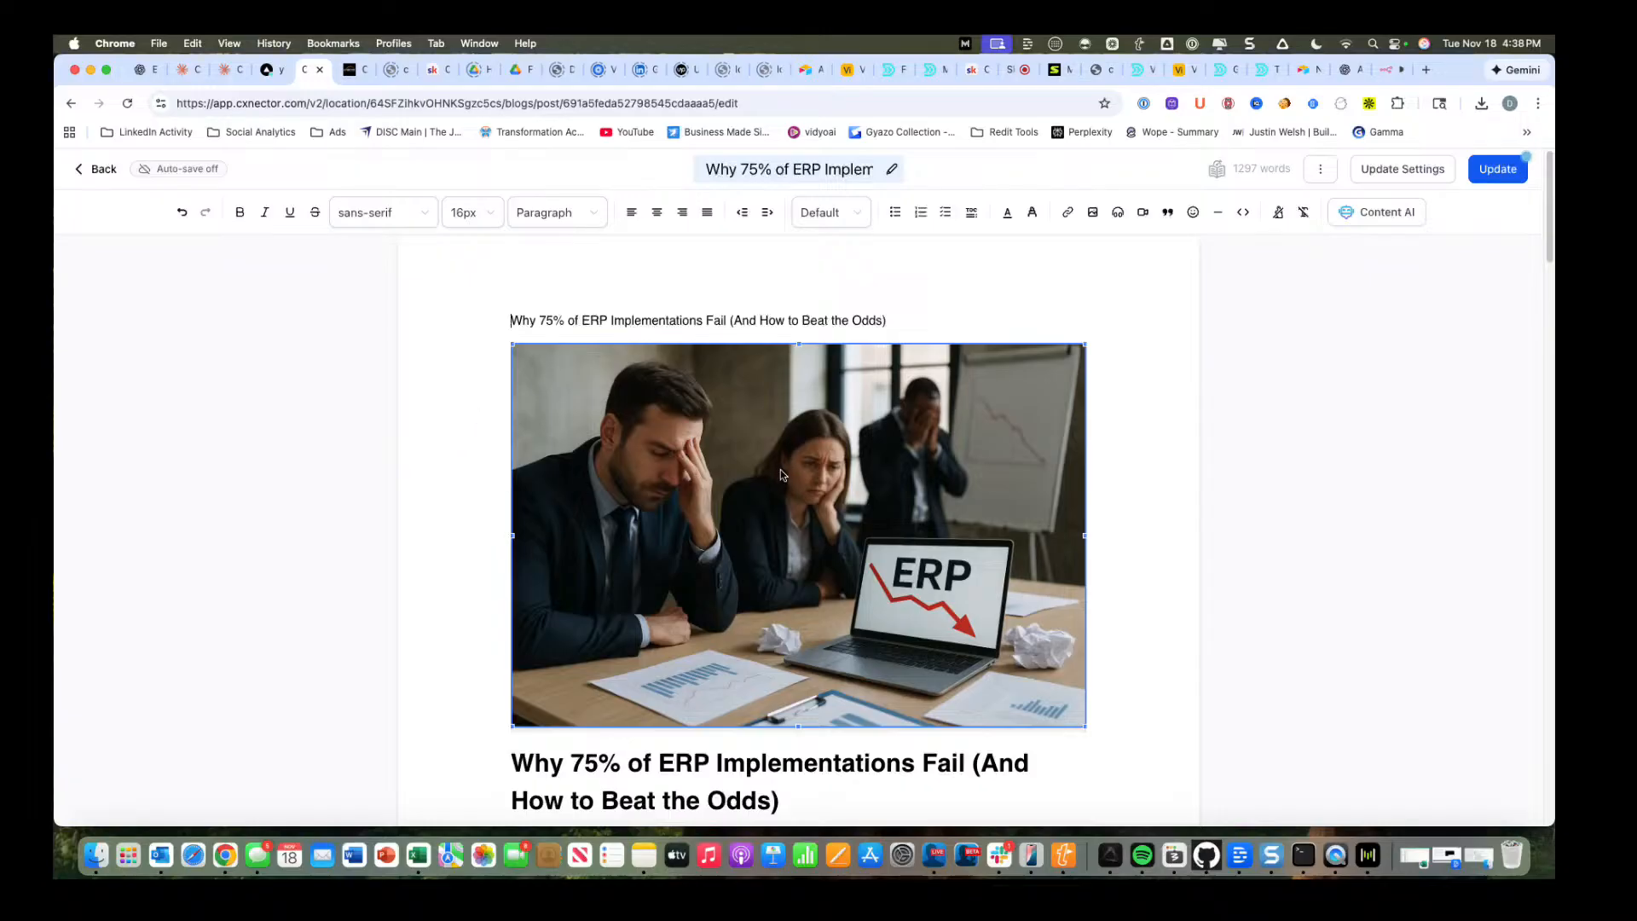
{"action": "scroll", "coordinate": [727, 709], "scroll_direction": "down", "scroll_amount": 5}
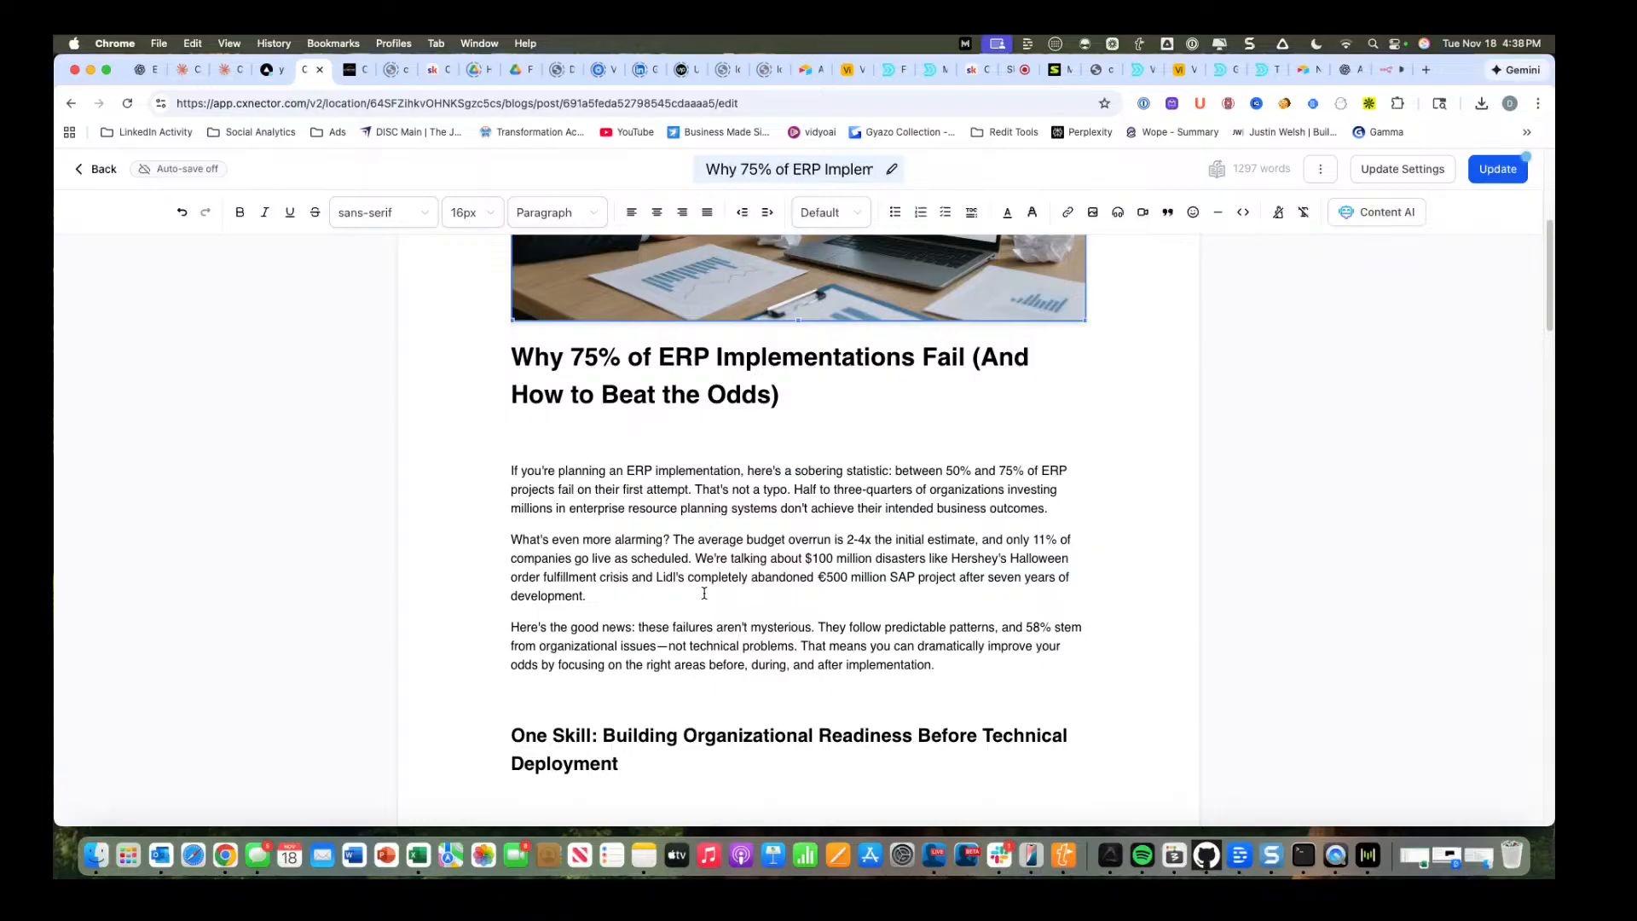
{"action": "scroll", "coordinate": [808, 615], "scroll_direction": "down", "scroll_amount": 3}
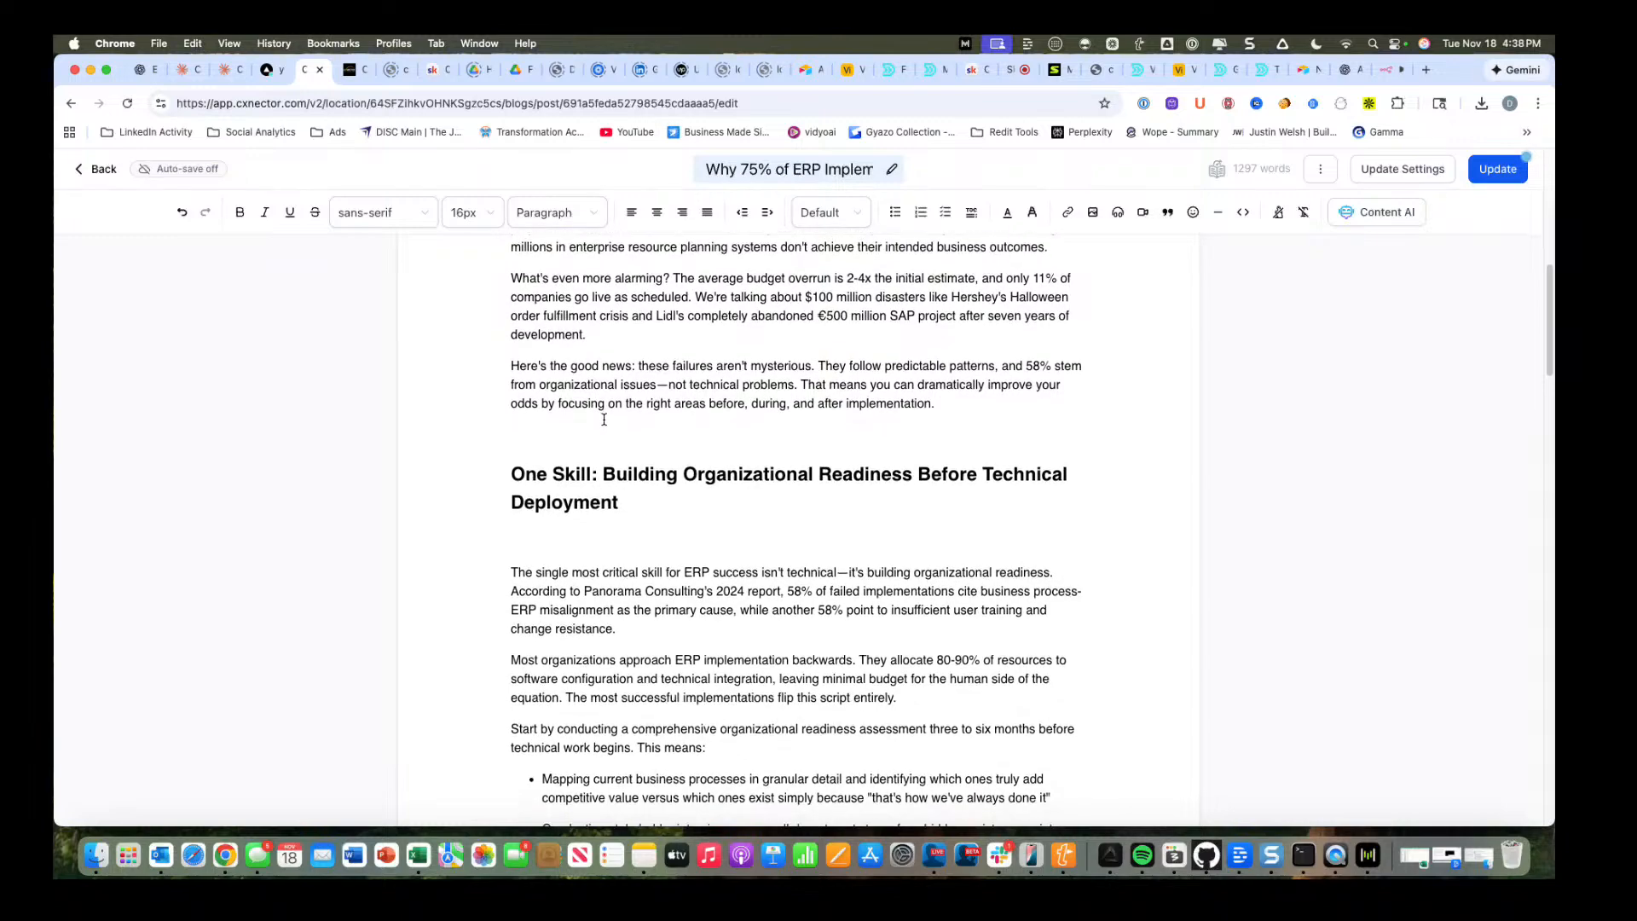
{"action": "scroll", "coordinate": [589, 419], "scroll_direction": "down", "scroll_amount": 1}
{"action": "scroll", "coordinate": [588, 418], "scroll_direction": "down", "scroll_amount": 4}
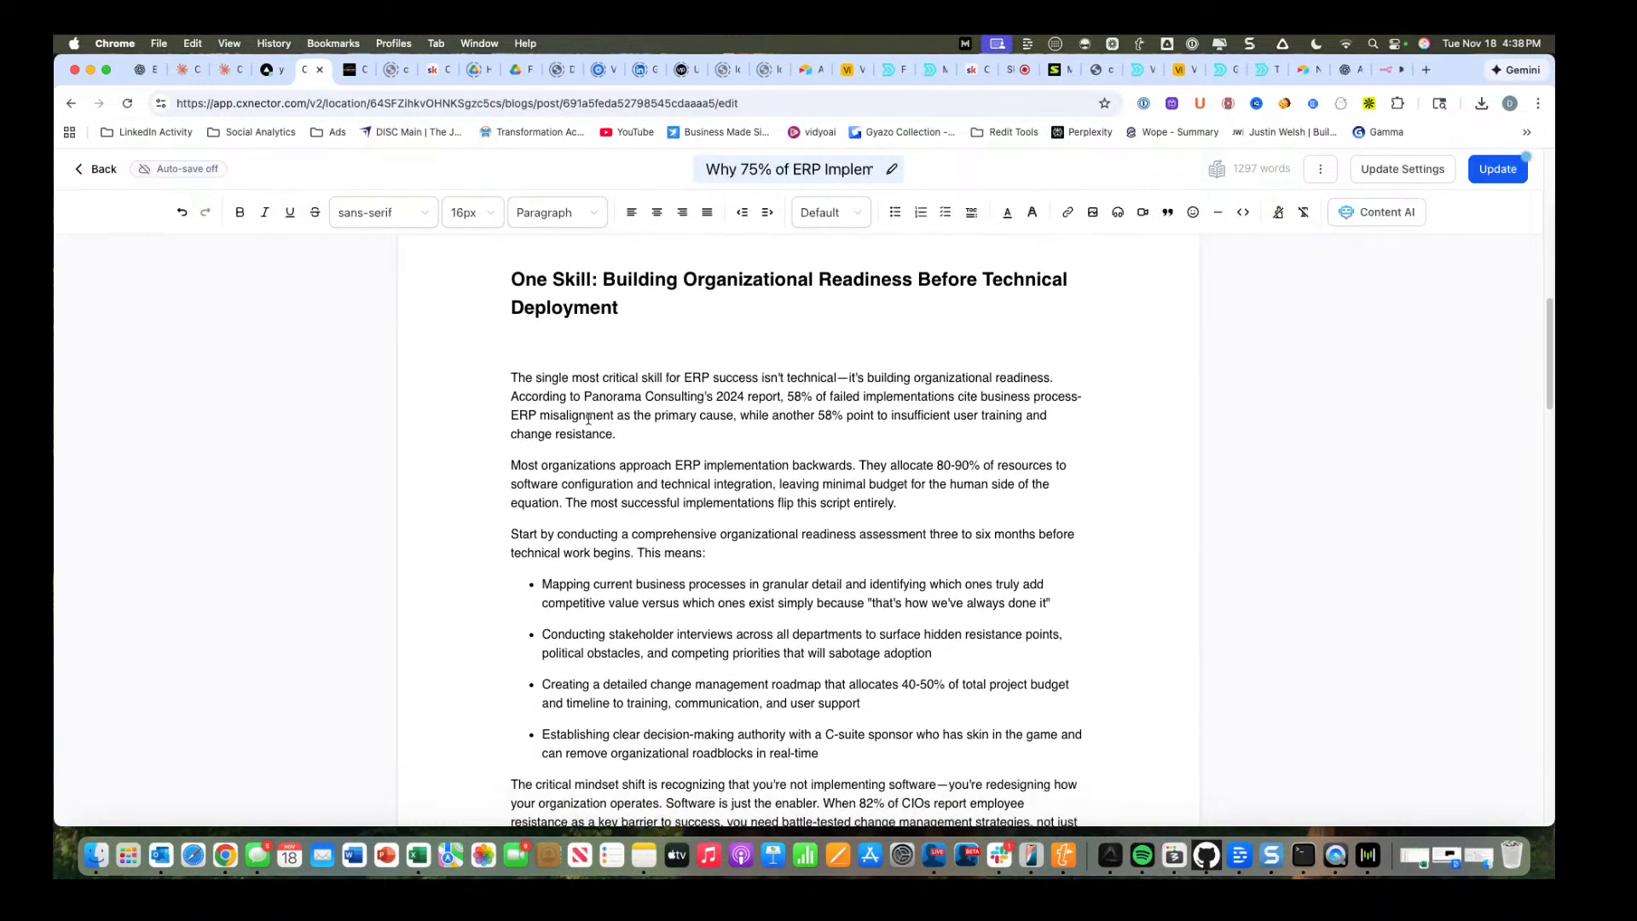
{"action": "scroll", "coordinate": [588, 418], "scroll_direction": "down", "scroll_amount": 4}
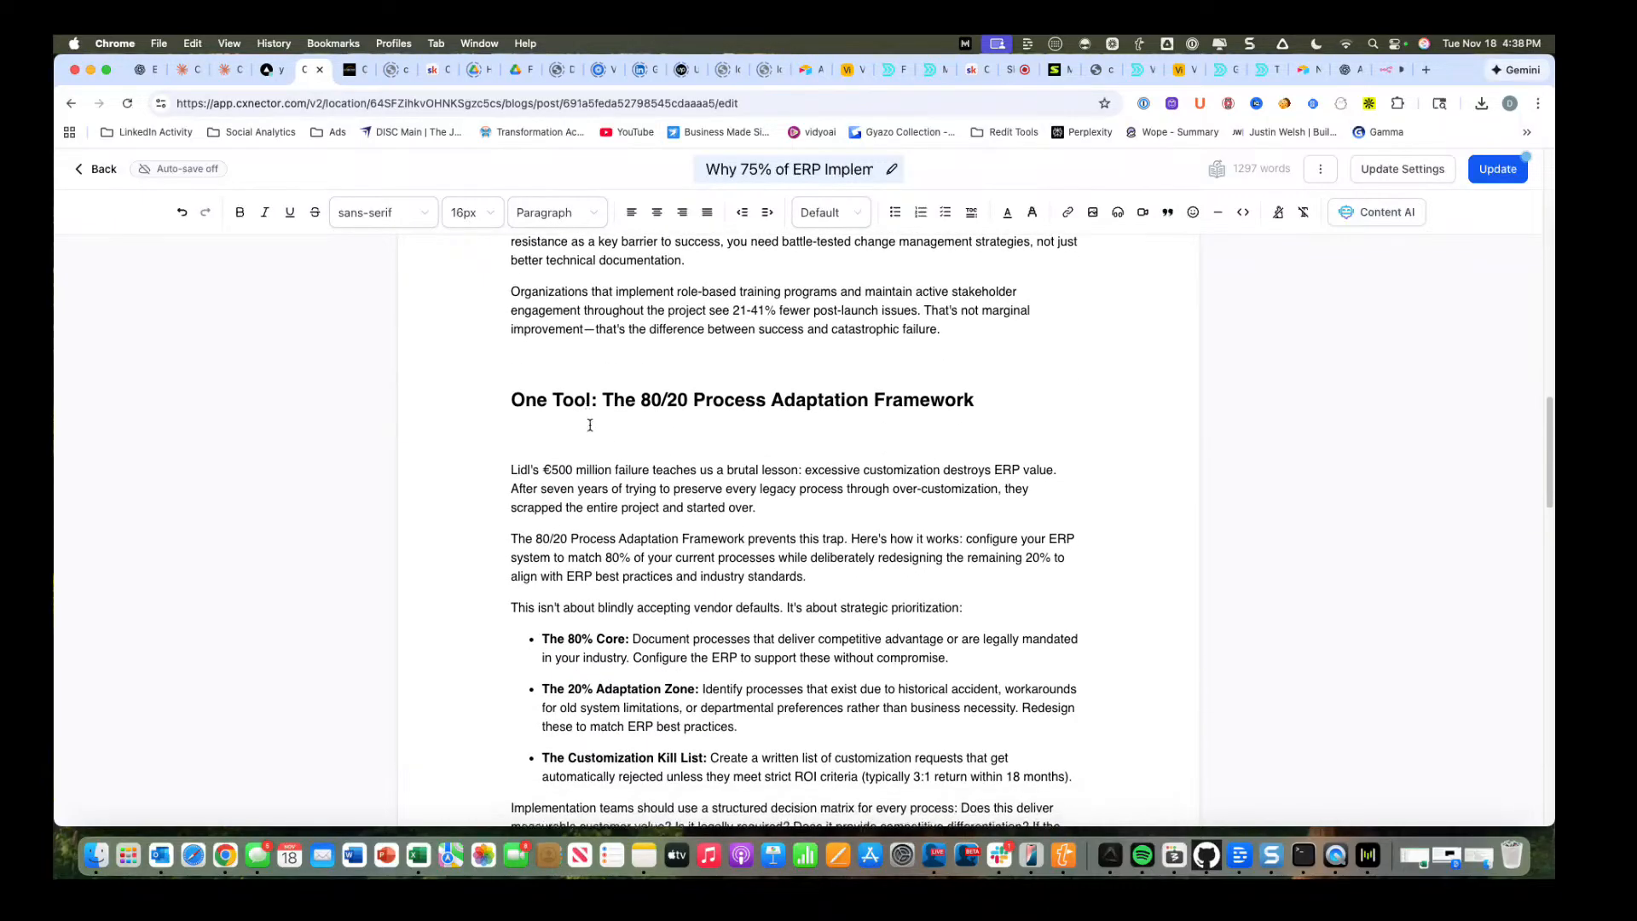
{"action": "scroll", "coordinate": [605, 492], "scroll_direction": "down", "scroll_amount": 4}
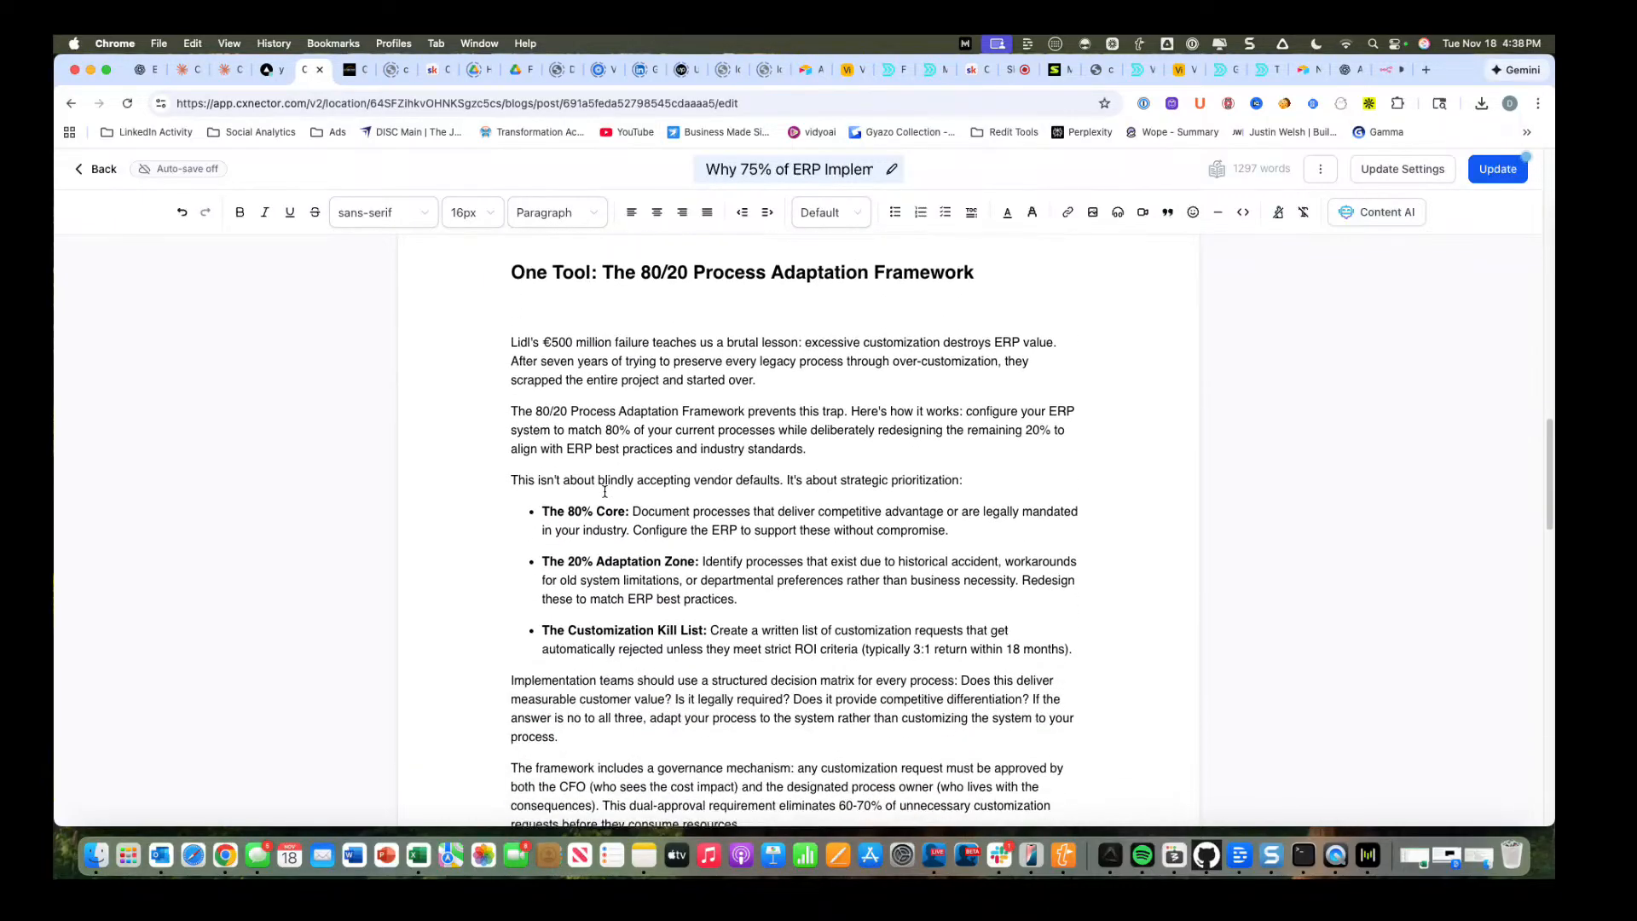
{"action": "scroll", "coordinate": [604, 492], "scroll_direction": "down", "scroll_amount": 5}
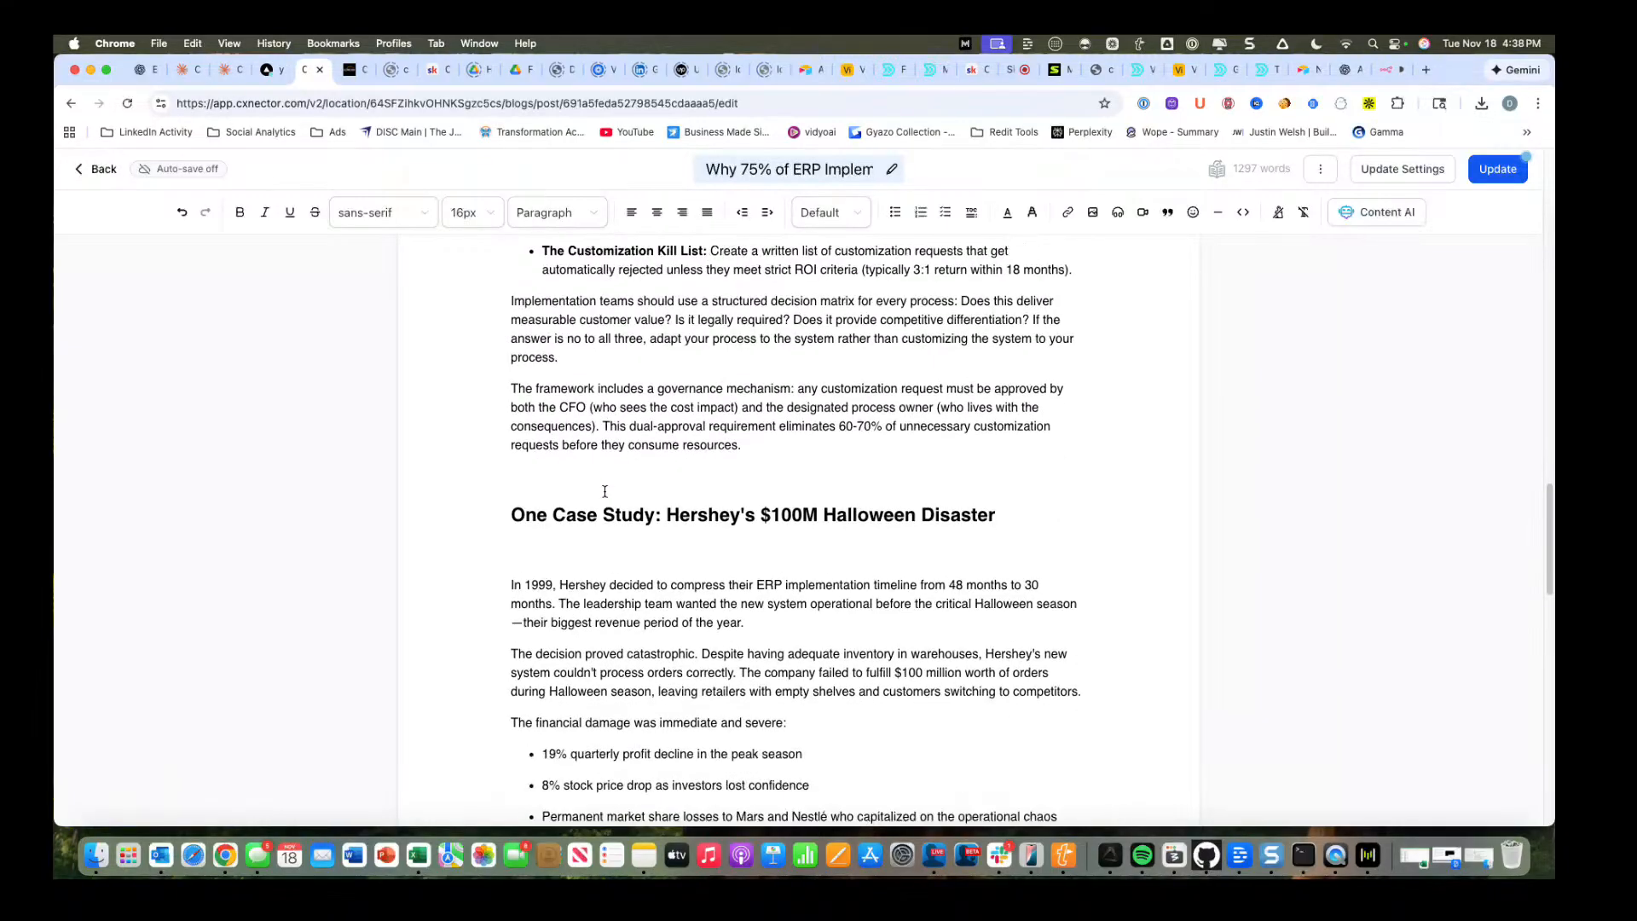
{"action": "scroll", "coordinate": [605, 492], "scroll_direction": "down", "scroll_amount": 1}
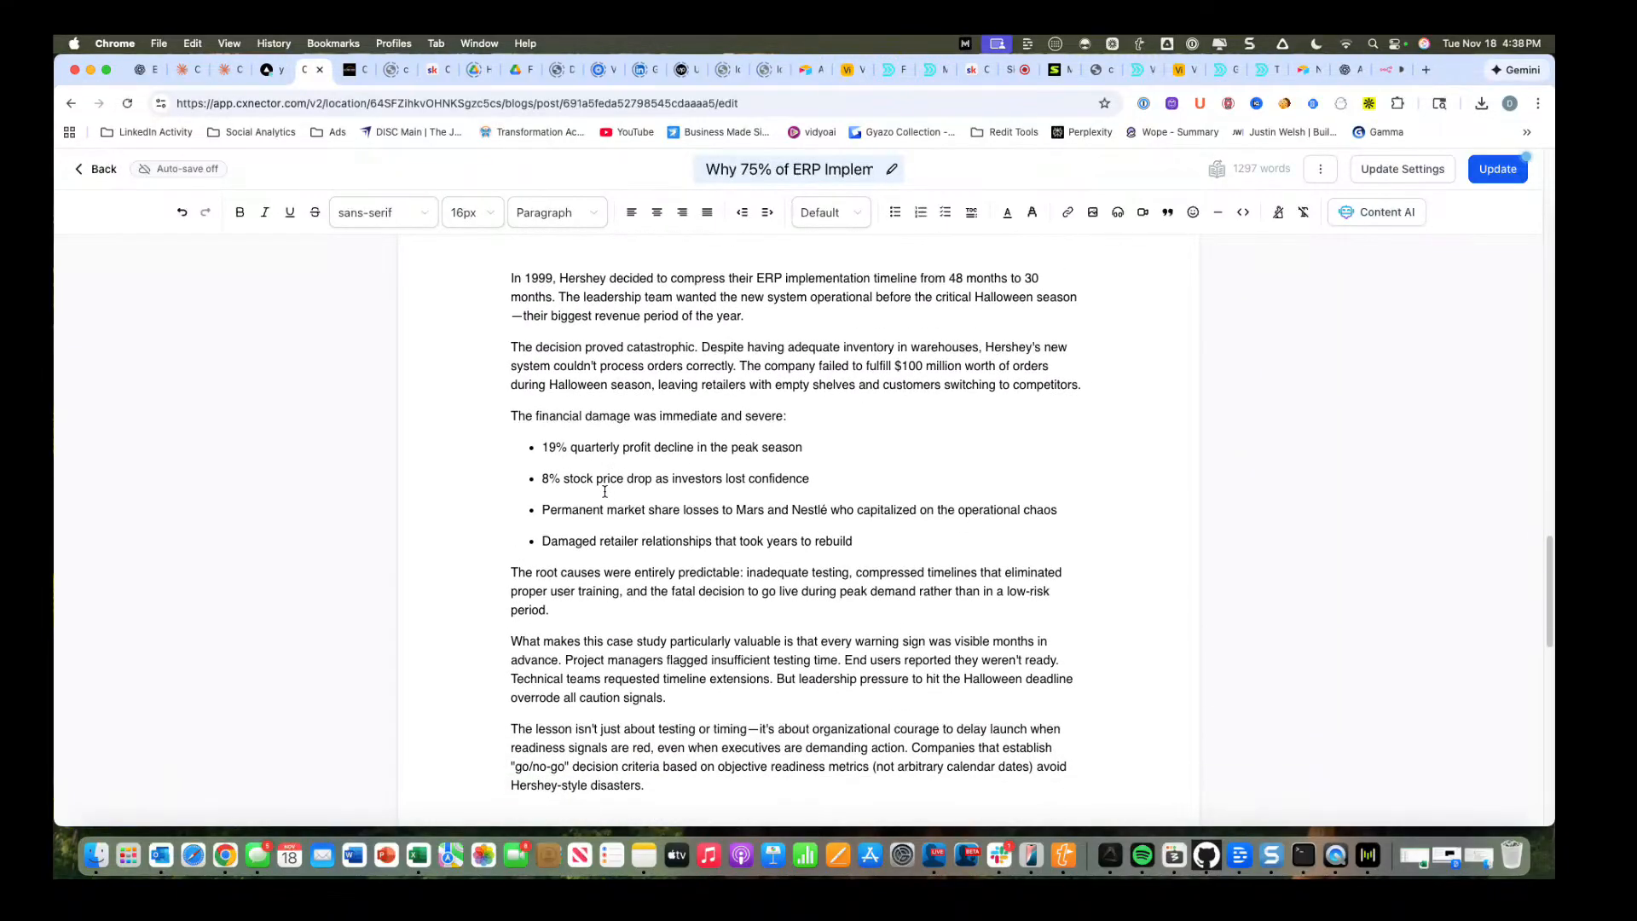
{"action": "scroll", "coordinate": [604, 492], "scroll_direction": "down", "scroll_amount": 5}
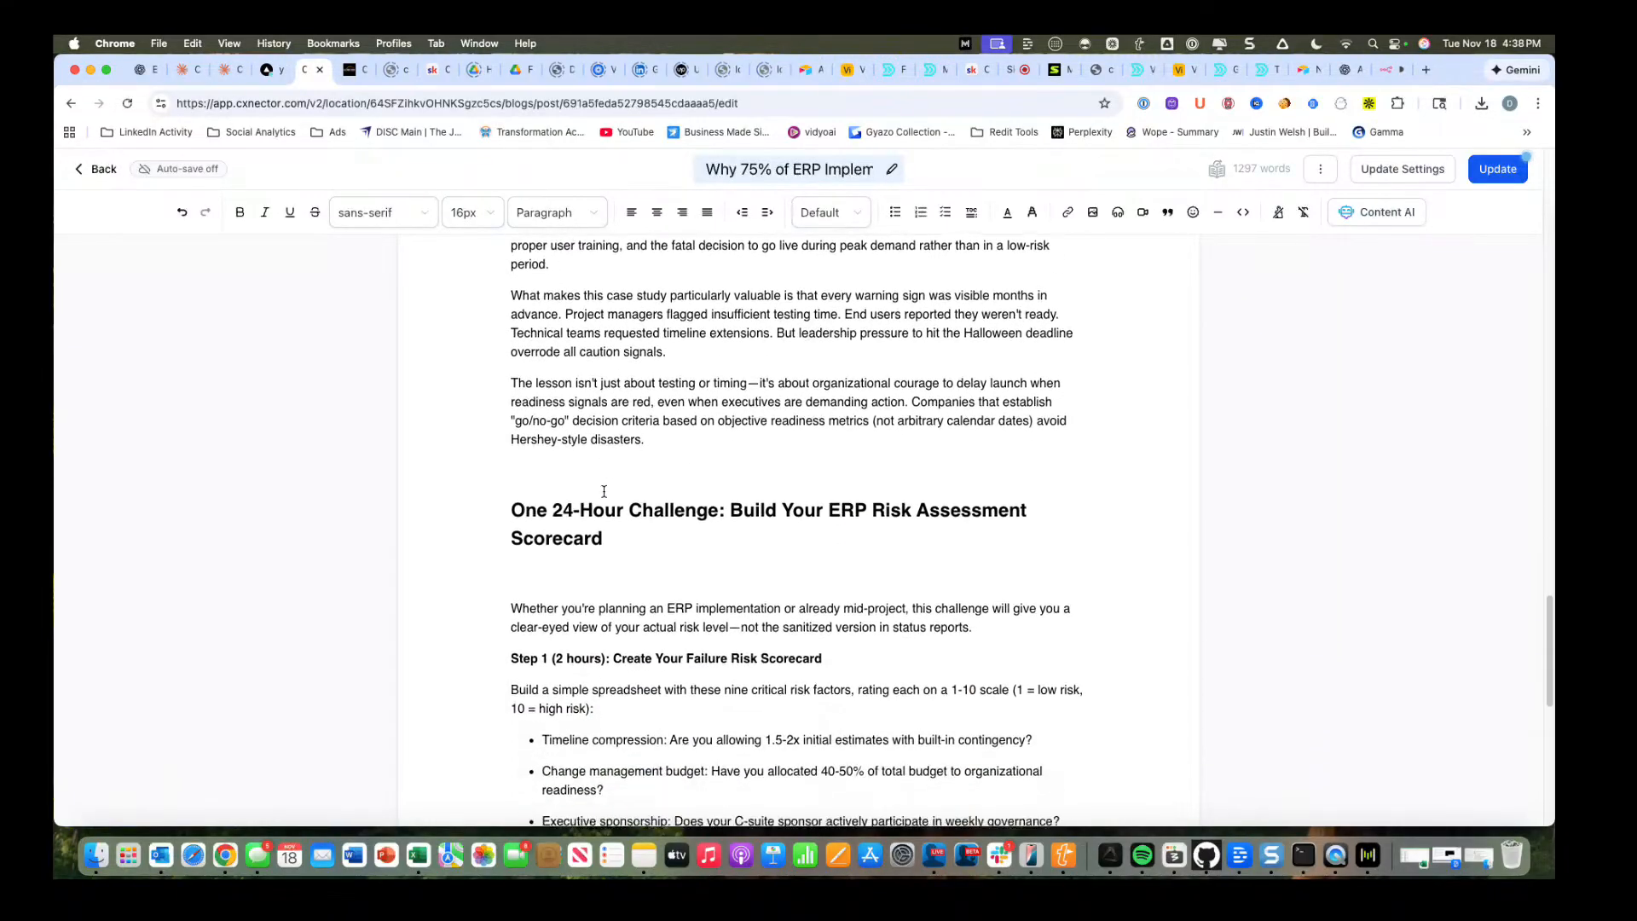
{"action": "scroll", "coordinate": [605, 492], "scroll_direction": "down", "scroll_amount": 3}
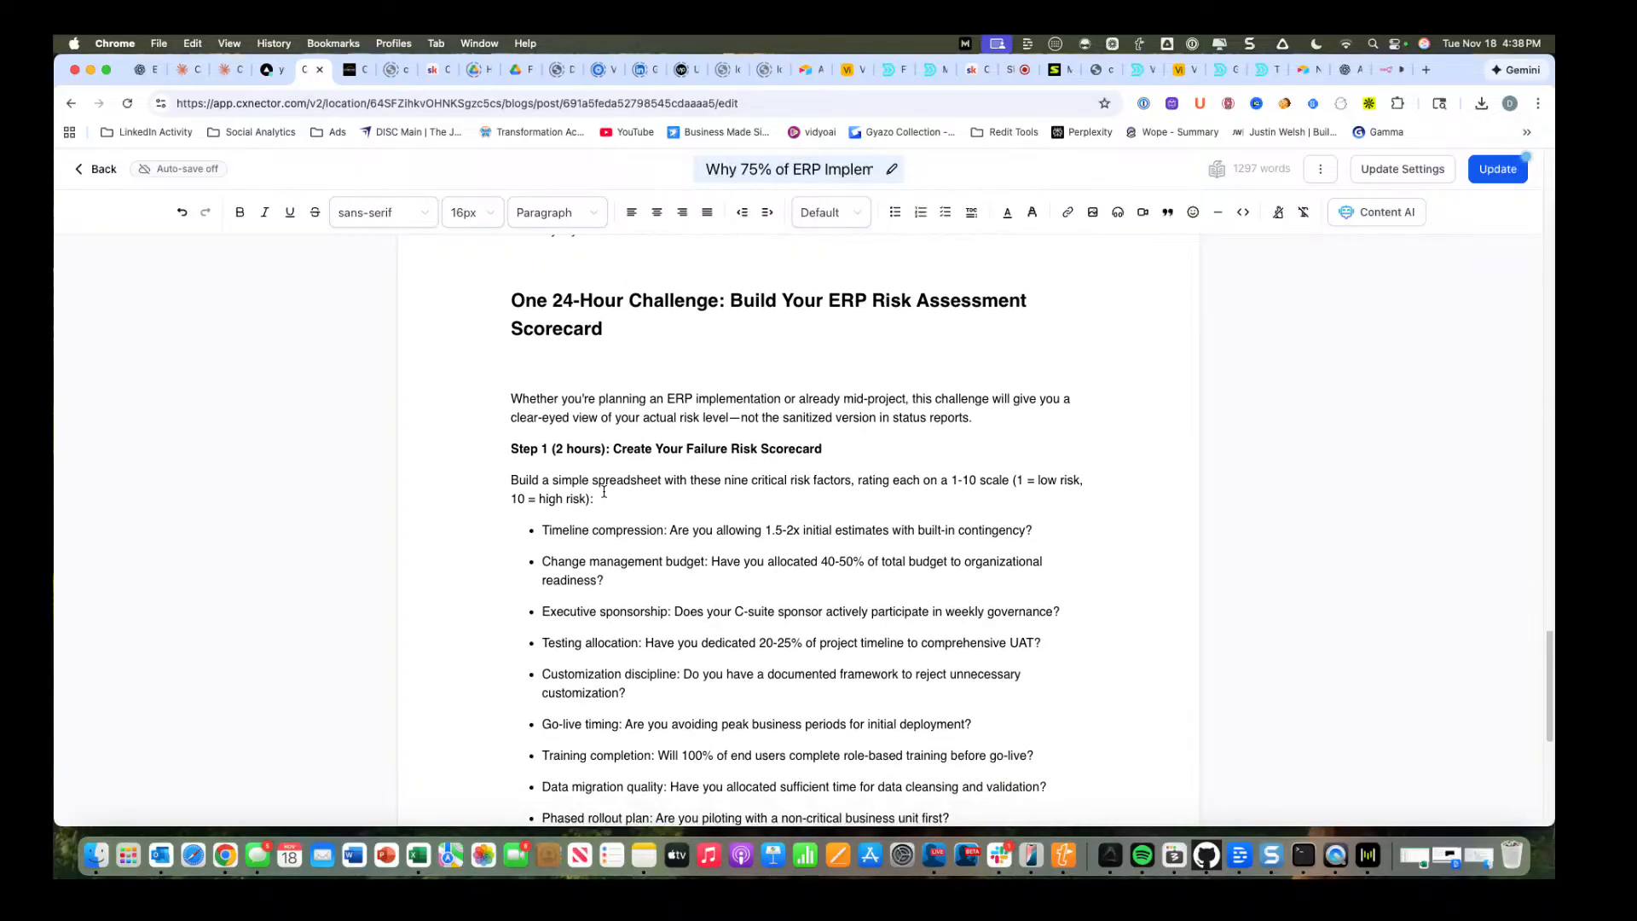
{"action": "scroll", "coordinate": [631, 457], "scroll_direction": "down", "scroll_amount": 3}
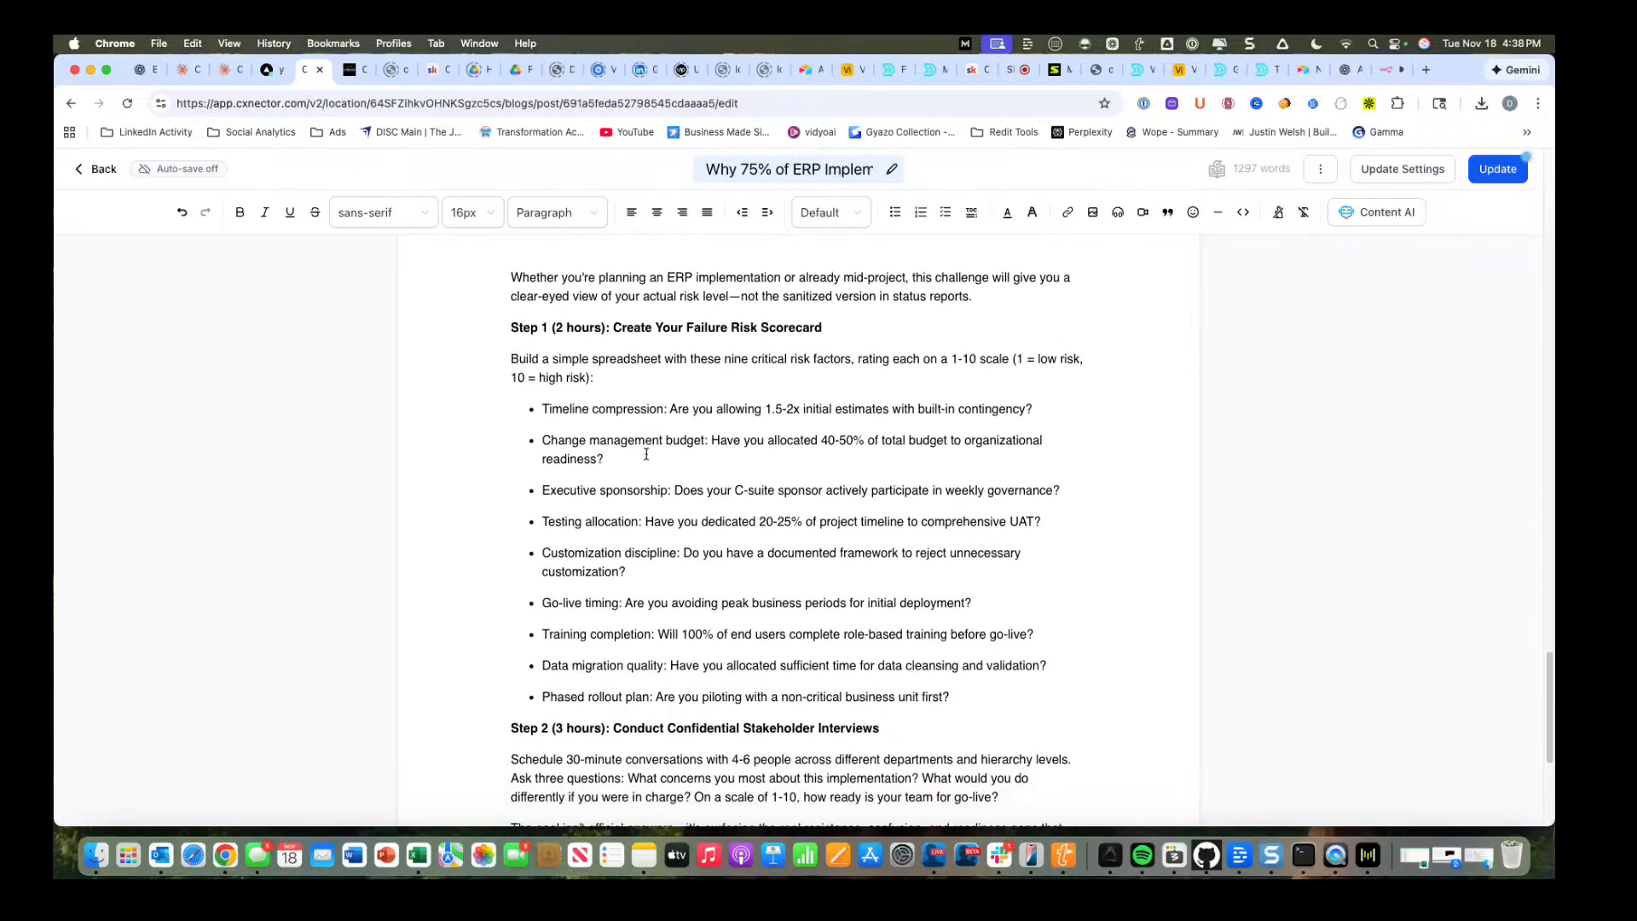
{"action": "scroll", "coordinate": [646, 454], "scroll_direction": "down", "scroll_amount": 4}
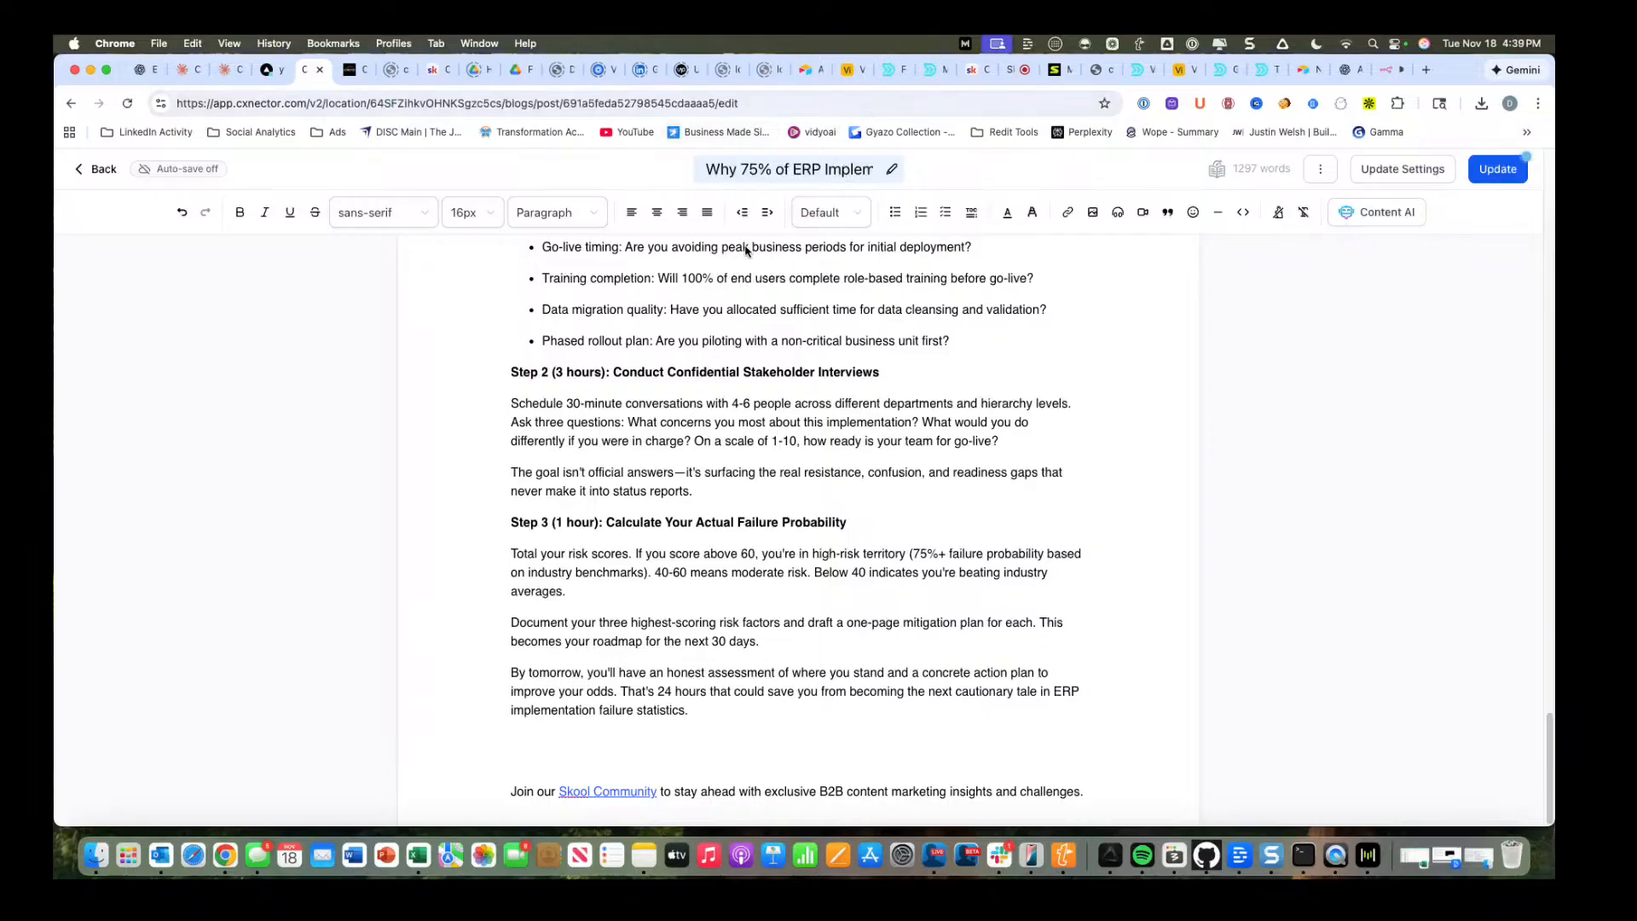
{"action": "left_click", "coordinate": [974, 72]}
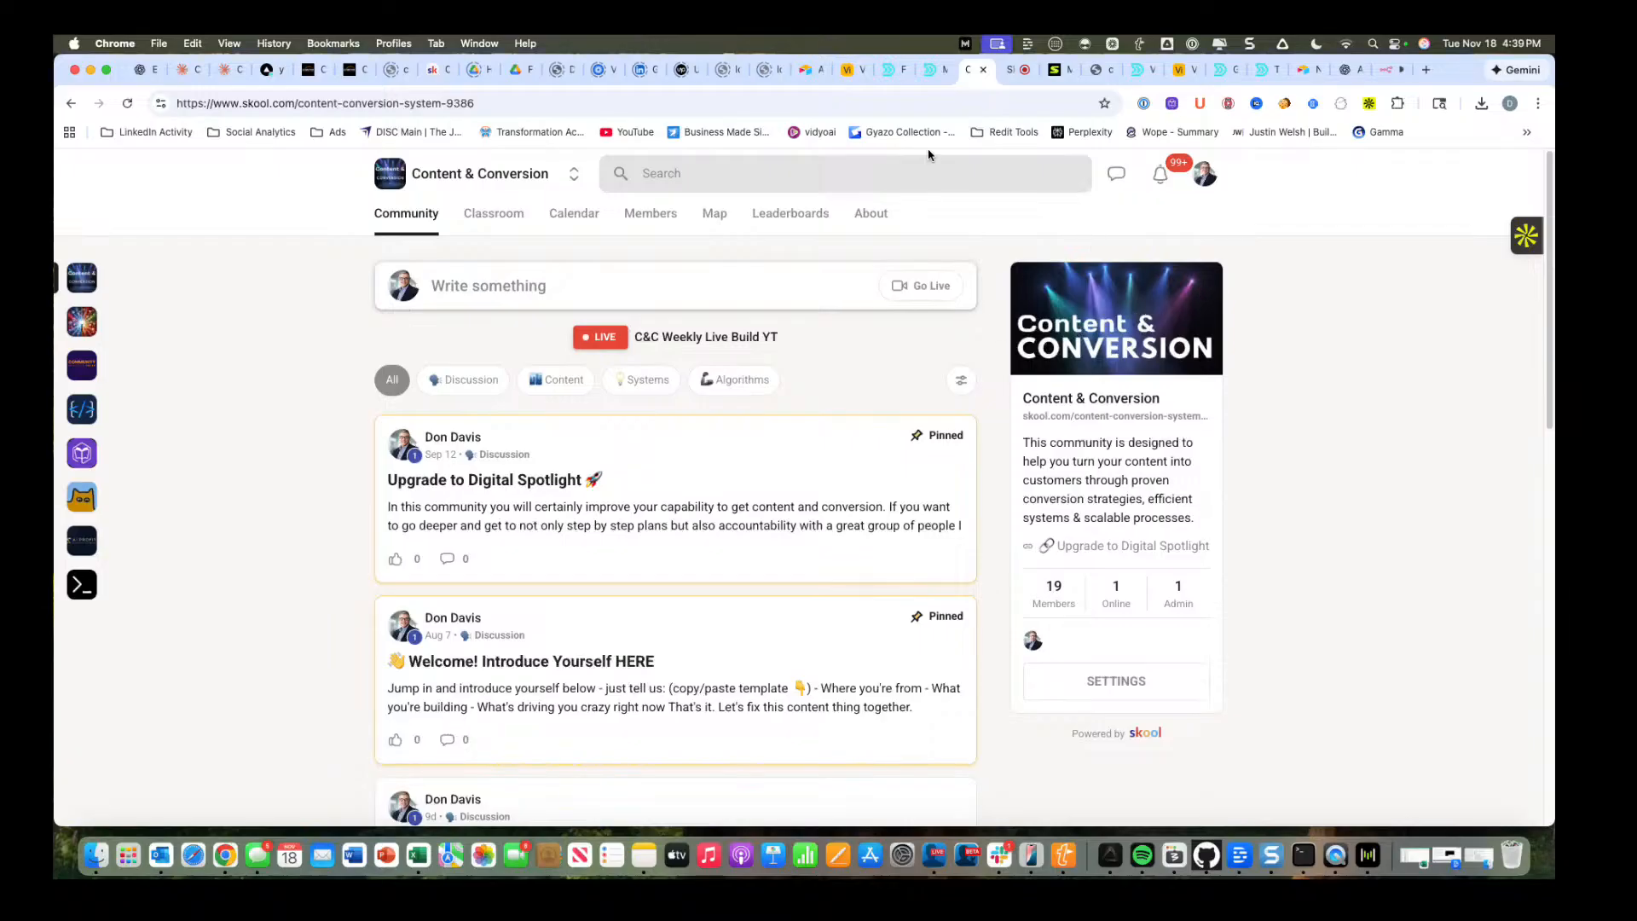
Run the Newsletter Automation workflow in n8n with the chat message "Why people should consider doing live builds of marketing materials".
{"action": "left_click", "coordinate": [1392, 73]}
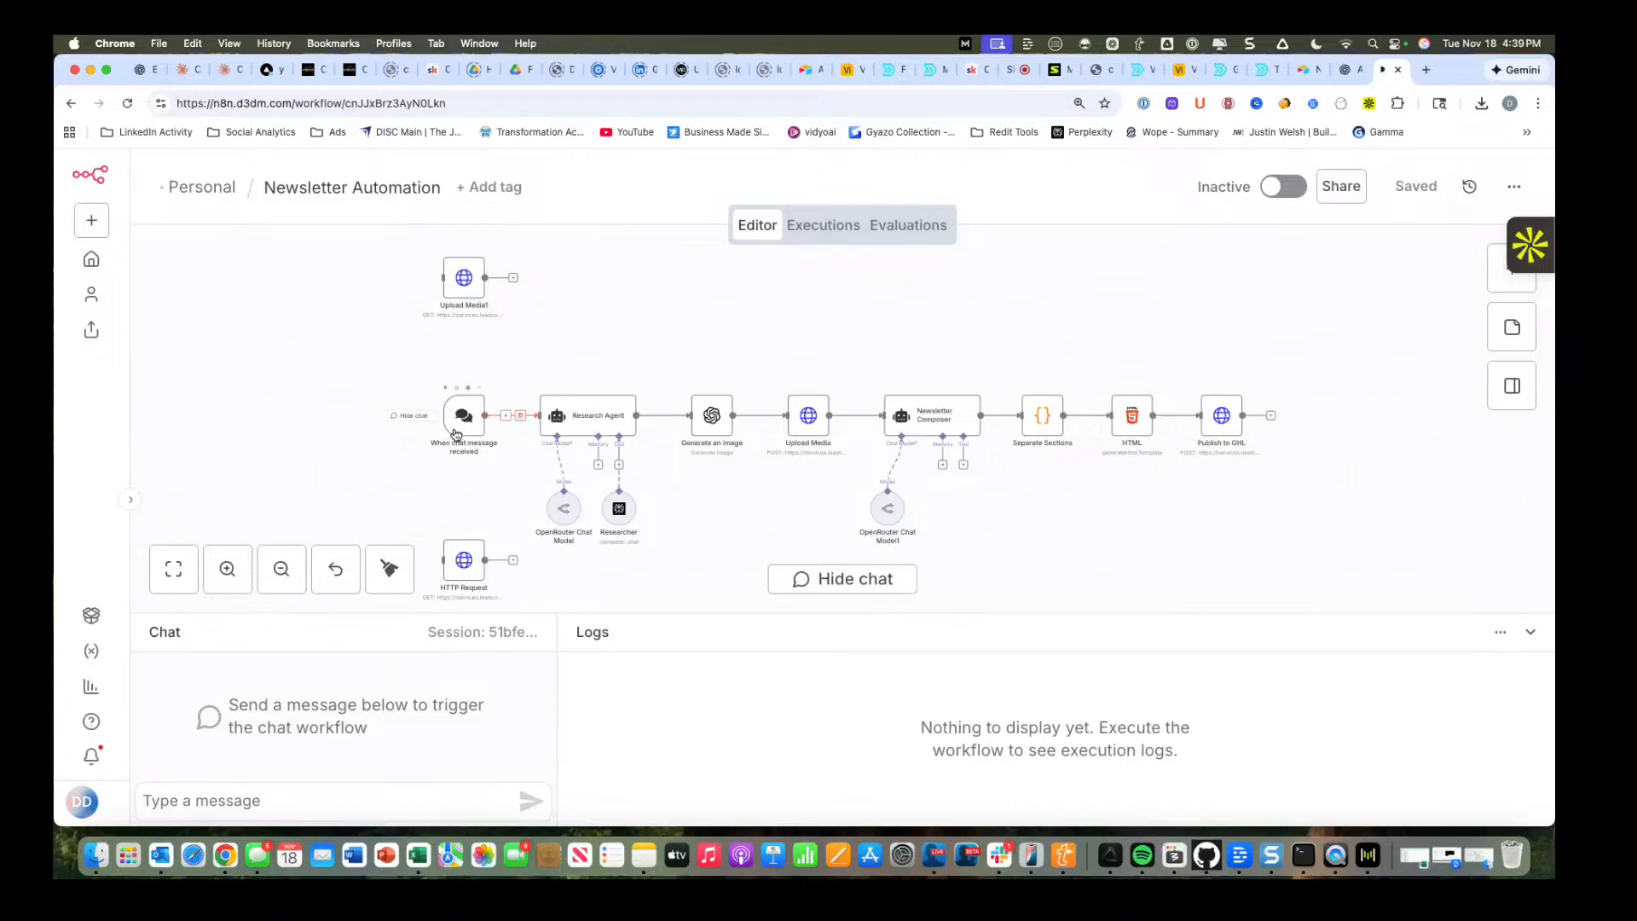
{"action": "left_click", "coordinate": [222, 801]}
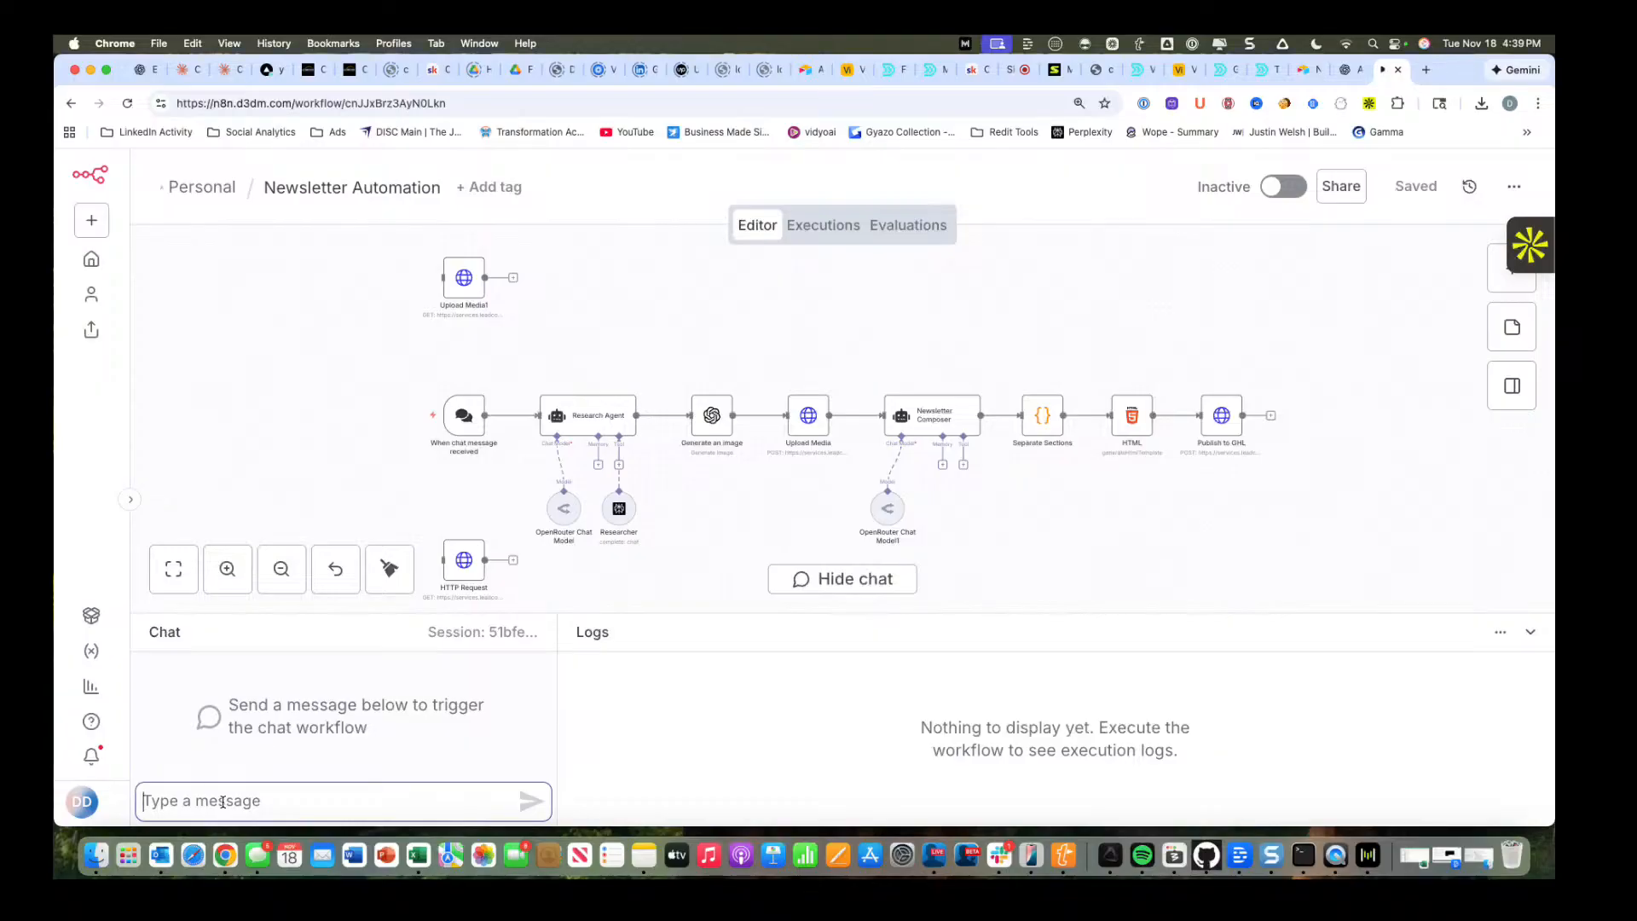
{"action": "type", "text": "Gene"}
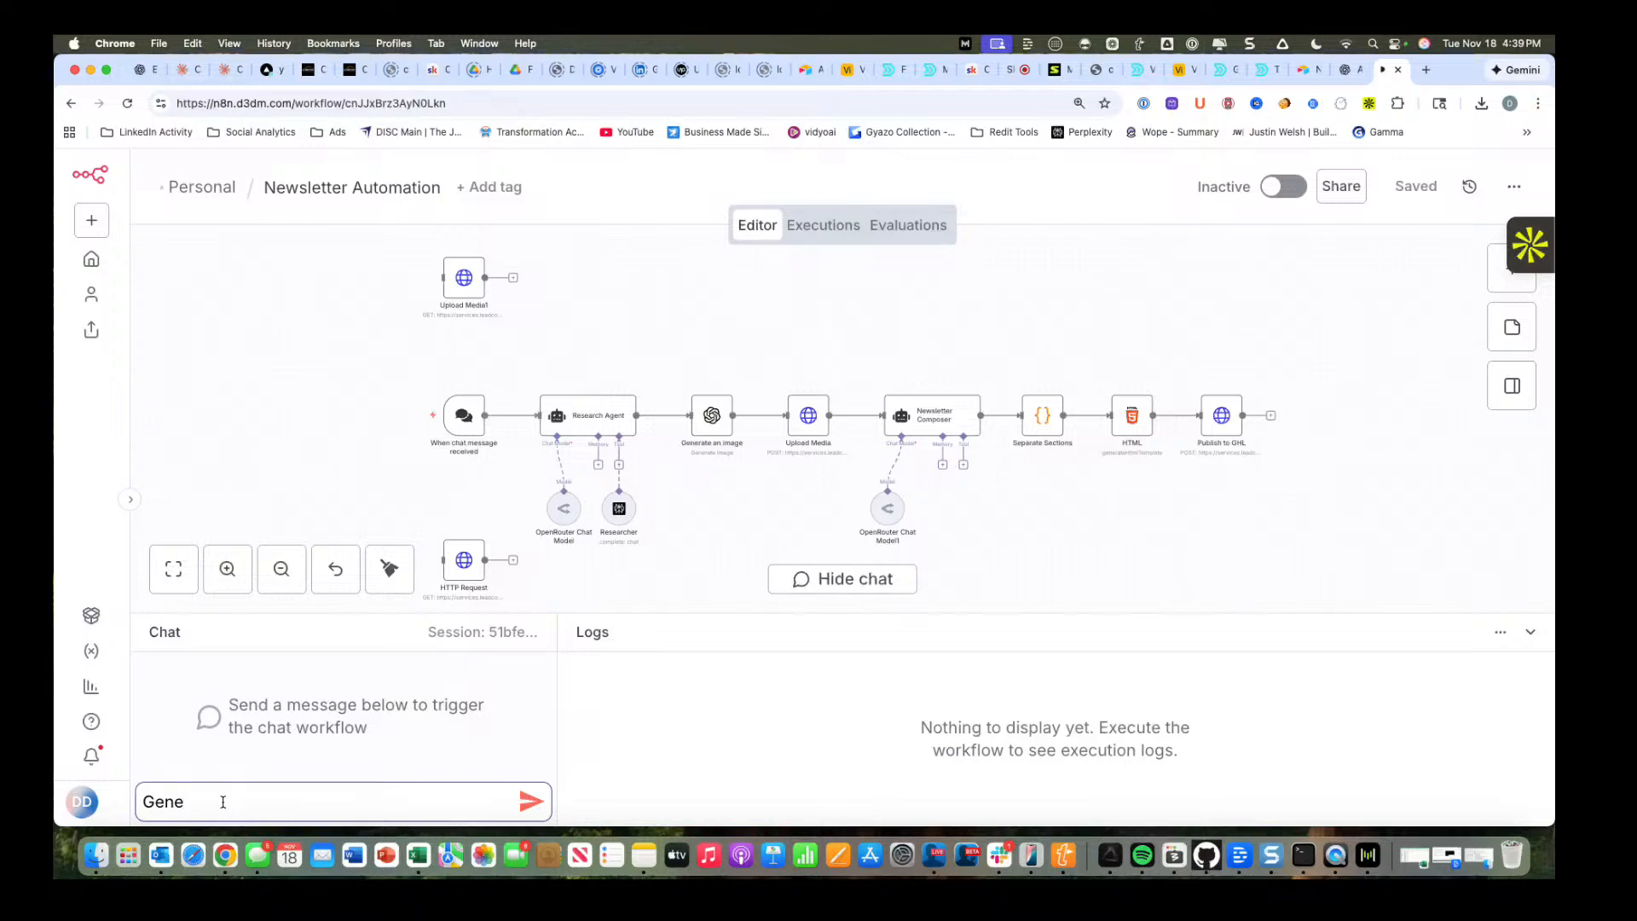
{"action": "key", "text": "BackSpace"}
{"action": "key", "text": "BackSpace"}
{"action": "key", "text": "BackSpace"}
{"action": "key", "text": "BackSpace"}
{"action": "type", "text": "Why people should consid"}
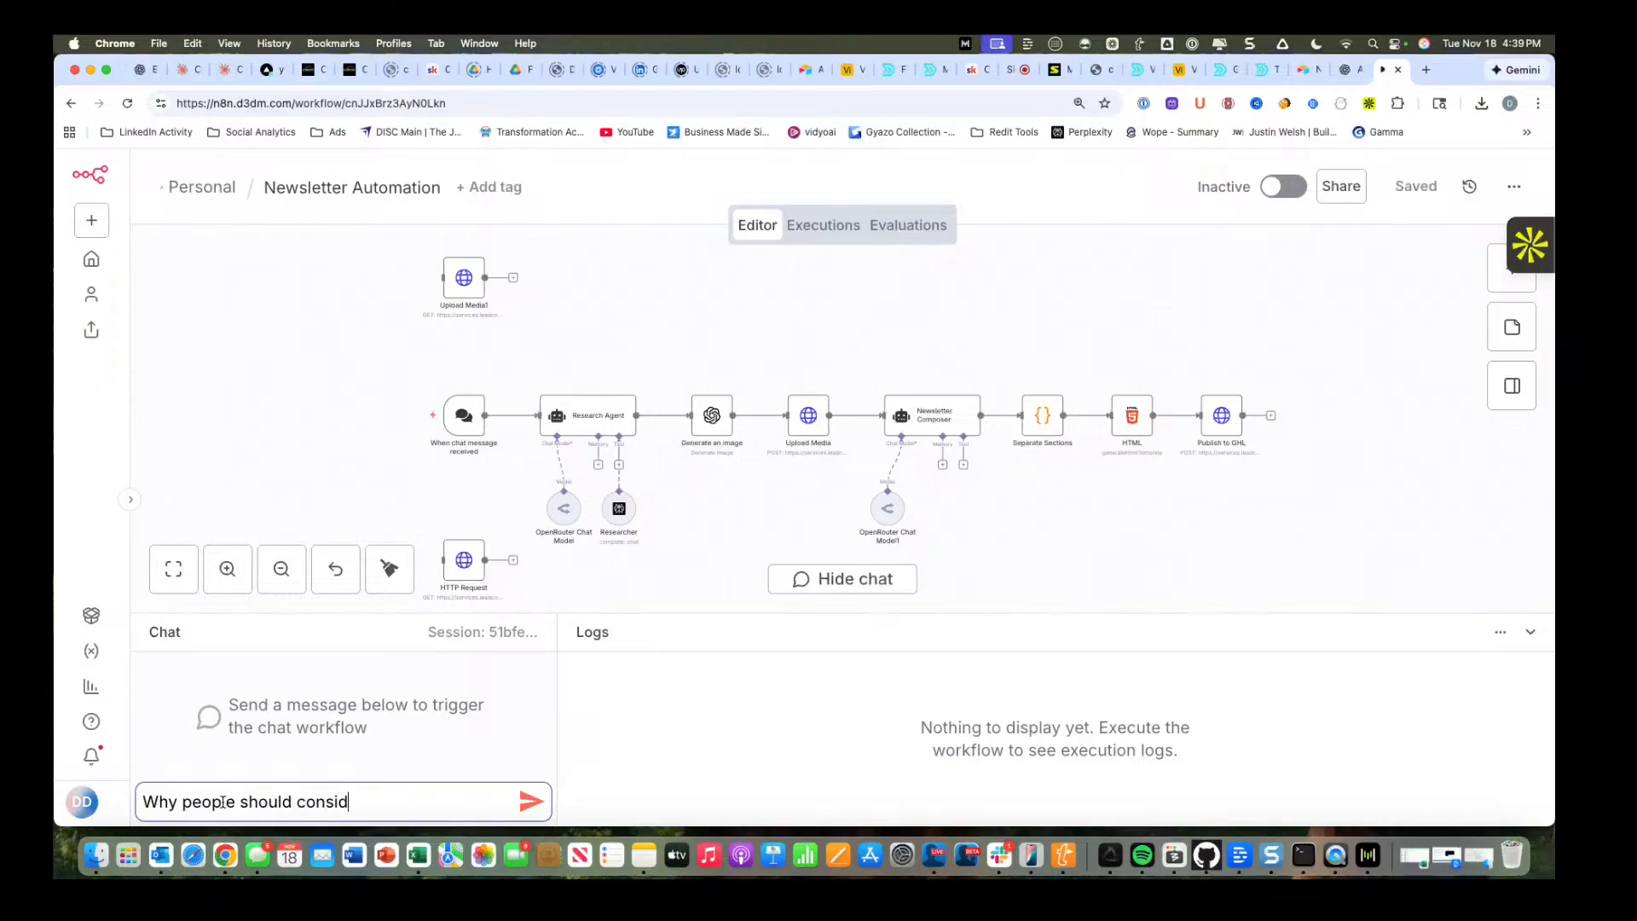
{"action": "type", "text": "er doing live builds"}
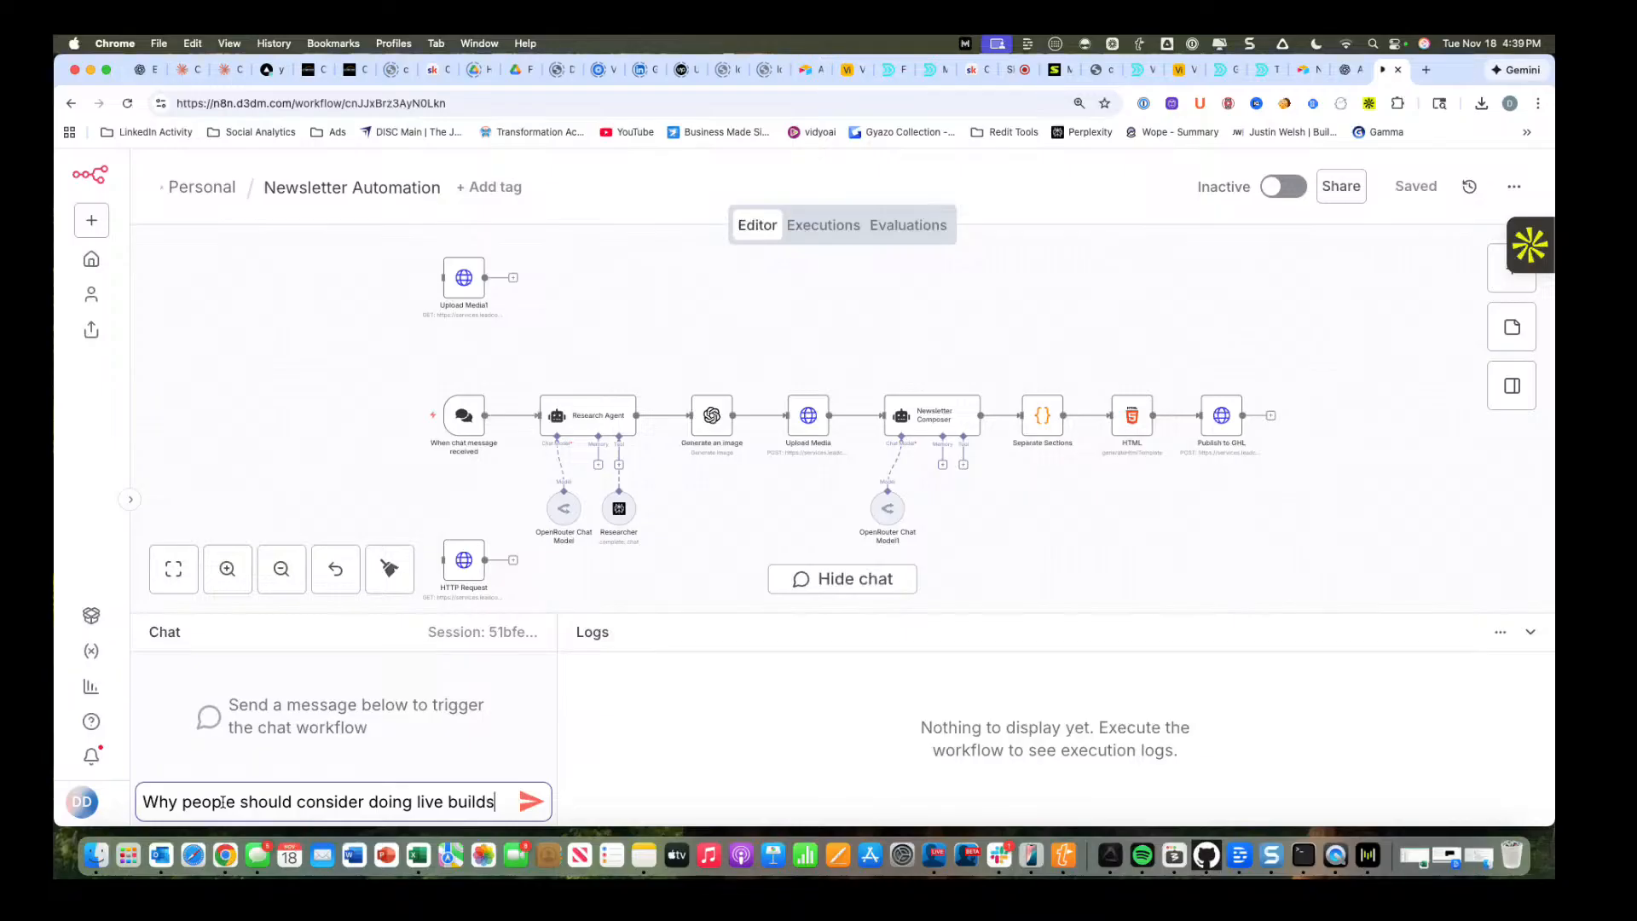
{"action": "type", "text": " of au"}
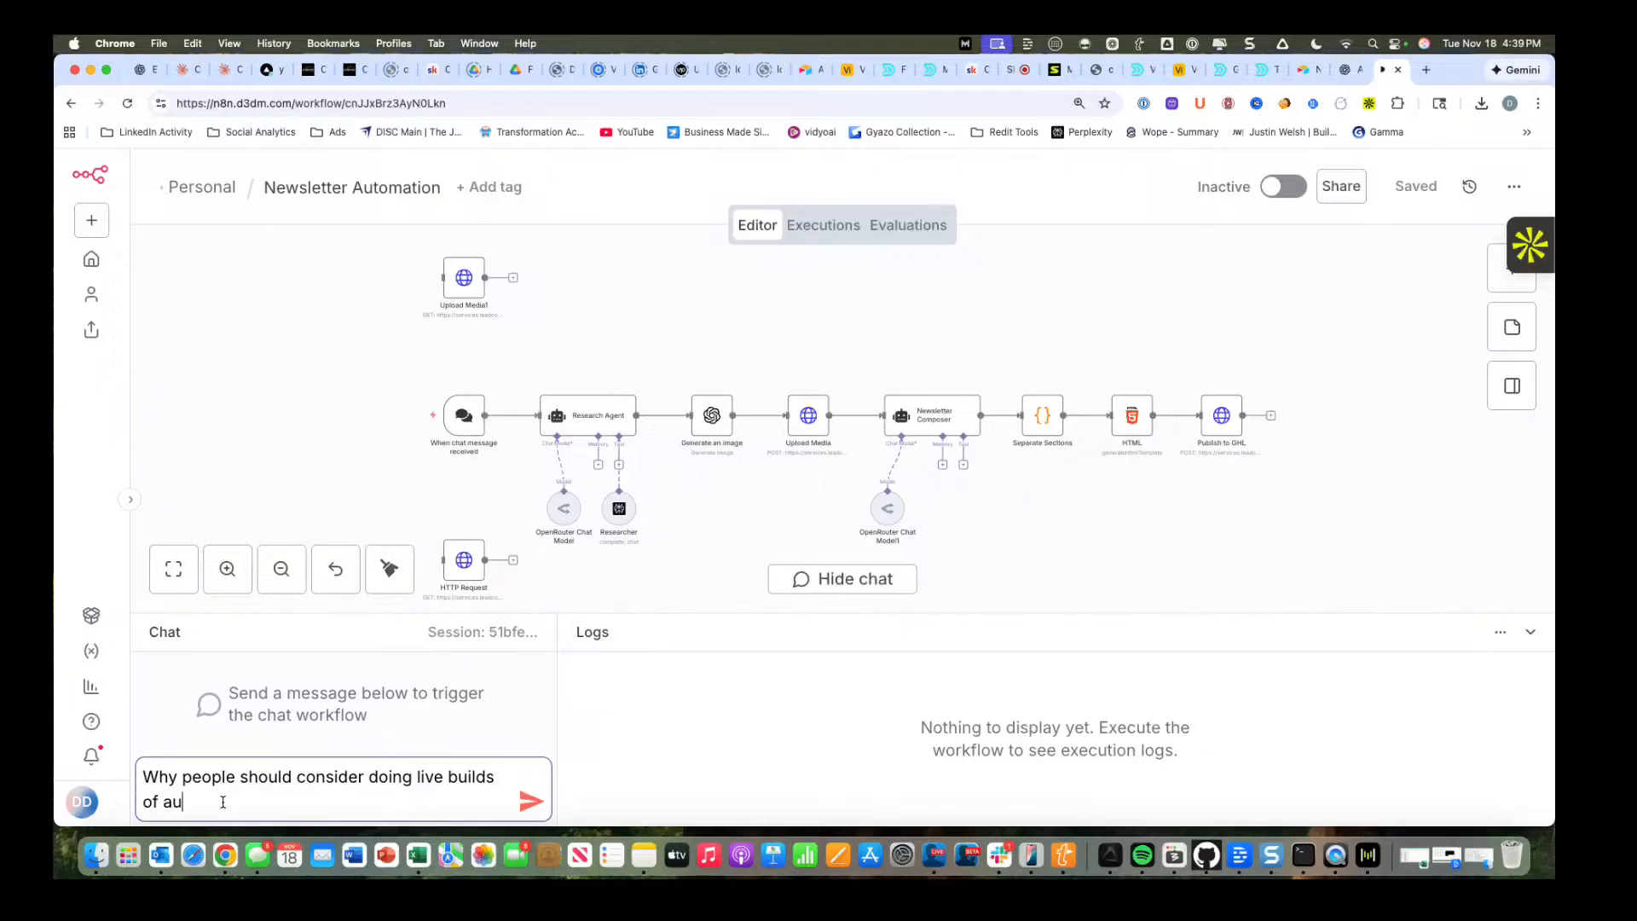
{"action": "key", "text": "BackSpace"}
{"action": "key", "text": "BackSpace"}
{"action": "type", "text": "marketing materials."}
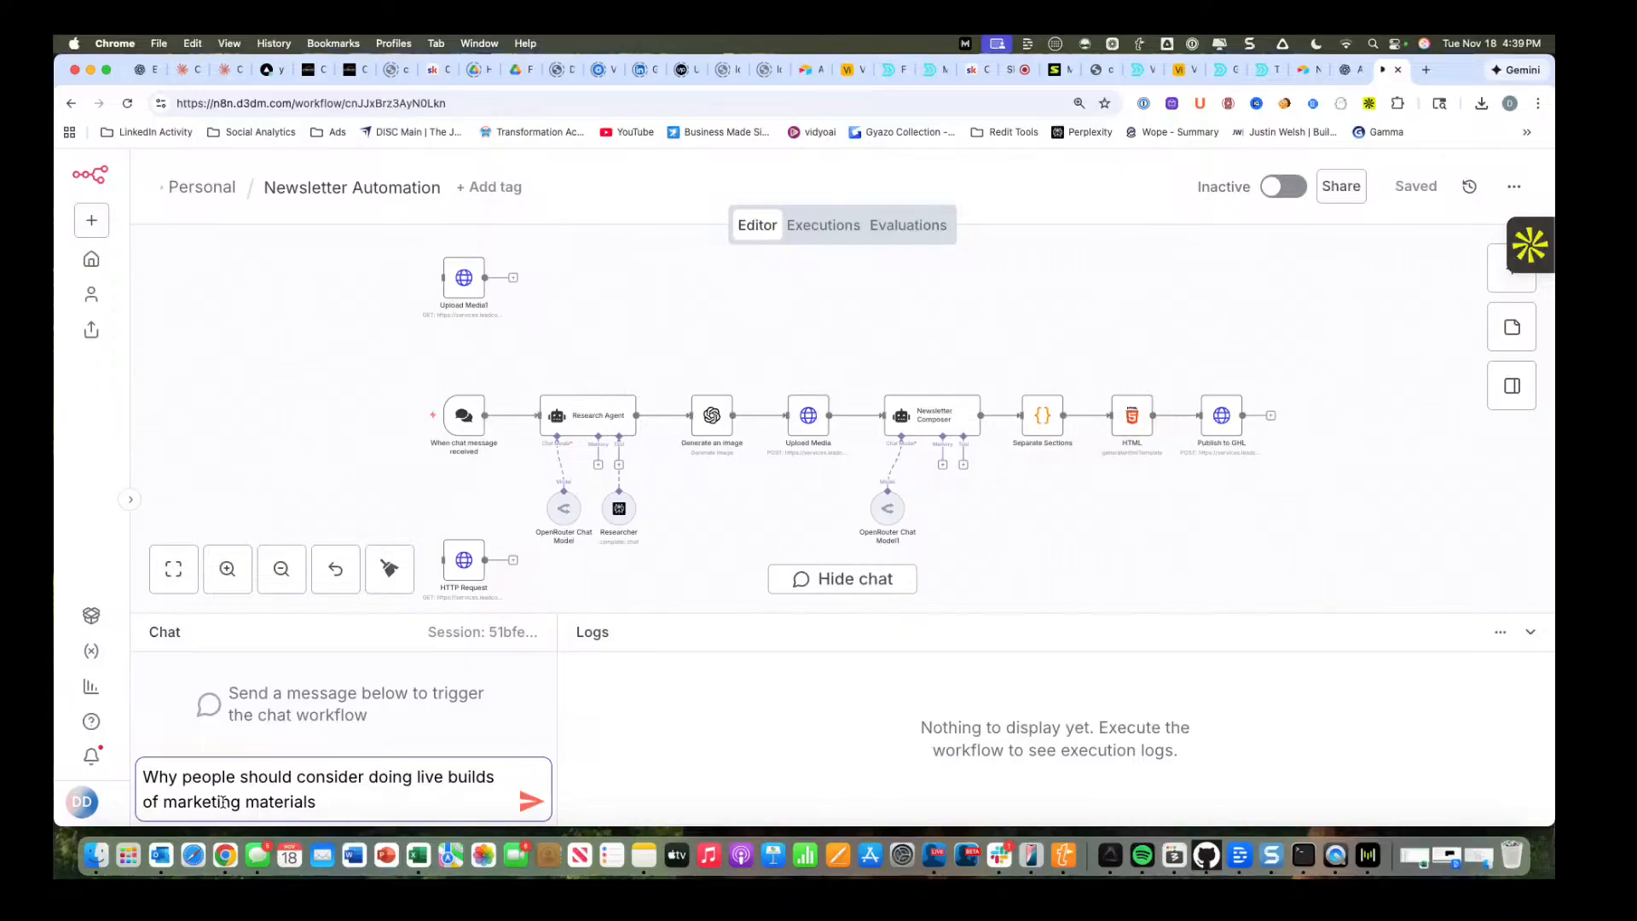
{"action": "key", "text": "Return"}
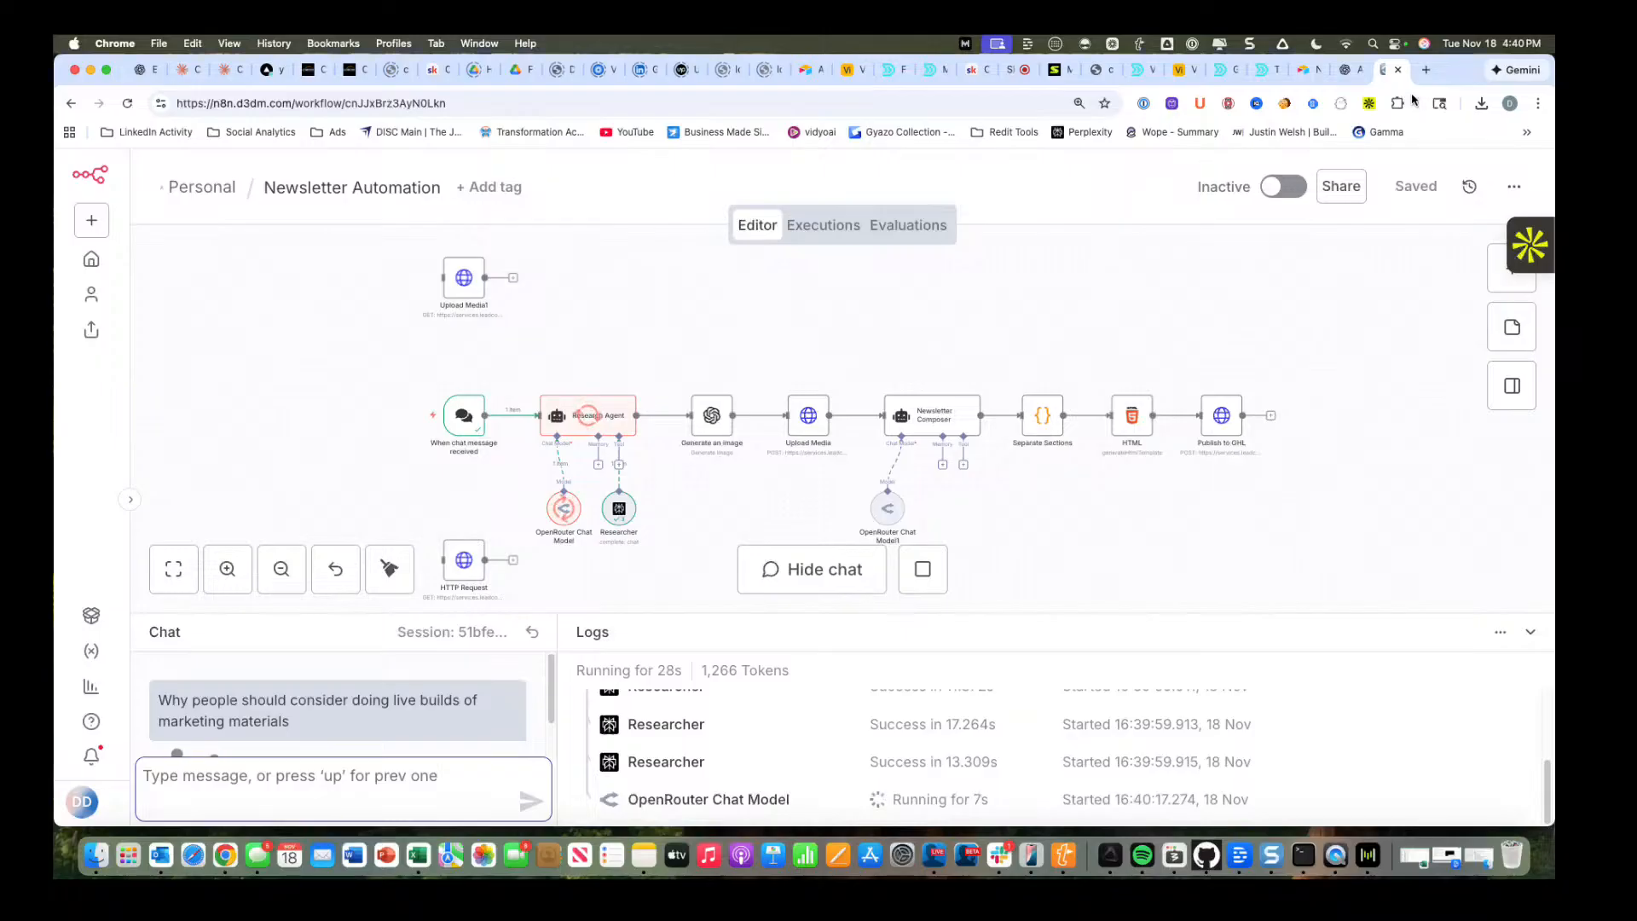
Switch to CxNector, leave the "Why 75% of ERP Implementations Fail" post editor, and open the account's Media Storage.
{"action": "left_click", "coordinate": [307, 72]}
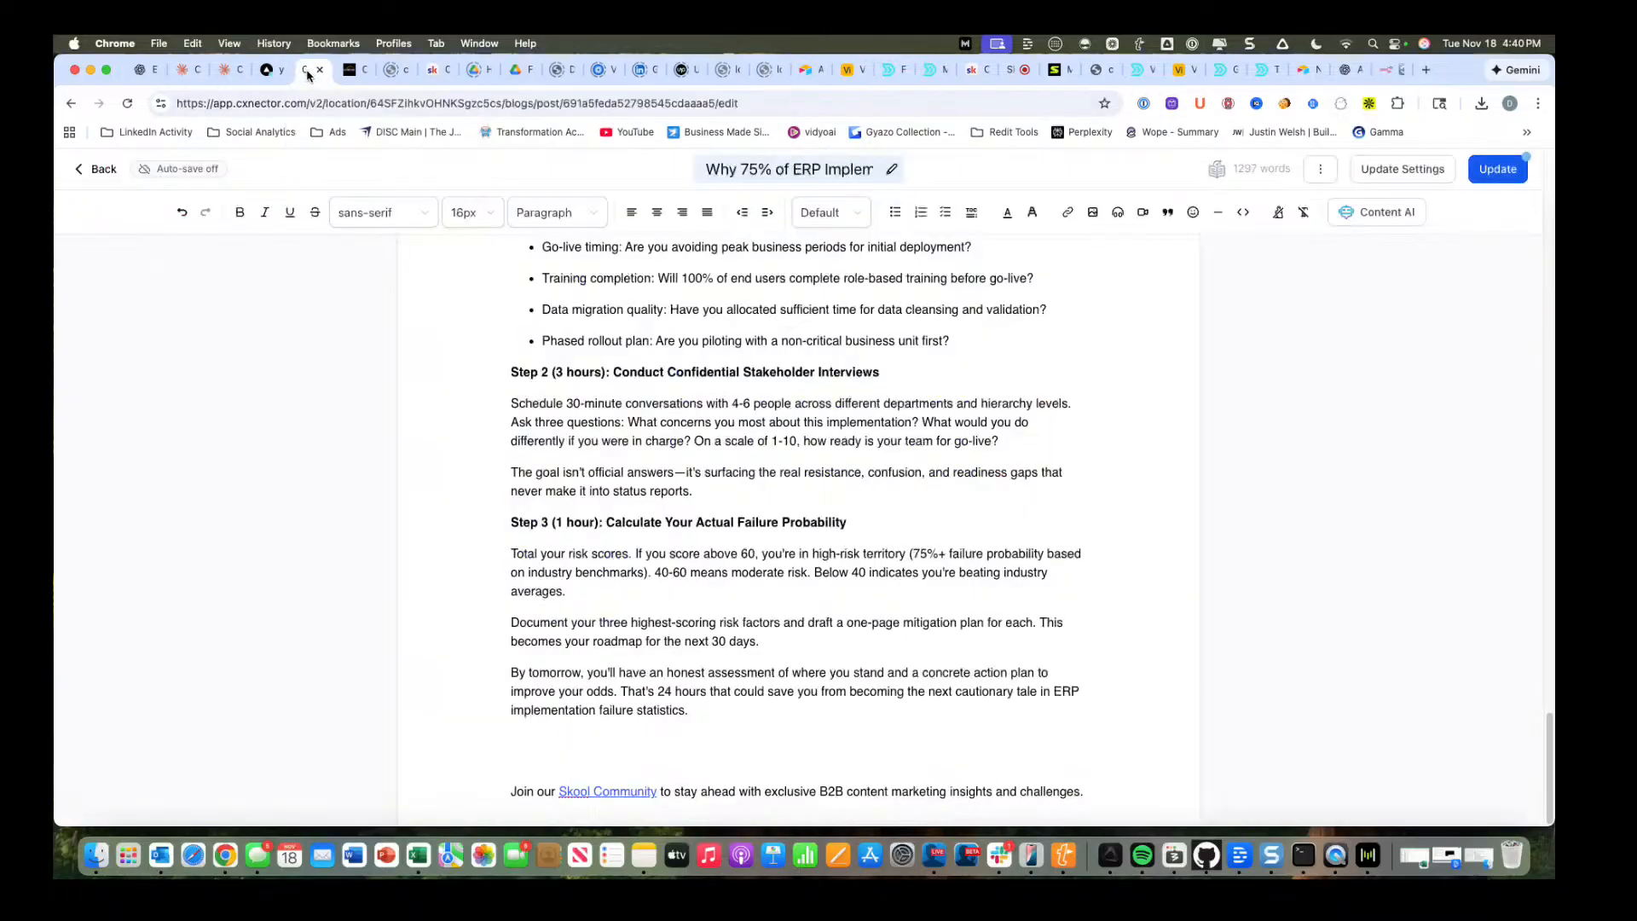
{"action": "left_click", "coordinate": [85, 170]}
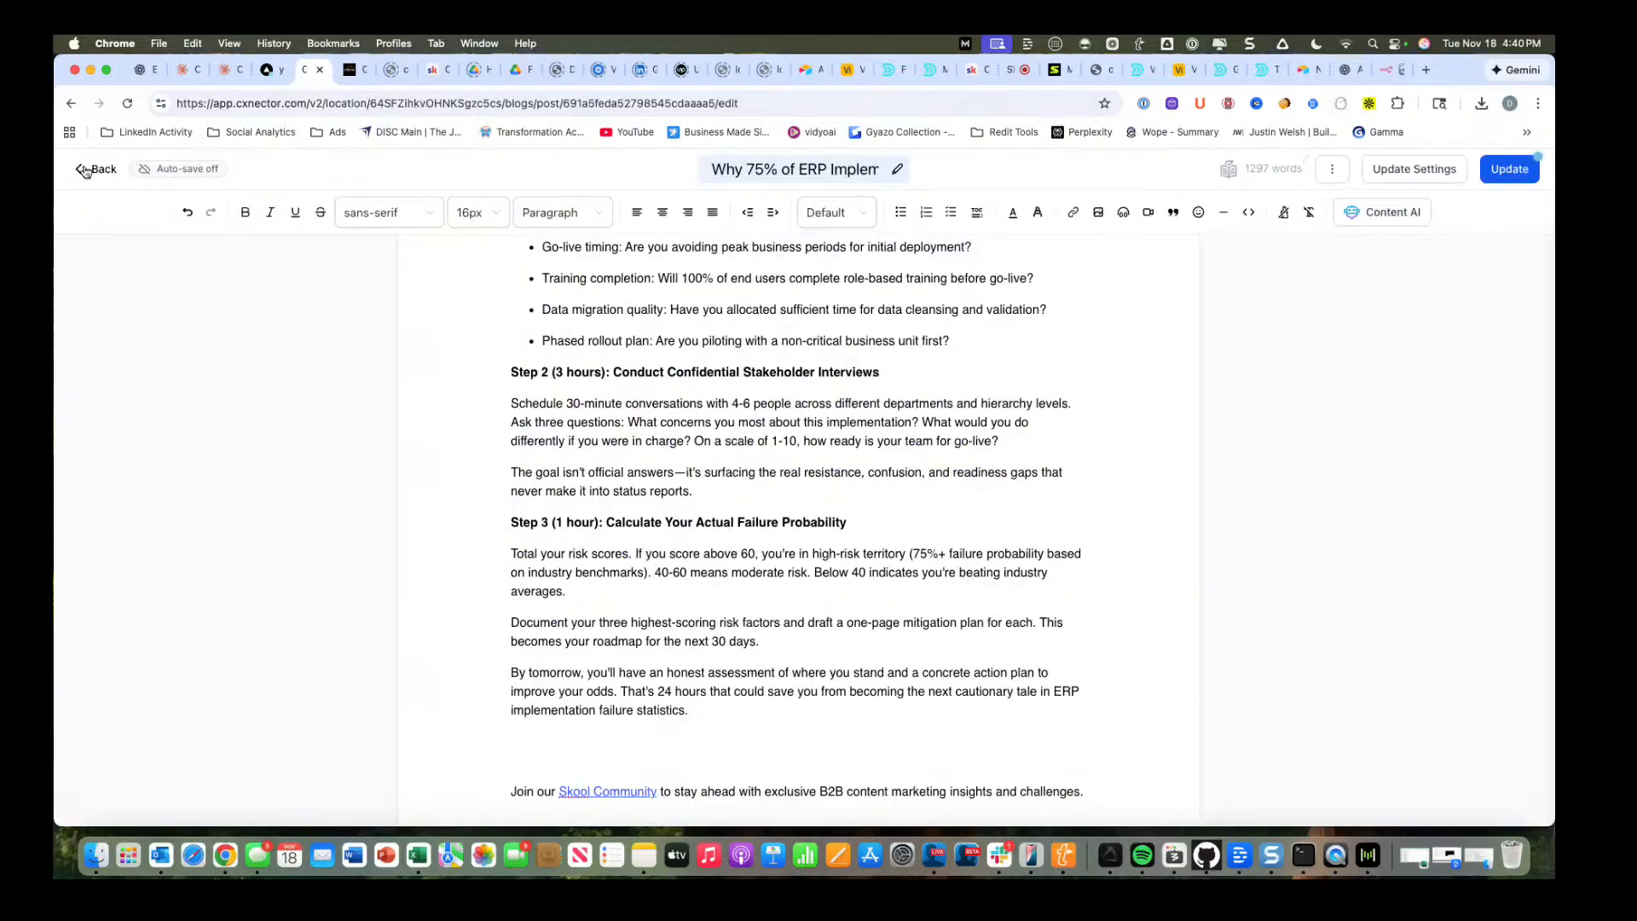
{"action": "left_click", "coordinate": [979, 310]}
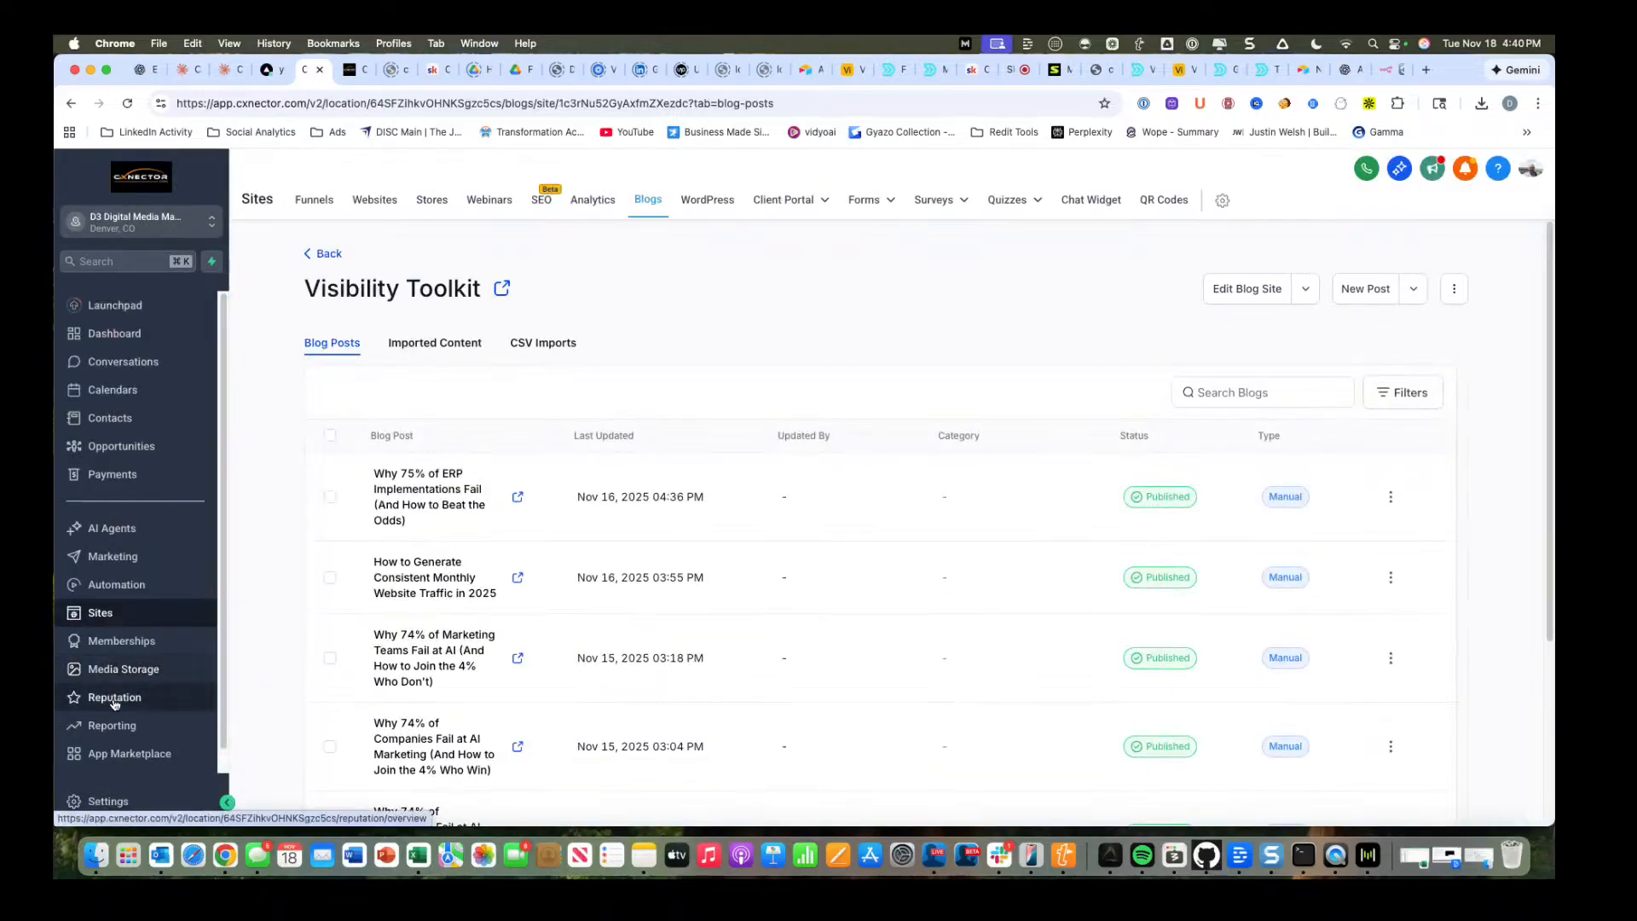
{"action": "left_click", "coordinate": [123, 669]}
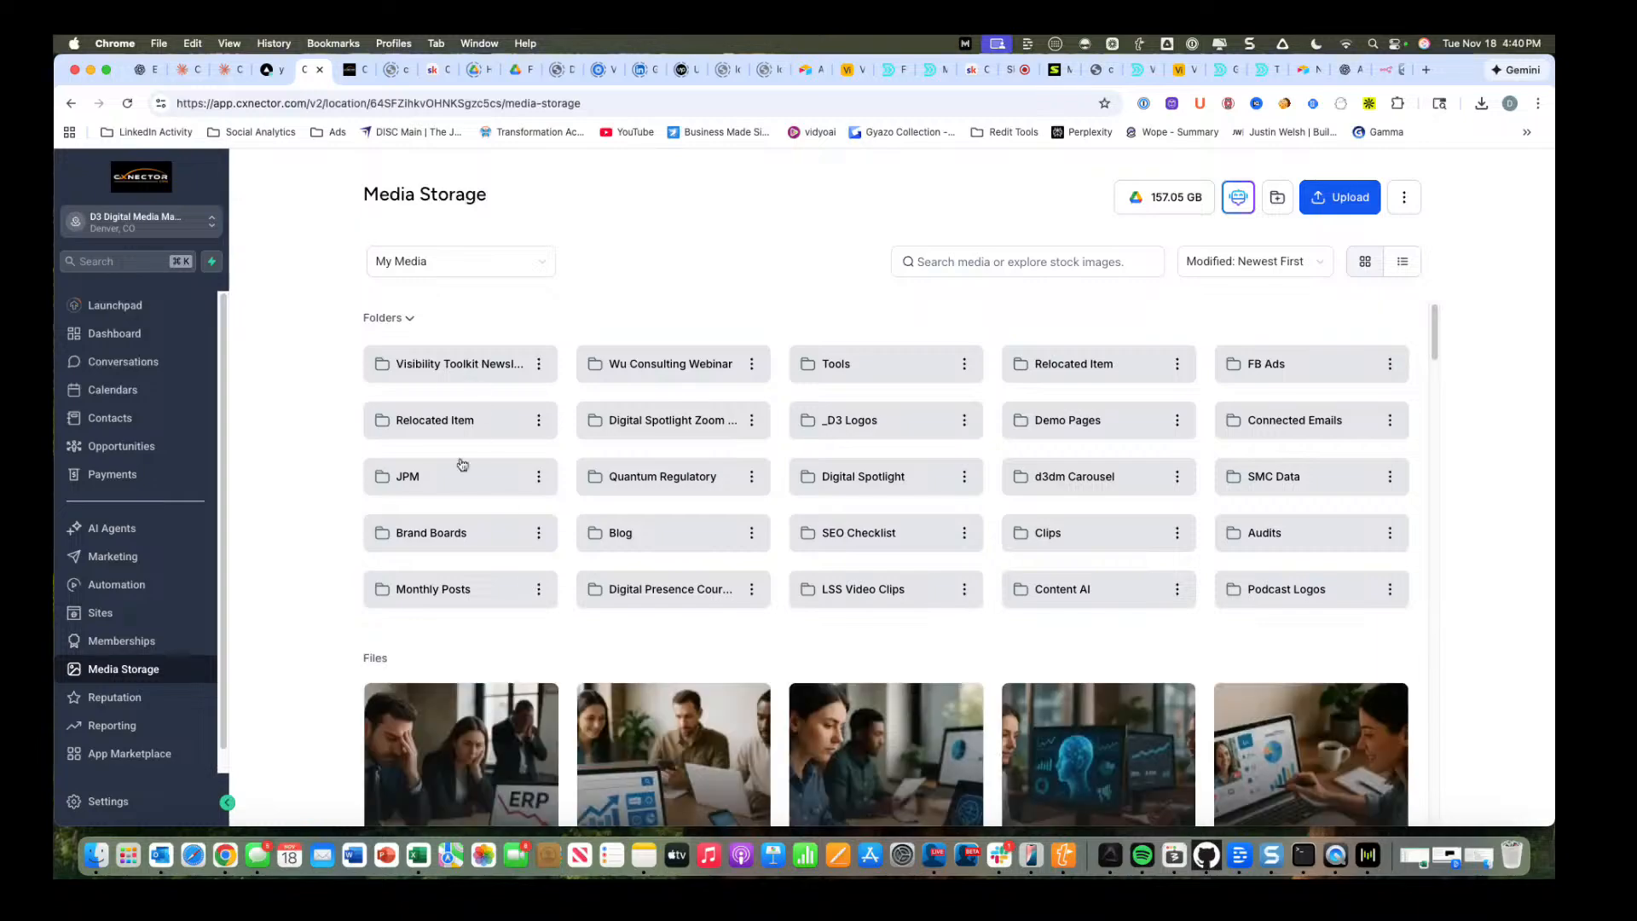
Preview the ERP newsletter image among the Media Storage files, then close the preview.
{"action": "scroll", "coordinate": [471, 566], "scroll_direction": "down", "scroll_amount": 5}
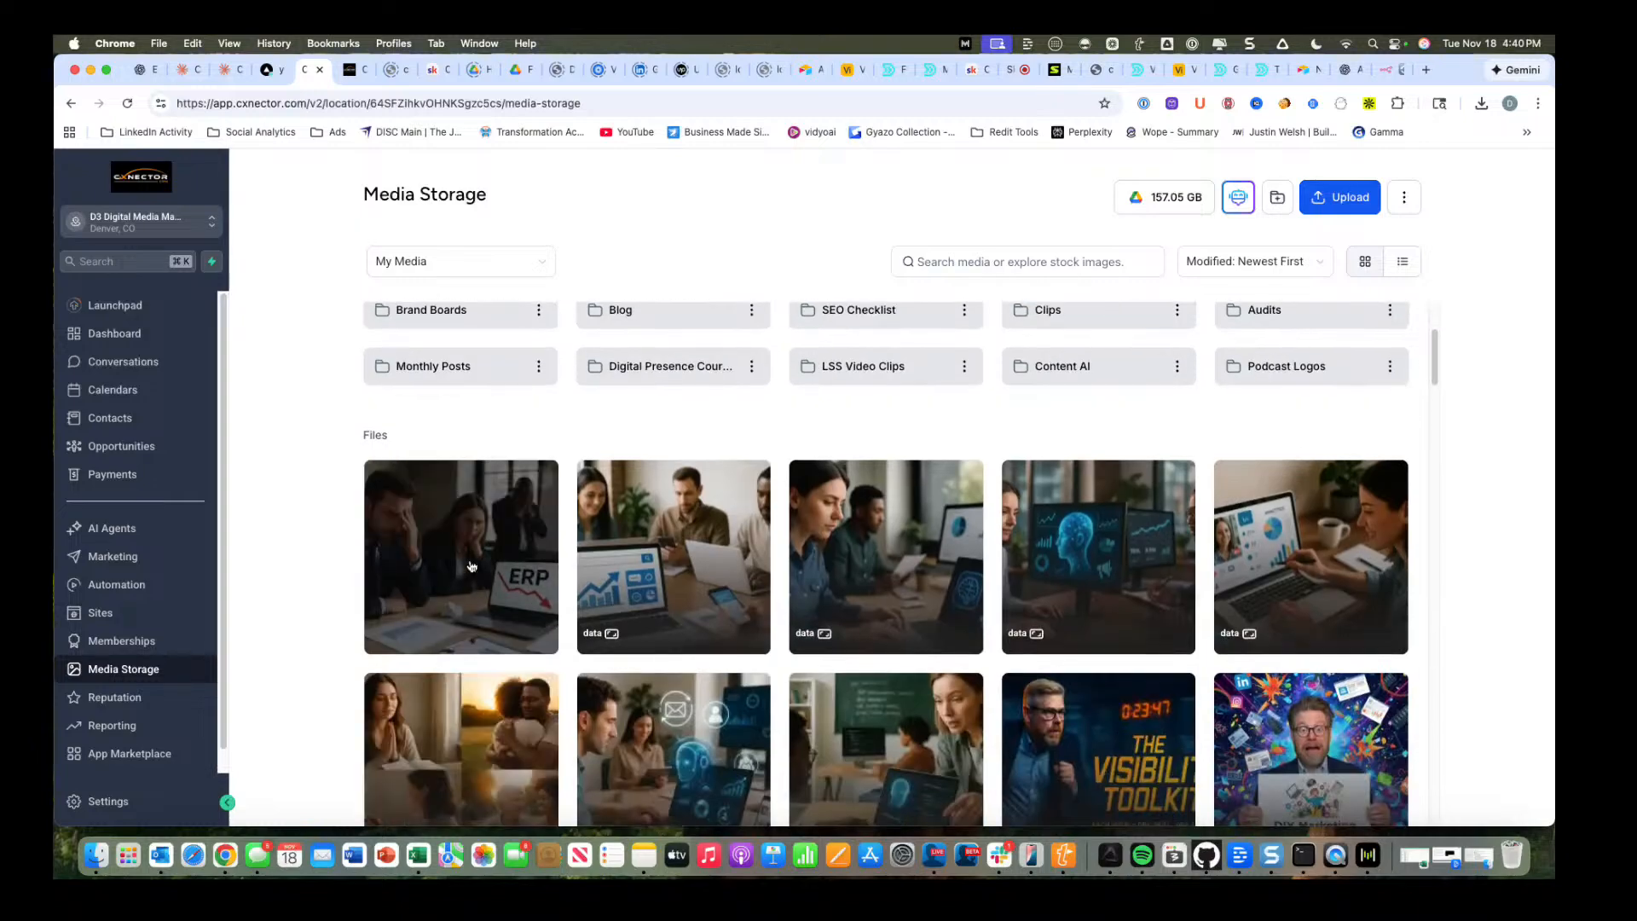
{"action": "left_click", "coordinate": [423, 554]}
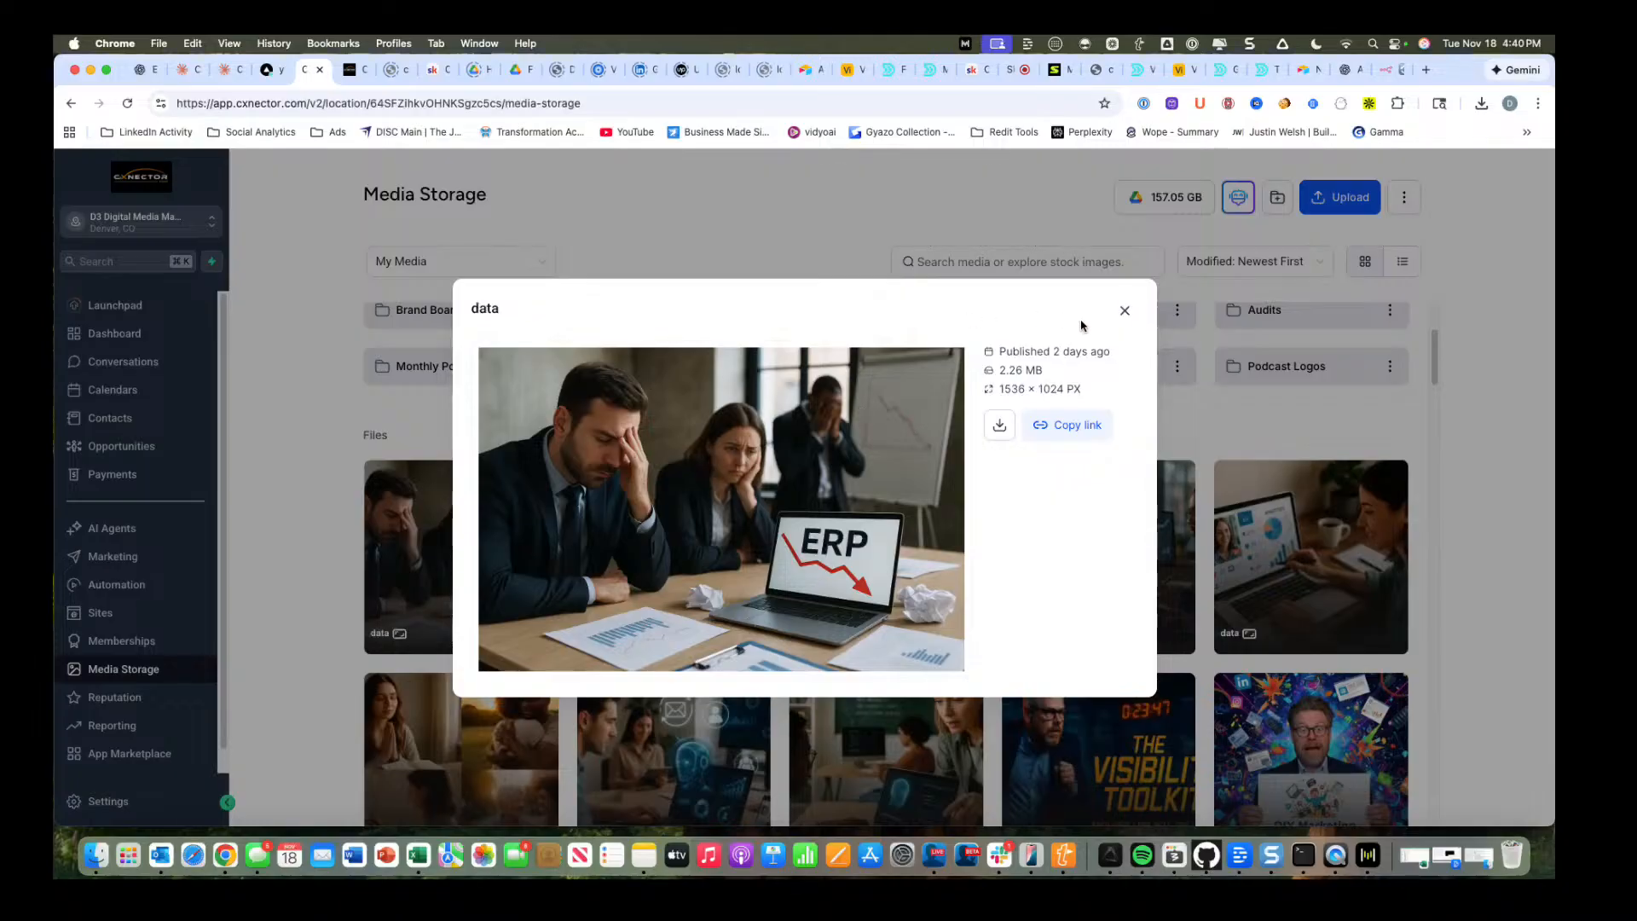
{"action": "left_click", "coordinate": [1124, 312]}
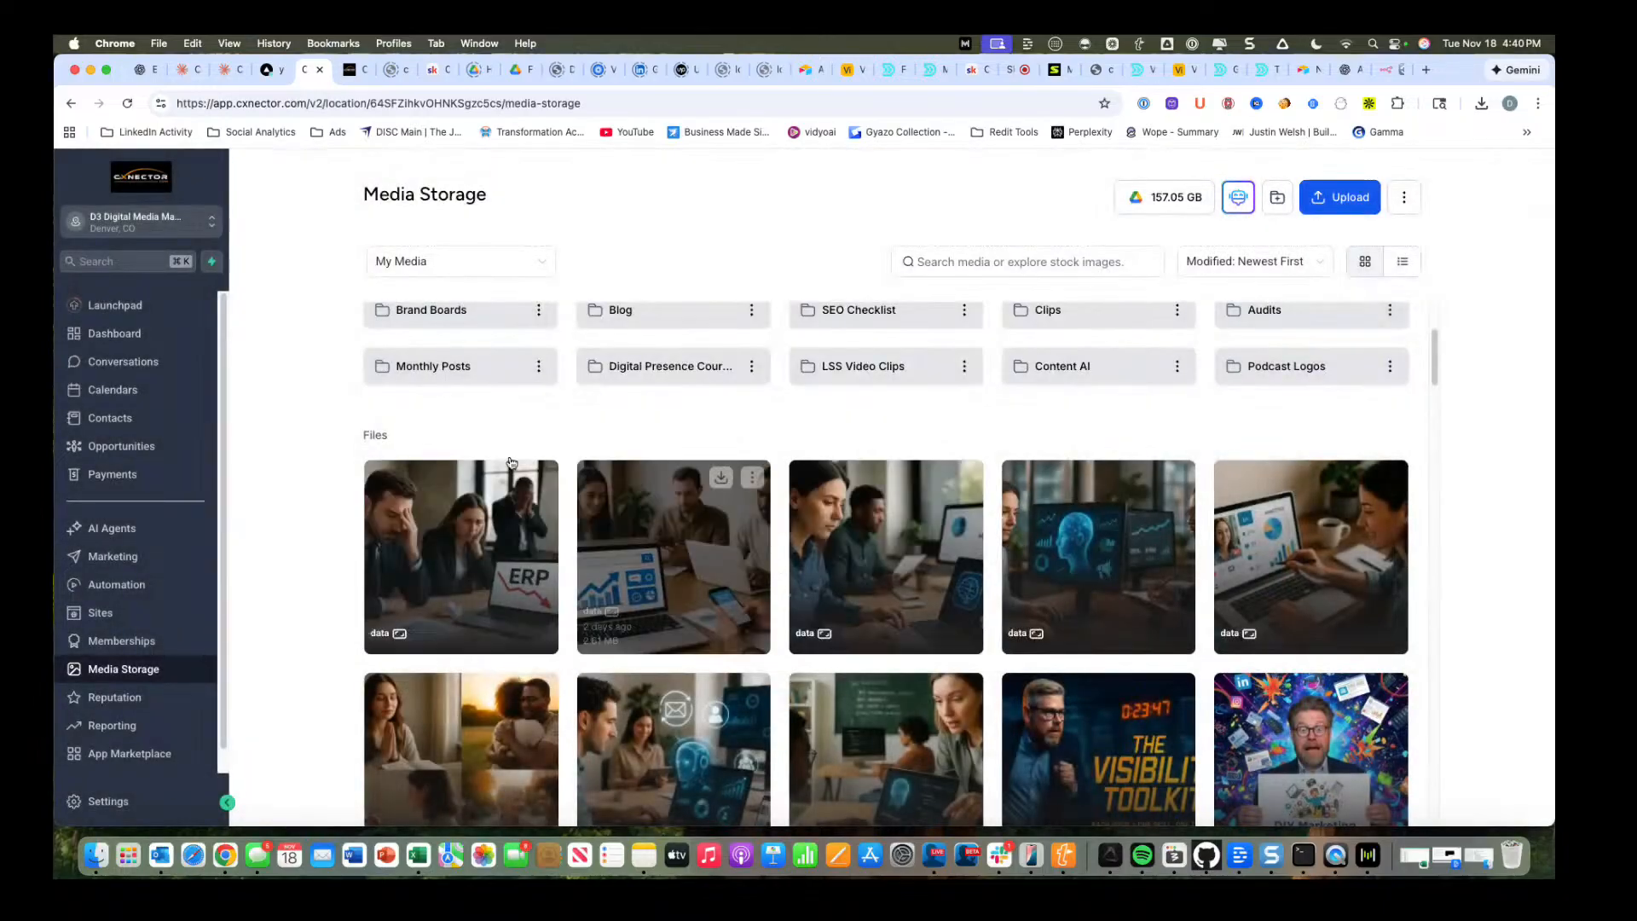
Look over the other images in Media Storage and return to n8n to check the Newsletter Automation run.
{"action": "mouse_move", "coordinate": [656, 510]}
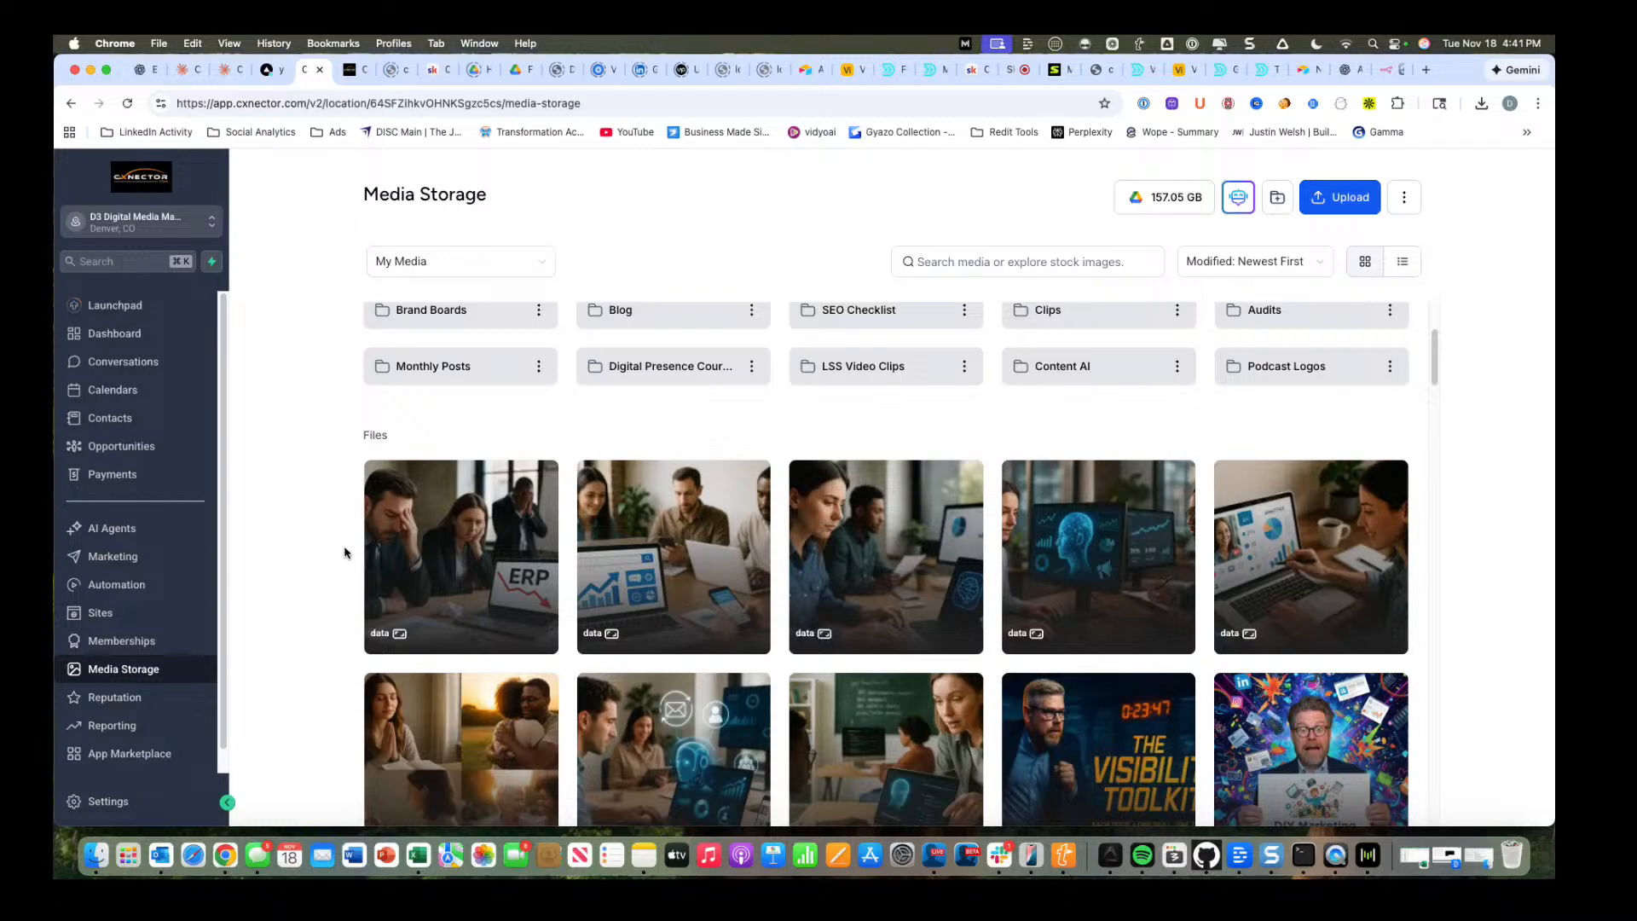
{"action": "scroll", "coordinate": [345, 552], "scroll_direction": "down", "scroll_amount": 3}
{"action": "scroll", "coordinate": [345, 552], "scroll_direction": "up", "scroll_amount": 5}
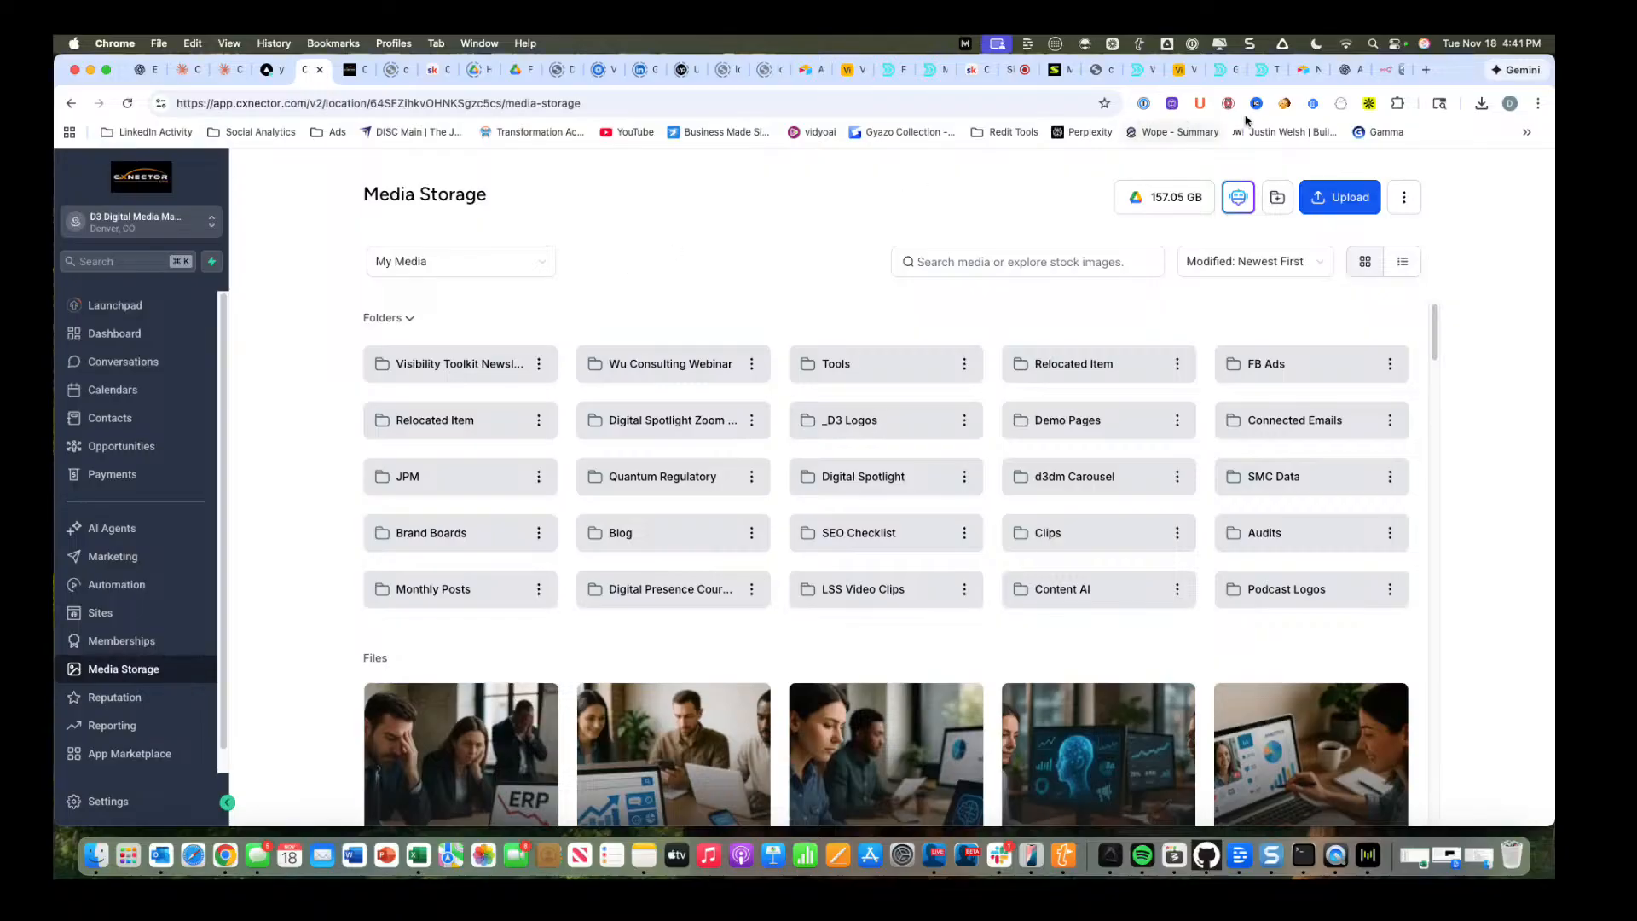
{"action": "left_click", "coordinate": [1388, 72]}
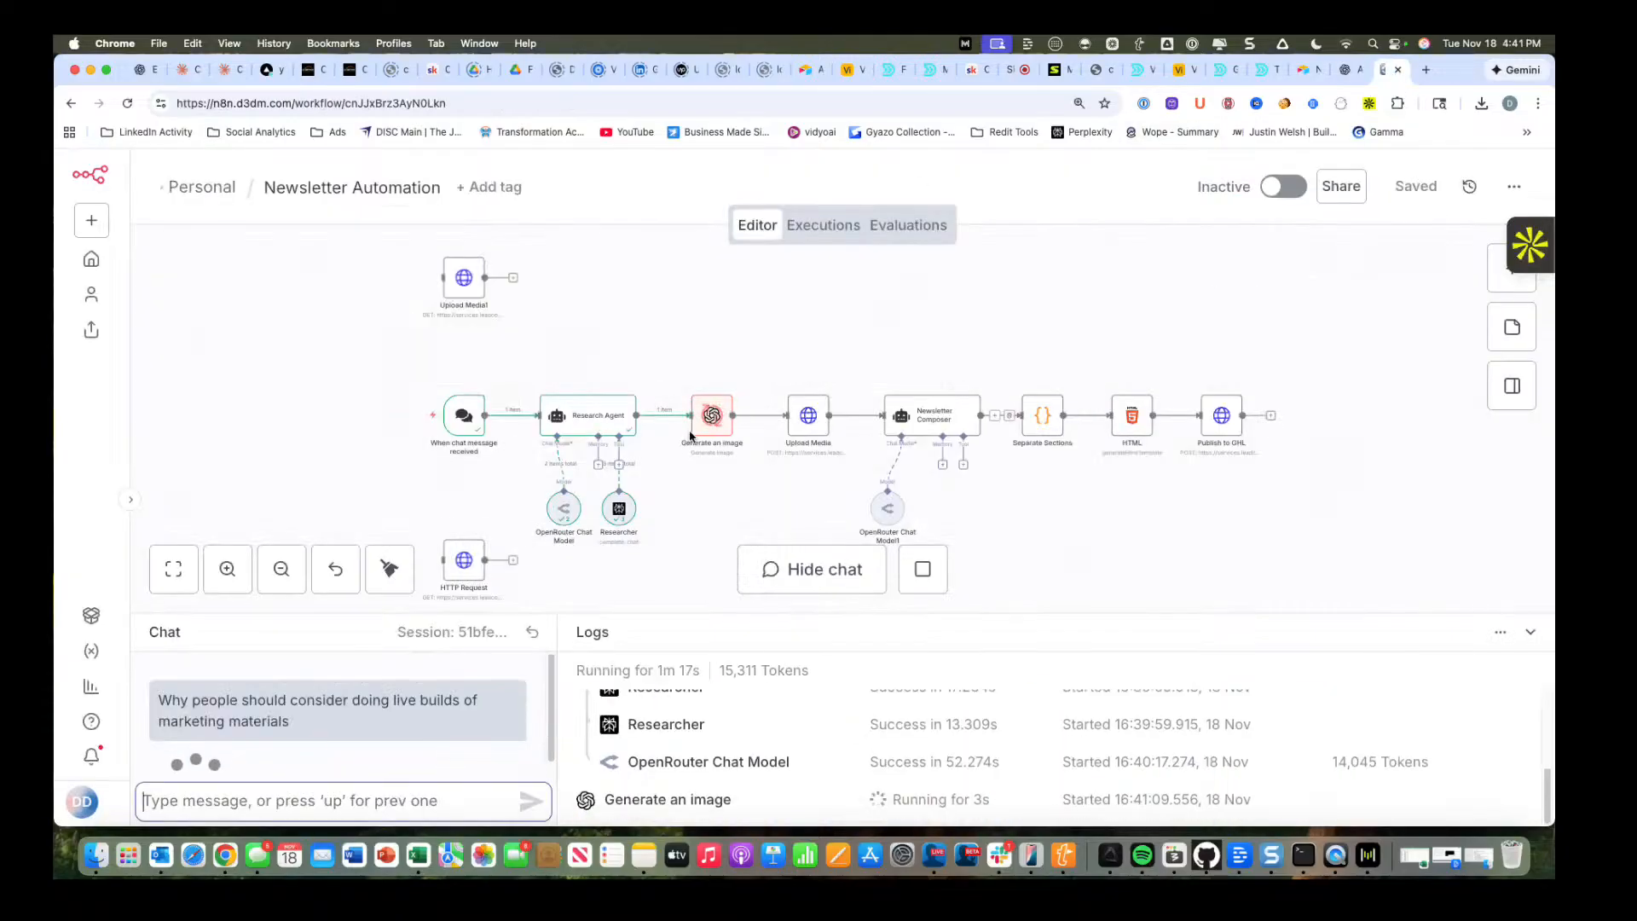
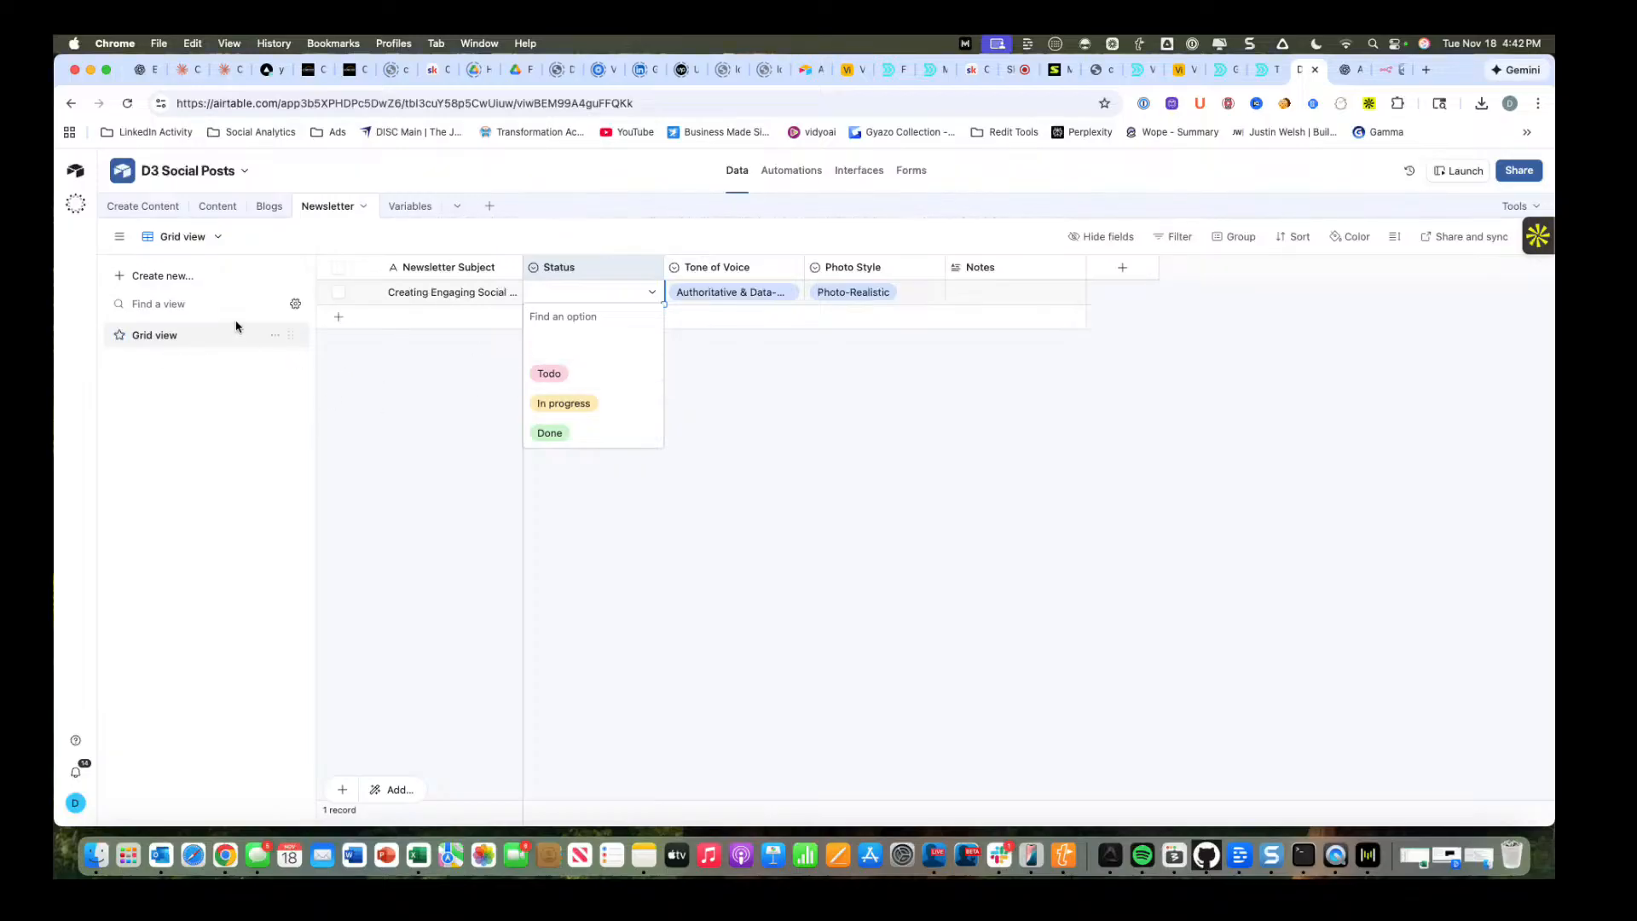
Create a collaborative grid view named "Write Newsletter" for the Newsletter table.
{"action": "left_click", "coordinate": [219, 241]}
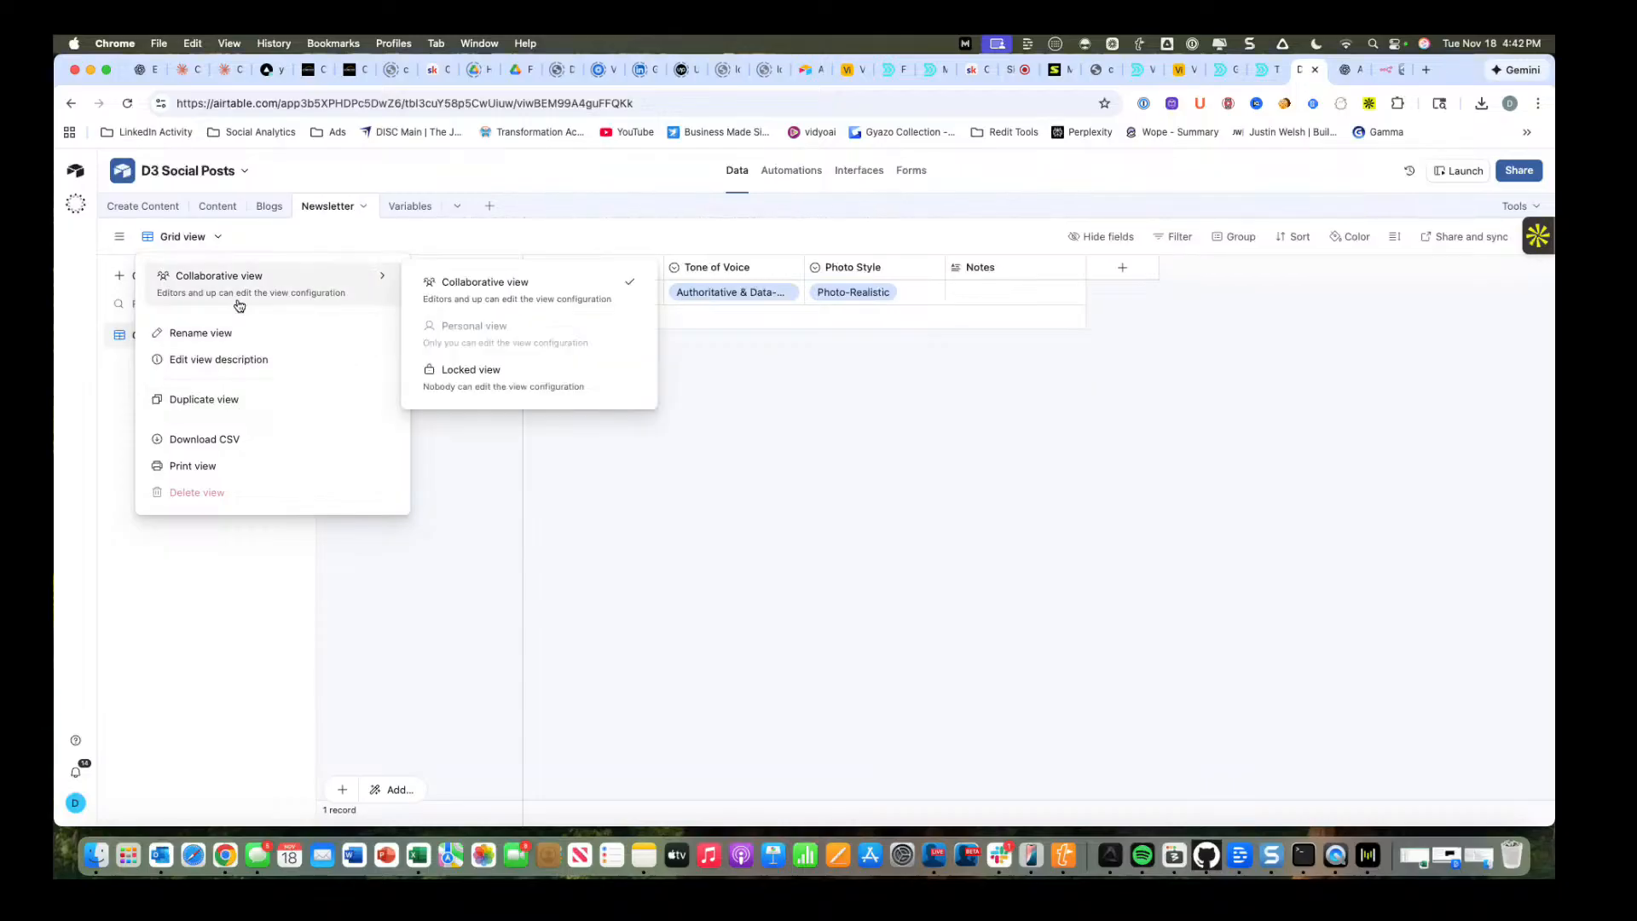
{"action": "left_click", "coordinate": [447, 379]}
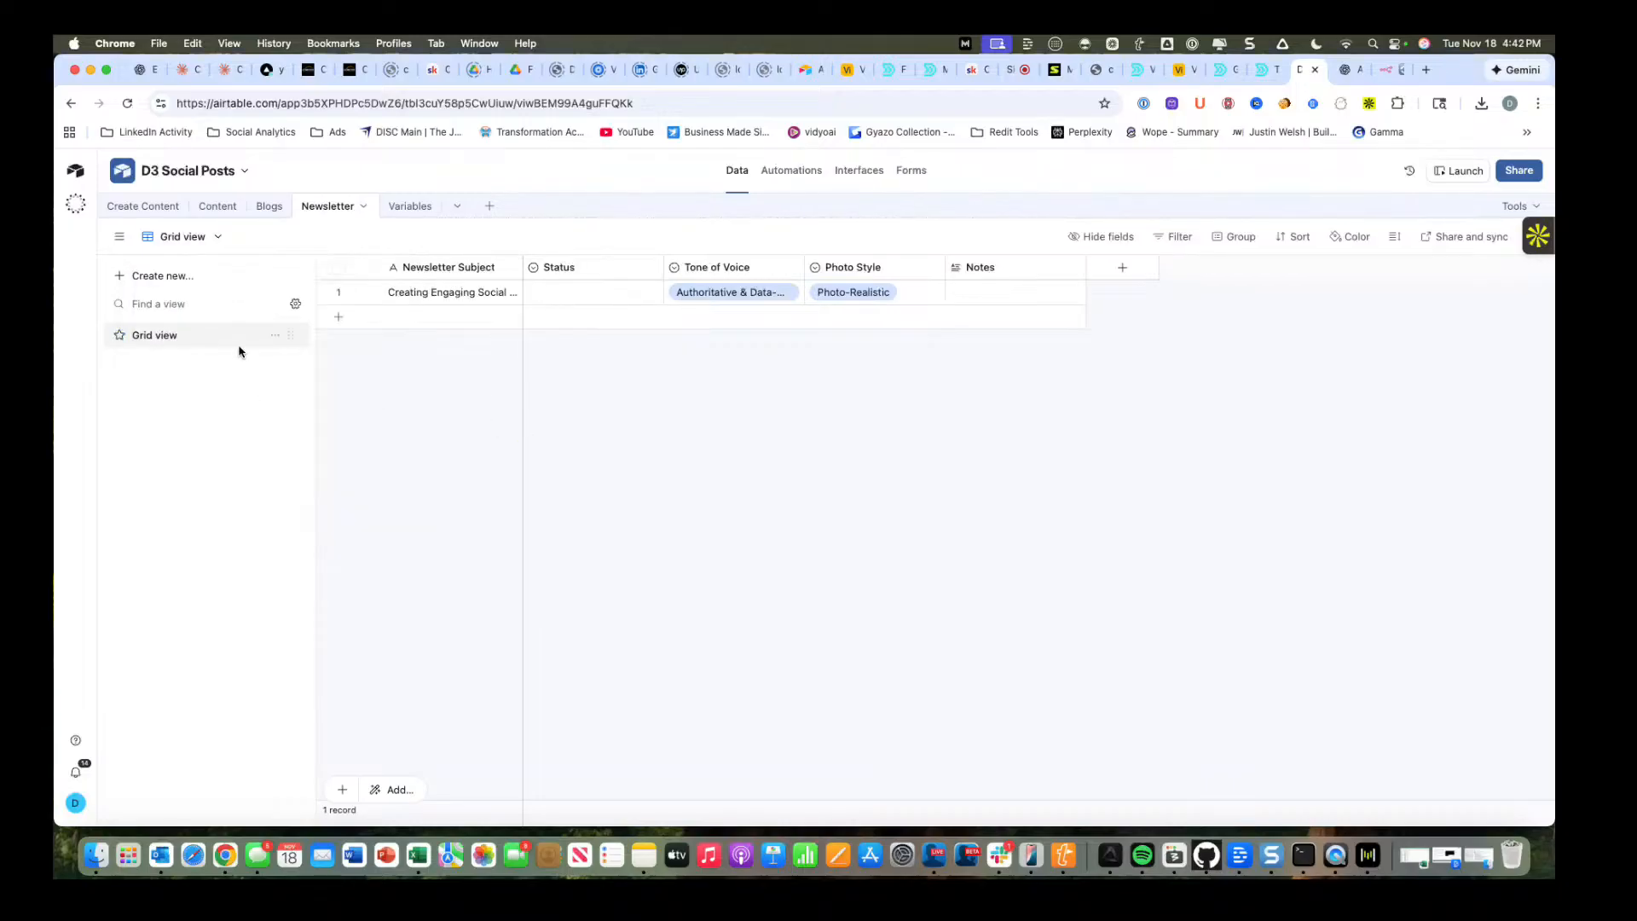
{"action": "left_click", "coordinate": [158, 275]}
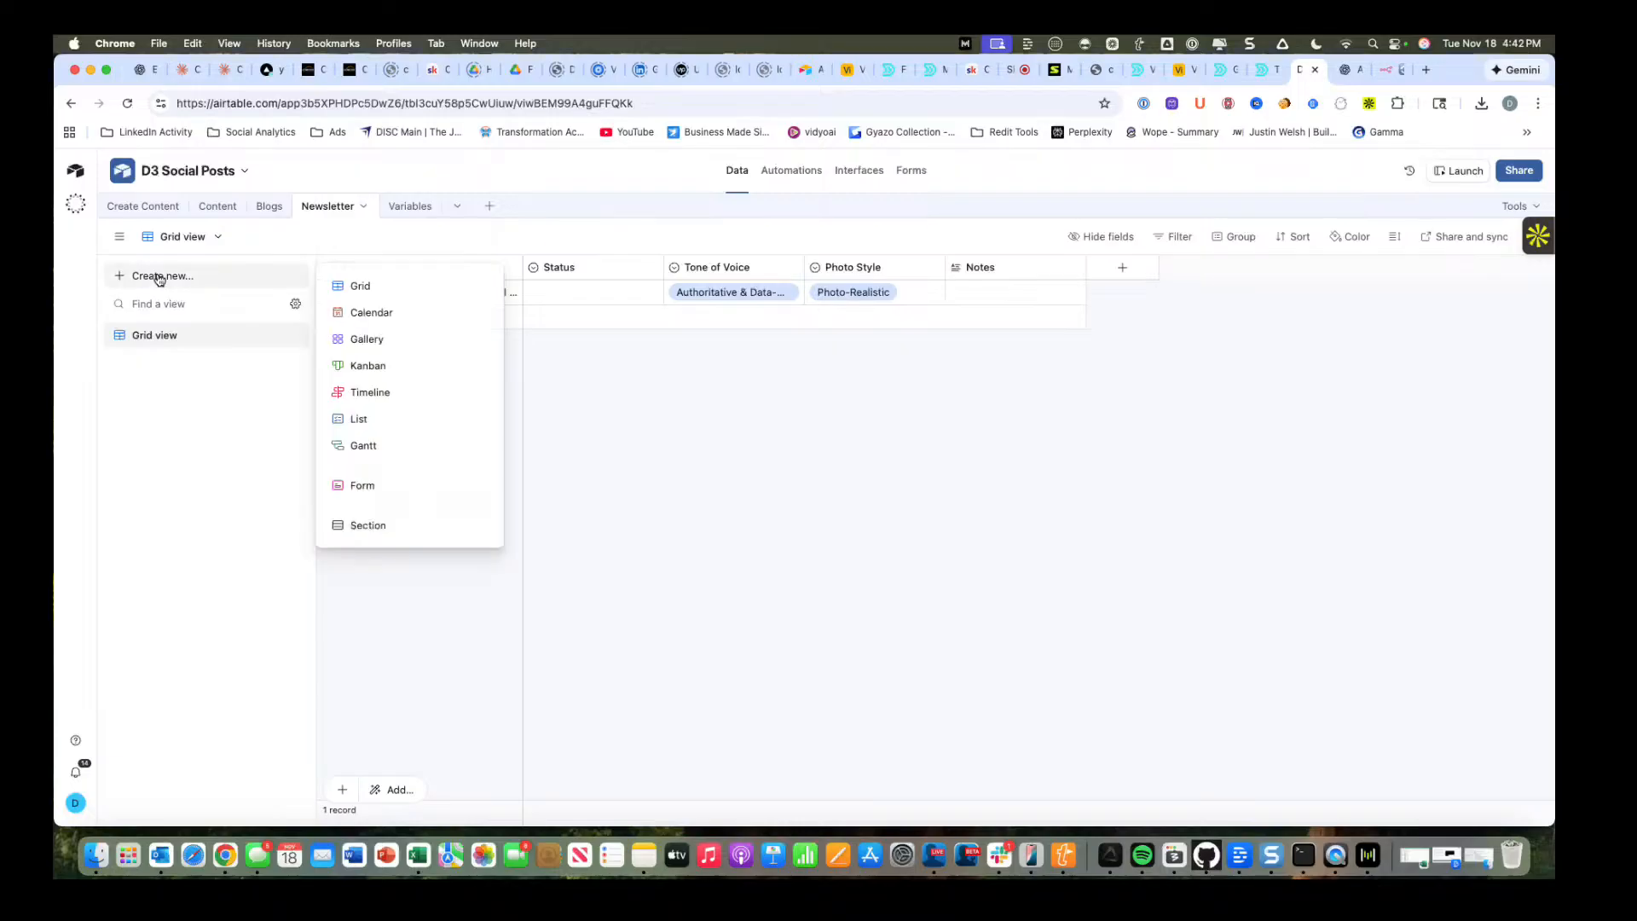
{"action": "left_click", "coordinate": [377, 287]}
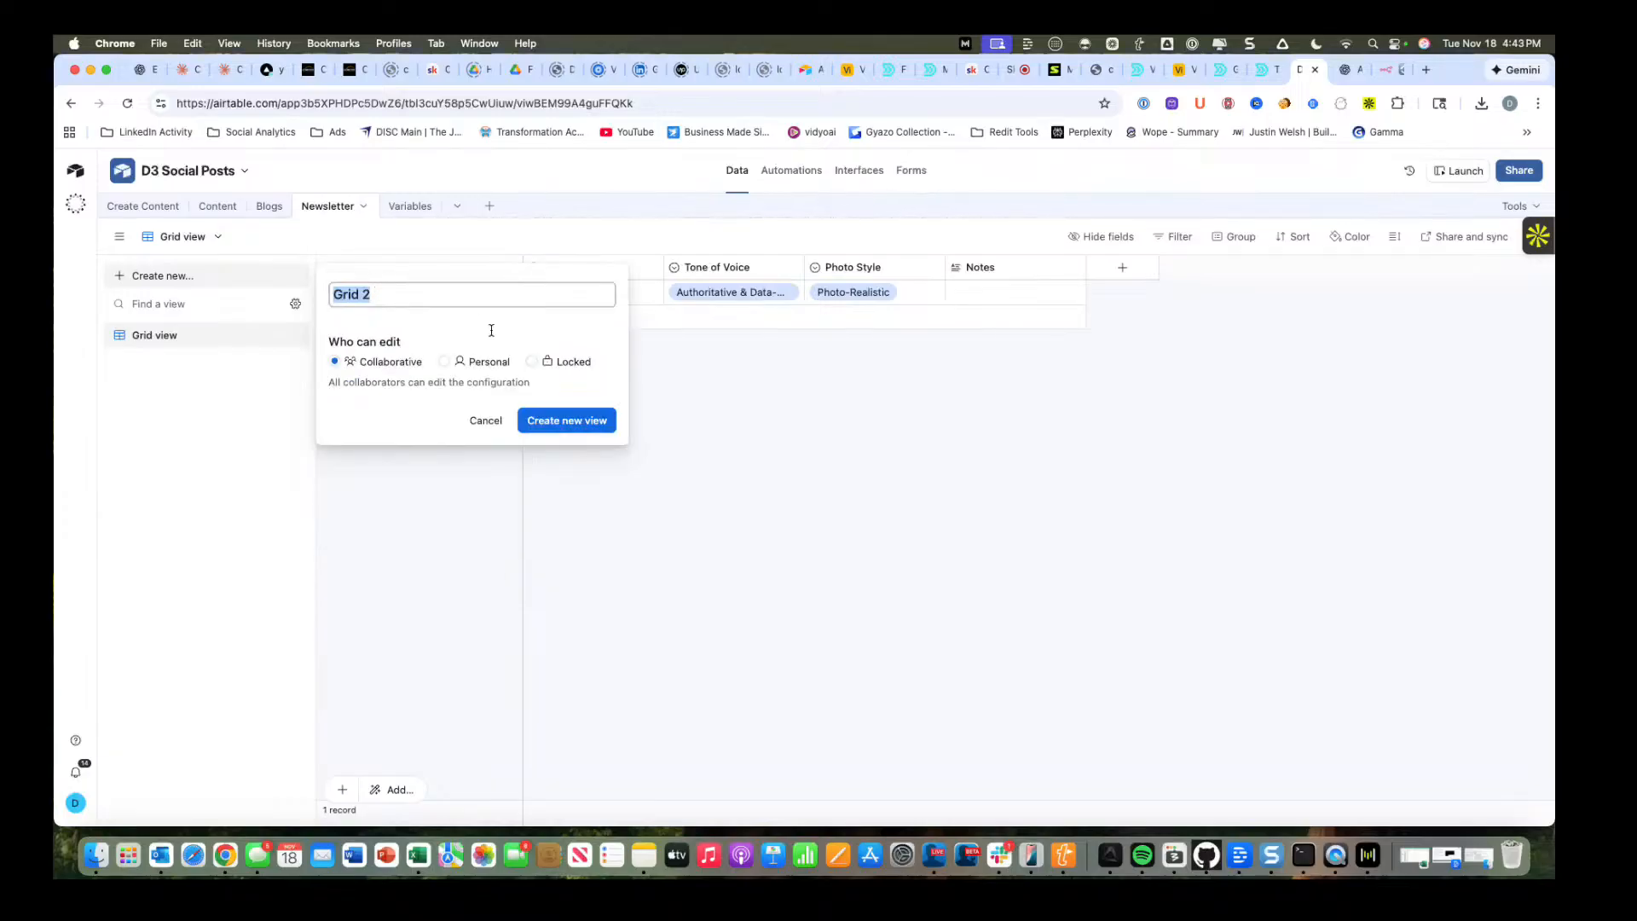
{"action": "type", "text": "B"}
{"action": "key", "text": "BackSpace"}
{"action": "type", "text": "Write"}
{"action": "left_click", "coordinate": [562, 420]}
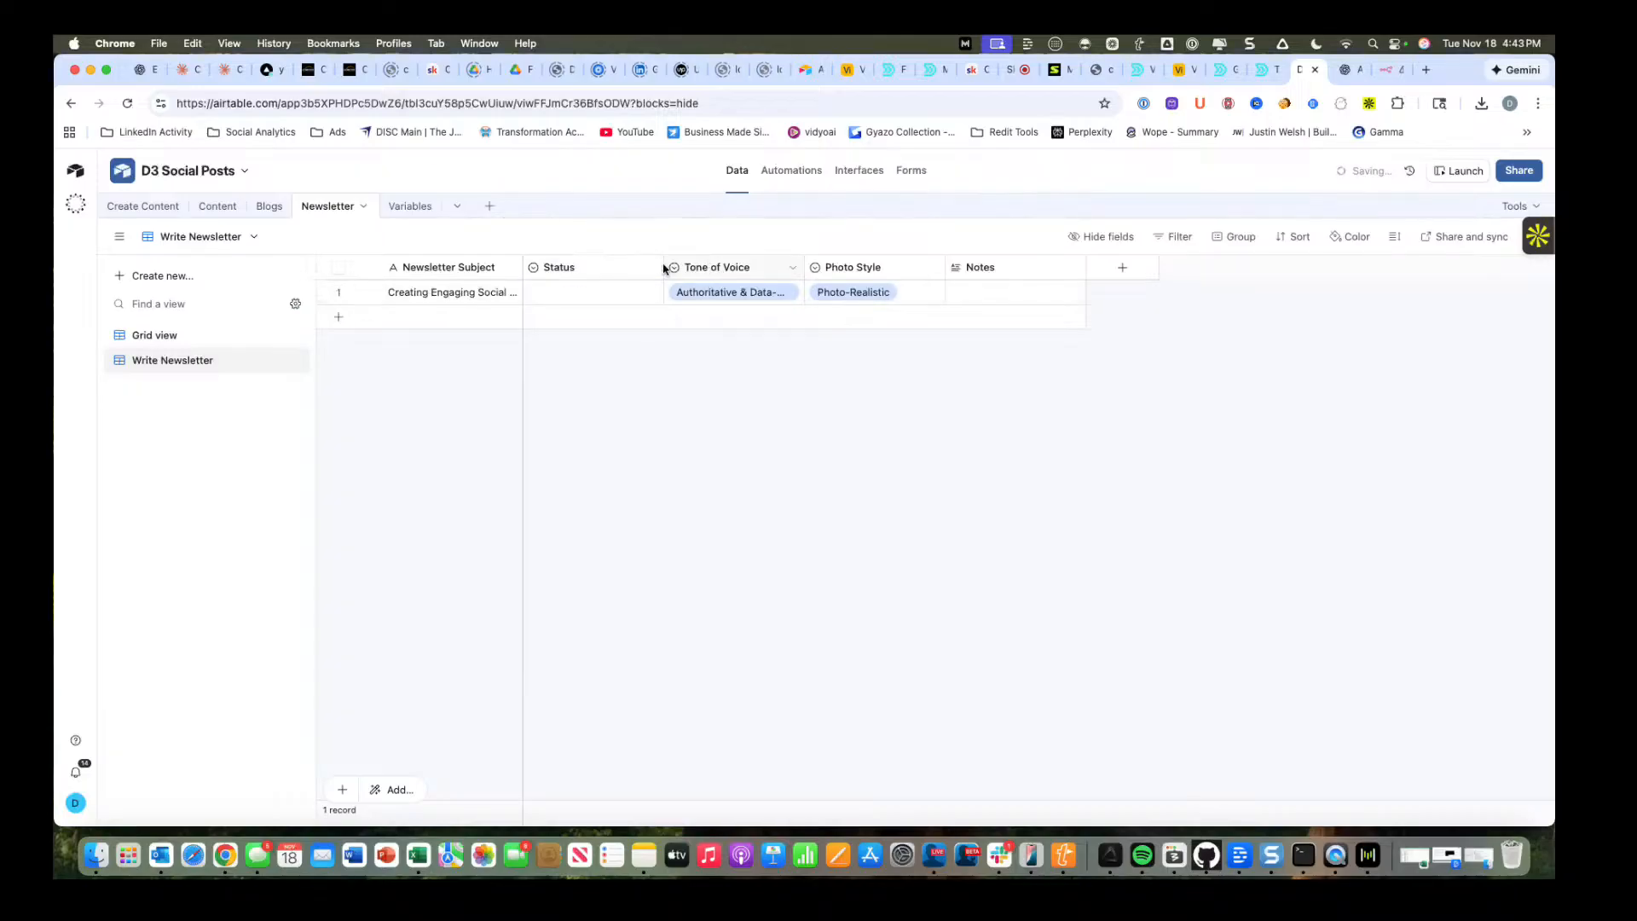
Filter the Write Newsletter view to show only records where Status is Todo.
{"action": "left_click", "coordinate": [1181, 240]}
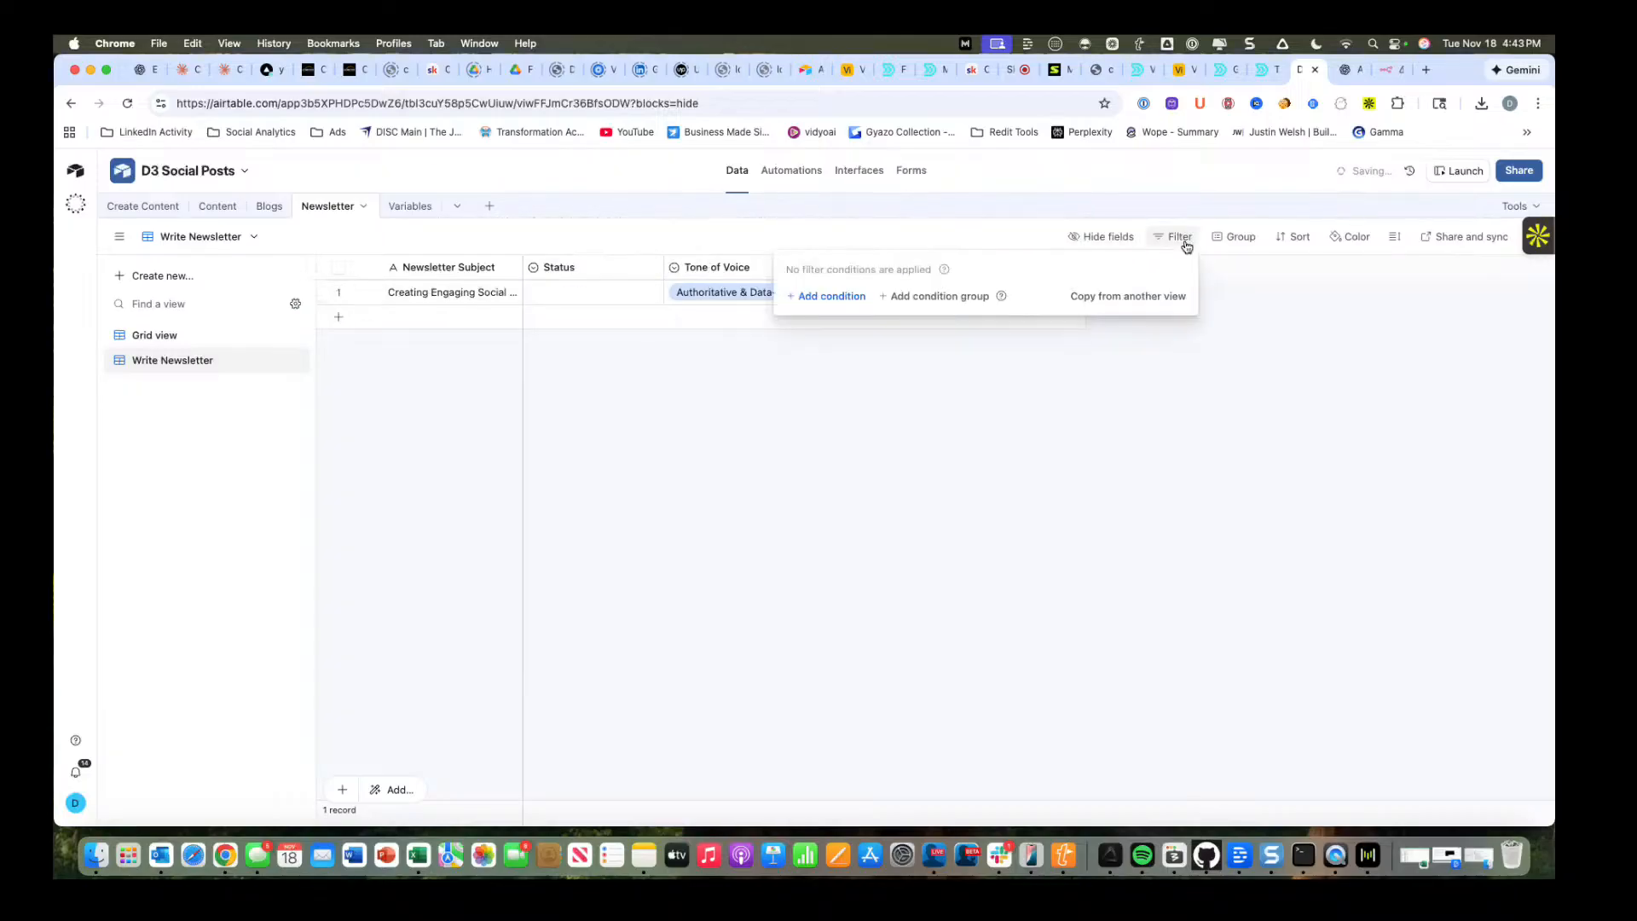
{"action": "left_click", "coordinate": [829, 298]}
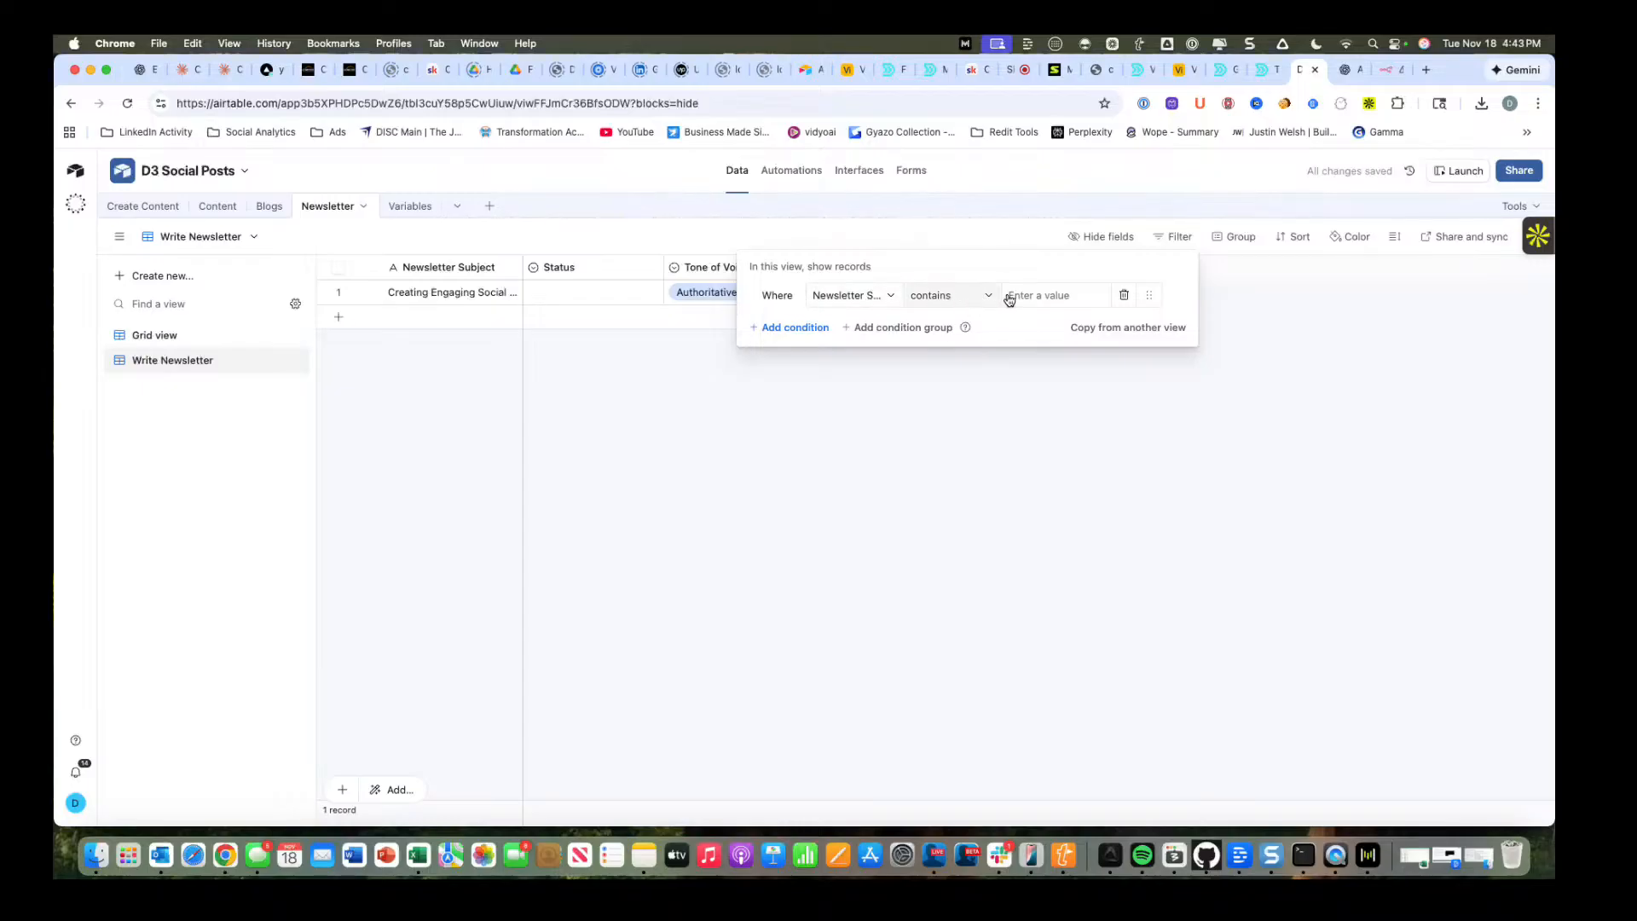
{"action": "left_click", "coordinate": [865, 299]}
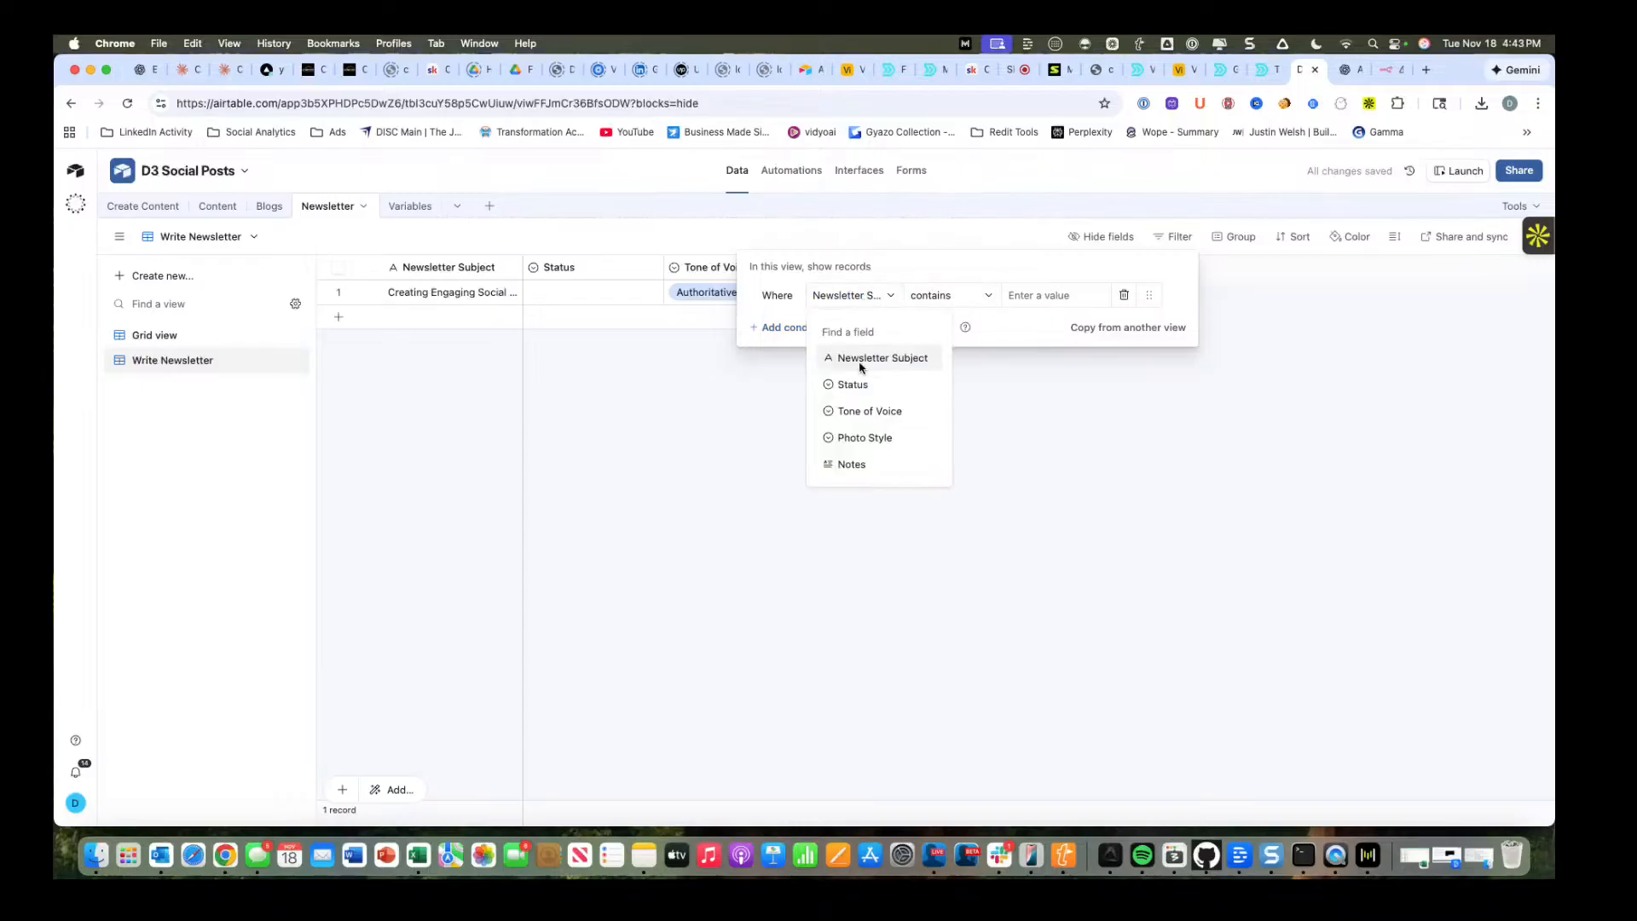
{"action": "left_click", "coordinate": [859, 384]}
{"action": "left_click", "coordinate": [992, 300]}
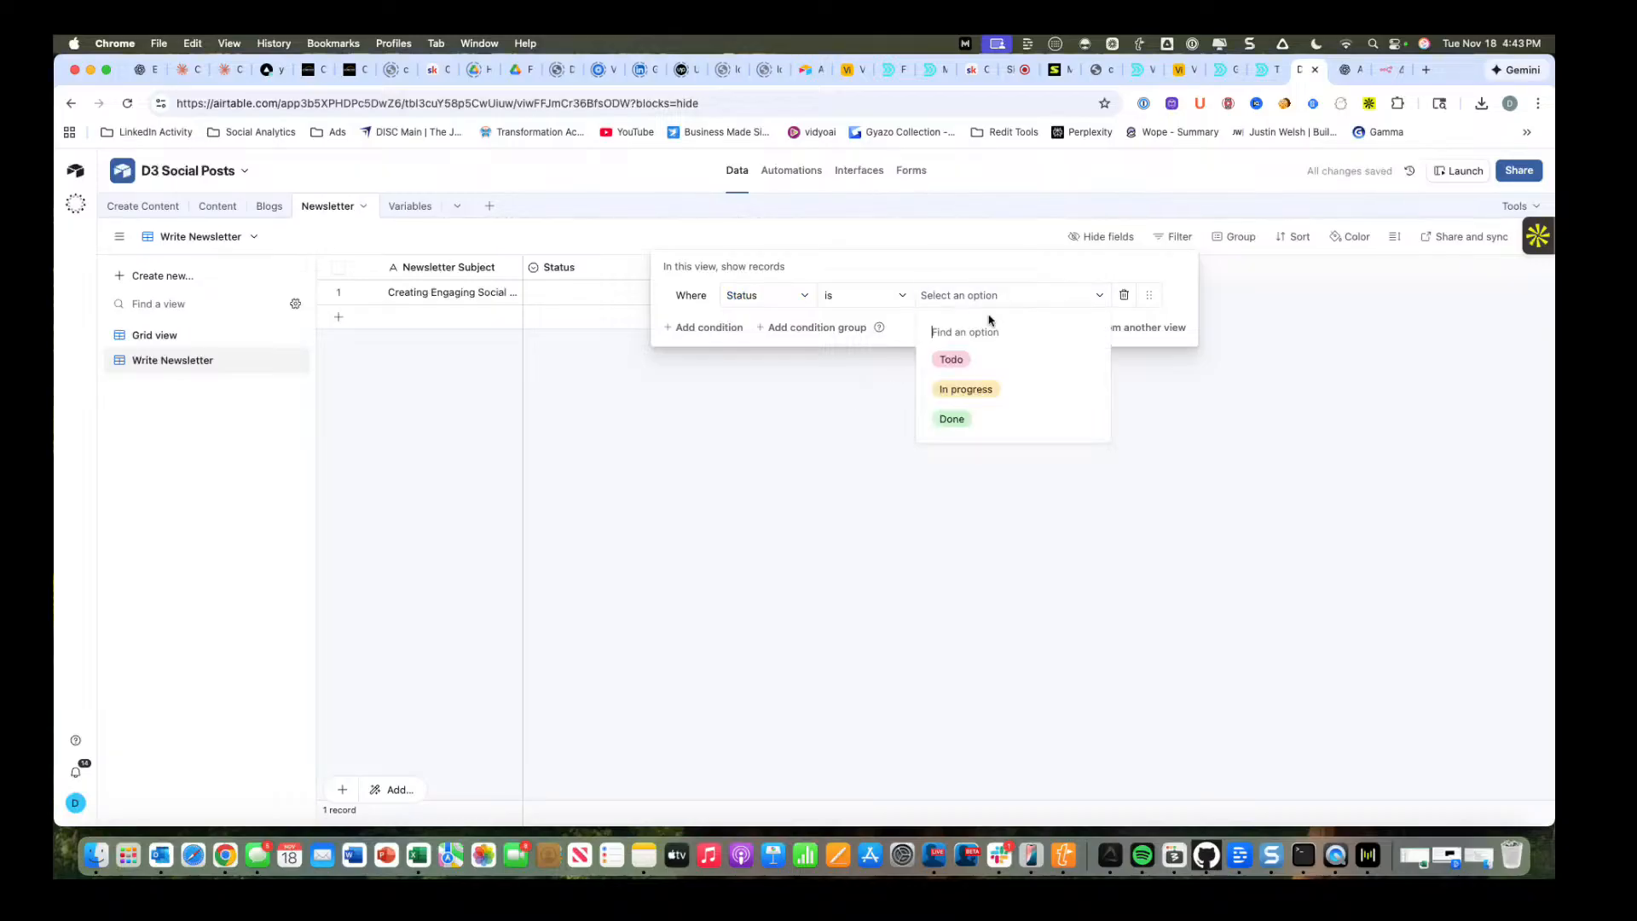
{"action": "left_click", "coordinate": [976, 363]}
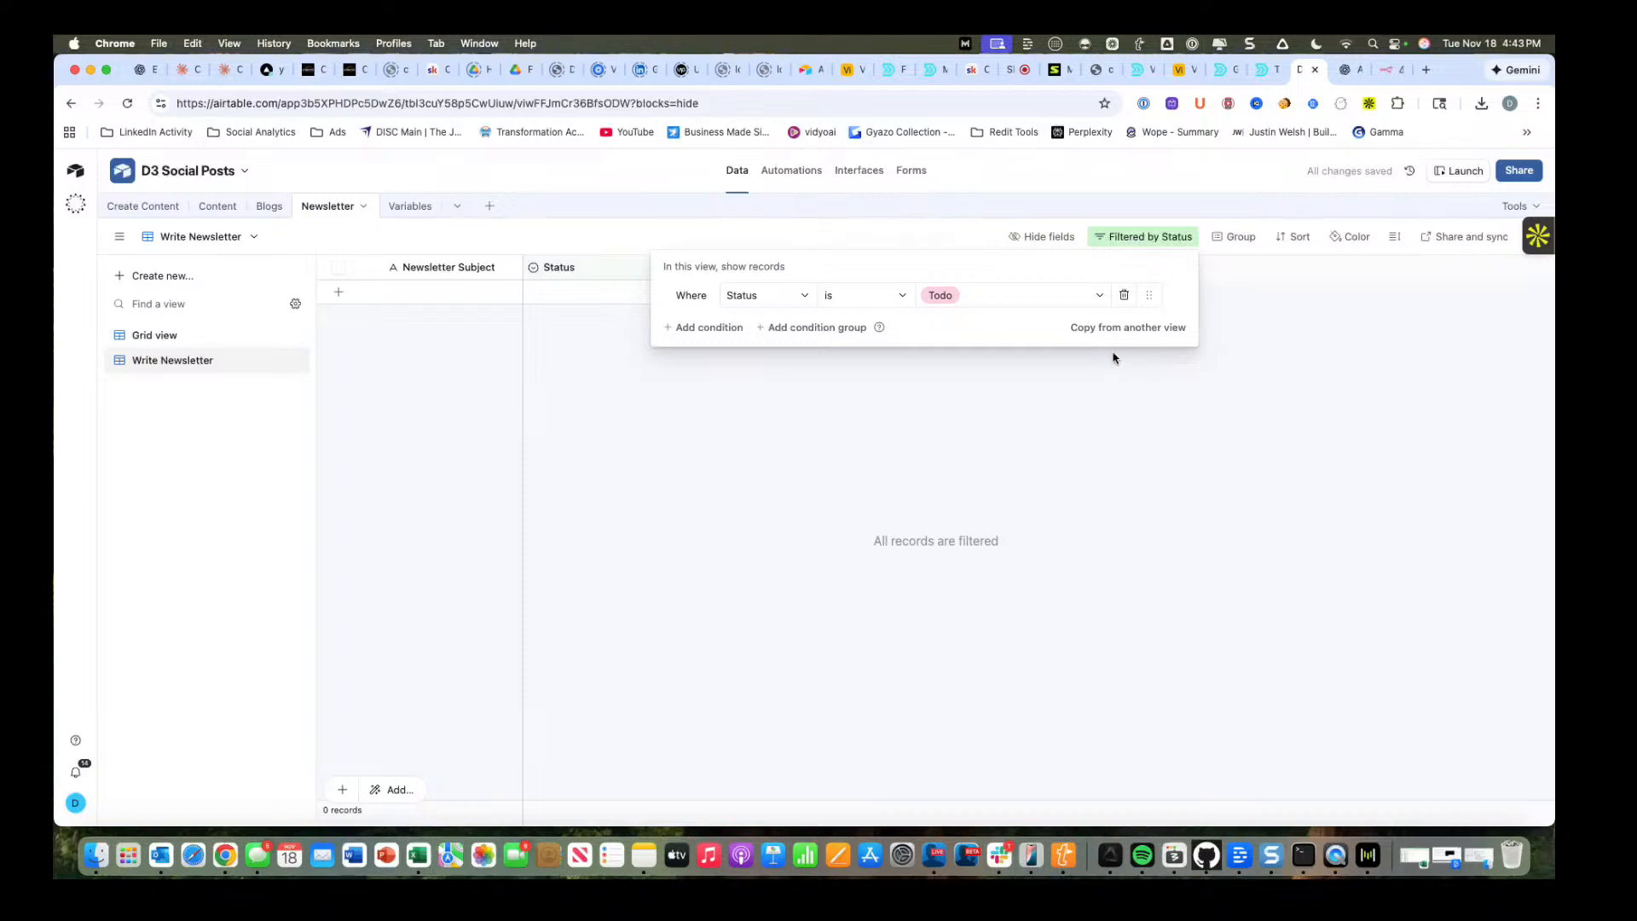
{"action": "left_click", "coordinate": [939, 412]}
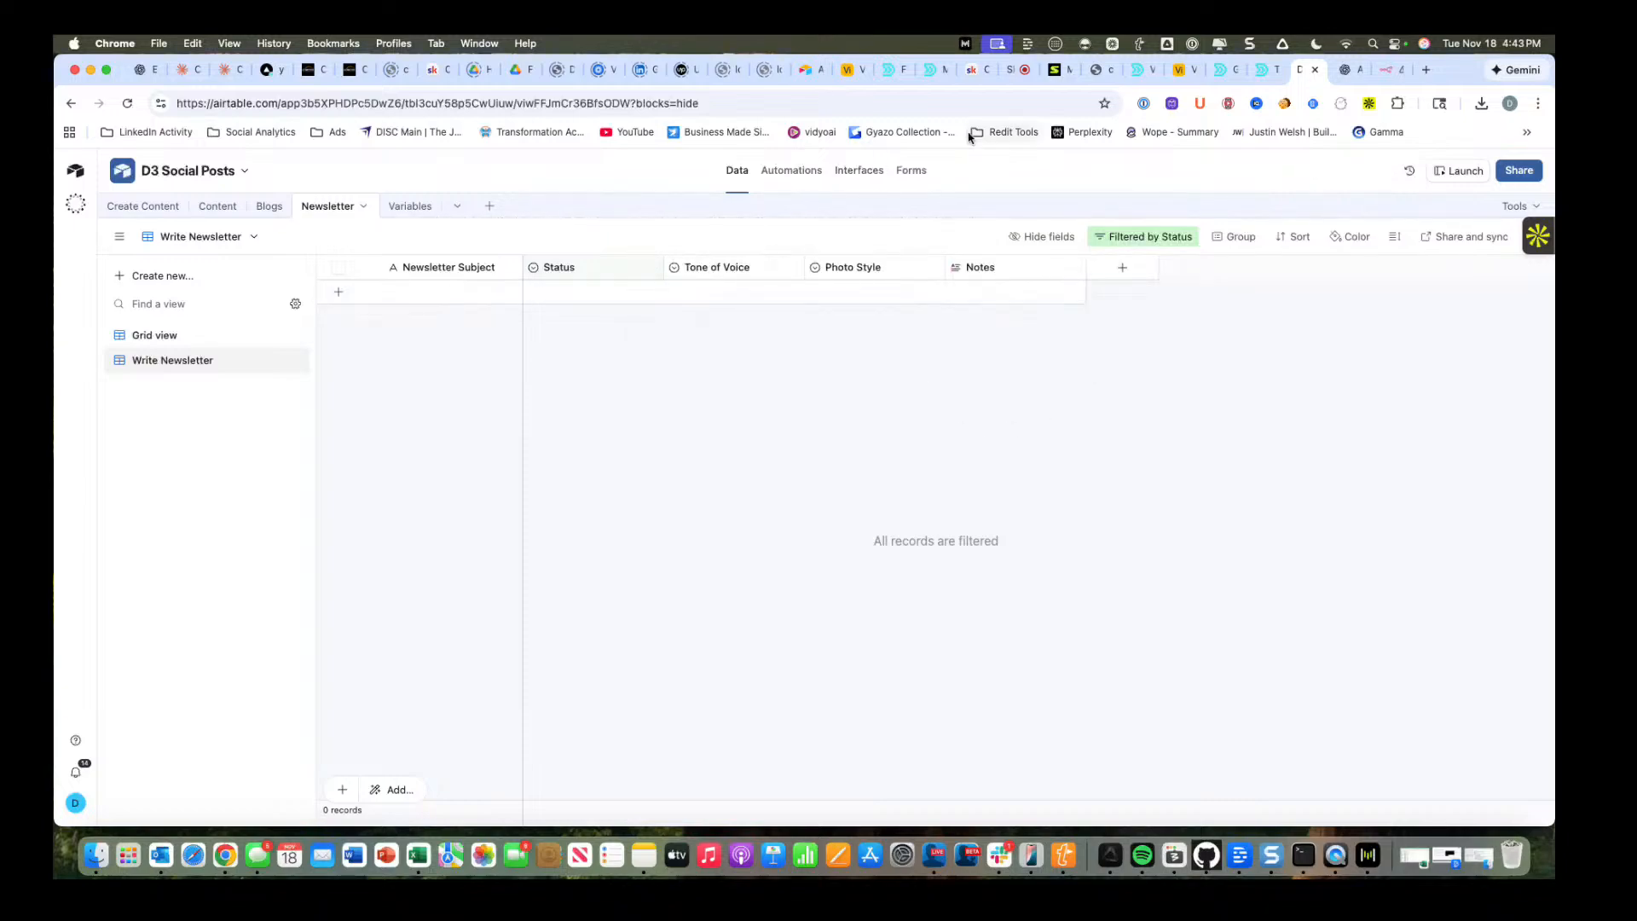
Create a new automation in the D3 Social Posts base that triggers when a form is submitted.
{"action": "left_click", "coordinate": [810, 172]}
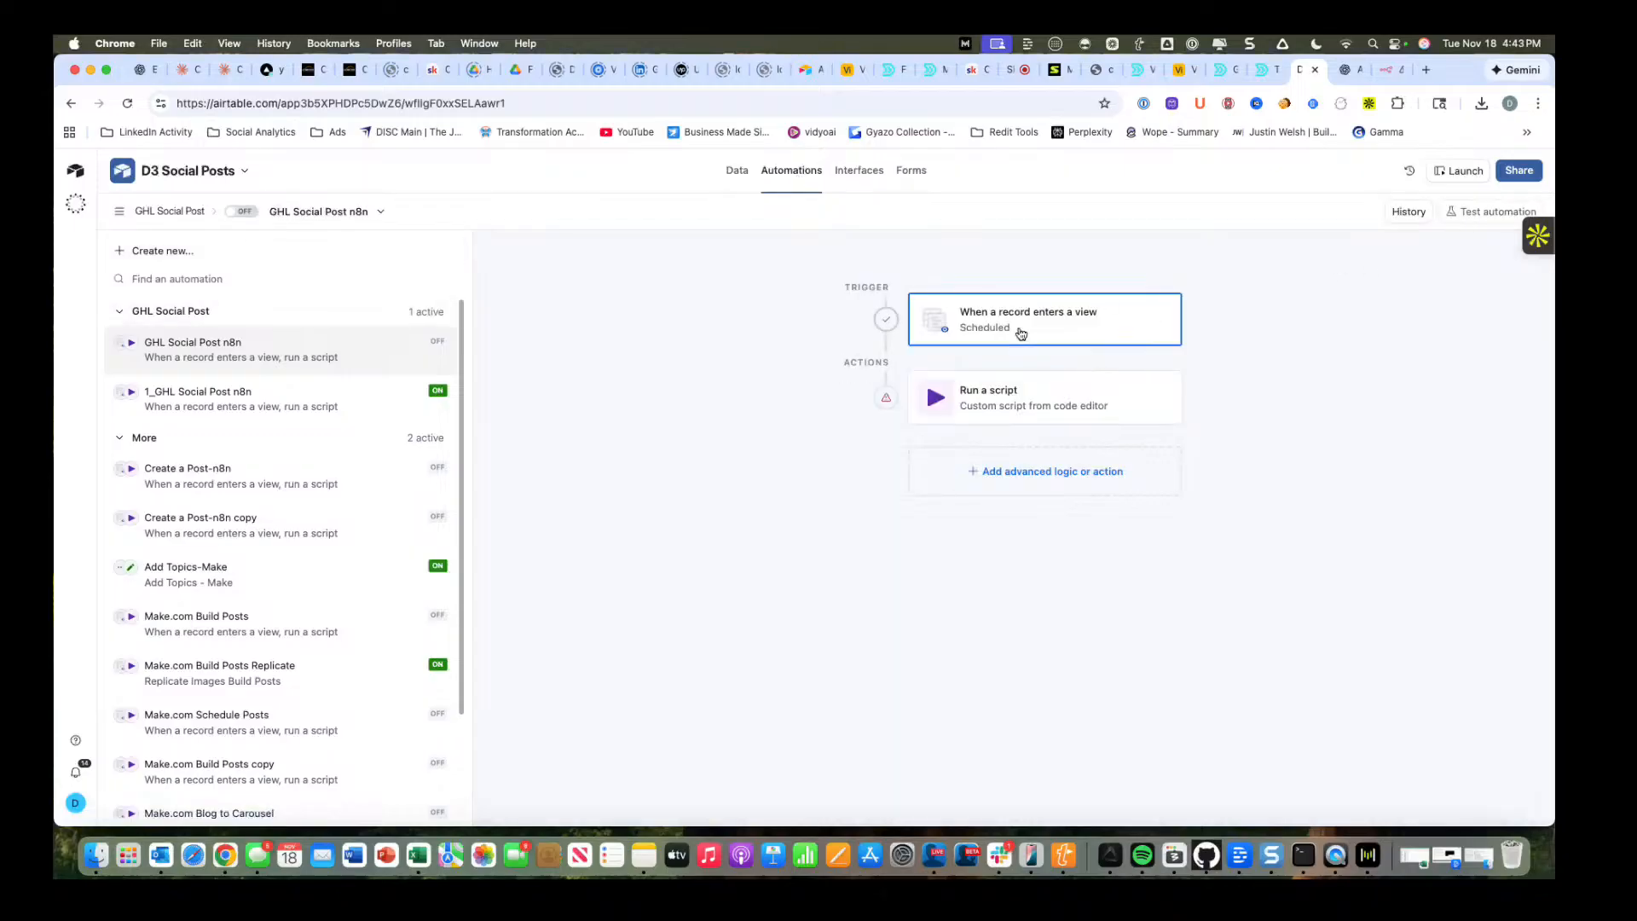
{"action": "left_click", "coordinate": [226, 252]}
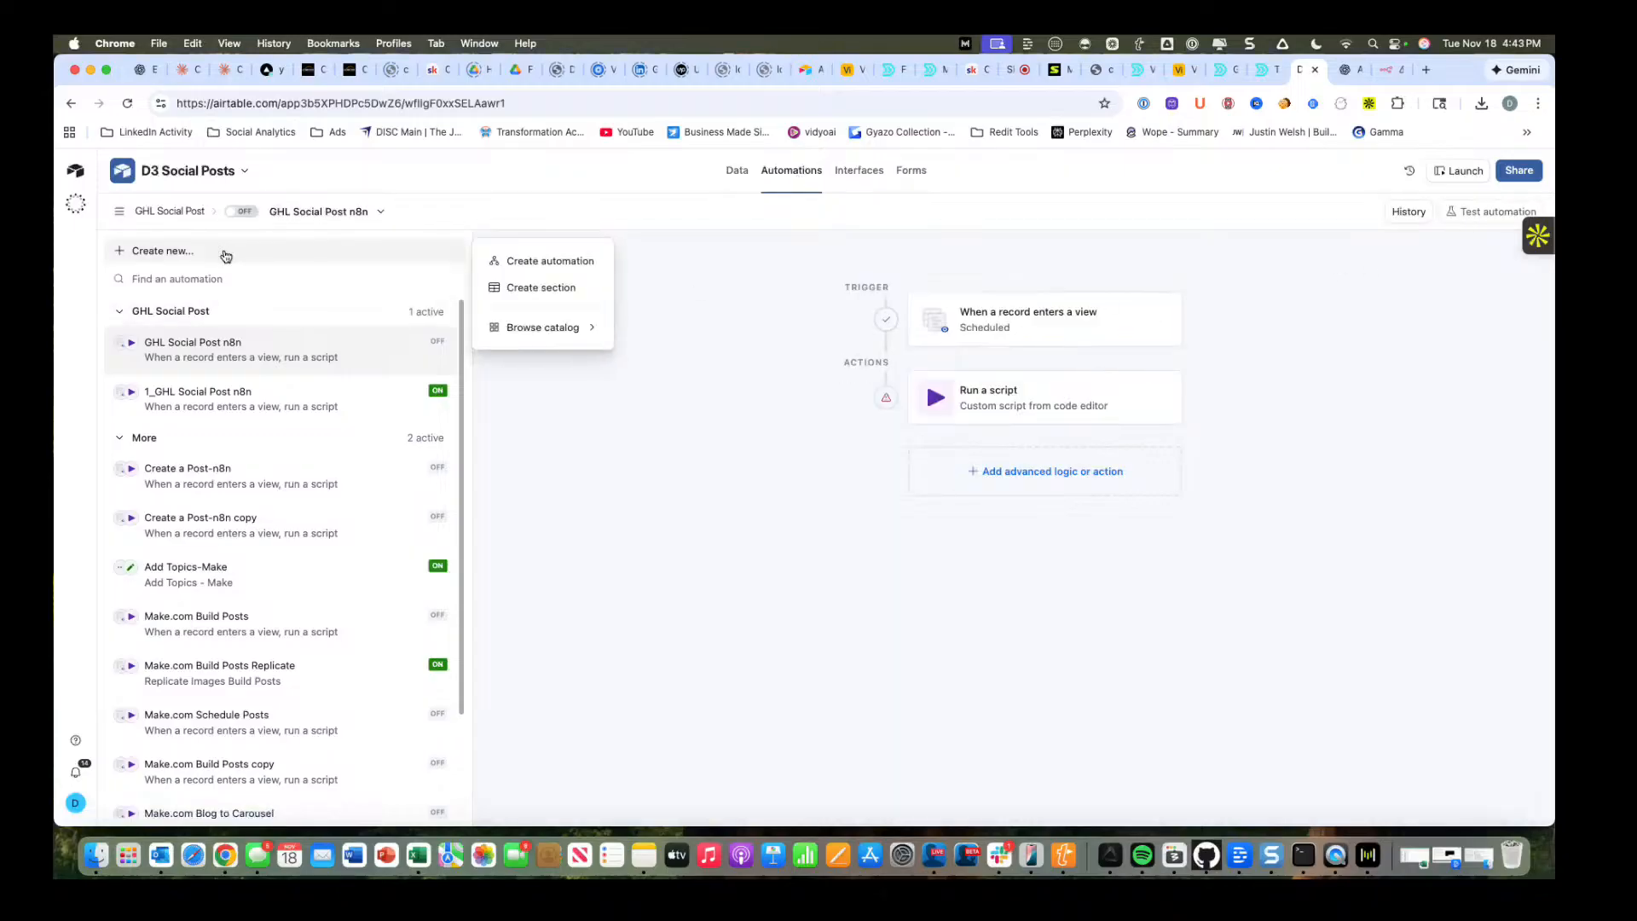
{"action": "left_click", "coordinate": [565, 265]}
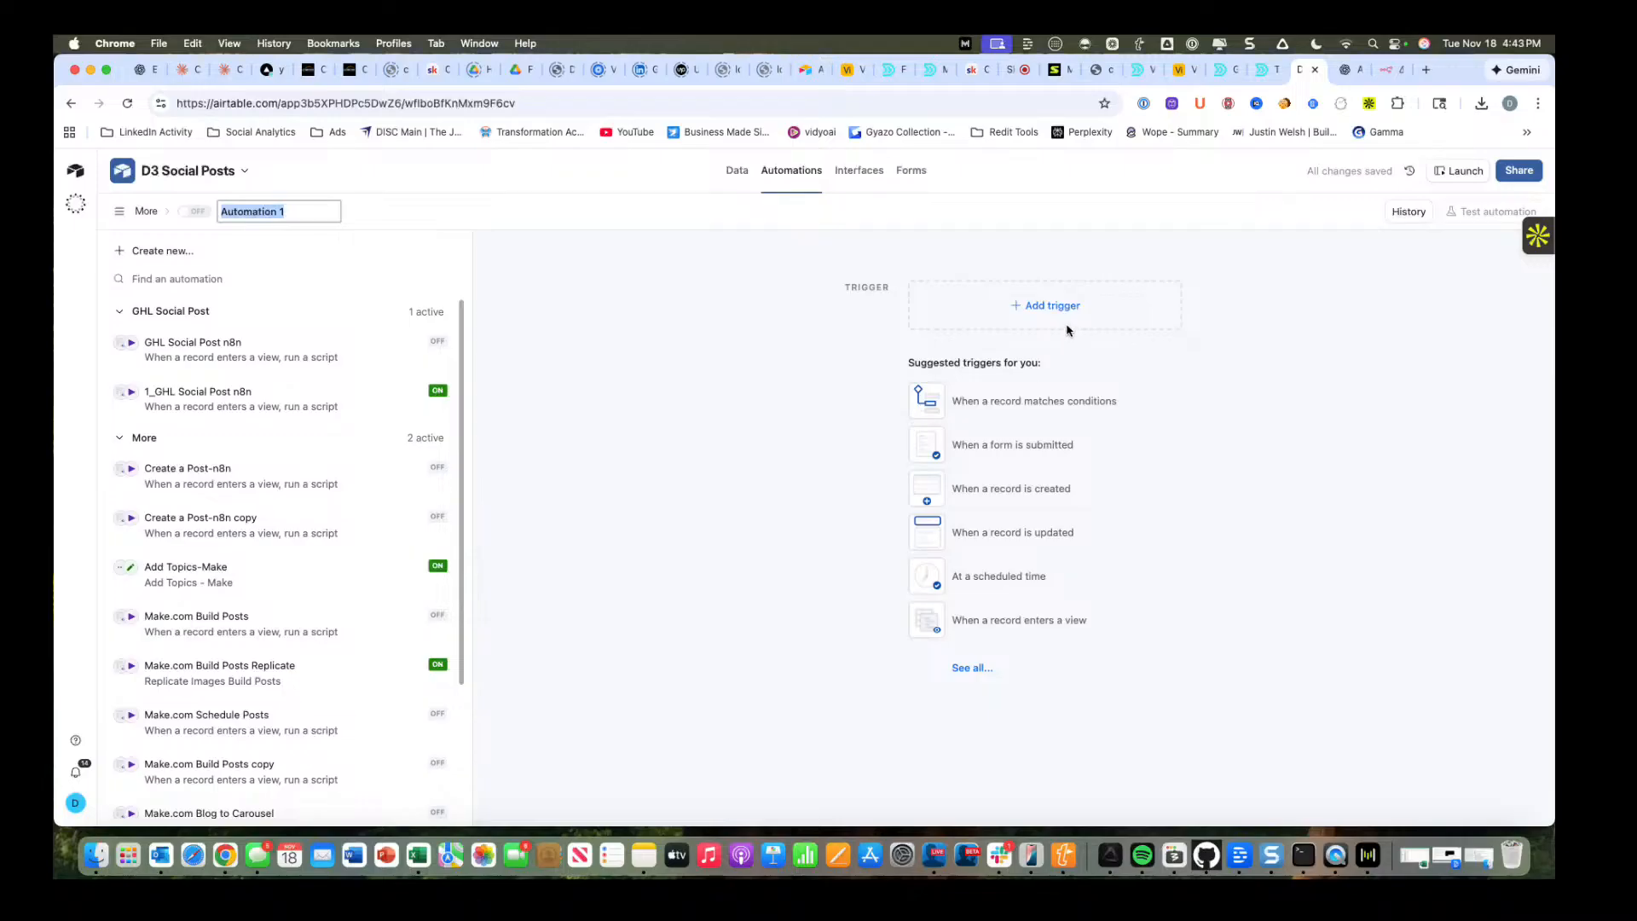
{"action": "left_click", "coordinate": [976, 671]}
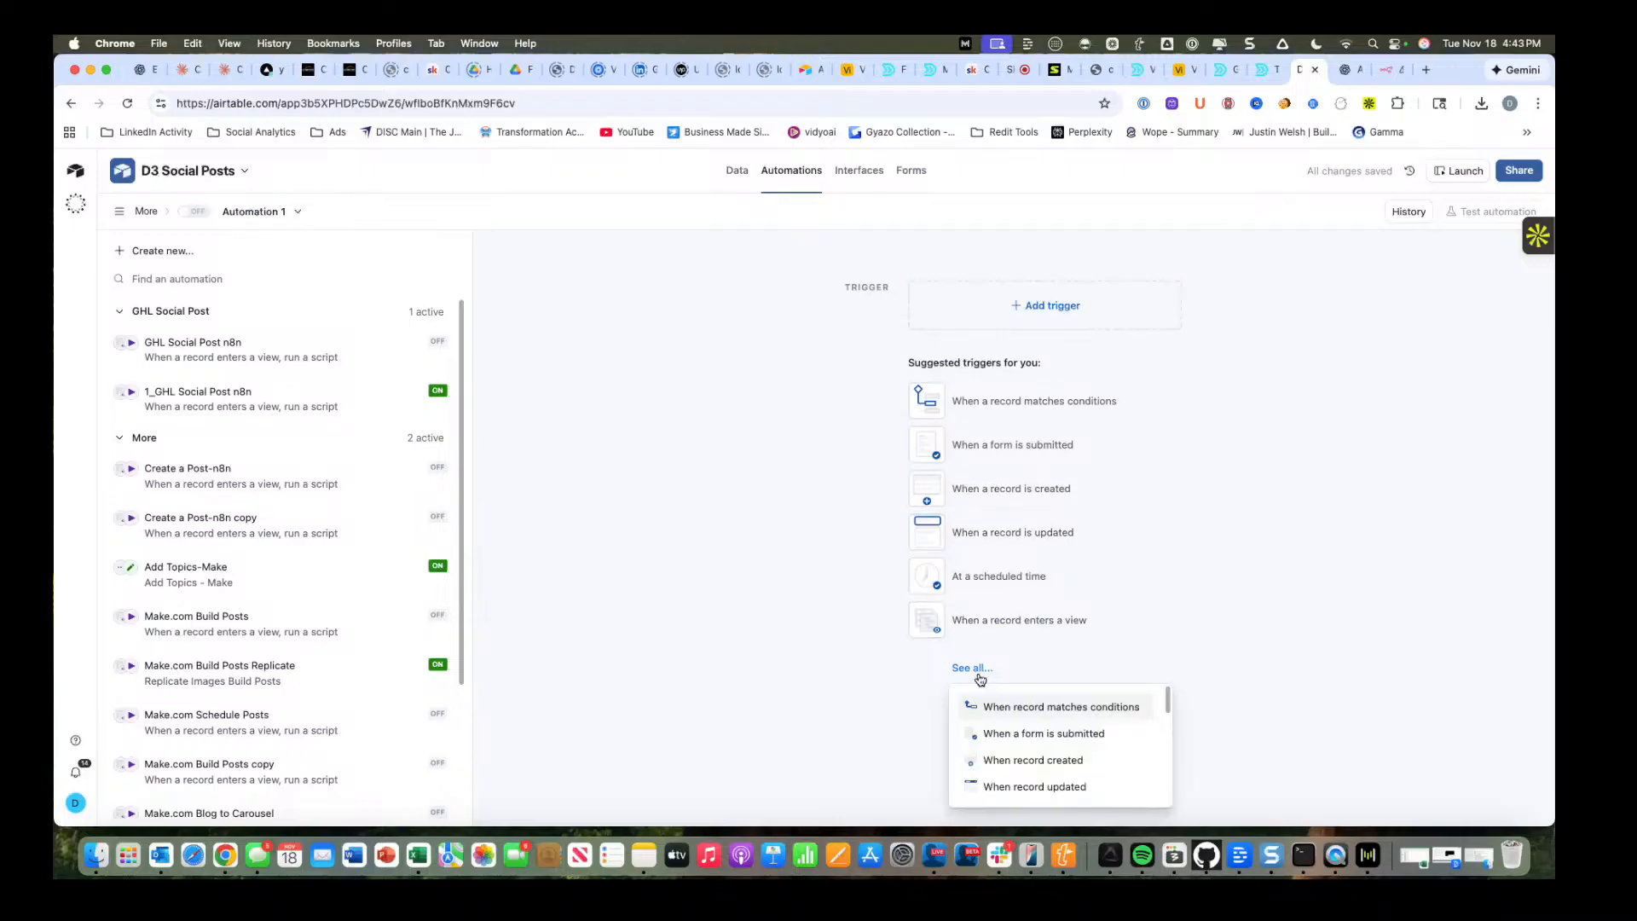
{"action": "left_click", "coordinate": [1006, 735]}
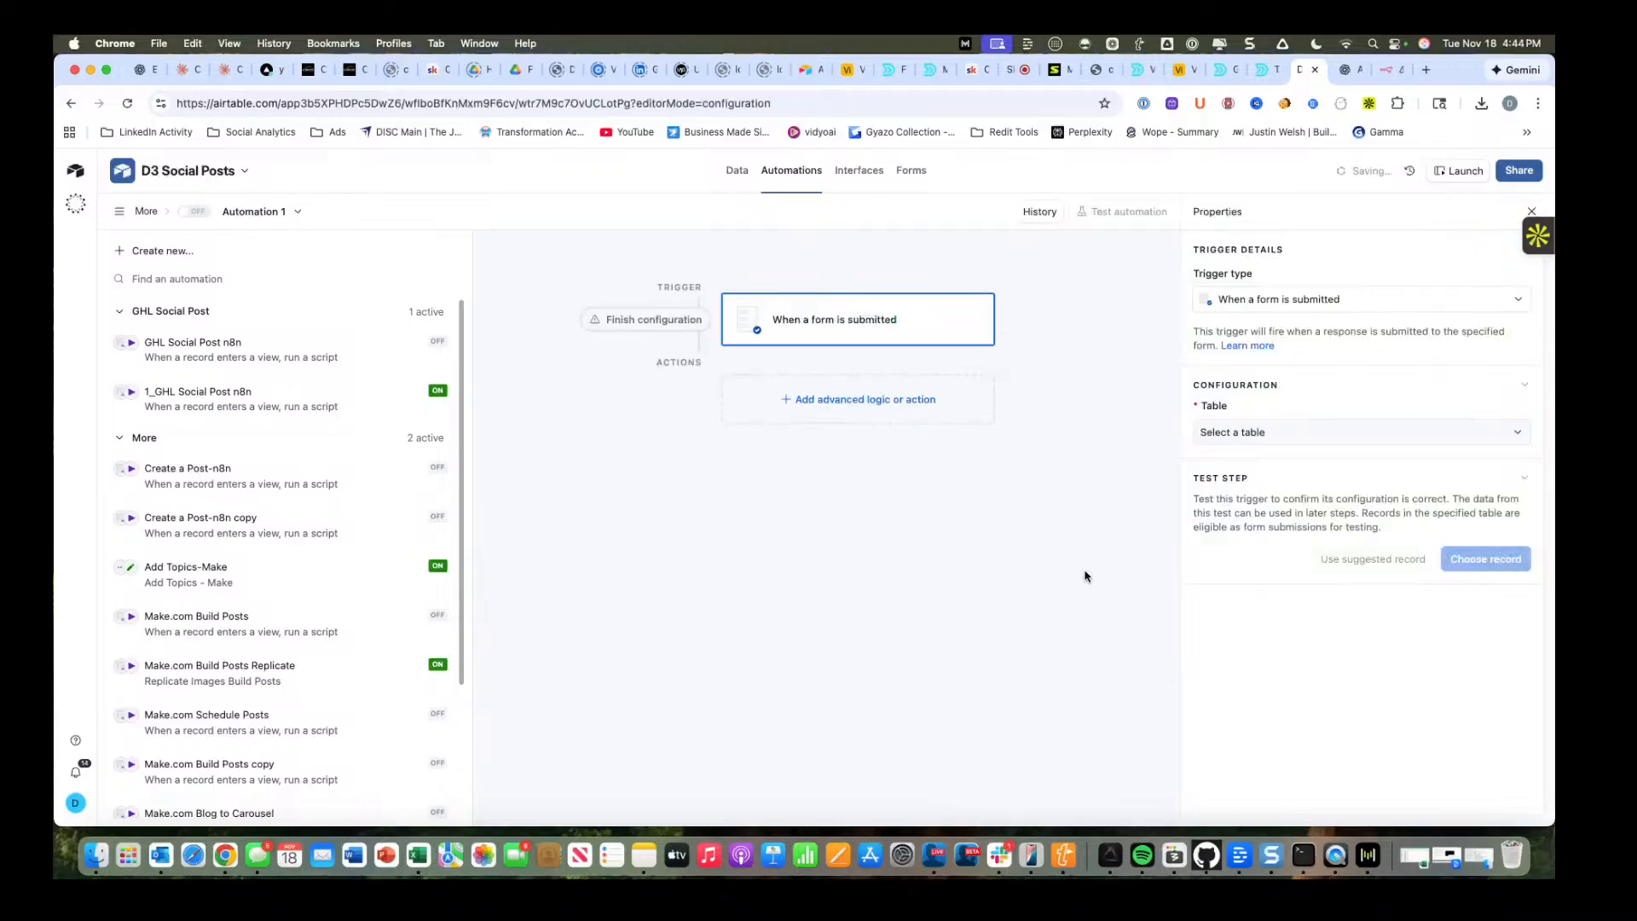
{"action": "left_click", "coordinate": [1276, 306]}
{"action": "left_click", "coordinate": [1276, 311]}
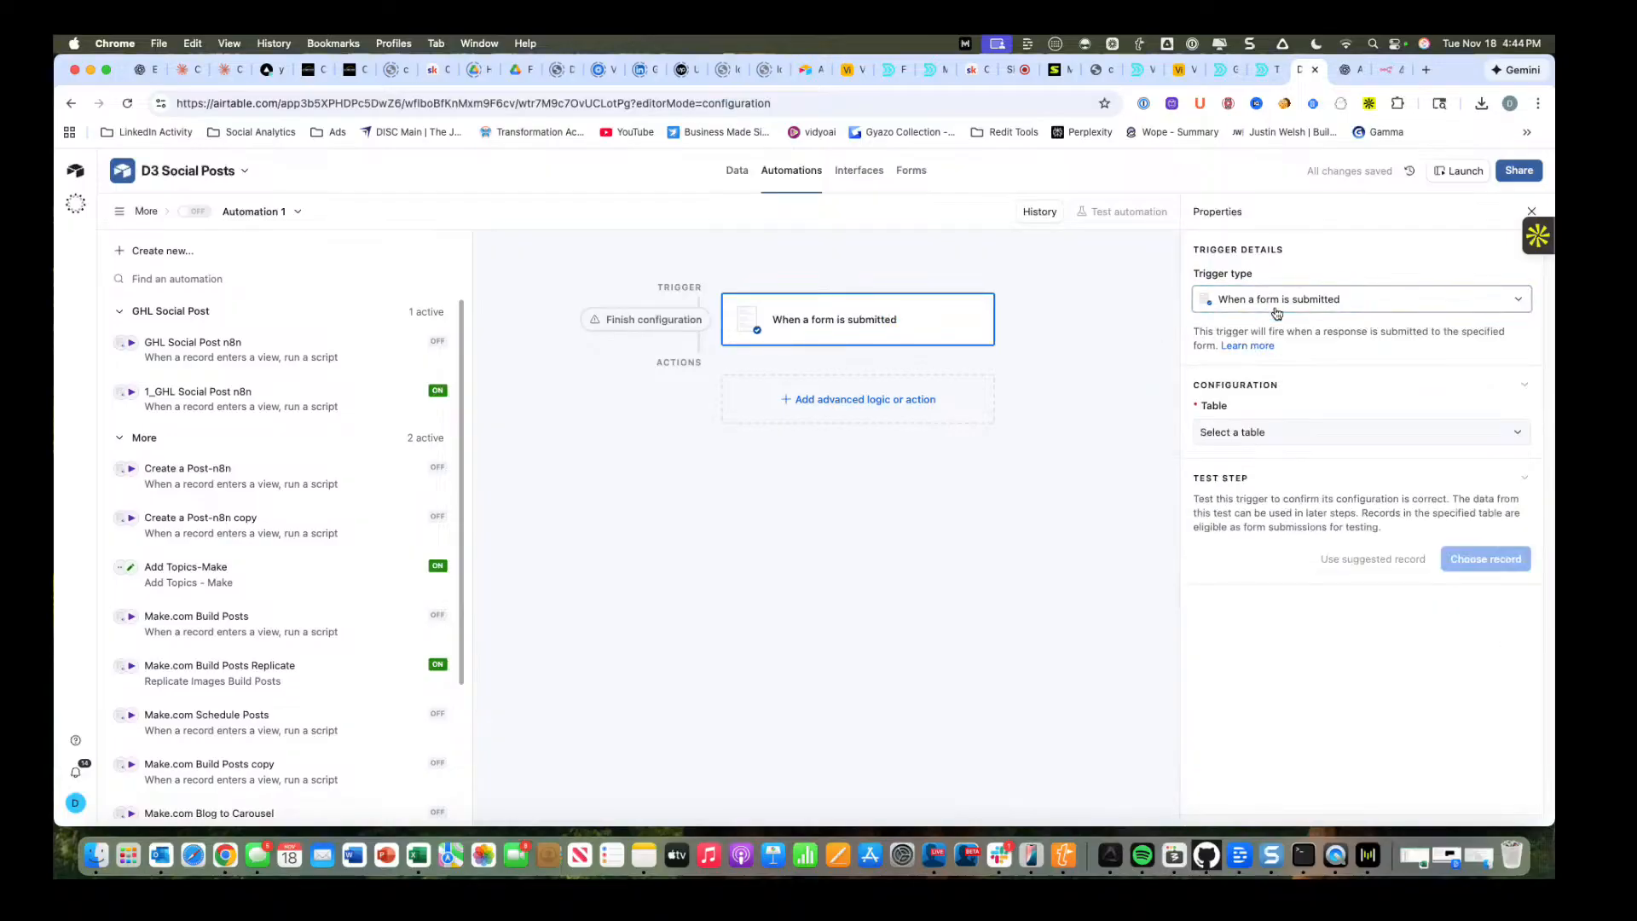
Point the form trigger at the Newsletter table and its New Newsletter form.
{"action": "left_click", "coordinate": [1247, 433]}
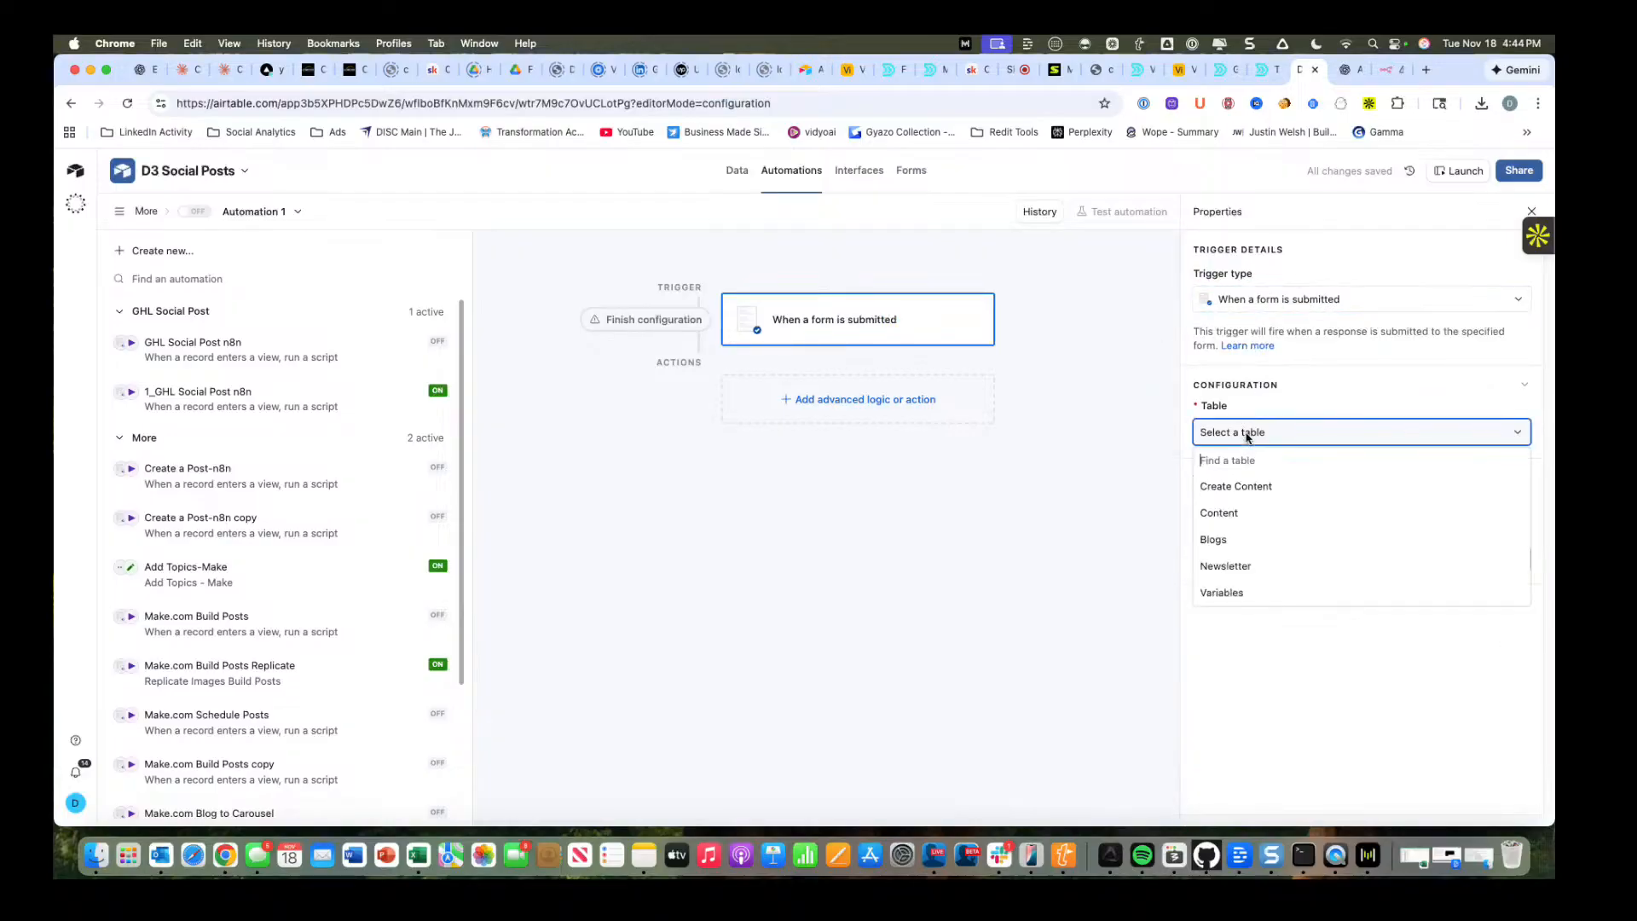
{"action": "left_click", "coordinate": [1234, 569]}
{"action": "left_click", "coordinate": [1251, 493]}
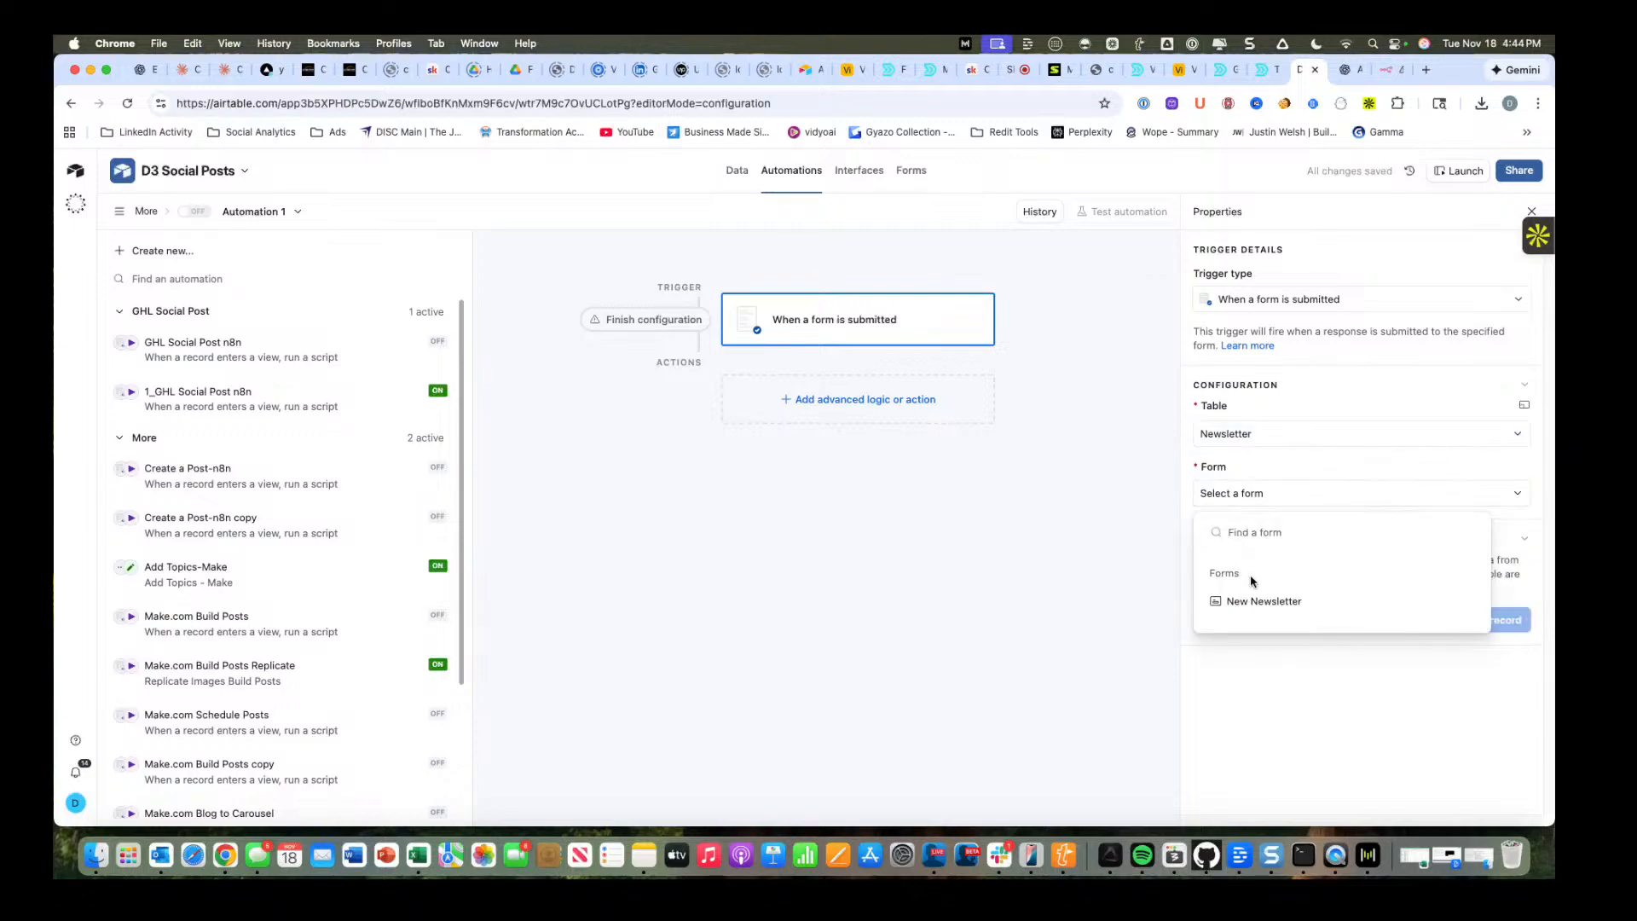
{"action": "left_click", "coordinate": [1258, 601]}
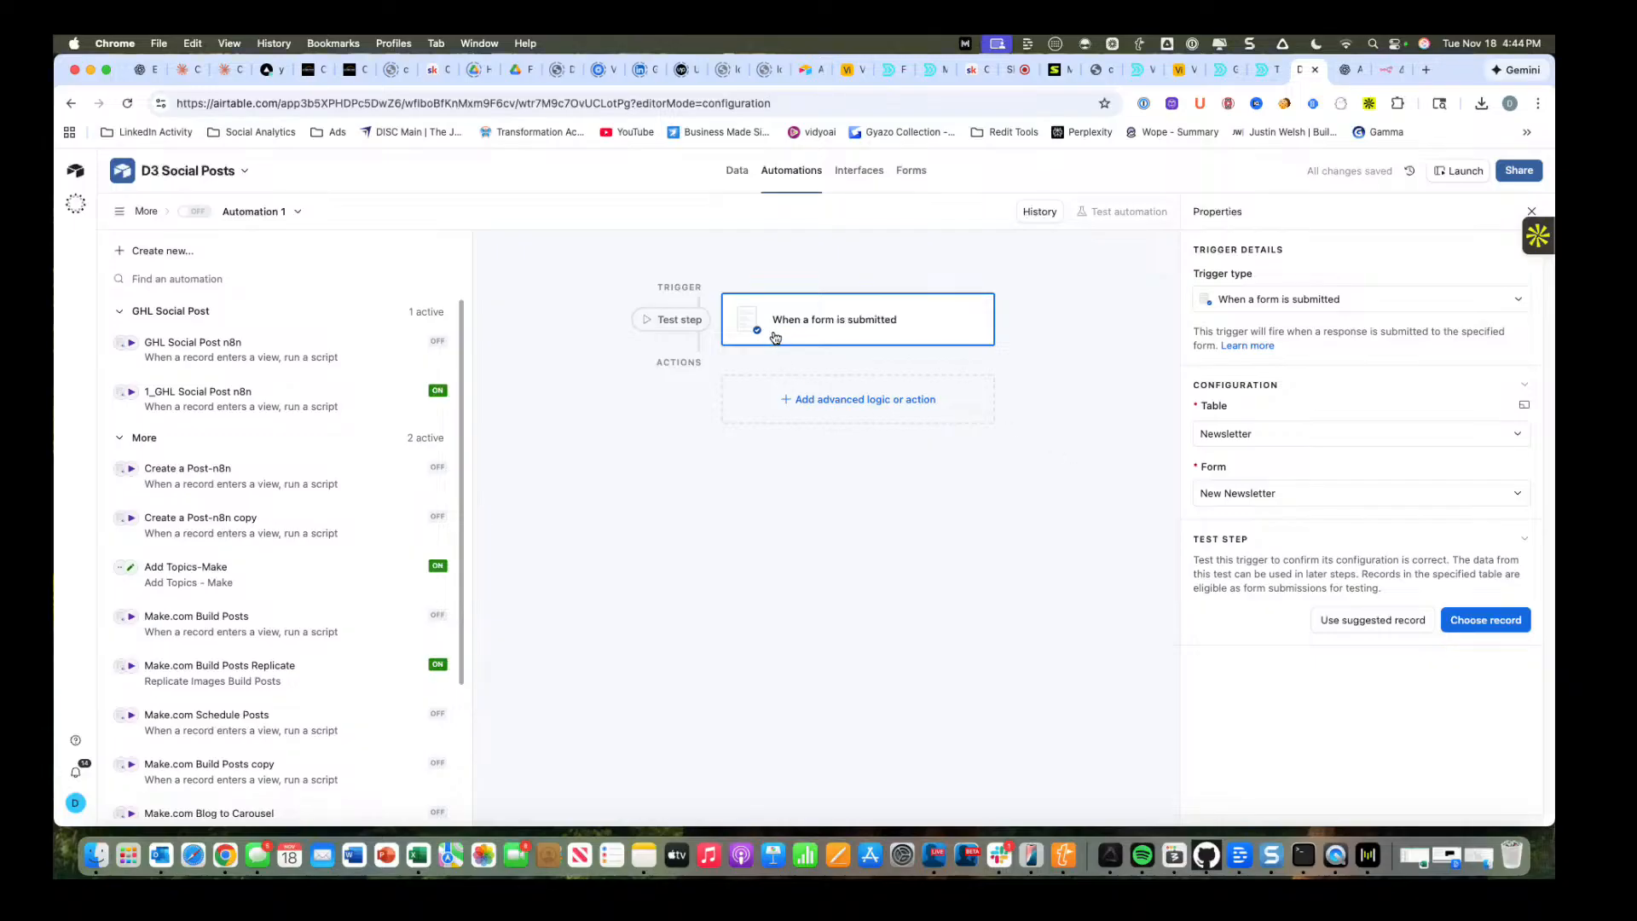
Add an Update record action described as "Update Status to Todo" and set its table to Newsletter.
{"action": "left_click", "coordinate": [780, 399]}
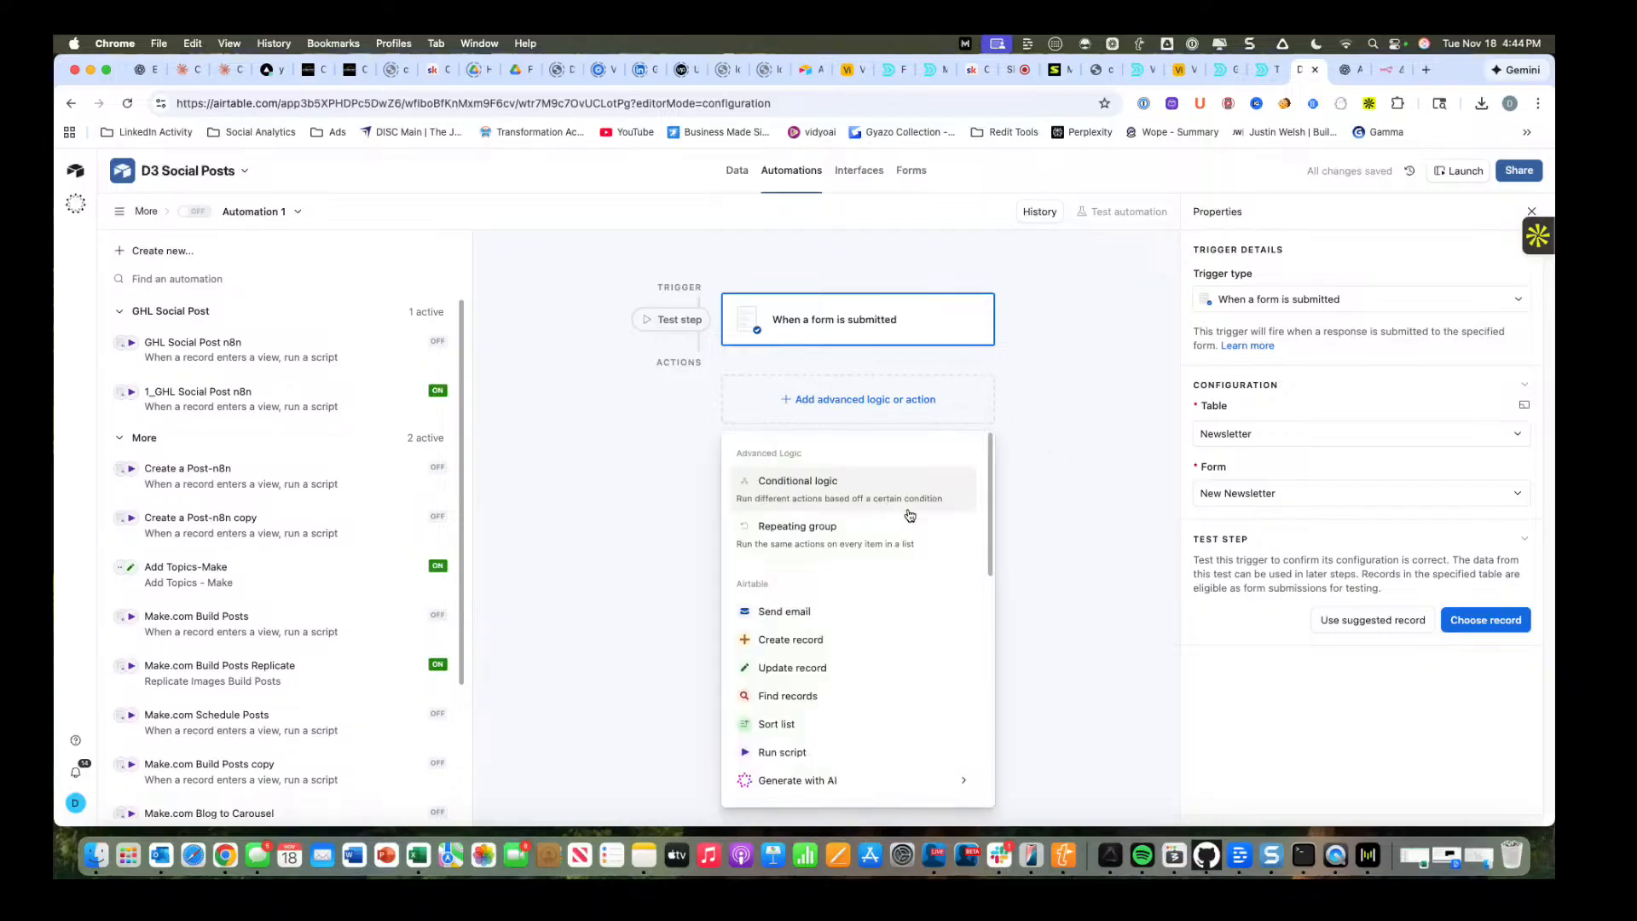
{"action": "left_click", "coordinate": [873, 677]}
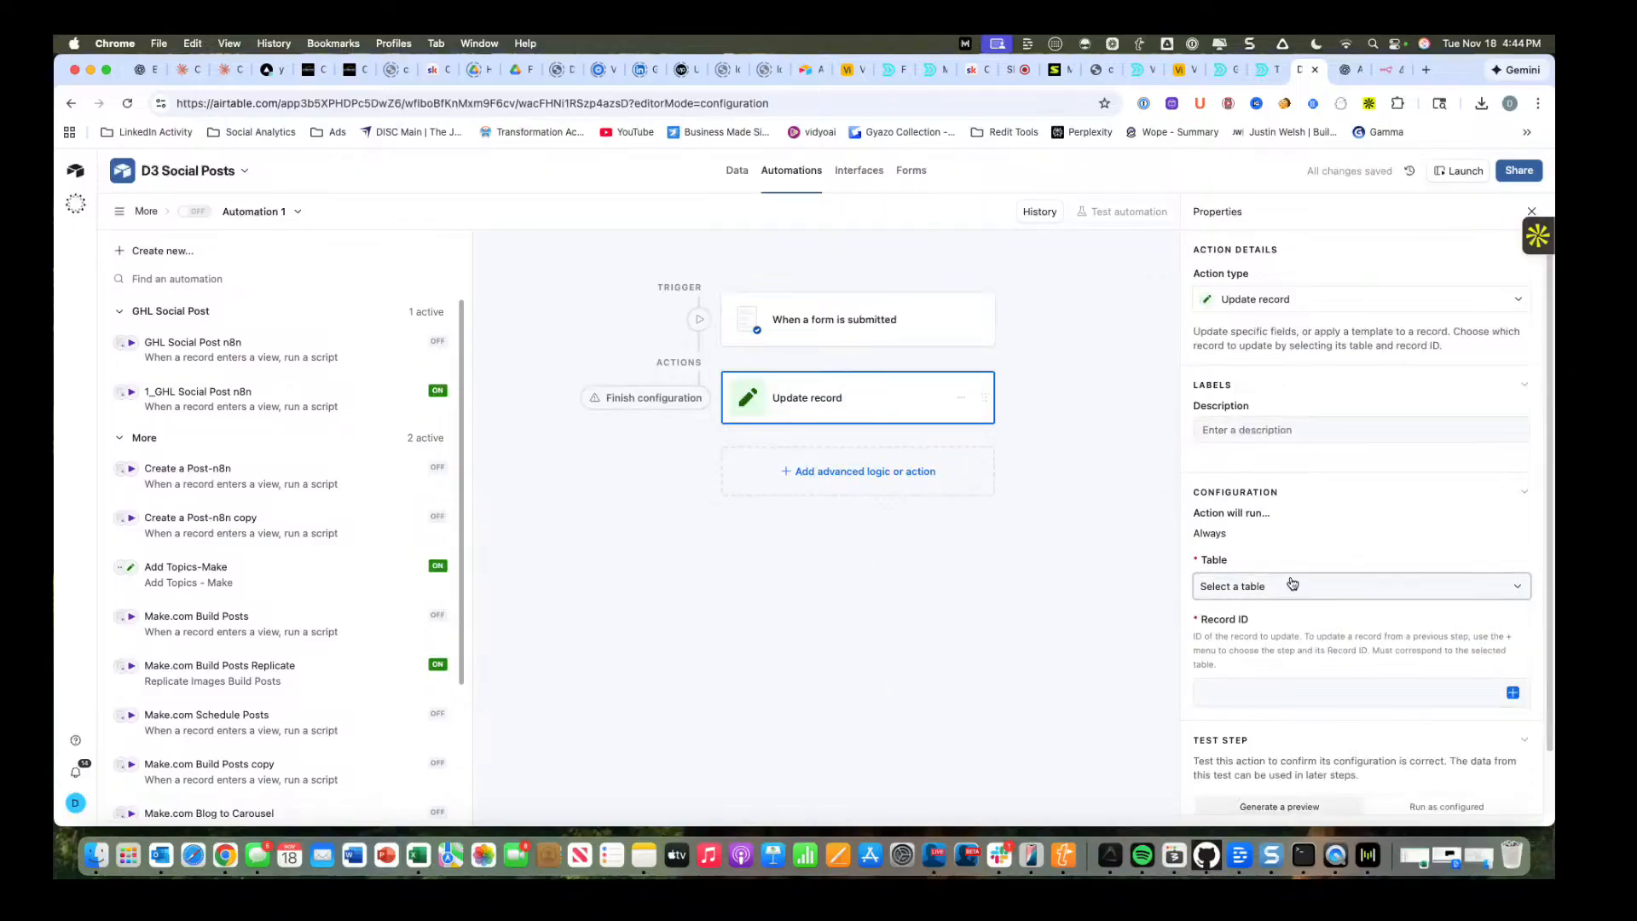
{"action": "left_click", "coordinate": [1260, 430]}
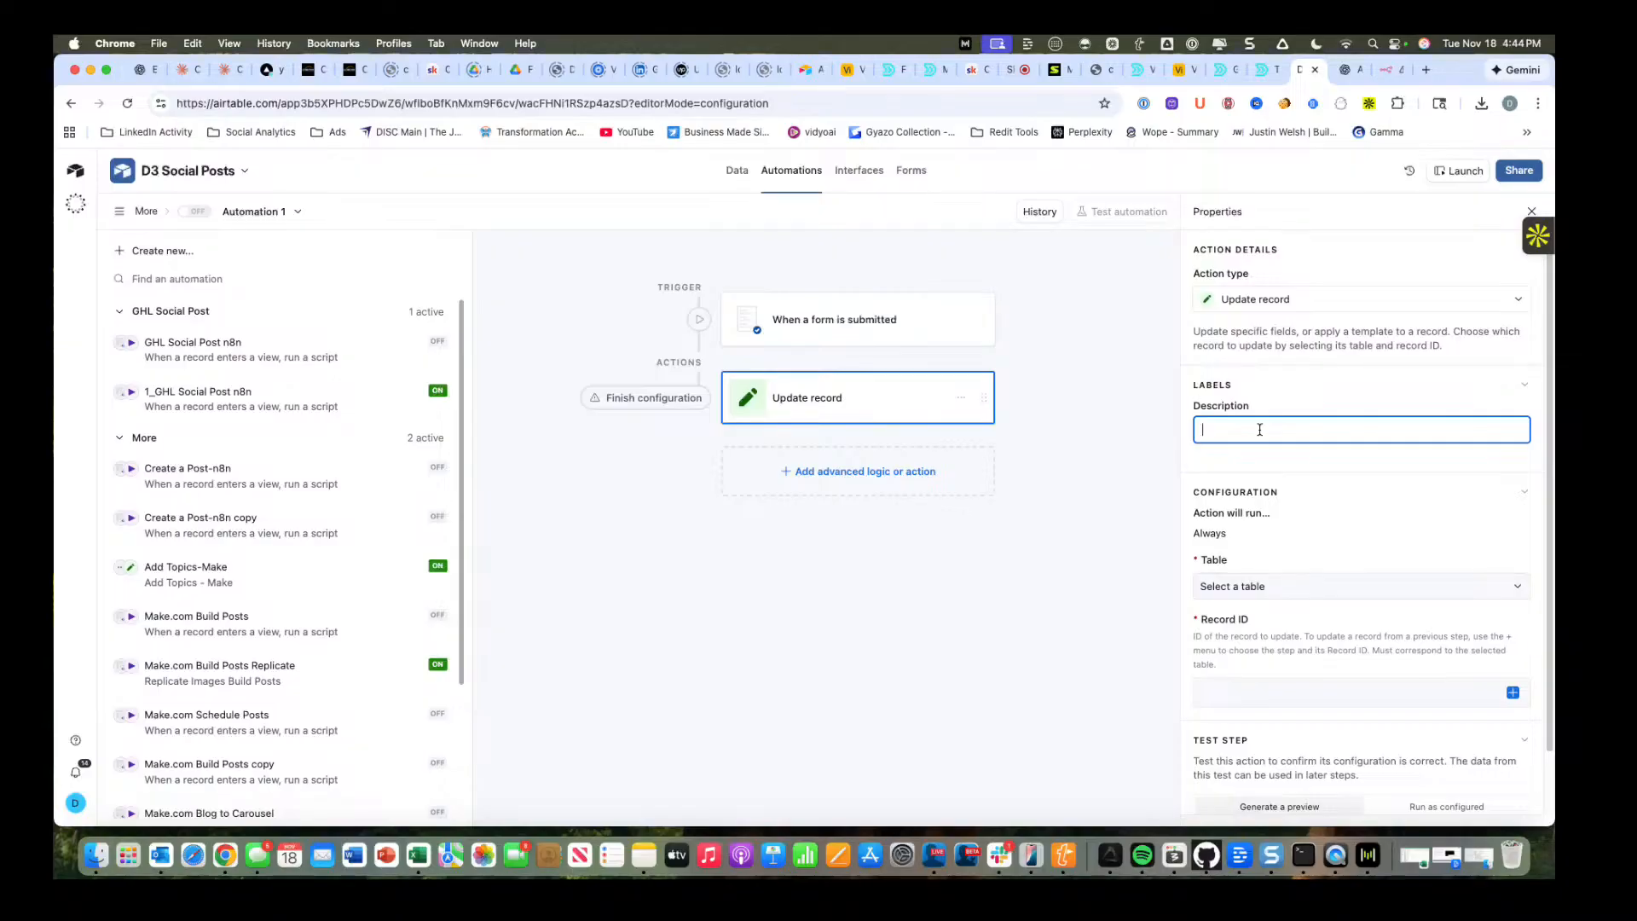
{"action": "type", "text": "Update"}
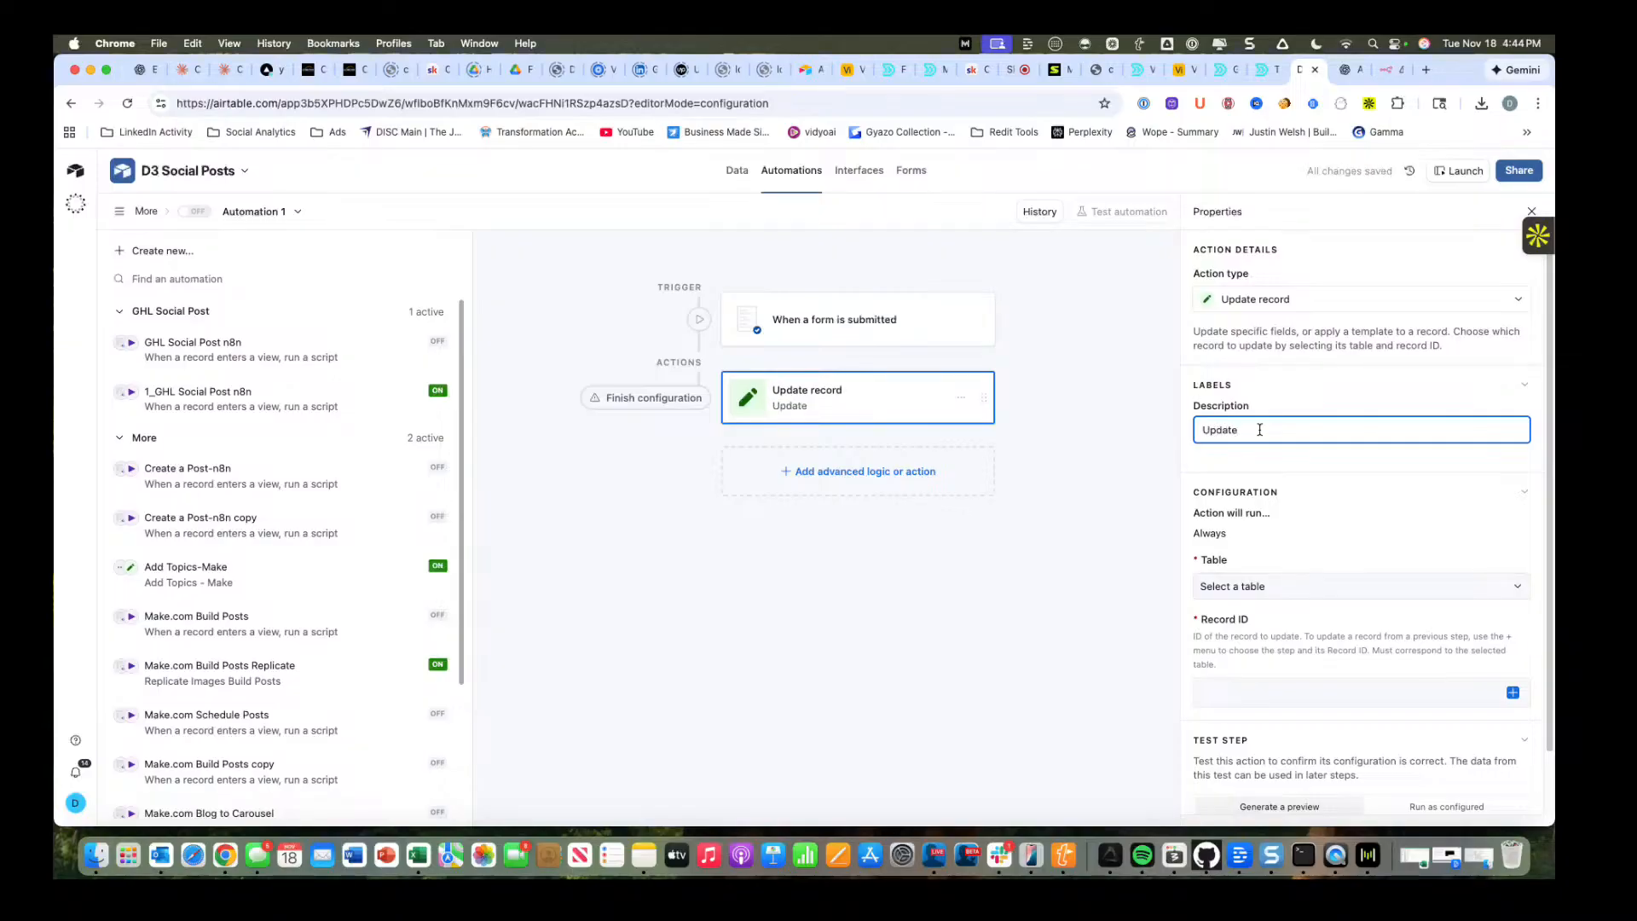
{"action": "type", "text": " Status to Todi"}
{"action": "key", "text": "BackSpace"}
{"action": "left_click", "coordinate": [1317, 587]}
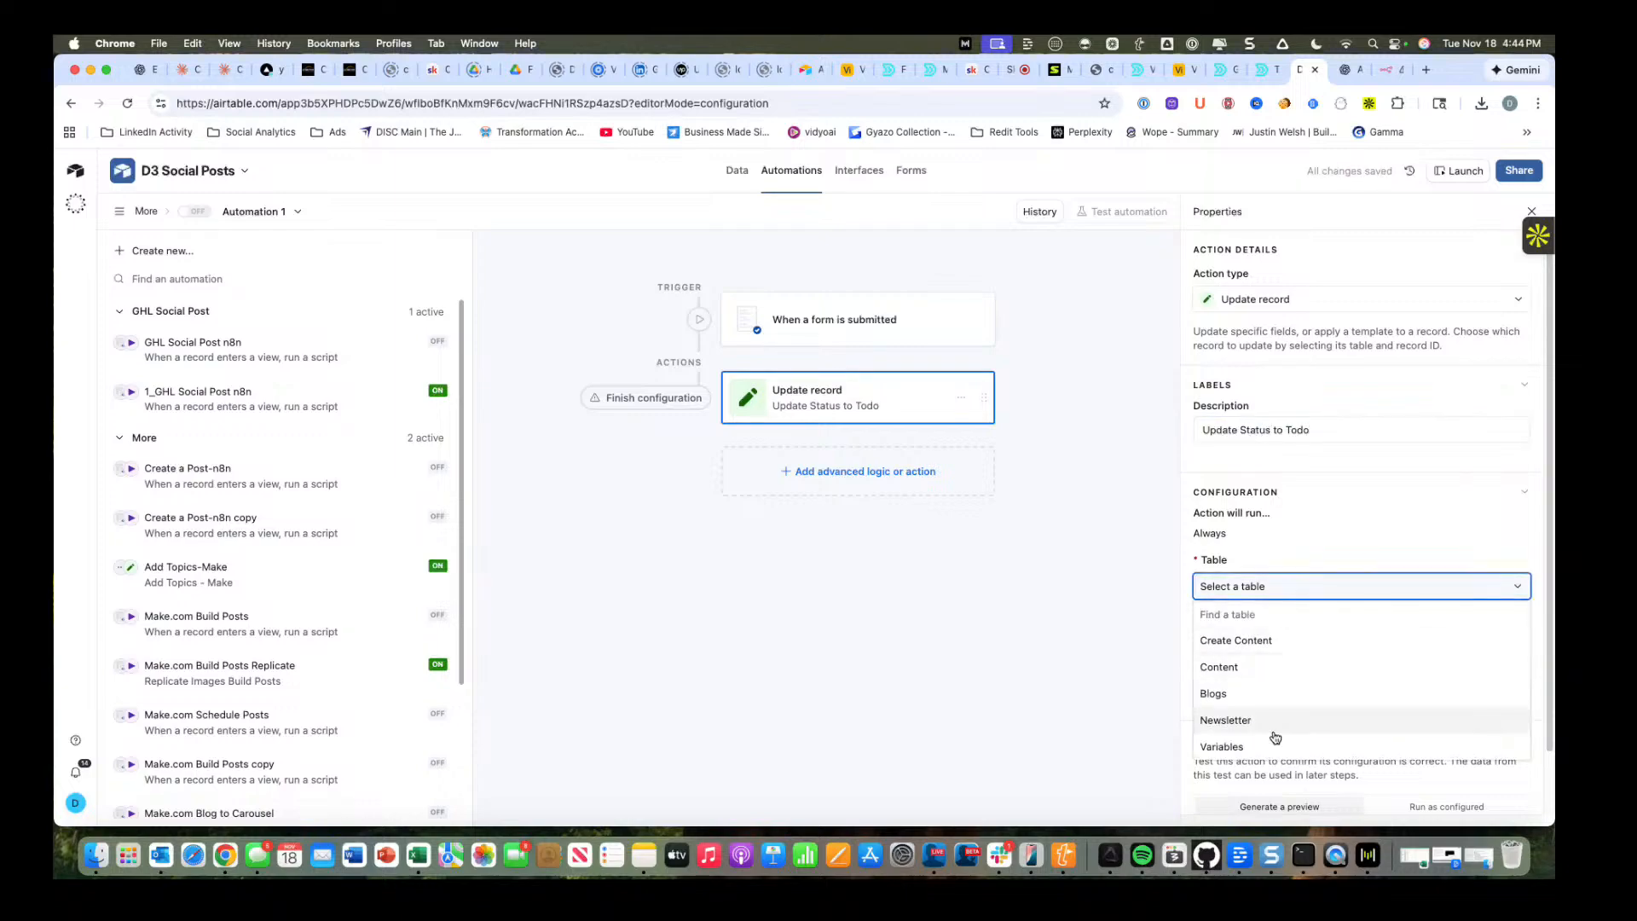
{"action": "left_click", "coordinate": [1274, 723]}
Fill the update action's record ID with the Status value from the form submission.
{"action": "left_click", "coordinate": [1279, 696]}
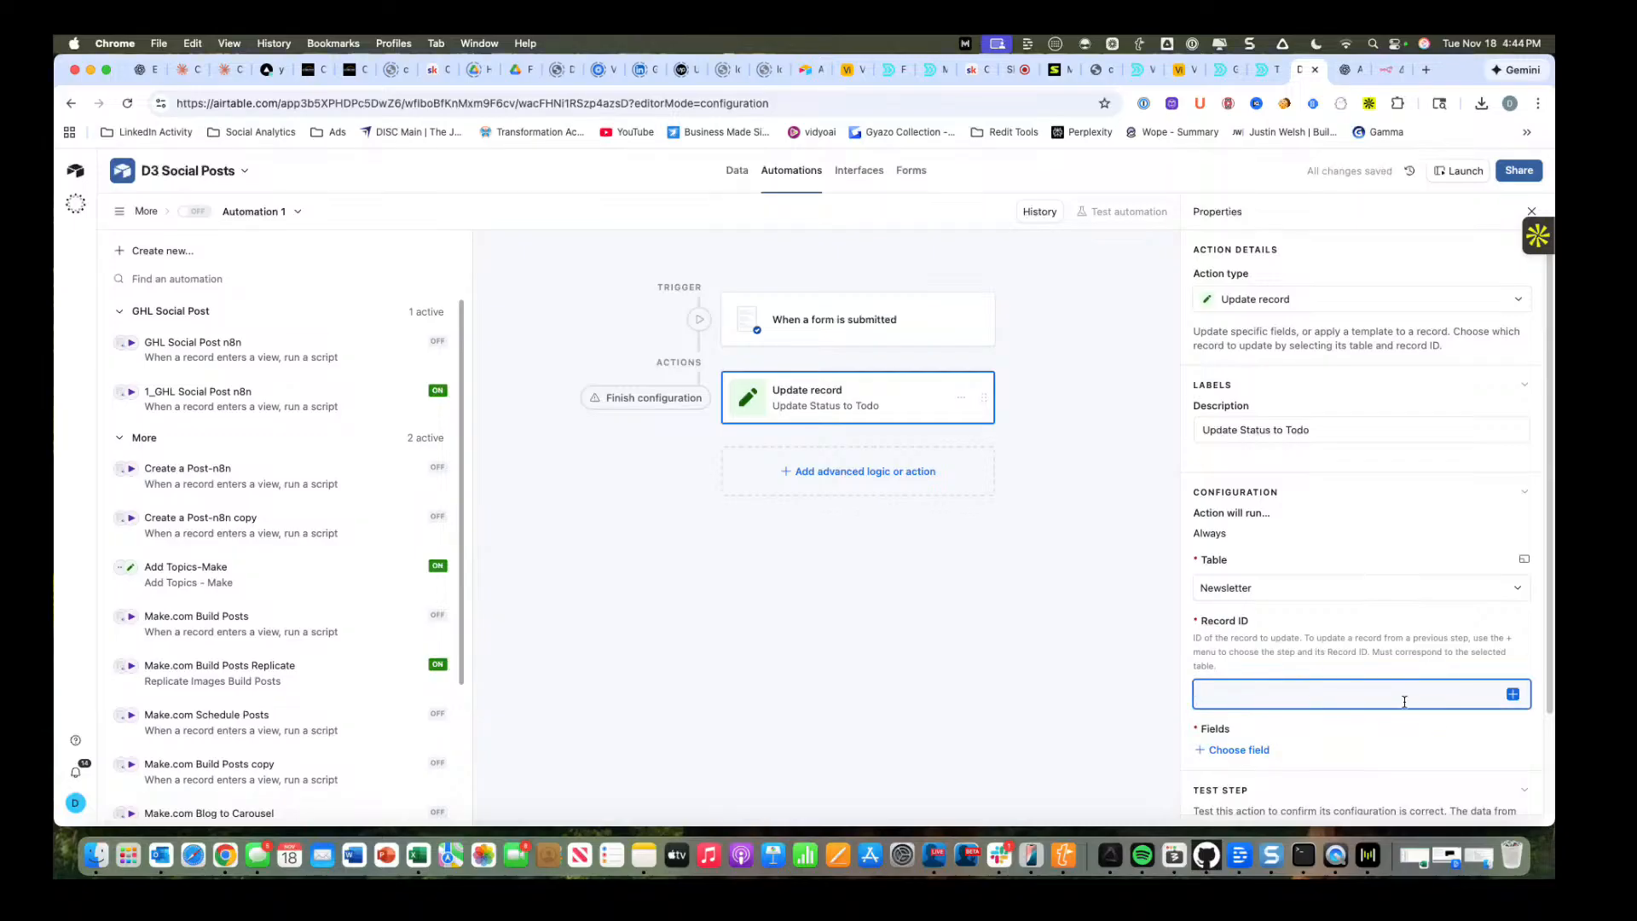
{"action": "left_click", "coordinate": [1513, 695]}
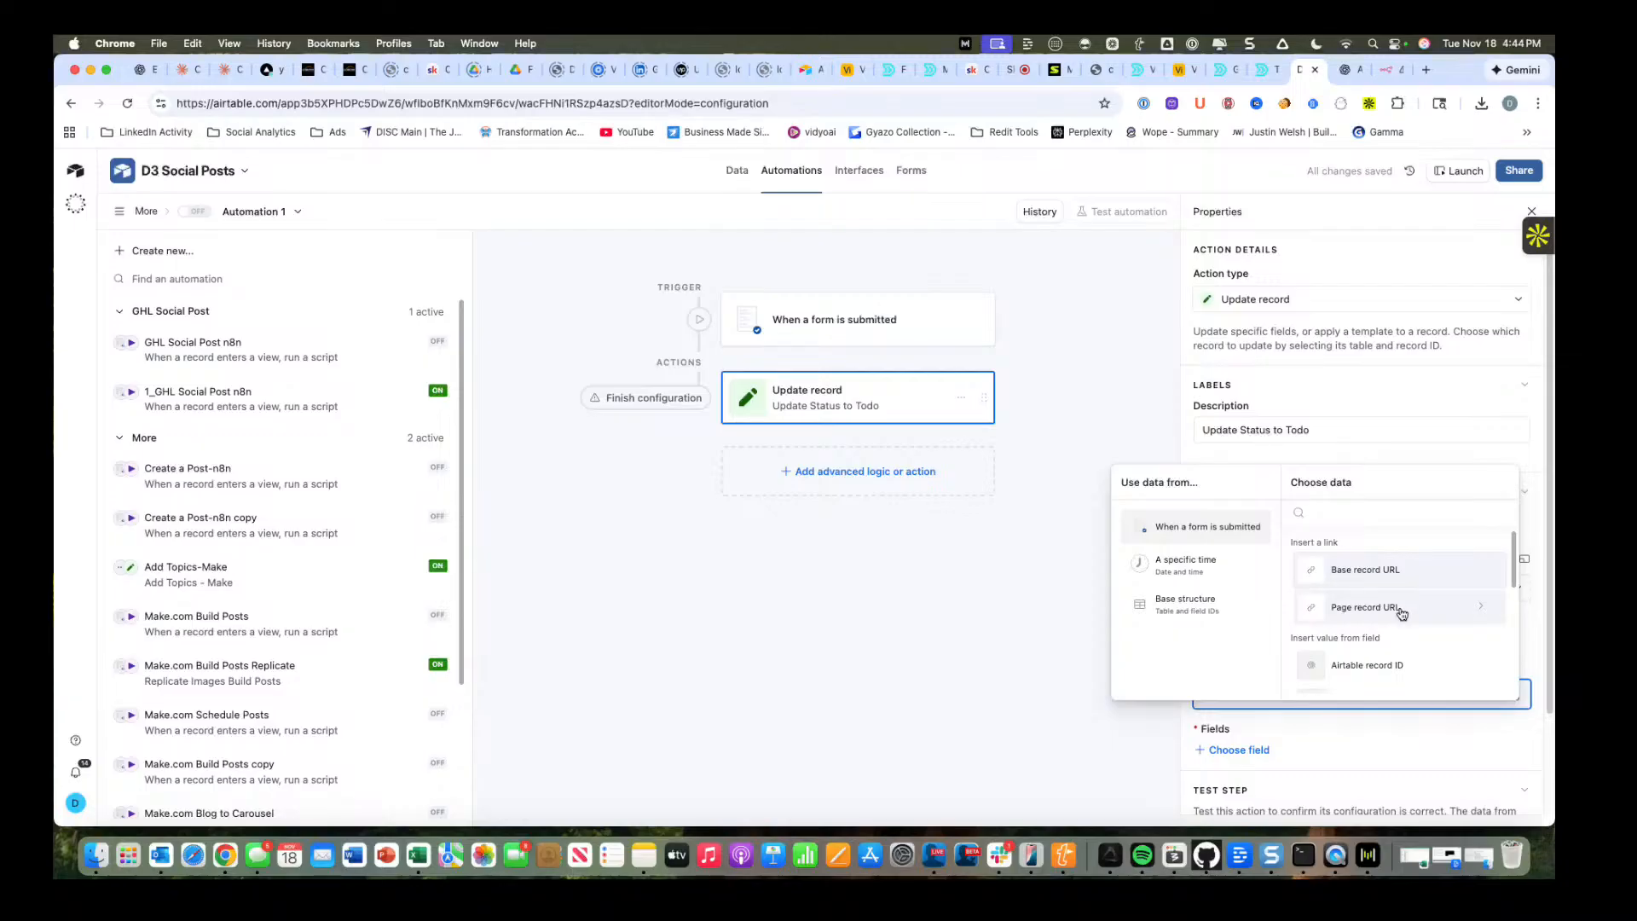
{"action": "scroll", "coordinate": [1401, 614], "scroll_direction": "down", "scroll_amount": 3}
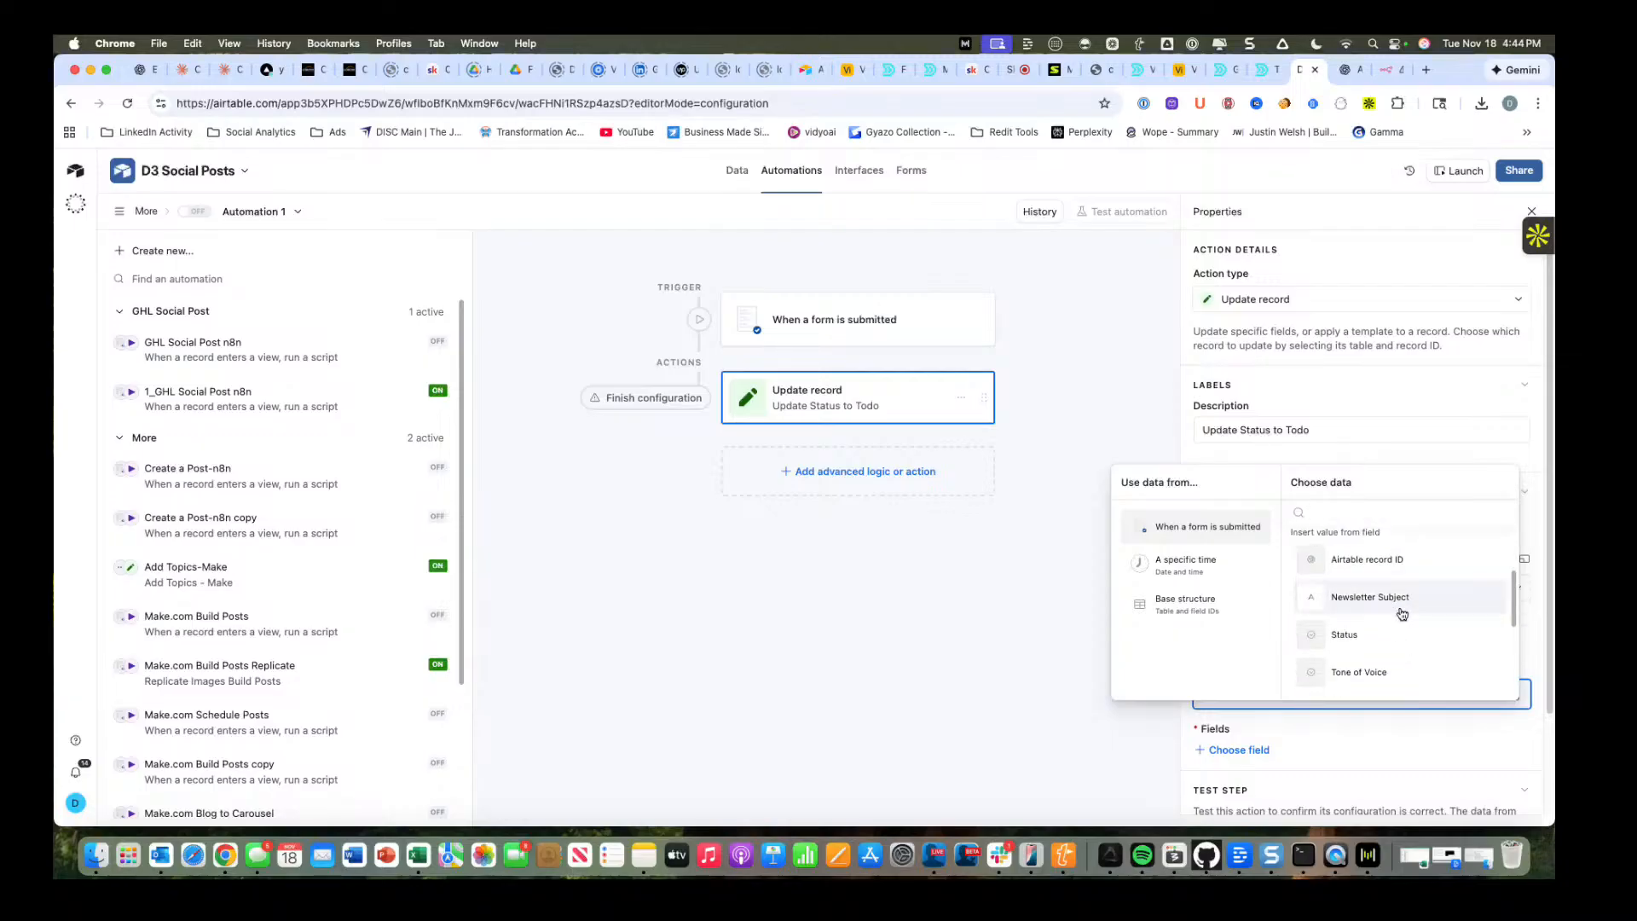
{"action": "scroll", "coordinate": [1401, 613], "scroll_direction": "down", "scroll_amount": 1}
{"action": "left_click", "coordinate": [1400, 612]}
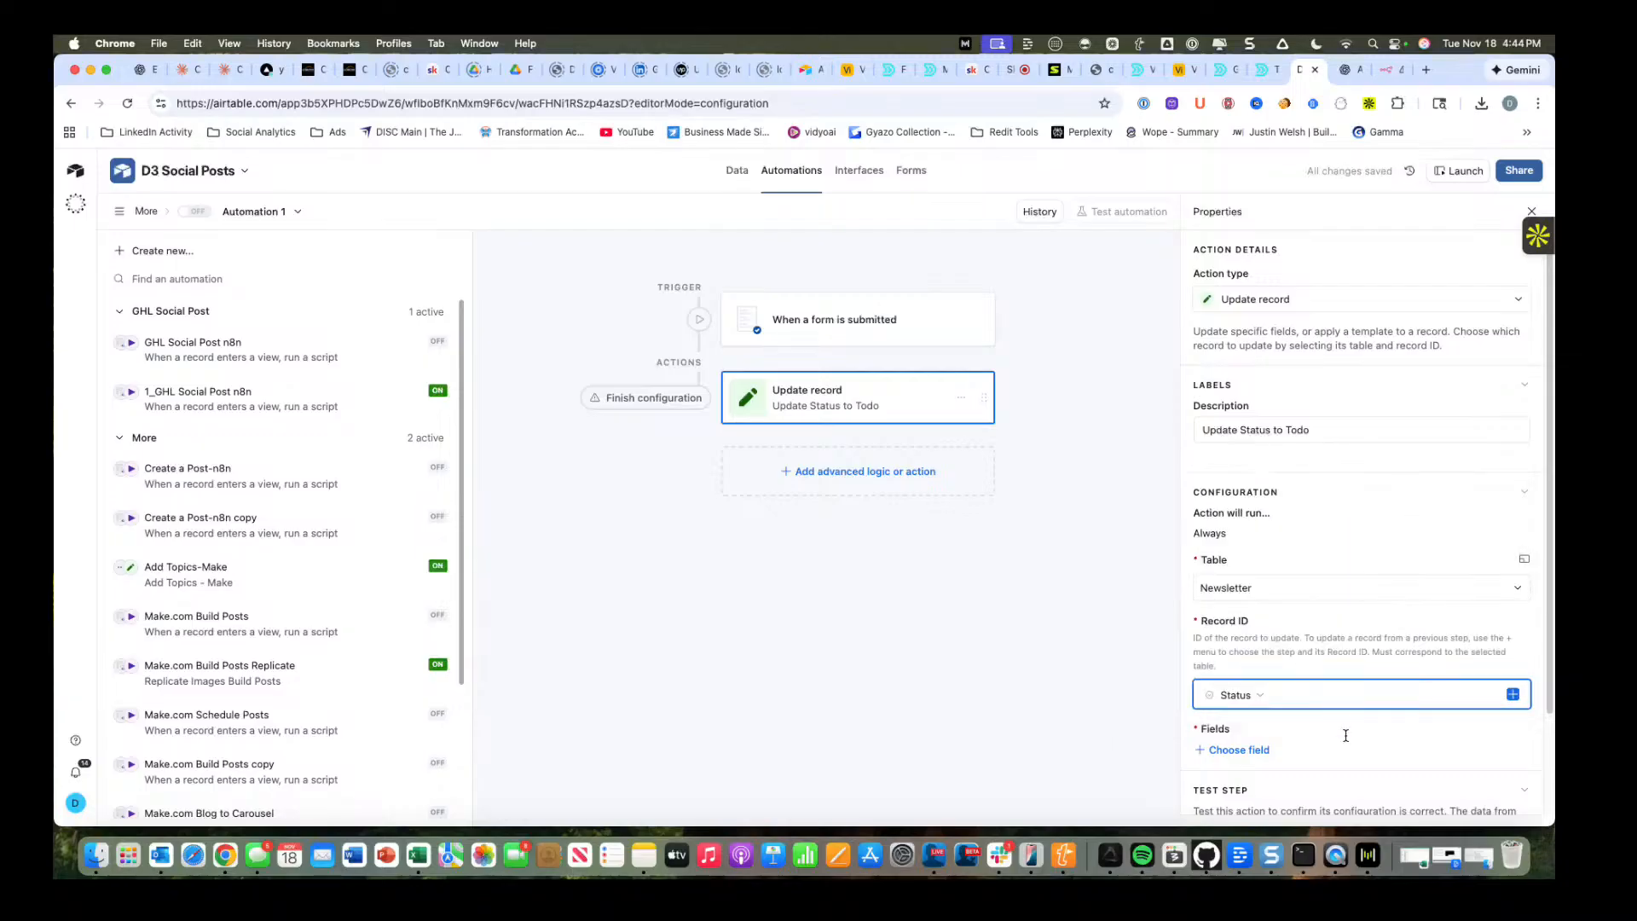
Add the Status field to the update action and set its value to Todo.
{"action": "scroll", "coordinate": [1345, 735], "scroll_direction": "down", "scroll_amount": 1}
{"action": "left_click", "coordinate": [1237, 719]}
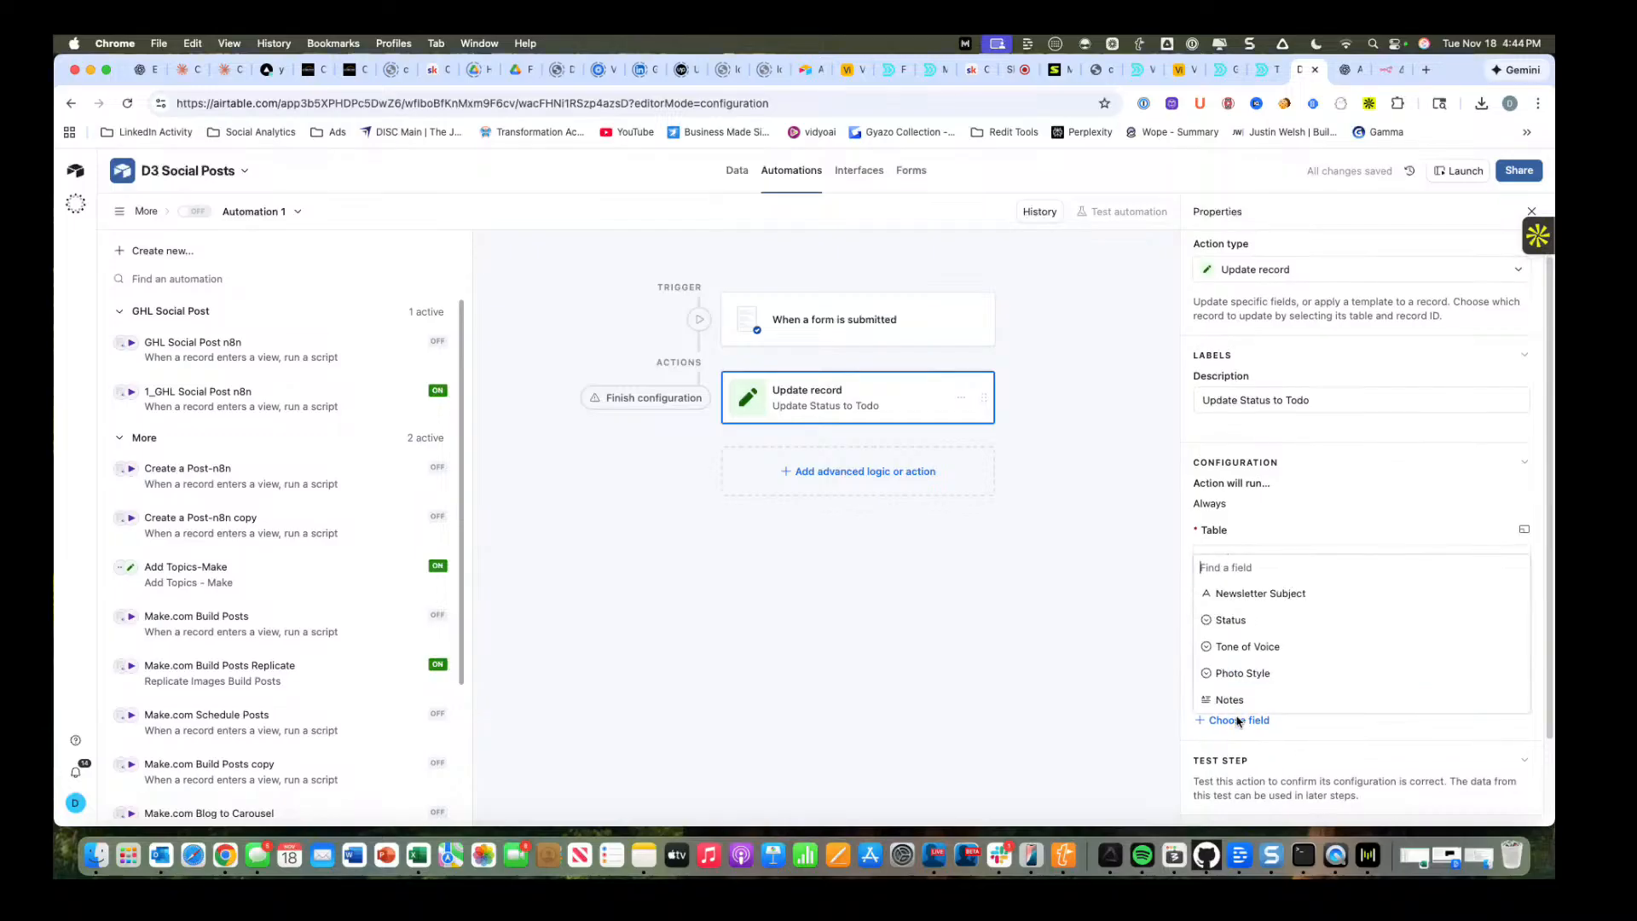
{"action": "left_click", "coordinate": [1235, 620]}
{"action": "scroll", "coordinate": [1302, 704], "scroll_direction": "down", "scroll_amount": 1}
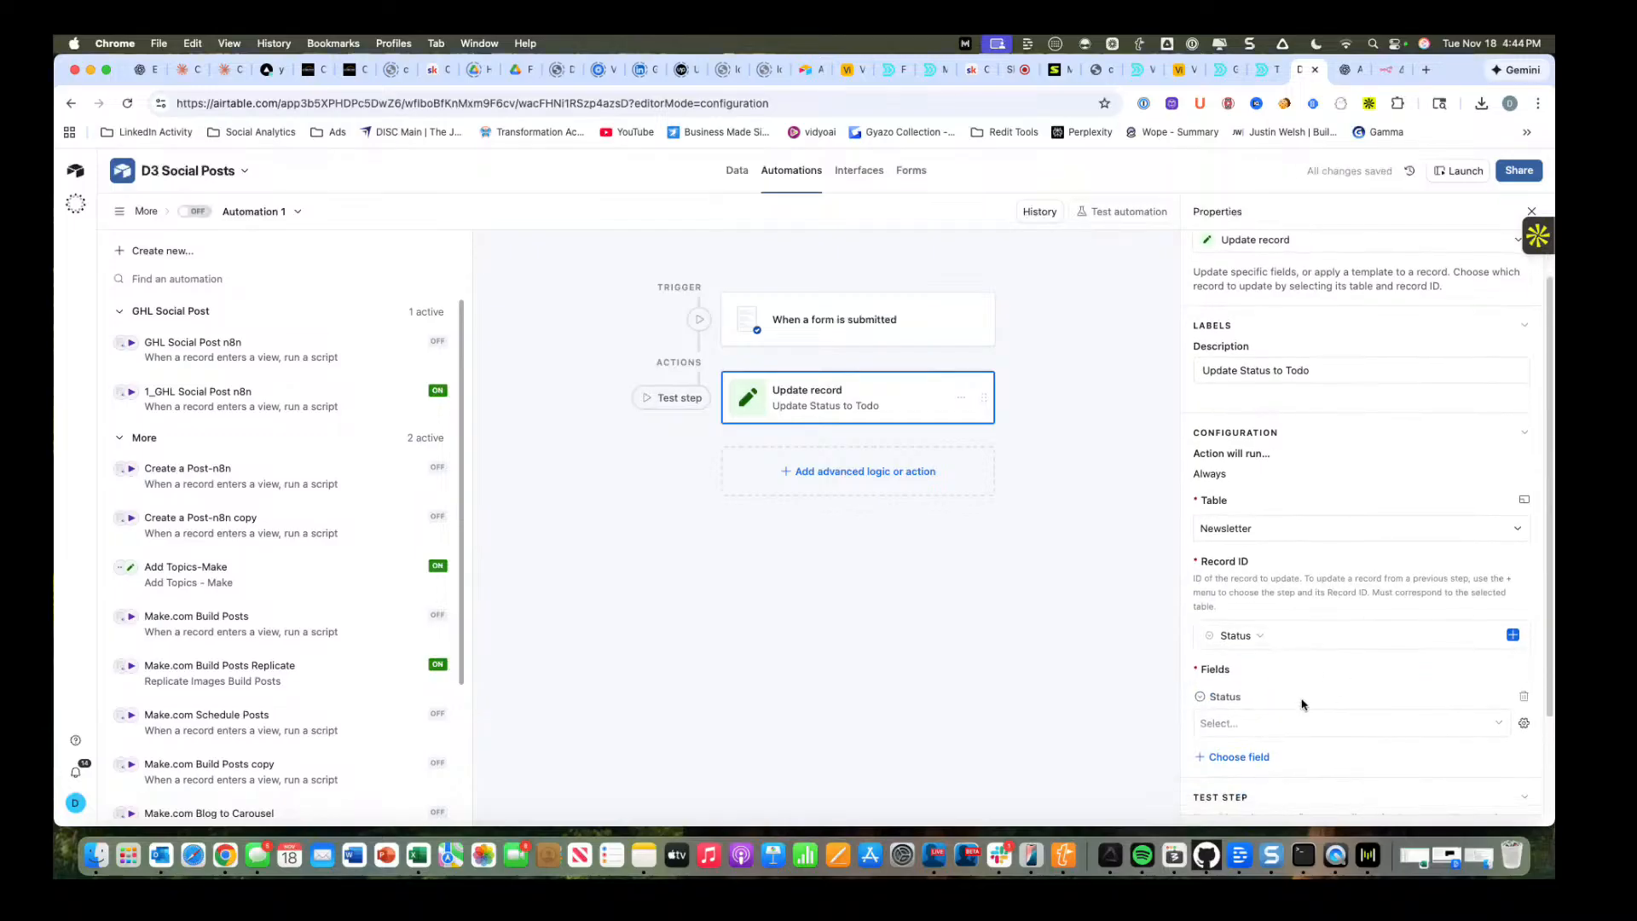
{"action": "left_click", "coordinate": [1295, 723]}
{"action": "left_click", "coordinate": [1266, 752]}
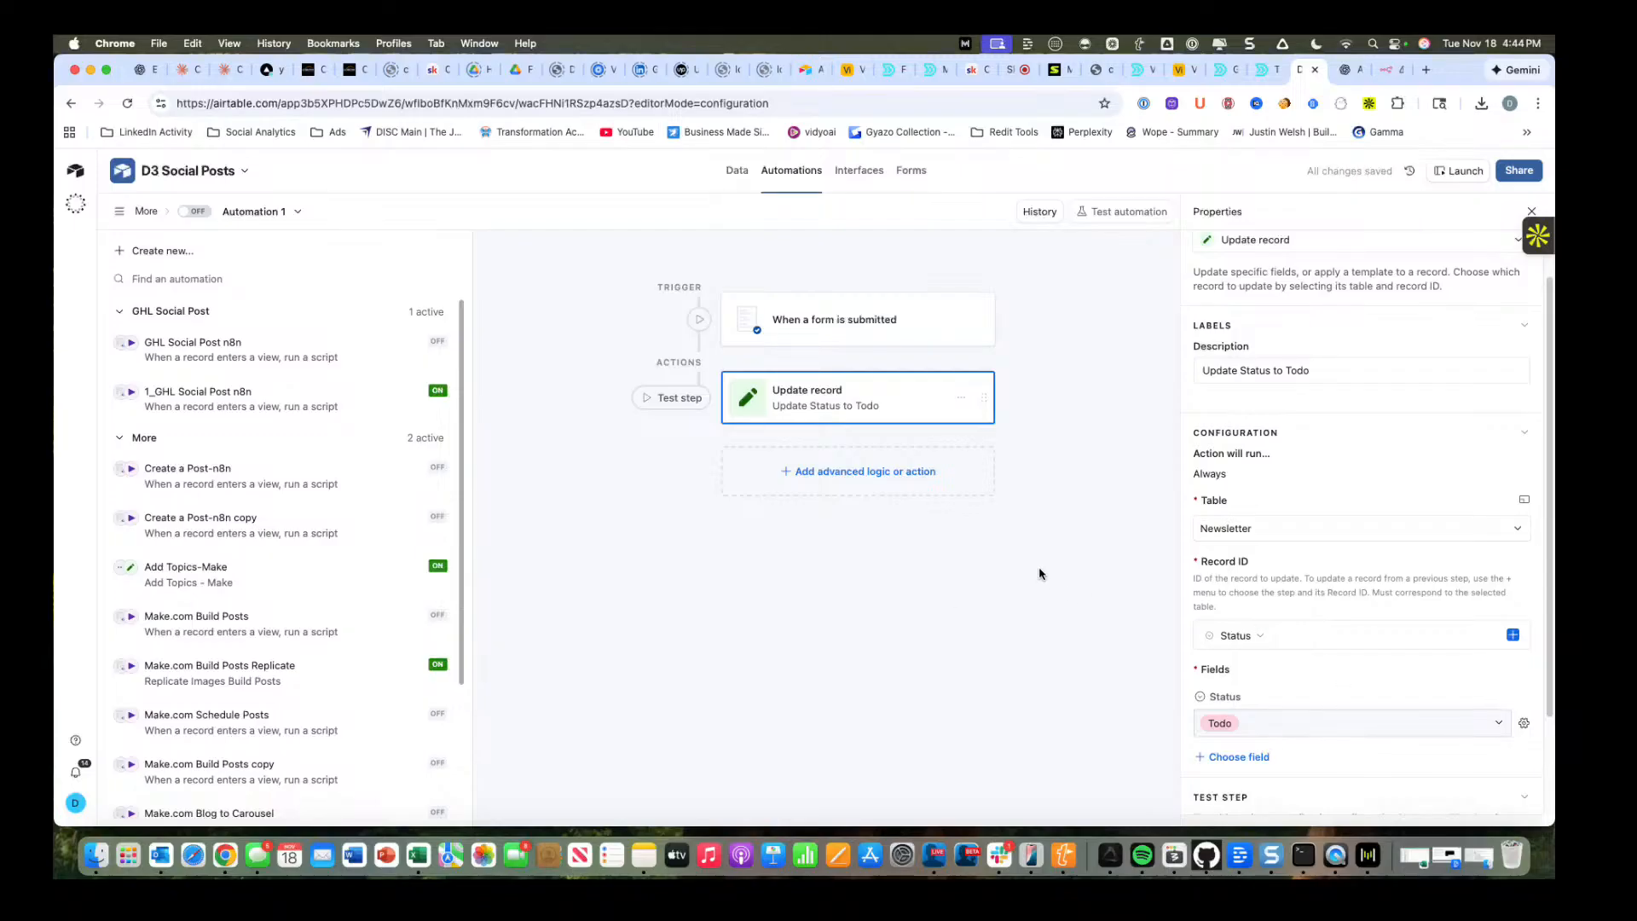
Replace the update action's record ID with the Airtable record ID from the form submission.
{"action": "left_click", "coordinate": [1317, 635]}
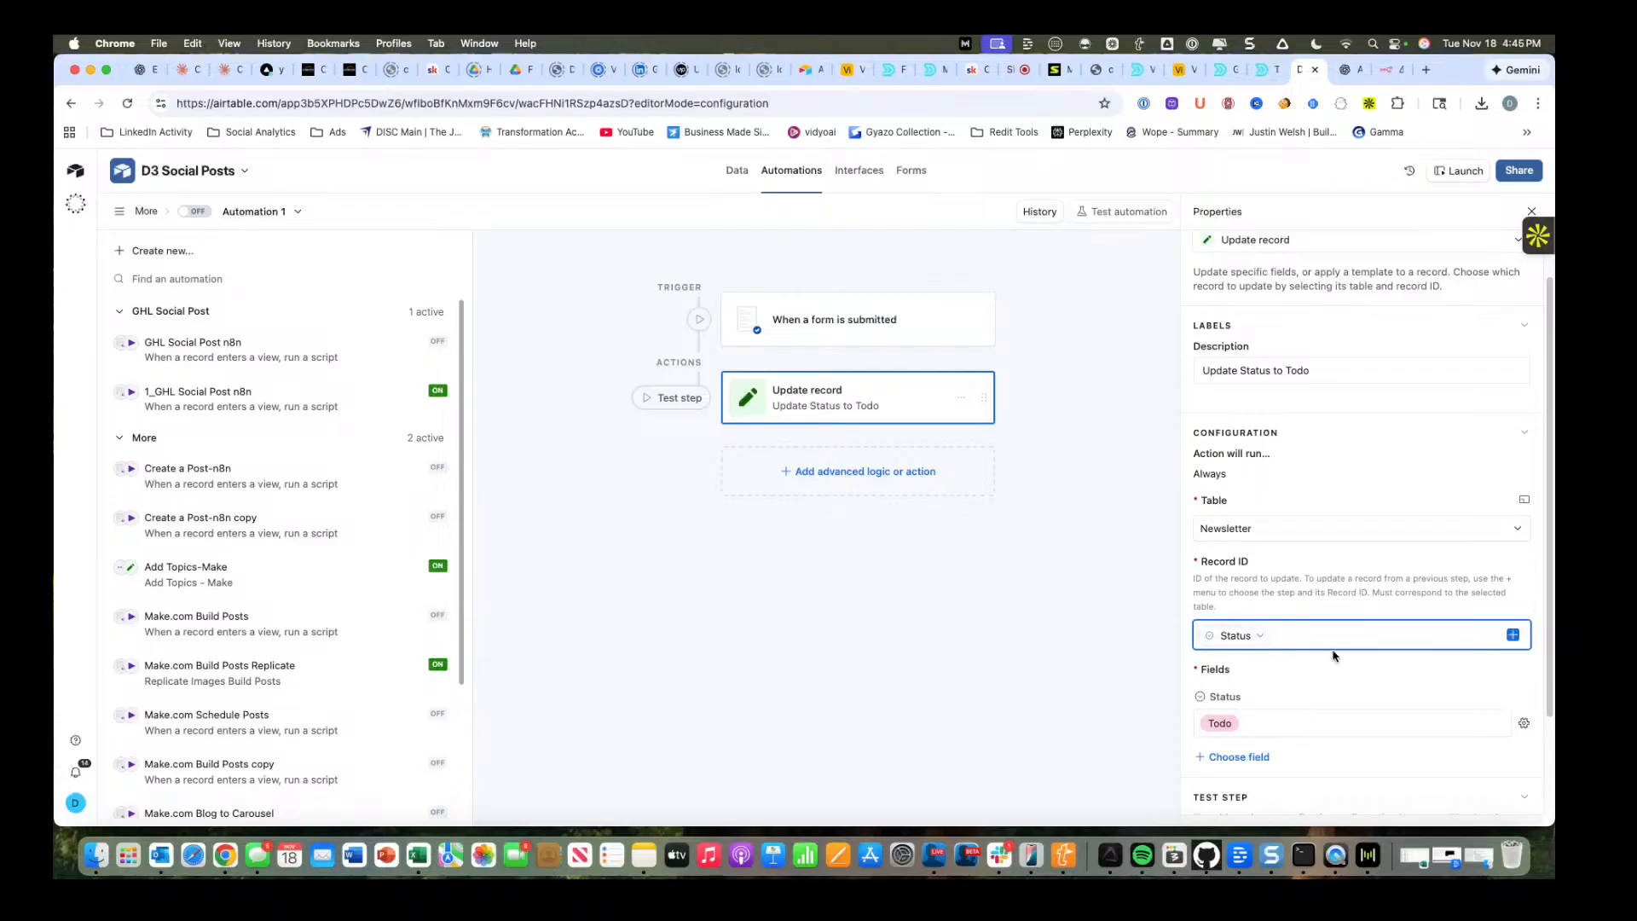
{"action": "key", "text": "BackSpace"}
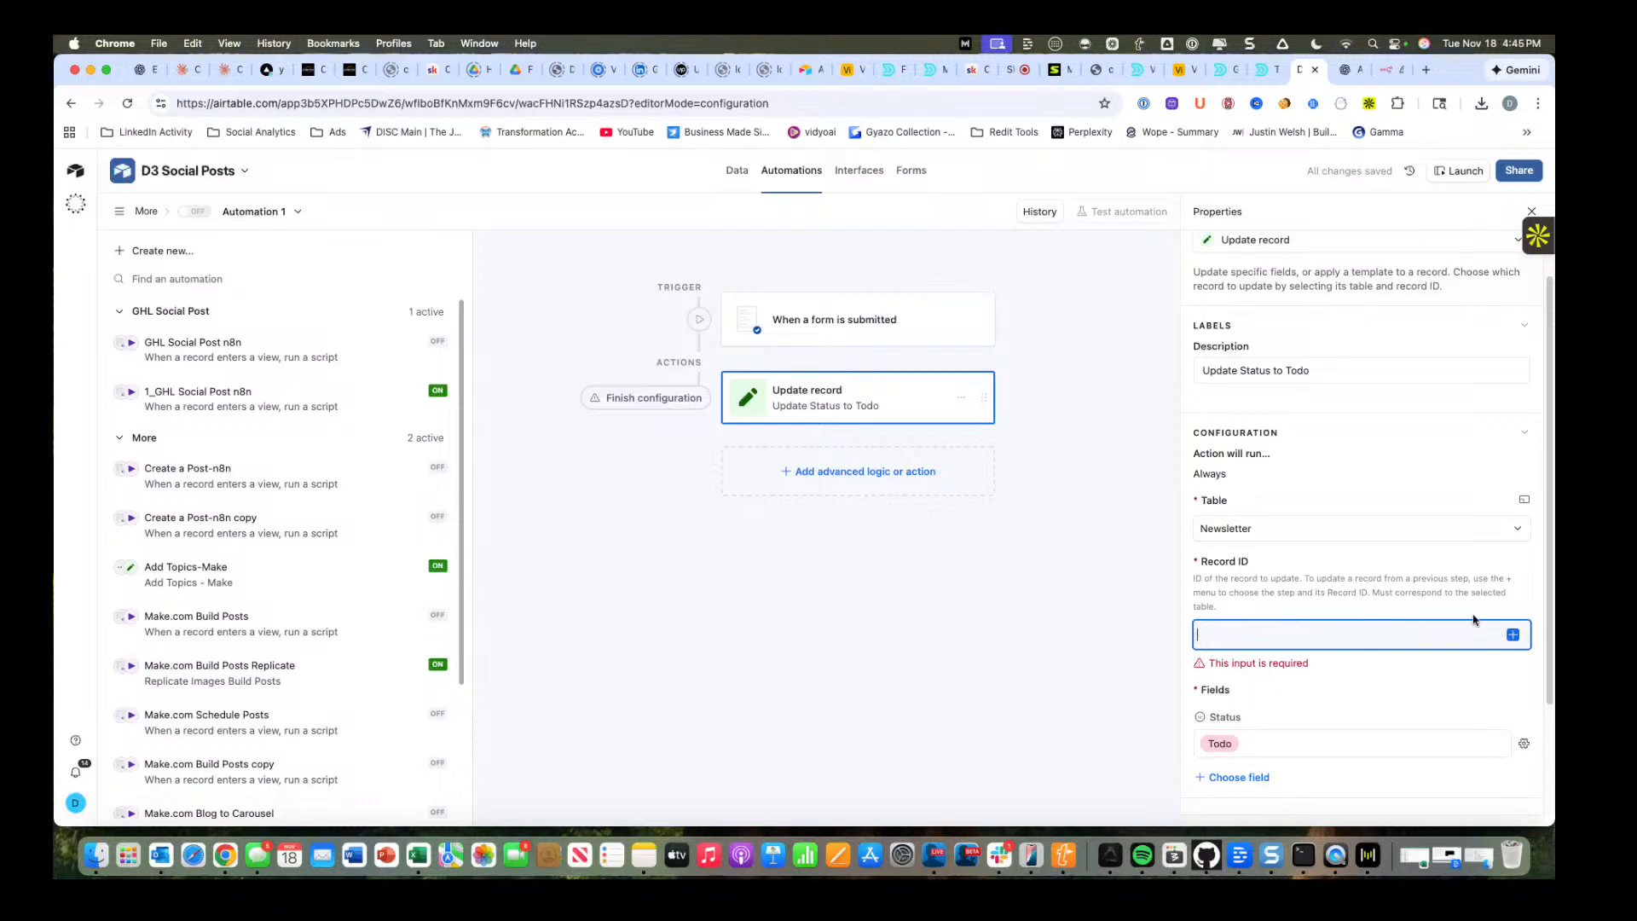
{"action": "left_click", "coordinate": [1512, 636]}
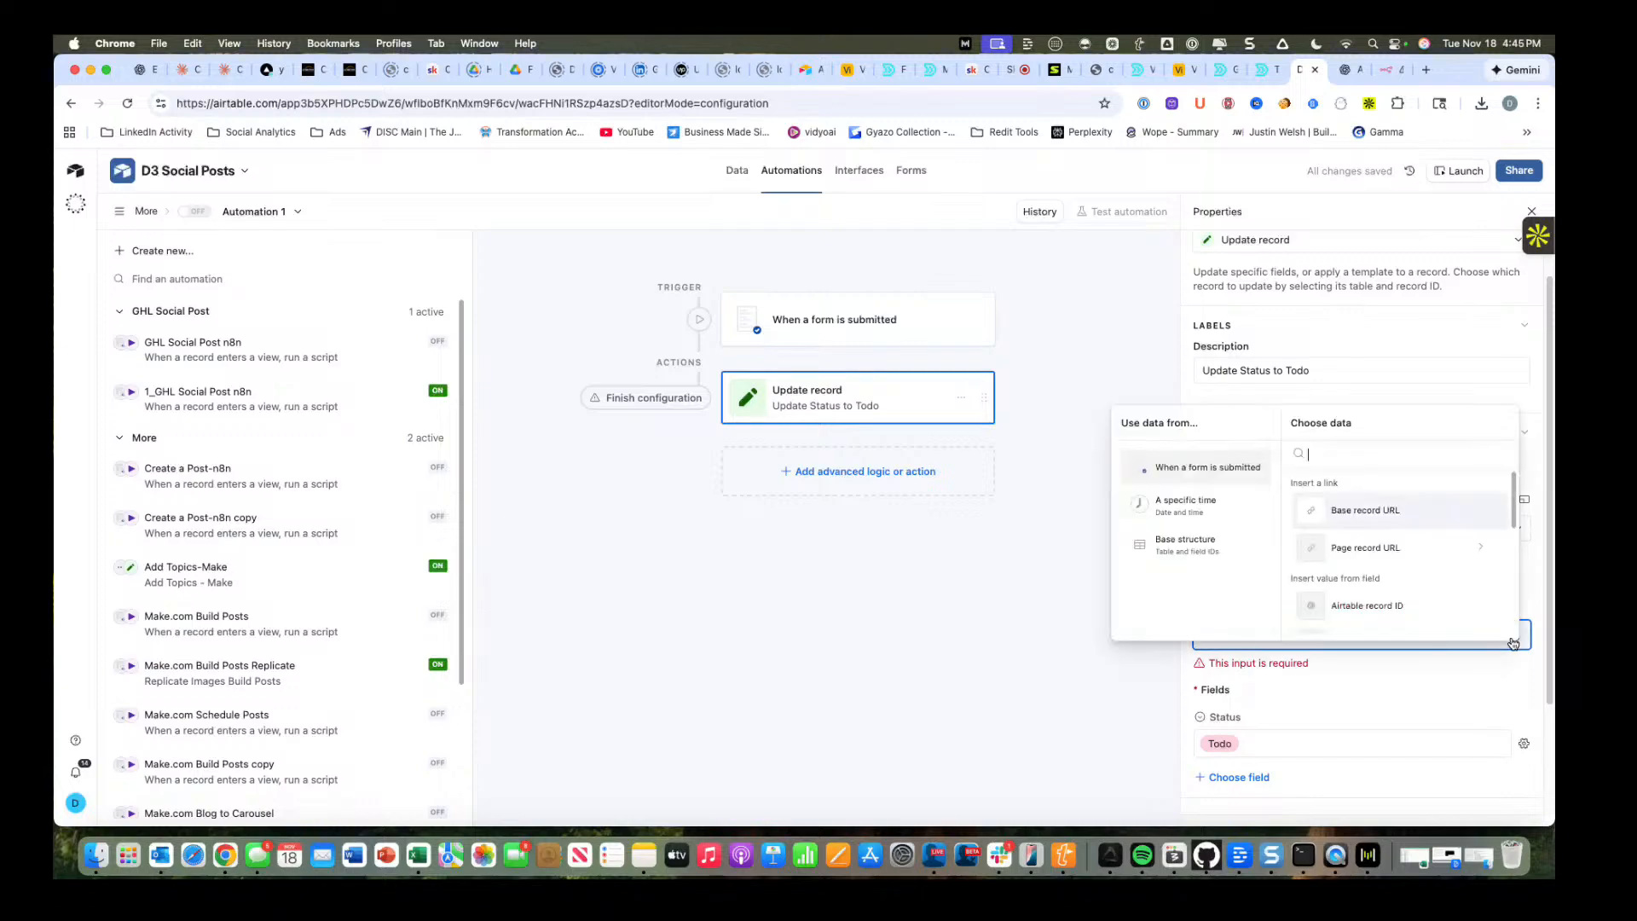
{"action": "left_click", "coordinate": [1417, 602]}
{"action": "left_click", "coordinate": [1046, 579]}
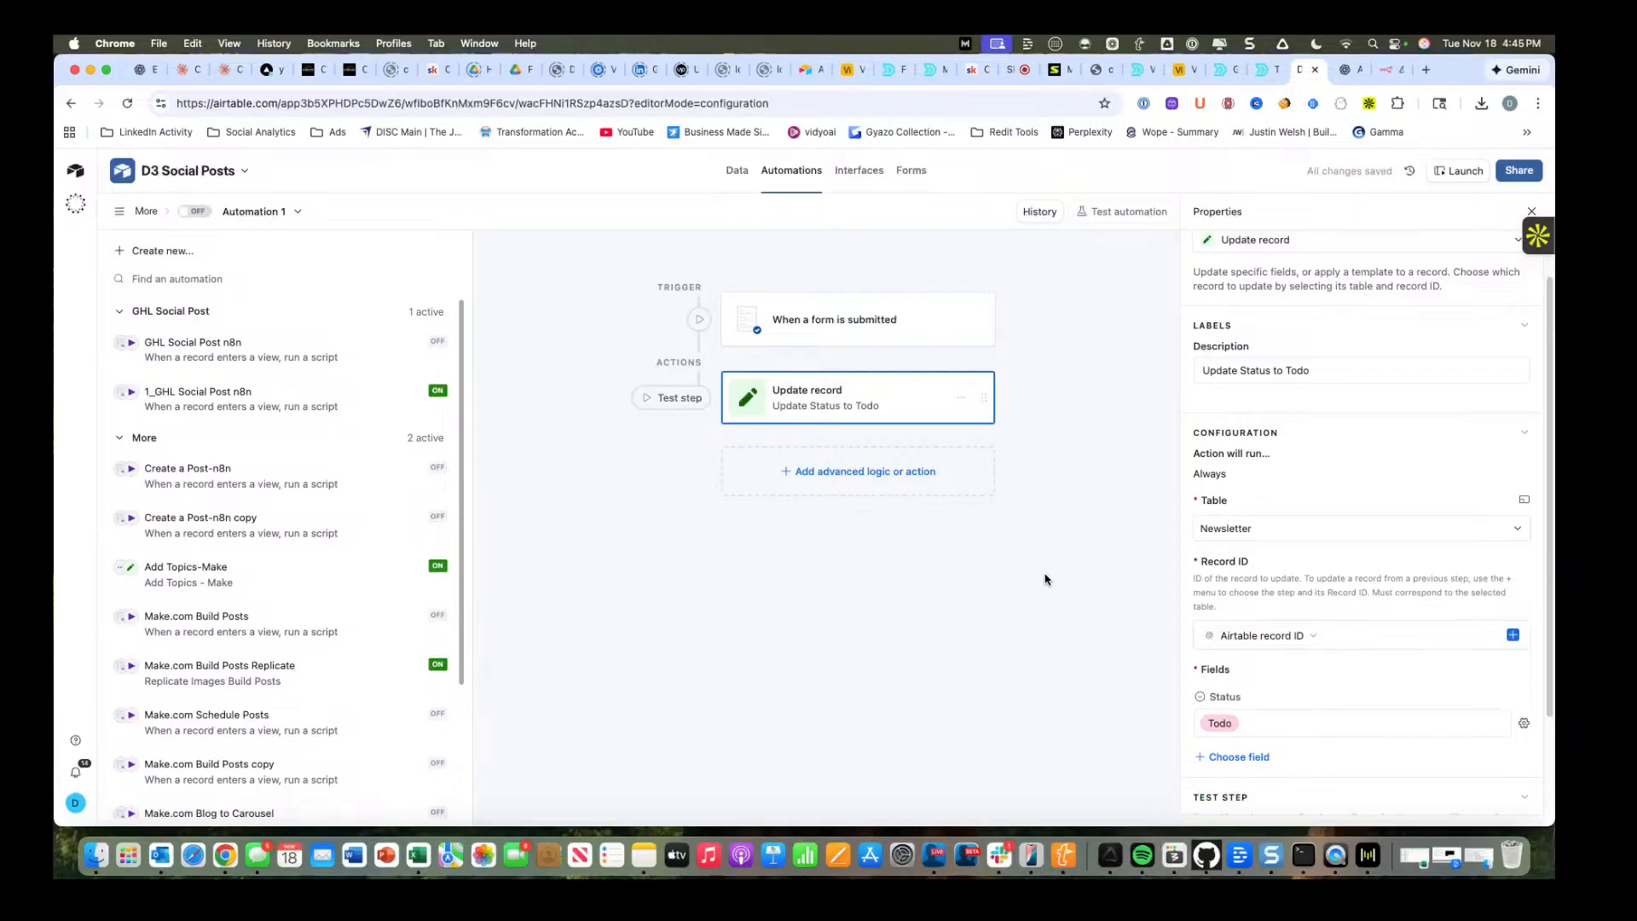
{"action": "scroll", "coordinate": [1347, 615], "scroll_direction": "down", "scroll_amount": 3}
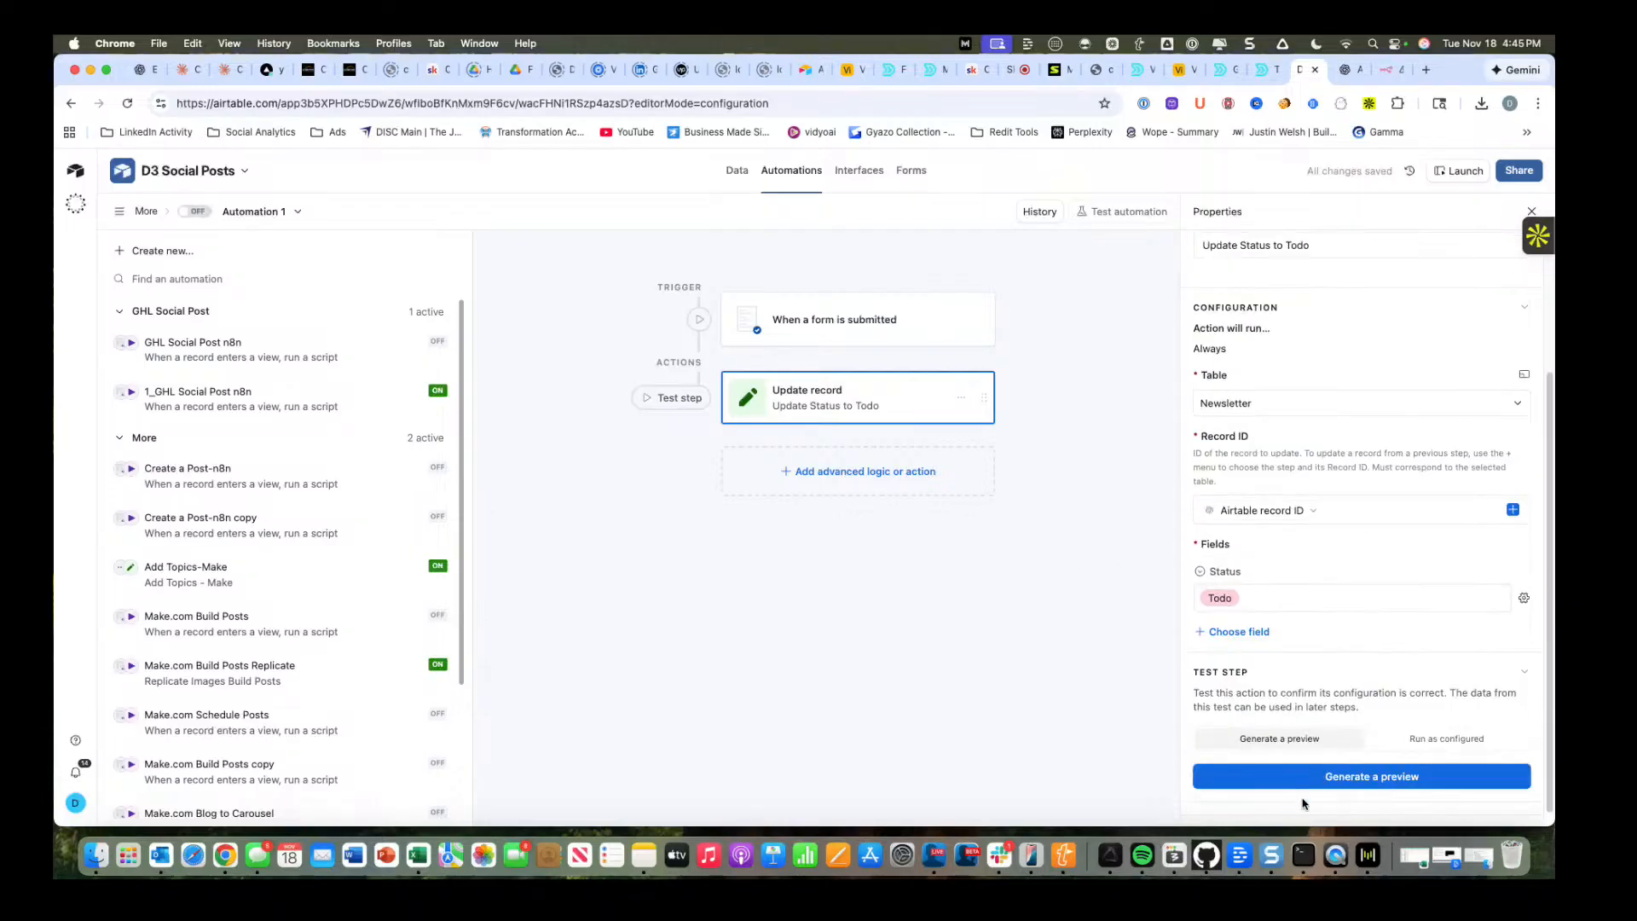
{"action": "left_click", "coordinate": [1331, 782]}
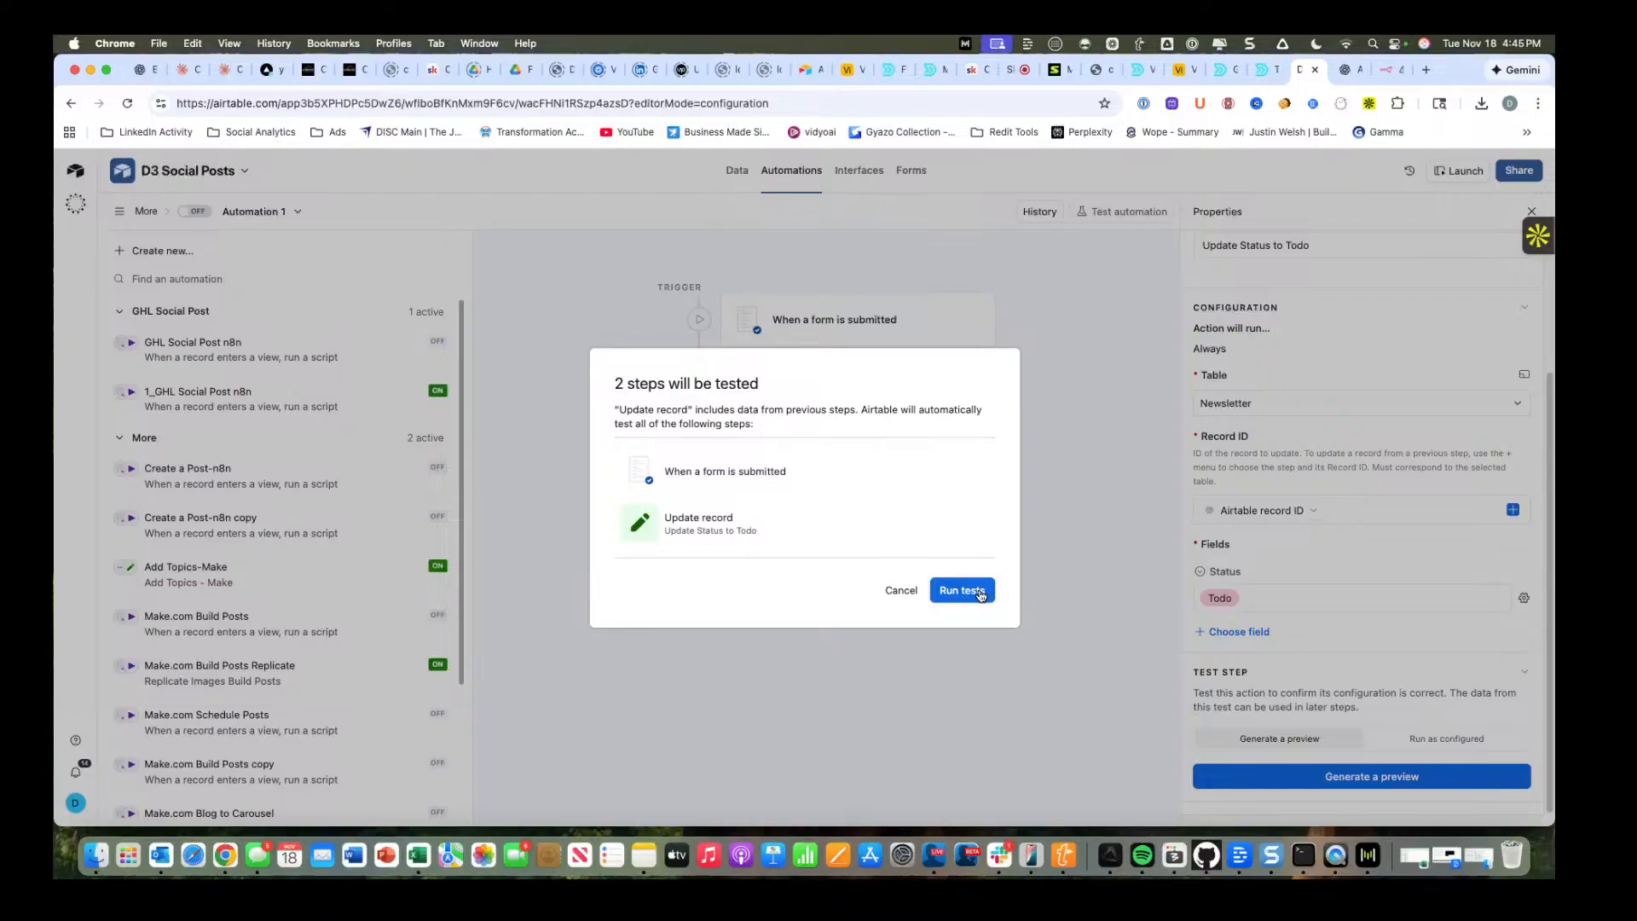
{"action": "left_click", "coordinate": [901, 591]}
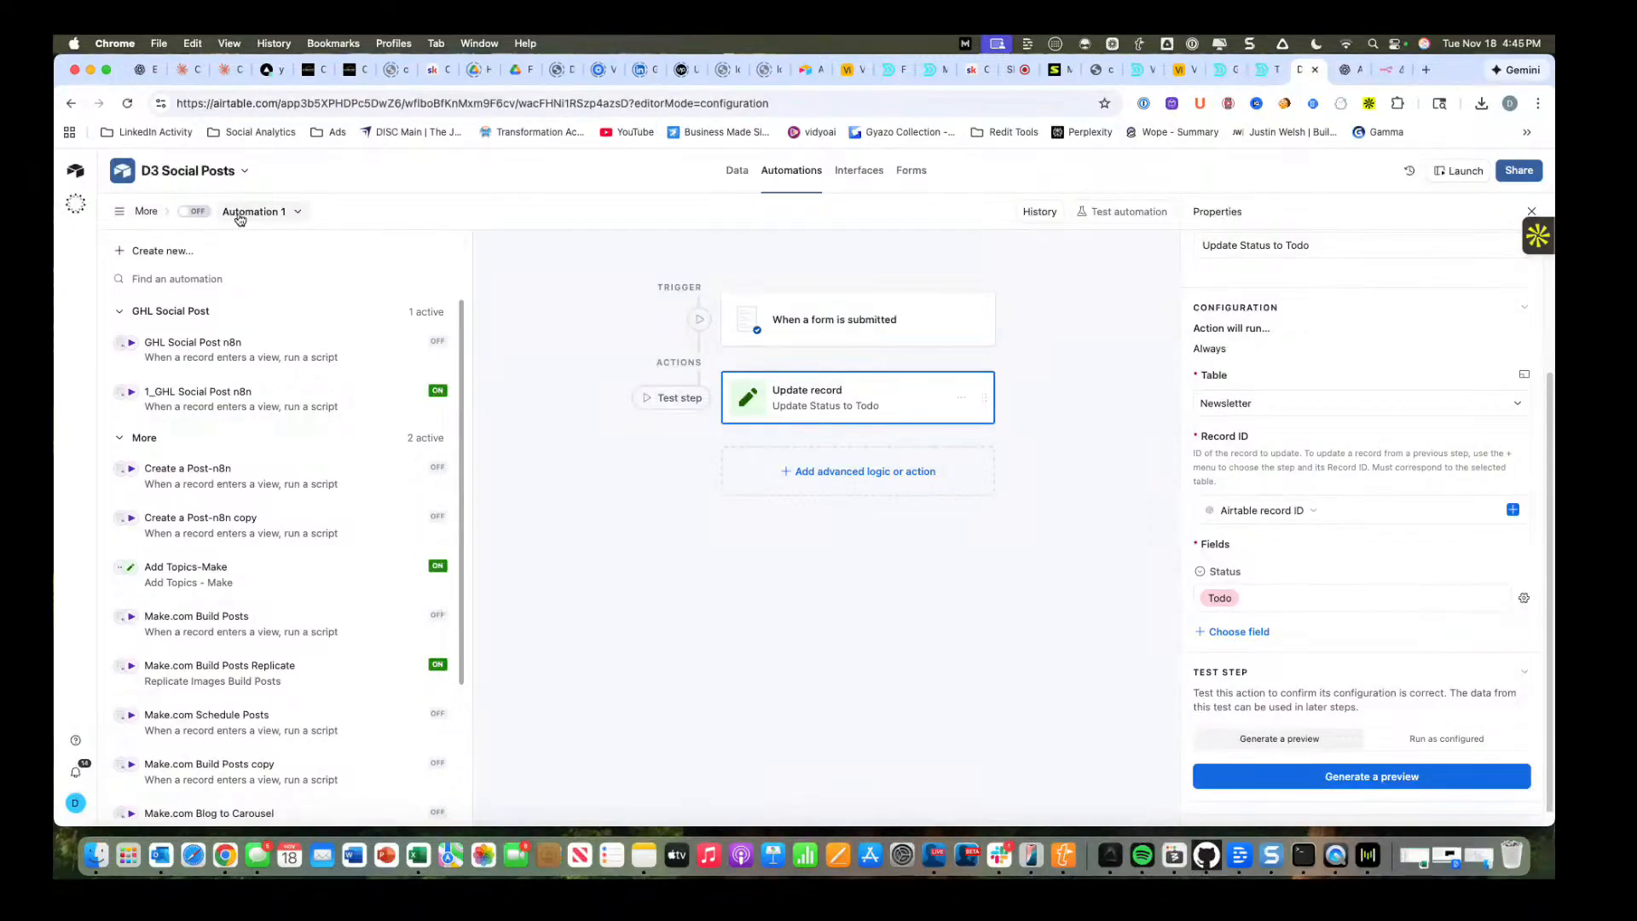
Turn on the automation and rename it "Newsletter Form Submission".
{"action": "left_click", "coordinate": [194, 212]}
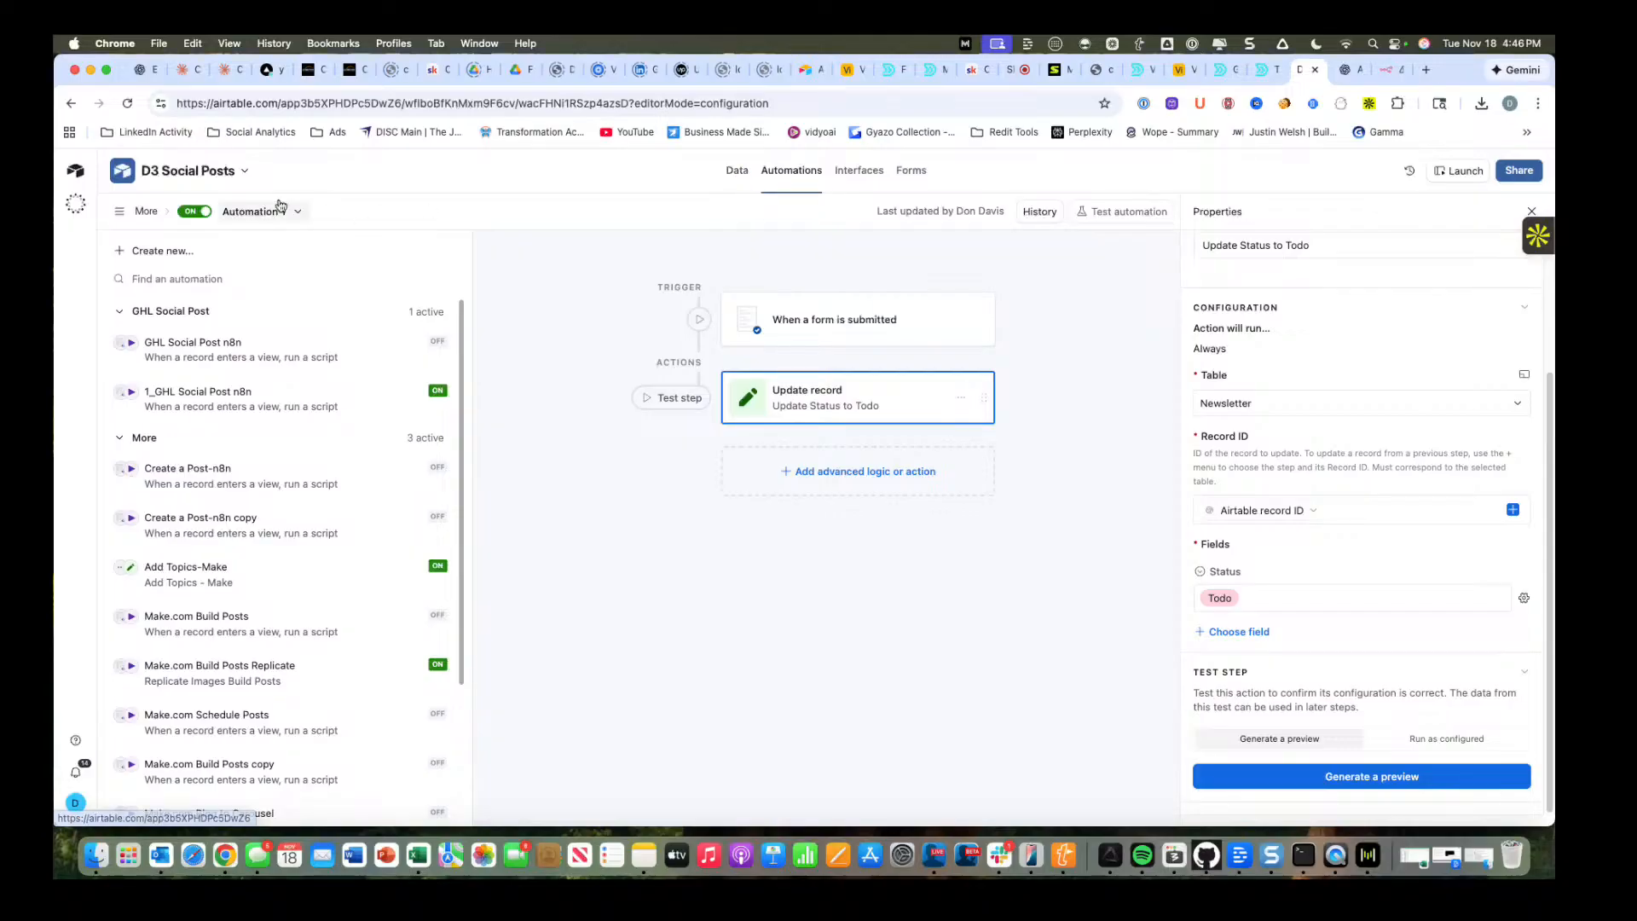
{"action": "left_click", "coordinate": [255, 212]}
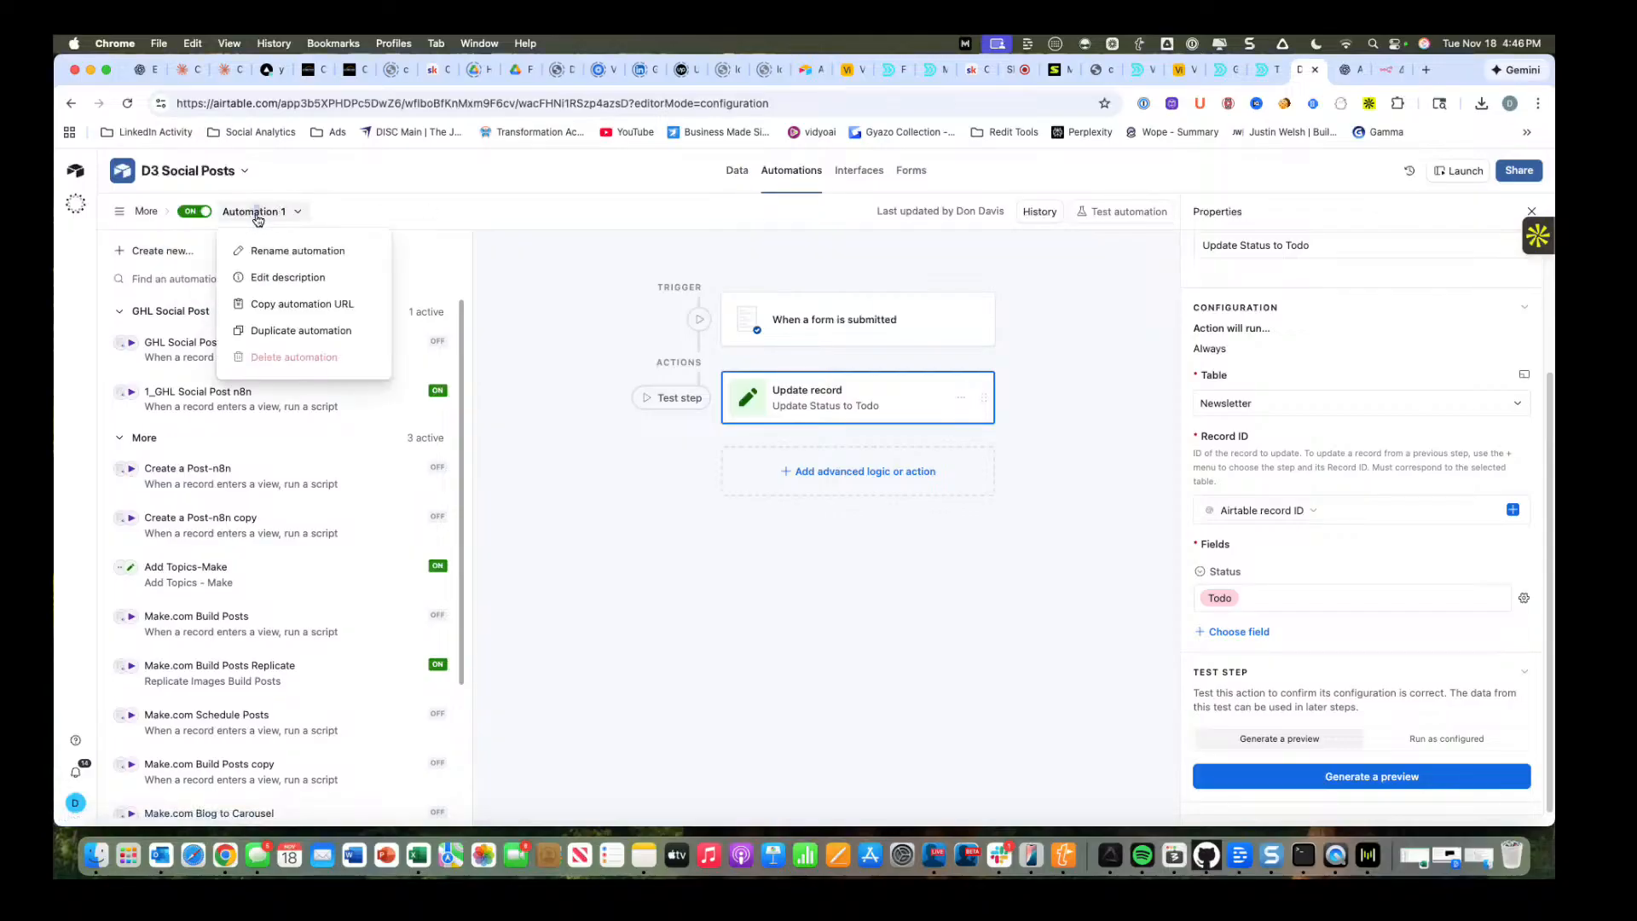
{"action": "left_click", "coordinate": [295, 254]}
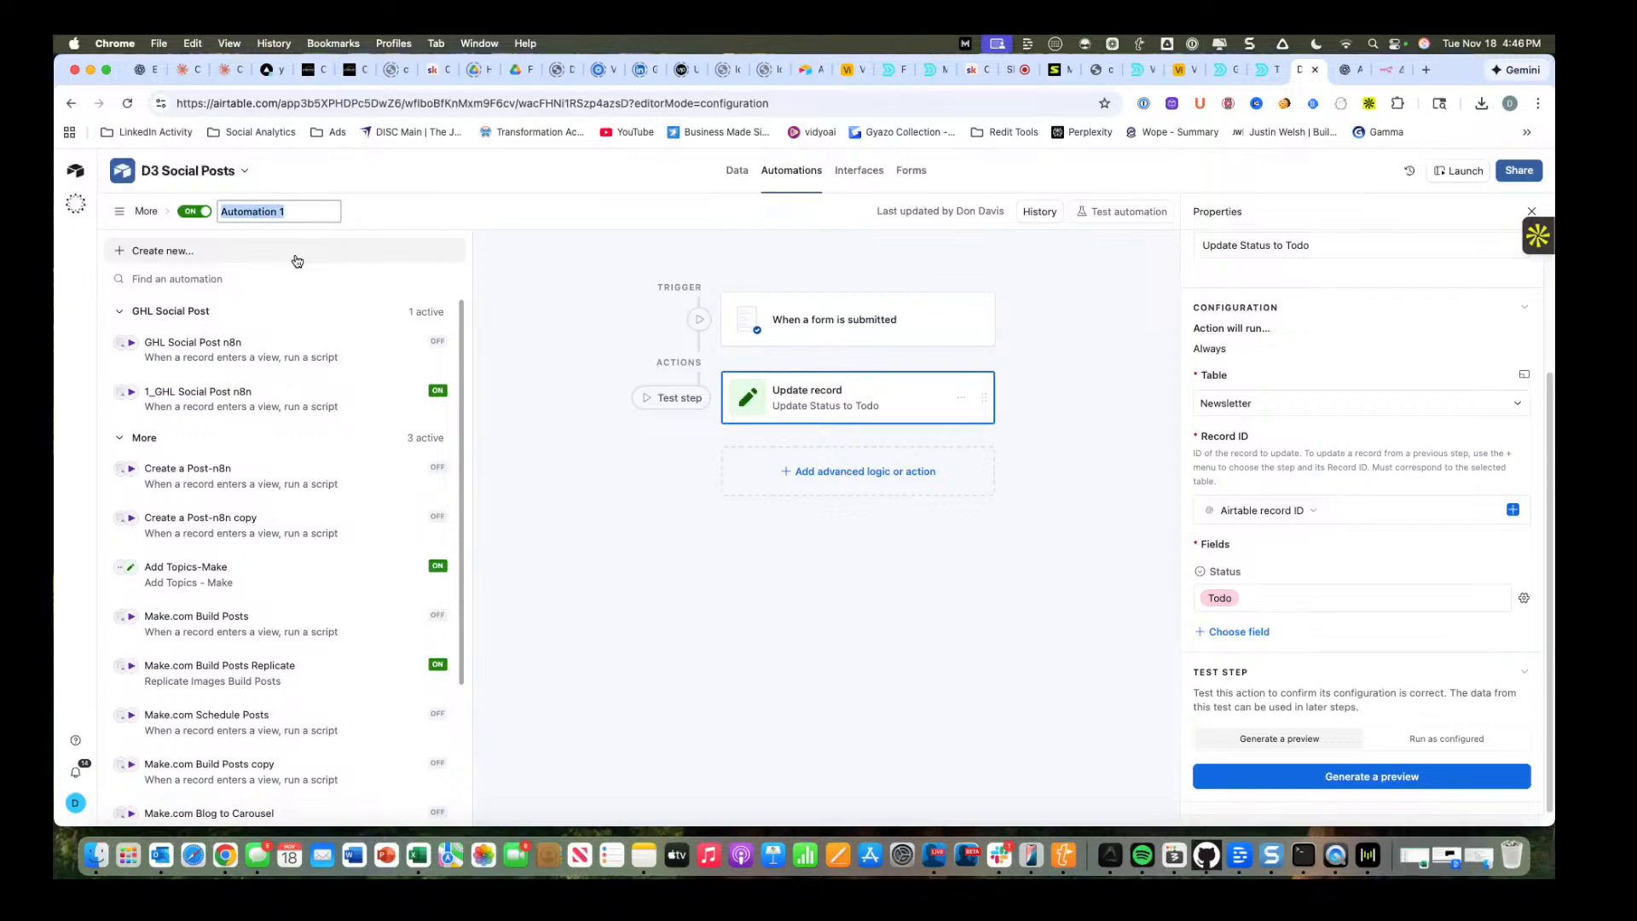
{"action": "type", "text": "N"}
{"action": "type", "text": "ewsletter Form Submission"}
{"action": "key", "text": "Return"}
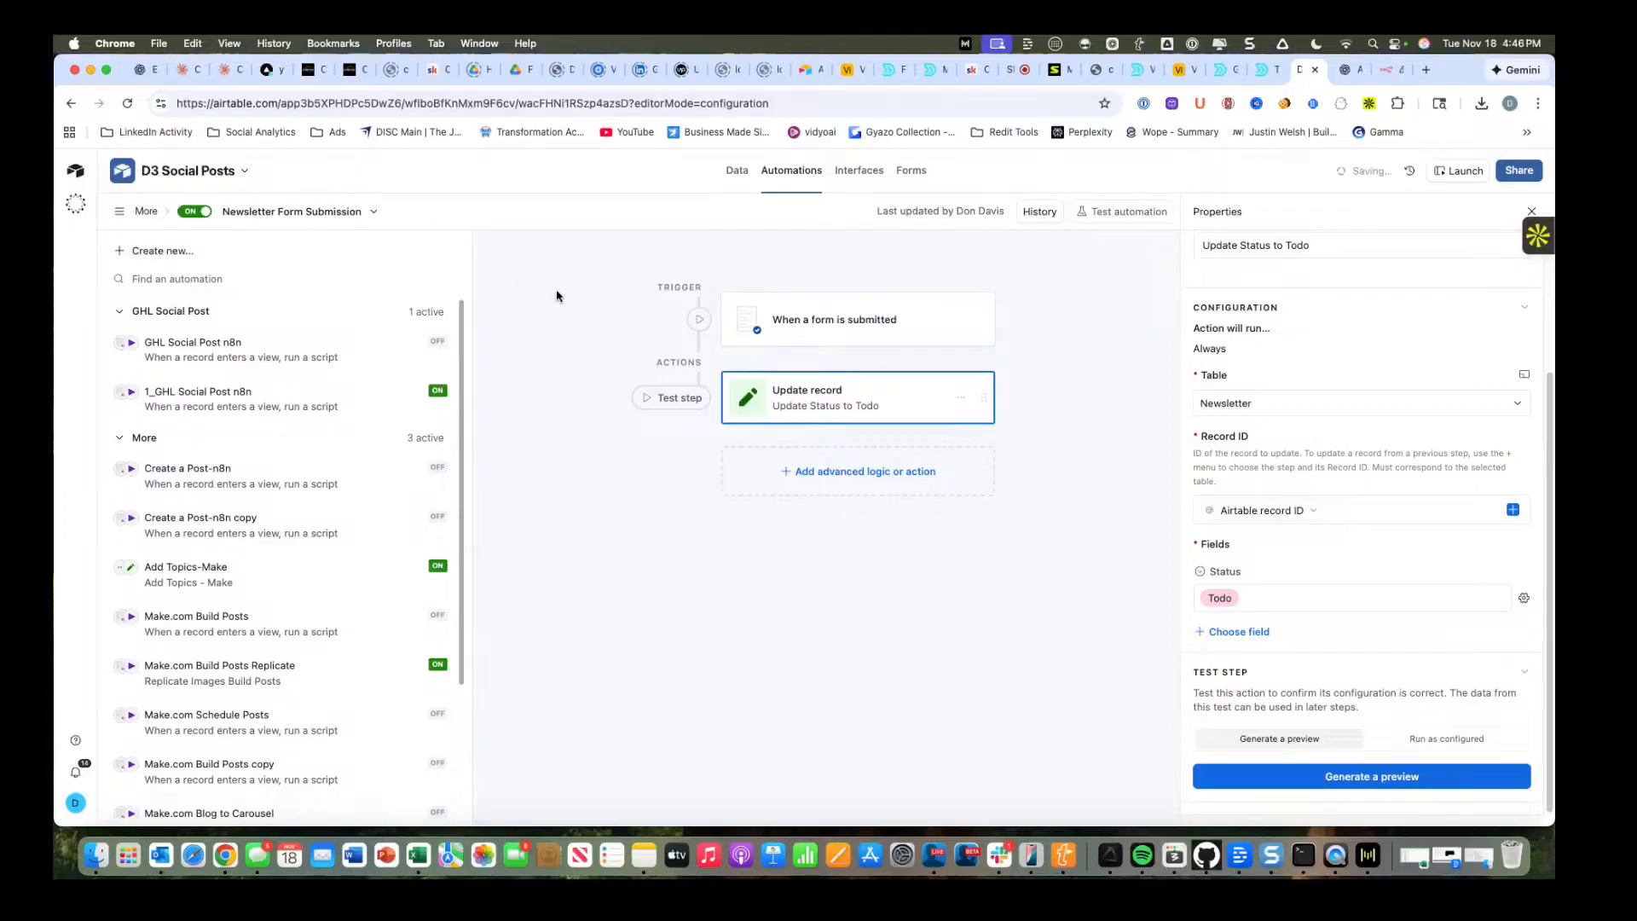
Switch to the n8n Newsletter Automation workflow, open the Separate Sections node and copy its error details.
{"action": "left_click", "coordinate": [1385, 68]}
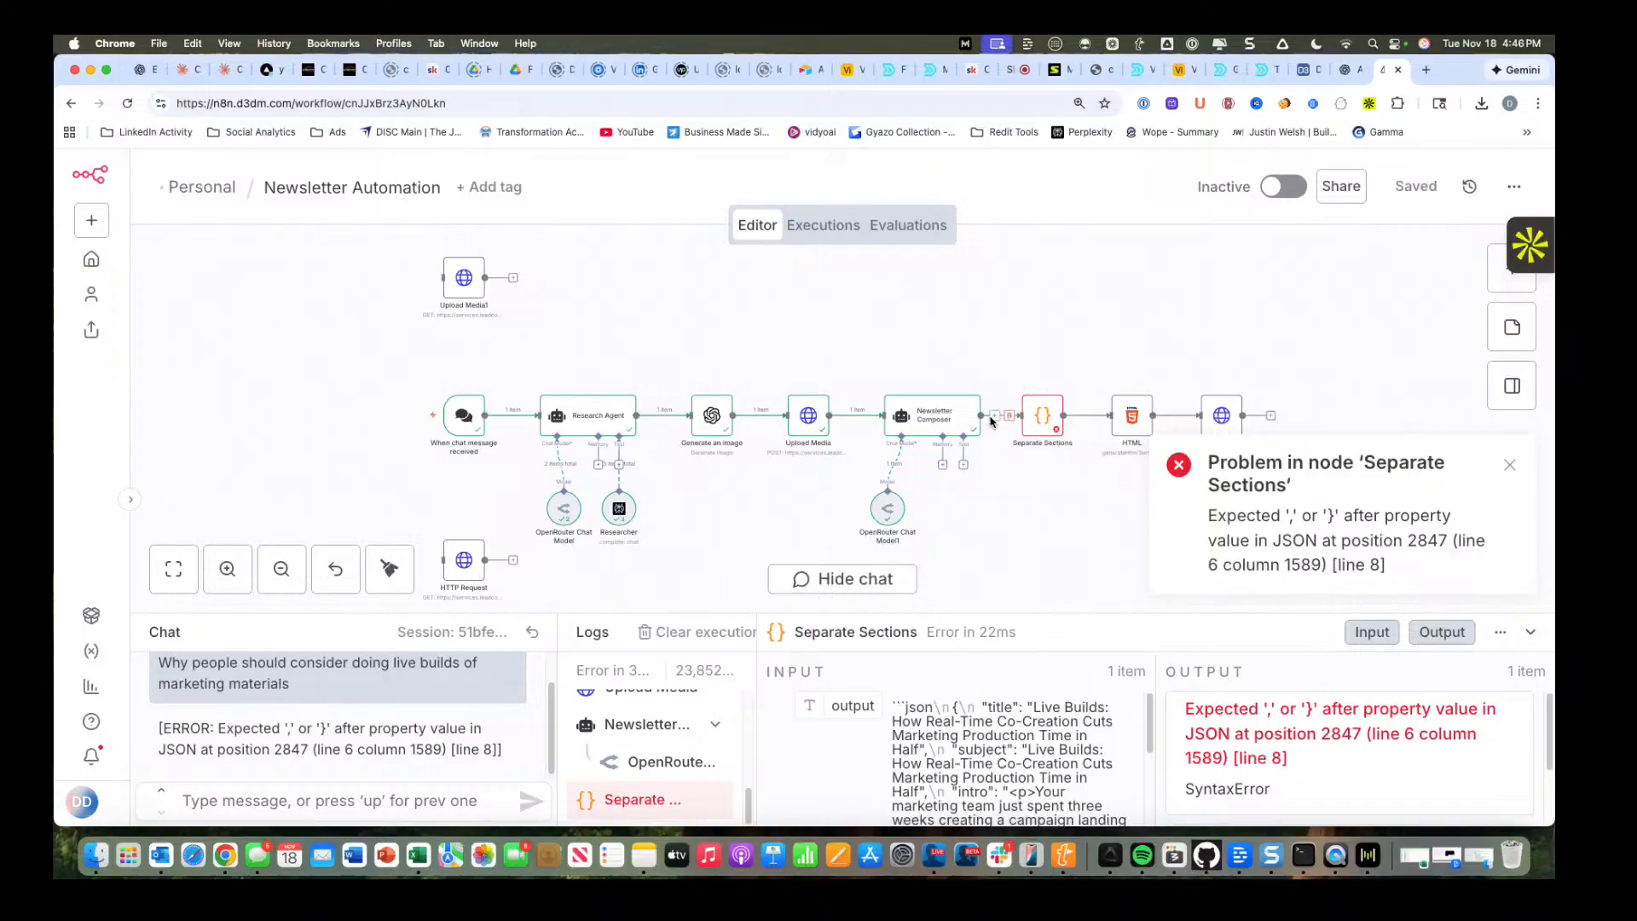
{"action": "double_click", "coordinate": [1037, 422]}
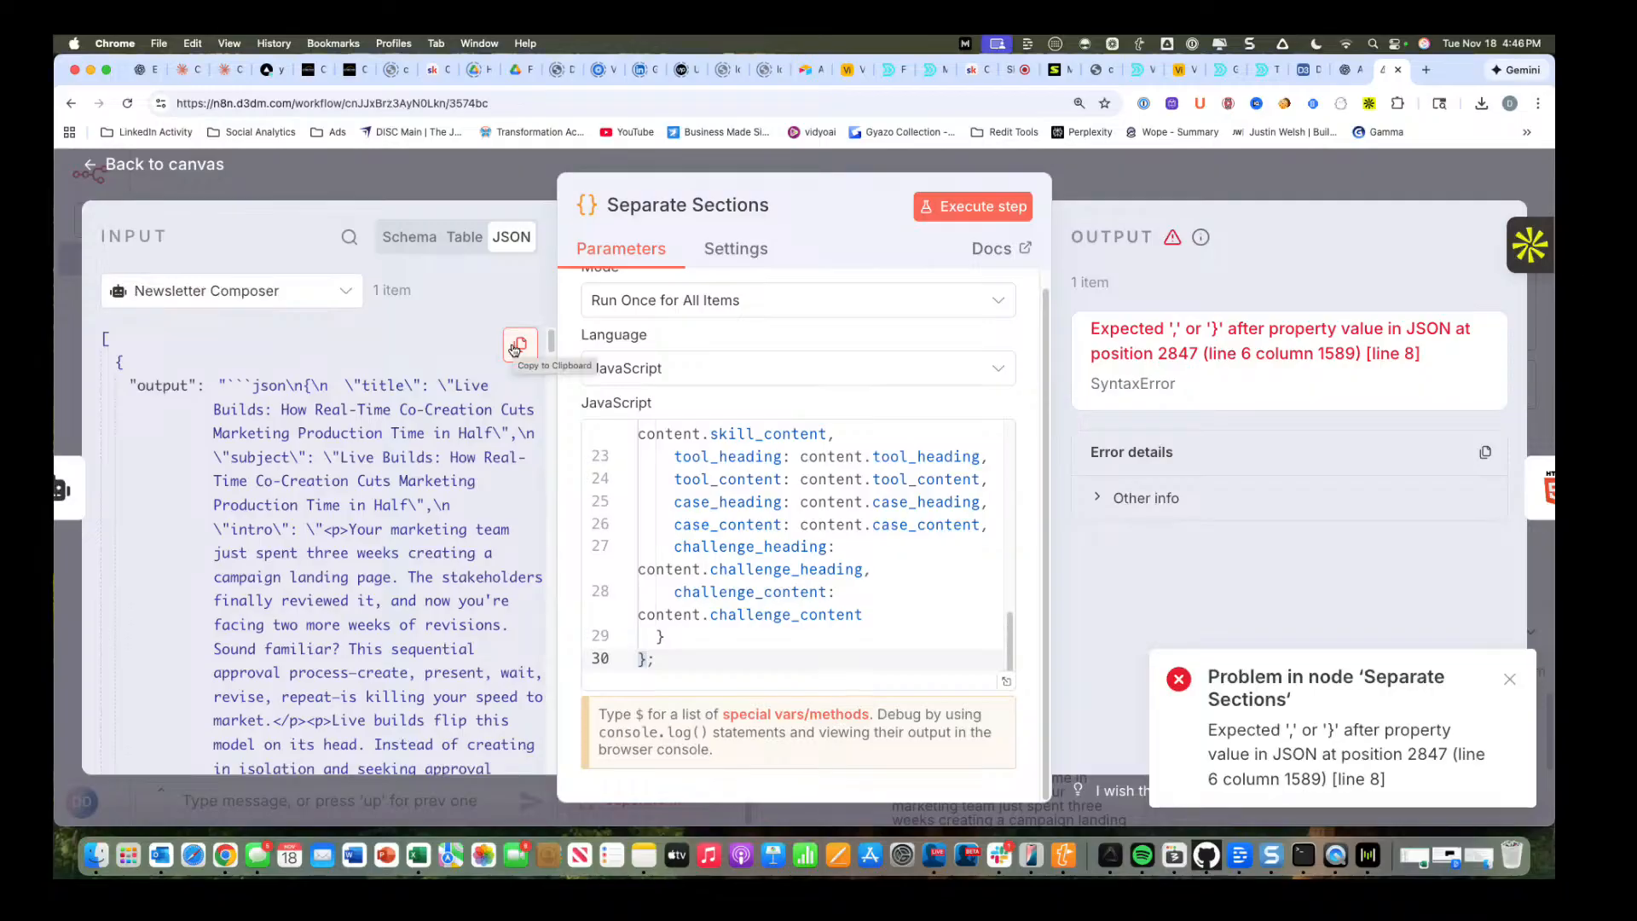
{"action": "left_click", "coordinate": [1484, 453]}
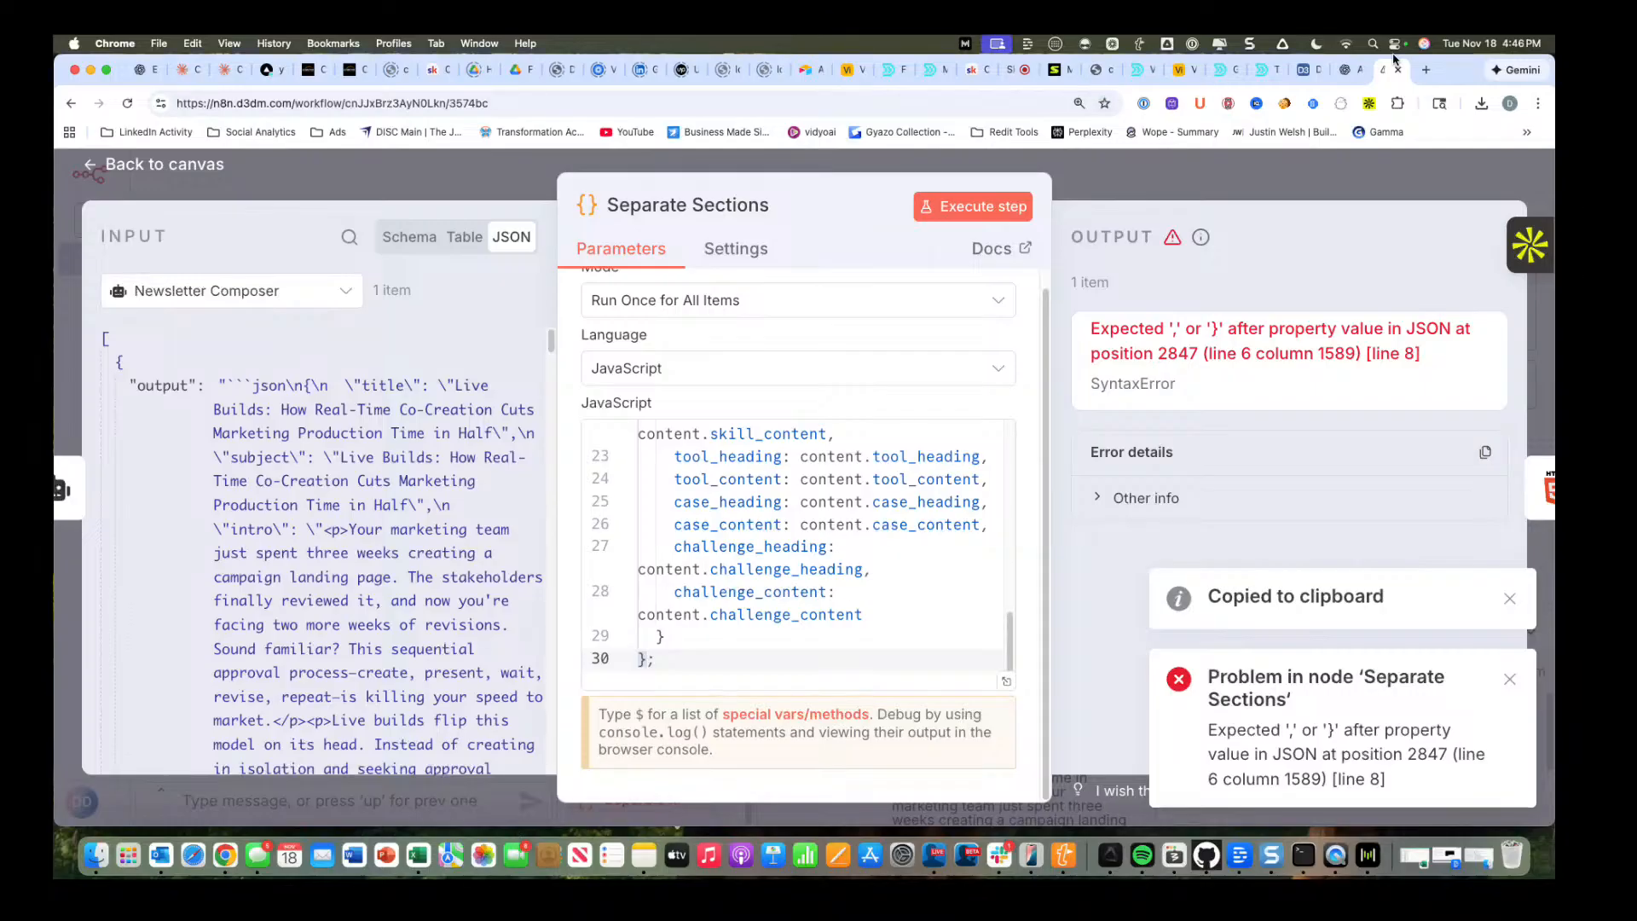
Open claude.ai in a new browser tab.
{"action": "left_click", "coordinate": [1429, 70]}
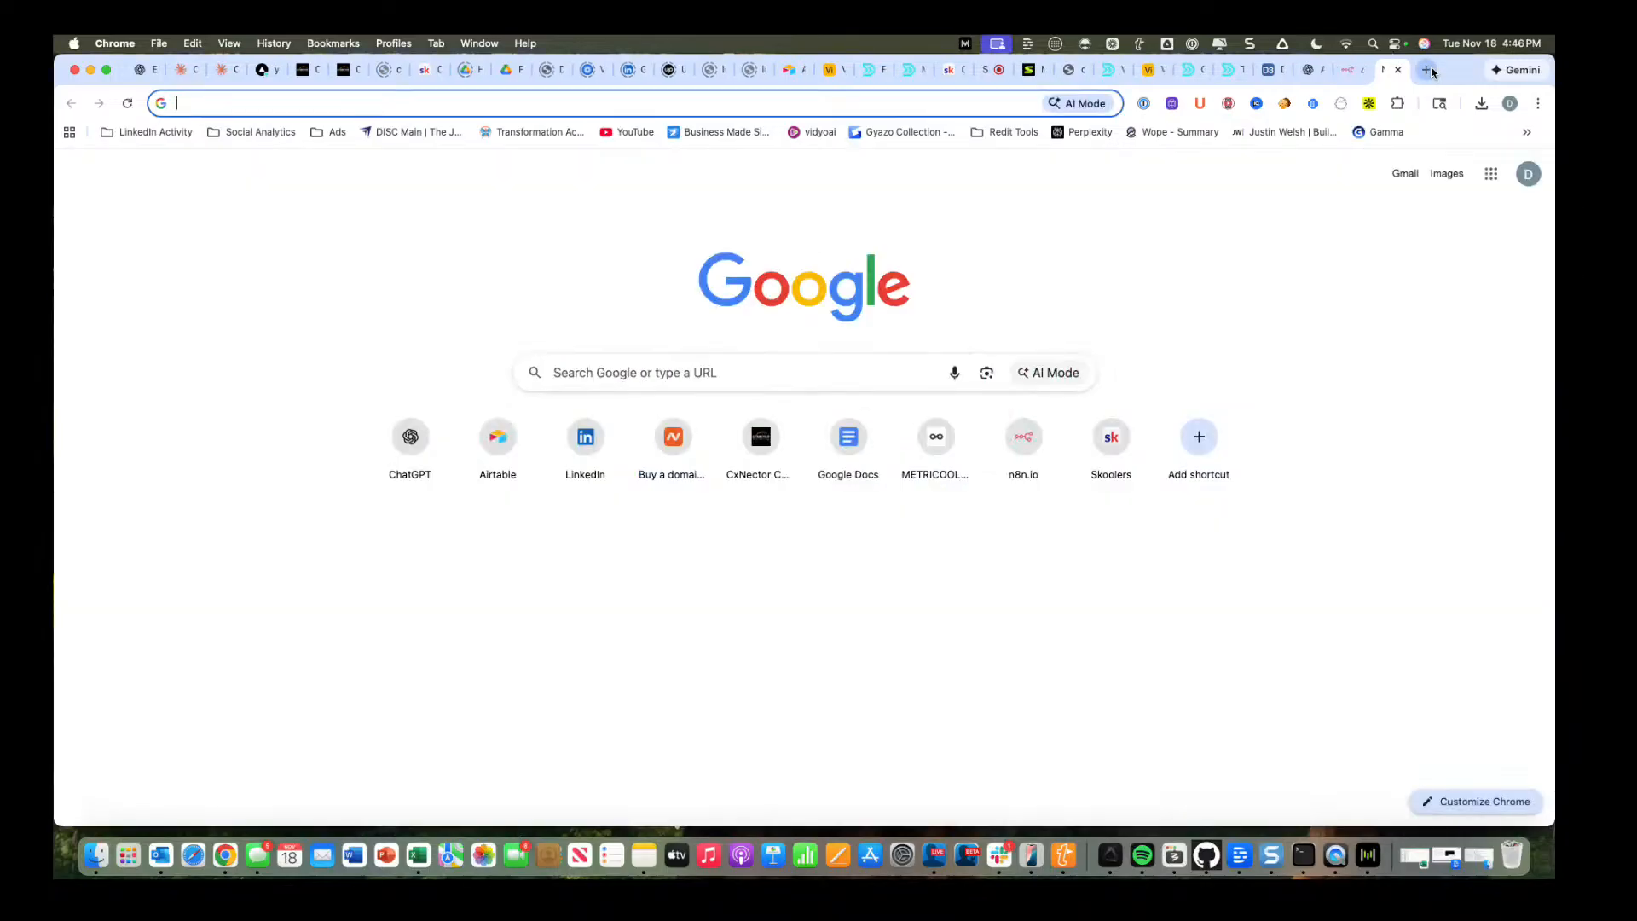
{"action": "type", "text": "claude.ai"}
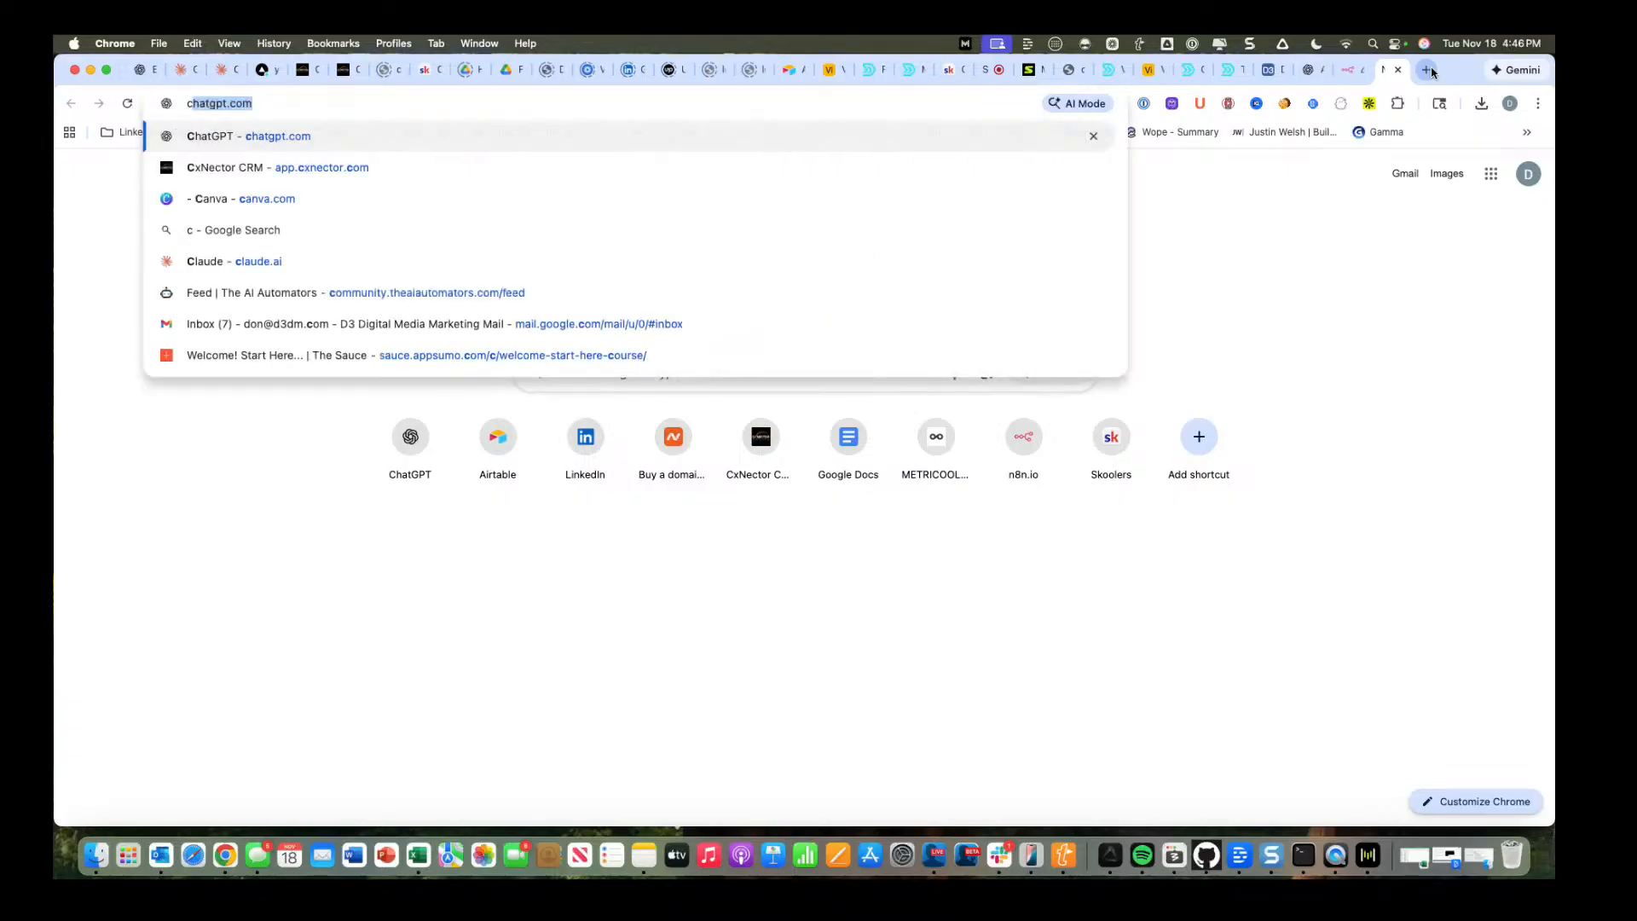
{"action": "key", "text": "Return"}
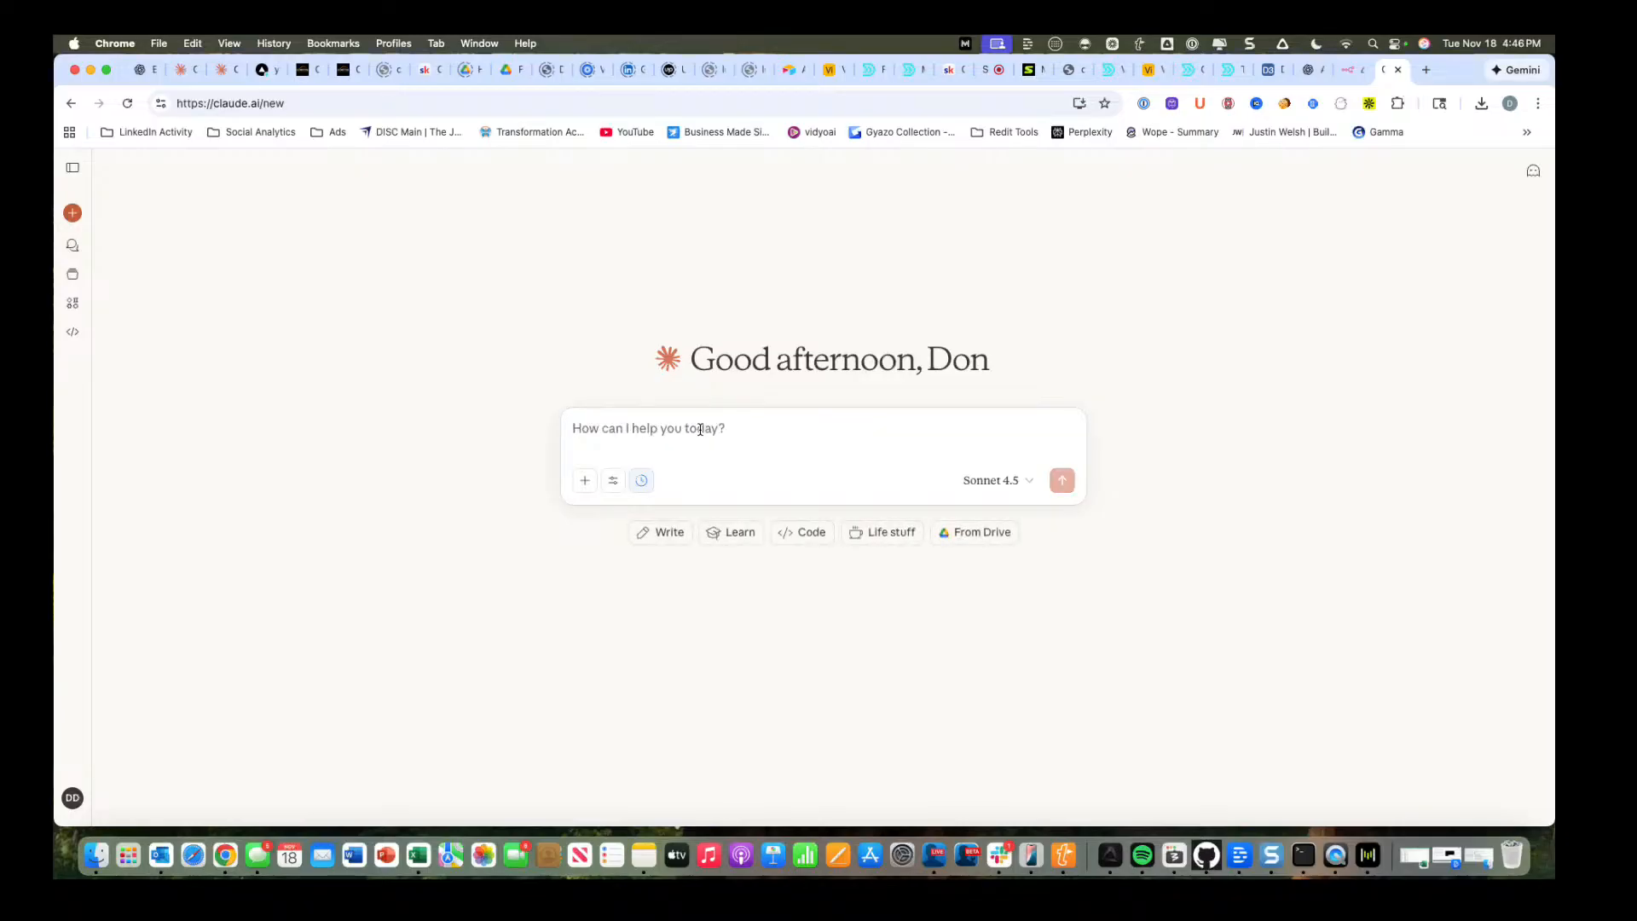
{"action": "type", "text": "H"}
{"action": "key", "text": "BackSpace"}
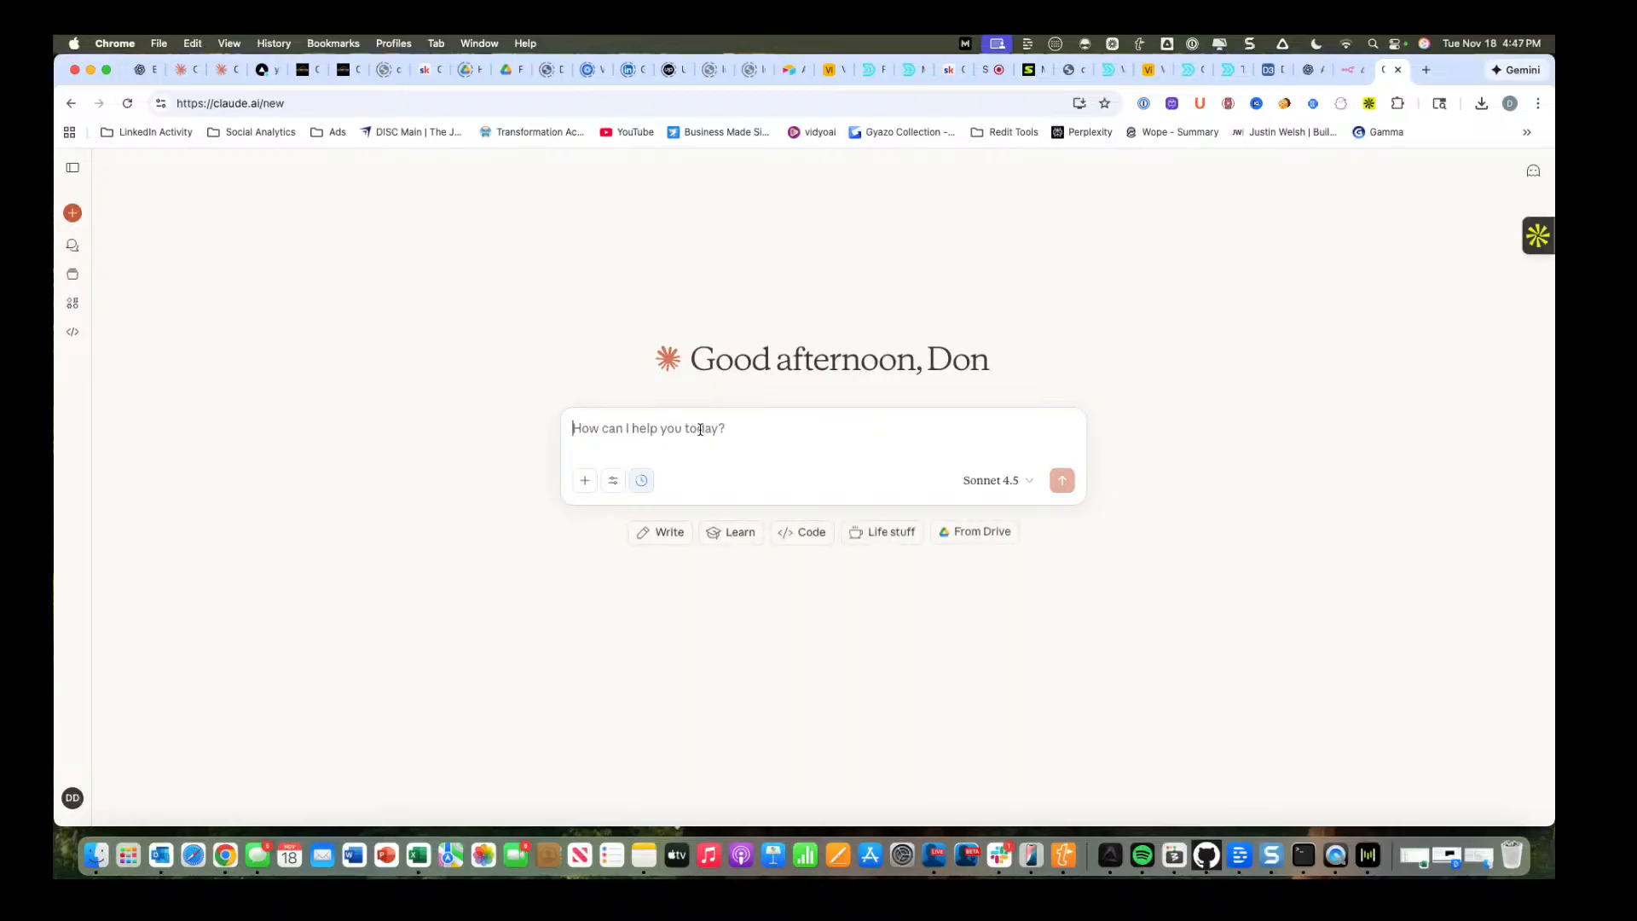
{"action": "type", "text": "I"}
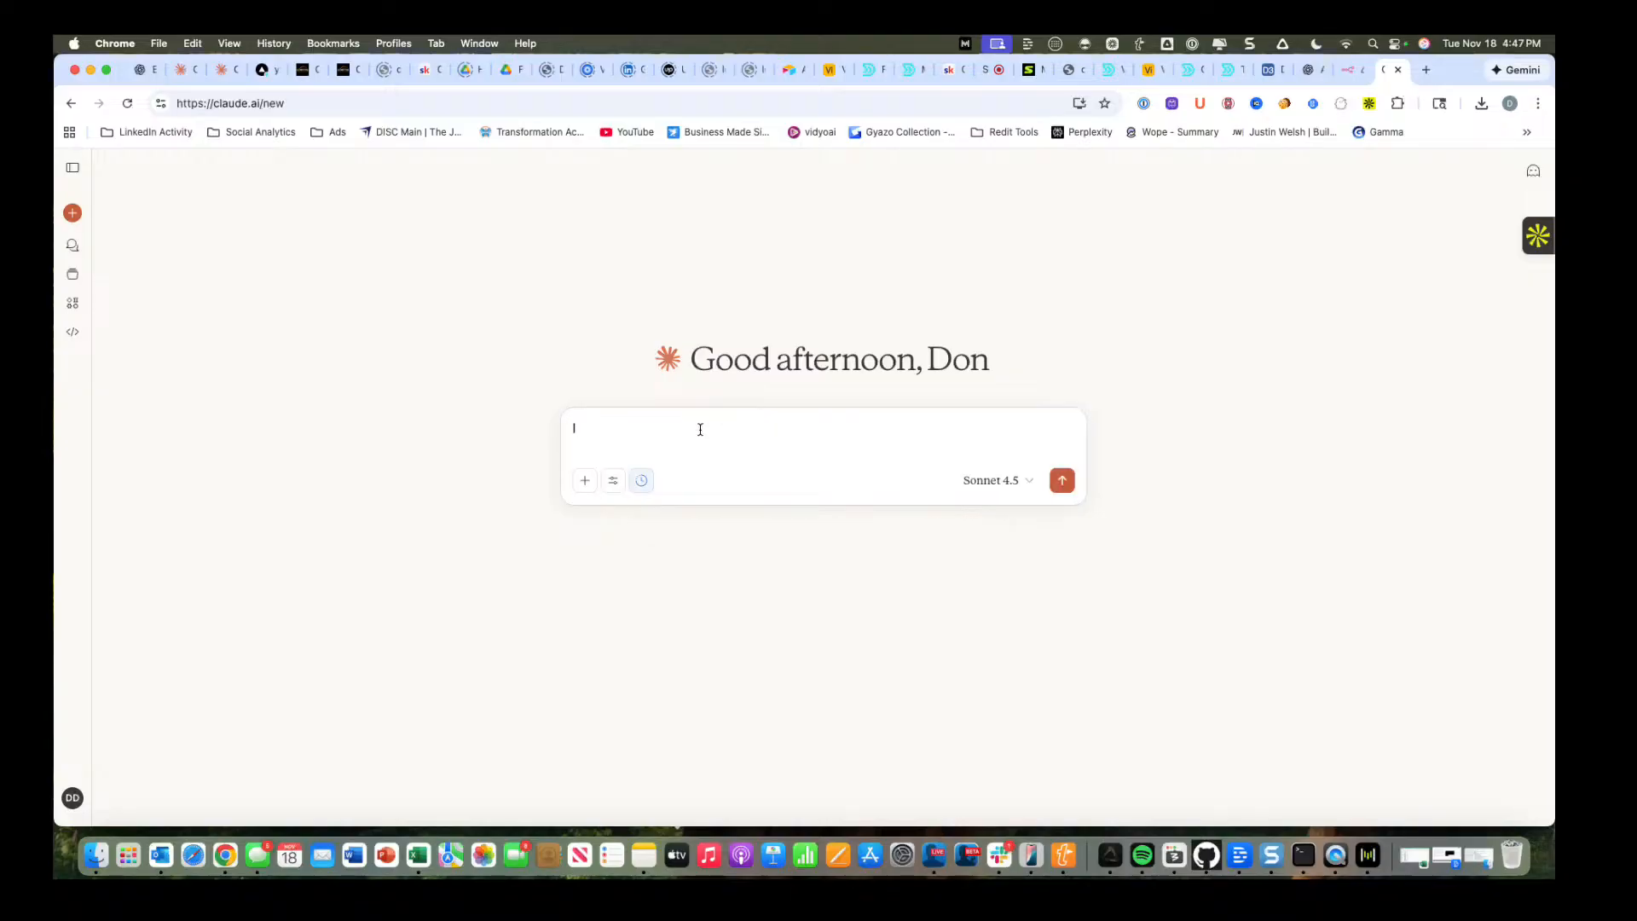
{"action": "type", "text": "n running this au"}
{"action": "key", "text": "BackSpace"}
{"action": "key", "text": "BackSpace"}
{"action": "key", "text": "BackSpace"}
{"action": "key", "text": "BackSpace"}
{"action": "type", "text": "s automation I received "}
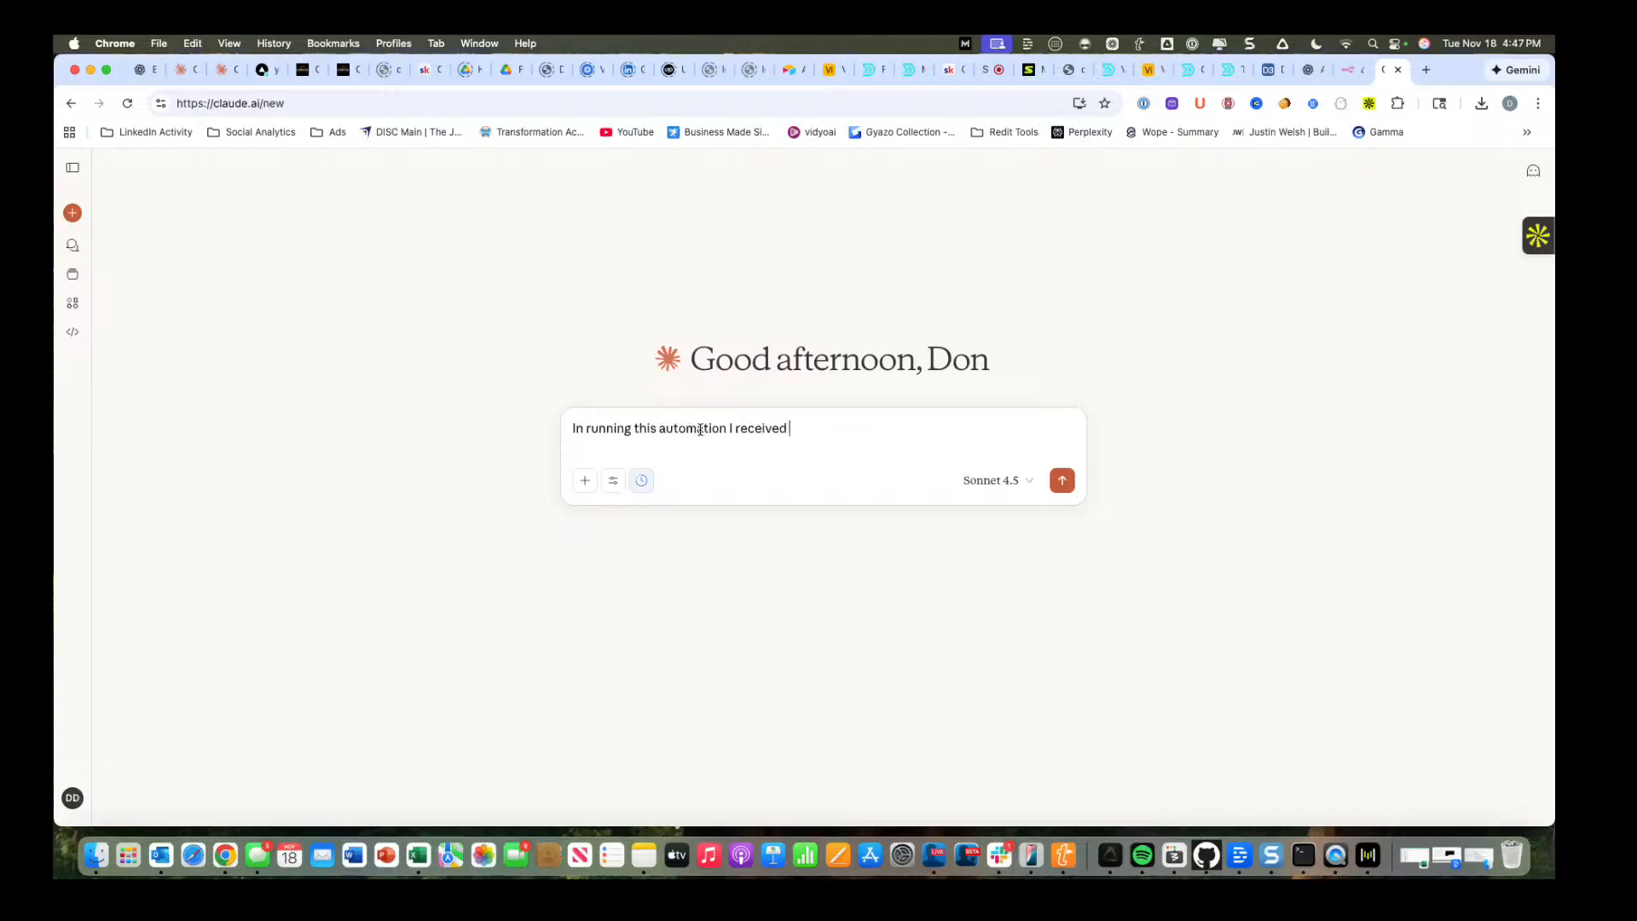
{"action": "type", "text": "this error can you help me troubl"}
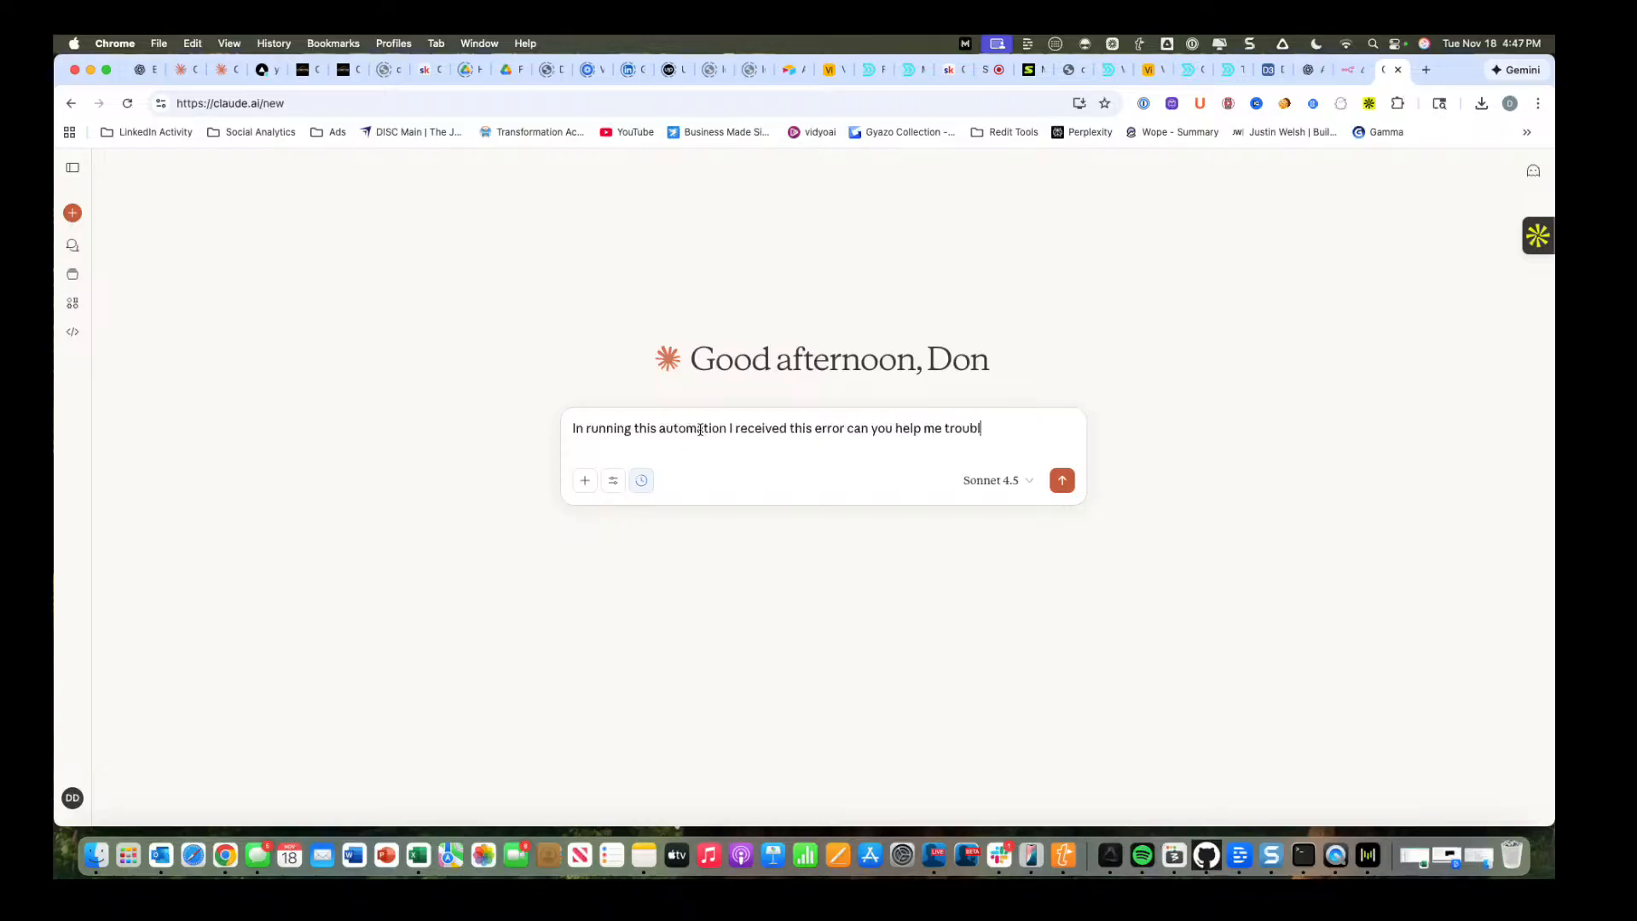
{"action": "type", "text": "eshoot"}
Open Claude Code and replace the leftover draft prompt with "I received an error running an automation".
{"action": "left_click", "coordinate": [73, 332]}
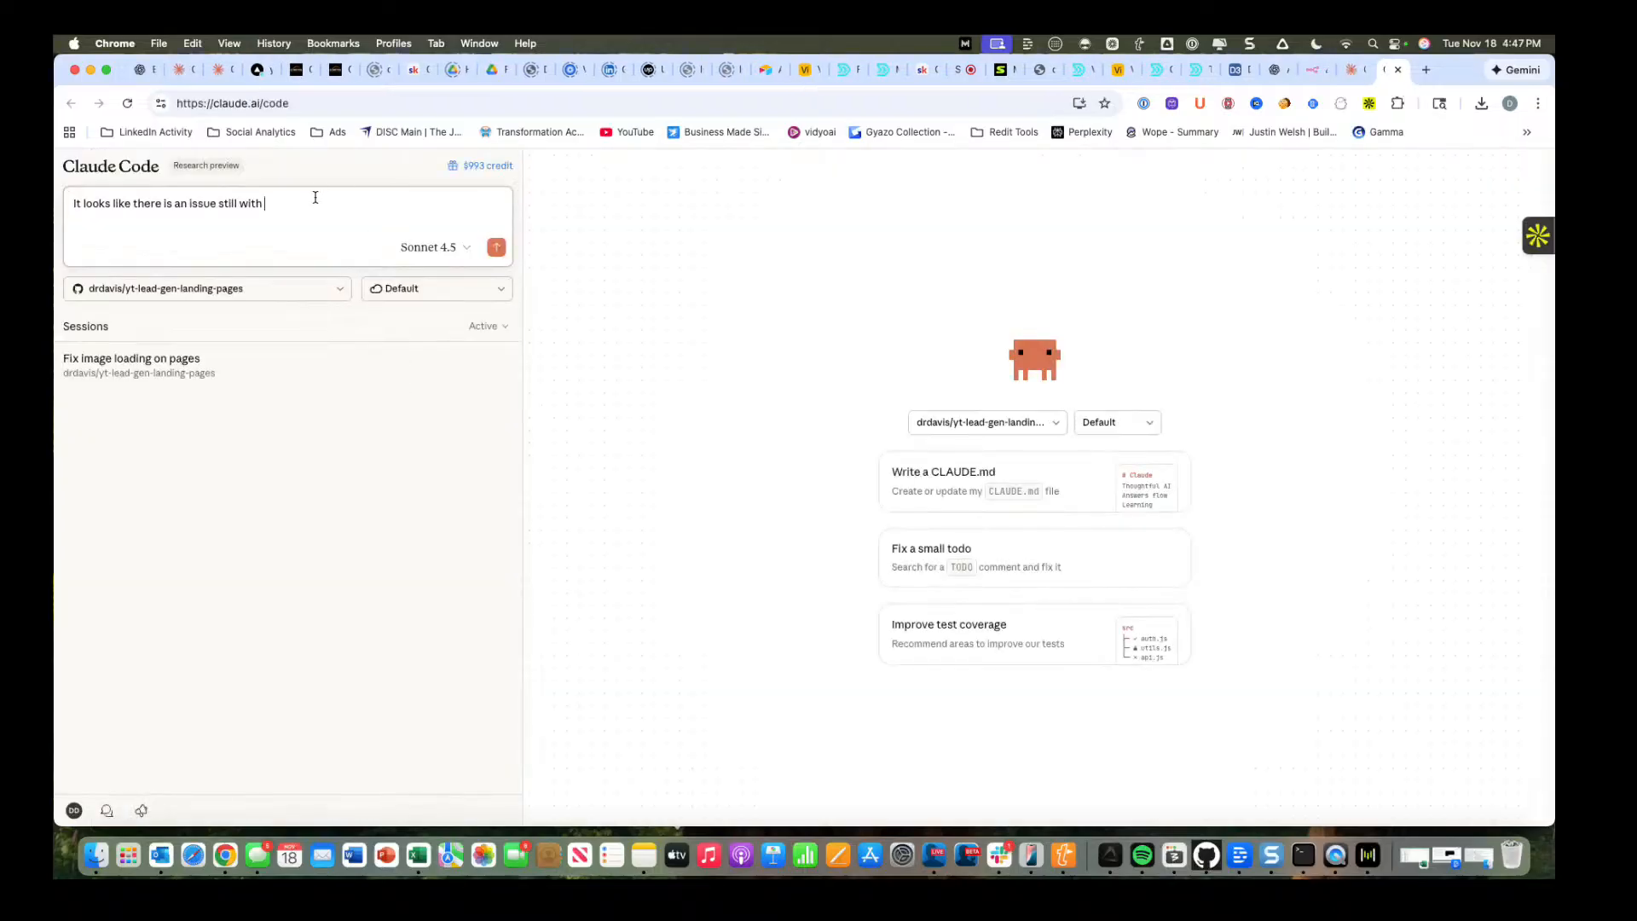
{"action": "left_click_drag", "start_coordinate": [314, 196], "coordinate": [69, 201]}
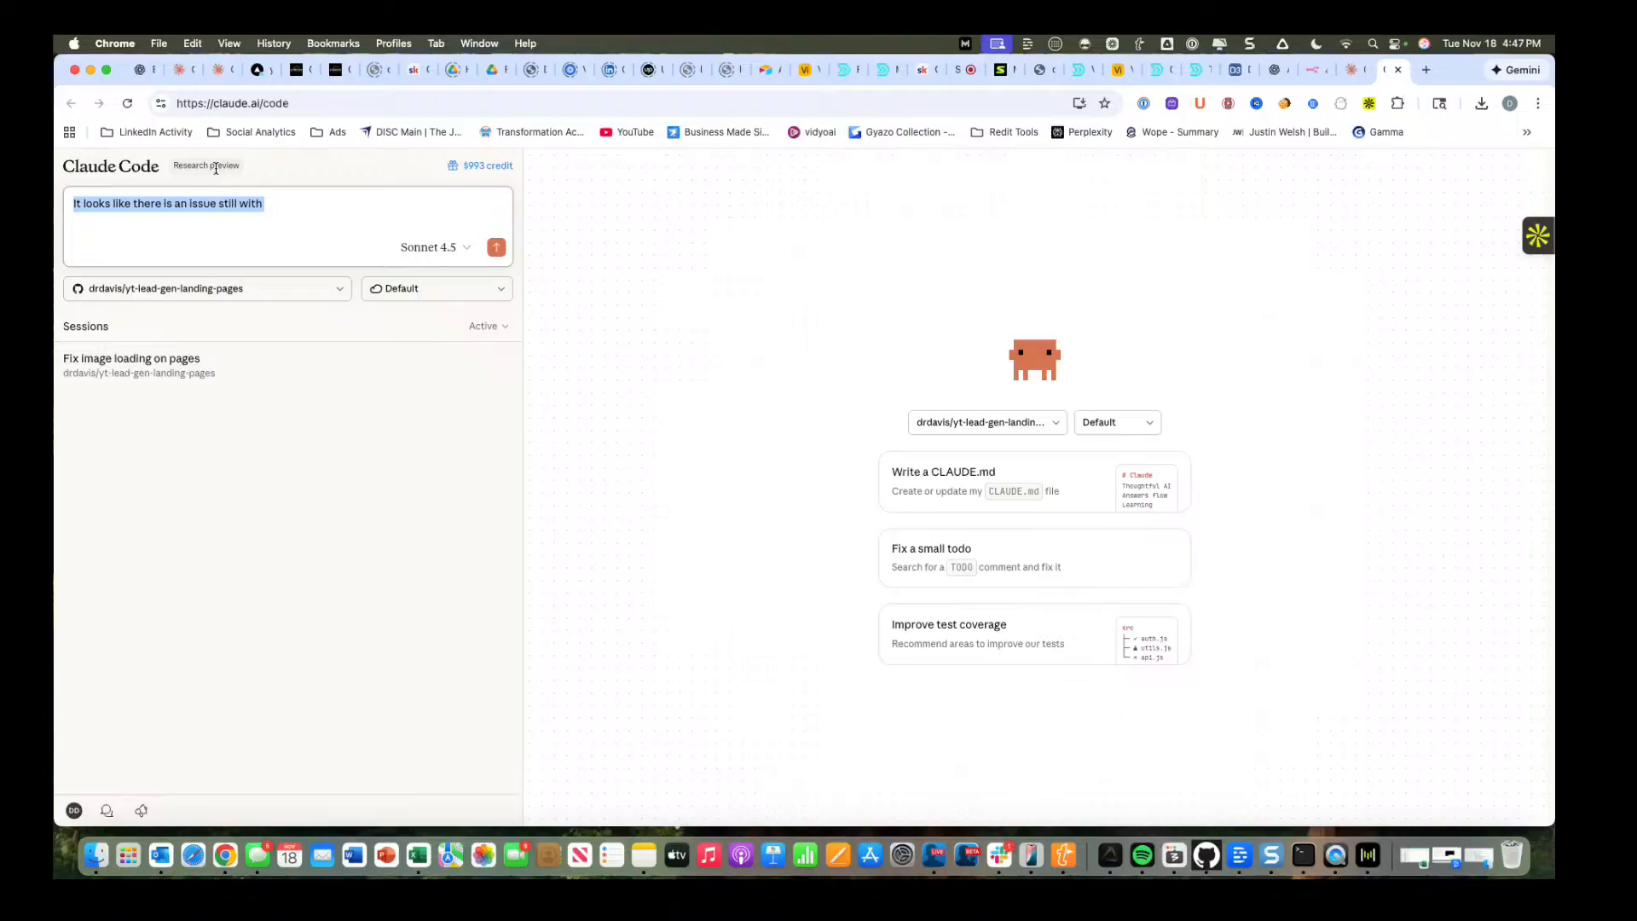
{"action": "key", "text": "BackSpace"}
{"action": "type", "text": "I r"}
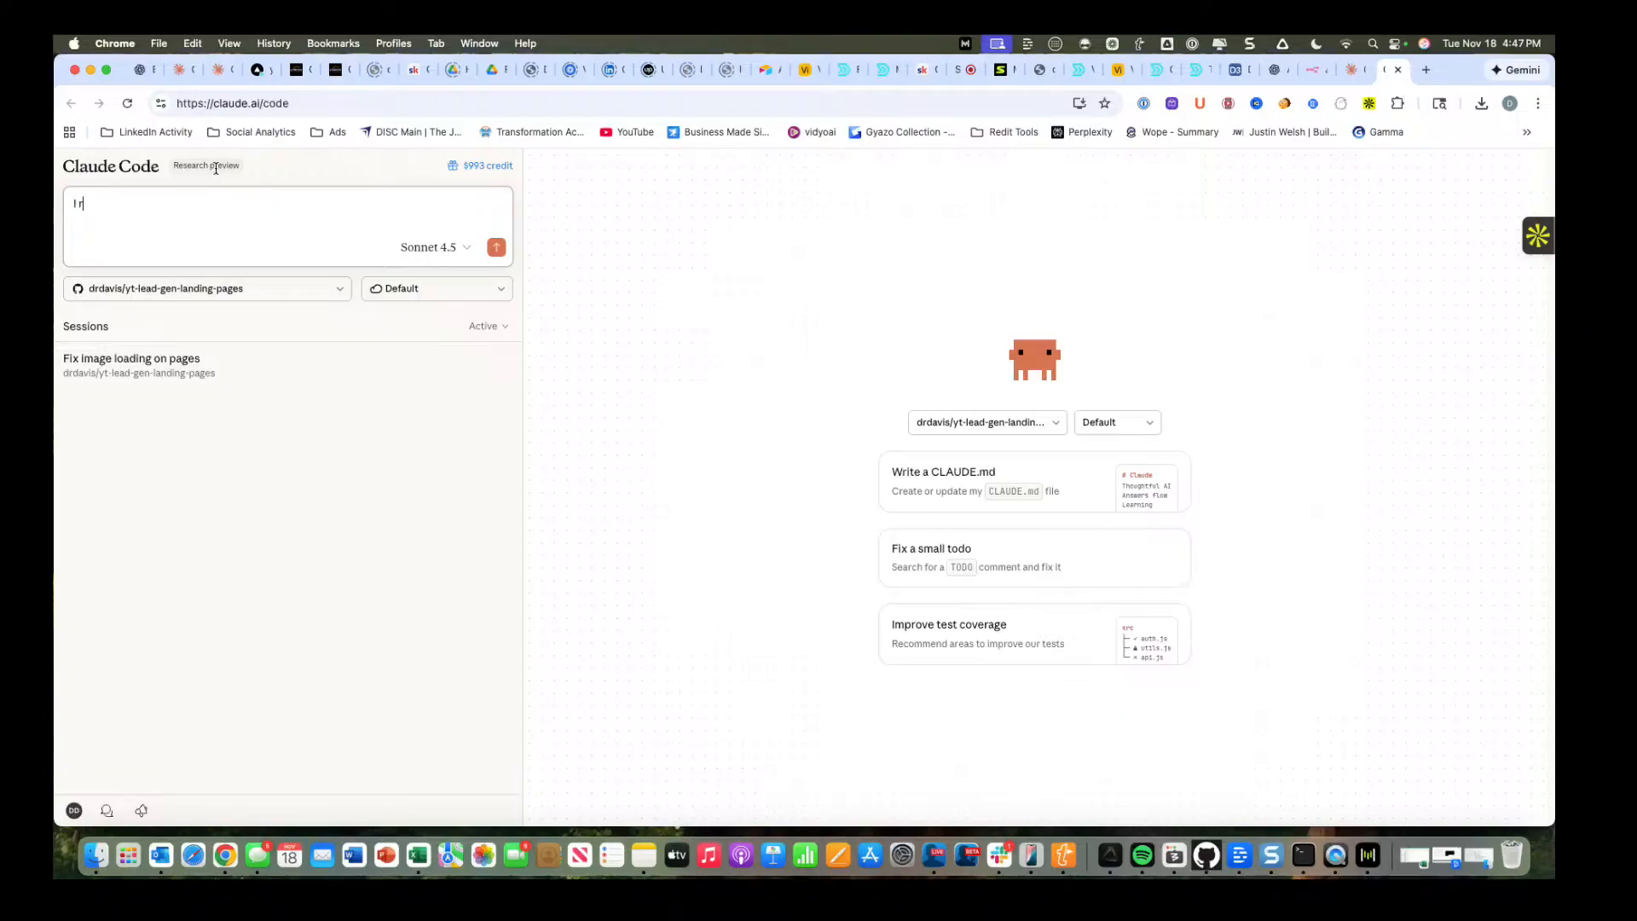
{"action": "type", "text": "eceved an"}
{"action": "key", "text": "BackSpace"}
{"action": "key", "text": "BackSpace"}
{"action": "key", "text": "BackSpace"}
{"action": "key", "text": "BackSpace"}
{"action": "key", "text": "BackSpace"}
{"action": "type", "text": "i"}
{"action": "key", "text": "alt+BackSpace"}
{"action": "type", "text": "received an error running an automation"}
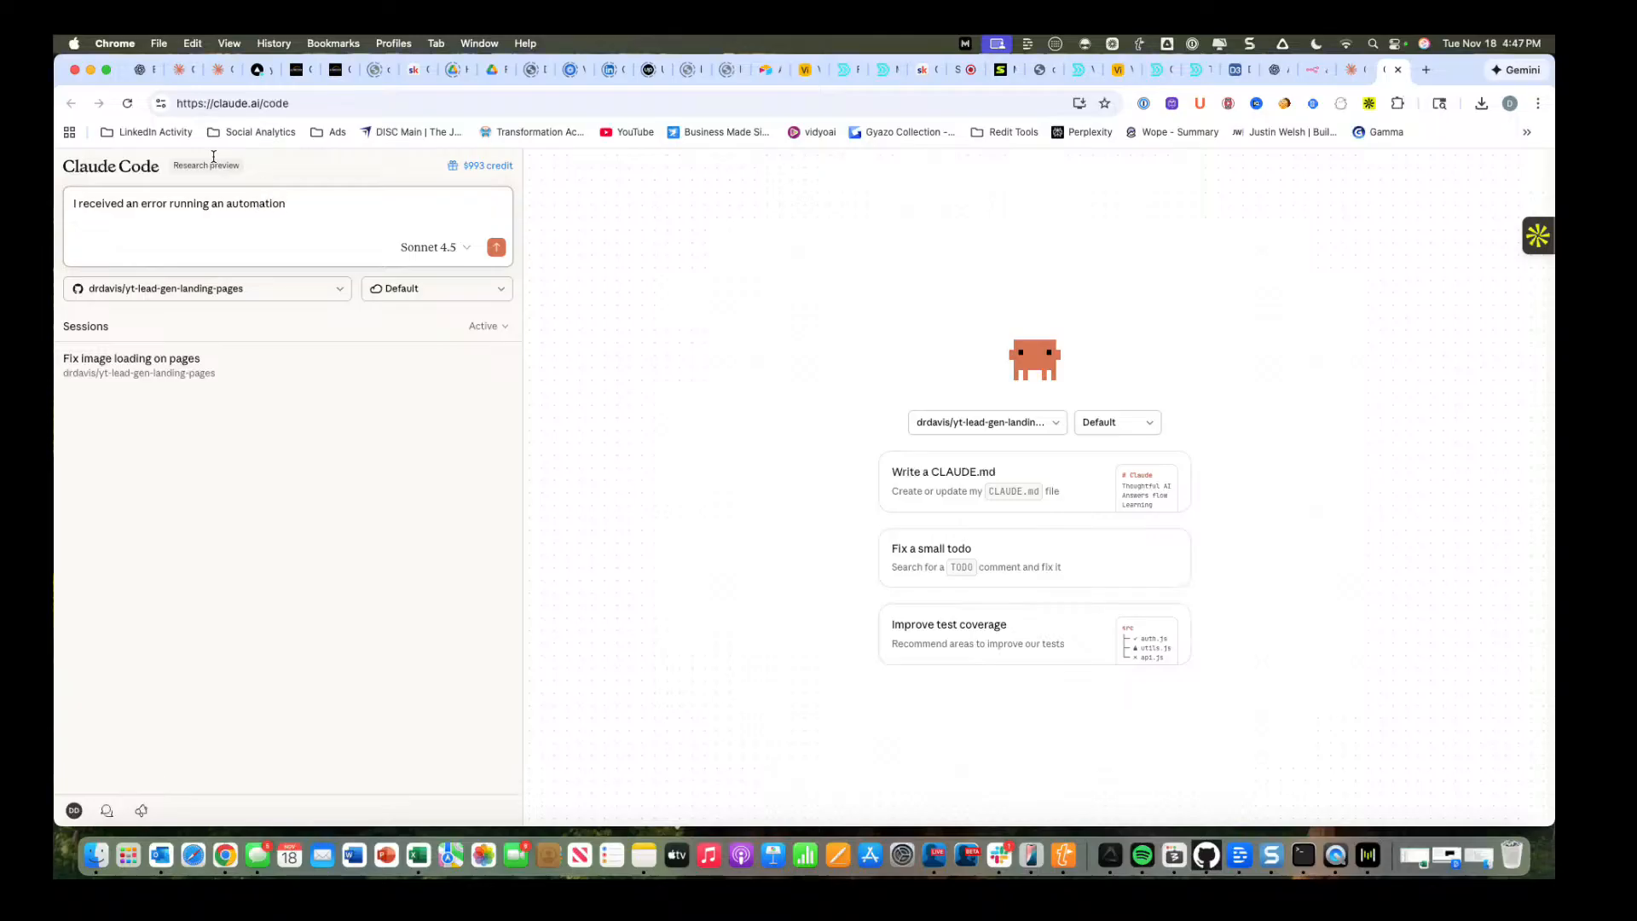
Select the claude-with-love repository and extend the prompt with "focused on writing newsletters".
{"action": "left_click", "coordinate": [345, 288]}
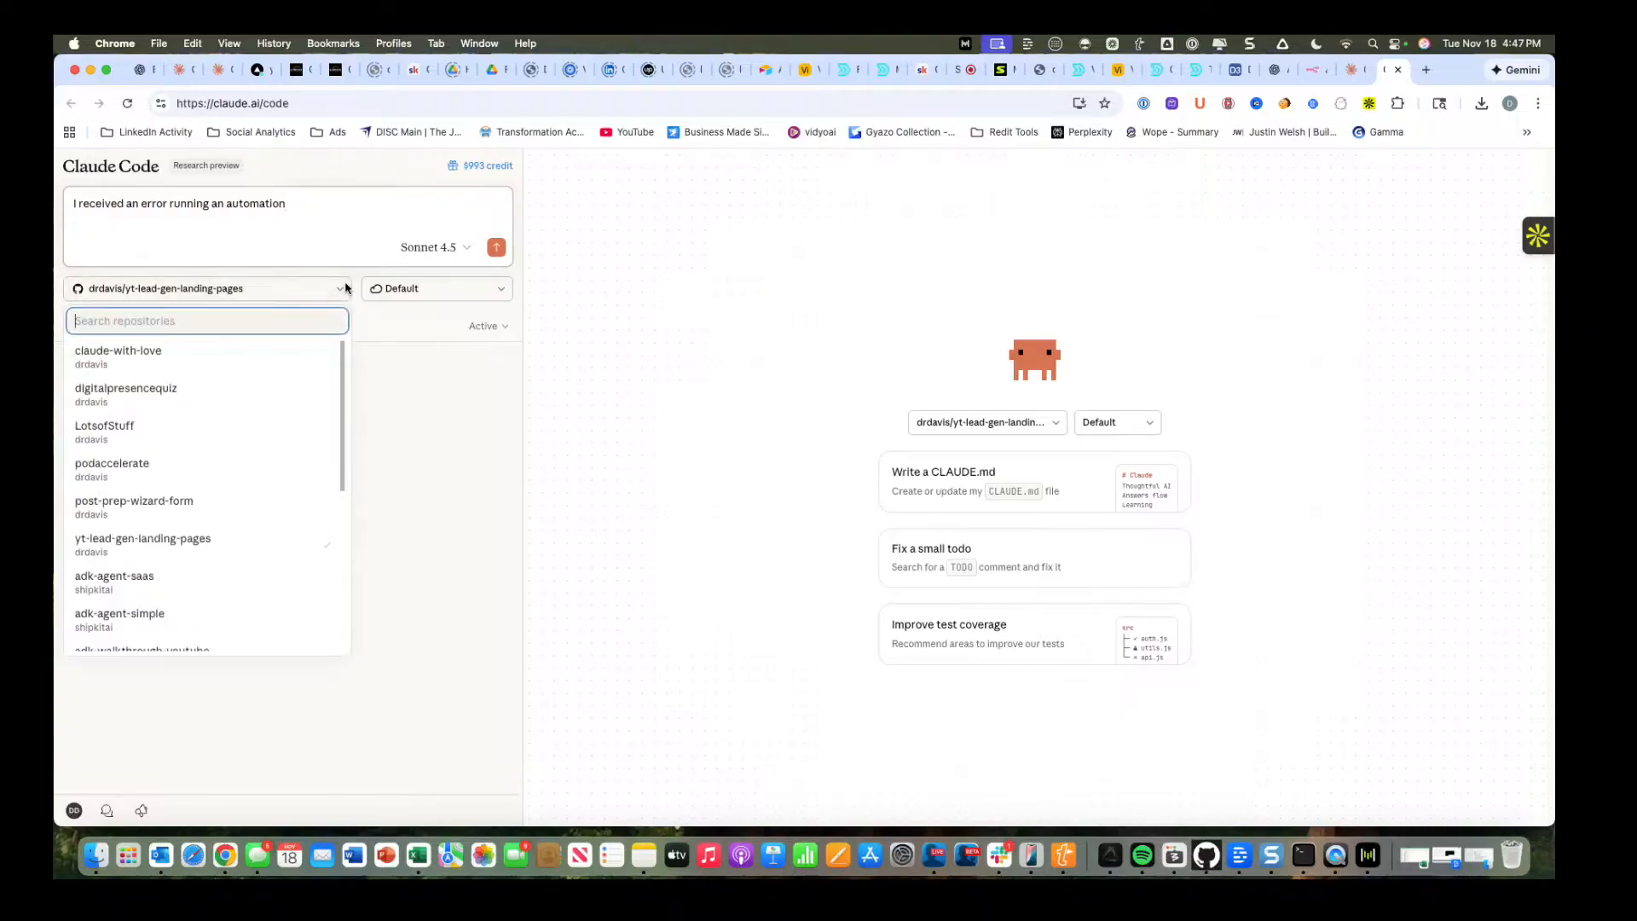
{"action": "left_click", "coordinate": [311, 357]}
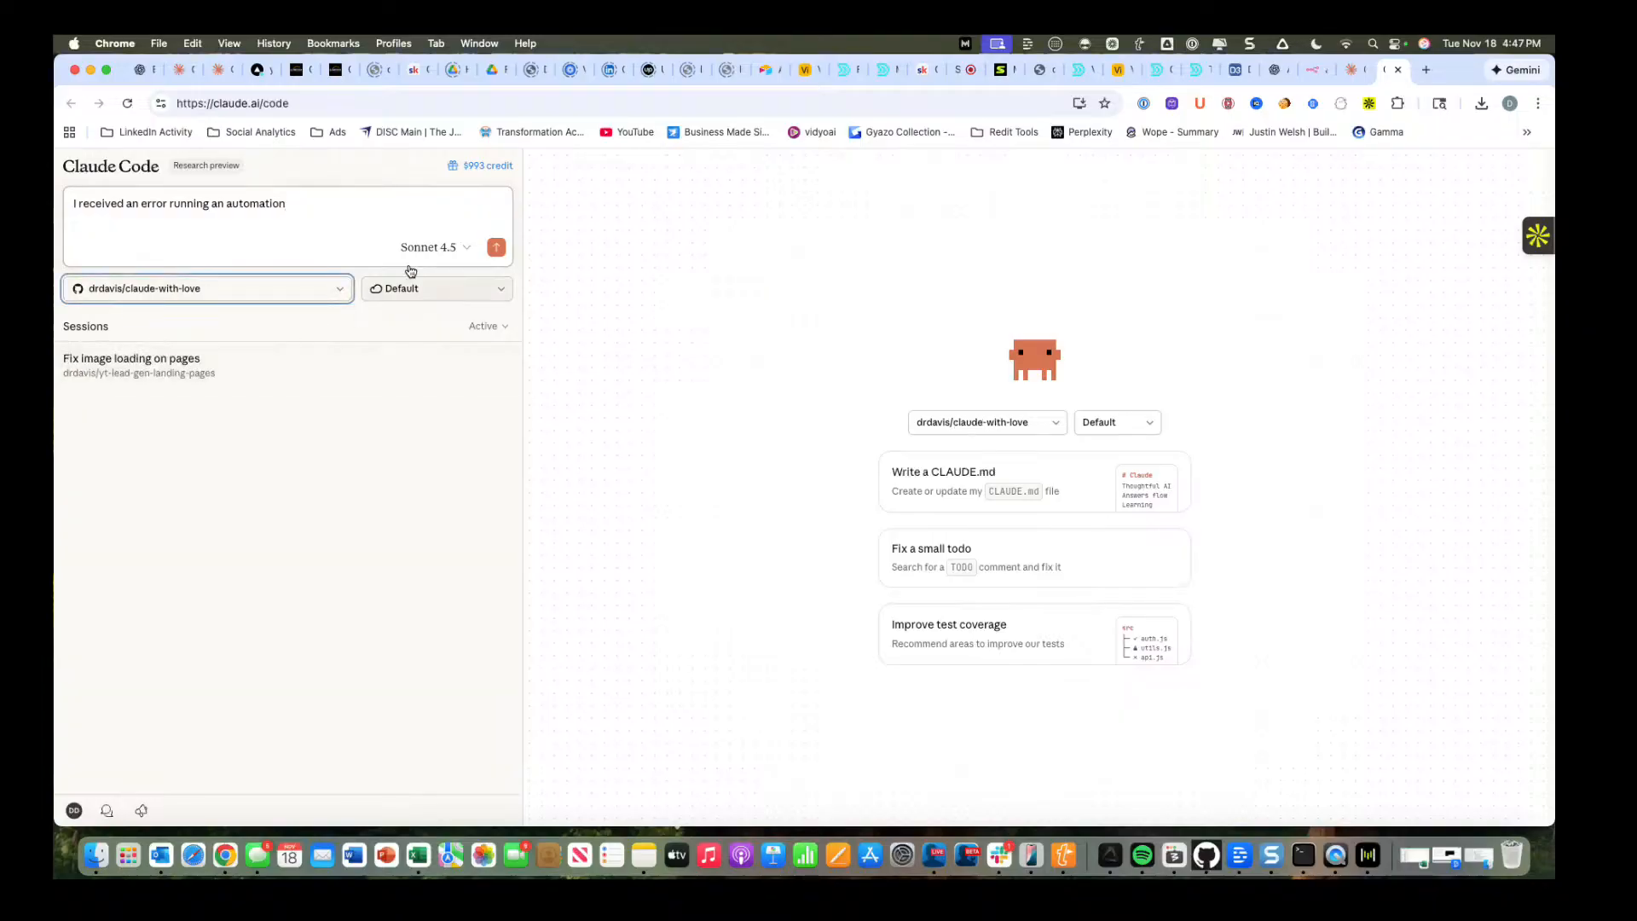
{"action": "left_click", "coordinate": [423, 209]}
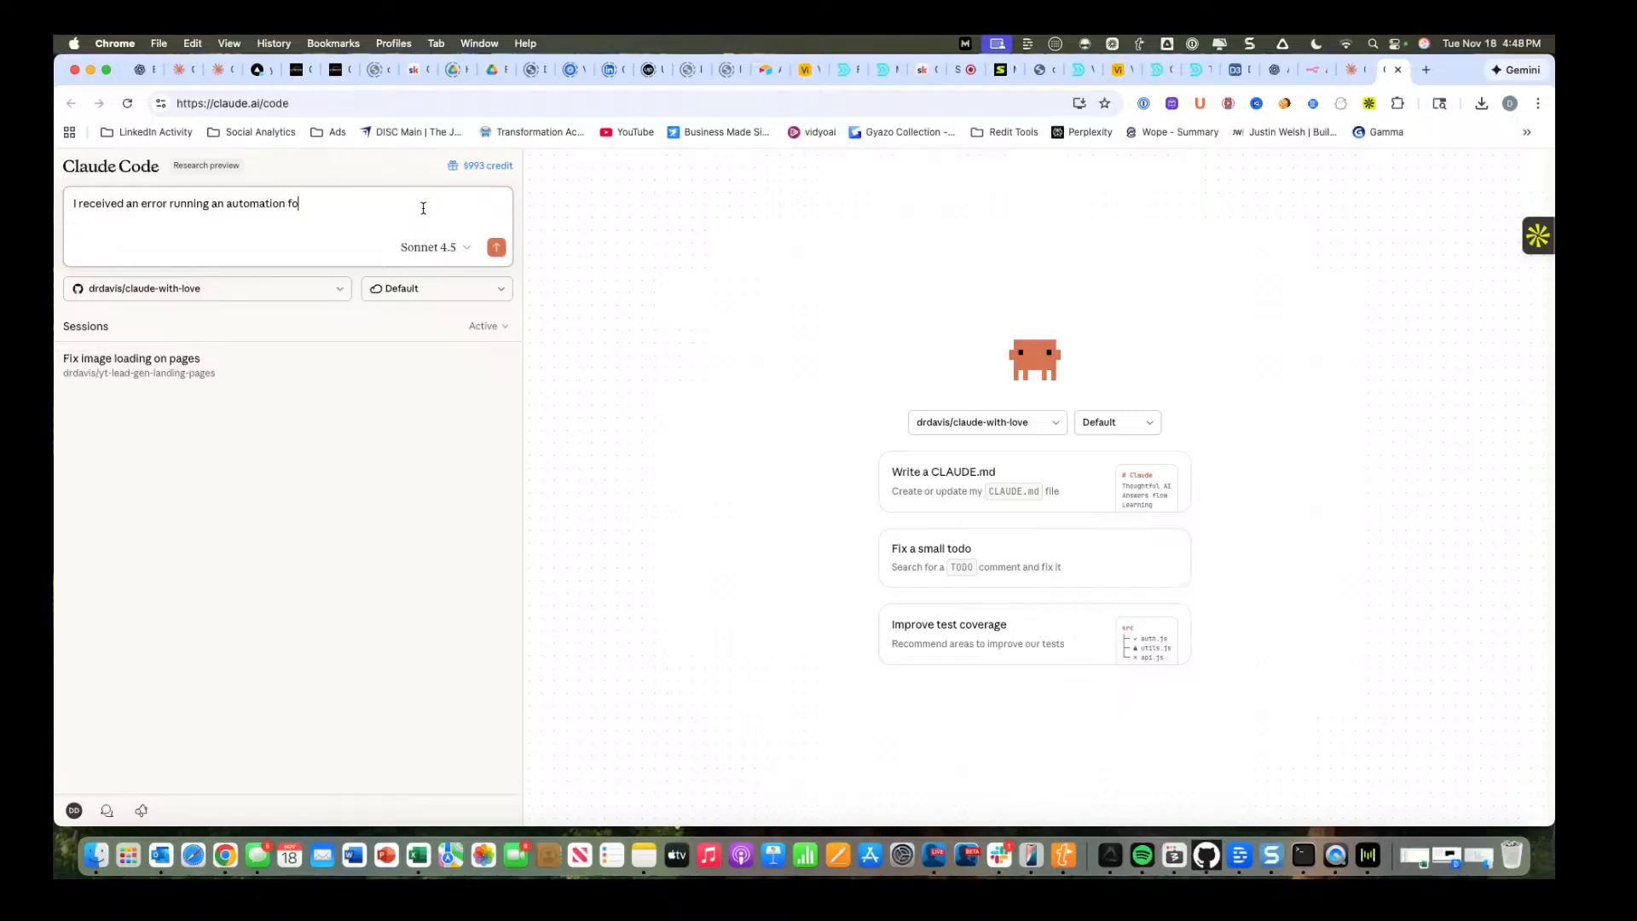
{"action": "type", "text": "cused on lwwriting newsletters"}
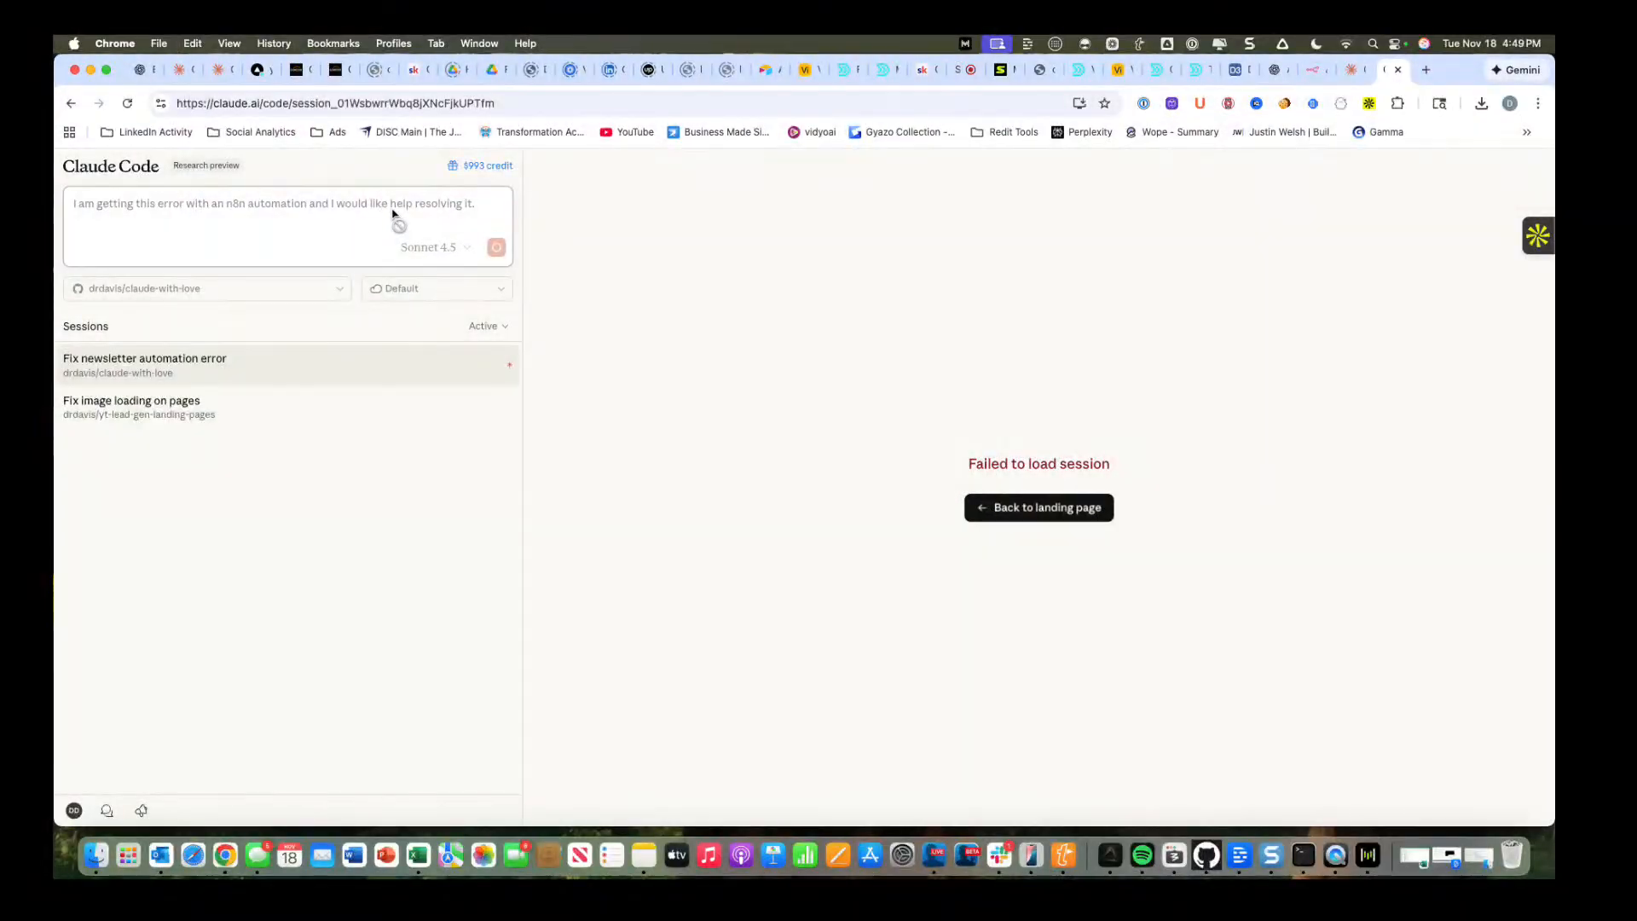
Submit "I am getting this error with an n8n automation and I would like help resolving it." and reply with the copied error details.
{"action": "key", "text": "Return"}
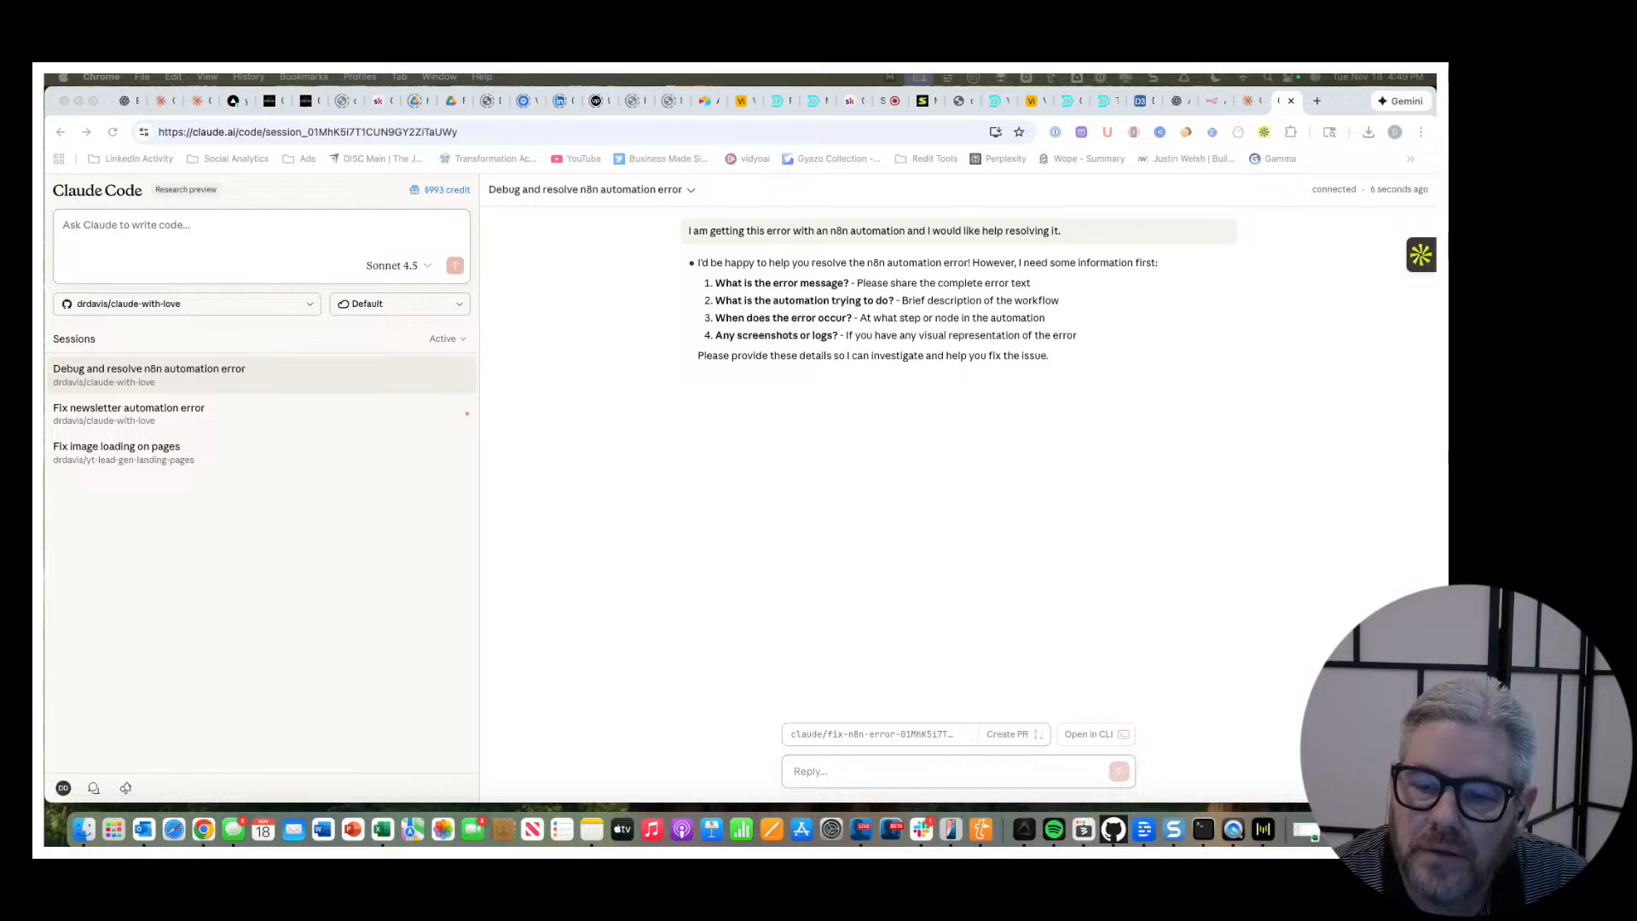
{"action": "left_click", "coordinate": [850, 771]}
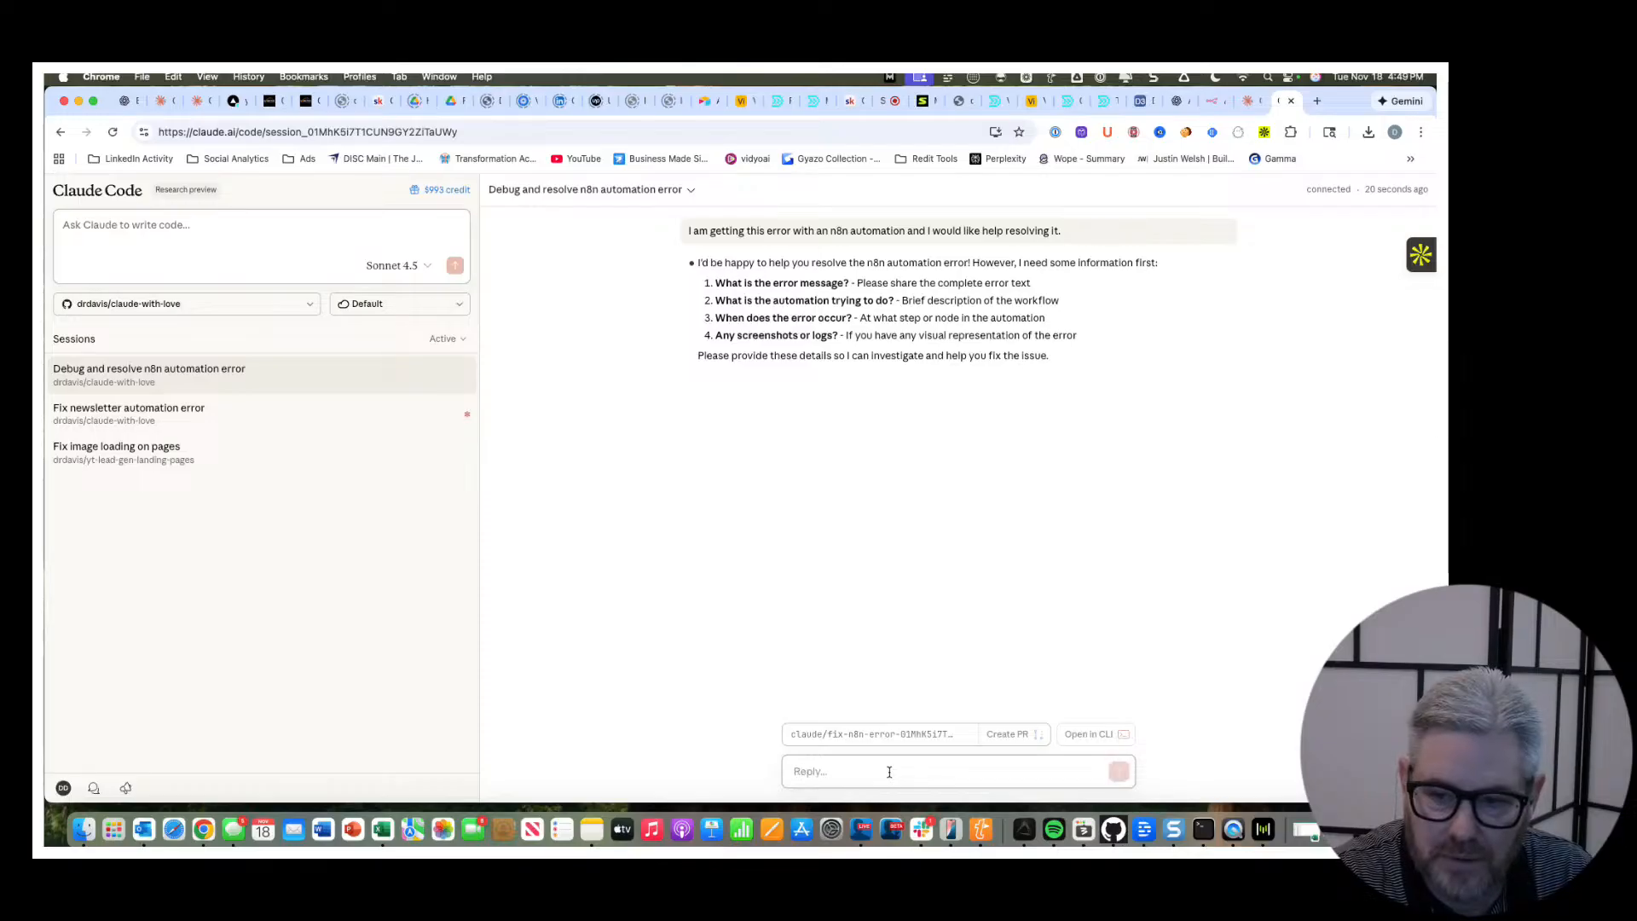
{"action": "key", "text": "super+v"}
{"action": "key", "text": "Return"}
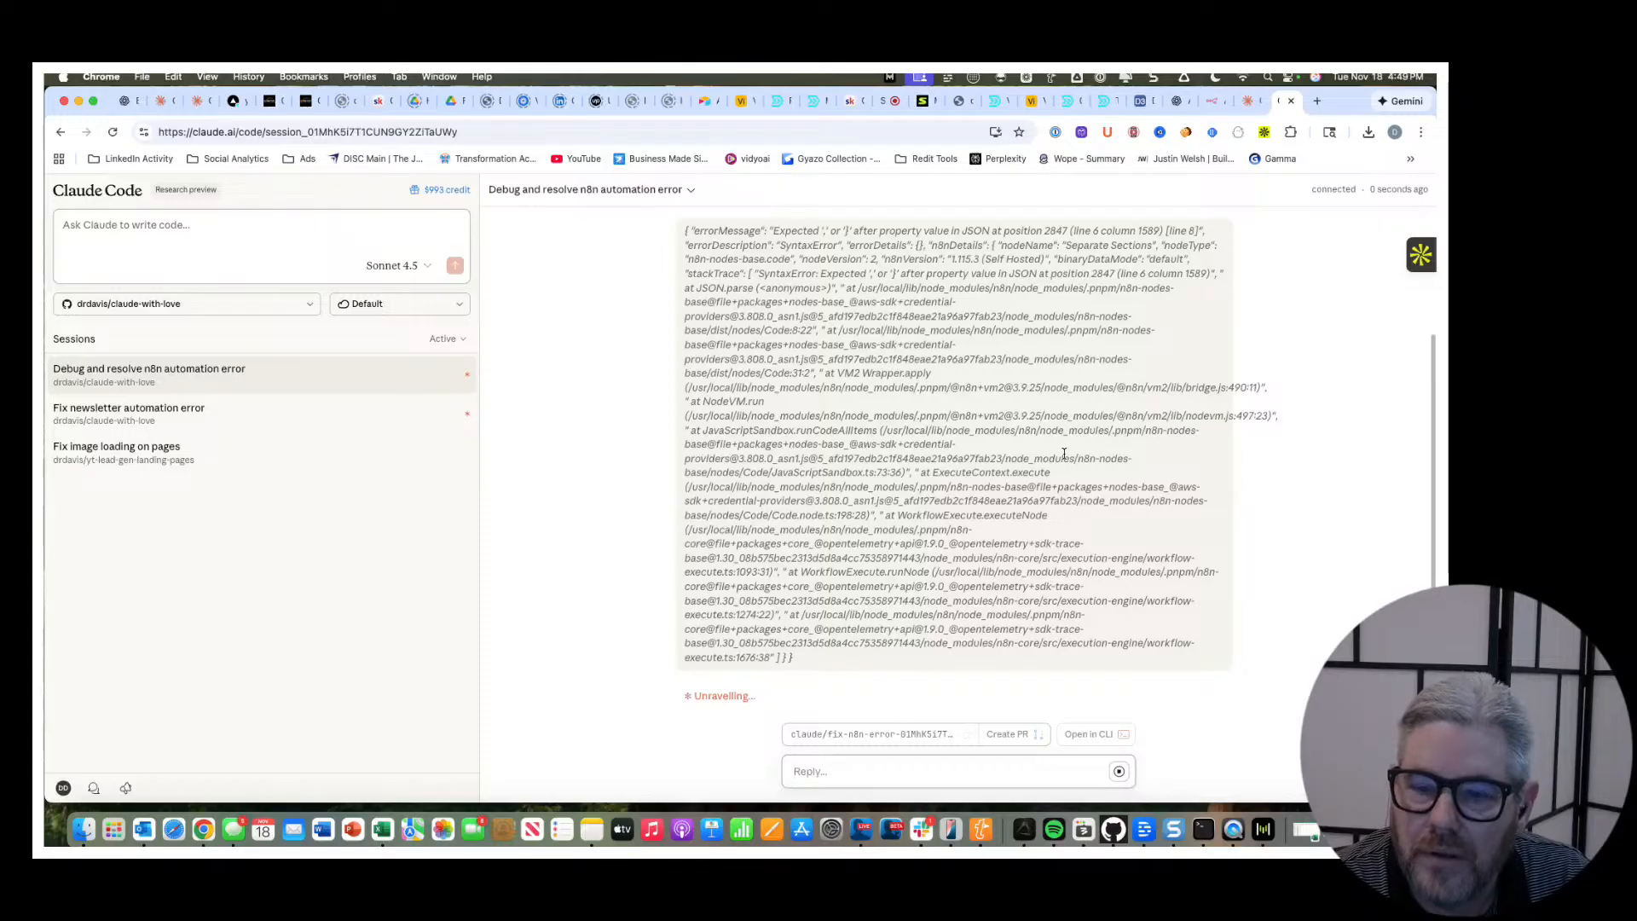
Return to n8n, review the JavaScript in the Separate Sections node from its beginning, and go back to the workflow canvas.
{"action": "left_click", "coordinate": [1213, 100]}
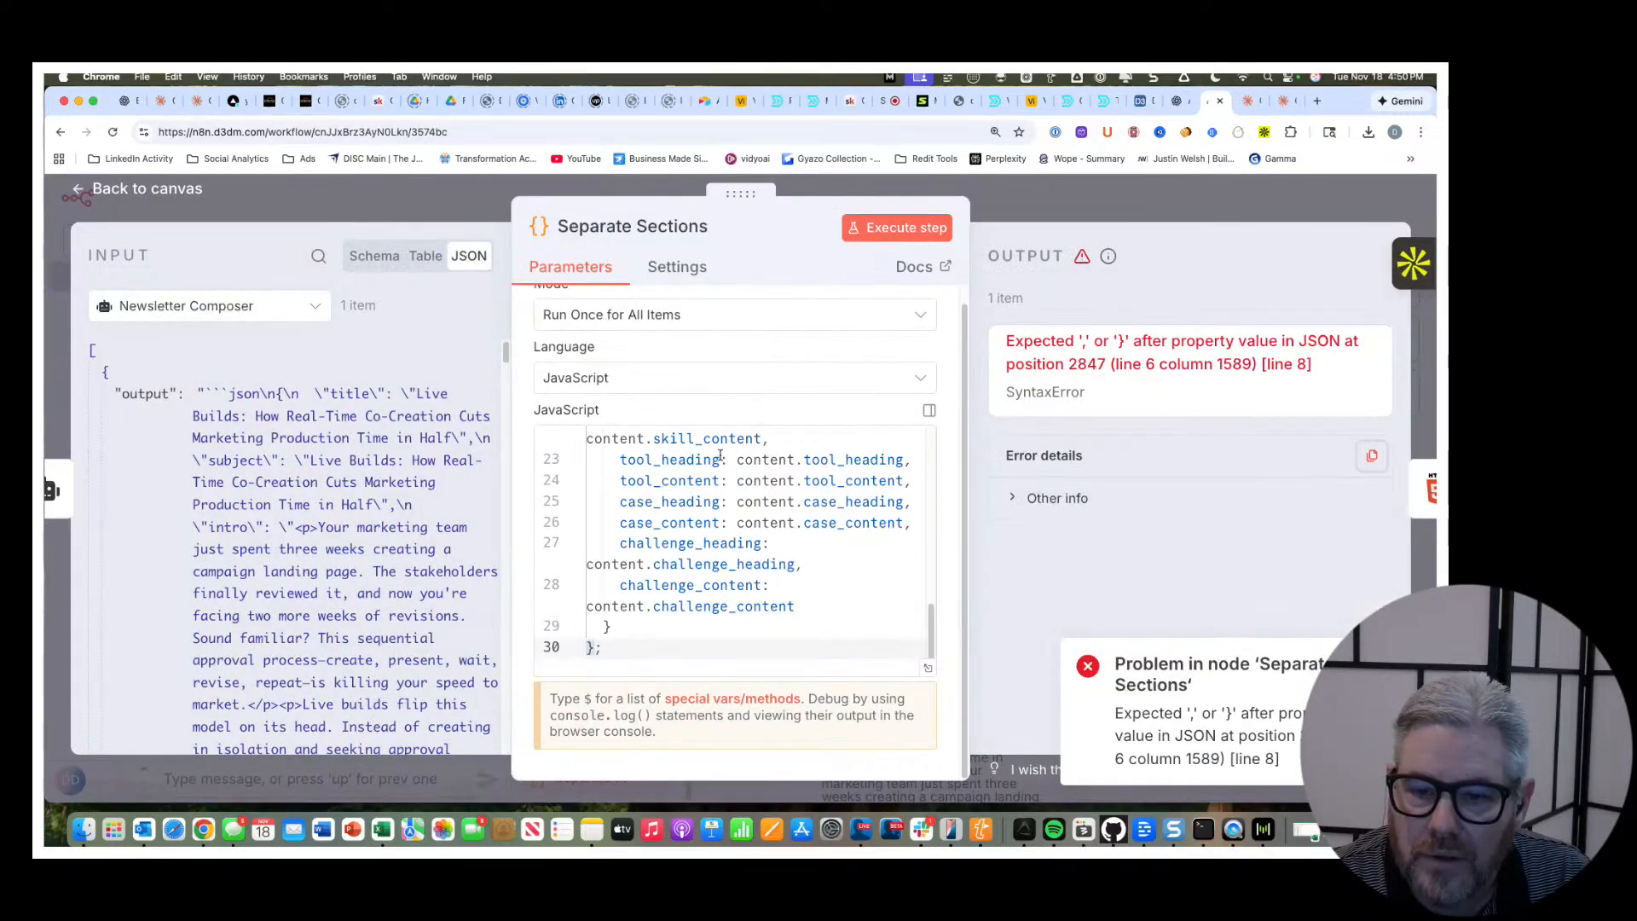
{"action": "scroll", "coordinate": [726, 550], "scroll_direction": "up", "scroll_amount": 1}
{"action": "scroll", "coordinate": [917, 492], "scroll_direction": "up", "scroll_amount": 10}
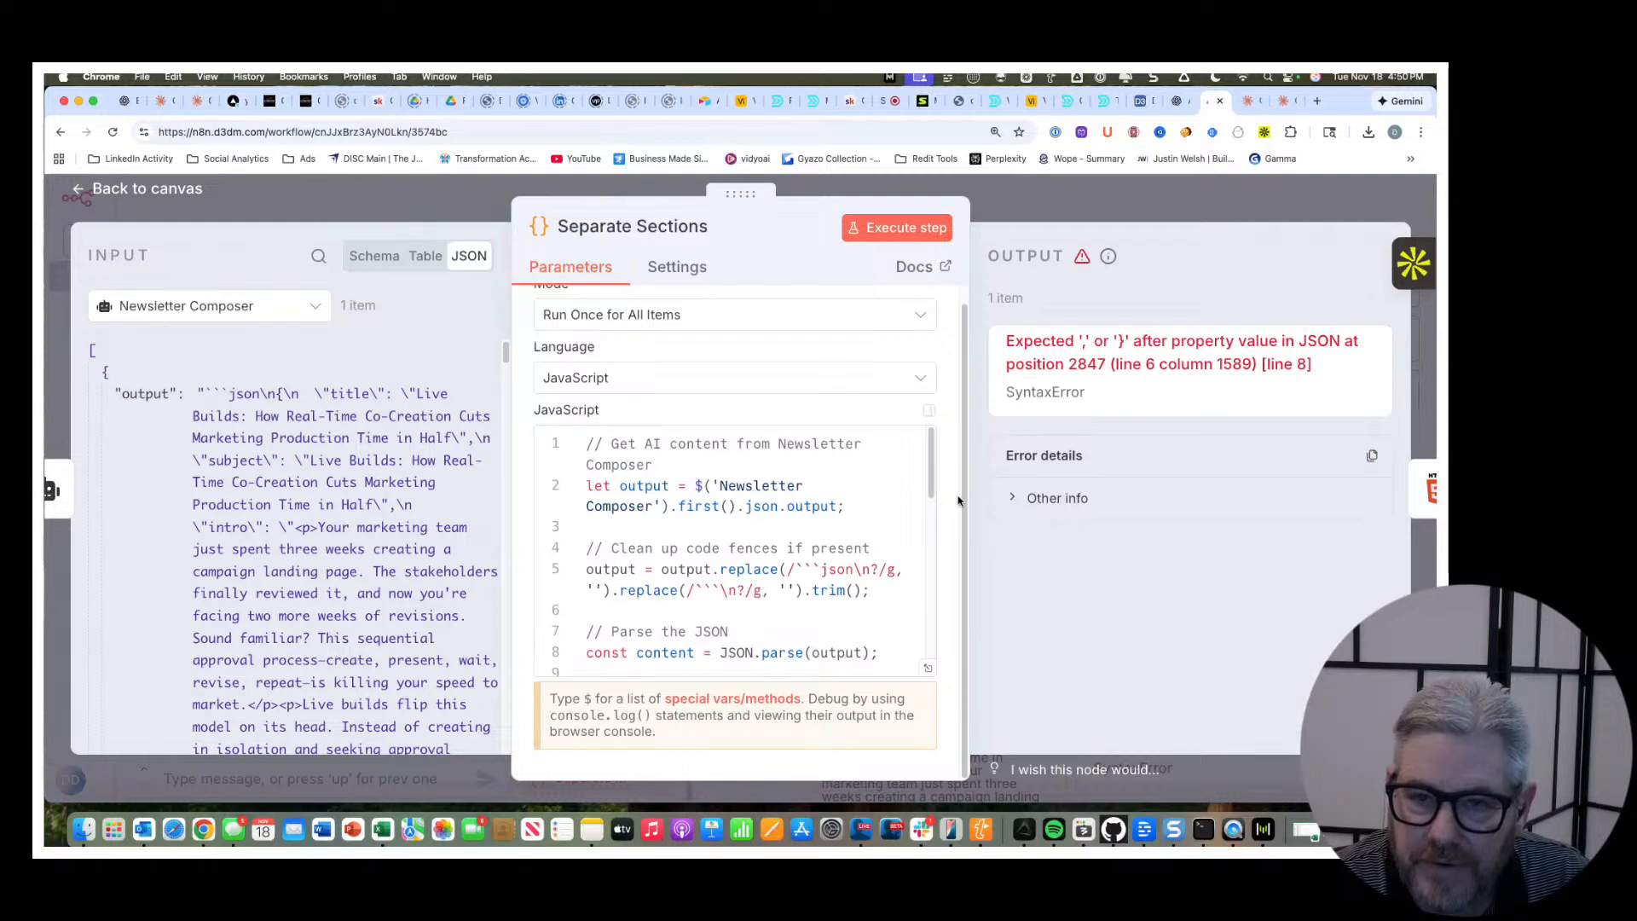
{"action": "left_click", "coordinate": [117, 187]}
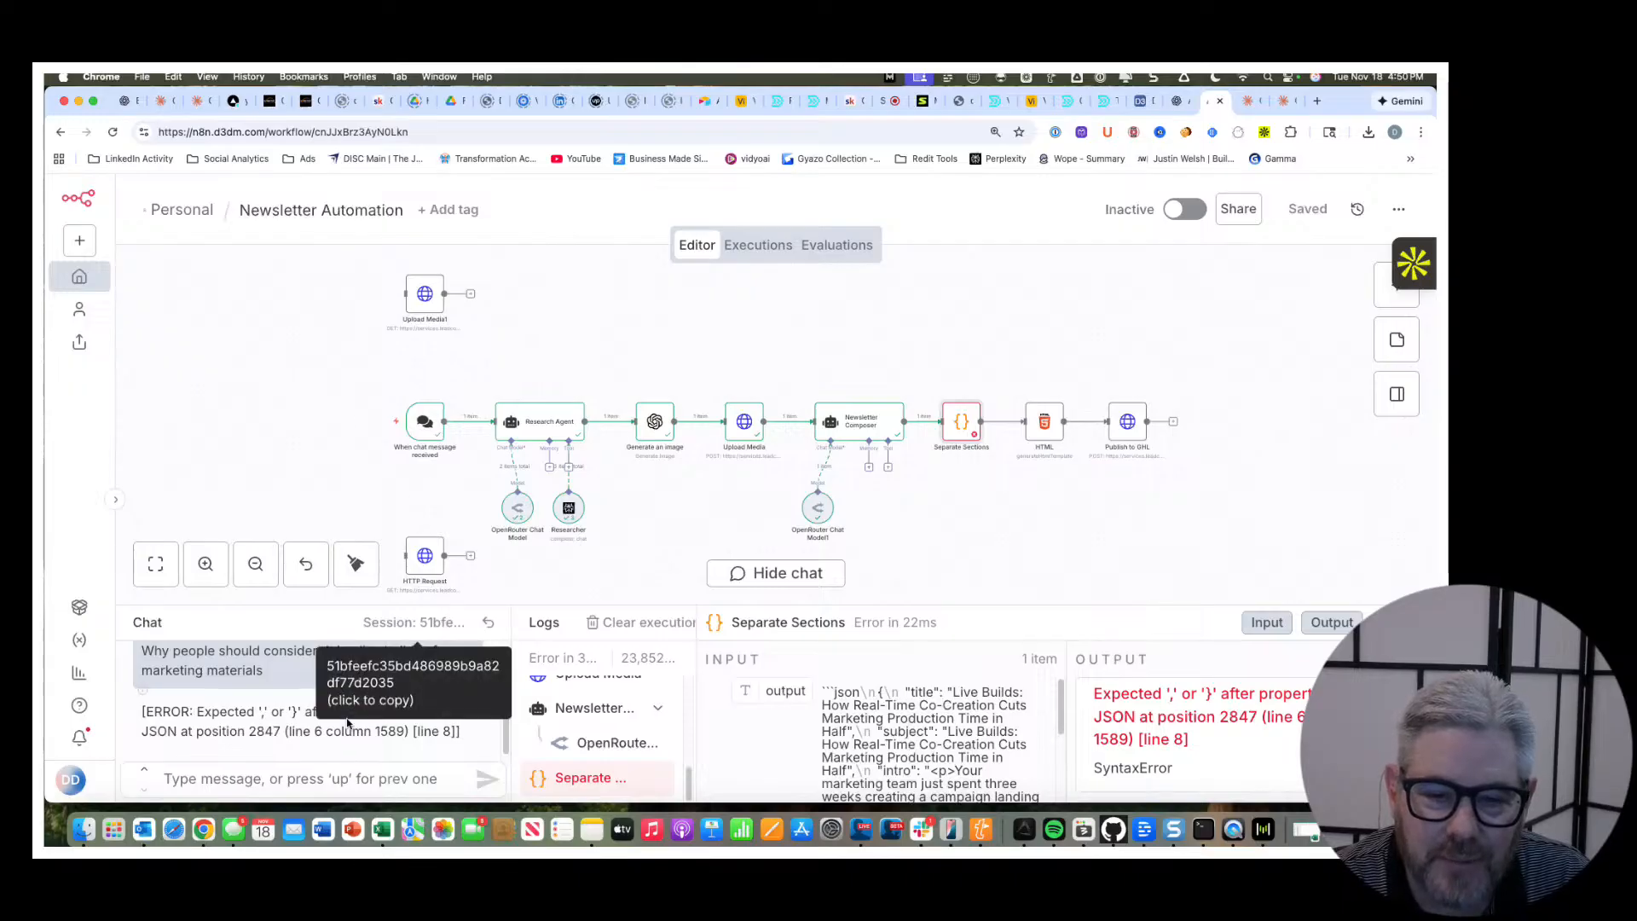
Rerun the newsletter workflow by resending the earlier chat message "Why people should consider doing live builds of marketing materials".
{"action": "scroll", "coordinate": [207, 724], "scroll_direction": "up", "scroll_amount": 1}
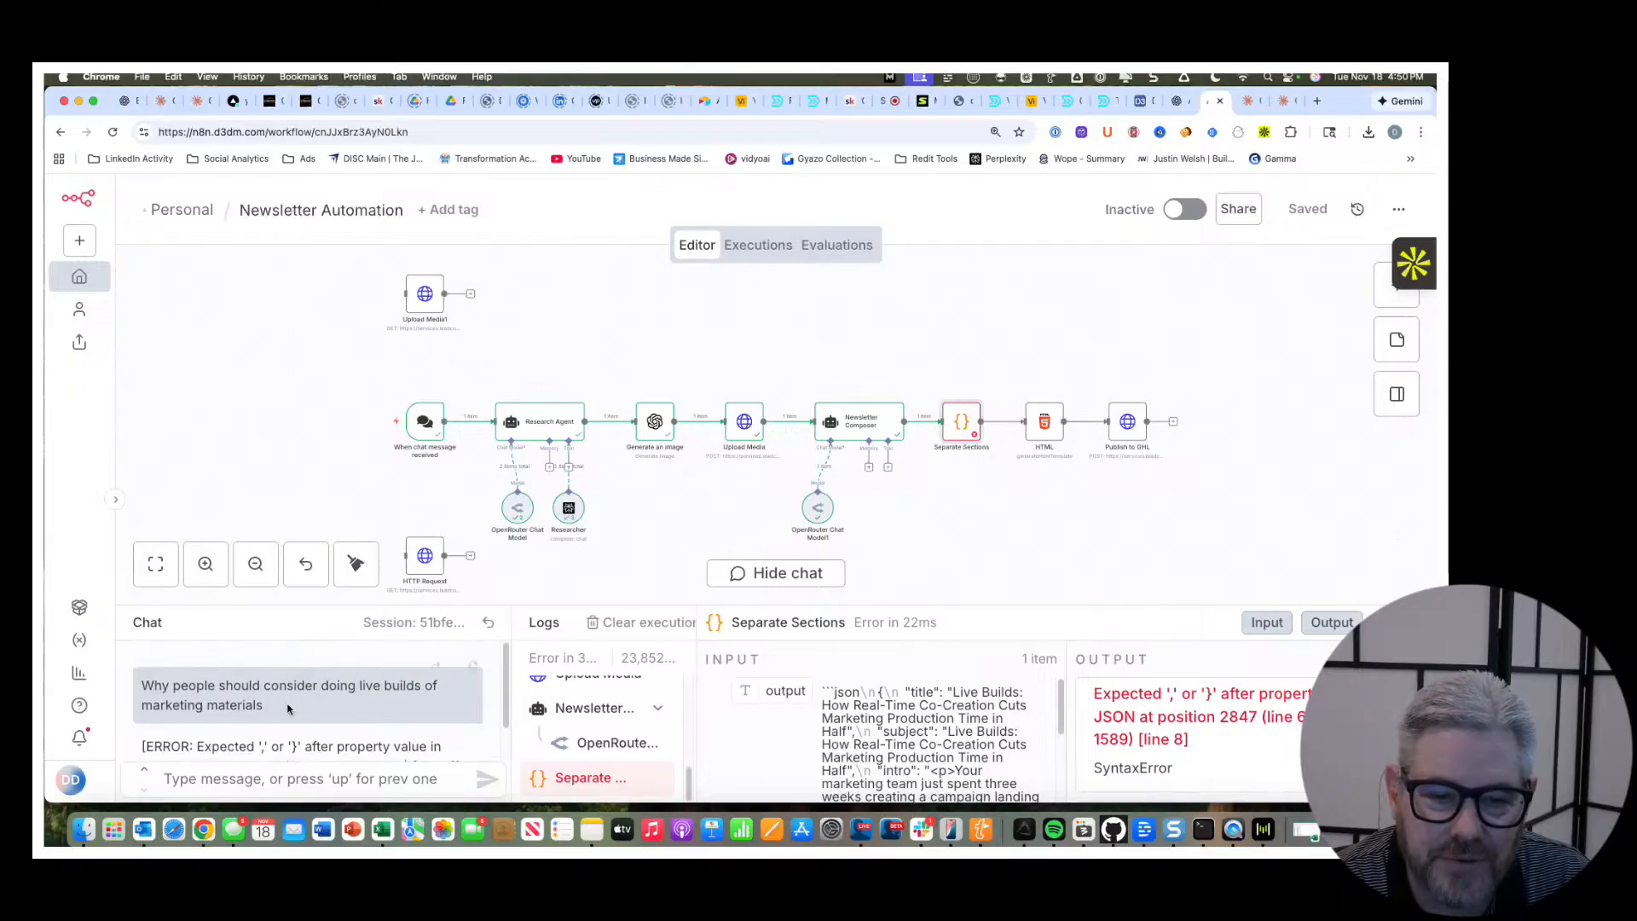
{"action": "left_click_drag", "start_coordinate": [287, 709], "coordinate": [122, 692]}
{"action": "right_click", "coordinate": [187, 687]}
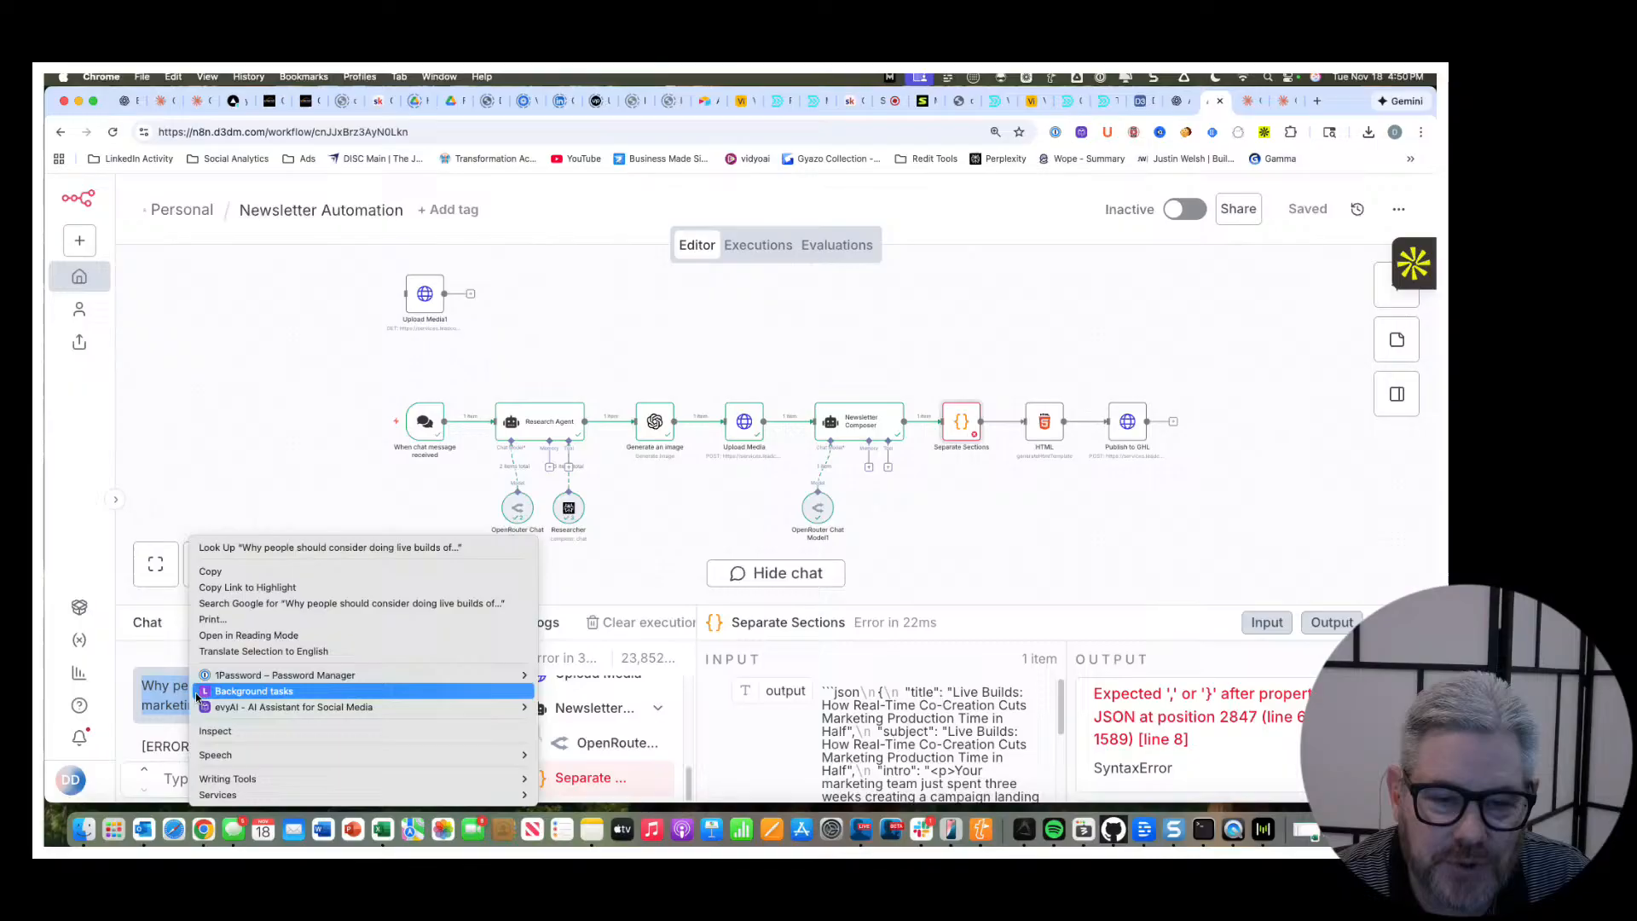
{"action": "left_click", "coordinate": [223, 570]}
{"action": "left_click", "coordinate": [340, 779]}
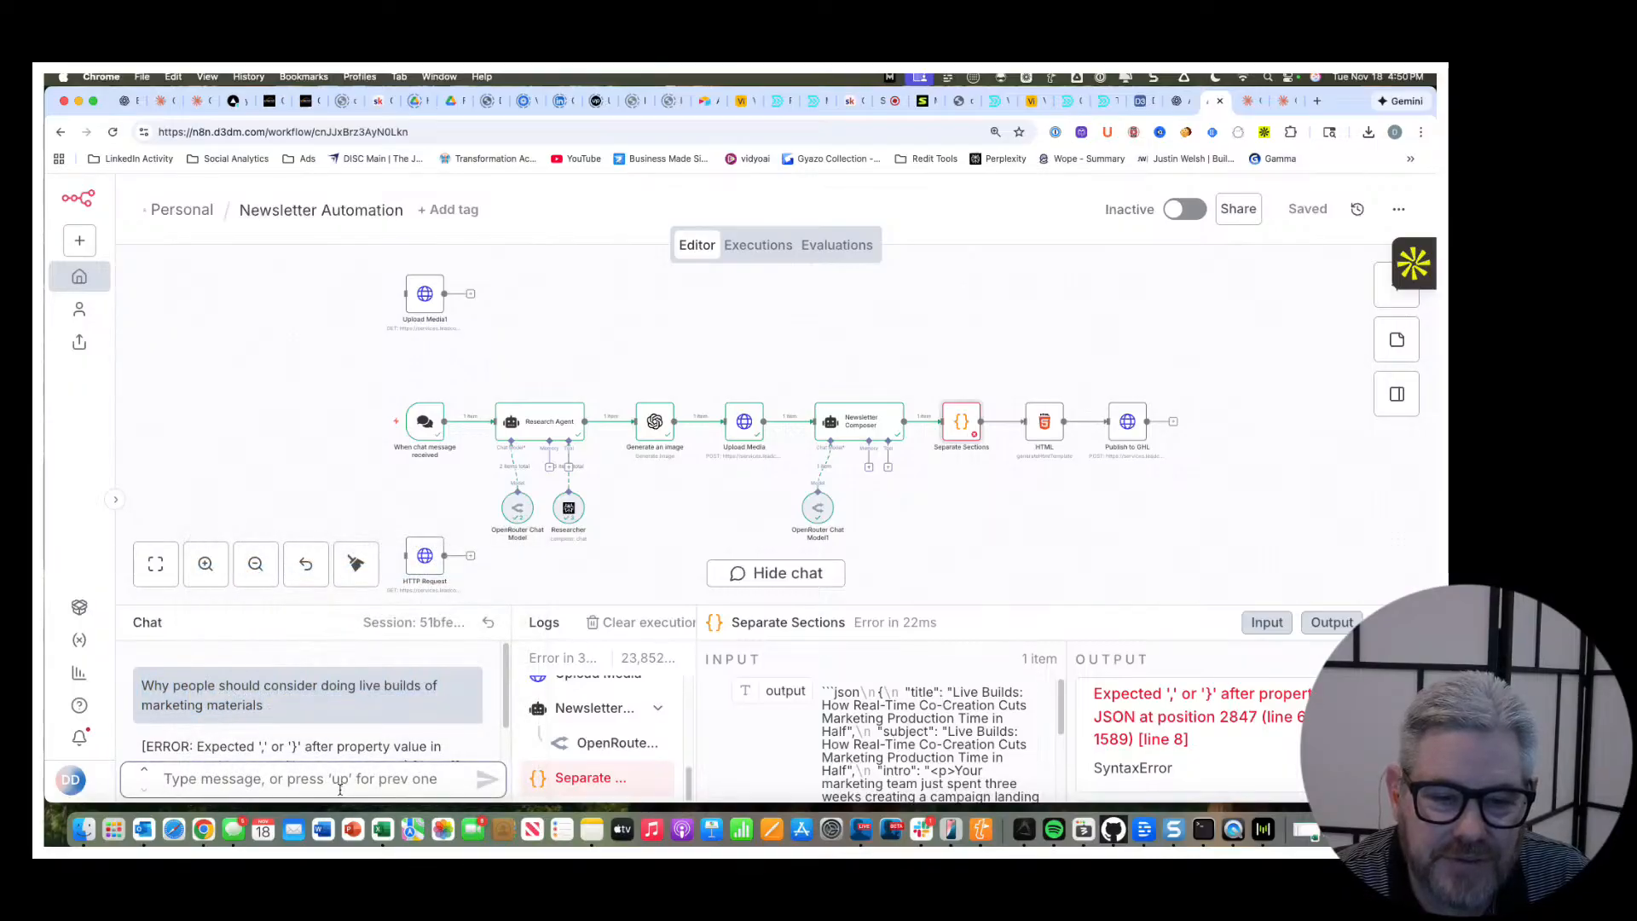
{"action": "key", "text": "super+v"}
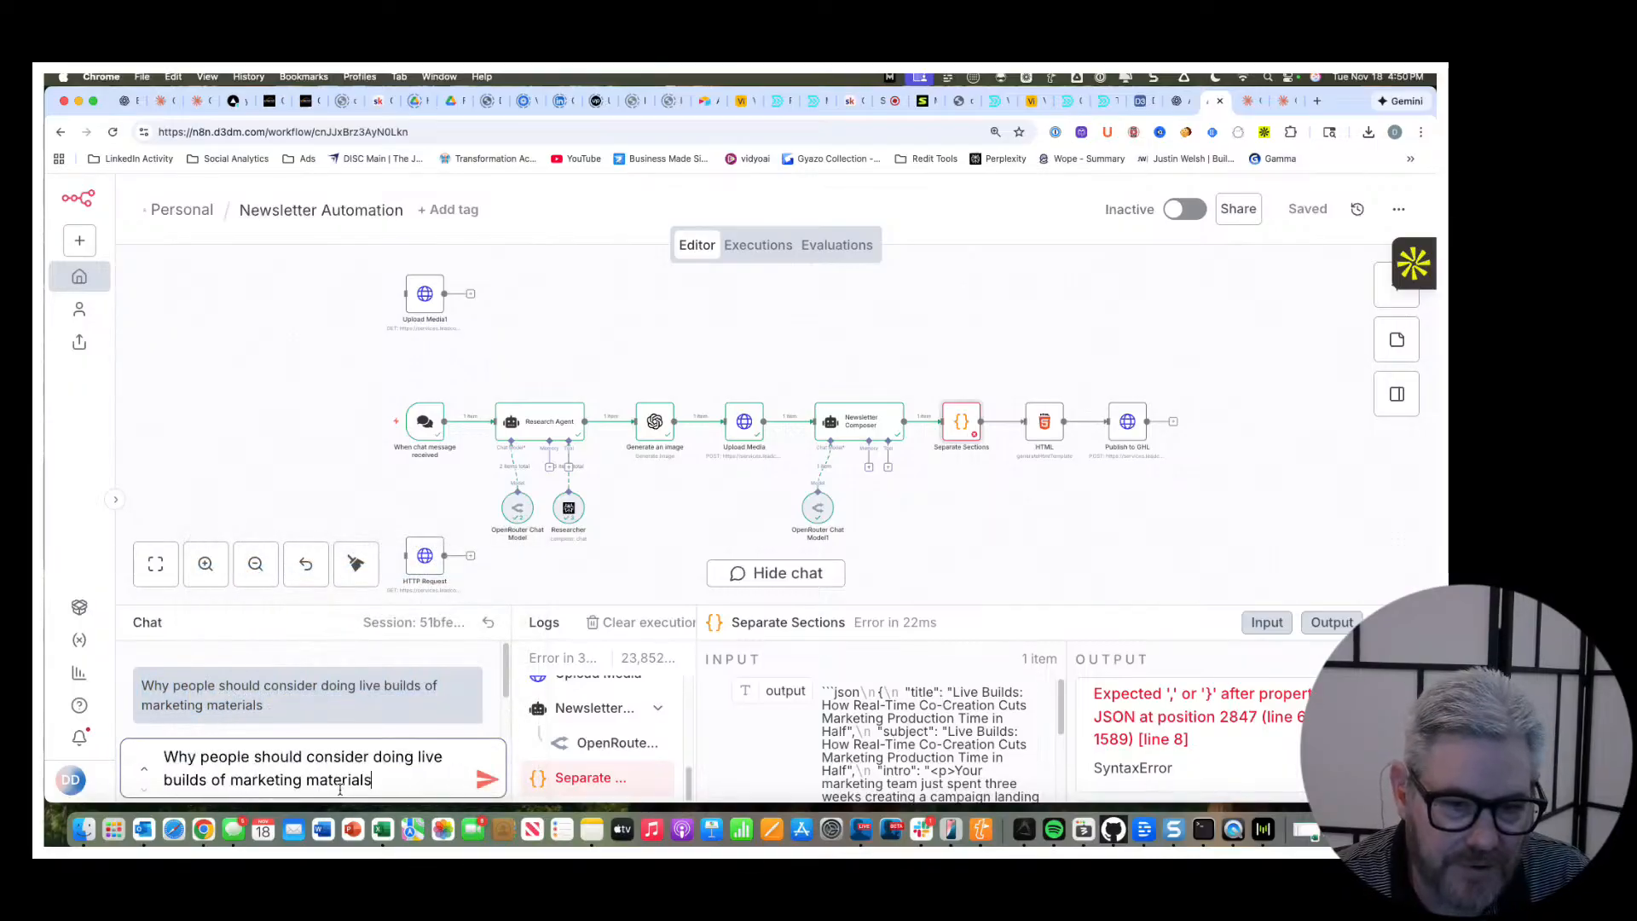
{"action": "left_click", "coordinate": [483, 780]}
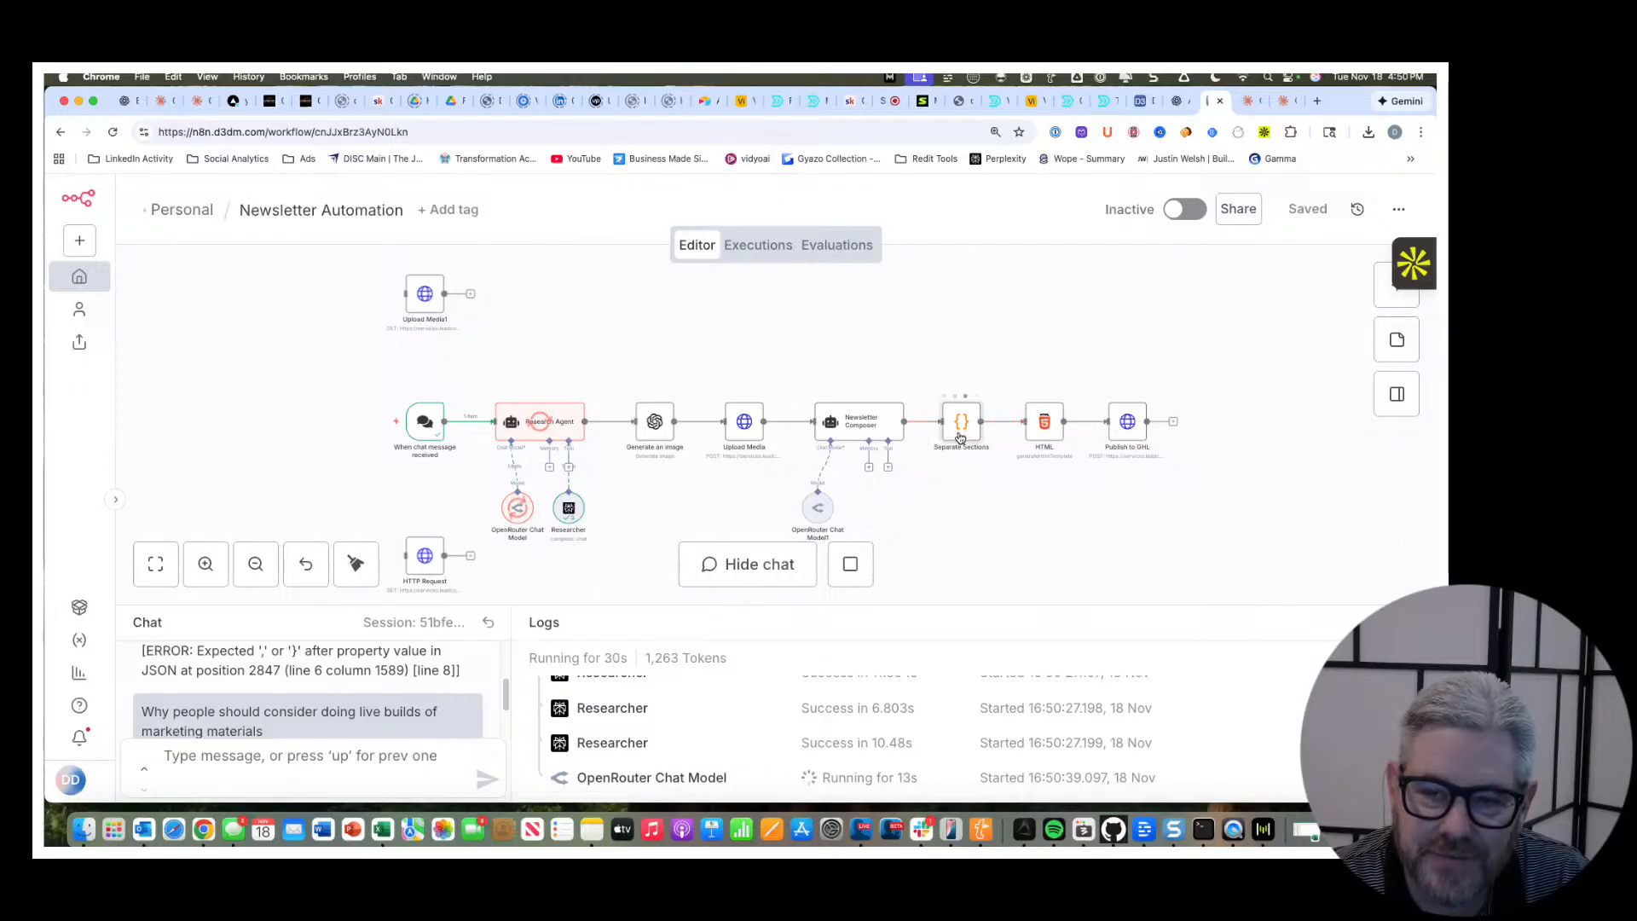
Switch to CxNector, refresh Media Storage, and preview the newest image file before closing the preview.
{"action": "left_click", "coordinate": [269, 100]}
{"action": "scroll", "coordinate": [473, 527], "scroll_direction": "down", "scroll_amount": 3}
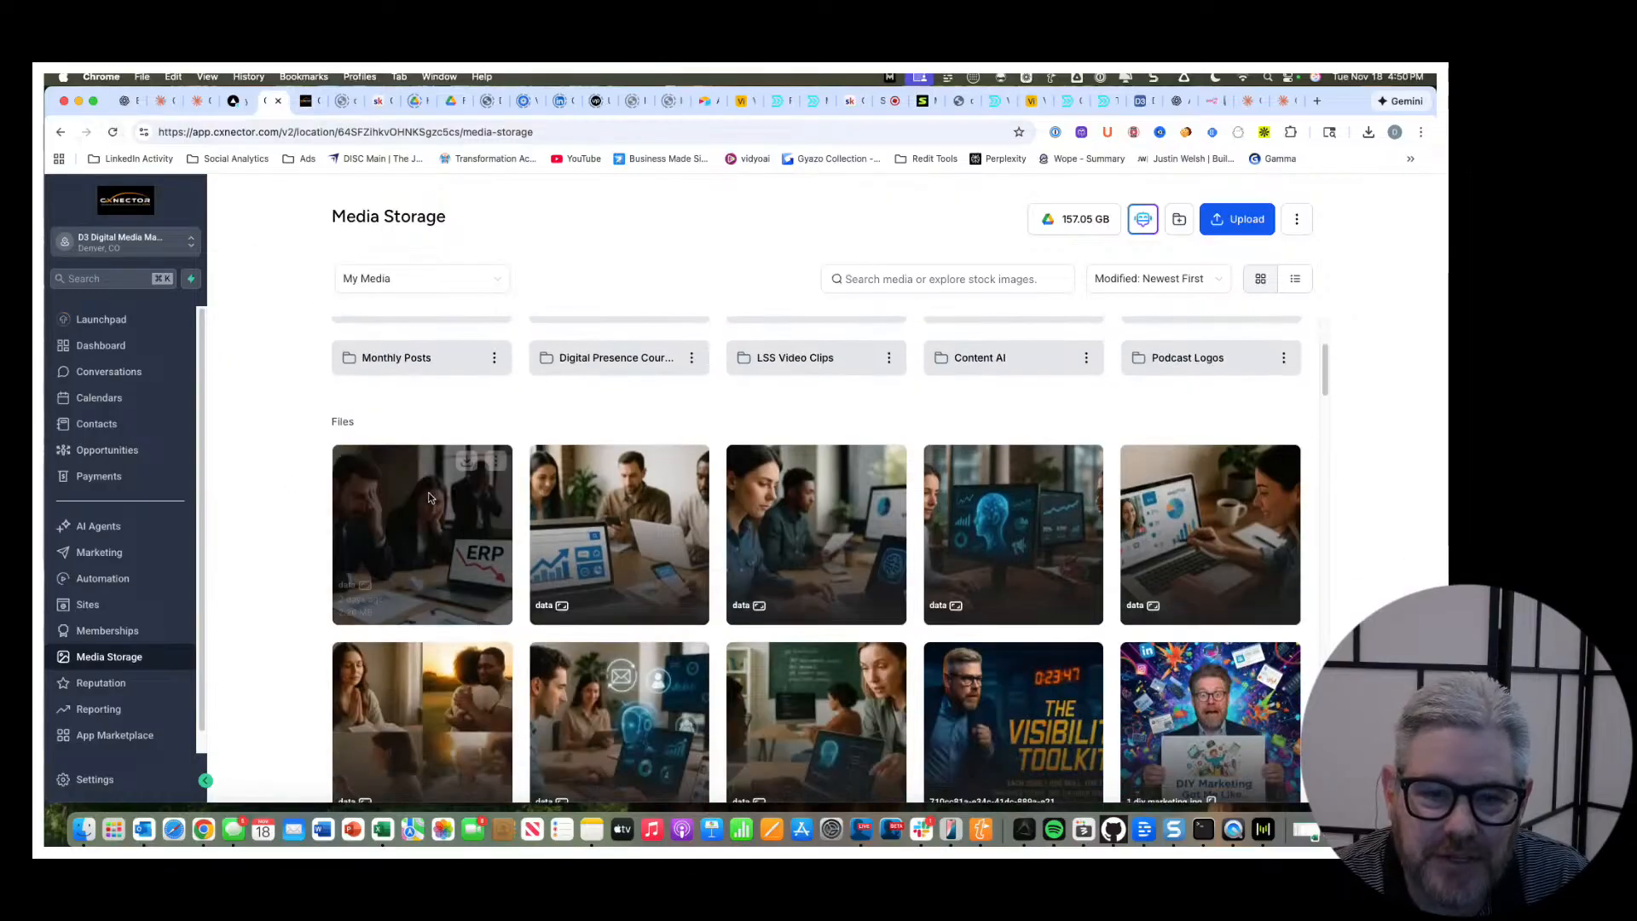
{"action": "left_click", "coordinate": [113, 132]}
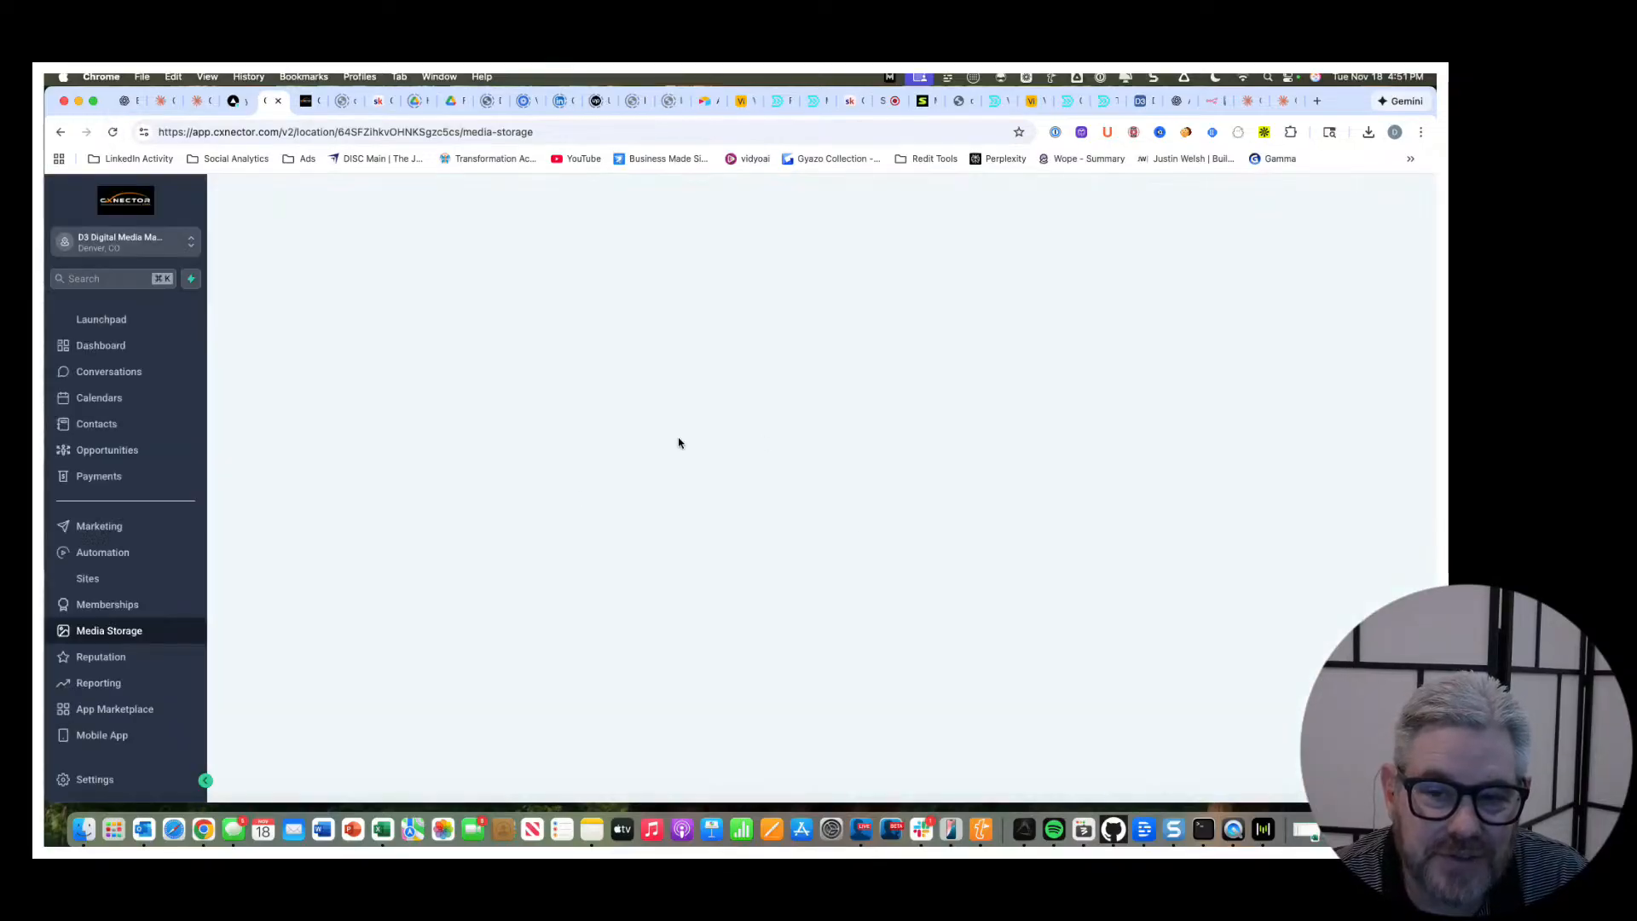
{"action": "scroll", "coordinate": [507, 705], "scroll_direction": "down", "scroll_amount": 2}
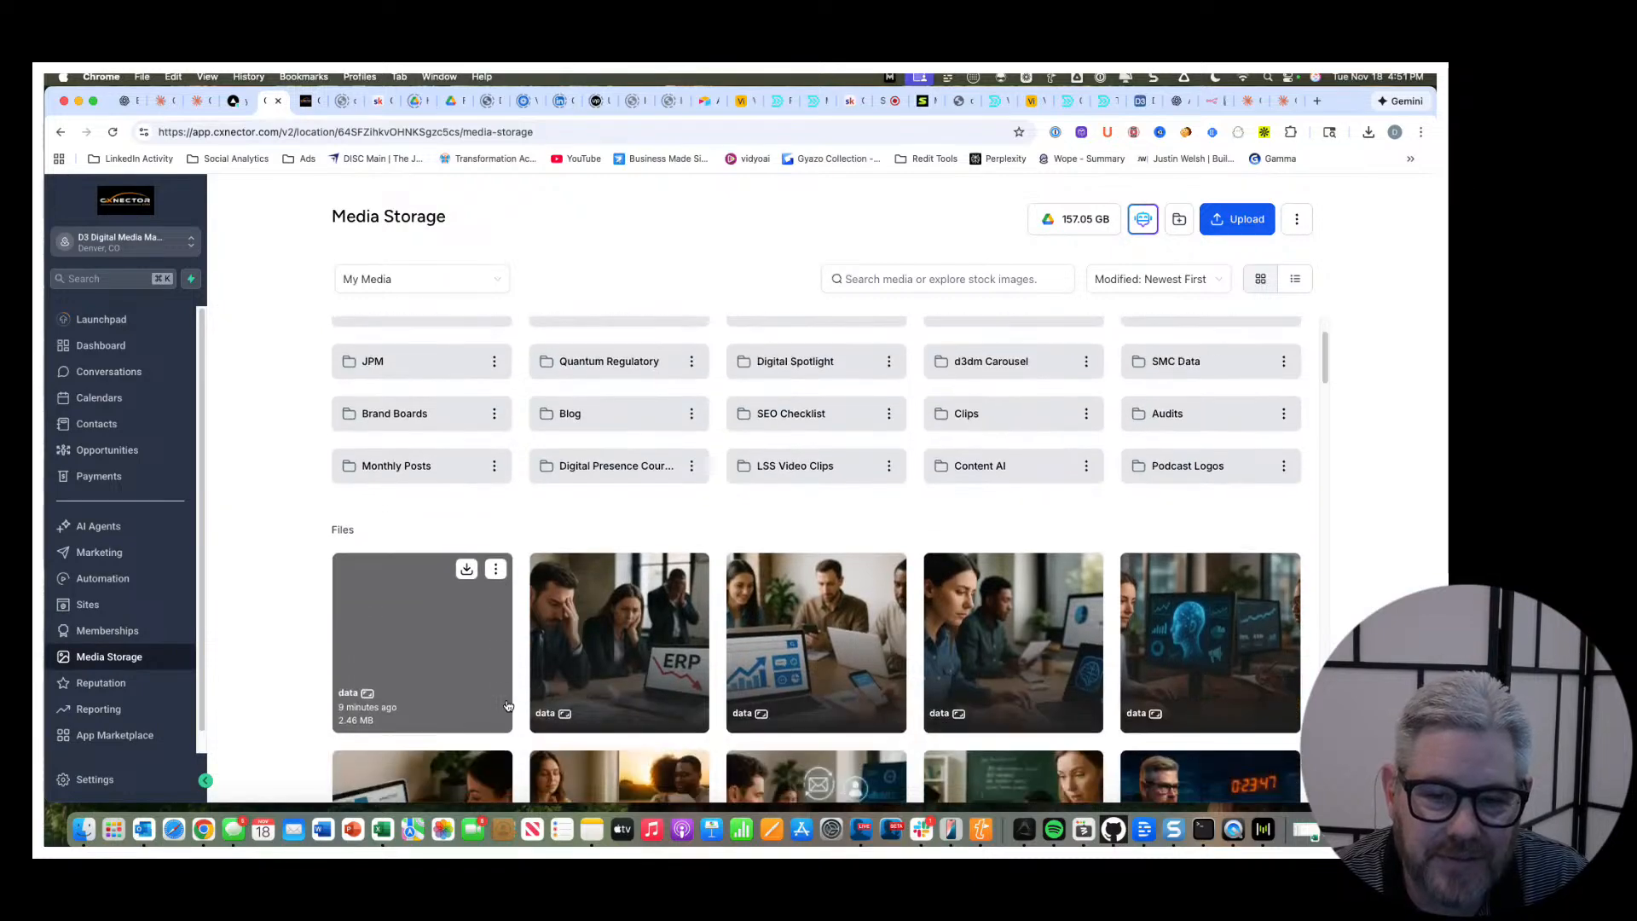
{"action": "left_click", "coordinate": [401, 629]}
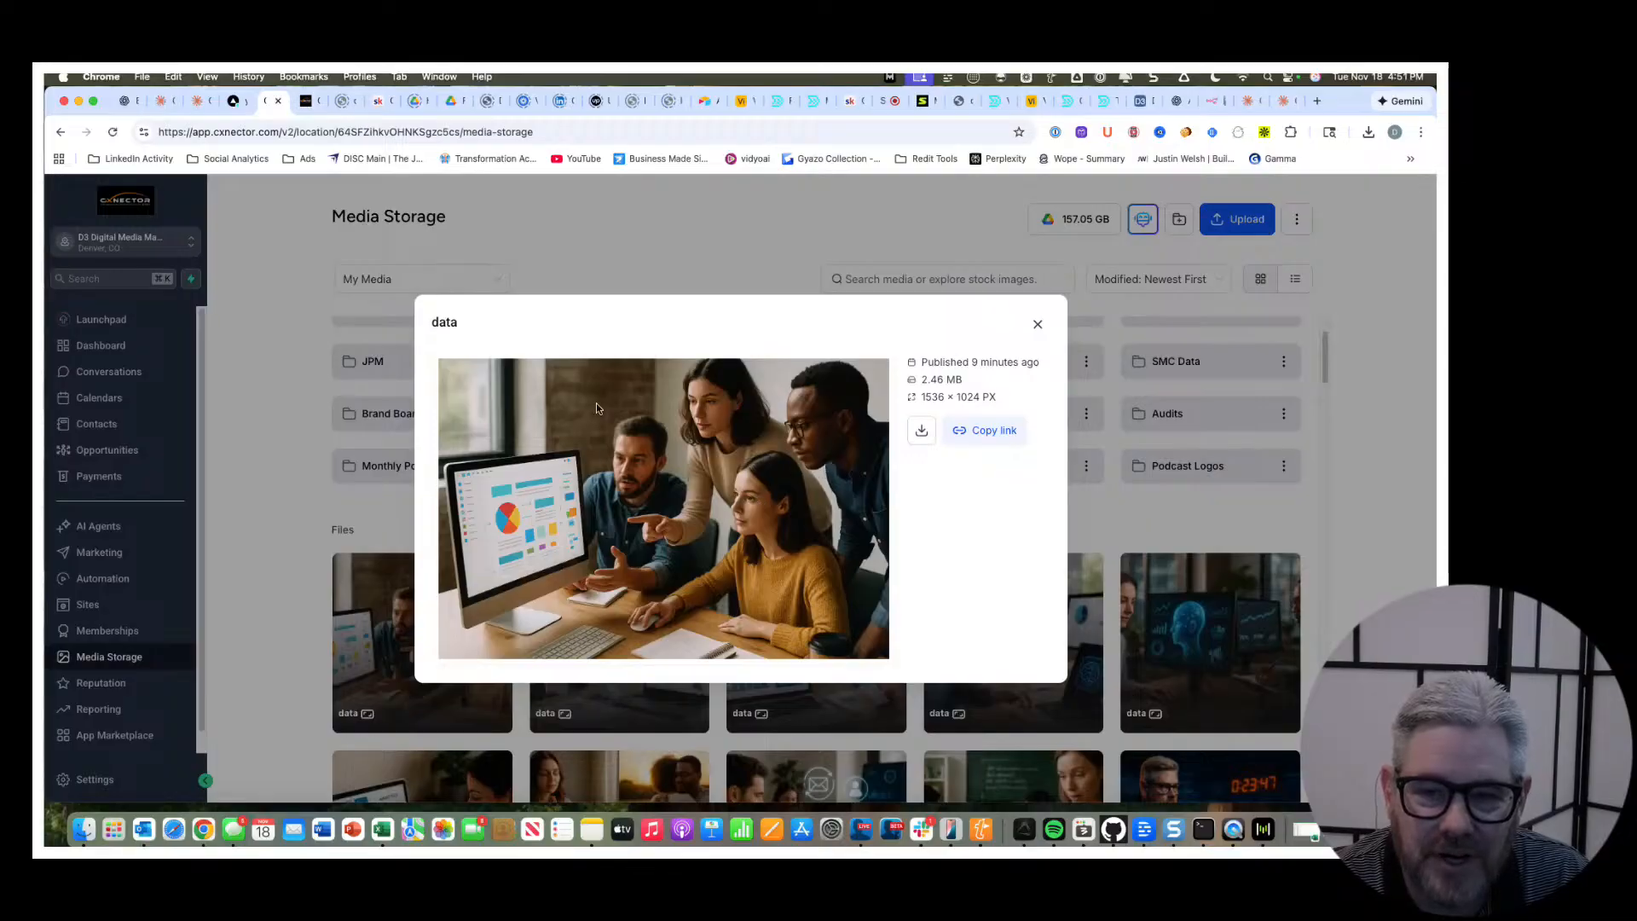
{"action": "left_click", "coordinate": [1038, 325]}
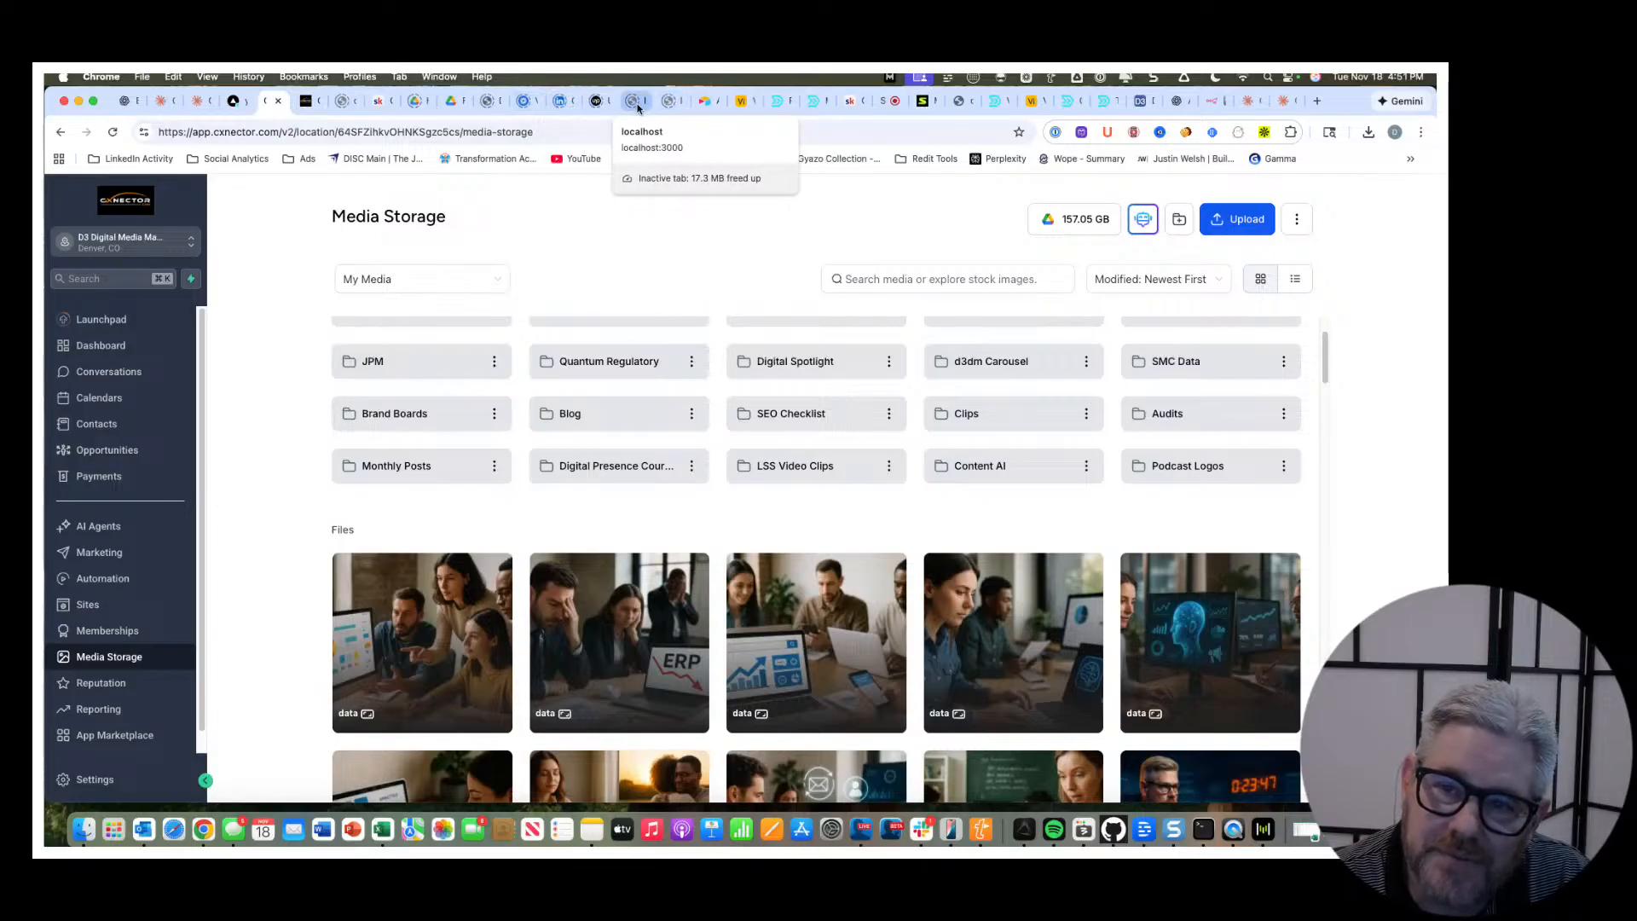
Return to n8n, download the Newsletter Automation workflow as a JSON file, and attach it to the troubleshooting prompt in Claude.
{"action": "left_click", "coordinate": [1211, 105]}
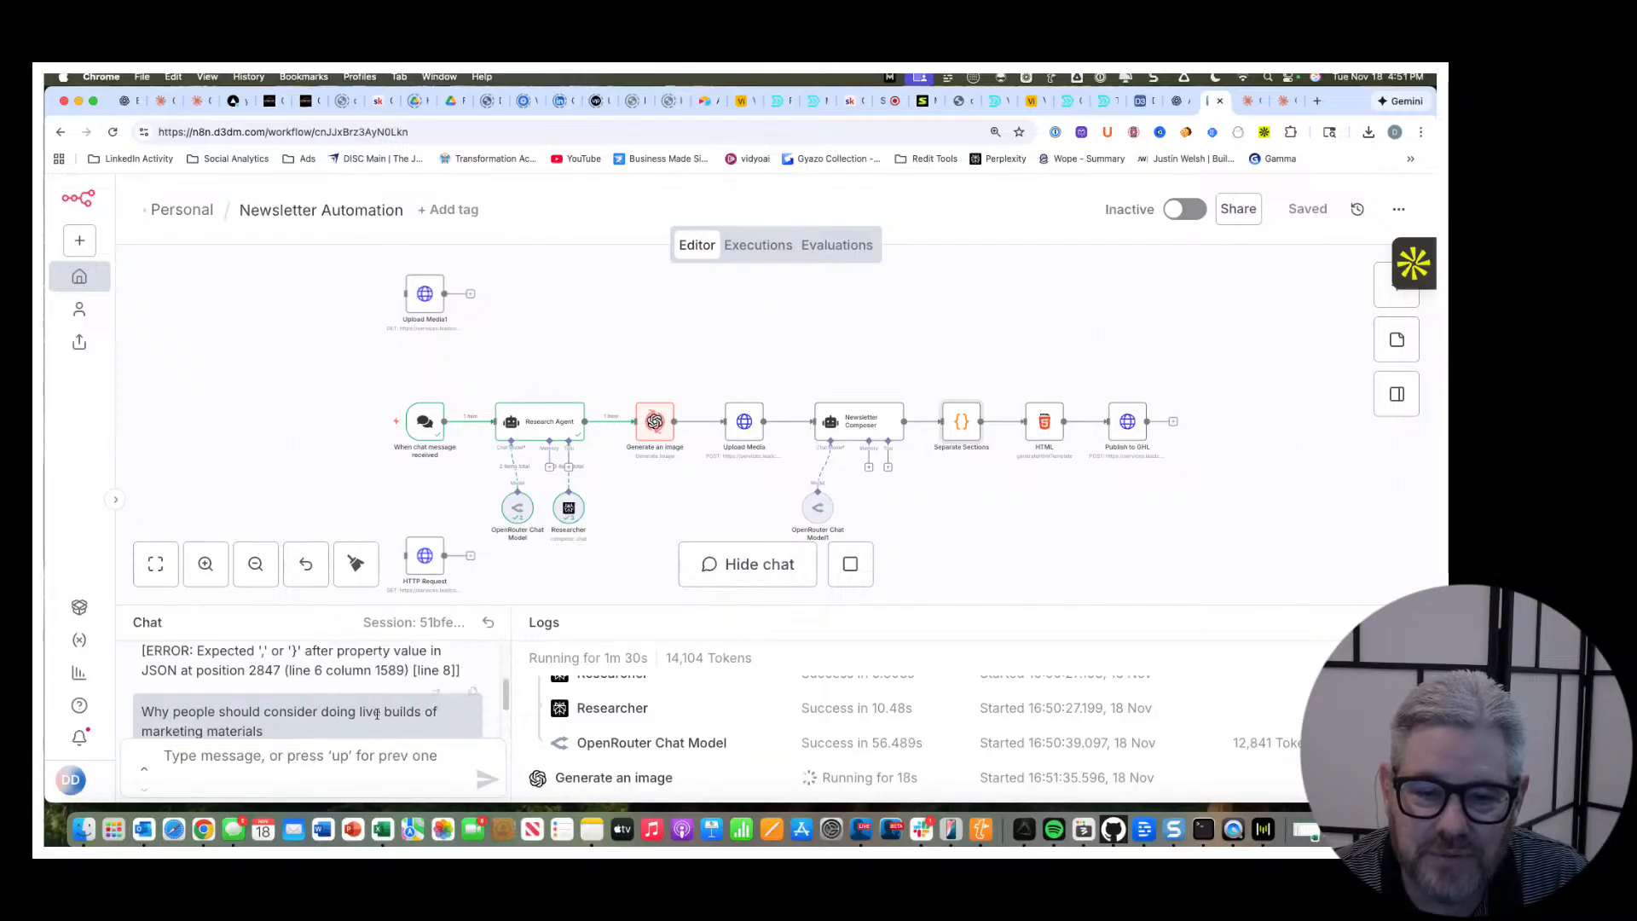
{"action": "scroll", "coordinate": [405, 709], "scroll_direction": "down", "scroll_amount": 2}
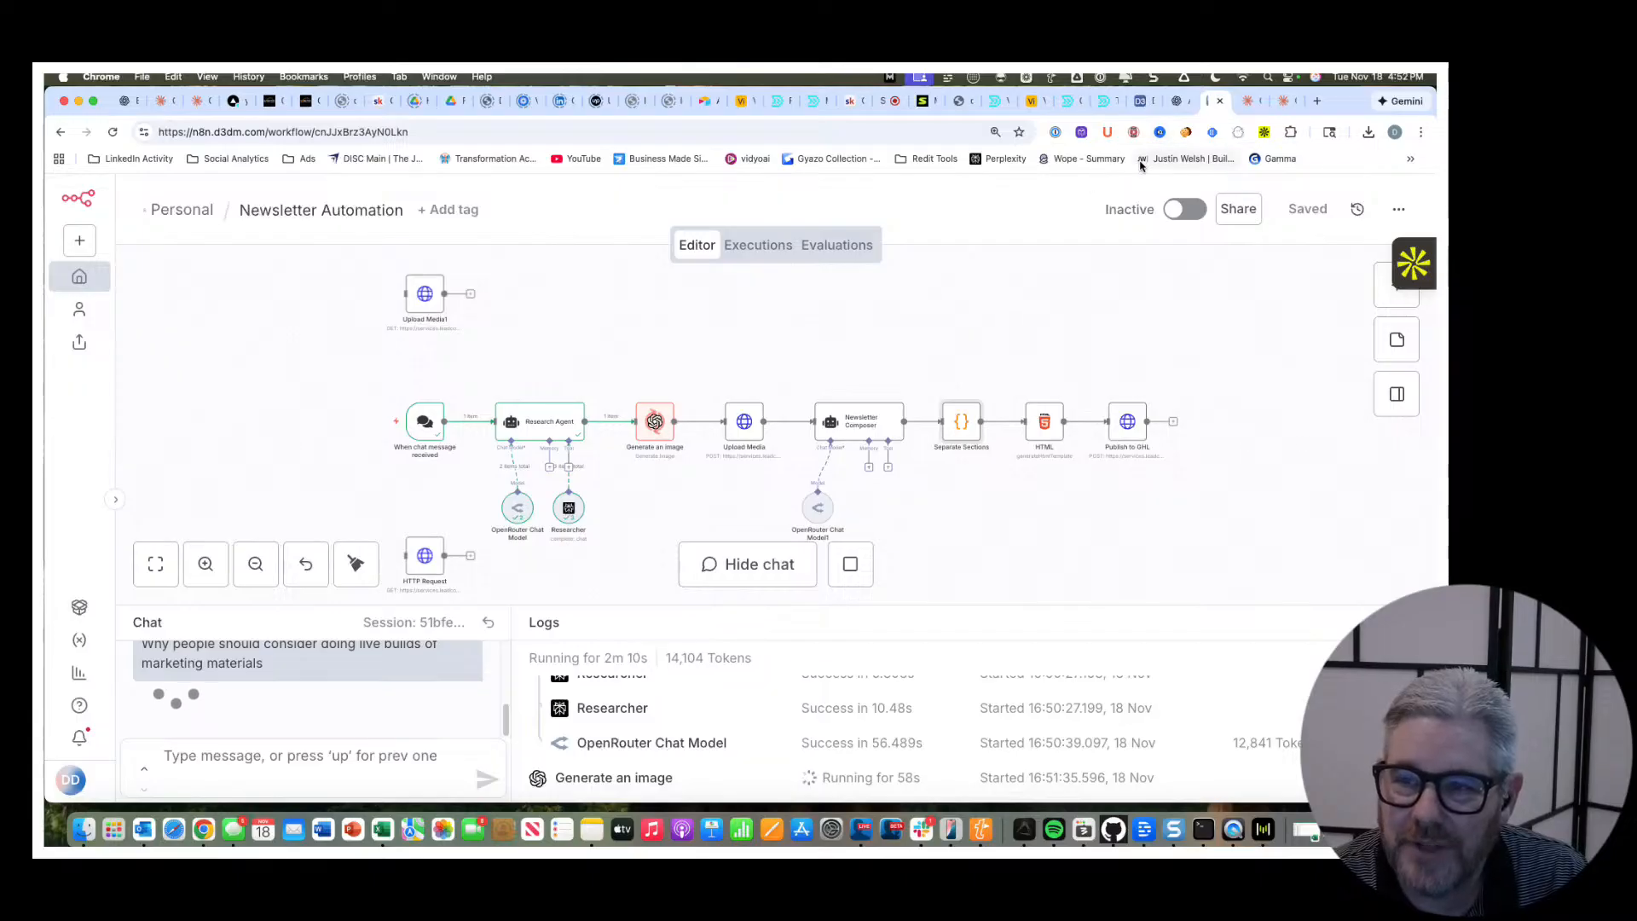
{"action": "left_click", "coordinate": [1250, 104]}
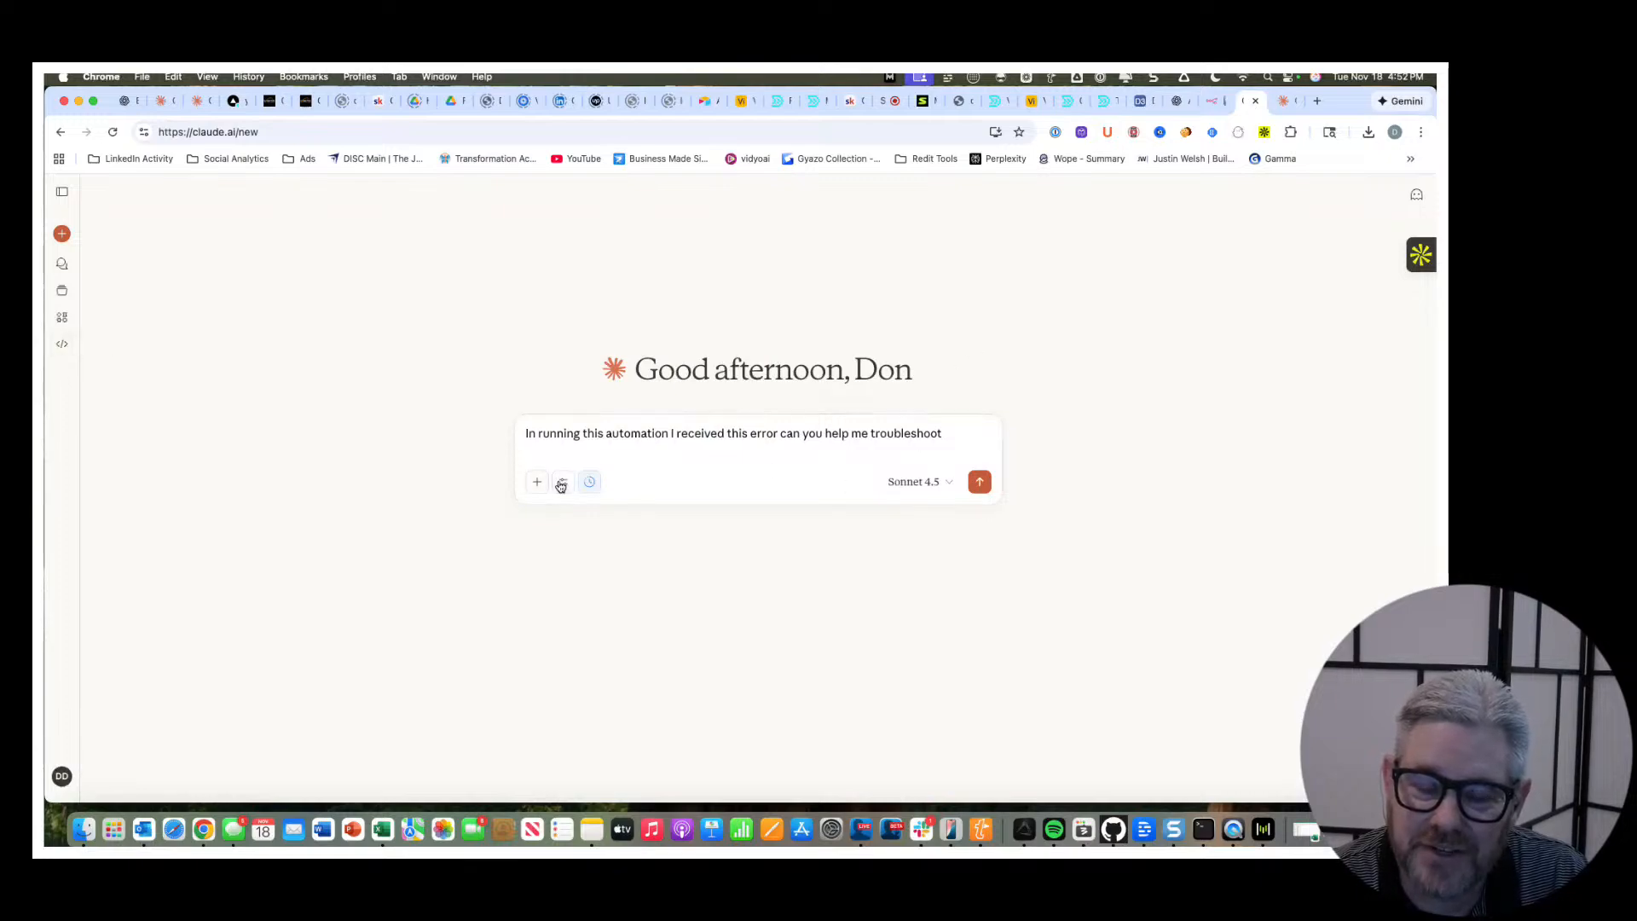
{"action": "left_click", "coordinate": [1209, 103]}
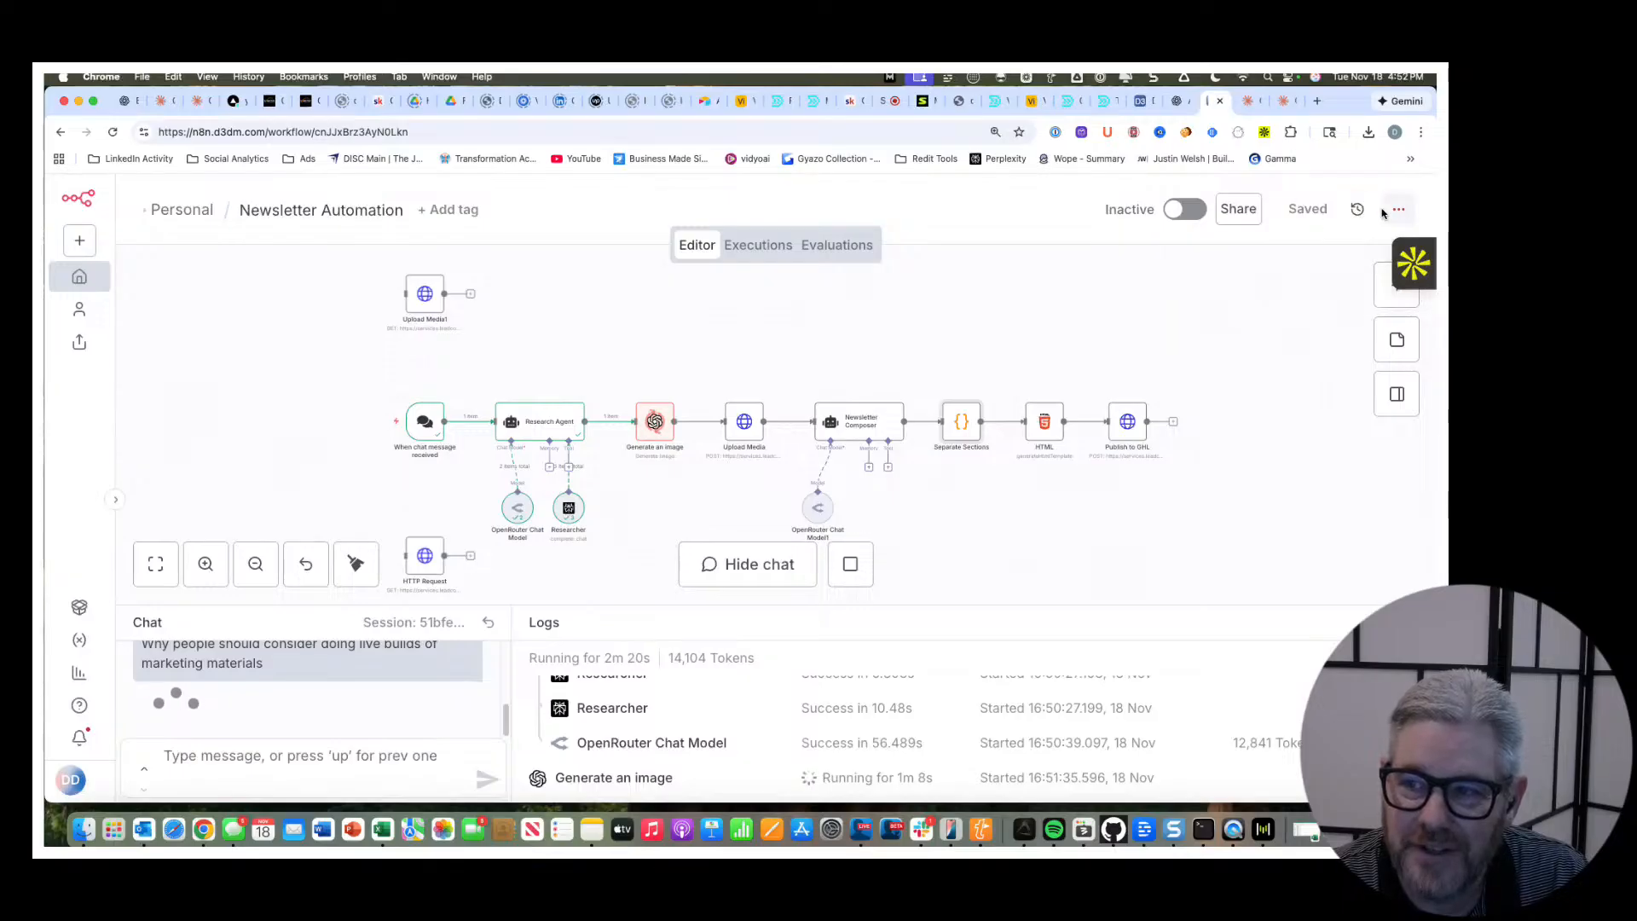
{"action": "left_click", "coordinate": [1396, 209]}
{"action": "left_click", "coordinate": [1304, 291]}
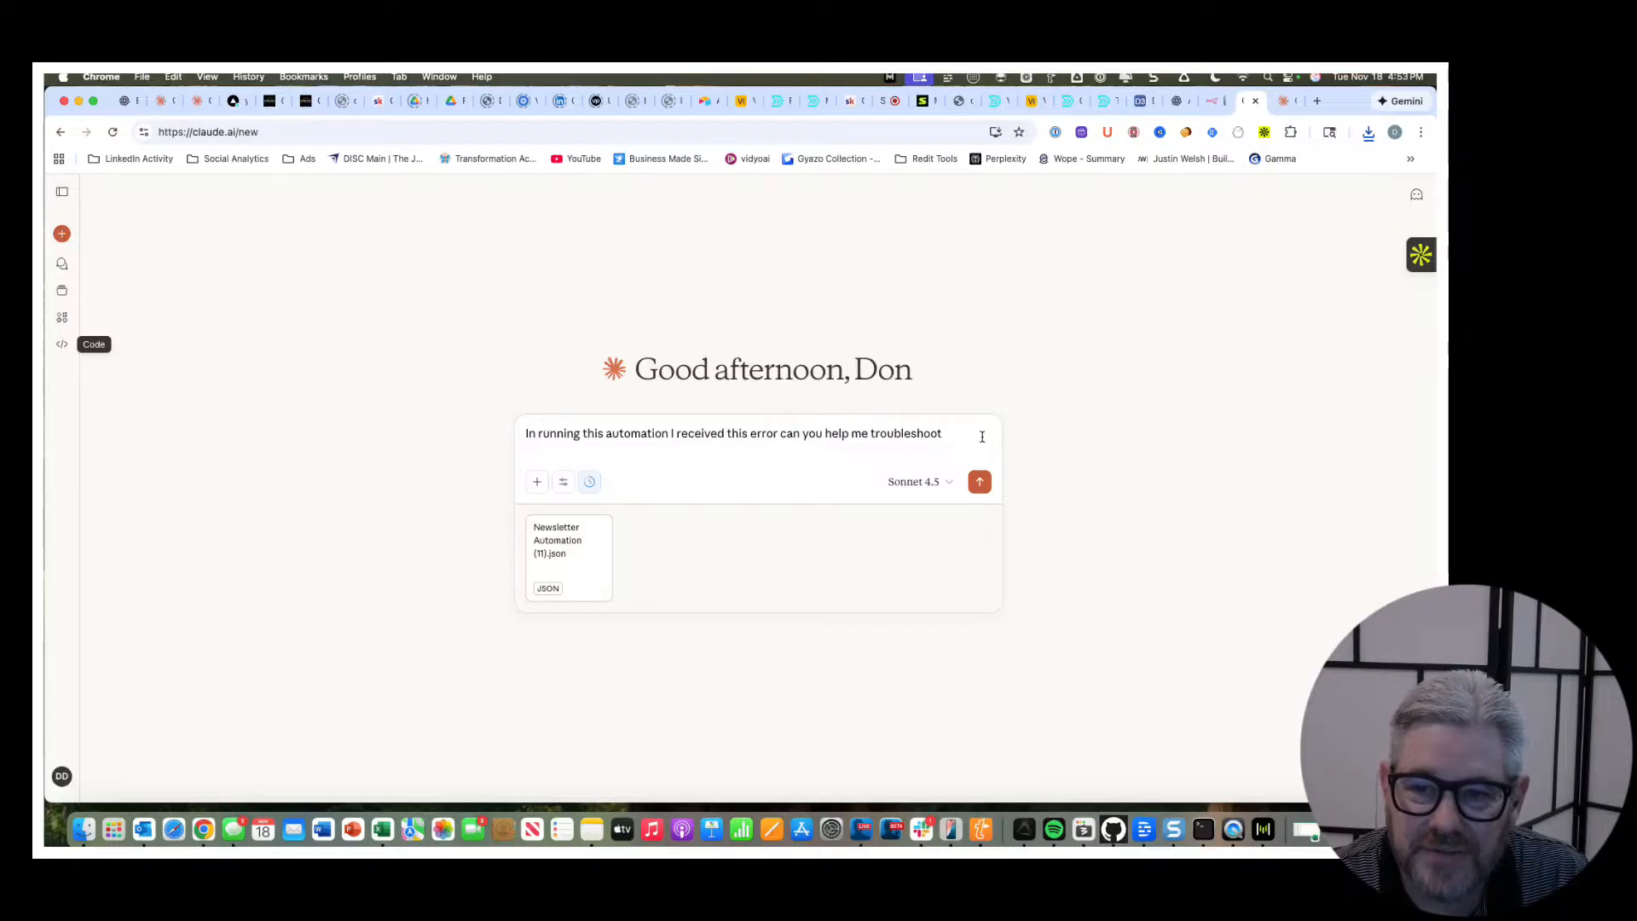
Check the workflow run in n8n, look through the Claude Code sessions page, and return to the workflow canvas.
{"action": "left_click", "coordinate": [1215, 104]}
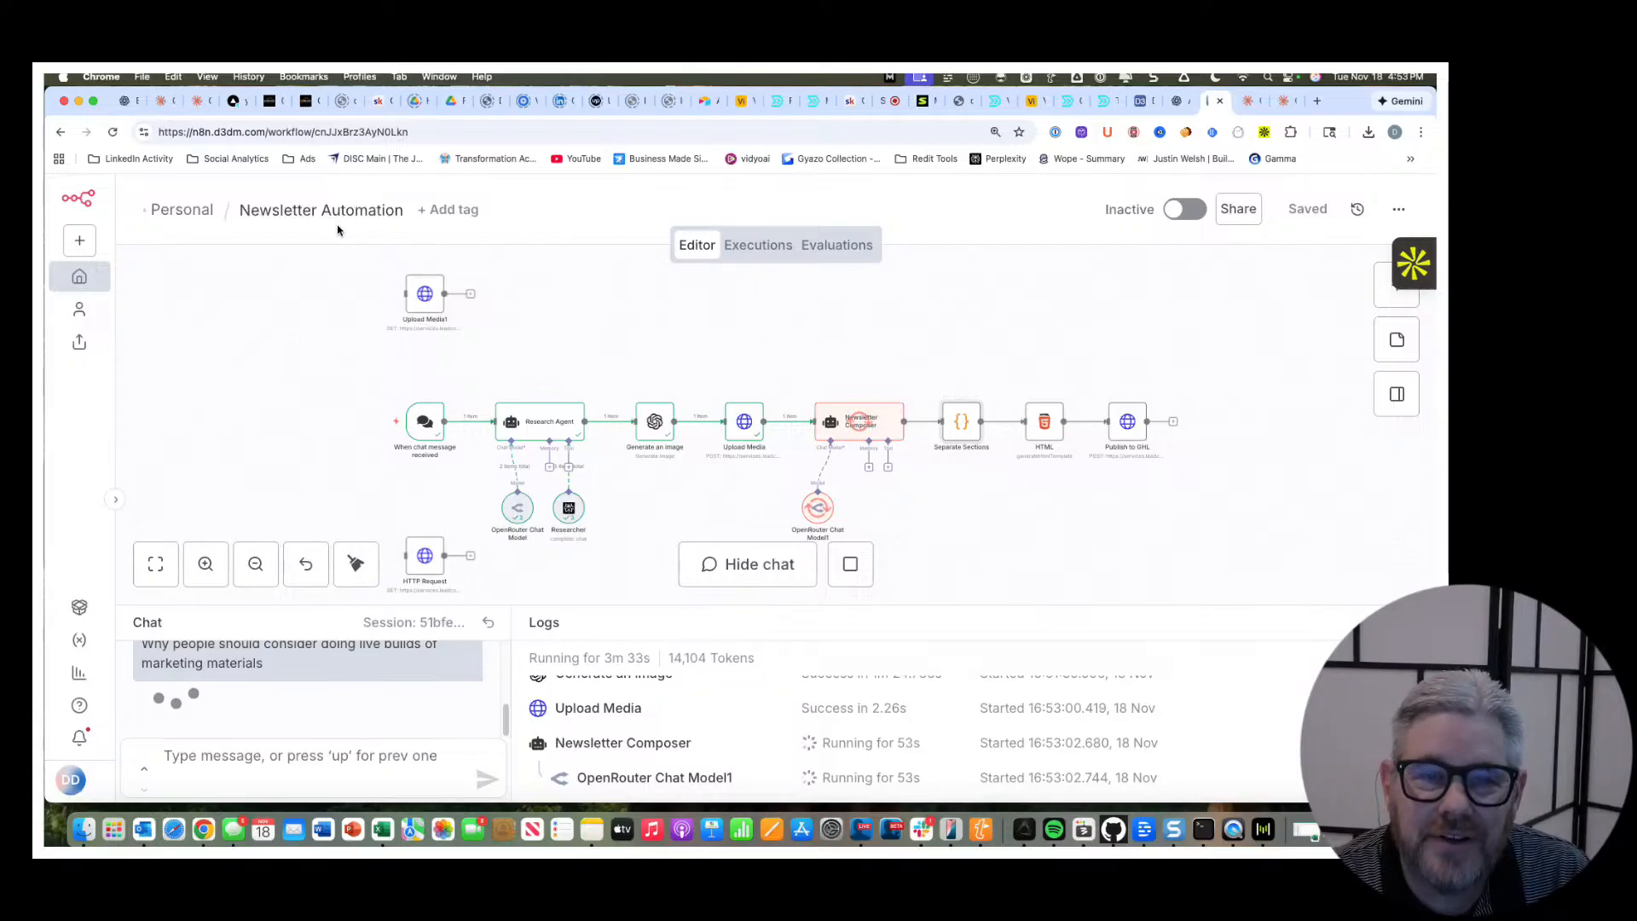
{"action": "left_click", "coordinate": [168, 103]}
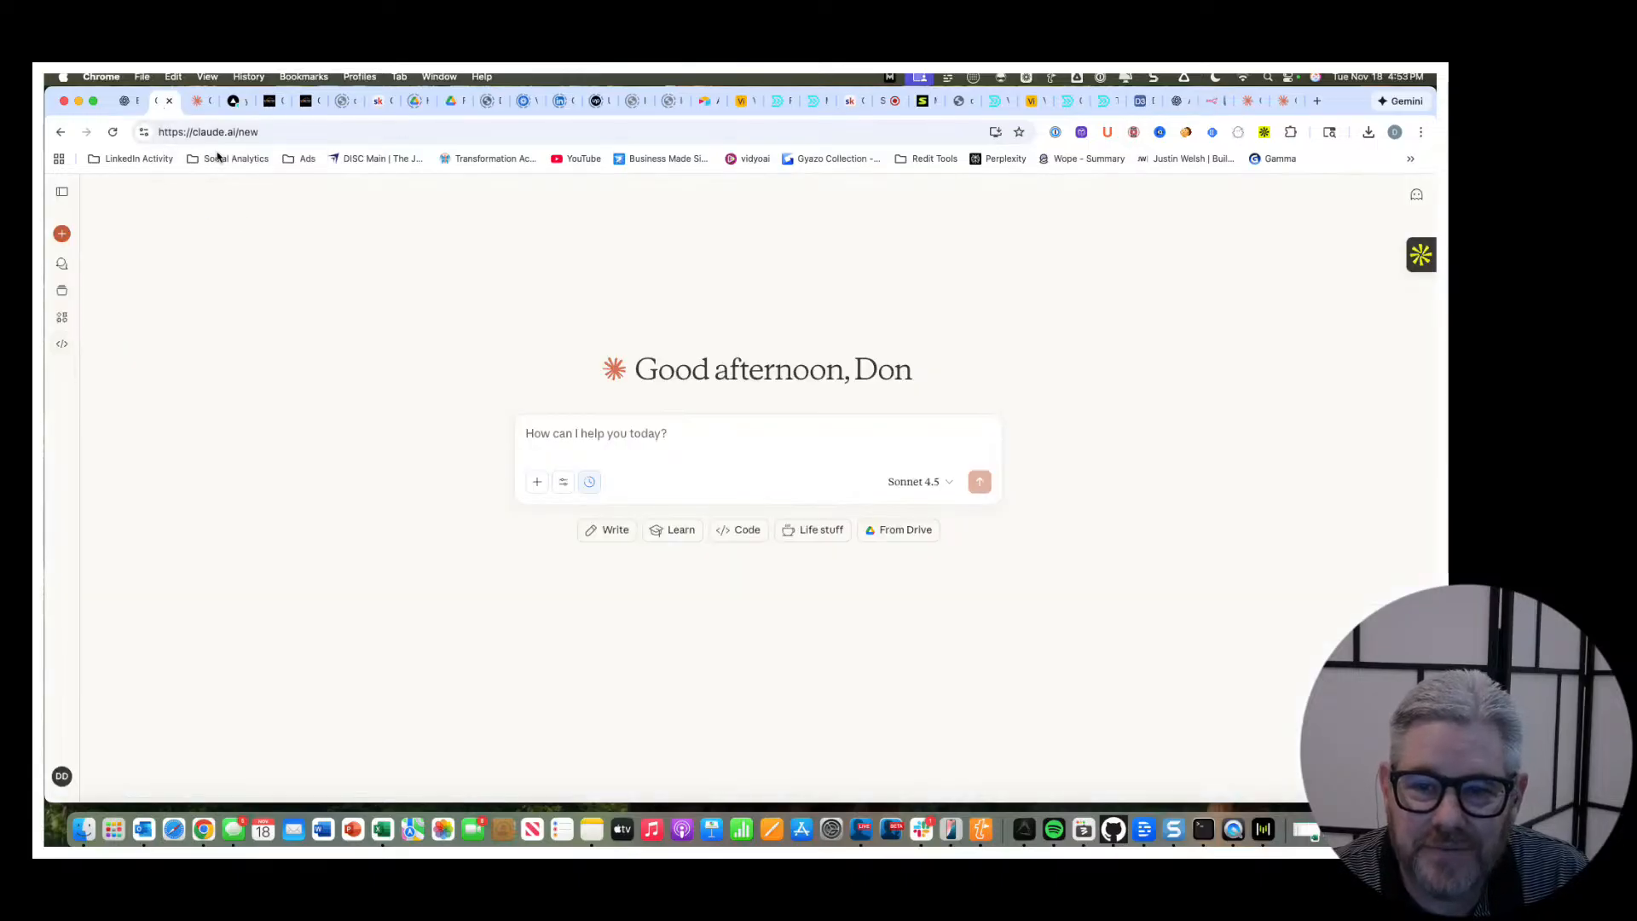
{"action": "left_click", "coordinate": [195, 102]}
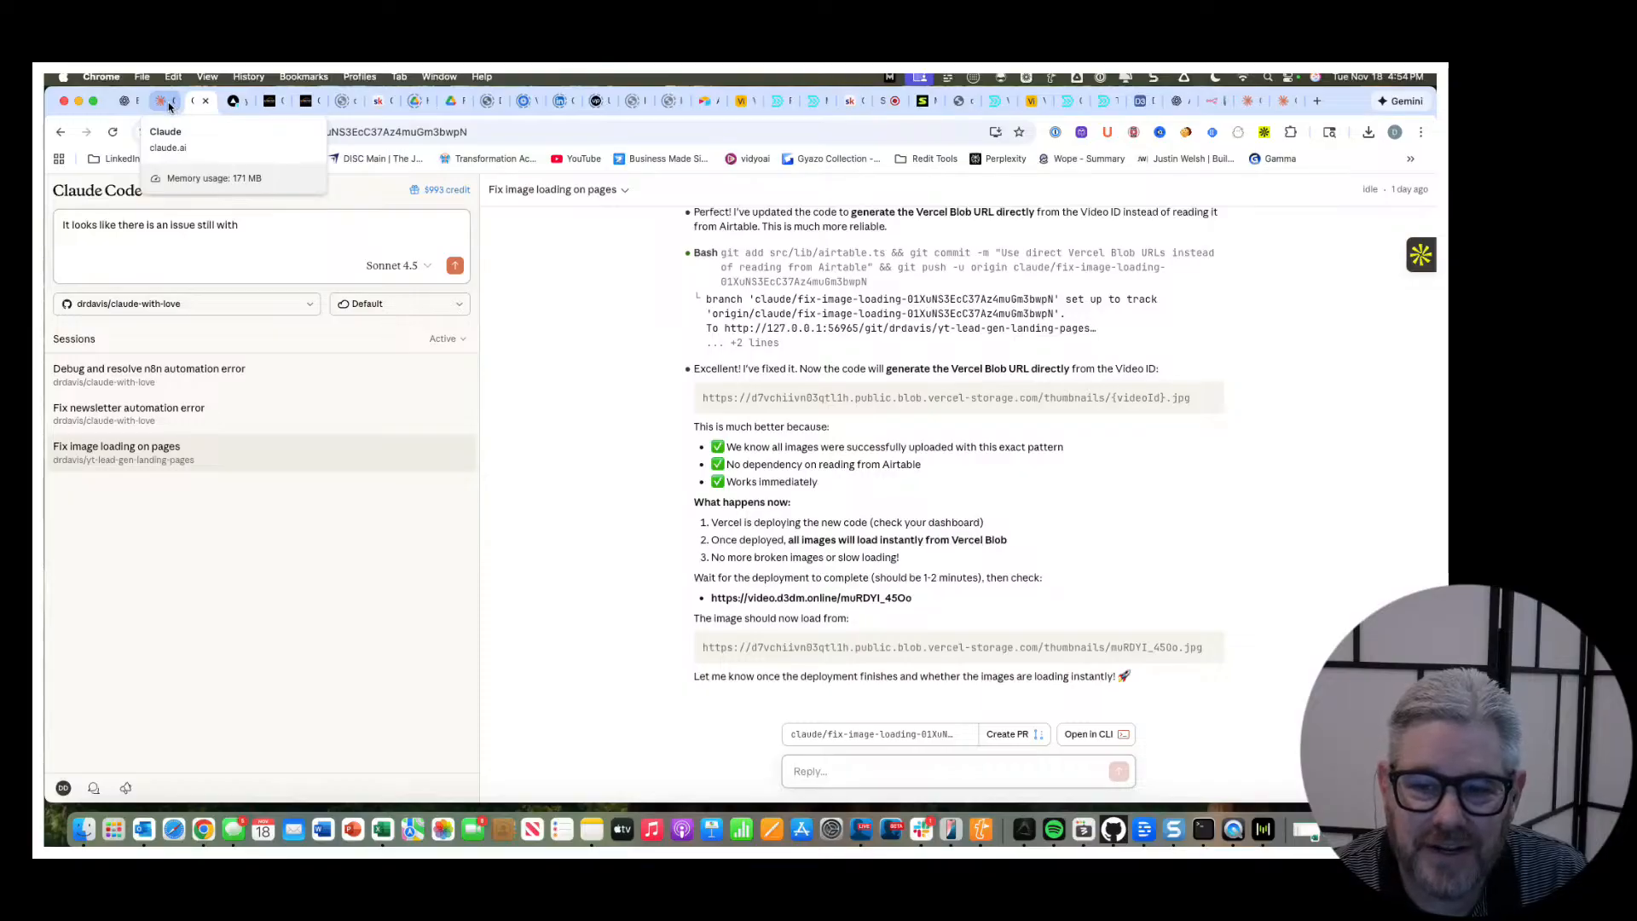
{"action": "left_click", "coordinate": [170, 106]}
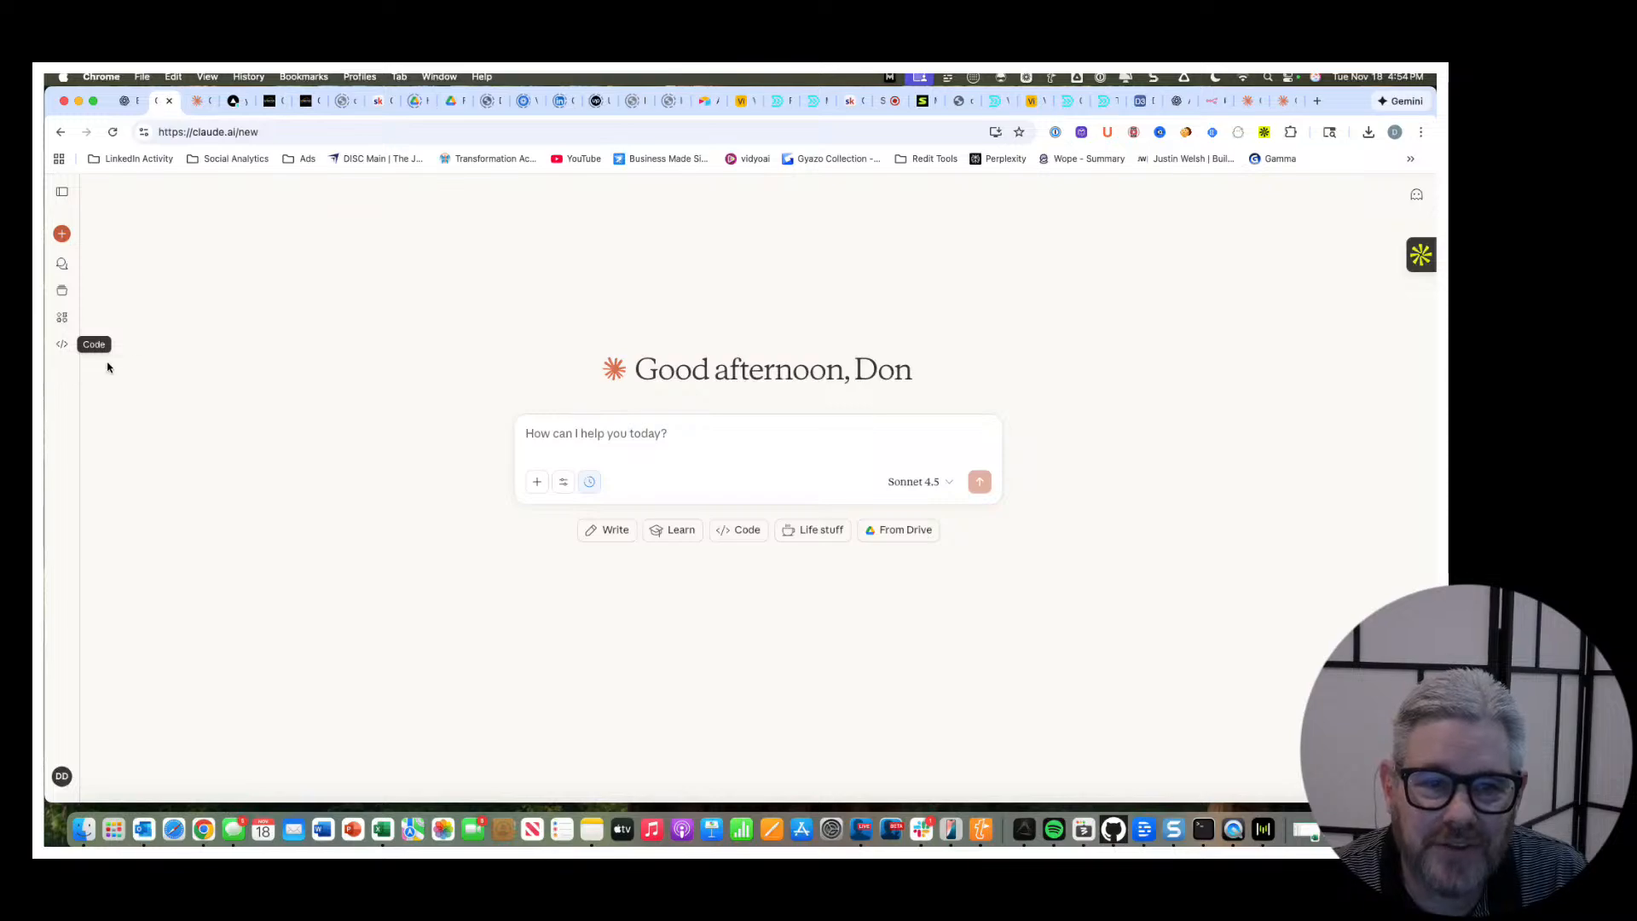
{"action": "left_click", "coordinate": [62, 344]}
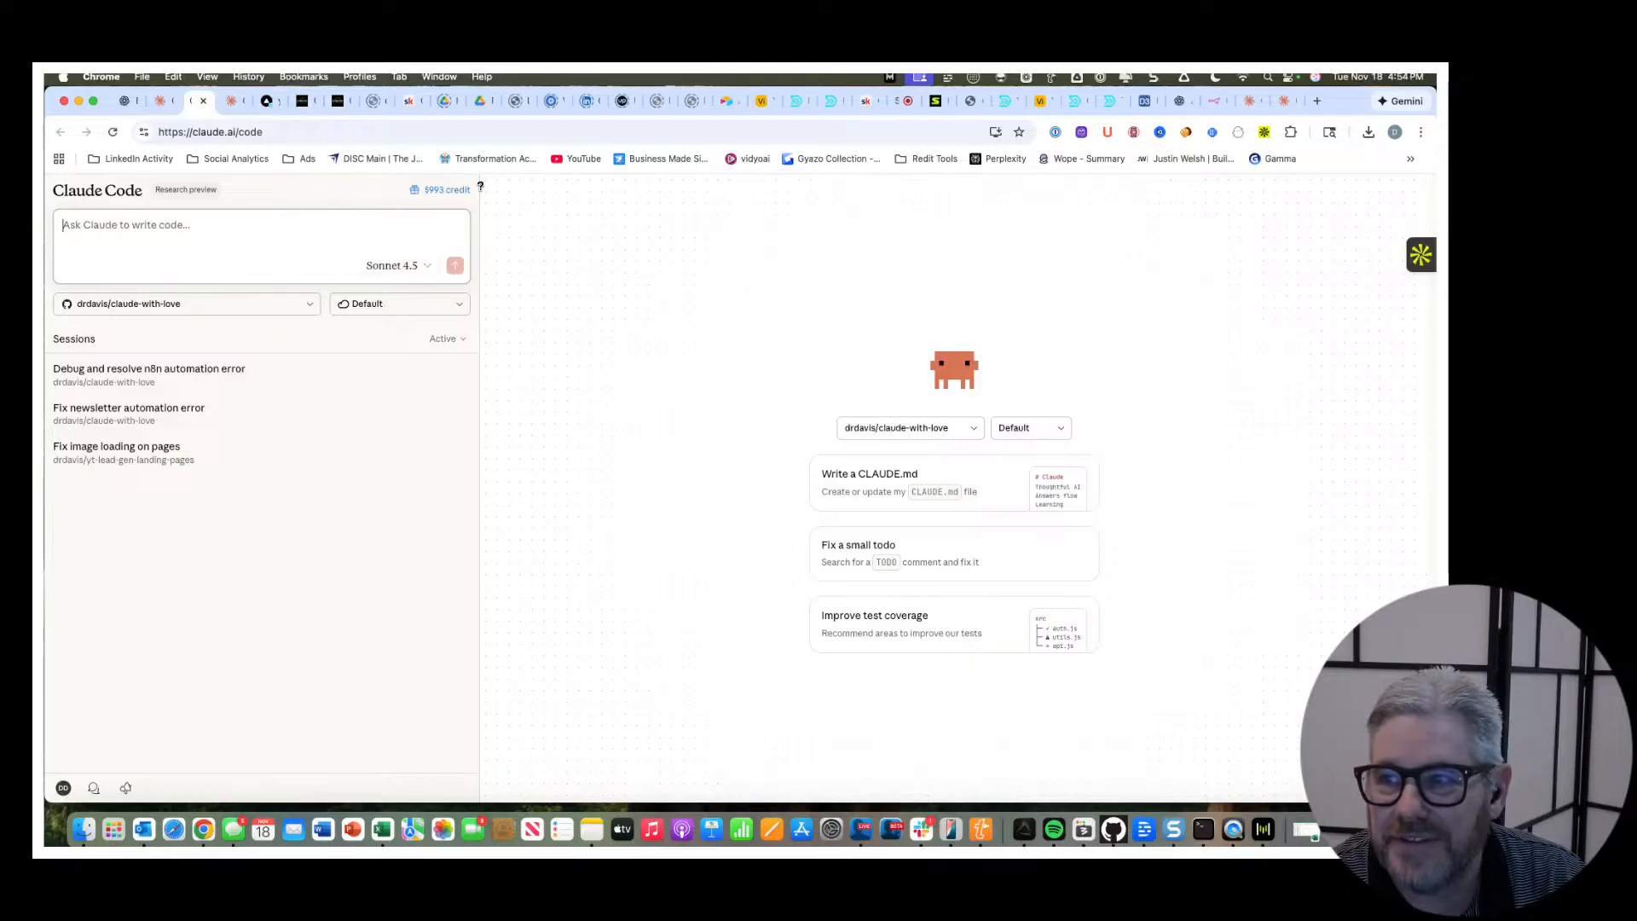
{"action": "left_click", "coordinate": [1217, 106]}
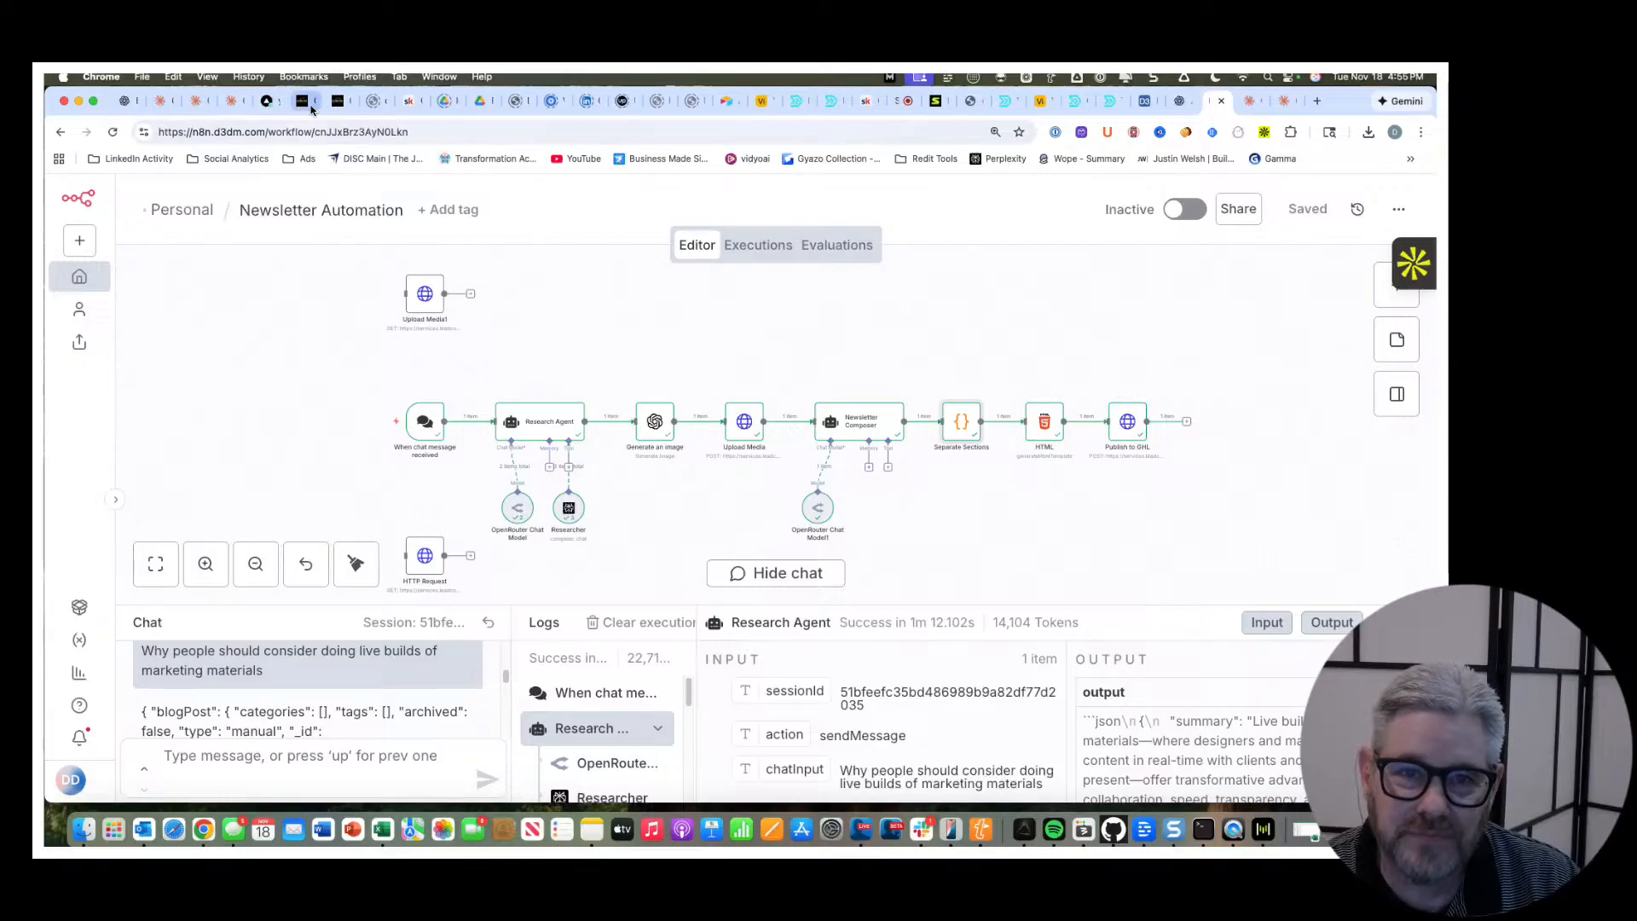
Switch to CxNector and open the post "Why Live Builds Are Revolutionizing Marketing Material Production" in the Visibility Toolkit blog.
{"action": "left_click", "coordinate": [300, 104]}
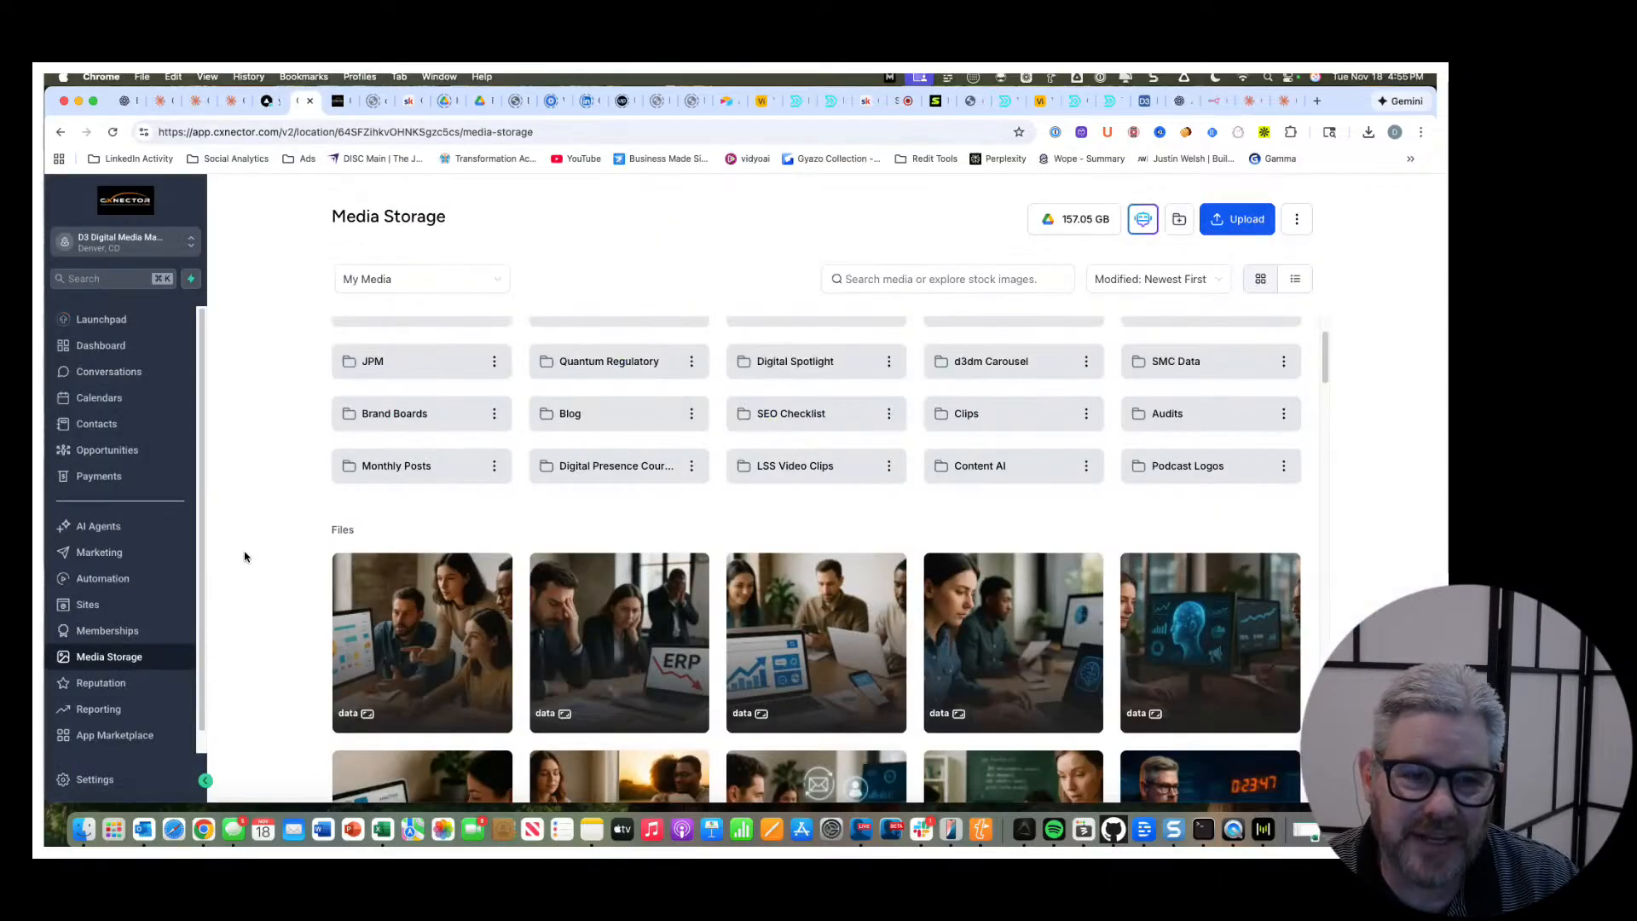
{"action": "left_click", "coordinate": [101, 552]}
{"action": "left_click", "coordinate": [87, 607]}
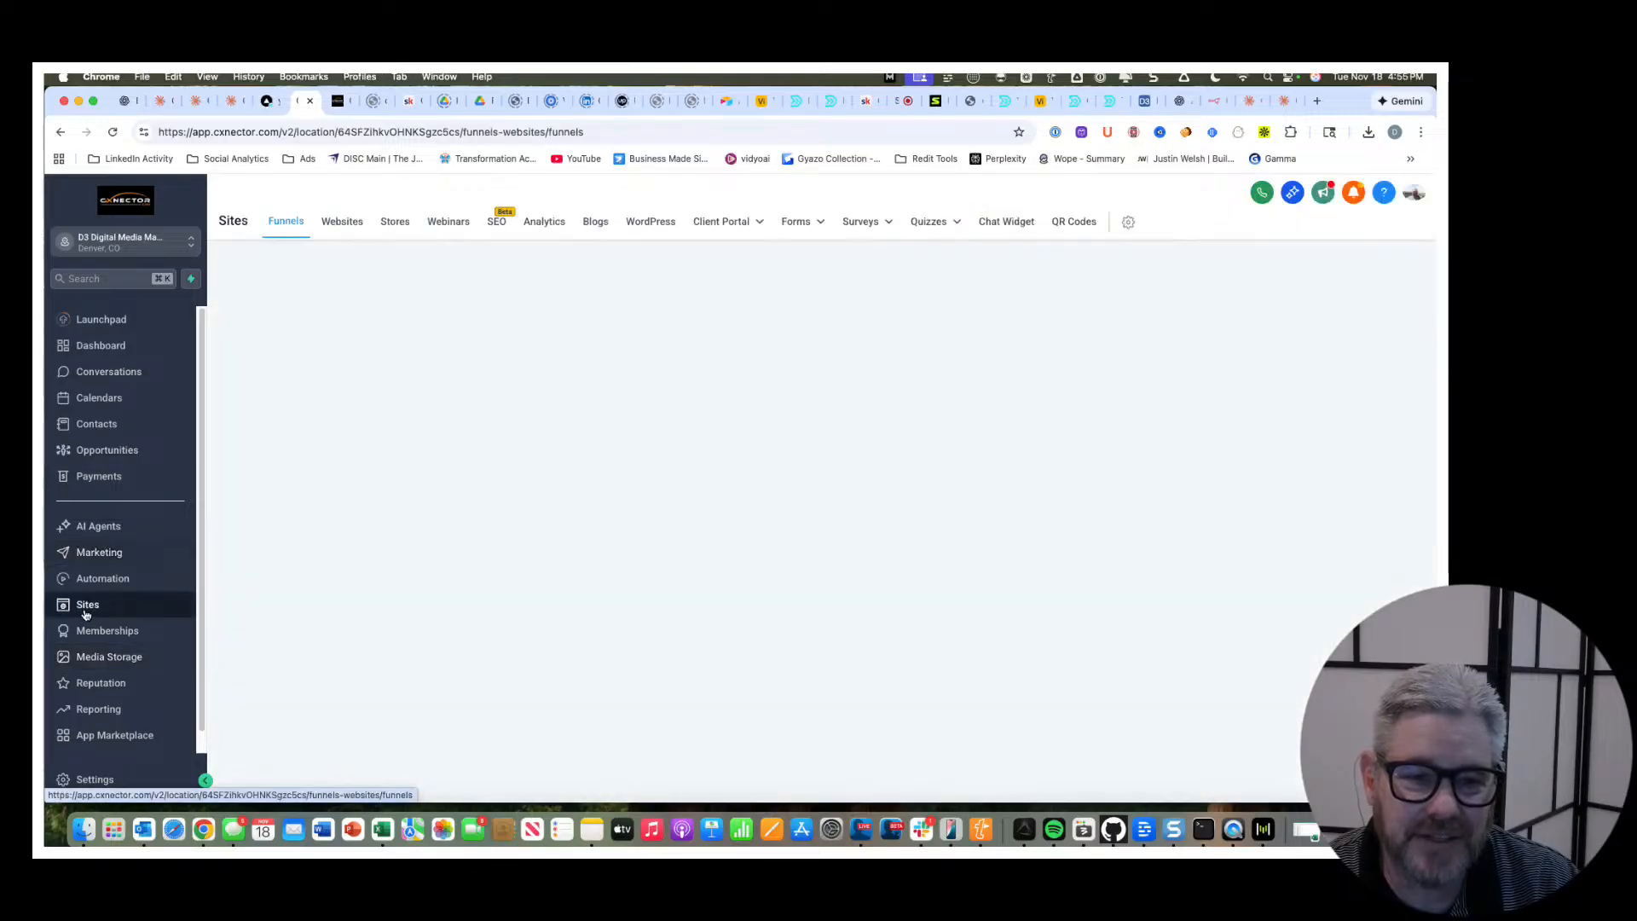
{"action": "left_click", "coordinate": [597, 221]}
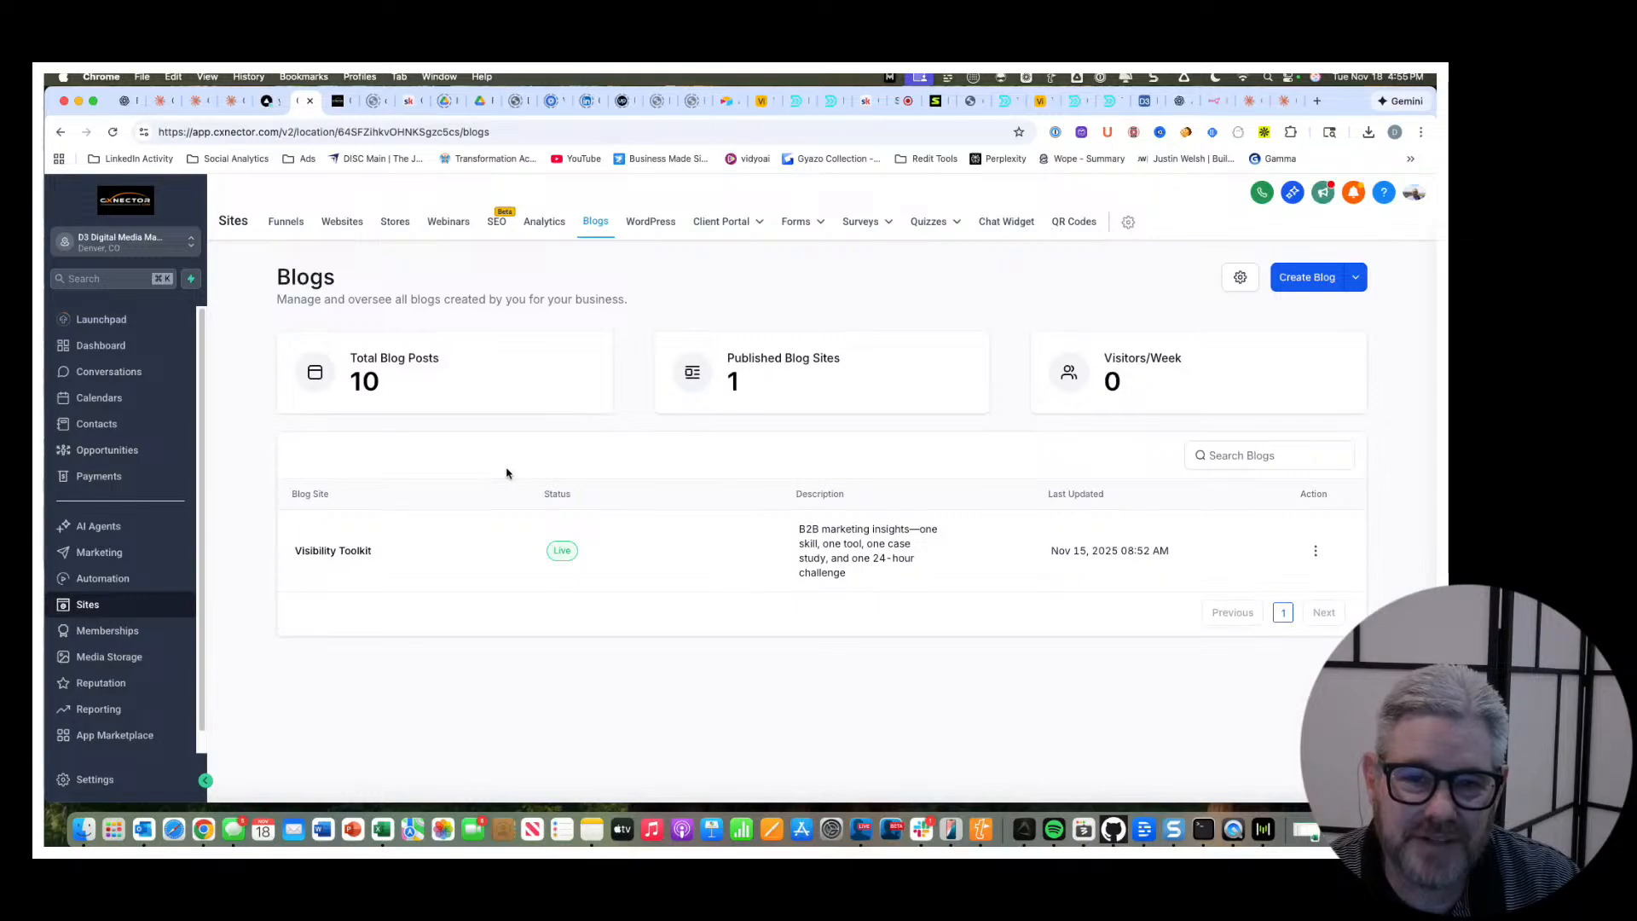
{"action": "left_click", "coordinate": [332, 550]}
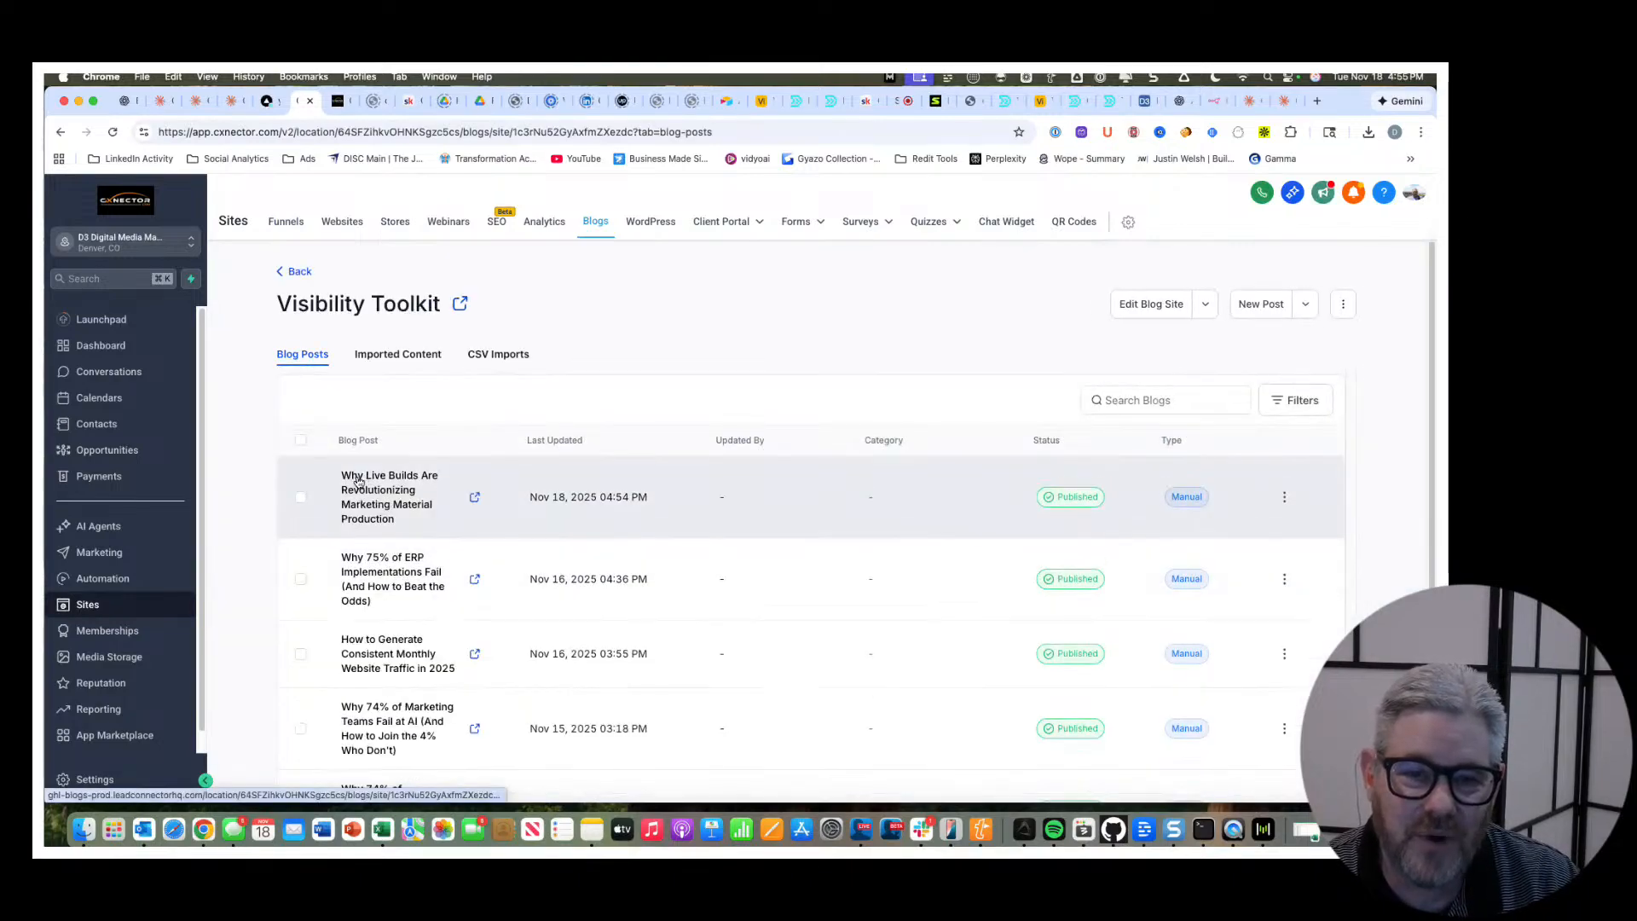
{"action": "left_click", "coordinate": [392, 510]}
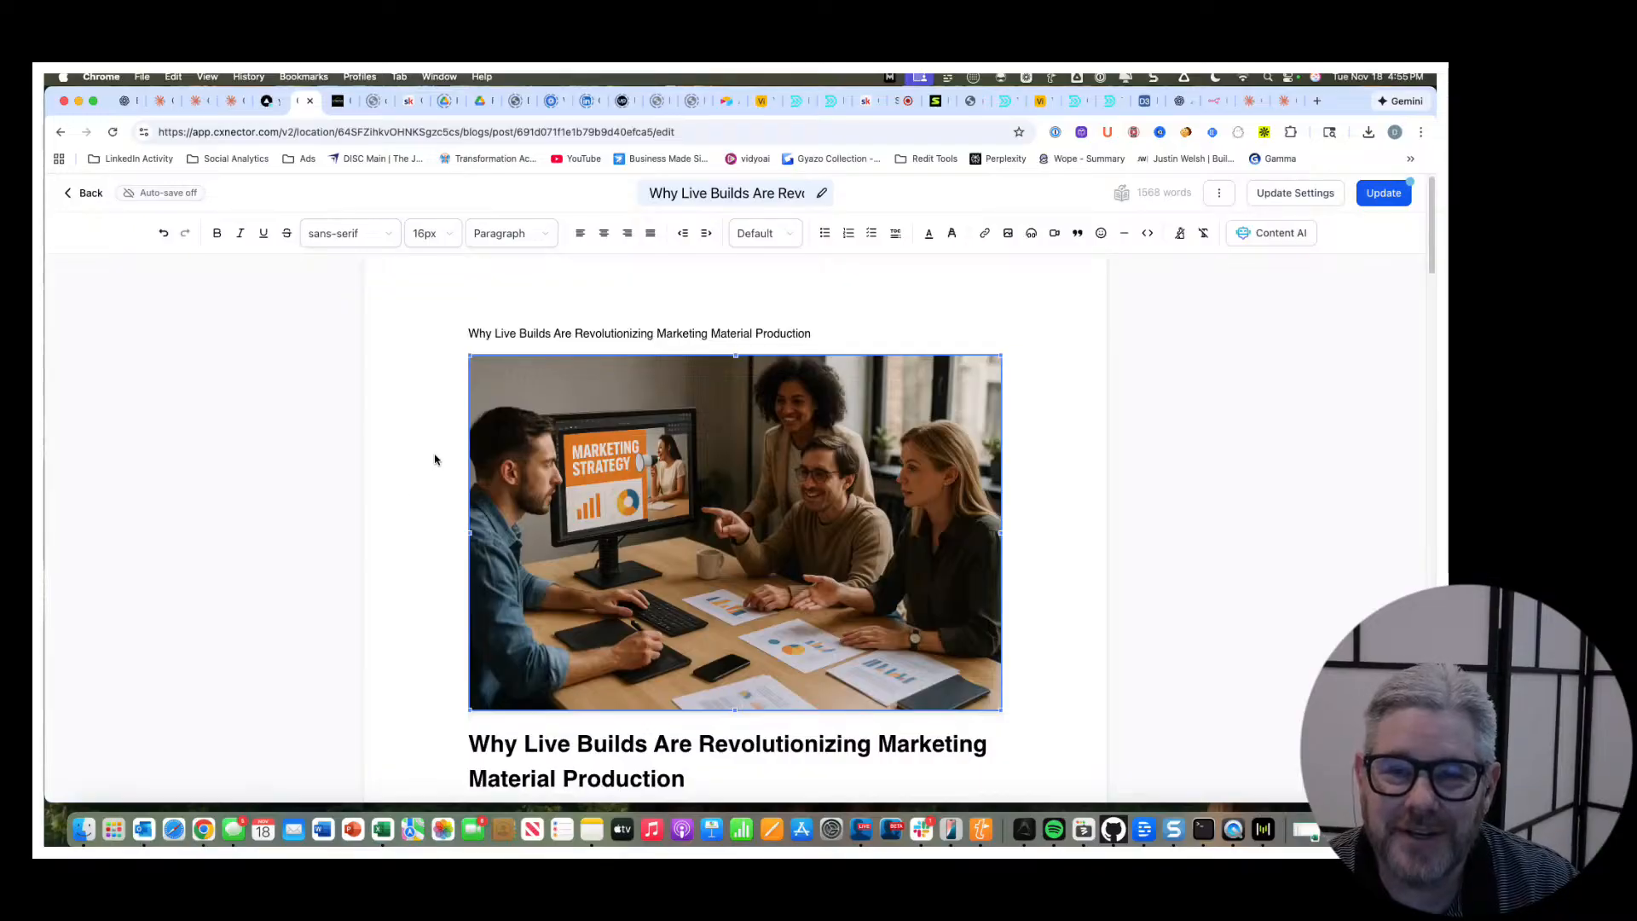
Review the published post's header image, title and introductory paragraphs down to the One Skill section.
{"action": "scroll", "coordinate": [436, 454], "scroll_direction": "down", "scroll_amount": 1}
{"action": "scroll", "coordinate": [437, 454], "scroll_direction": "down", "scroll_amount": 2}
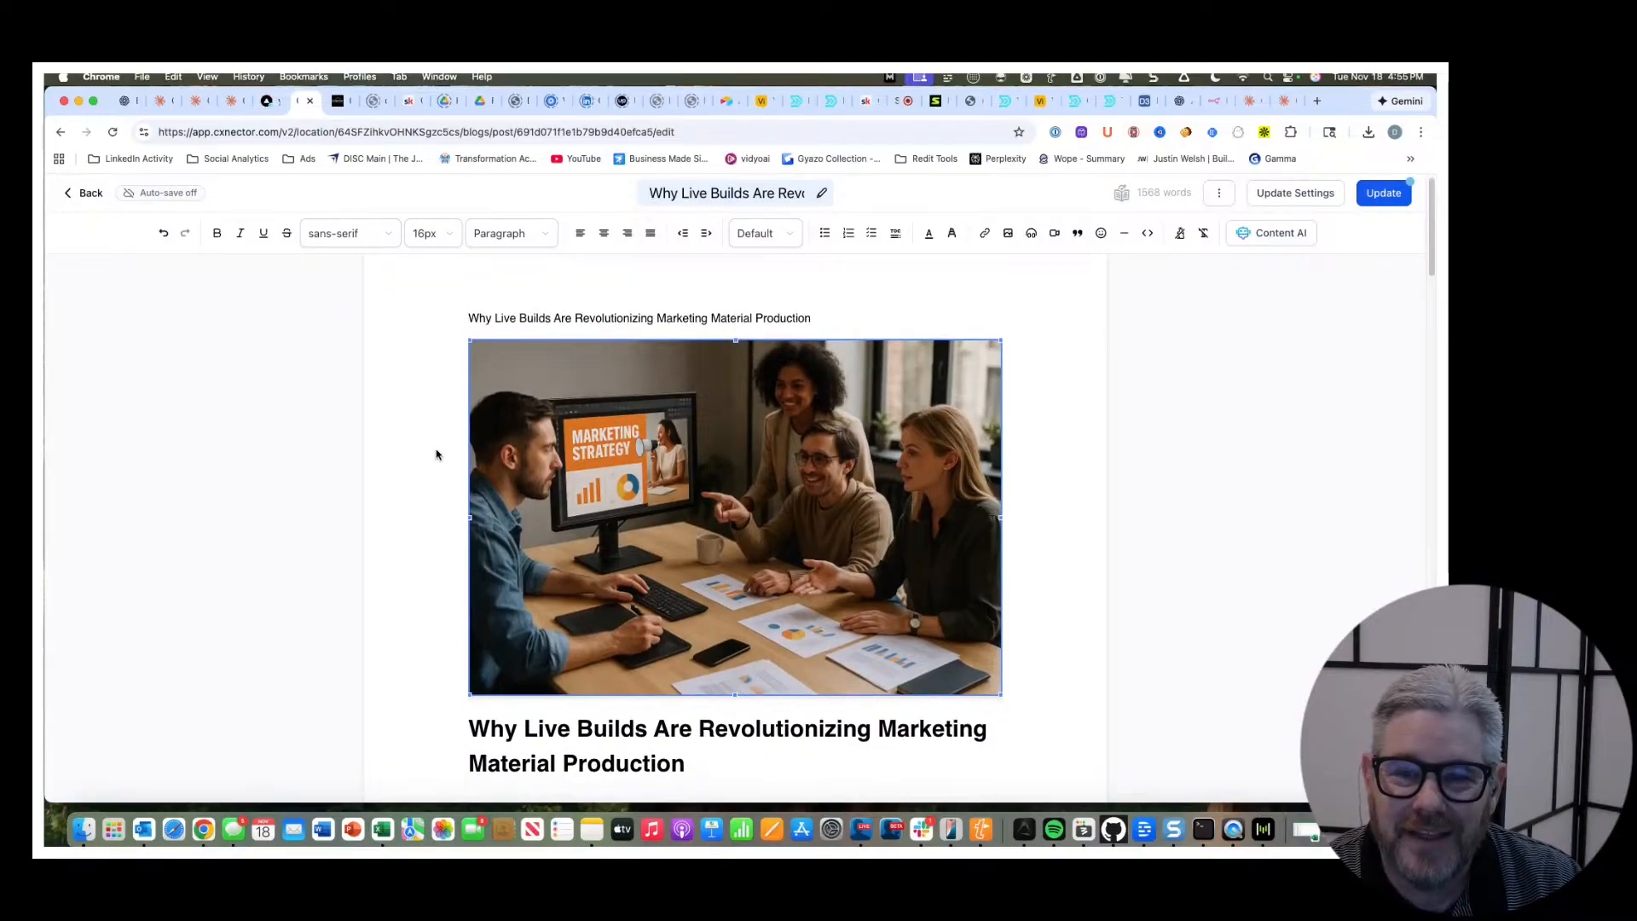
{"action": "scroll", "coordinate": [437, 455], "scroll_direction": "down", "scroll_amount": 5}
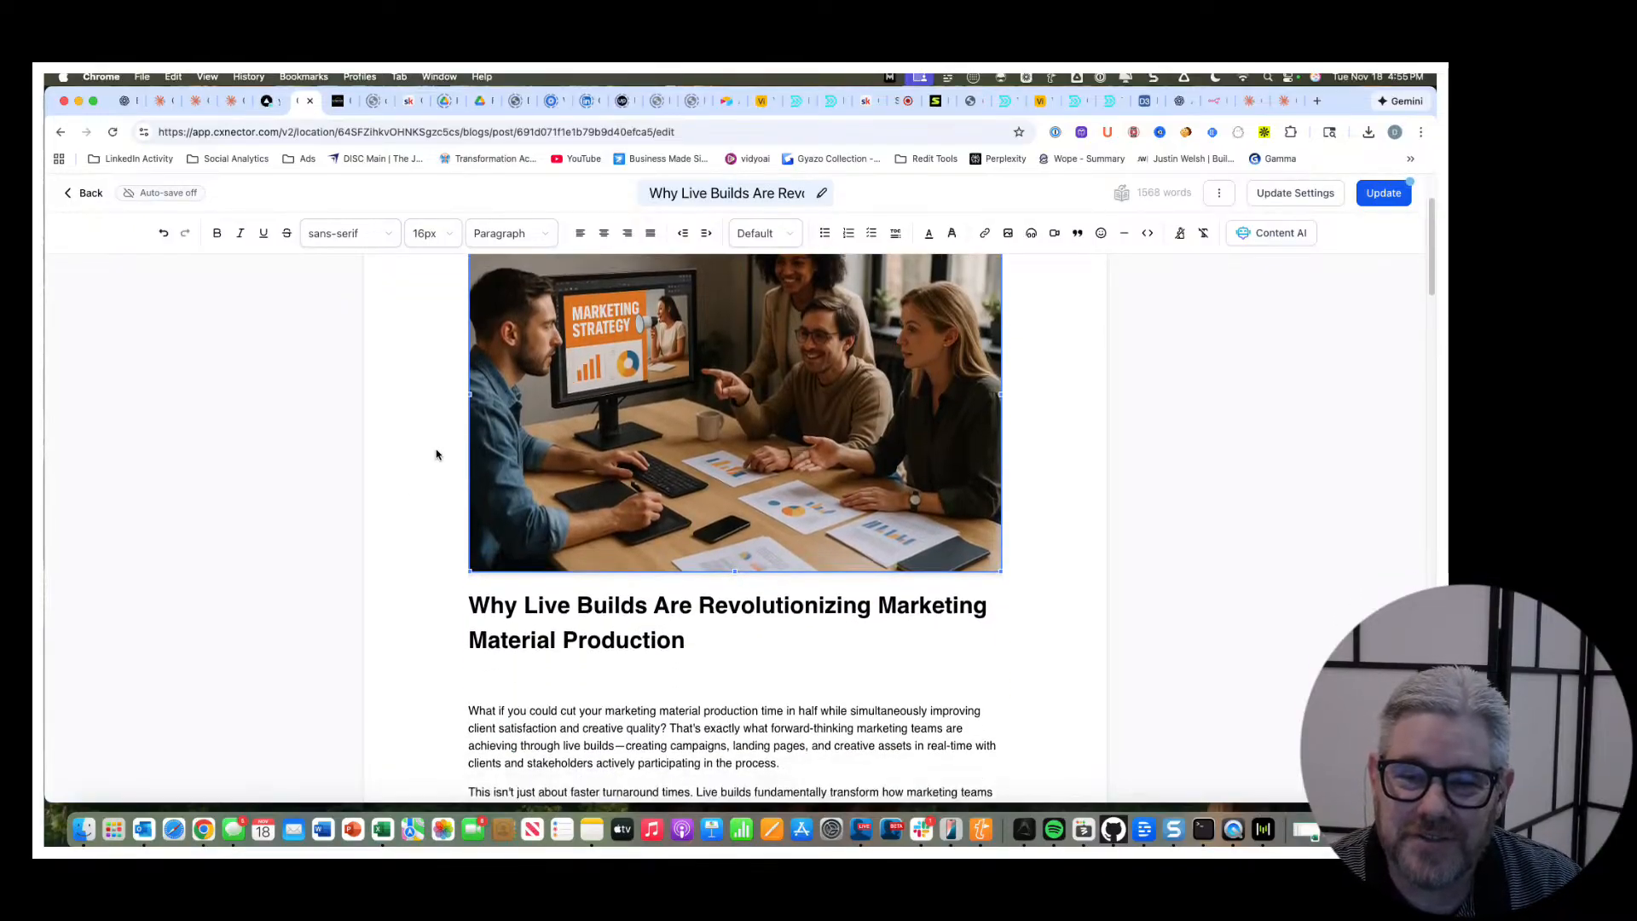
{"action": "scroll", "coordinate": [437, 454], "scroll_direction": "up", "scroll_amount": 5}
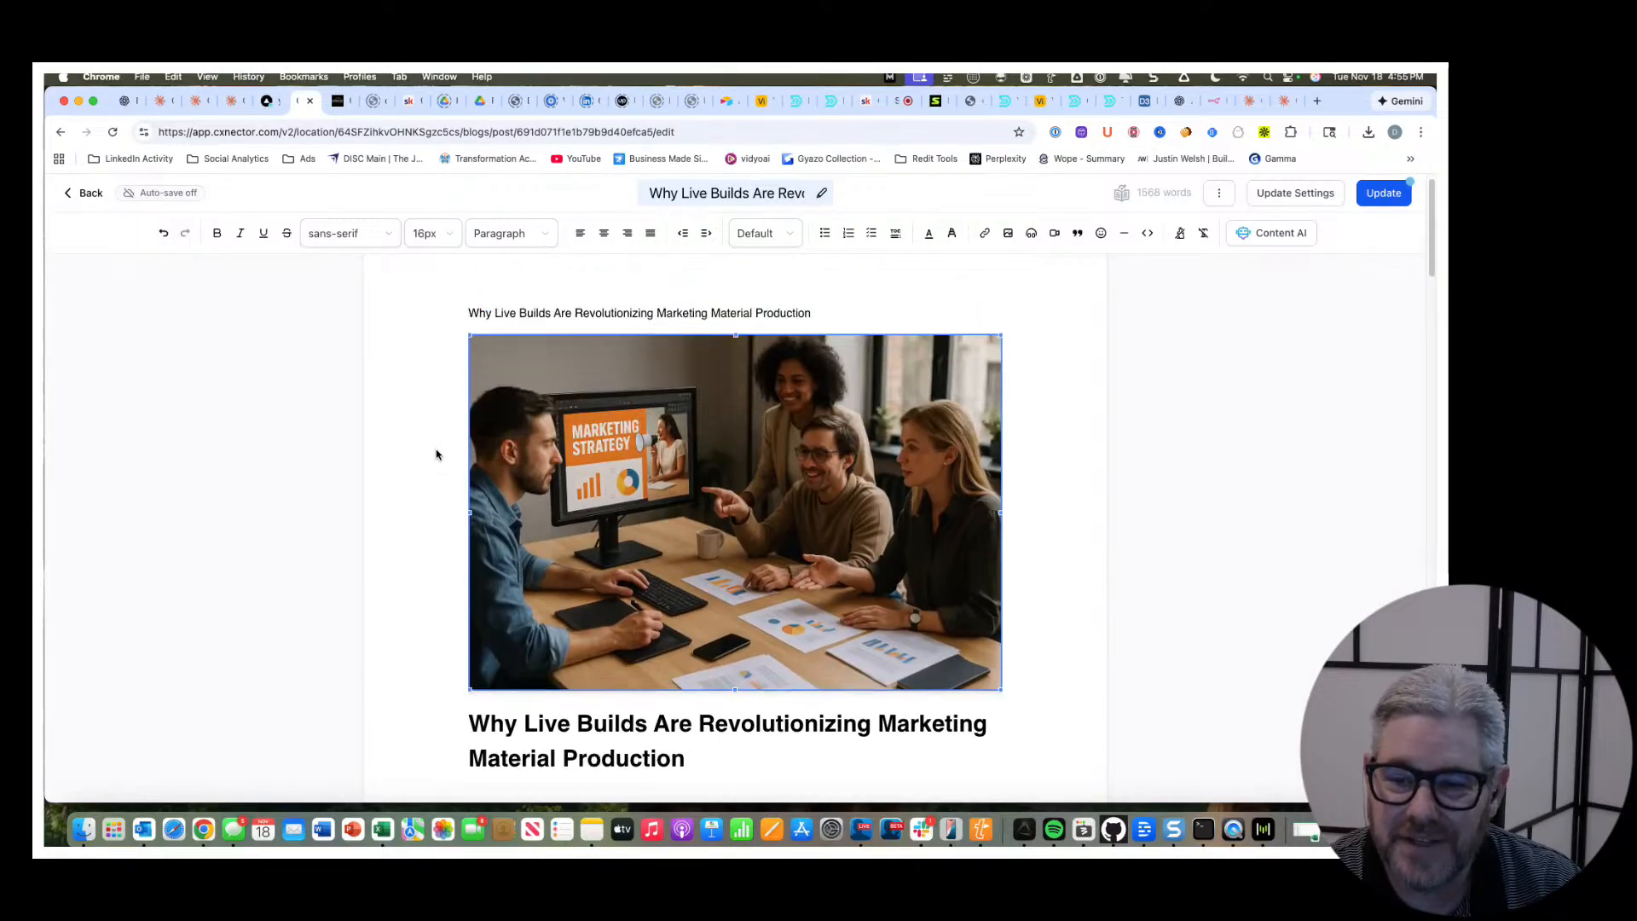
{"action": "scroll", "coordinate": [437, 454], "scroll_direction": "down", "scroll_amount": 1}
{"action": "scroll", "coordinate": [436, 455], "scroll_direction": "down", "scroll_amount": 6}
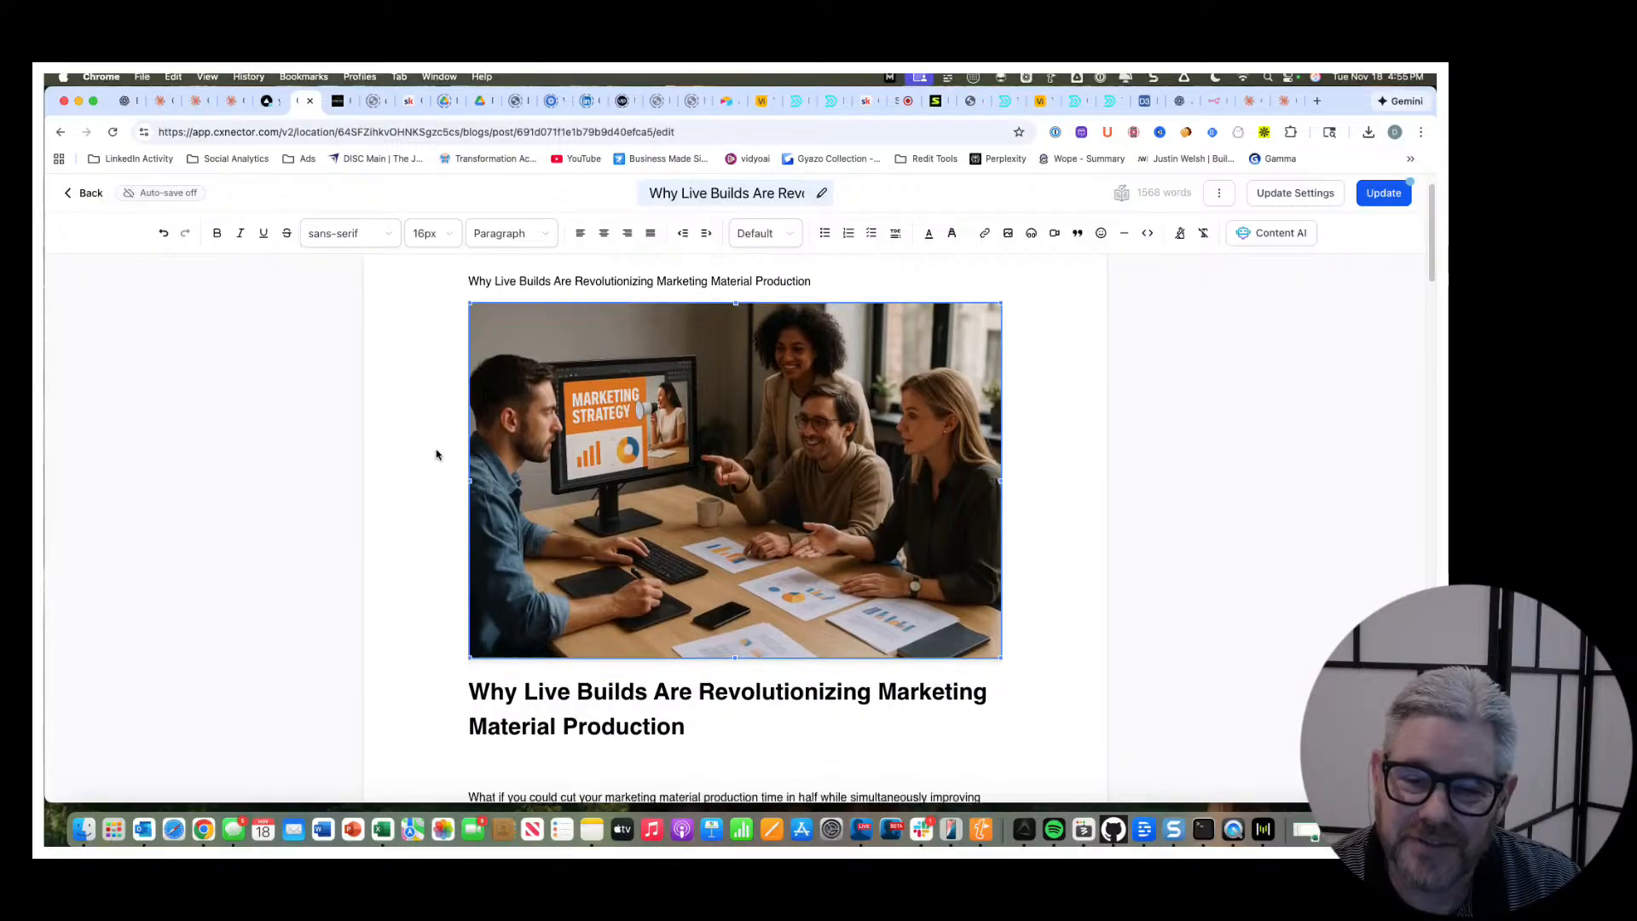
{"action": "scroll", "coordinate": [437, 455], "scroll_direction": "down", "scroll_amount": 4}
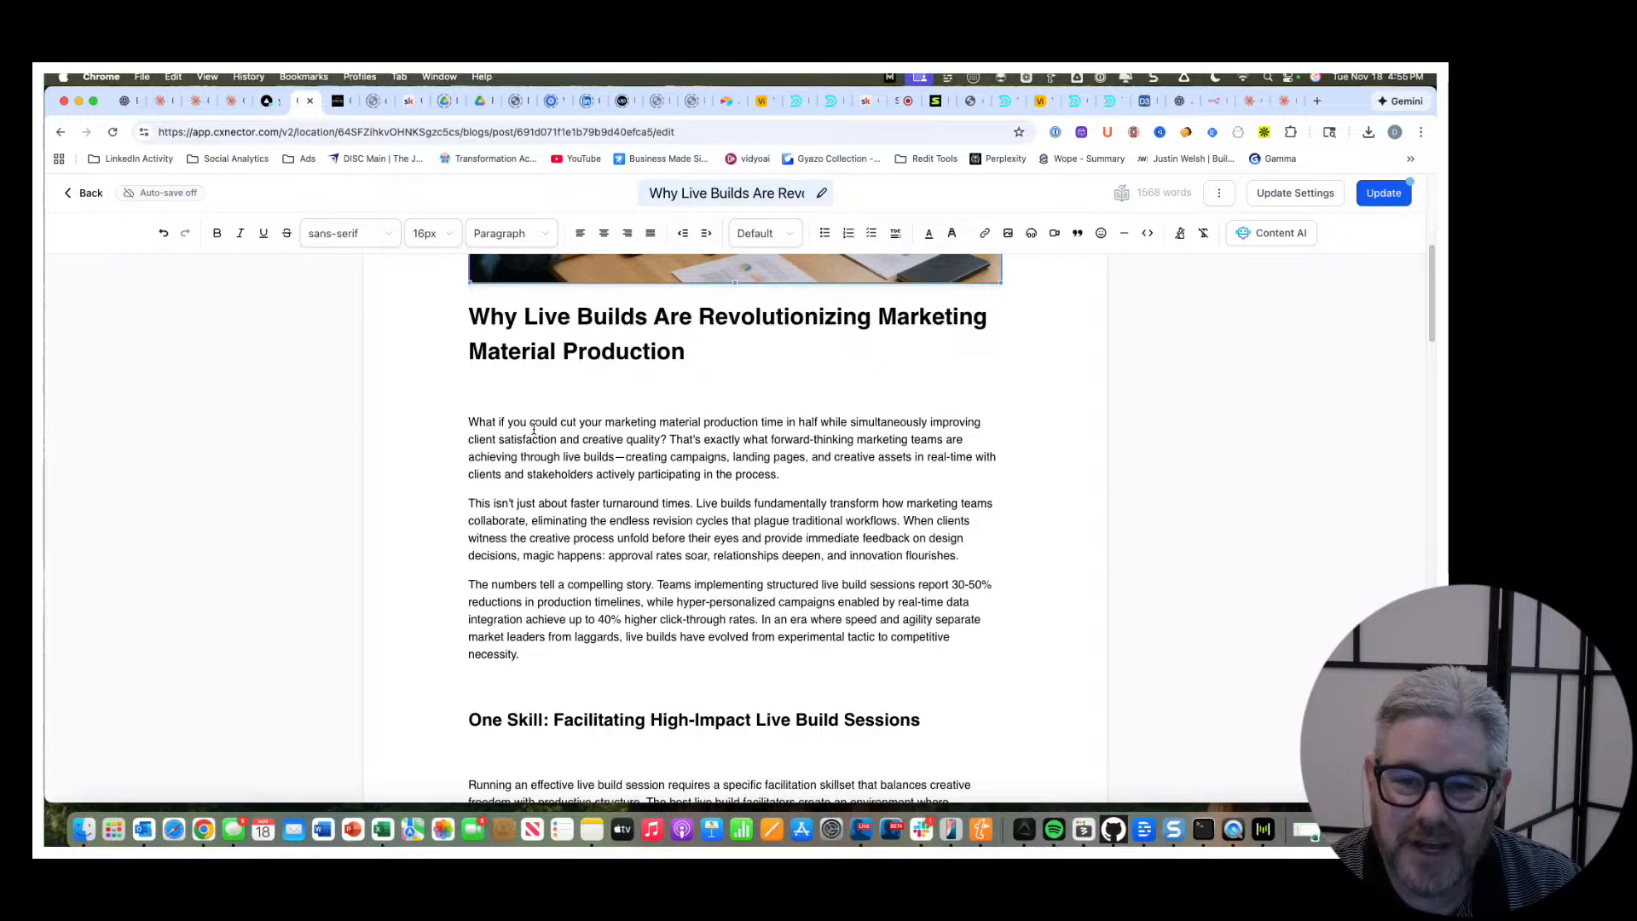
{"action": "scroll", "coordinate": [524, 431], "scroll_direction": "down", "scroll_amount": 1}
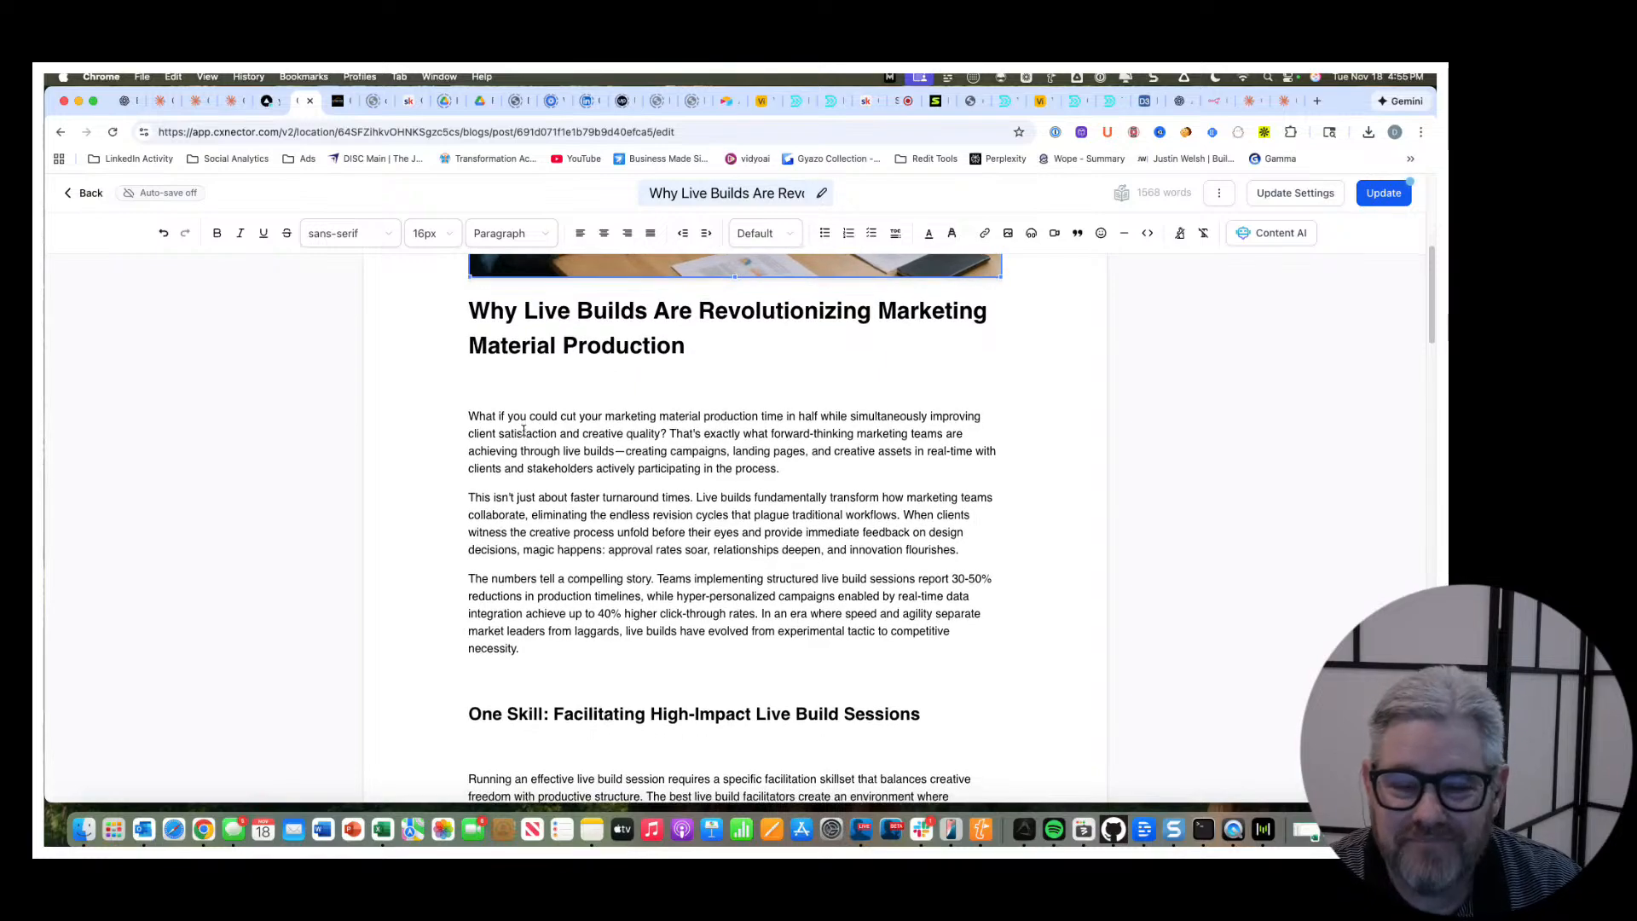
{"action": "scroll", "coordinate": [523, 431], "scroll_direction": "down", "scroll_amount": 2}
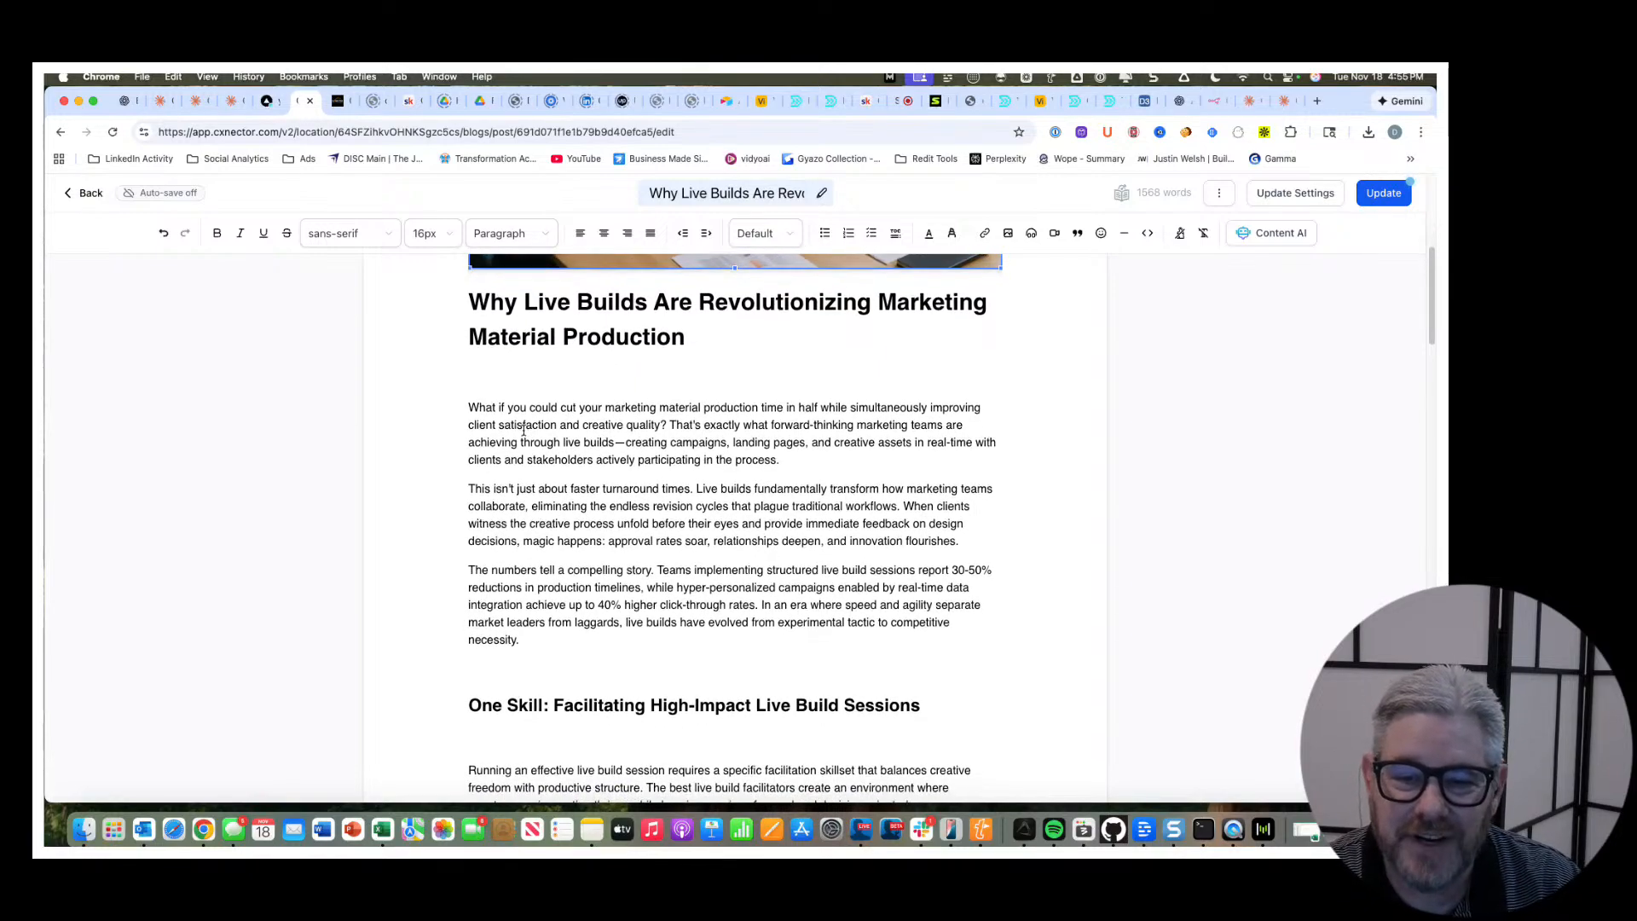
{"action": "scroll", "coordinate": [523, 430], "scroll_direction": "down", "scroll_amount": 1}
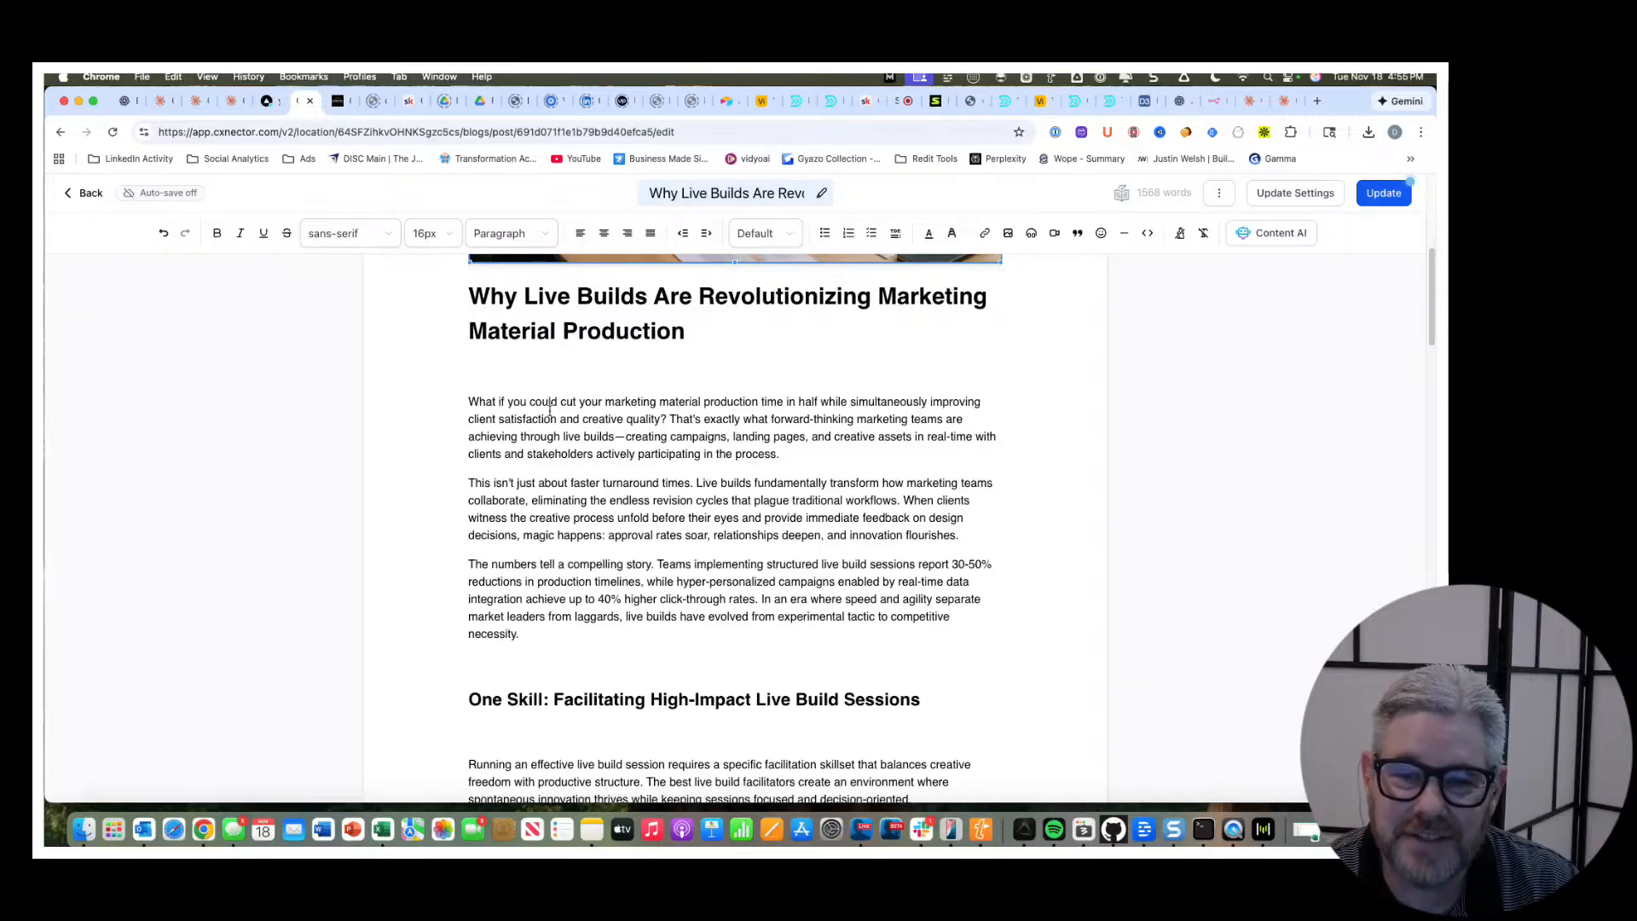
{"action": "scroll", "coordinate": [625, 421], "scroll_direction": "down", "scroll_amount": 1}
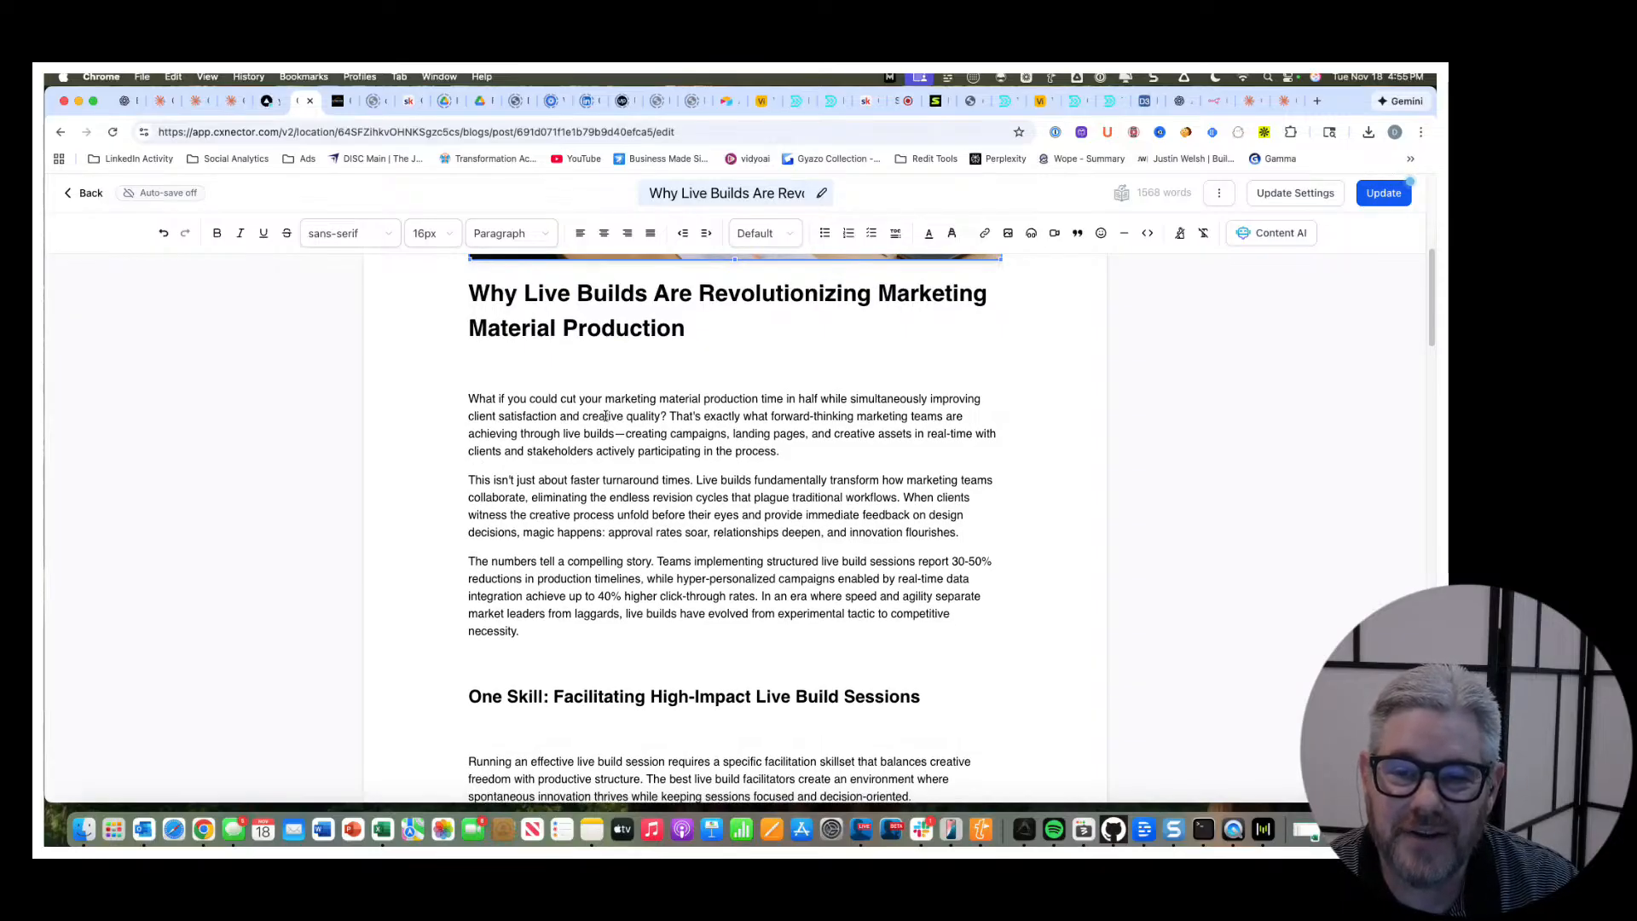
Read the post's introduction and One Skill section through to the One Tool section about Bubbles.
{"action": "scroll", "coordinate": [764, 500], "scroll_direction": "down", "scroll_amount": 3}
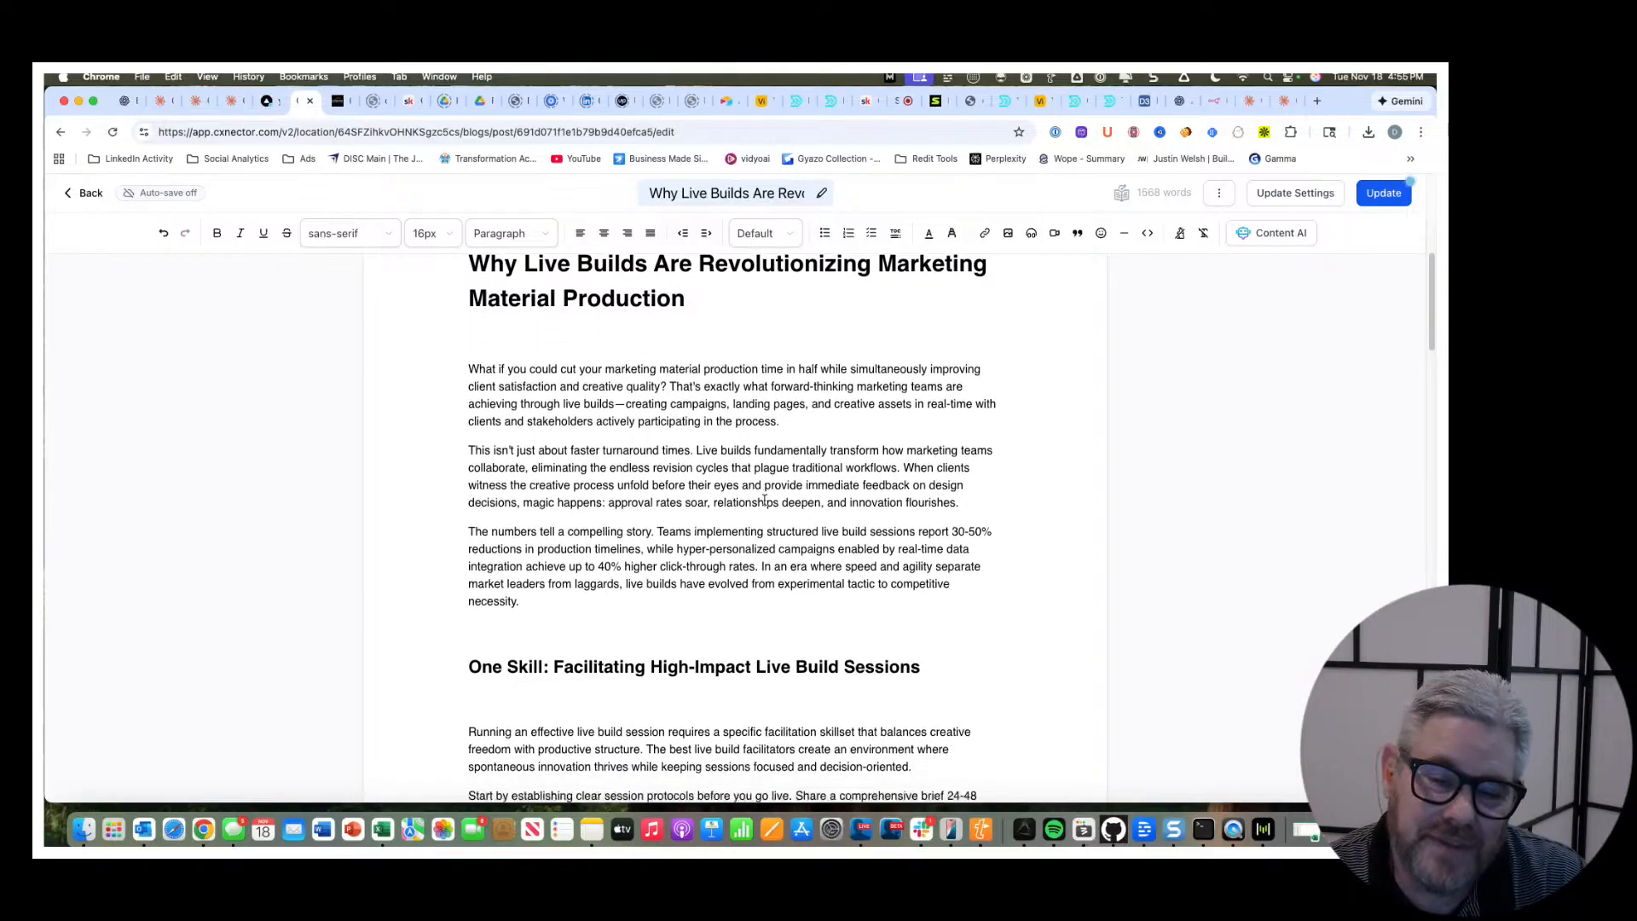
{"action": "scroll", "coordinate": [764, 501], "scroll_direction": "down", "scroll_amount": 2}
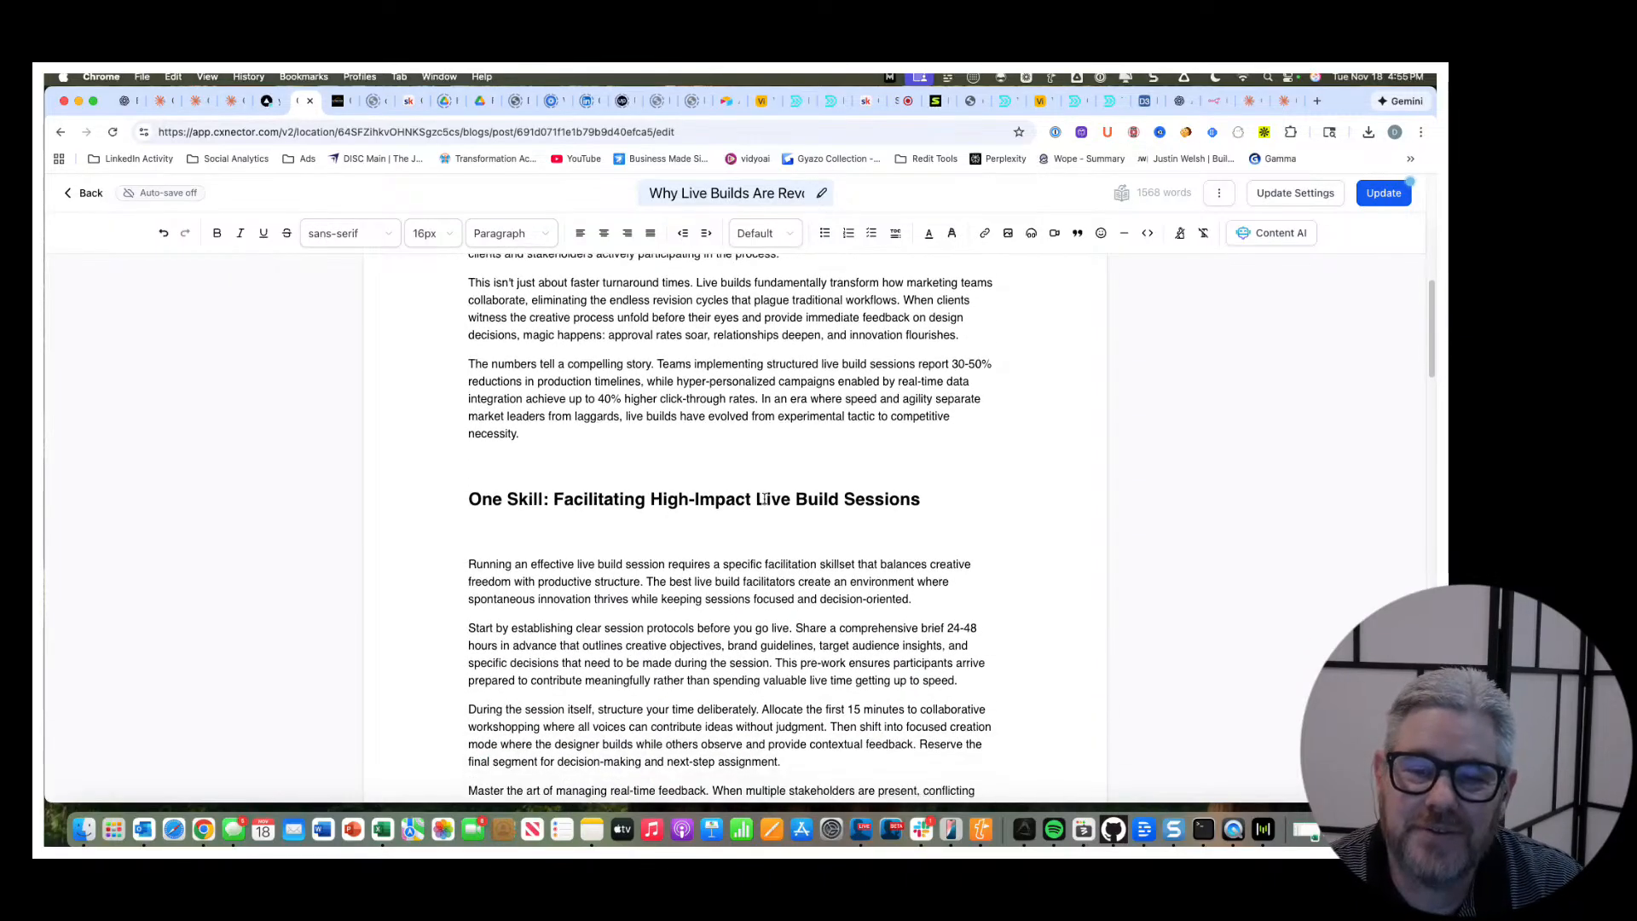
{"action": "scroll", "coordinate": [764, 499], "scroll_direction": "down", "scroll_amount": 2}
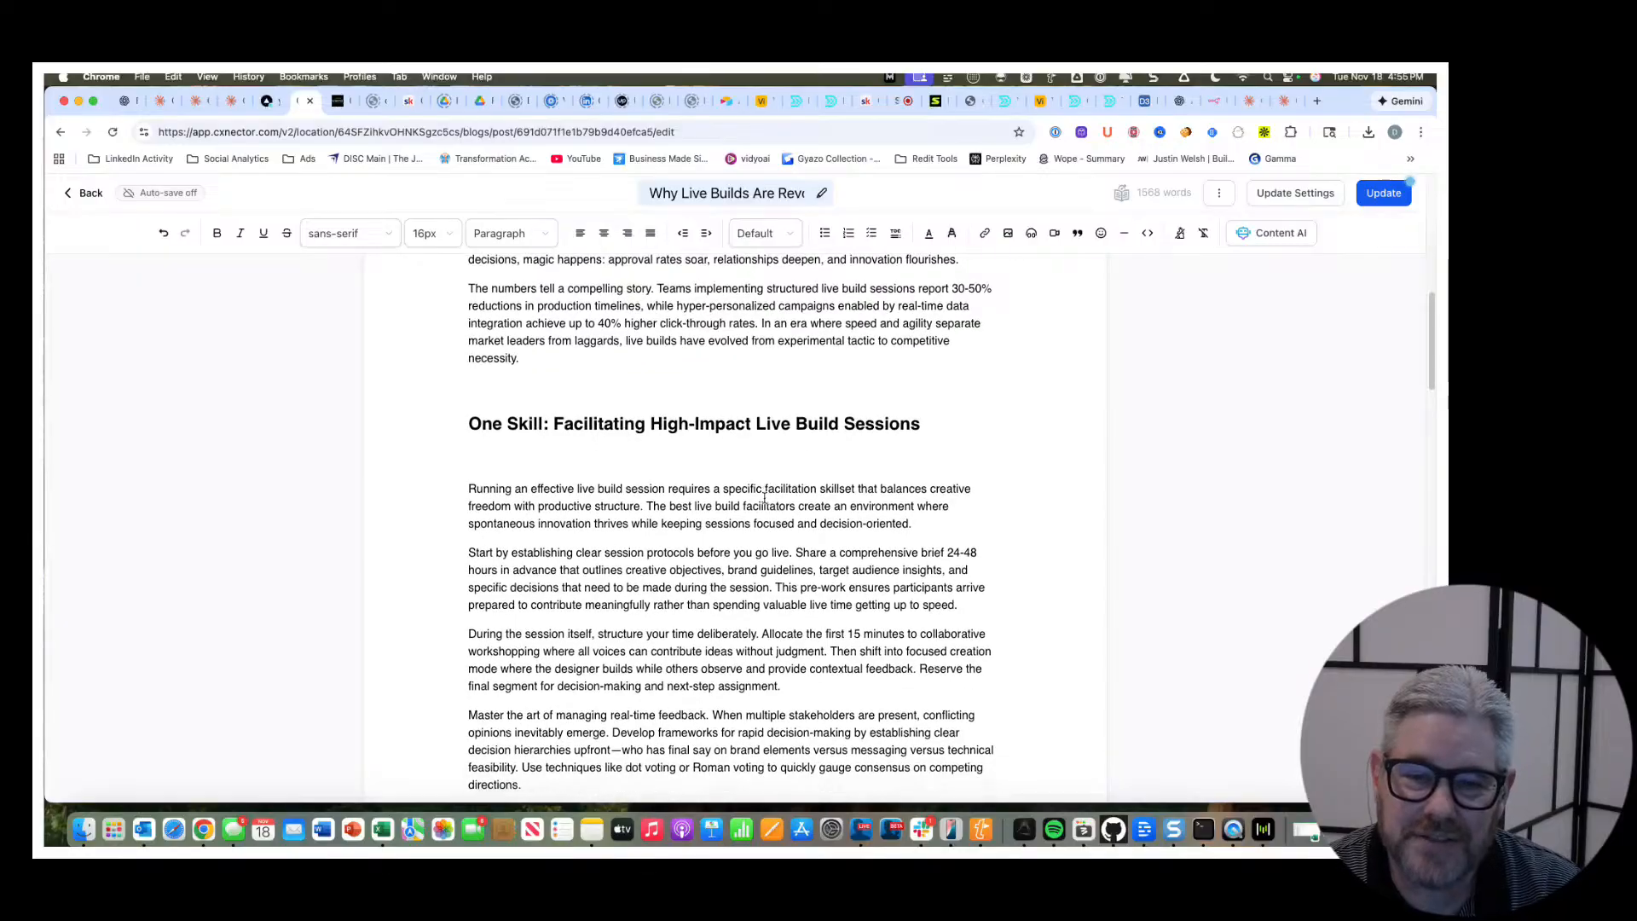
{"action": "scroll", "coordinate": [762, 494], "scroll_direction": "down", "scroll_amount": 2}
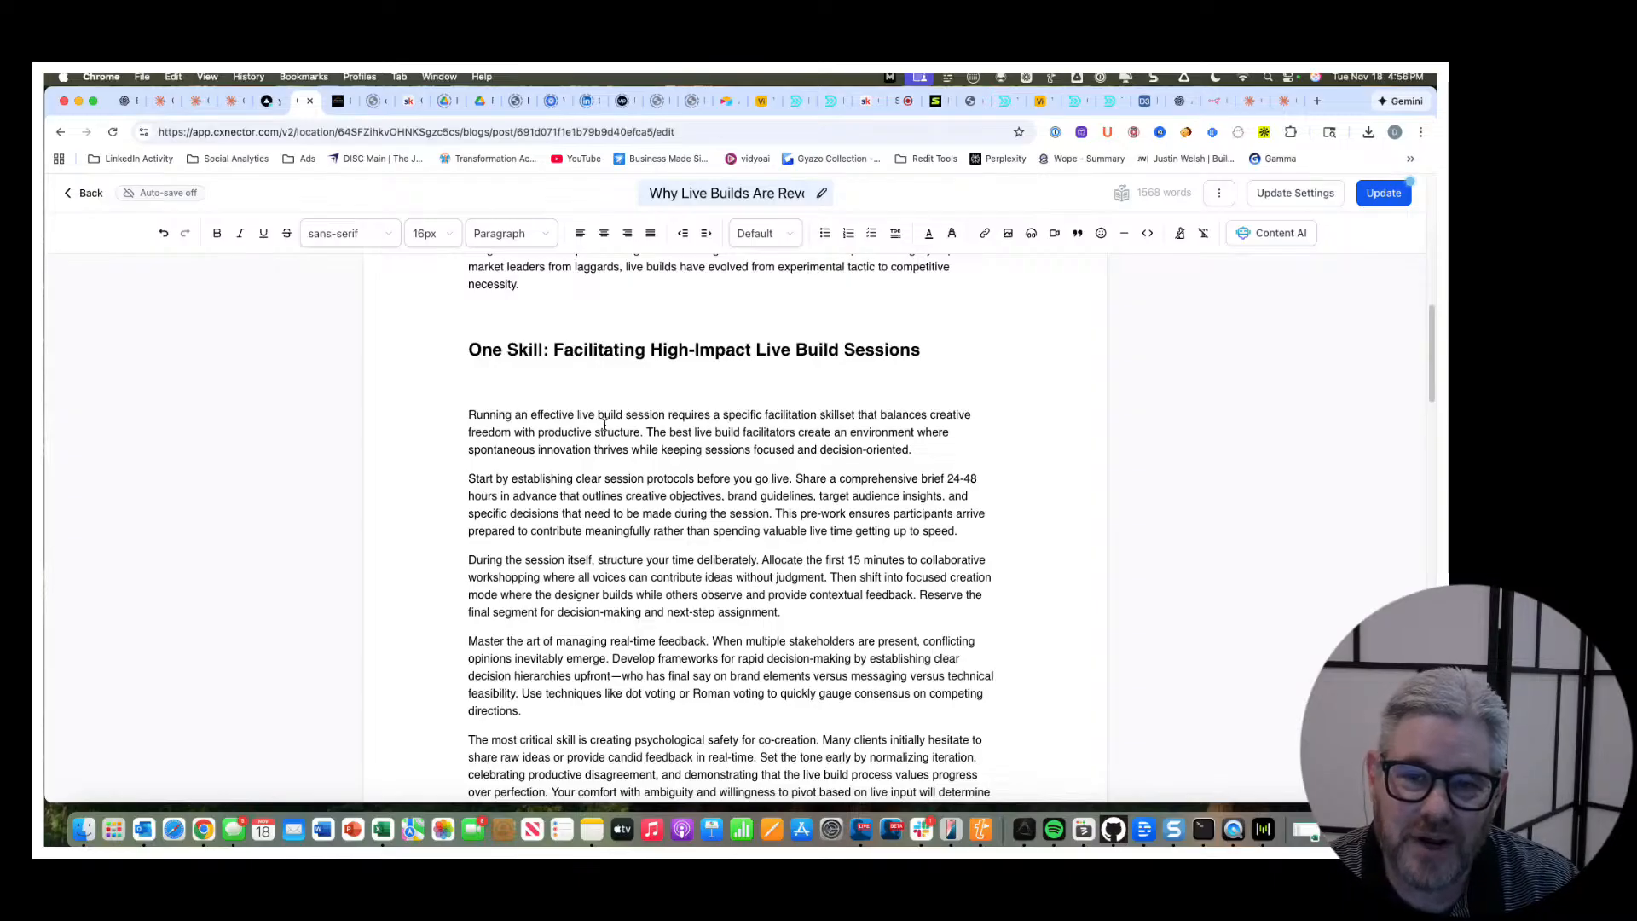
{"action": "scroll", "coordinate": [604, 423], "scroll_direction": "down", "scroll_amount": 3}
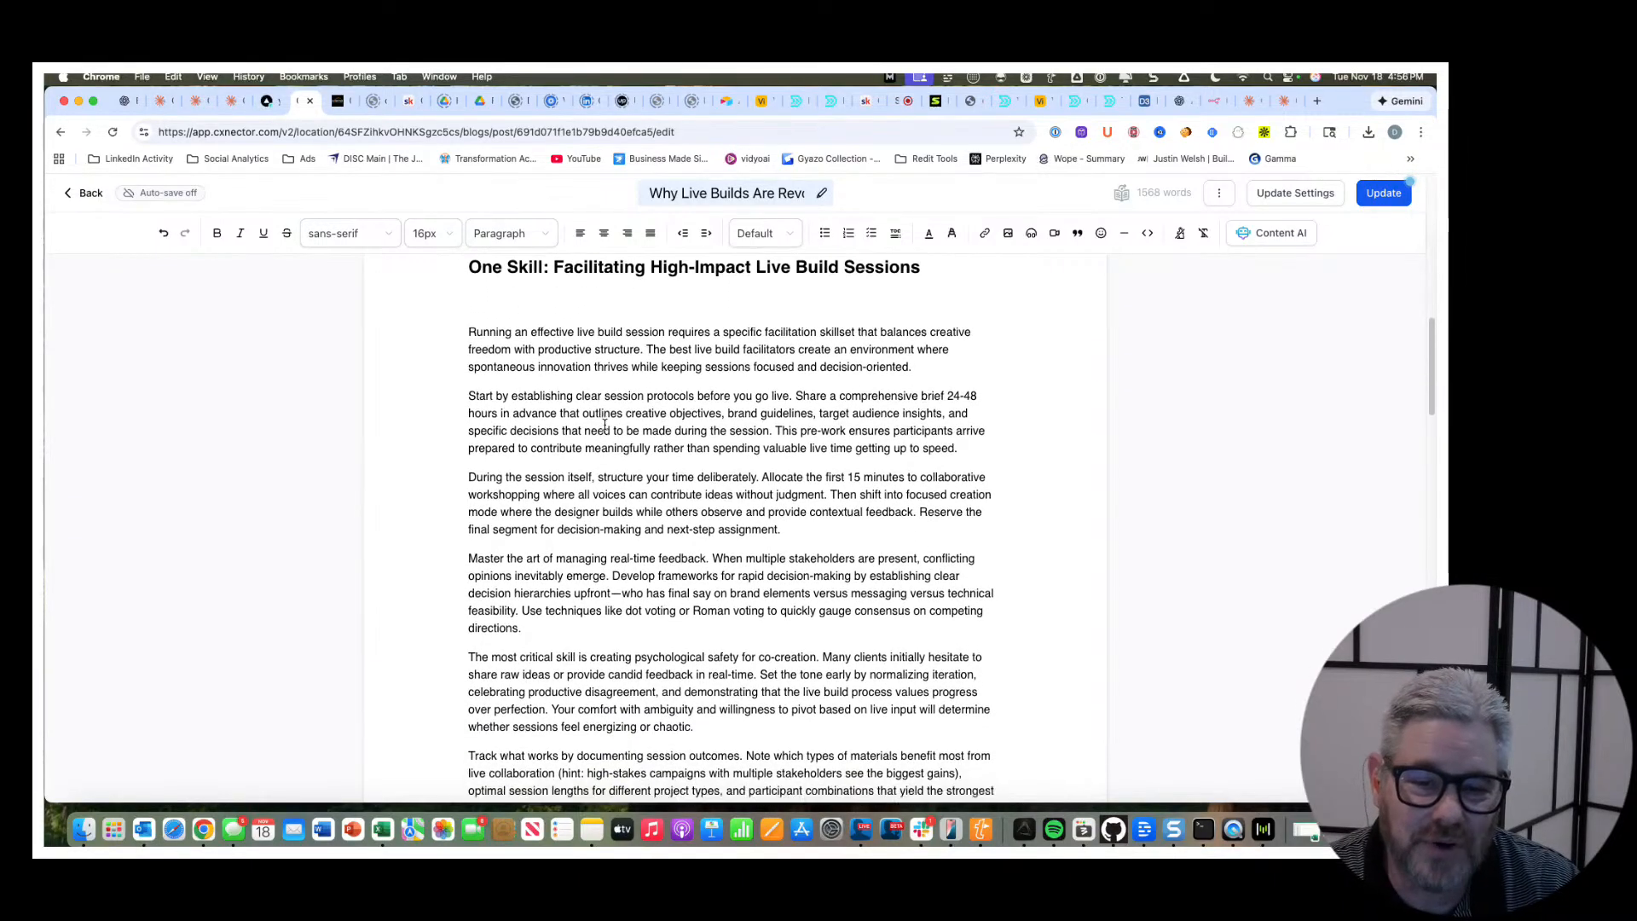
{"action": "scroll", "coordinate": [604, 424], "scroll_direction": "down", "scroll_amount": 1}
{"action": "scroll", "coordinate": [604, 424], "scroll_direction": "down", "scroll_amount": 2}
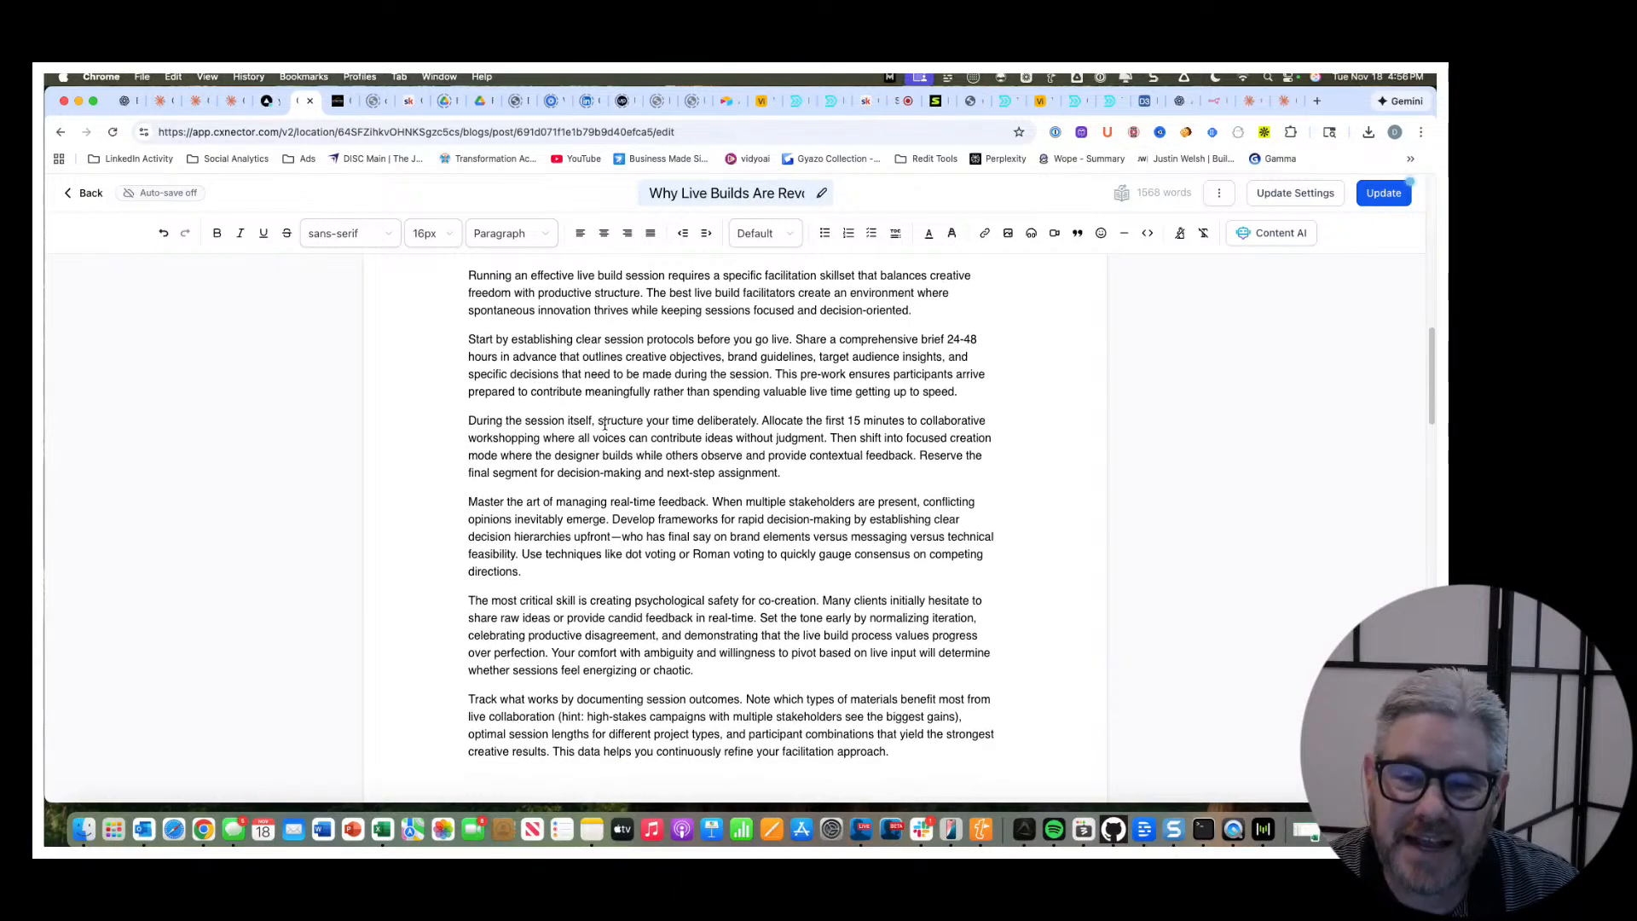
{"action": "scroll", "coordinate": [605, 423], "scroll_direction": "down", "scroll_amount": 1}
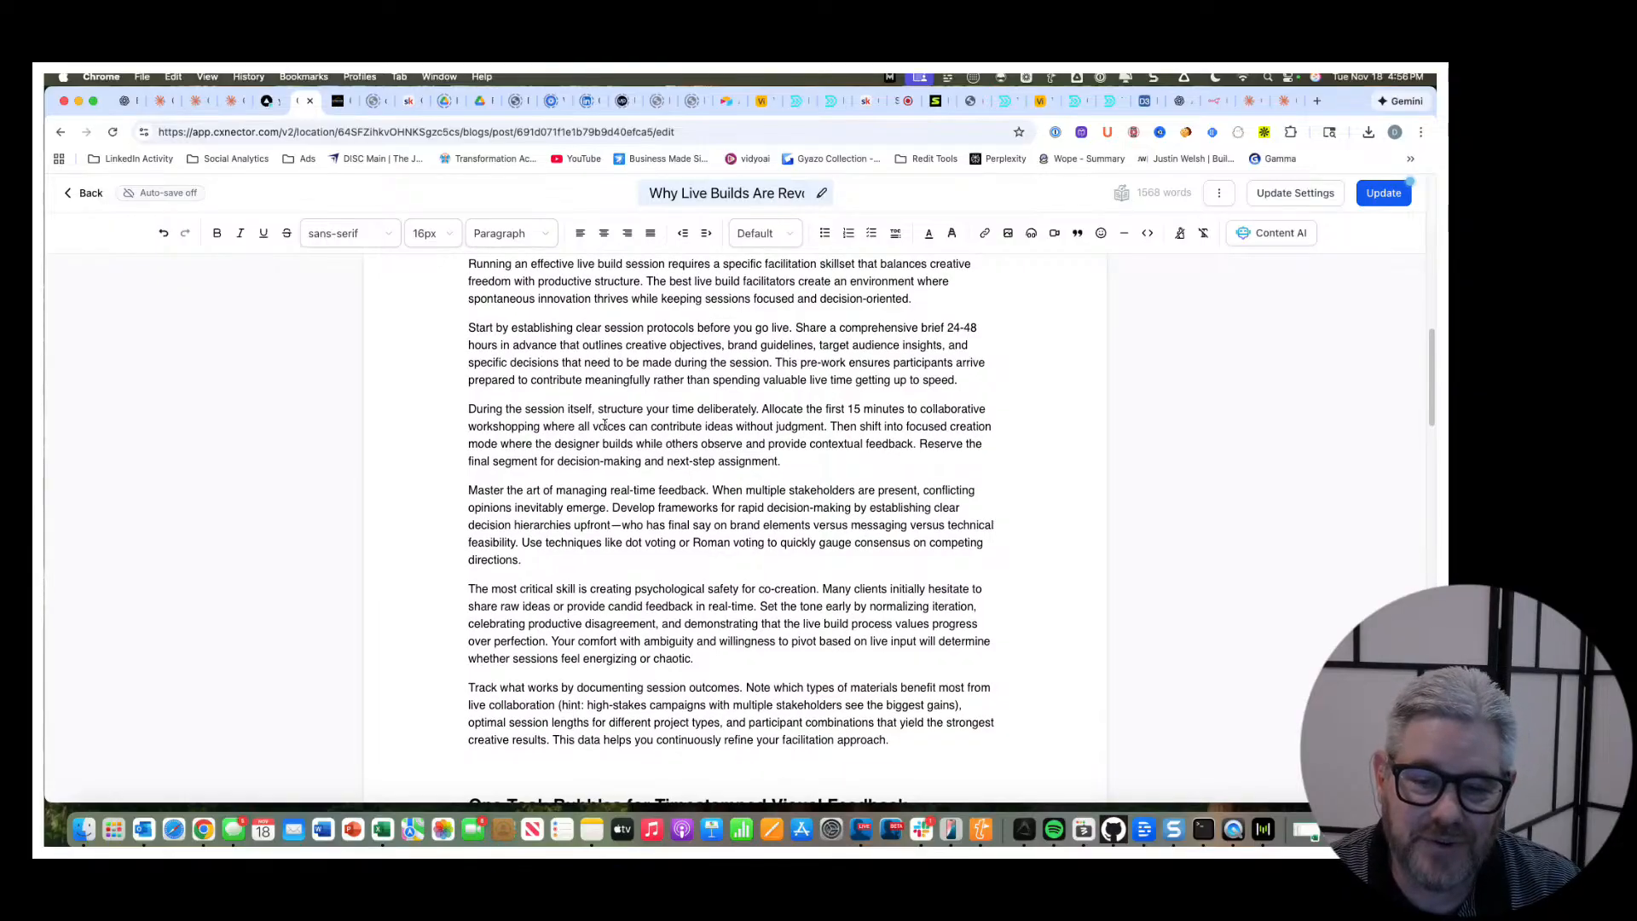
{"action": "scroll", "coordinate": [604, 423], "scroll_direction": "down", "scroll_amount": 3}
{"action": "scroll", "coordinate": [604, 424], "scroll_direction": "down", "scroll_amount": 10}
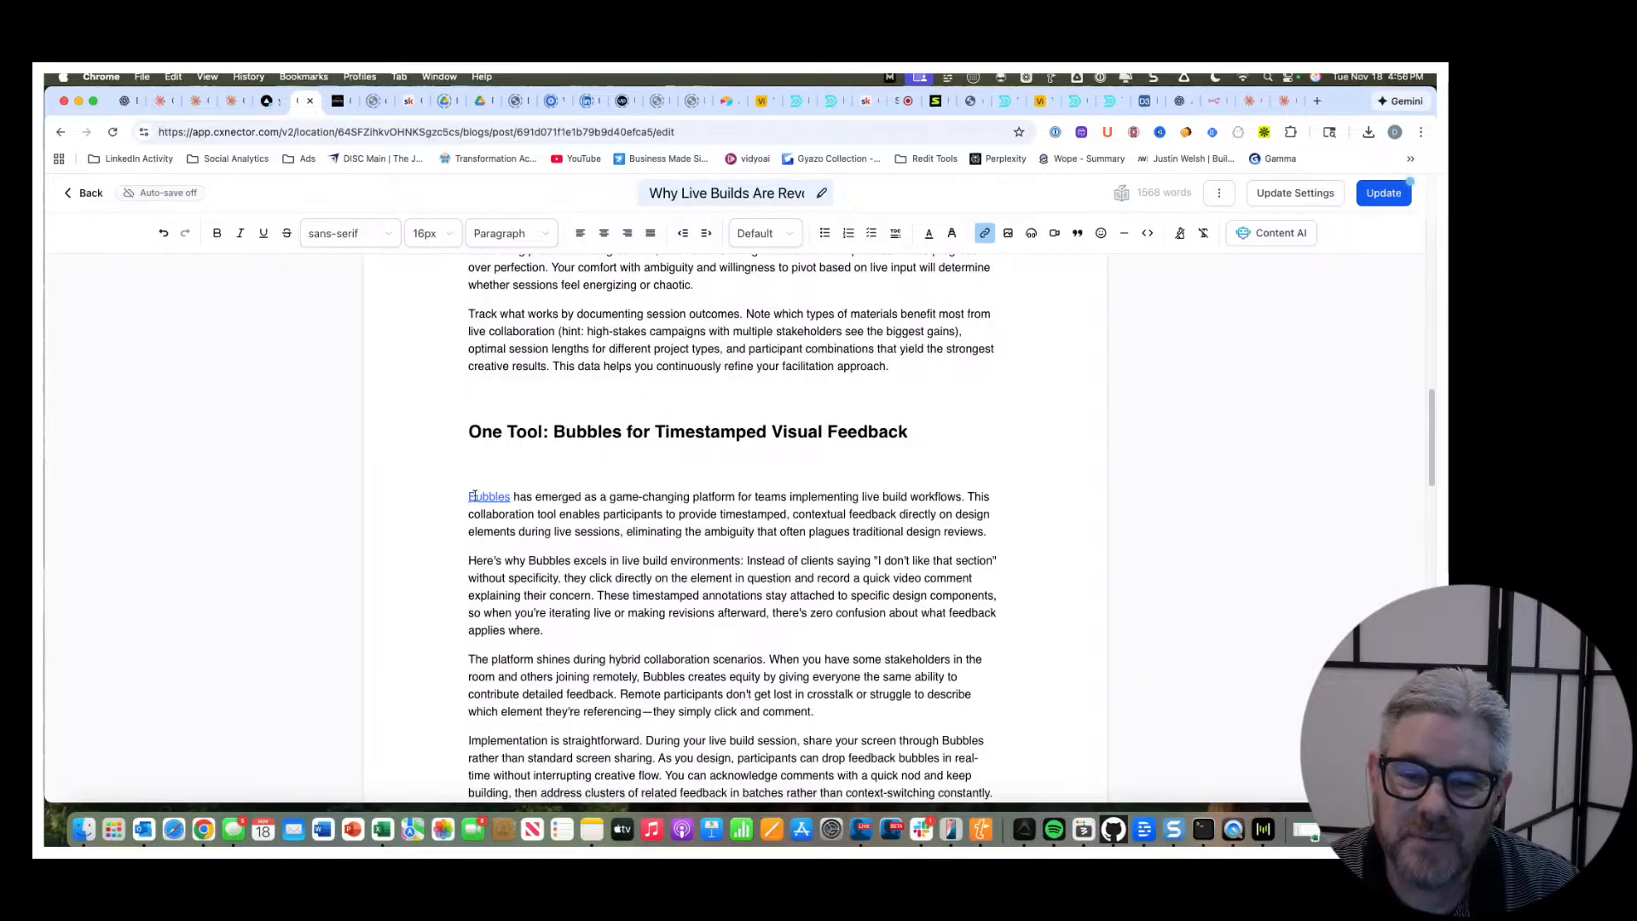
Open the Bubbles link from the One Tool section in a new browser tab and switch to it.
{"action": "left_click_drag", "start_coordinate": [503, 497], "coordinate": [509, 498]}
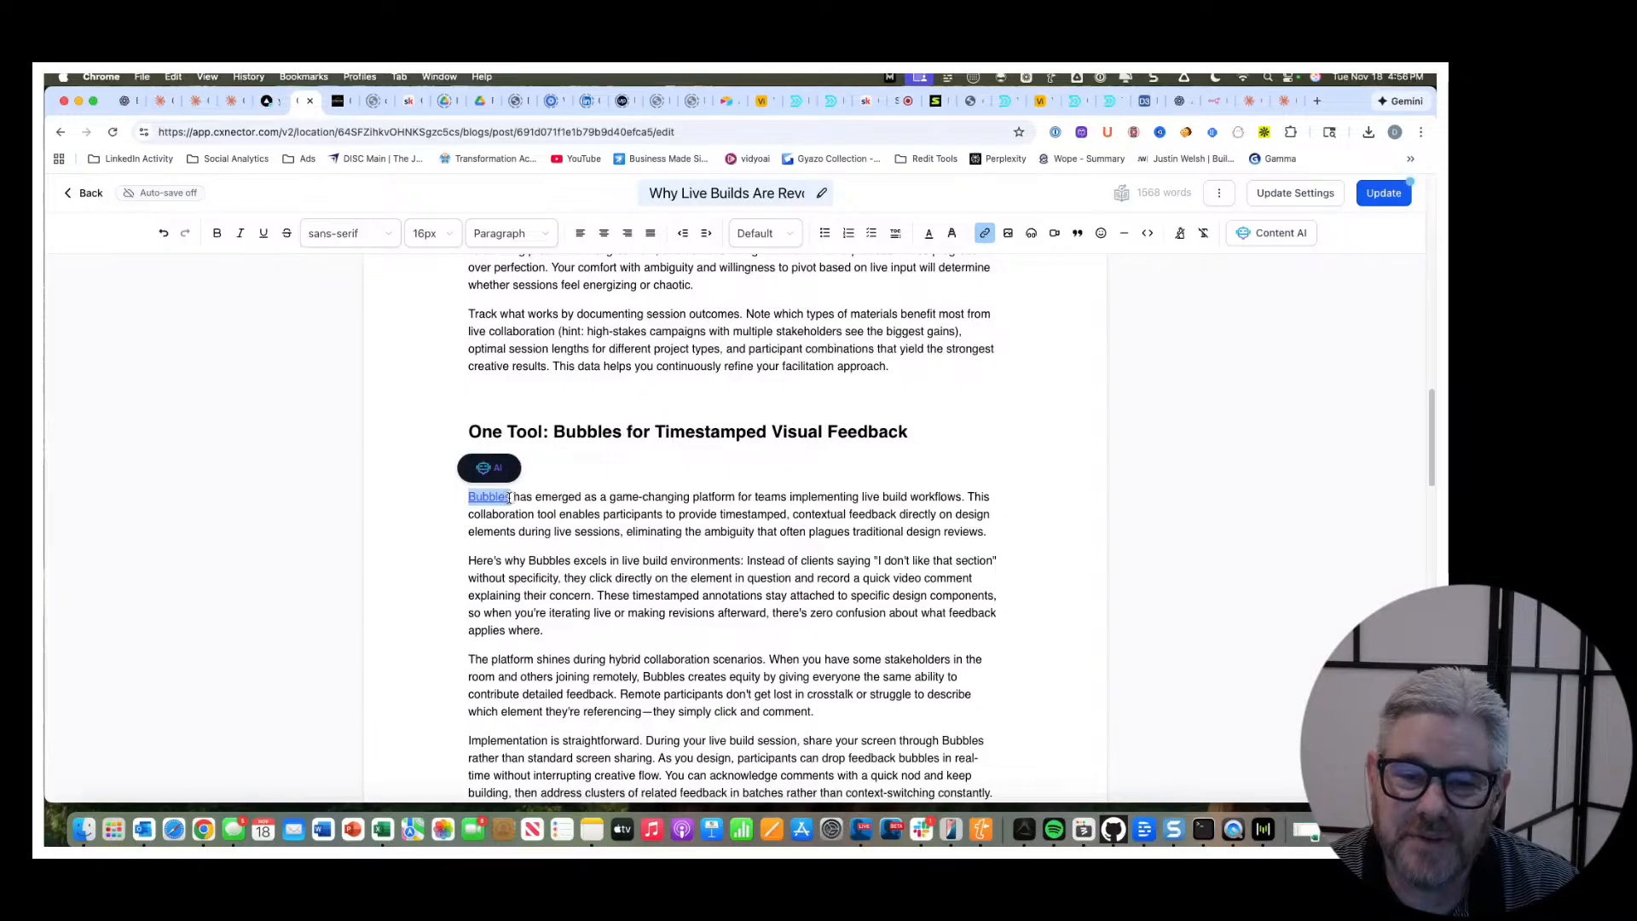
{"action": "right_click", "coordinate": [508, 499]}
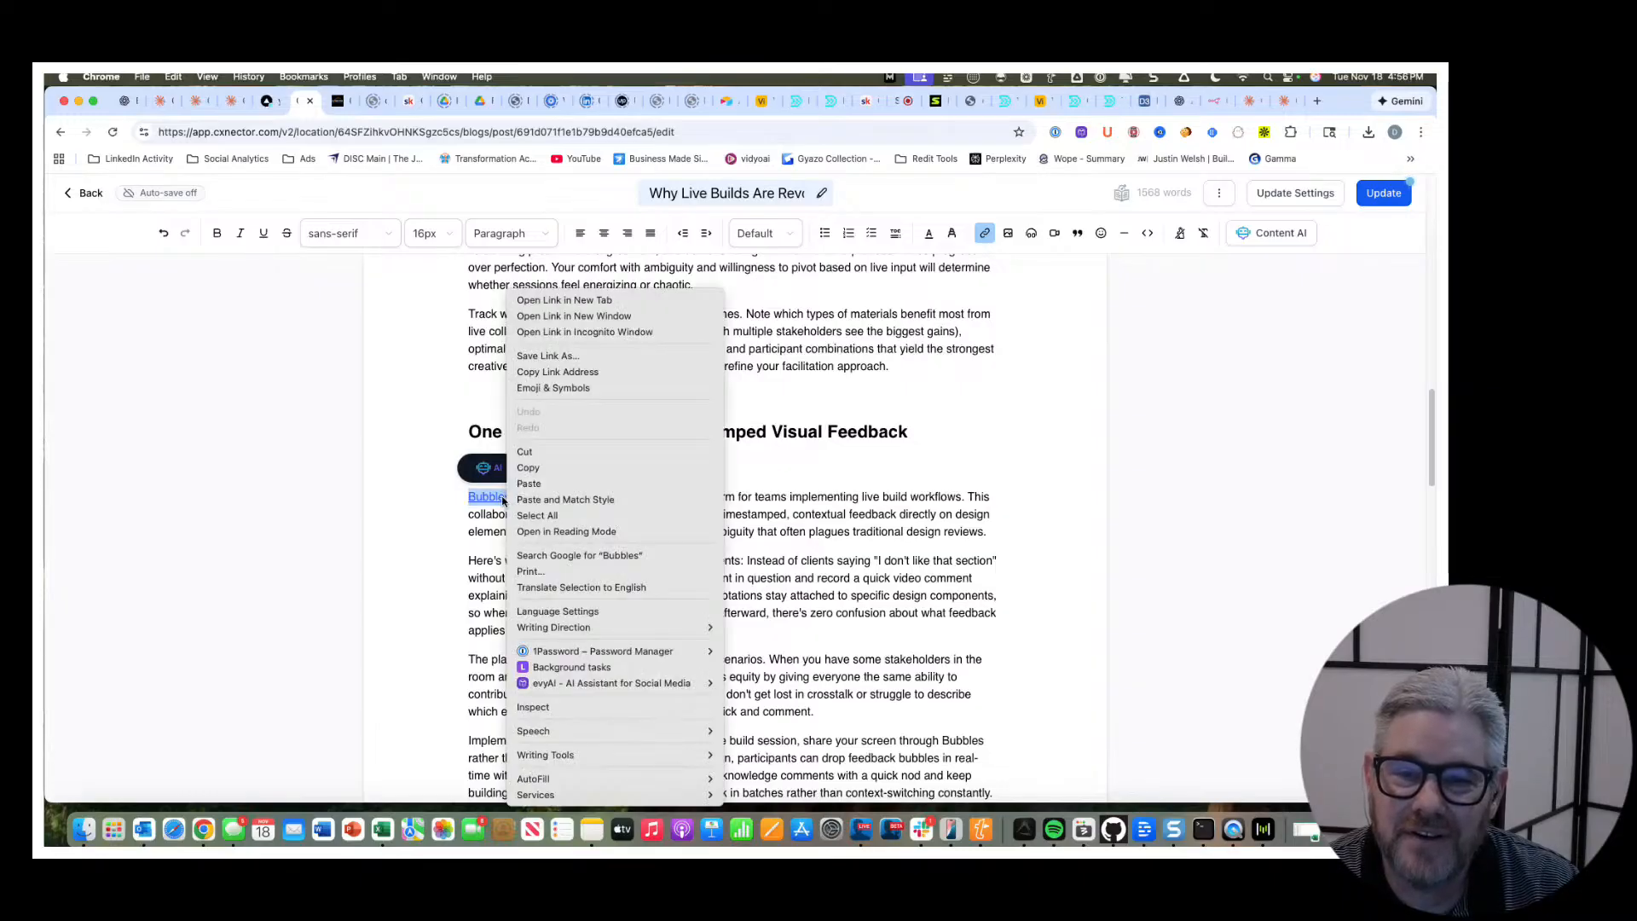
{"action": "left_click", "coordinate": [588, 300]}
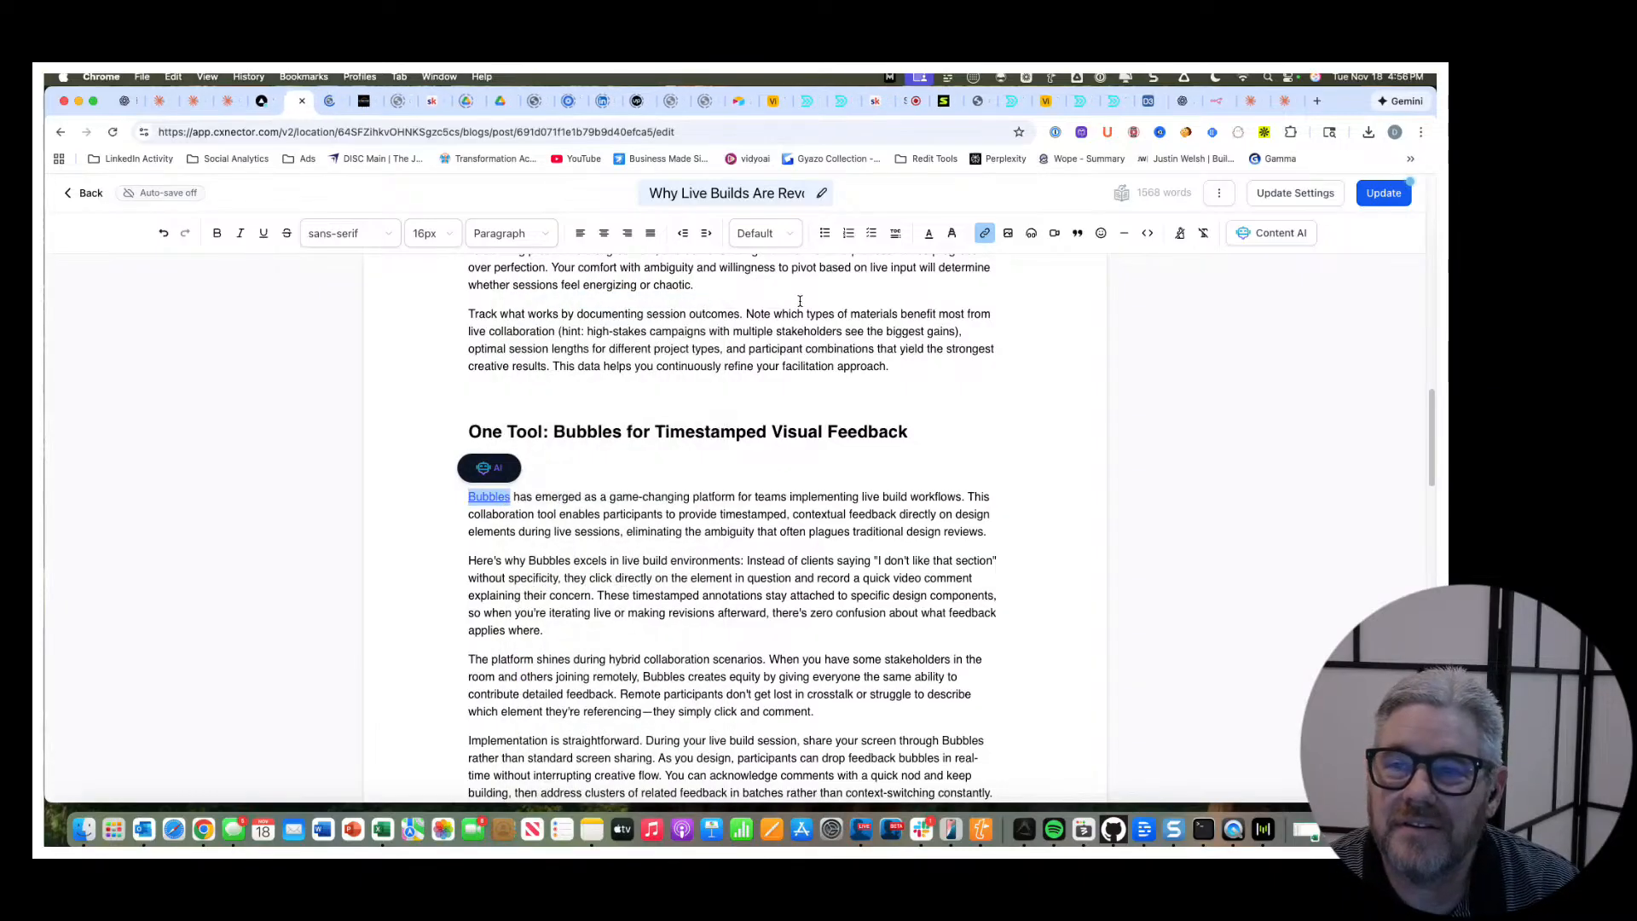
{"action": "left_click", "coordinate": [323, 101]}
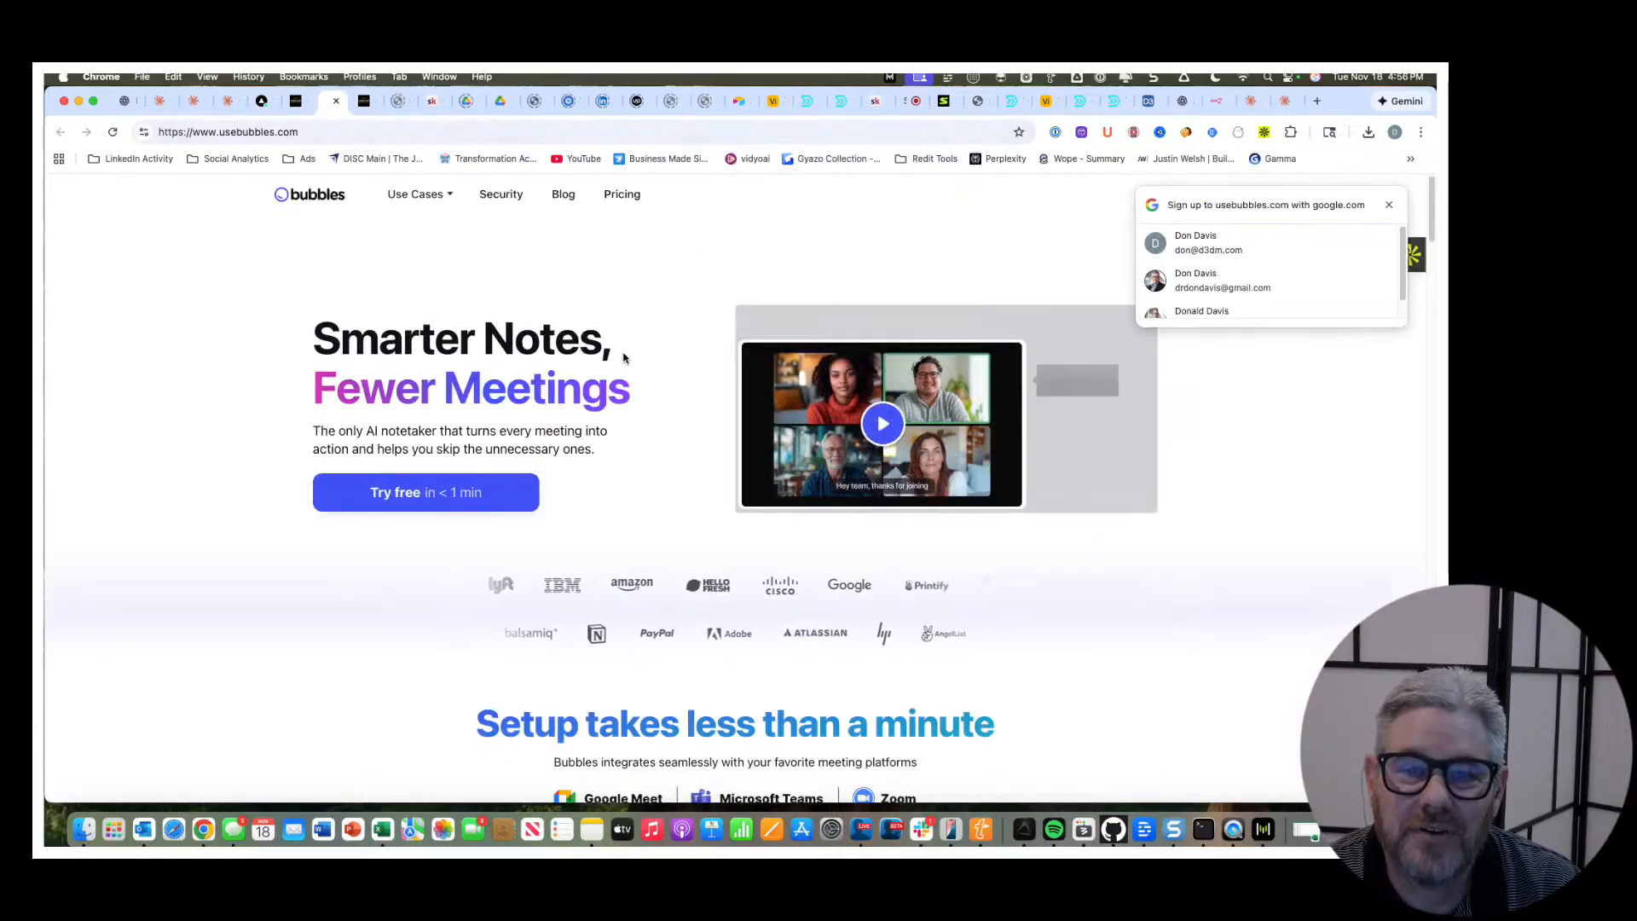
Look through the Bubbles homepage, covering setup, meeting summaries, async videos and workflow integrations, and return to its beginning.
{"action": "scroll", "coordinate": [682, 387], "scroll_direction": "down", "scroll_amount": 1}
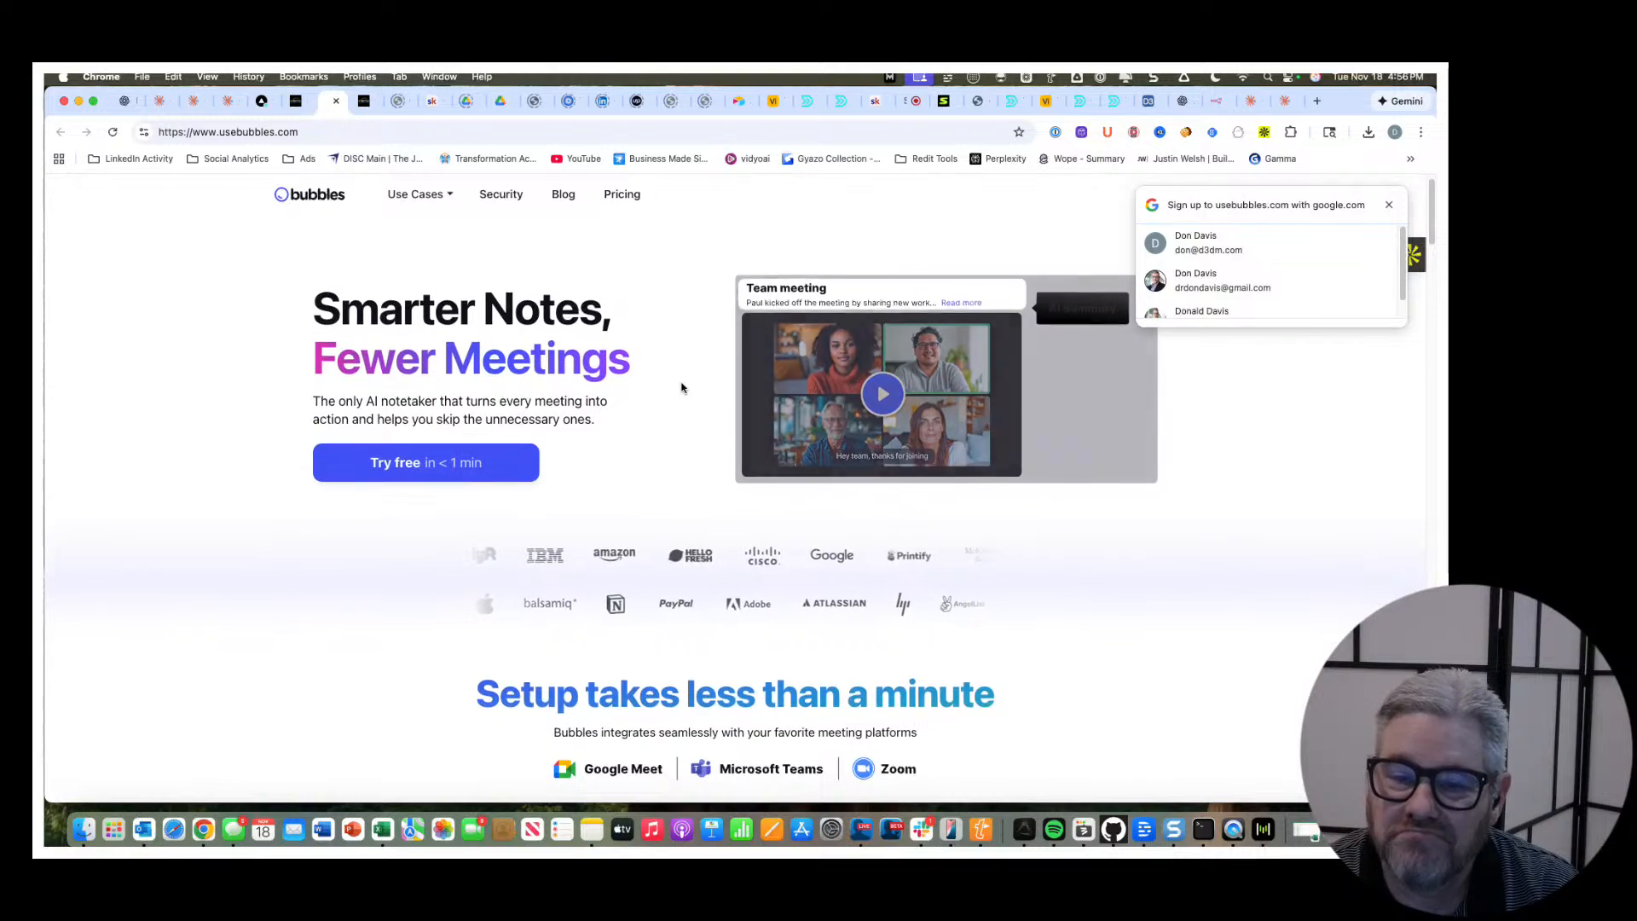
{"action": "scroll", "coordinate": [682, 388], "scroll_direction": "down", "scroll_amount": 3}
{"action": "scroll", "coordinate": [682, 388], "scroll_direction": "down", "scroll_amount": 5}
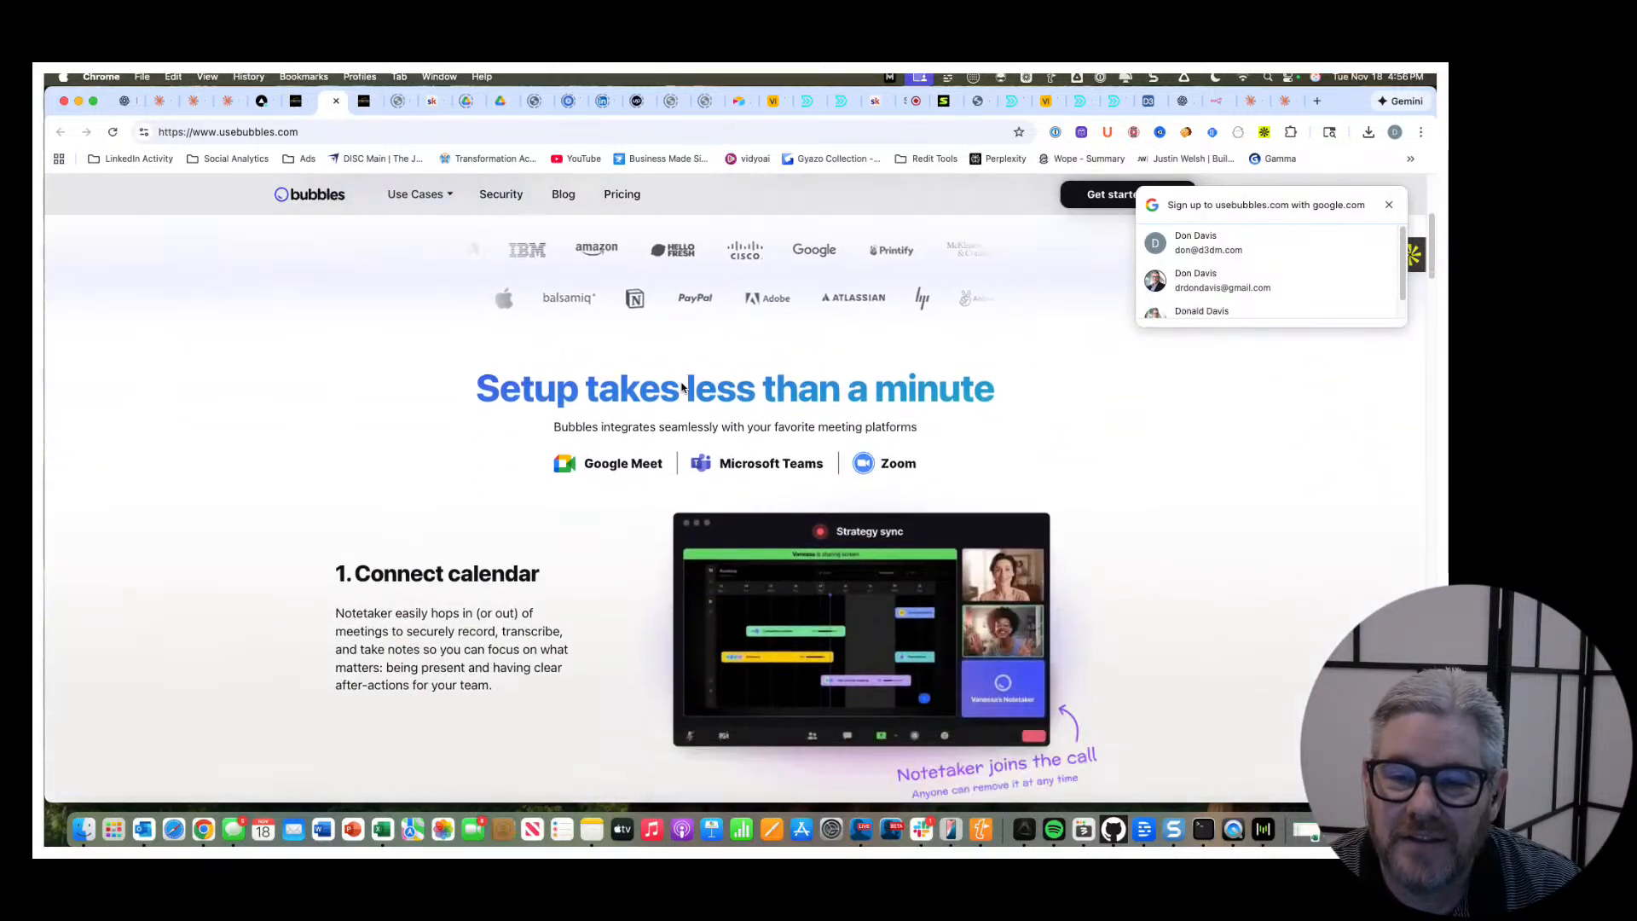
{"action": "scroll", "coordinate": [681, 388], "scroll_direction": "down", "scroll_amount": 14}
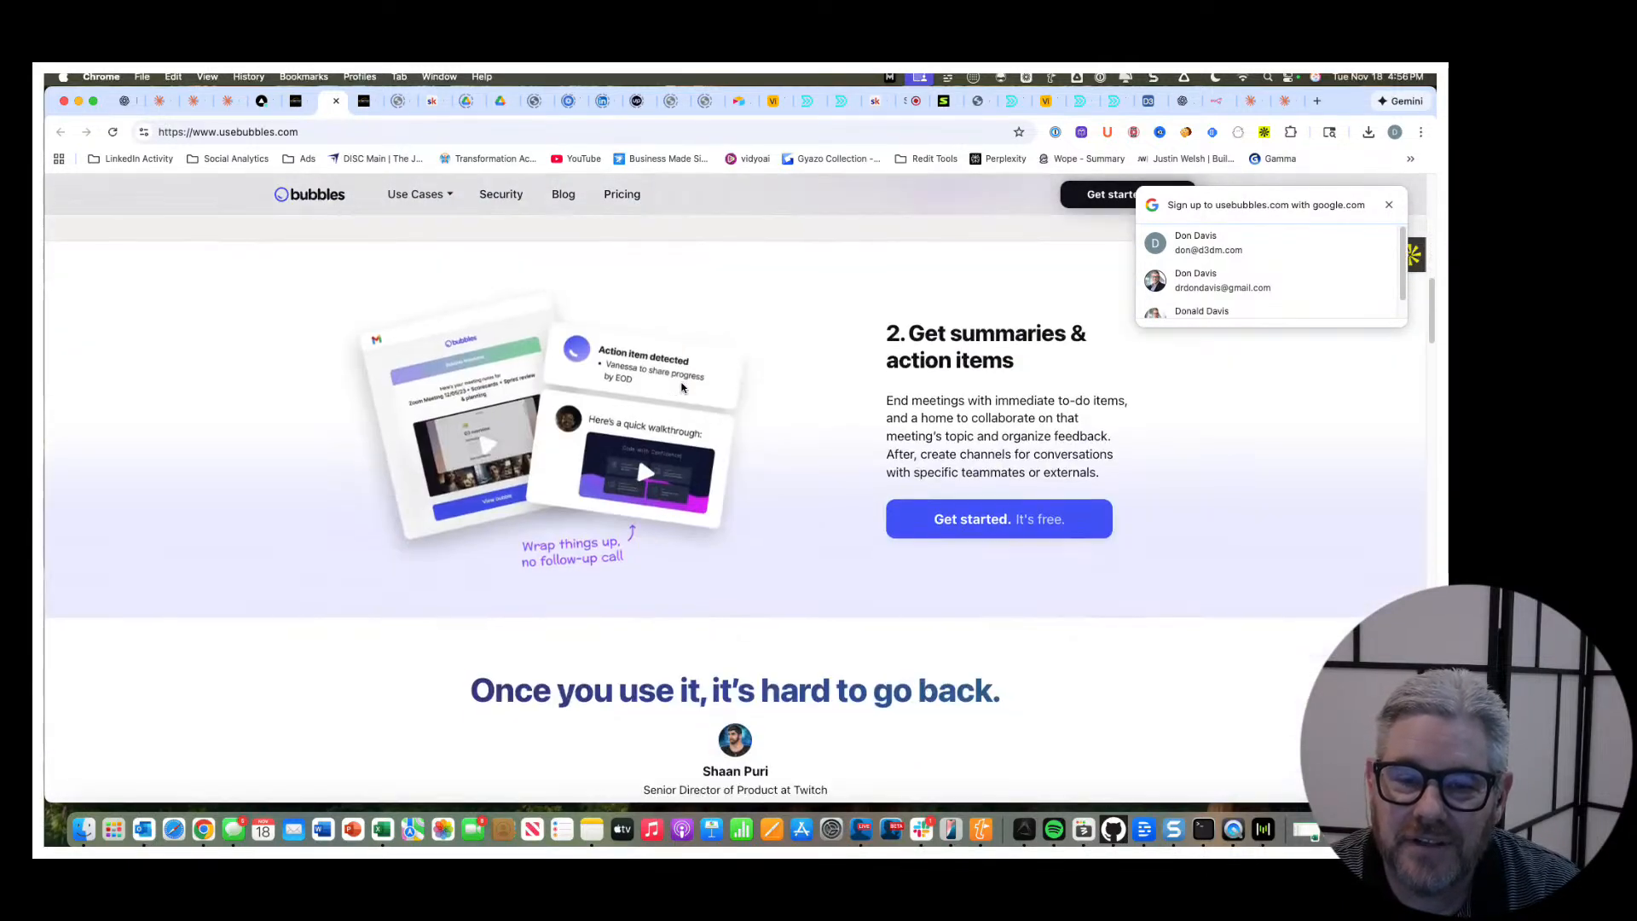
{"action": "scroll", "coordinate": [681, 387], "scroll_direction": "down", "scroll_amount": 11}
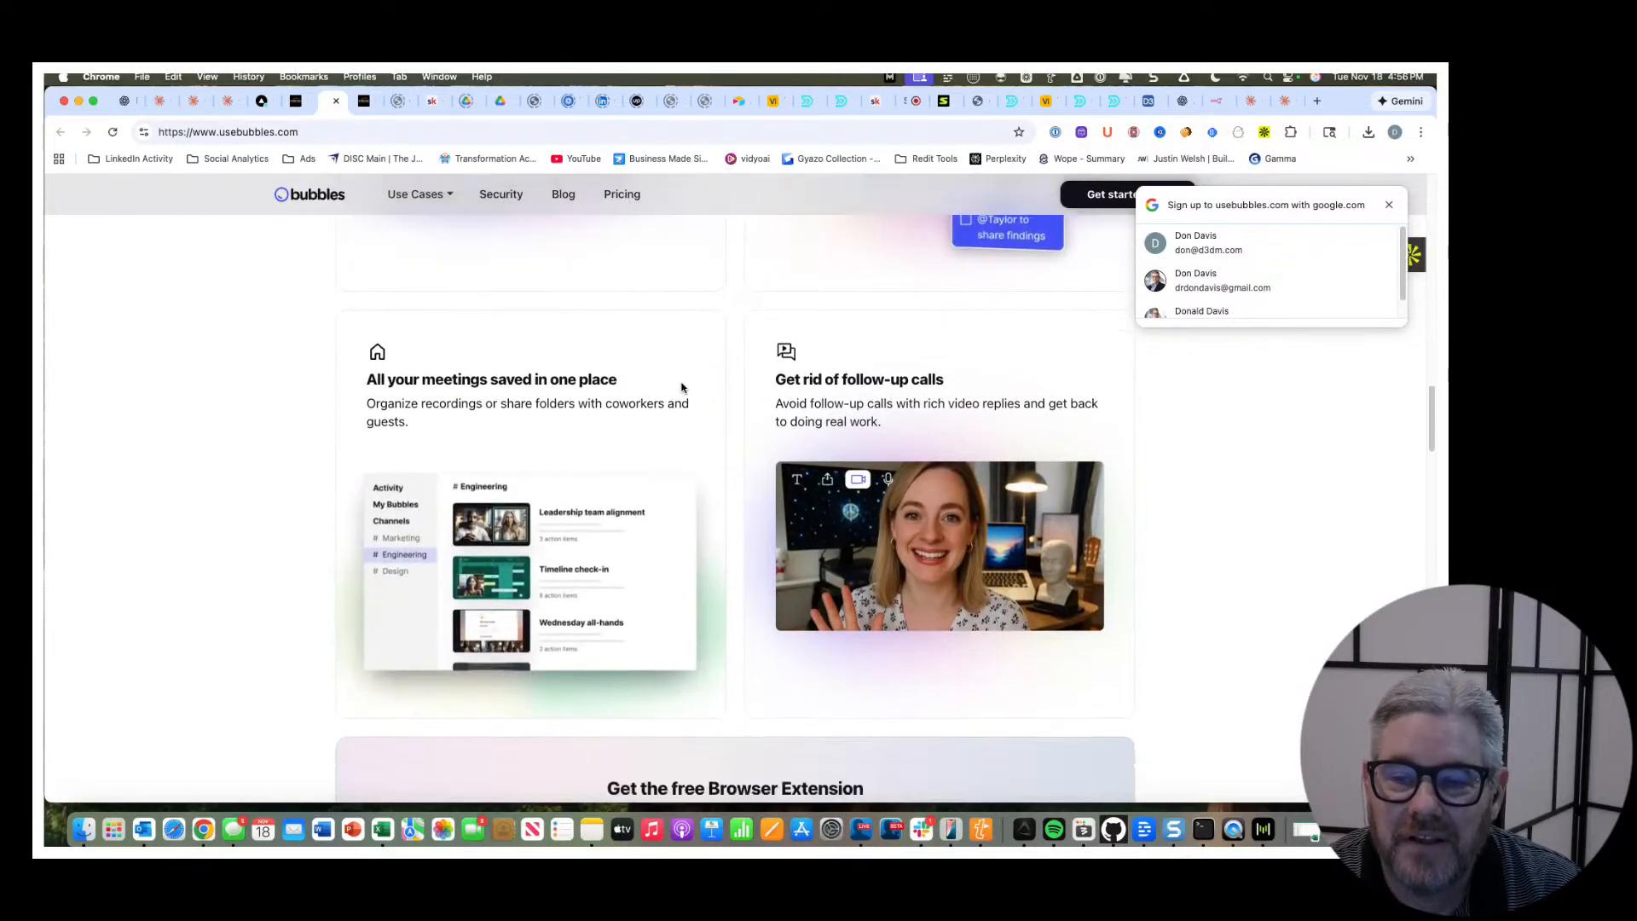
{"action": "scroll", "coordinate": [681, 388], "scroll_direction": "down", "scroll_amount": 5}
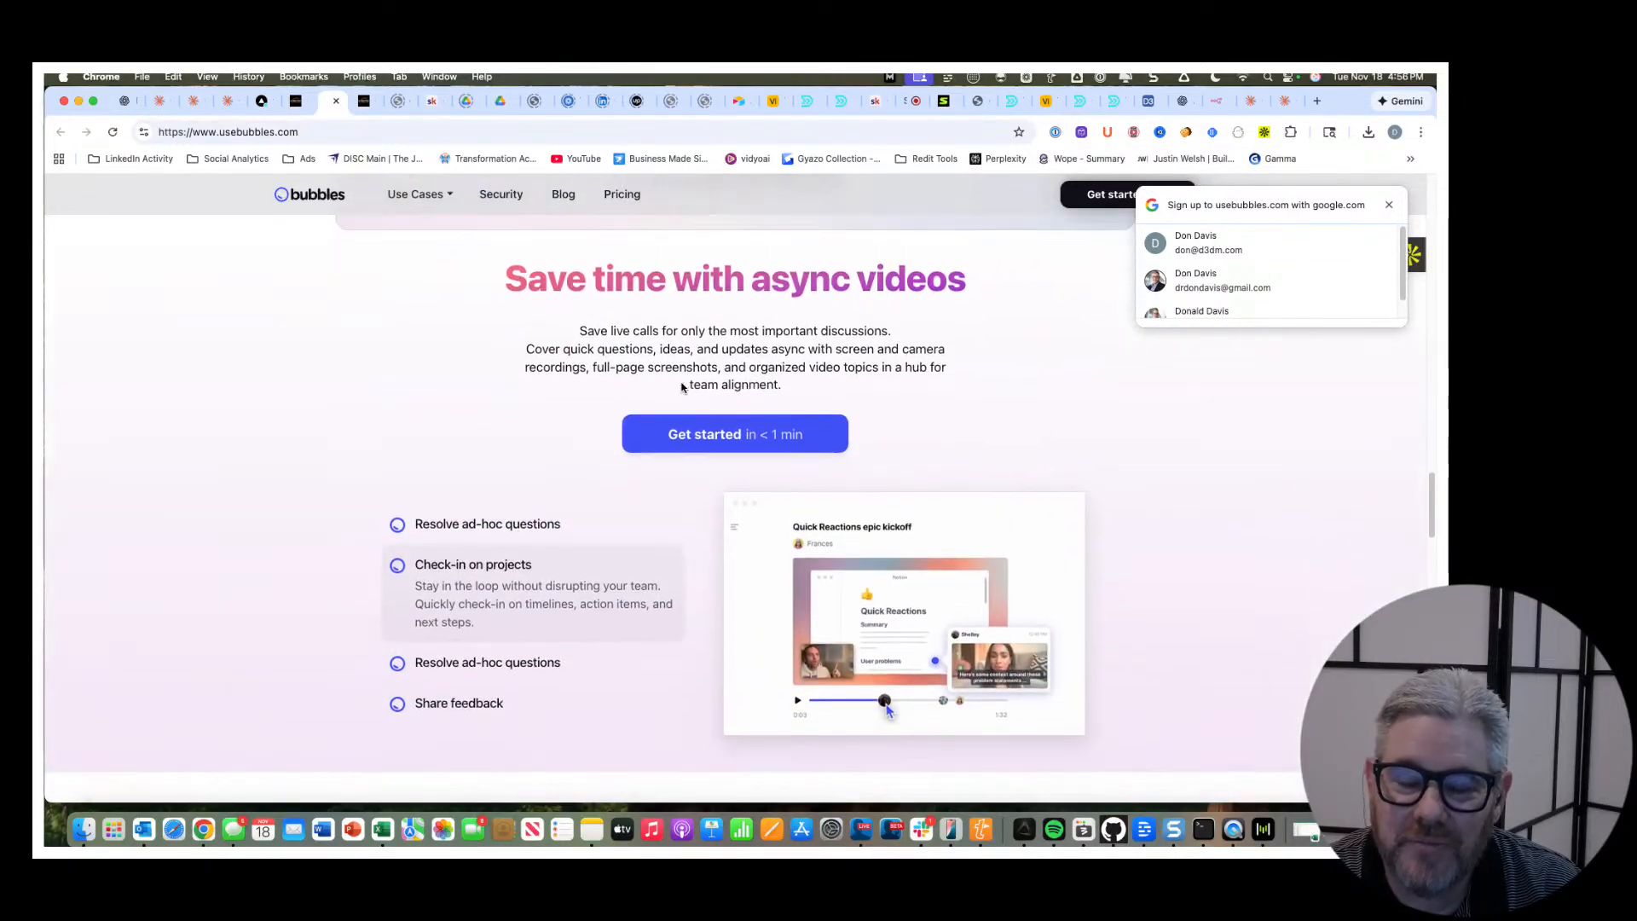
{"action": "scroll", "coordinate": [681, 388], "scroll_direction": "down", "scroll_amount": 7}
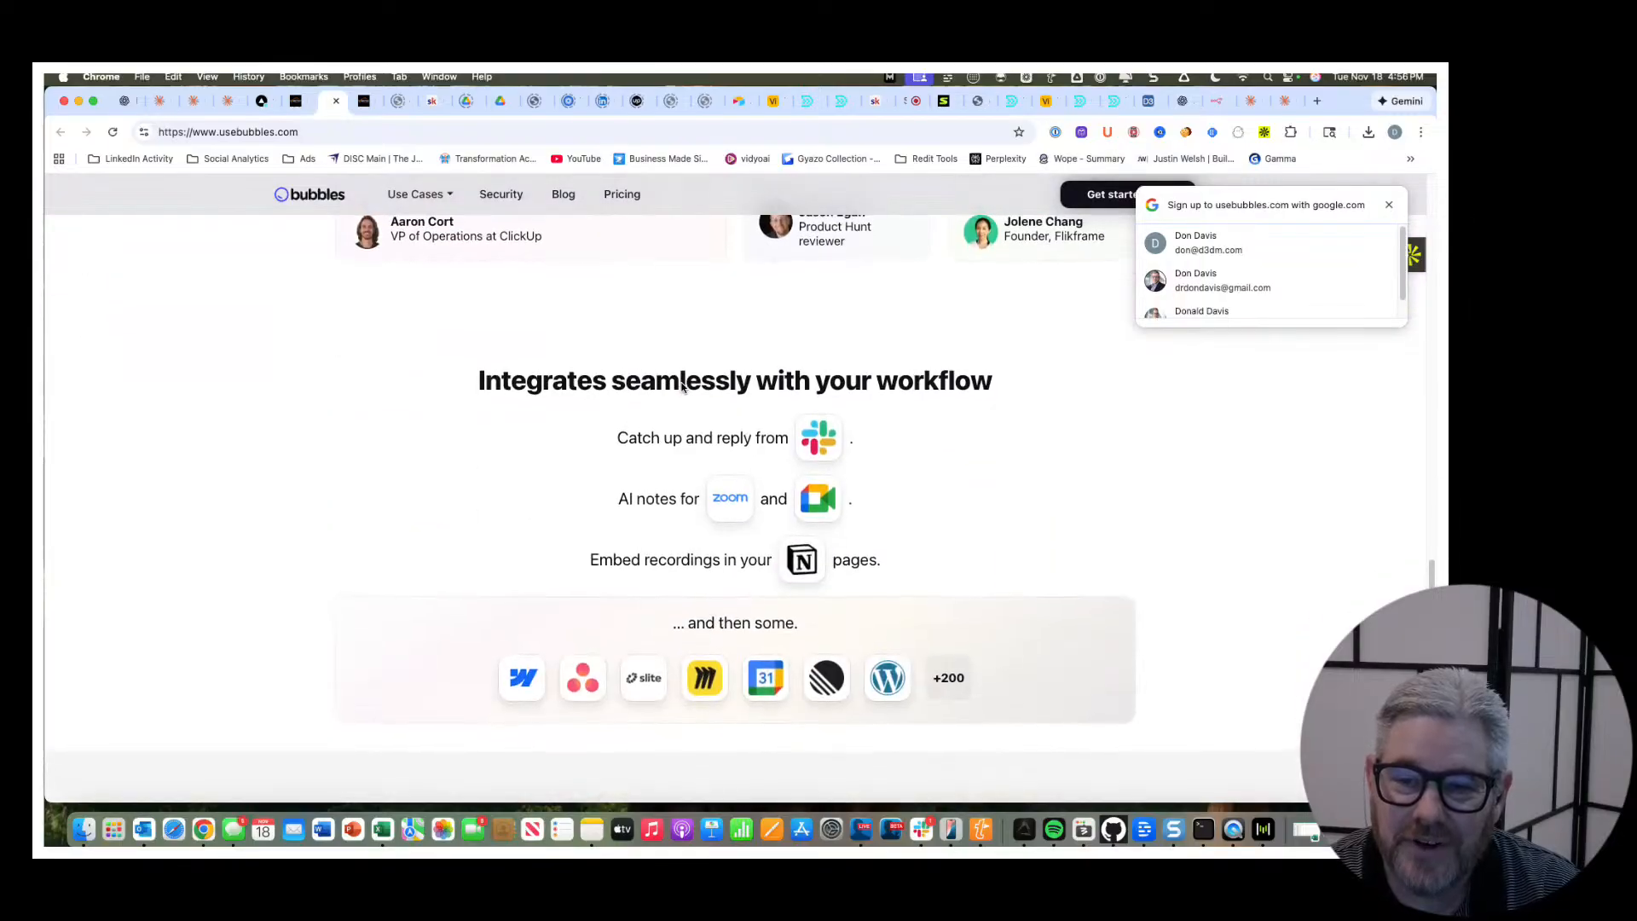
{"action": "scroll", "coordinate": [681, 388], "scroll_direction": "down", "scroll_amount": 10}
{"action": "scroll", "coordinate": [681, 387], "scroll_direction": "up", "scroll_amount": 3}
{"action": "scroll", "coordinate": [681, 387], "scroll_direction": "up", "scroll_amount": 15}
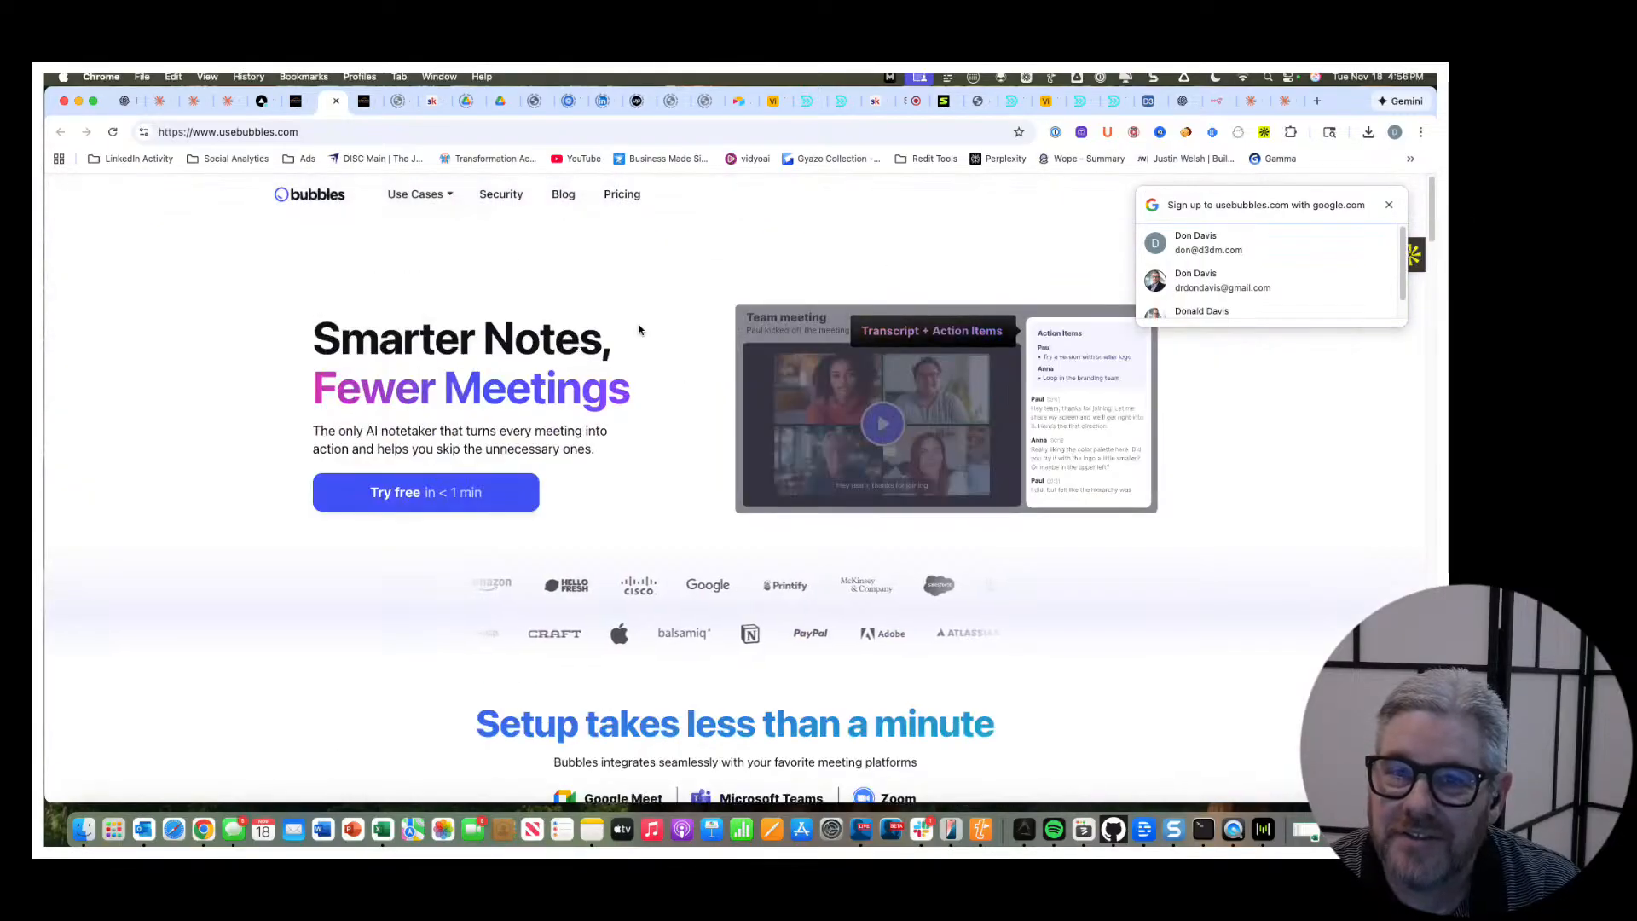
Open the Bubbles use case page for Marketers and review its introduction and the "Why marketers love Bubbles" list.
{"action": "left_click", "coordinate": [430, 198]}
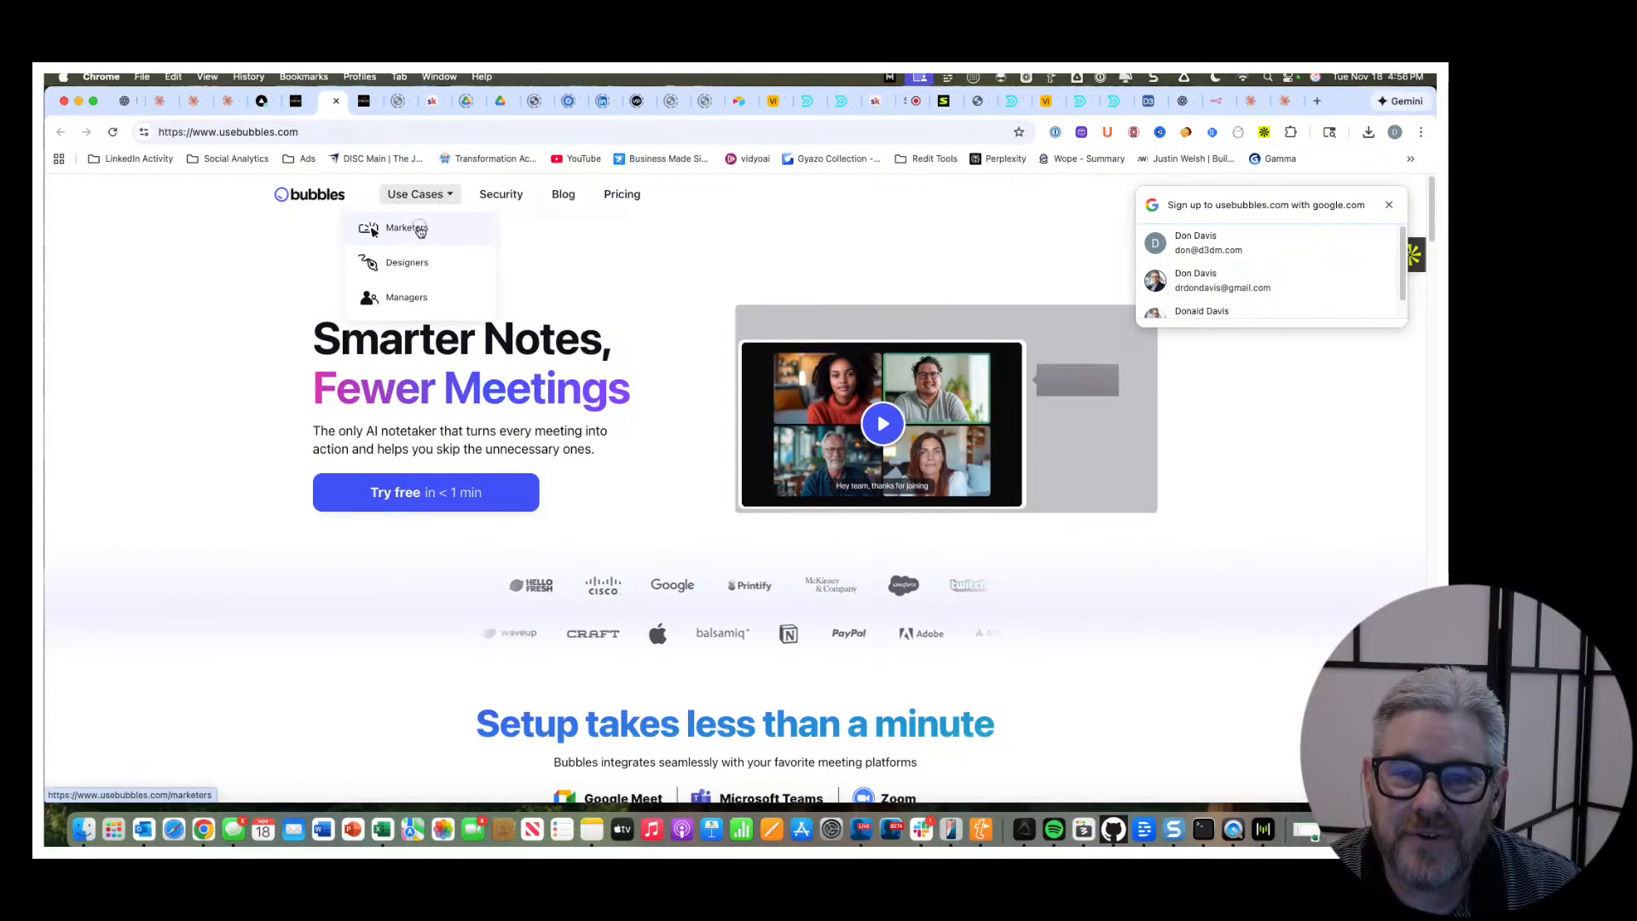
{"action": "left_click", "coordinate": [419, 231]}
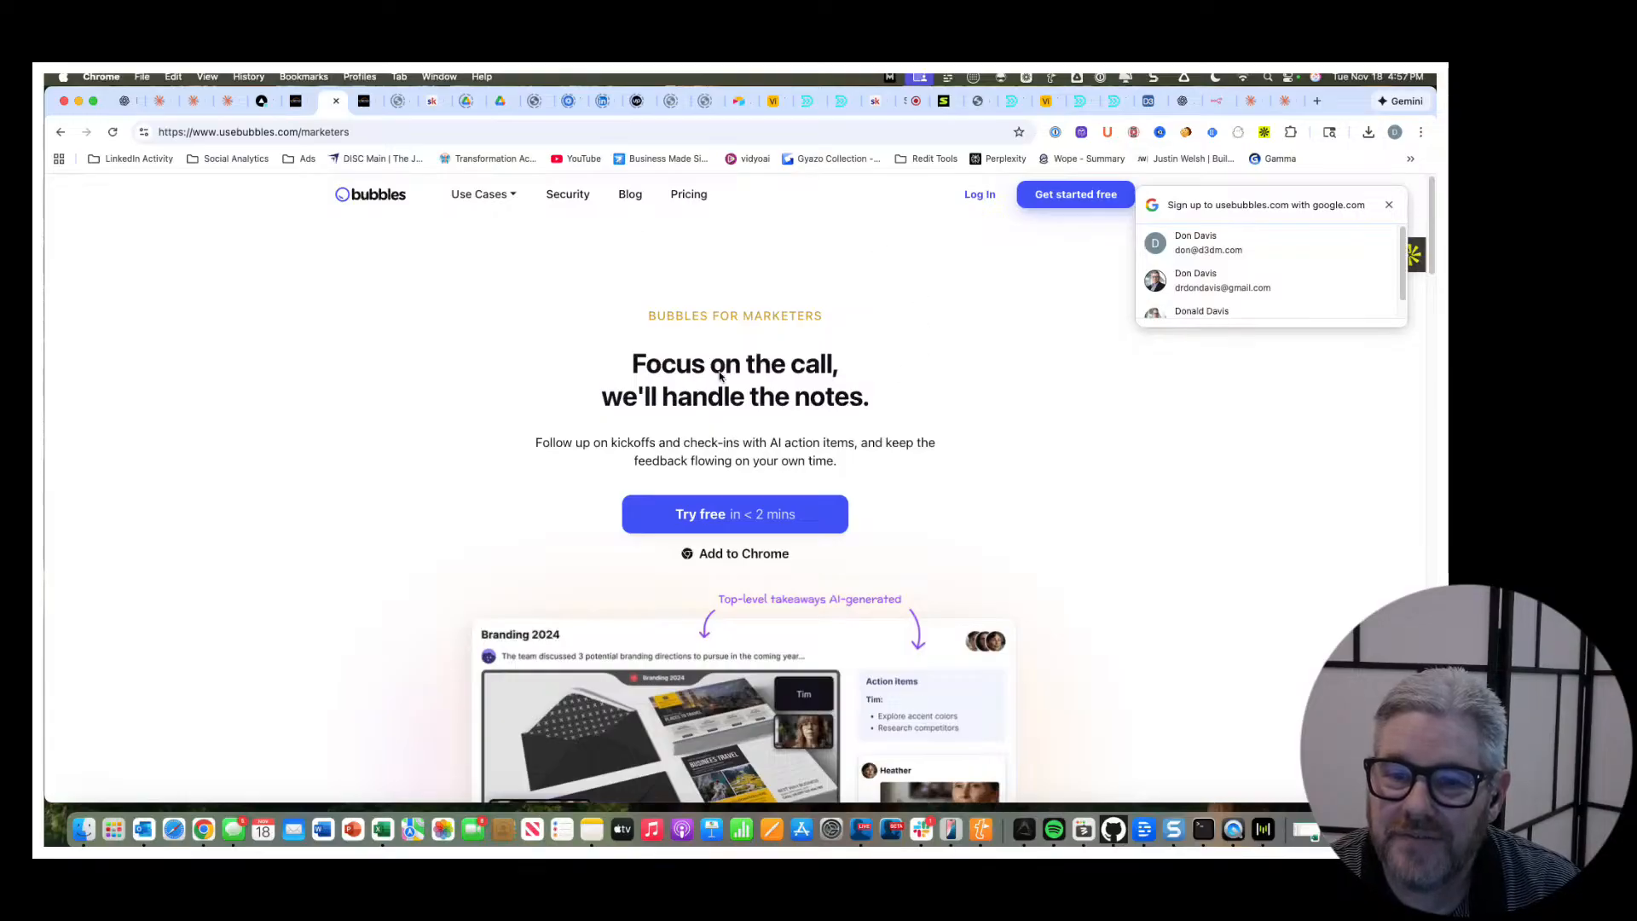
{"action": "scroll", "coordinate": [875, 403], "scroll_direction": "down", "scroll_amount": 5}
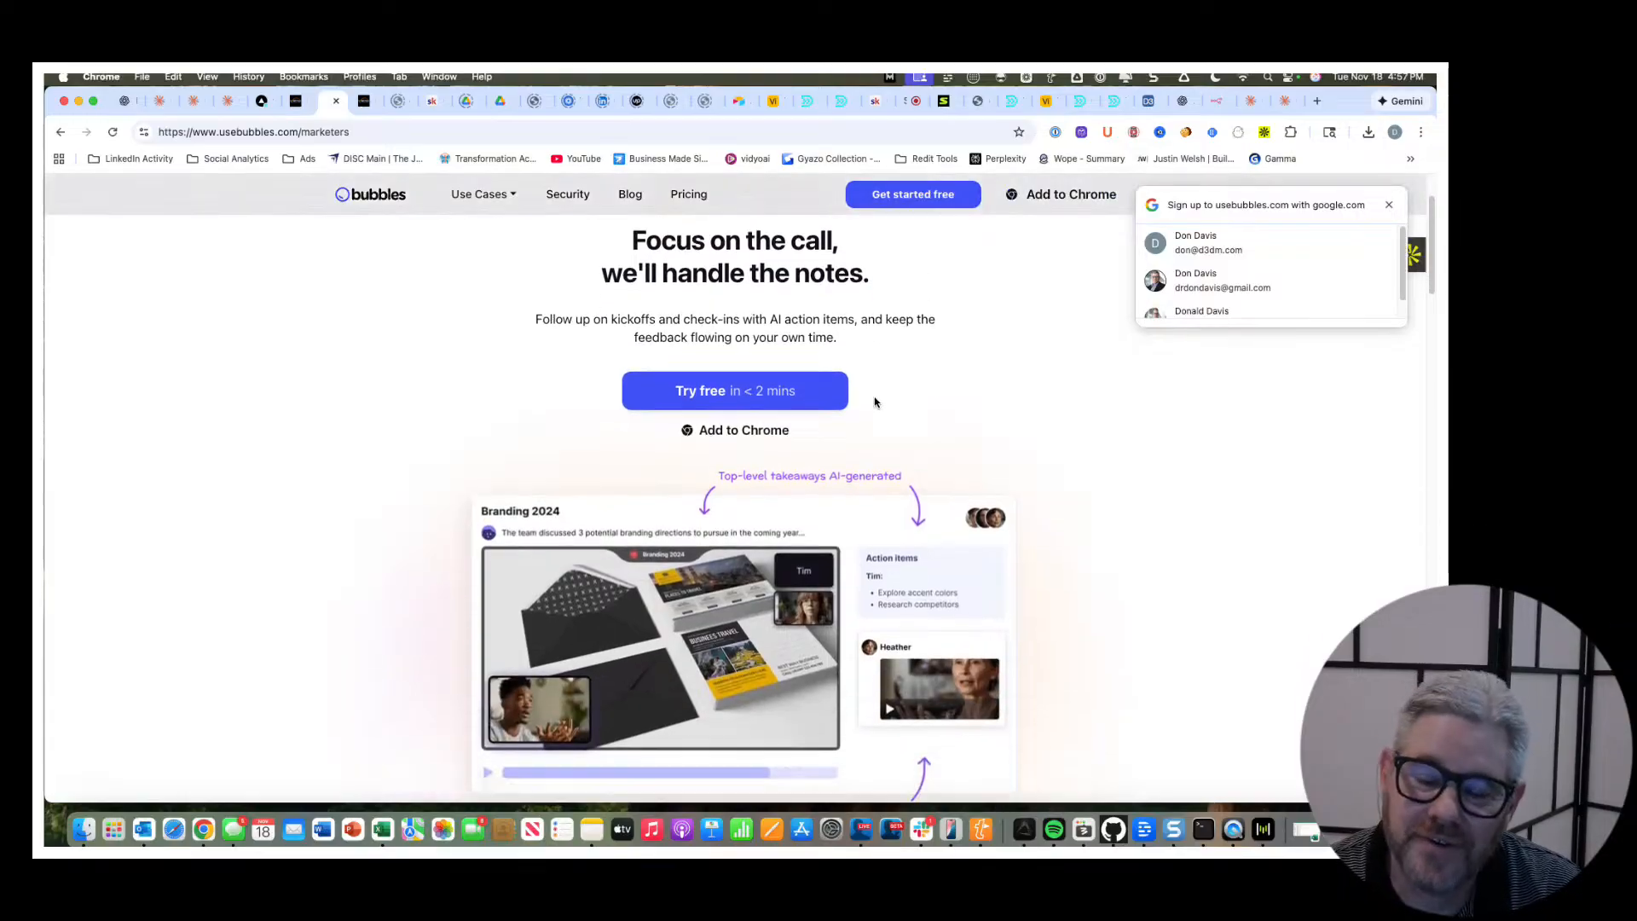
{"action": "scroll", "coordinate": [874, 401], "scroll_direction": "down", "scroll_amount": 2}
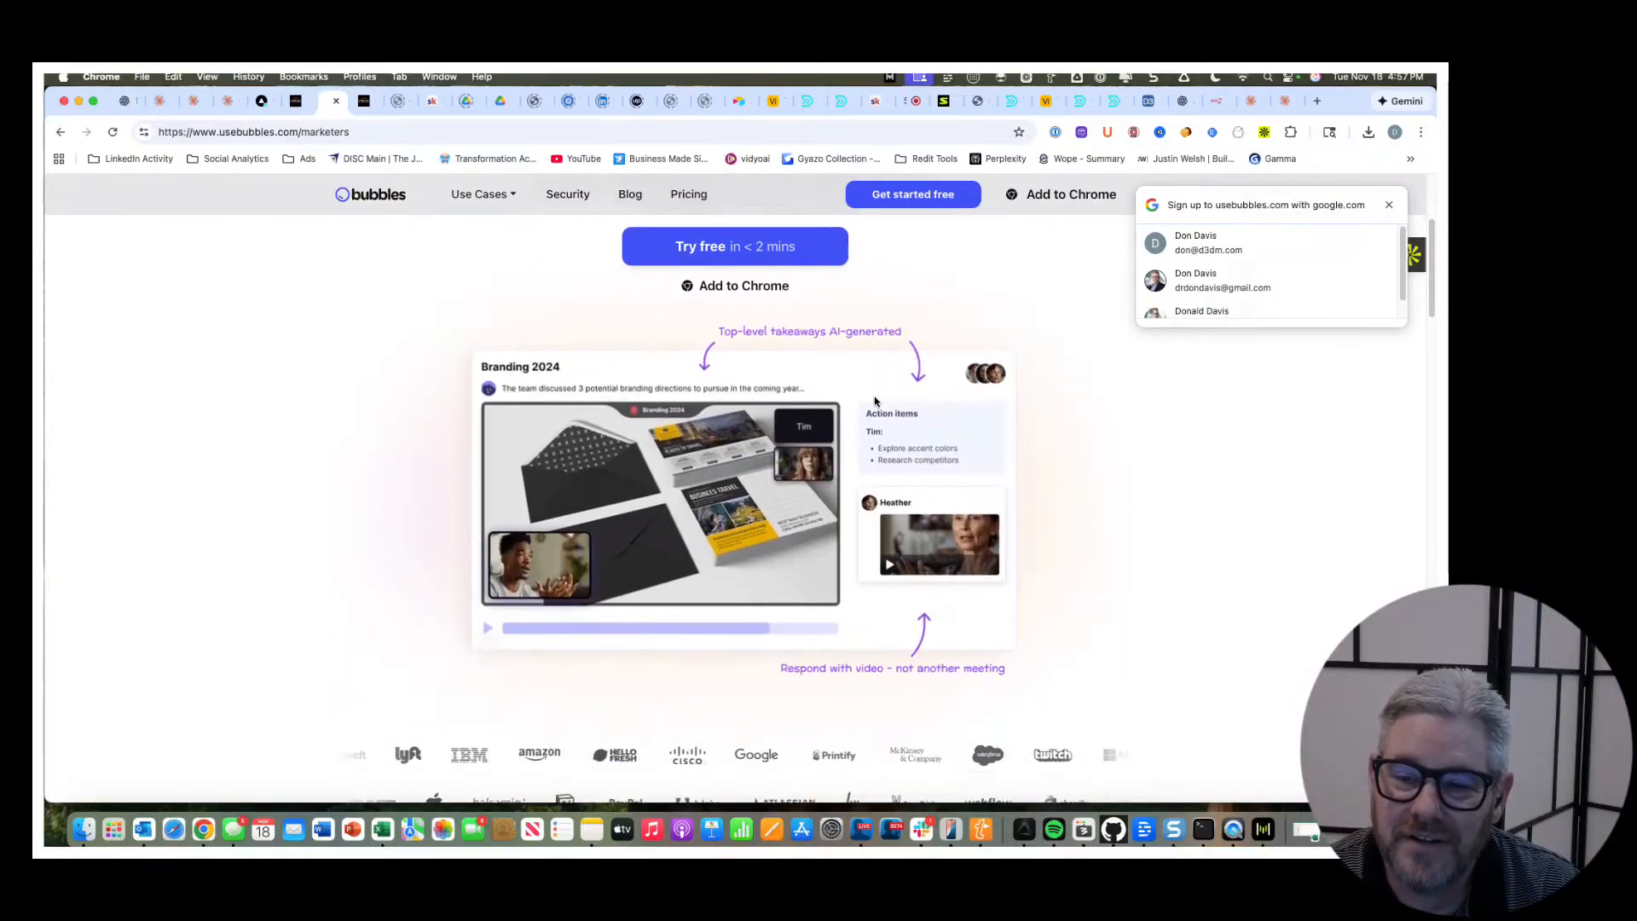
{"action": "scroll", "coordinate": [875, 401], "scroll_direction": "down", "scroll_amount": 10}
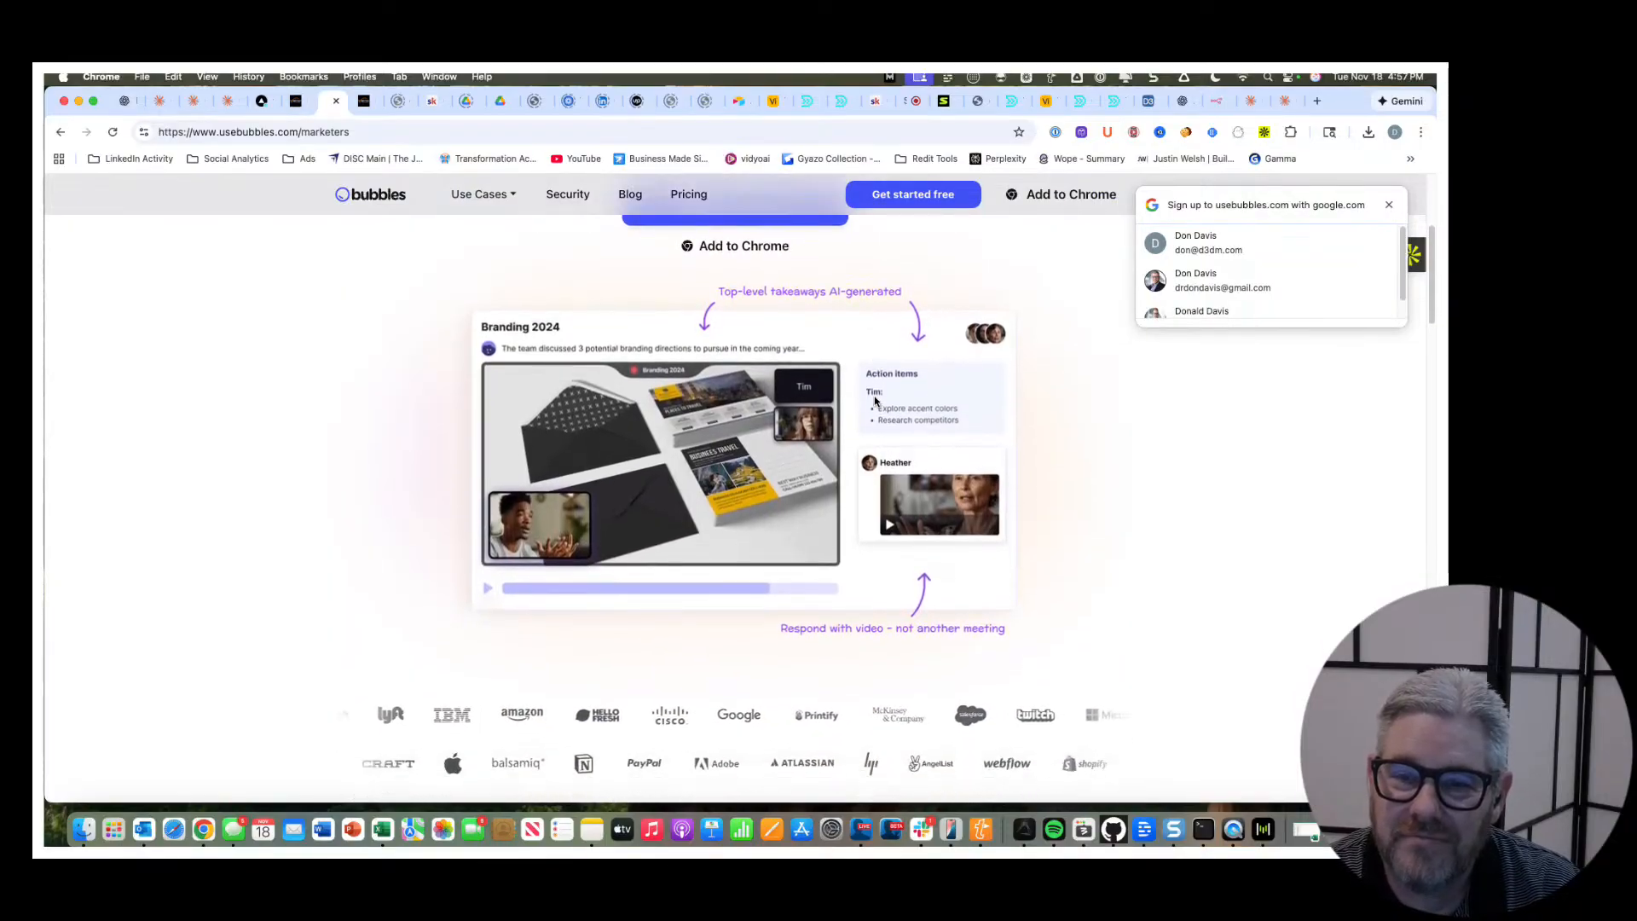
{"action": "scroll", "coordinate": [874, 401], "scroll_direction": "down", "scroll_amount": 1}
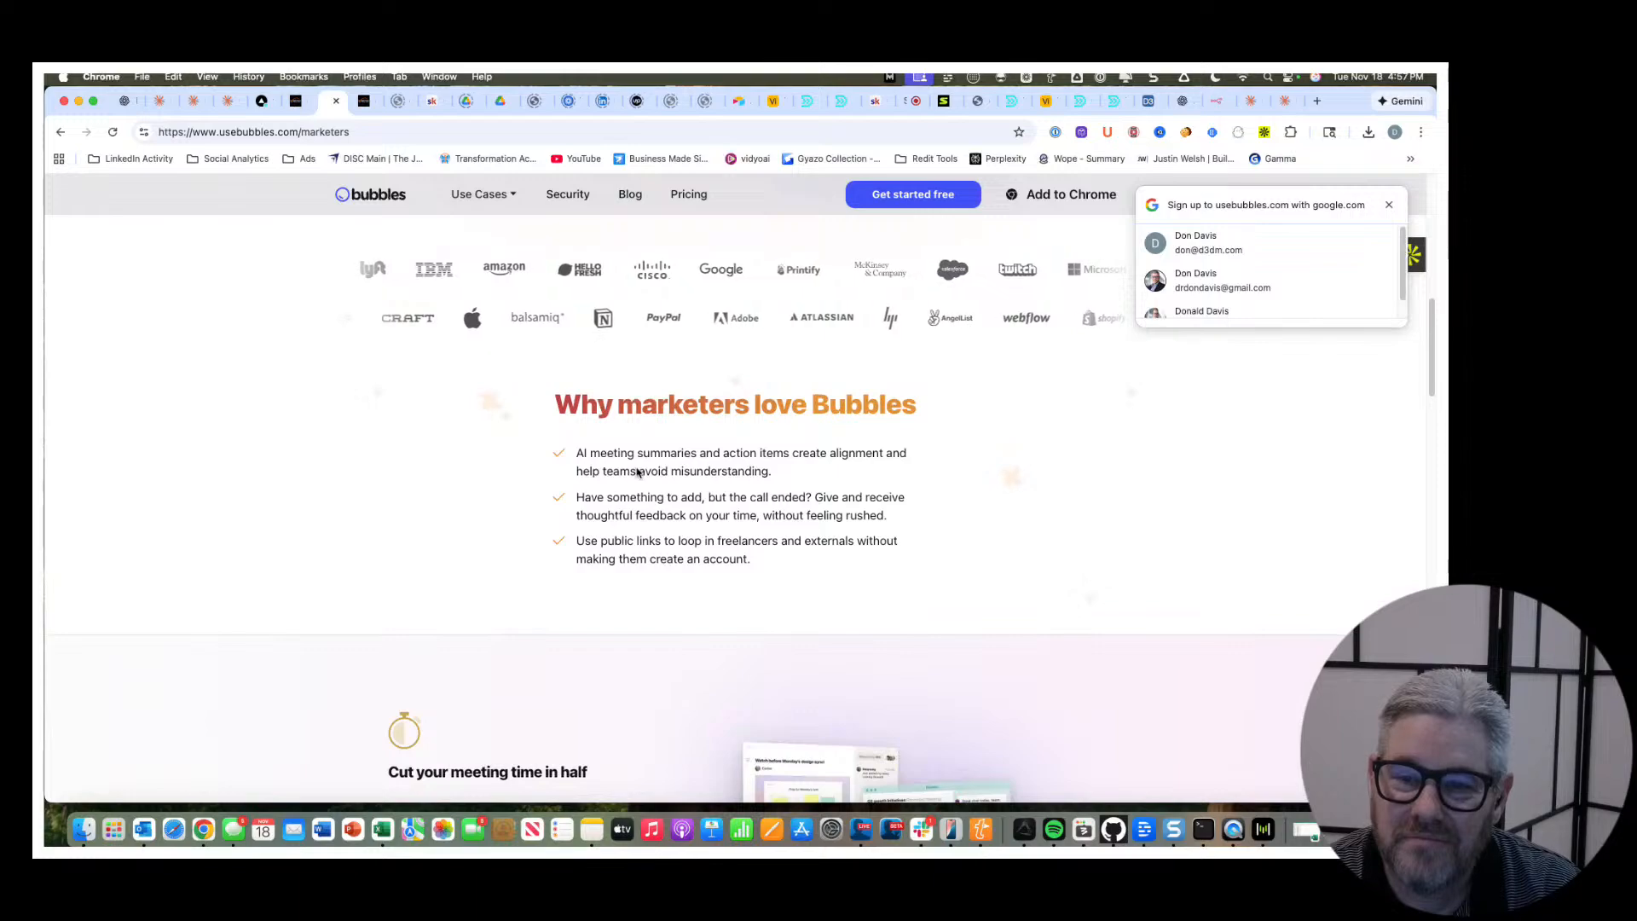
{"action": "scroll", "coordinate": [789, 468], "scroll_direction": "down", "scroll_amount": 3}
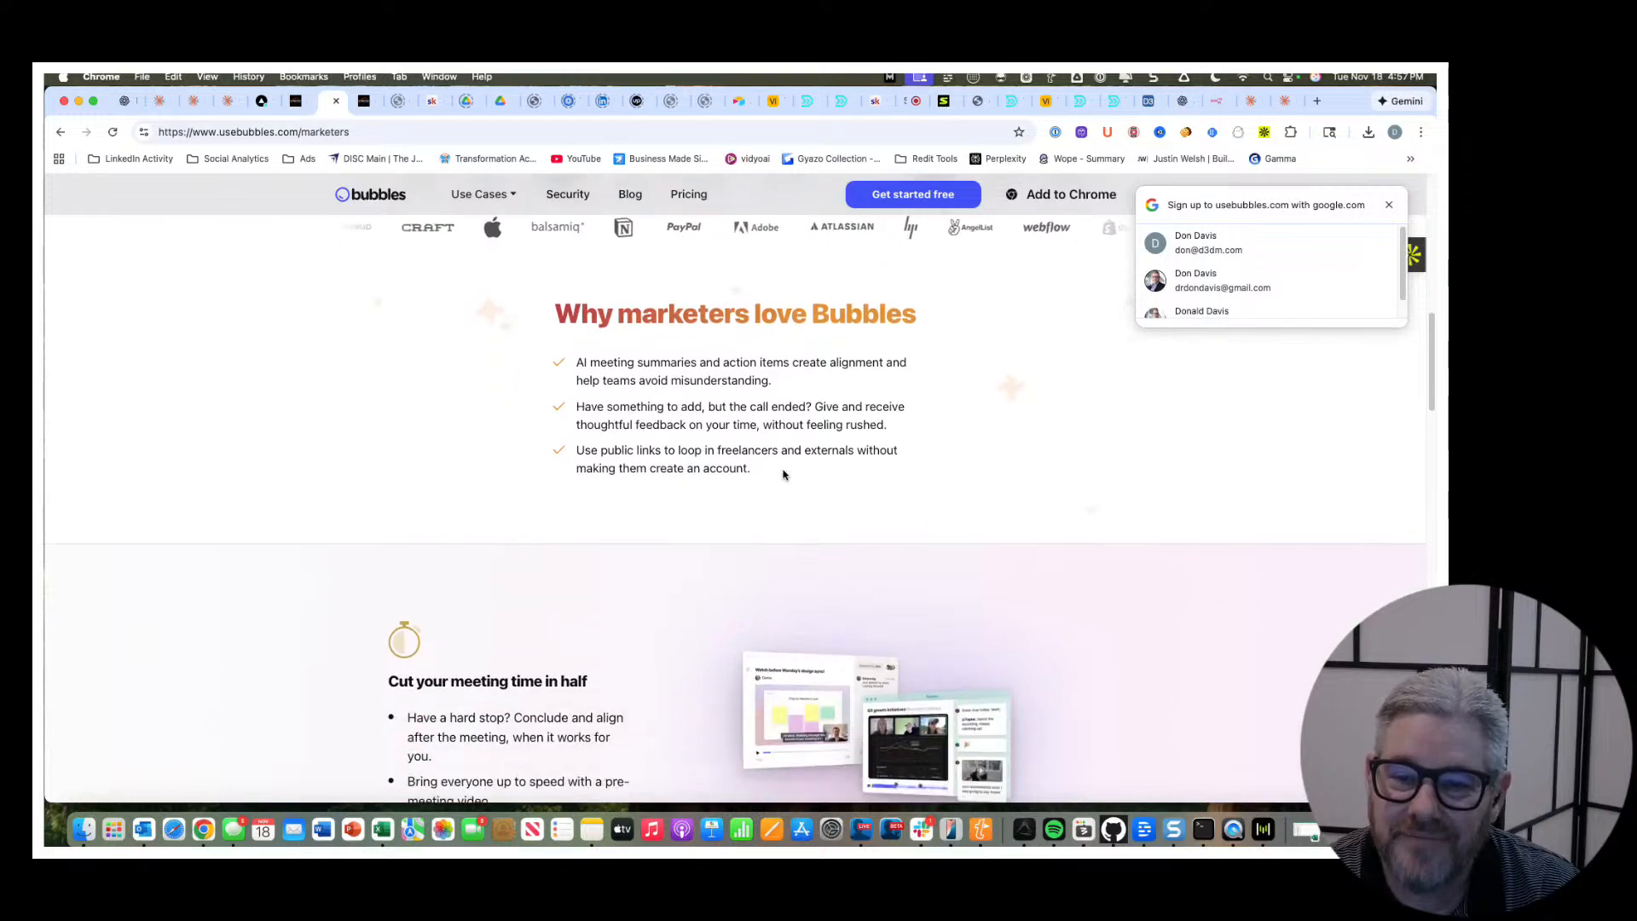
{"action": "scroll", "coordinate": [784, 474], "scroll_direction": "down", "scroll_amount": 6}
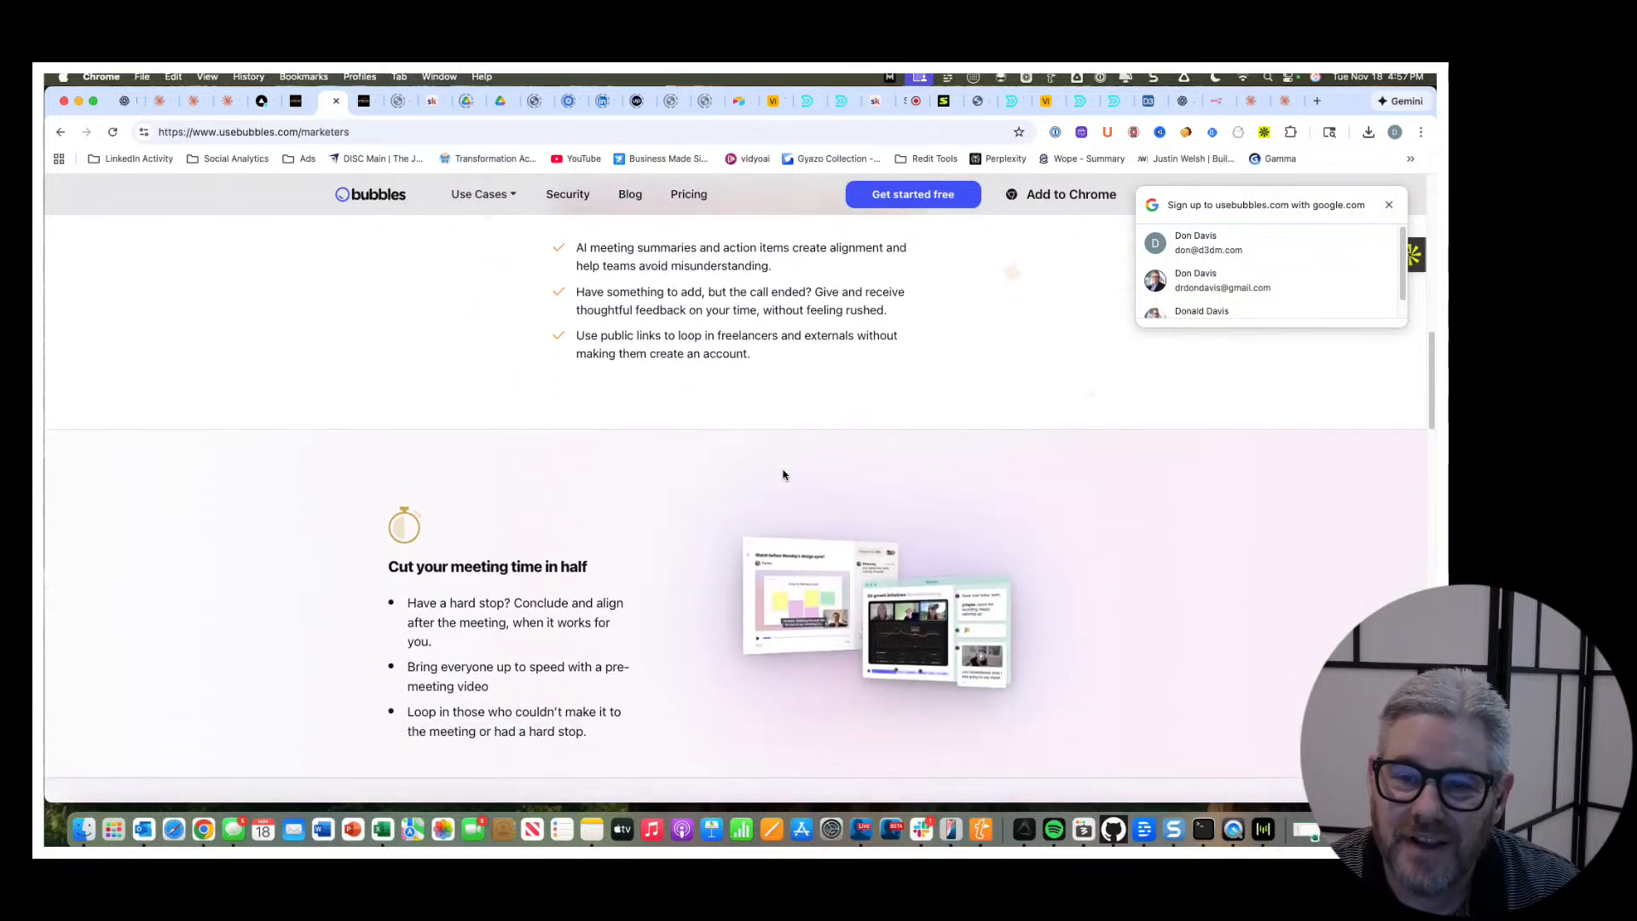
Examine the Marketers page's feature sections on meeting time, recording choices, smart reminders, sharing inspiration, creative feedback and the browser extension.
{"action": "scroll", "coordinate": [783, 475], "scroll_direction": "down", "scroll_amount": 5}
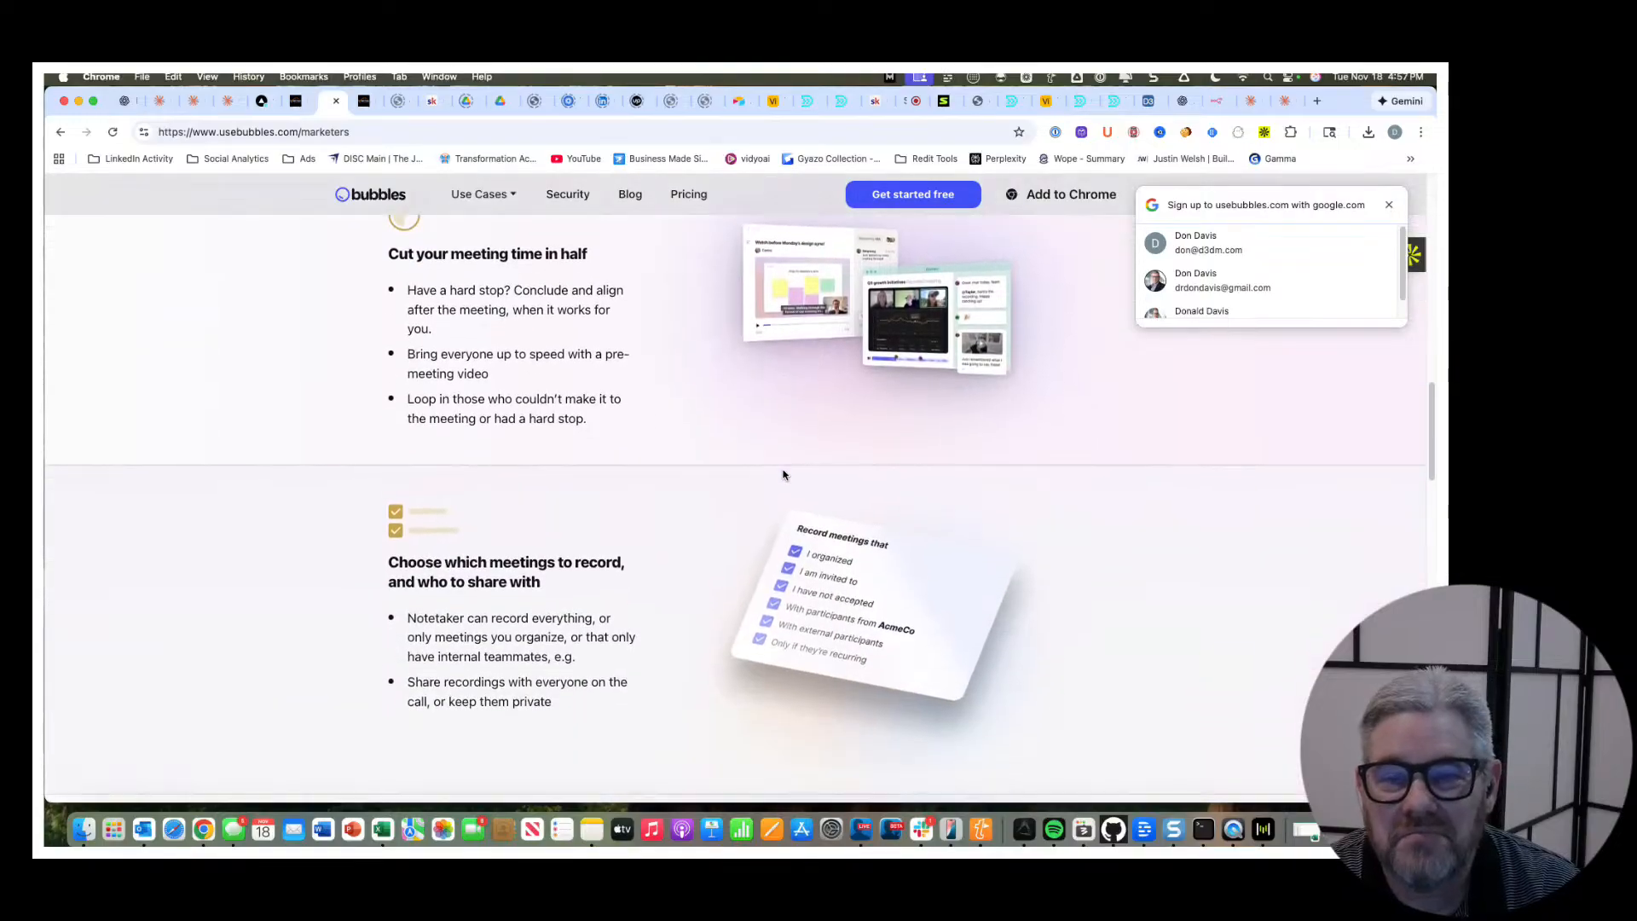
{"action": "scroll", "coordinate": [782, 473], "scroll_direction": "down", "scroll_amount": 5}
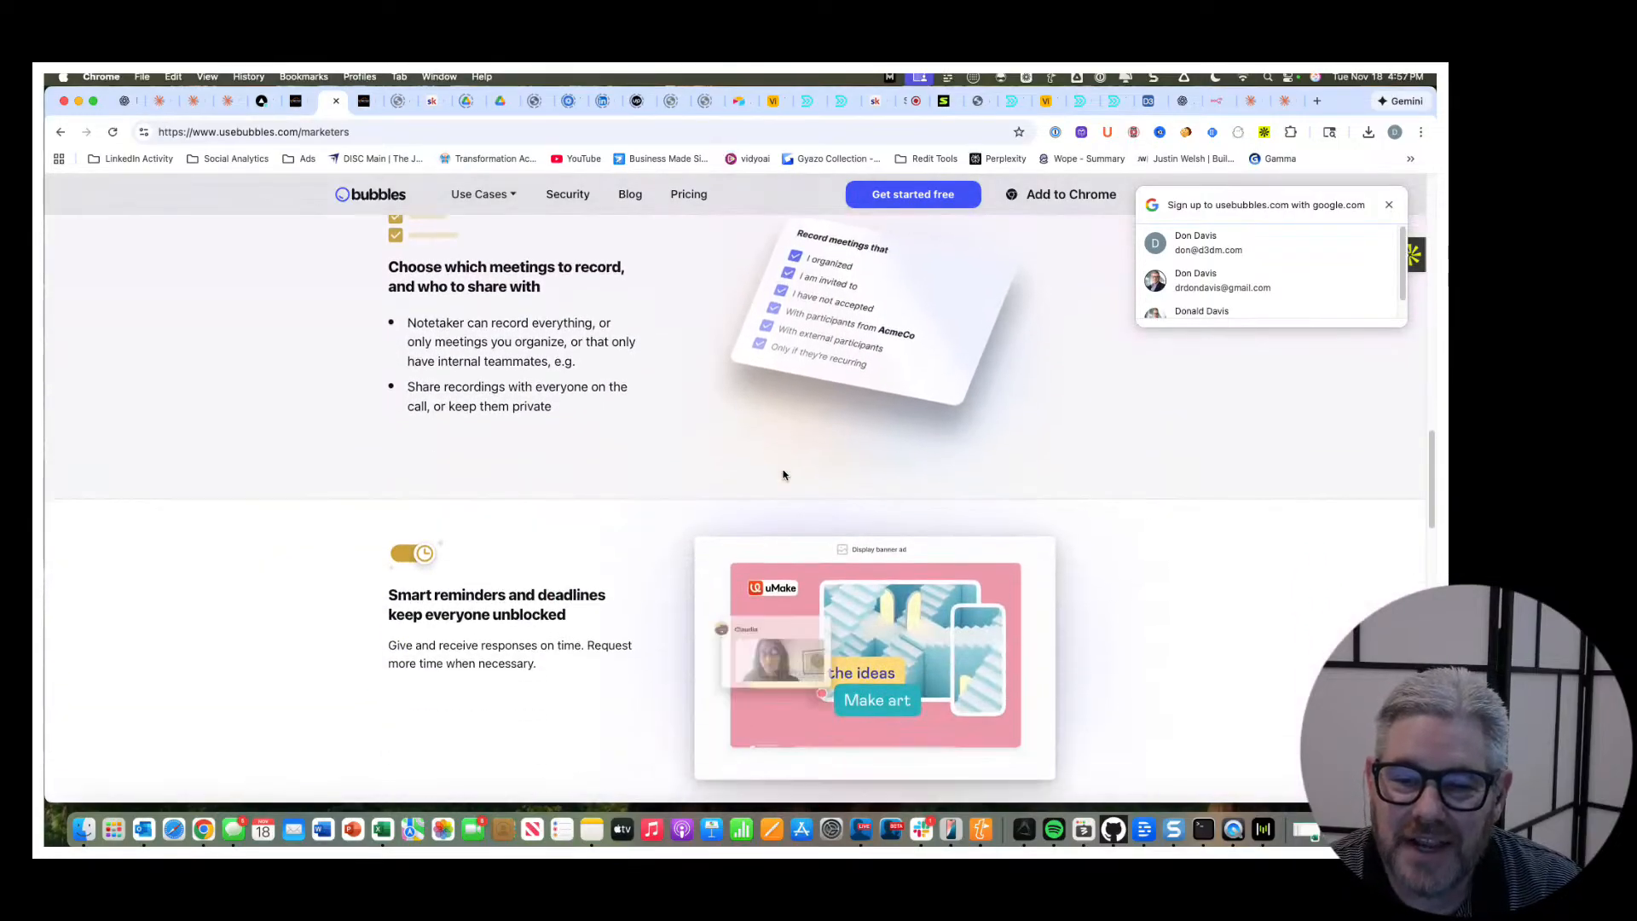
{"action": "scroll", "coordinate": [414, 436], "scroll_direction": "down", "scroll_amount": 8}
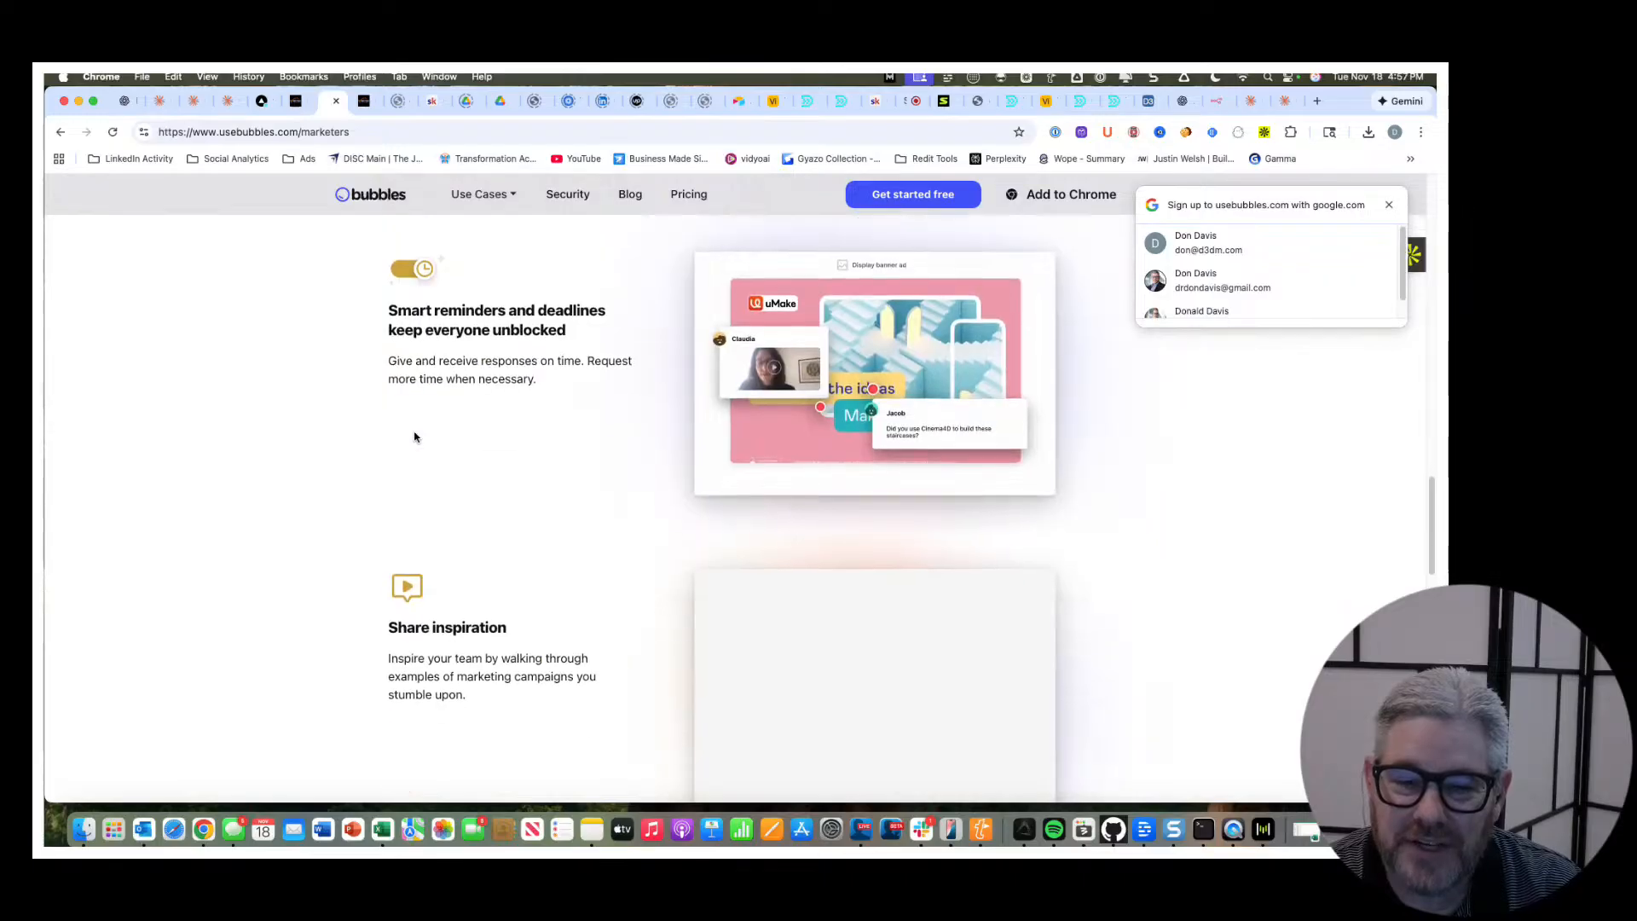
{"action": "scroll", "coordinate": [414, 436], "scroll_direction": "down", "scroll_amount": 9}
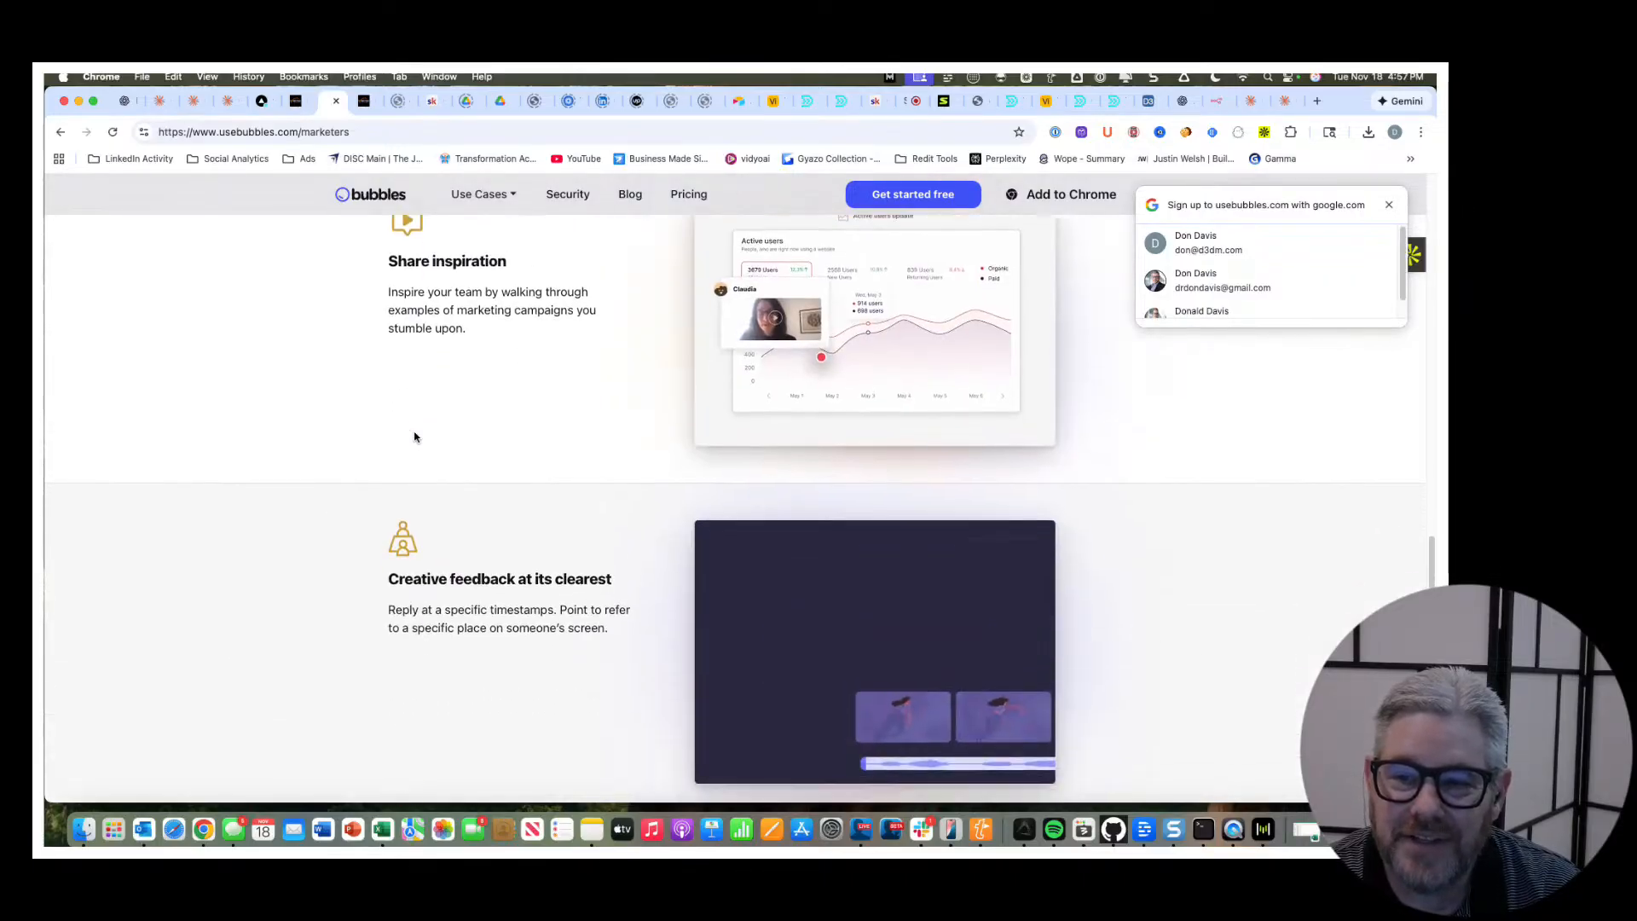
{"action": "scroll", "coordinate": [414, 436], "scroll_direction": "down", "scroll_amount": 13}
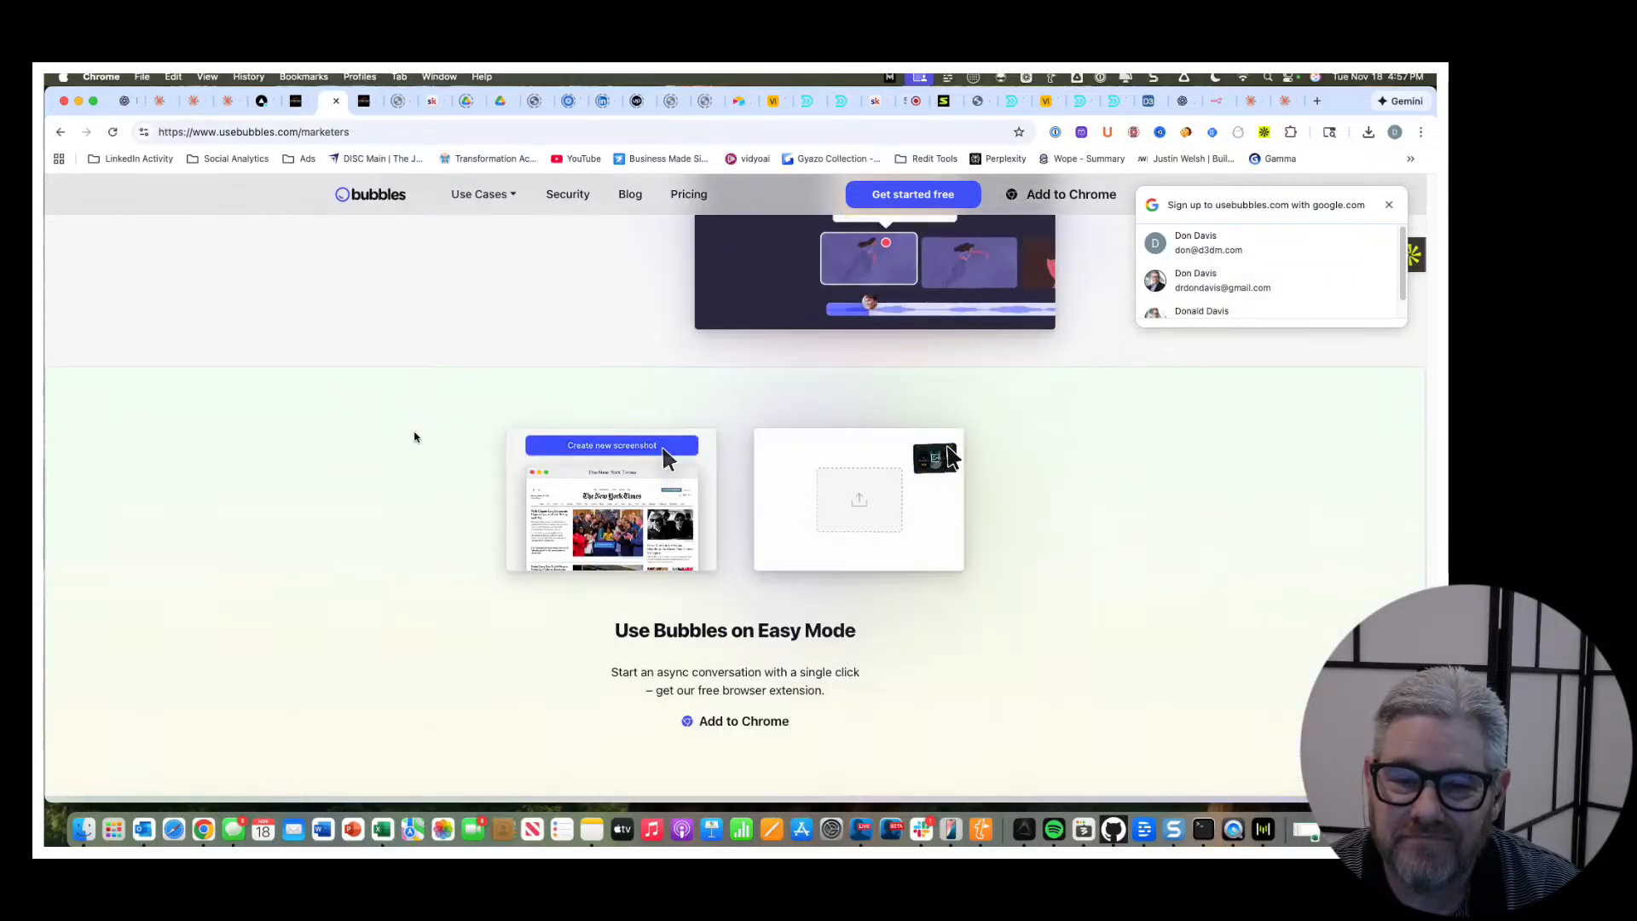
{"action": "scroll", "coordinate": [415, 437], "scroll_direction": "down", "scroll_amount": 4}
{"action": "scroll", "coordinate": [414, 437], "scroll_direction": "up", "scroll_amount": 20}
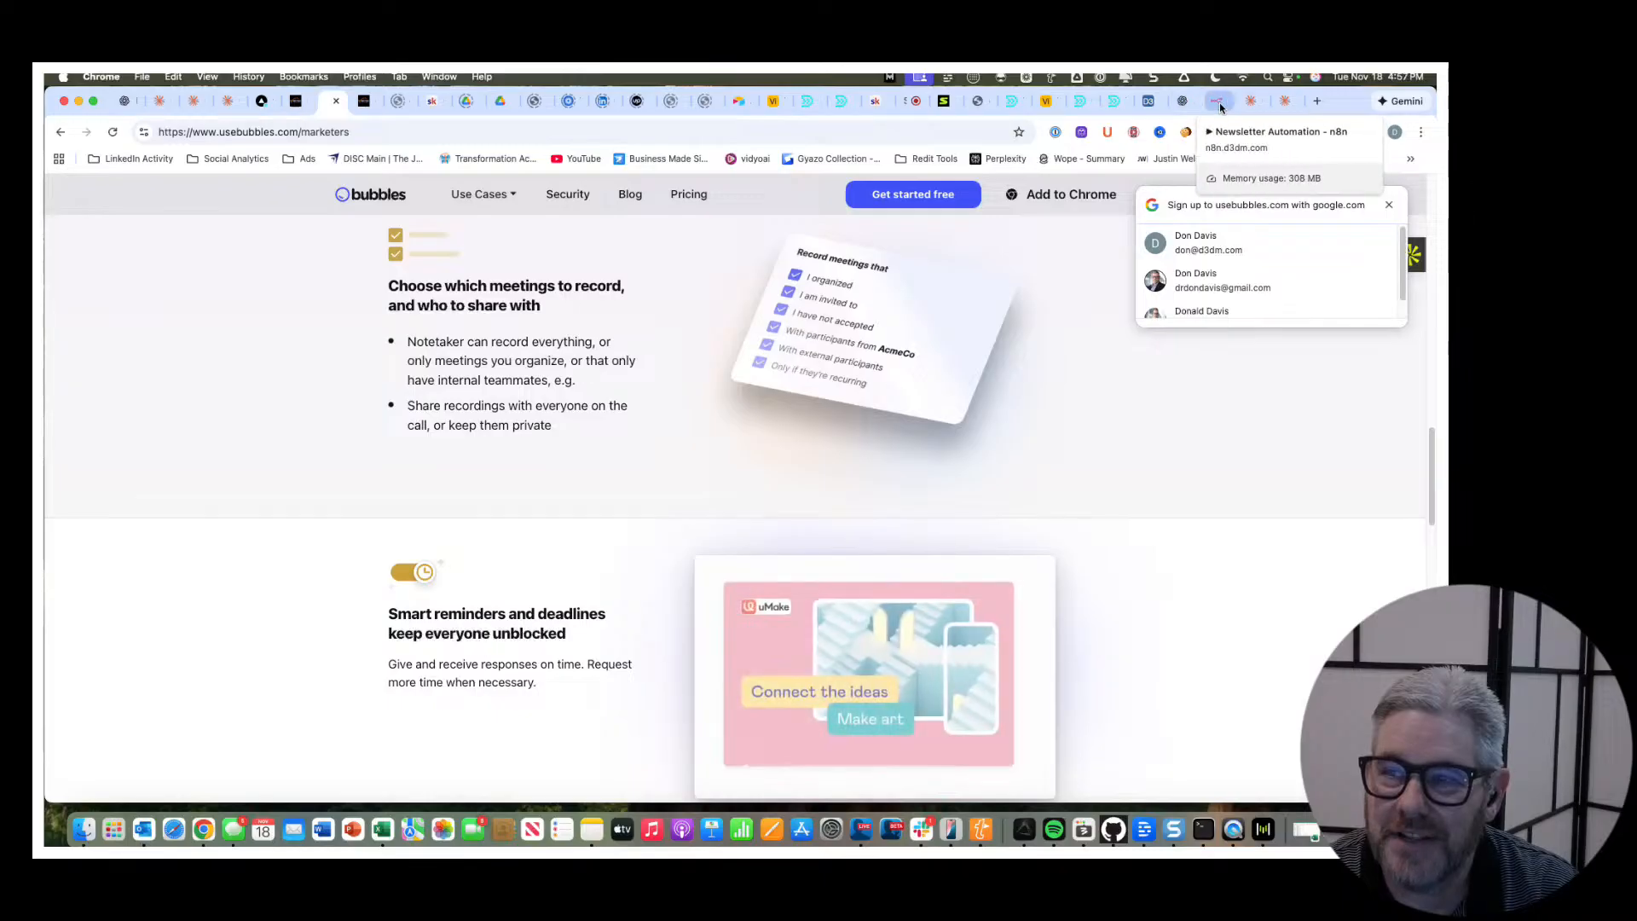
Return to the CxNector blog post and review the rest of its Bubbles section and the agency revision-cycle case study.
{"action": "left_click", "coordinate": [296, 101]}
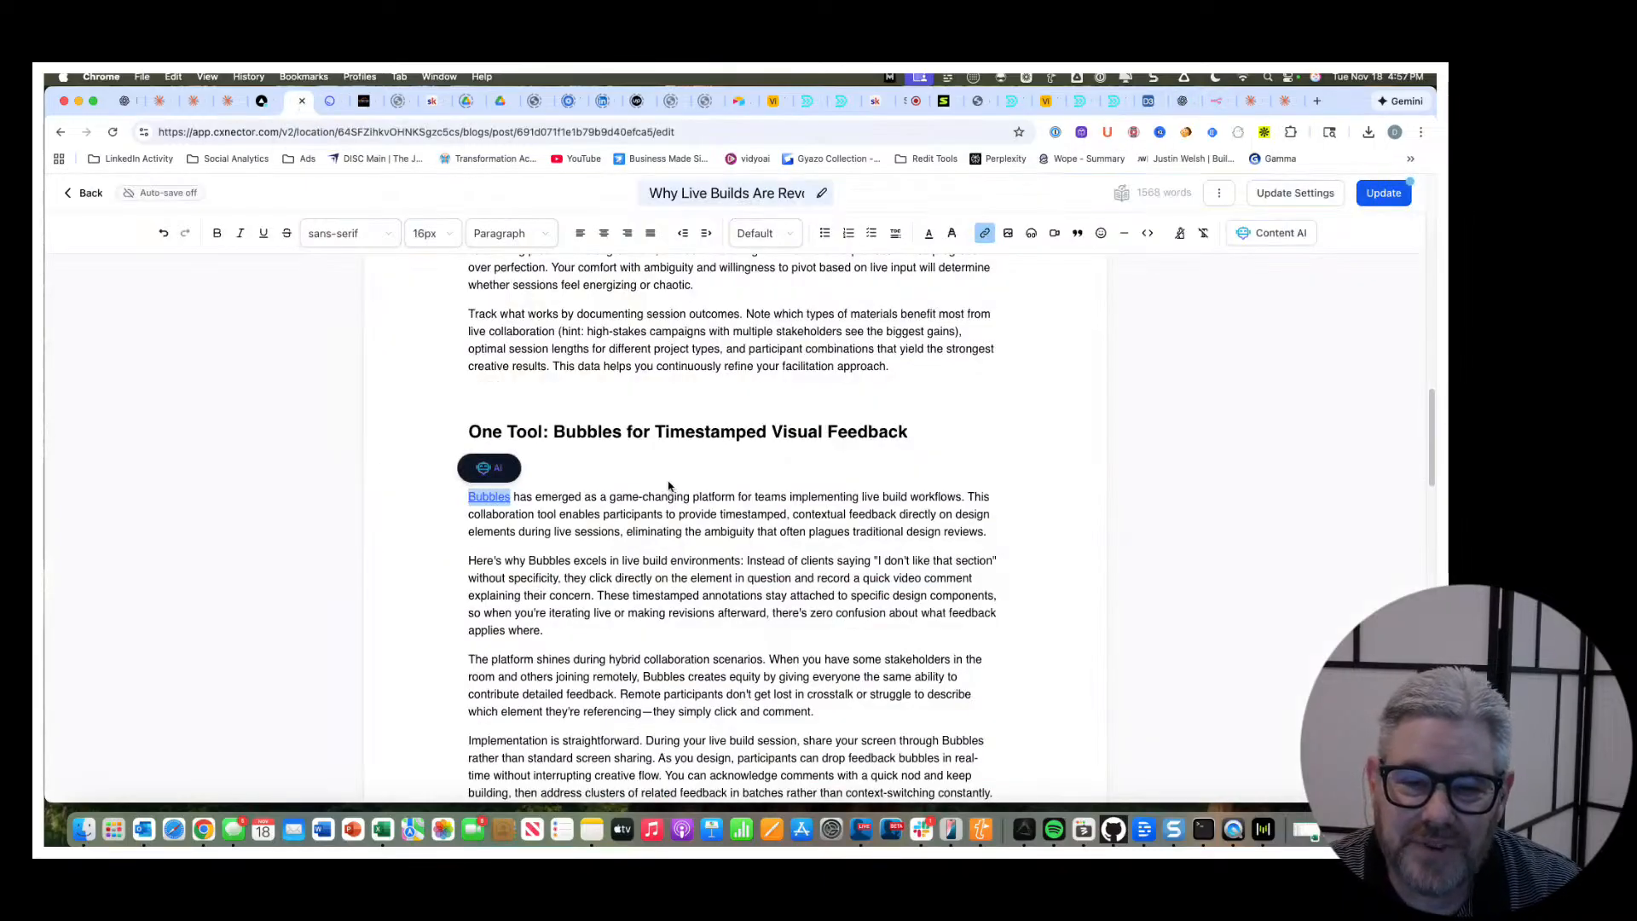
{"action": "scroll", "coordinate": [669, 487], "scroll_direction": "down", "scroll_amount": 5}
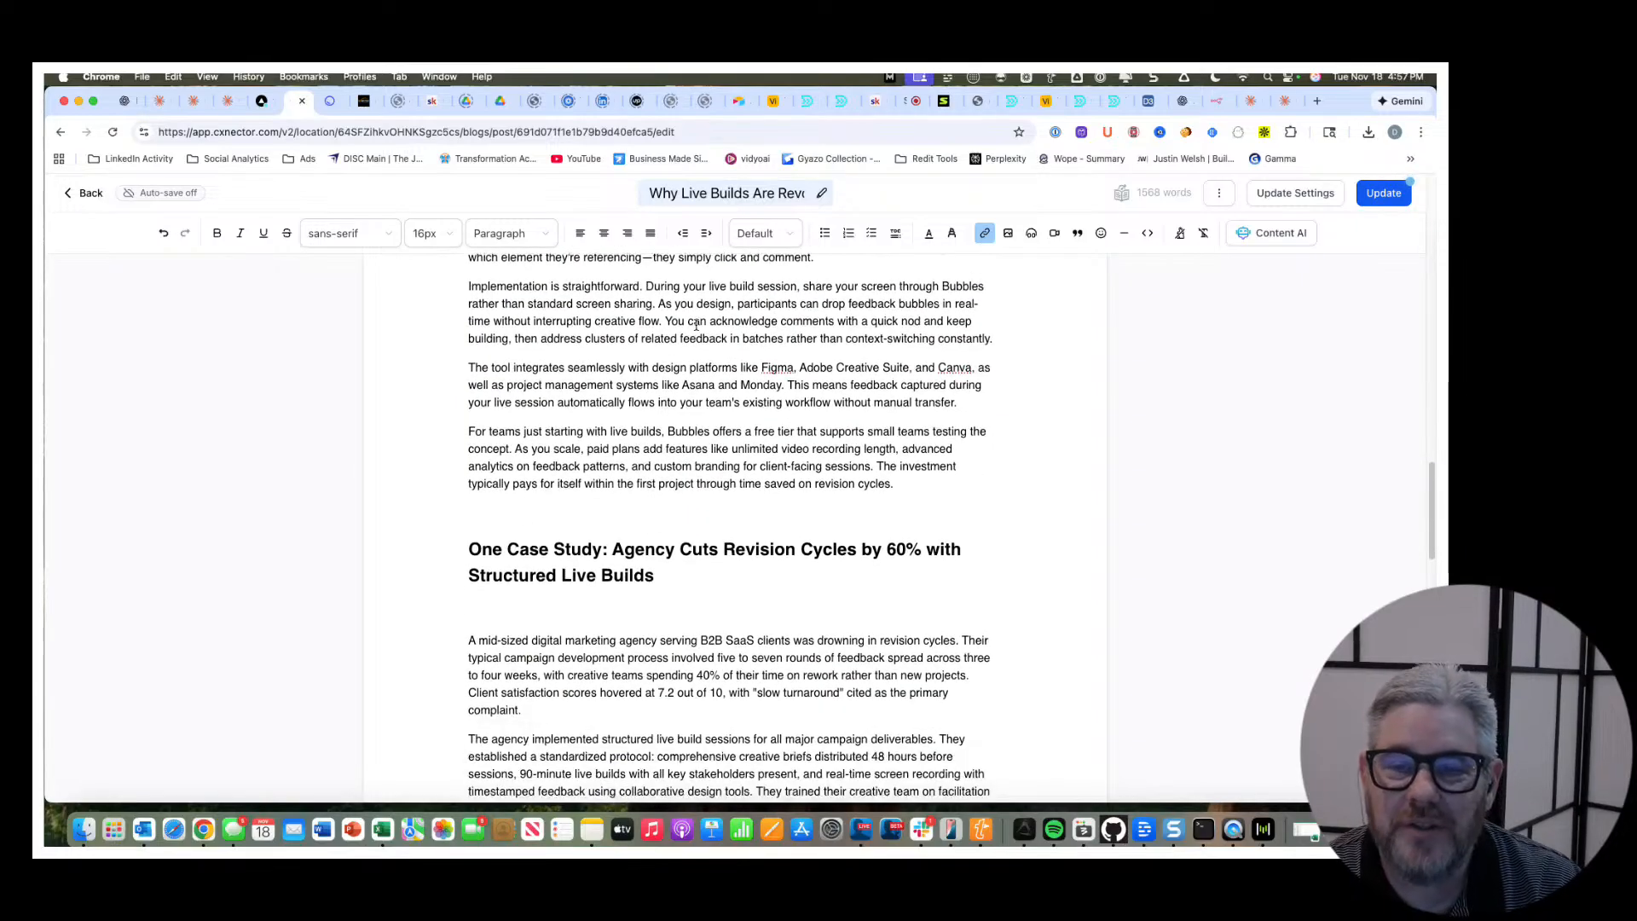
{"action": "scroll", "coordinate": [692, 367], "scroll_direction": "down", "scroll_amount": 2}
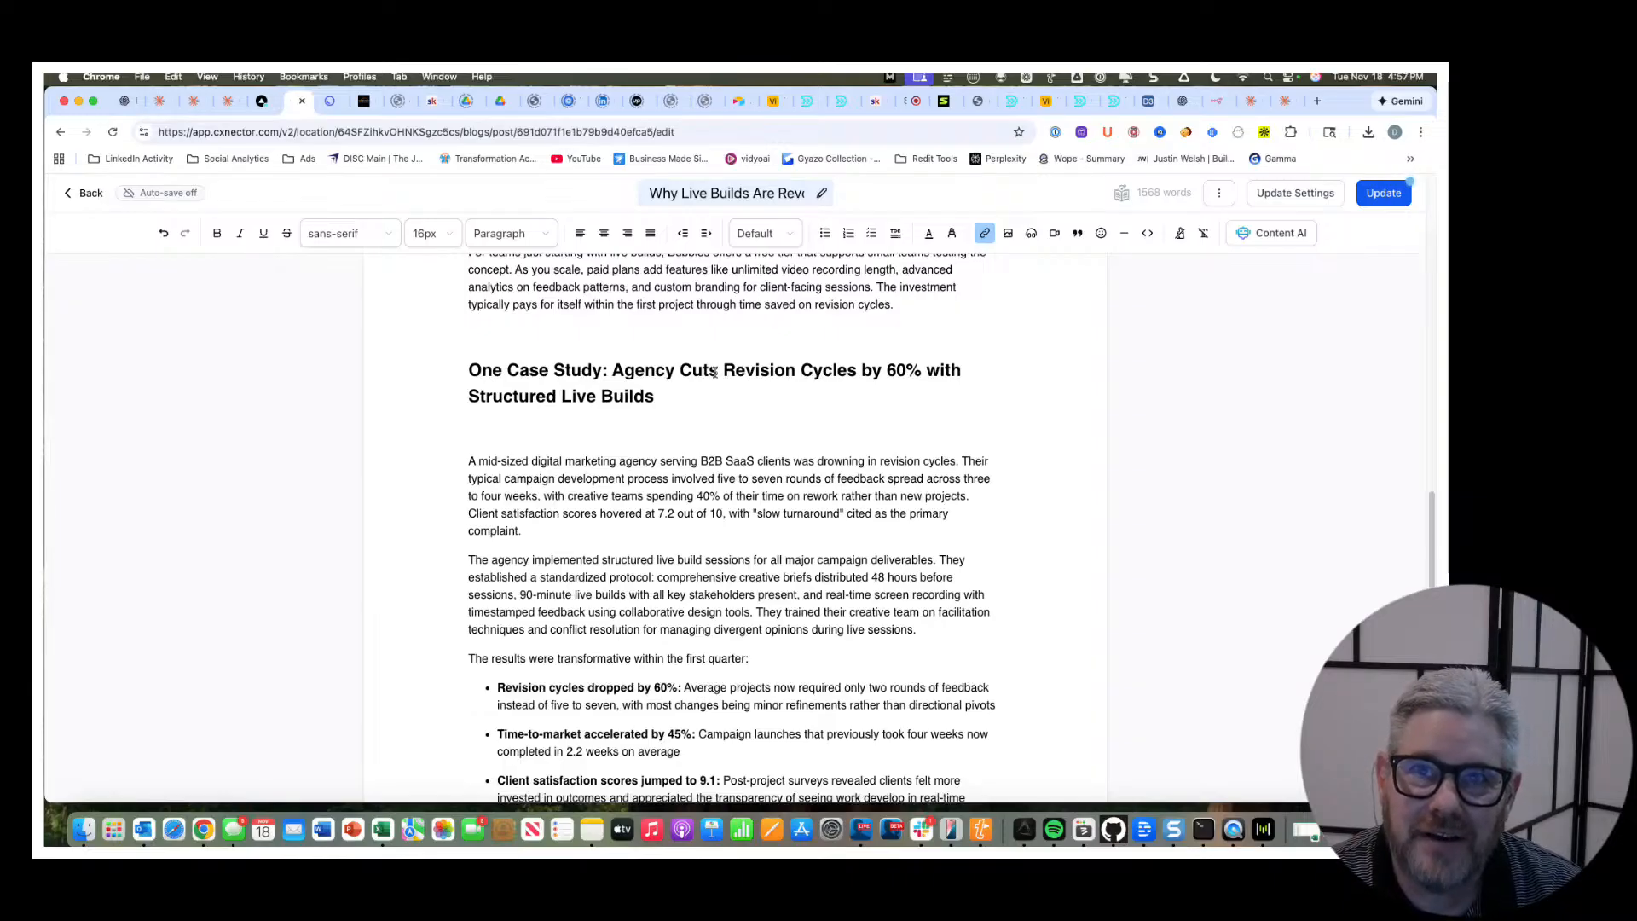
{"action": "scroll", "coordinate": [715, 372], "scroll_direction": "down", "scroll_amount": 3}
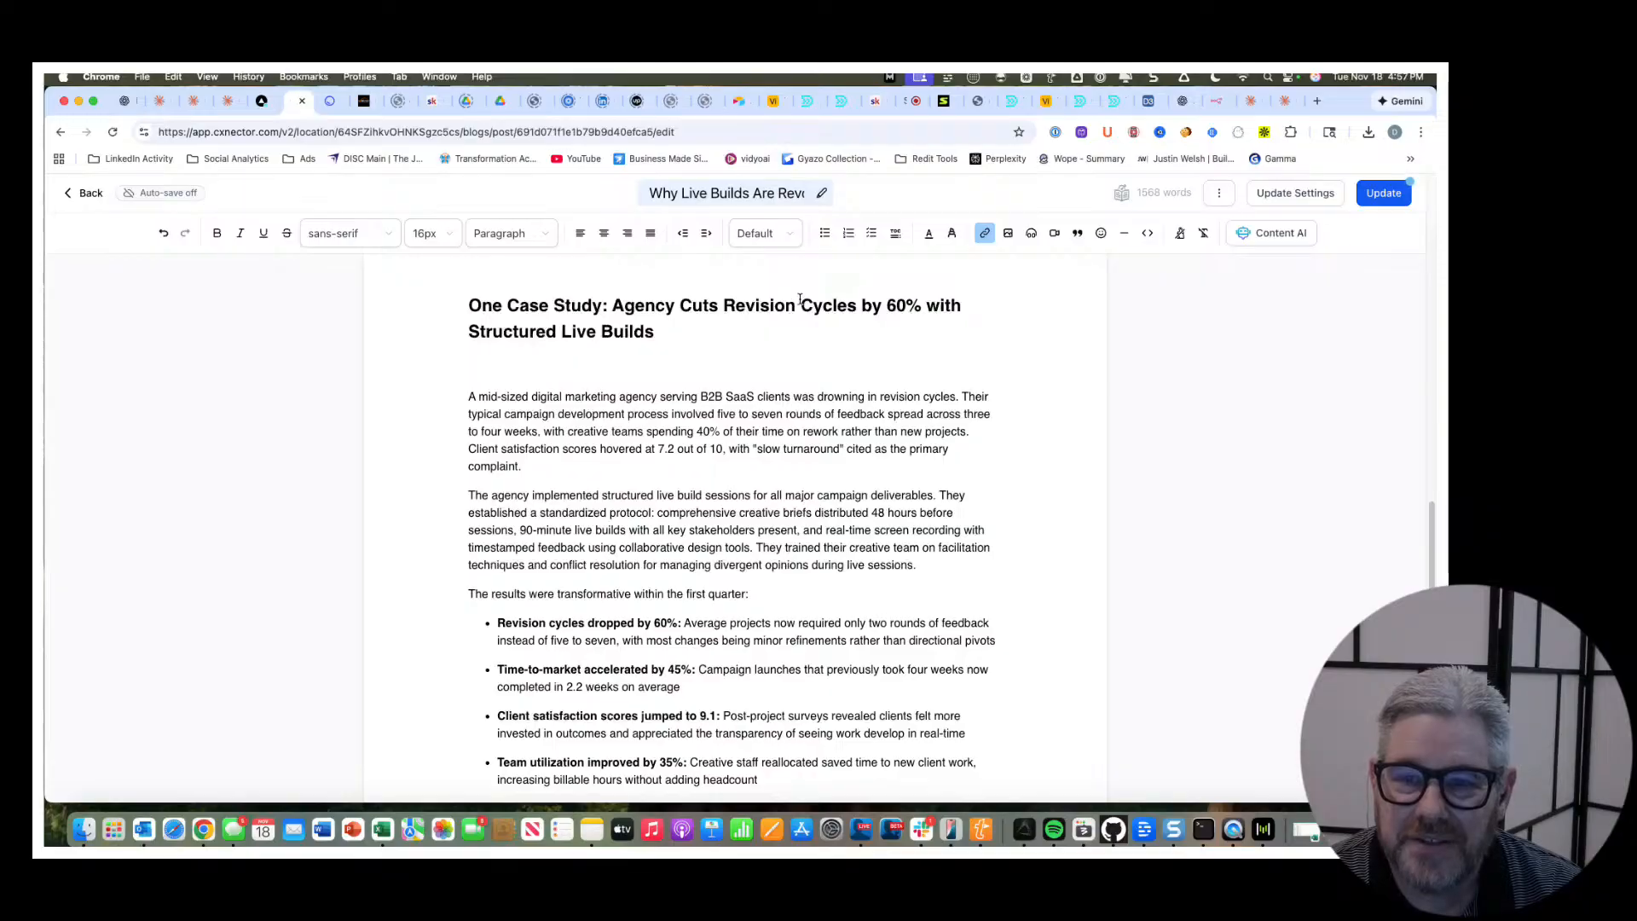
{"action": "scroll", "coordinate": [929, 312], "scroll_direction": "down", "scroll_amount": 3}
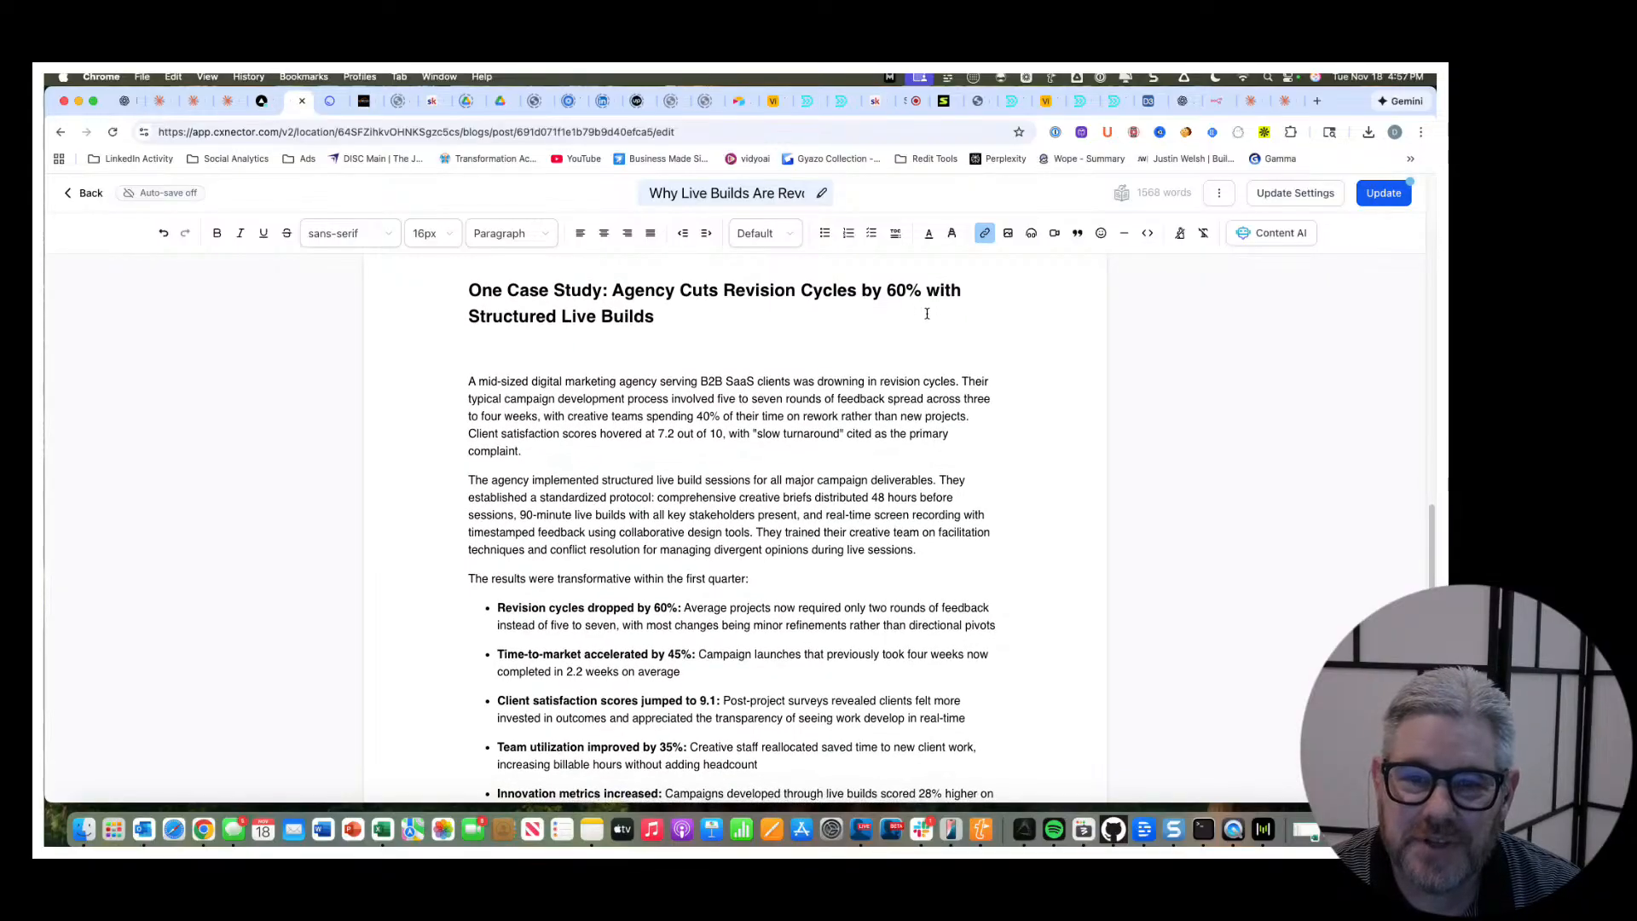
{"action": "scroll", "coordinate": [860, 381], "scroll_direction": "down", "scroll_amount": 7}
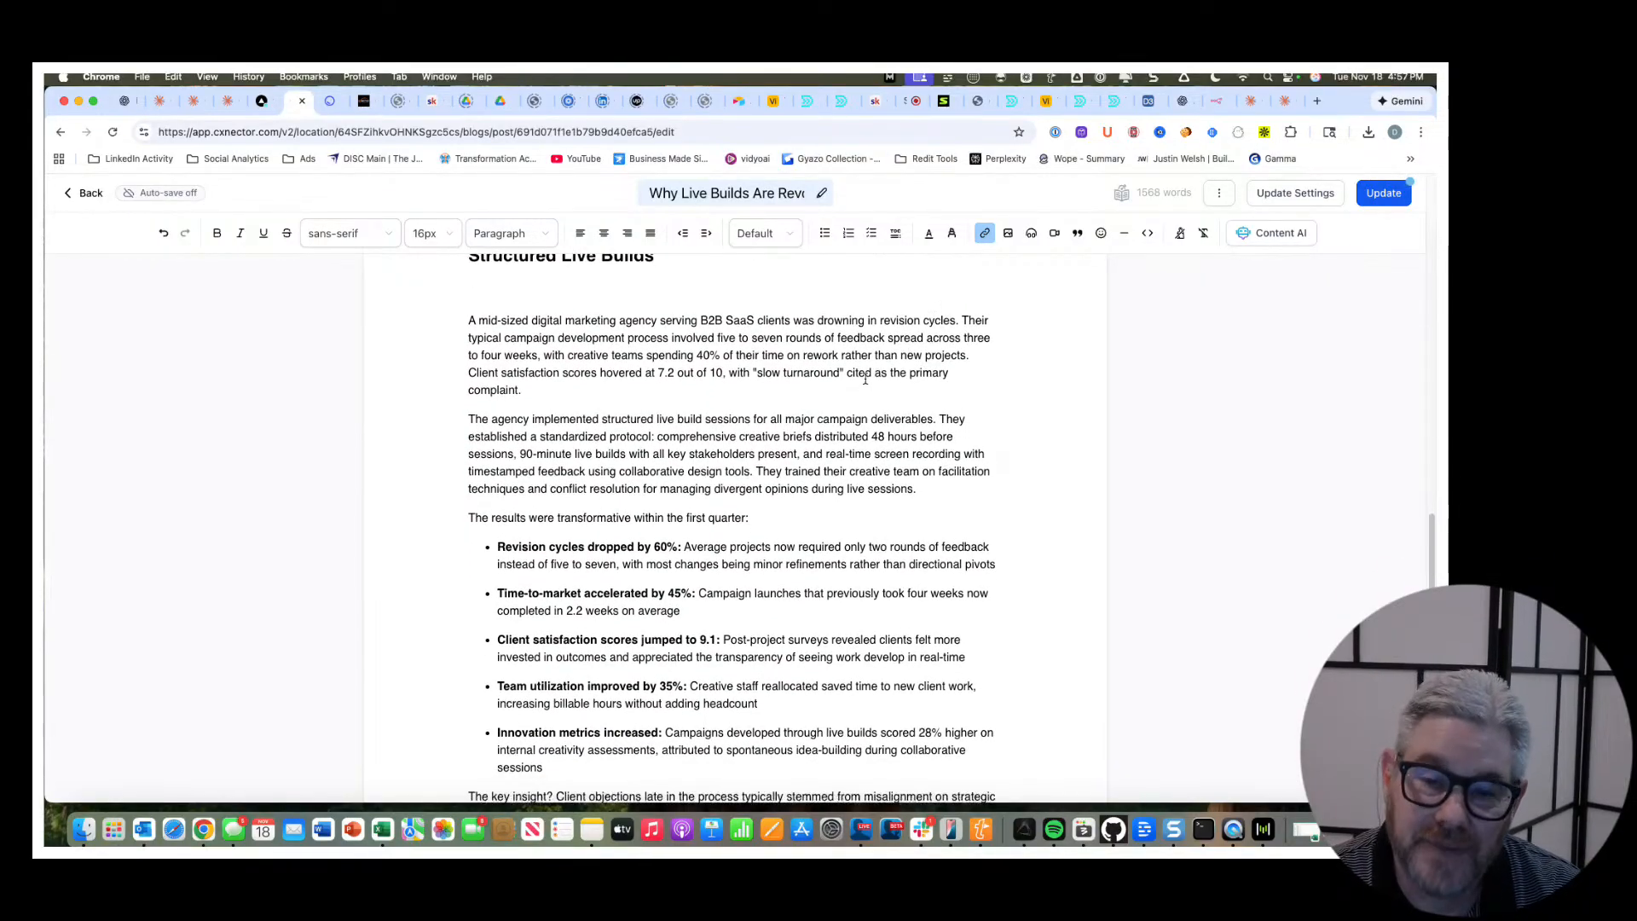
{"action": "scroll", "coordinate": [860, 381], "scroll_direction": "down", "scroll_amount": 4}
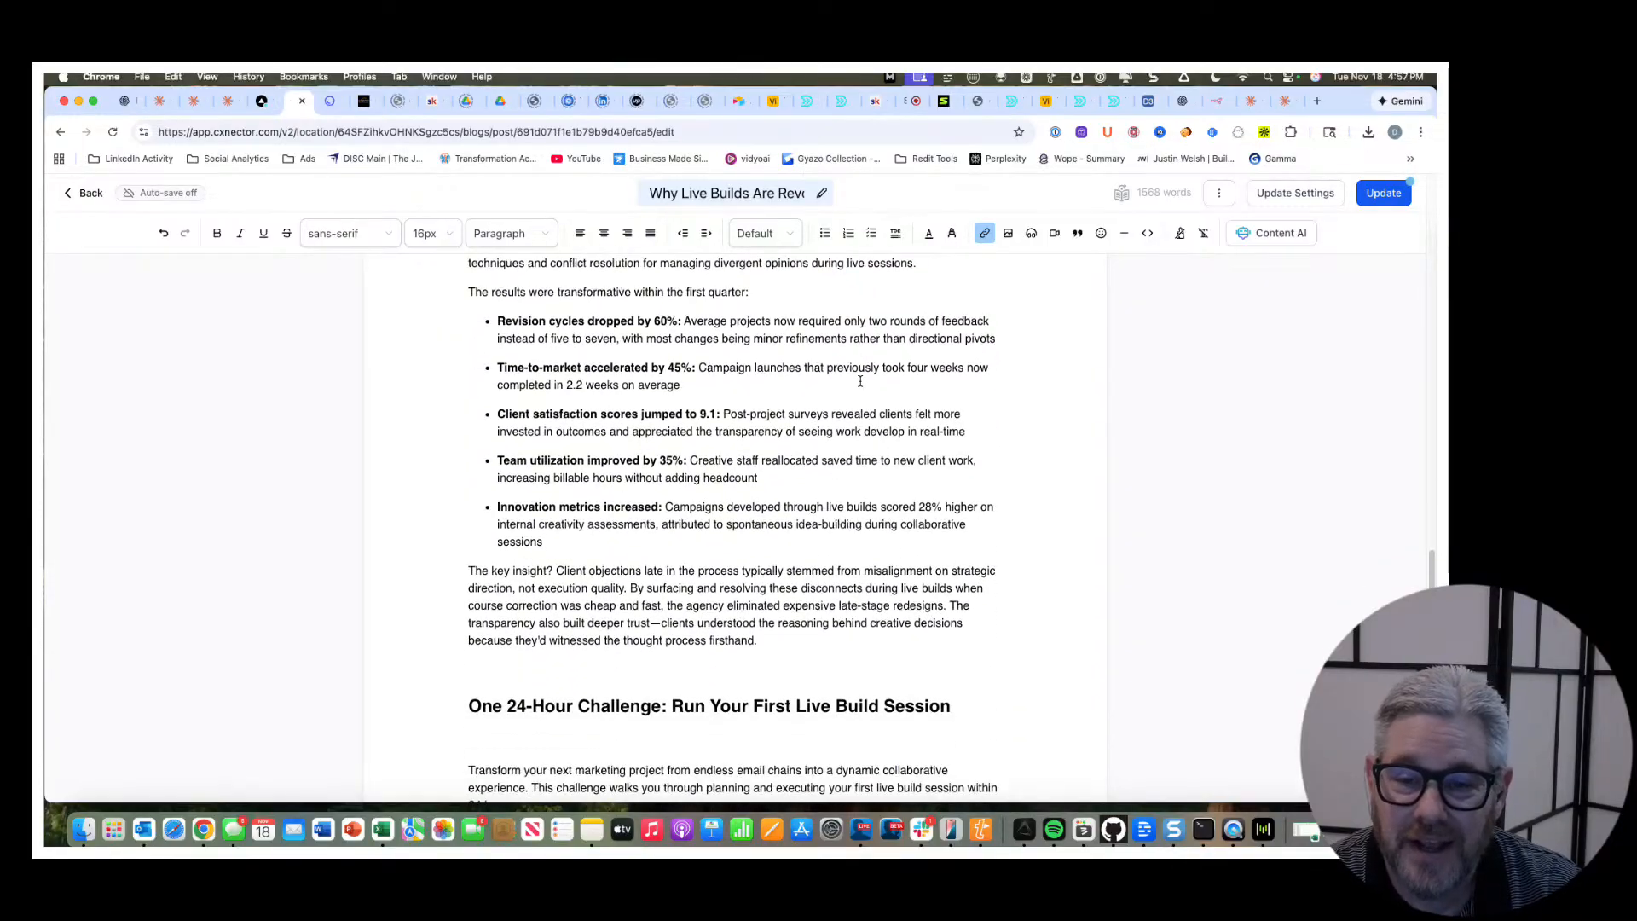
Read the post's 24-Hour Challenge section through its hourly plan and closing Skool Community invitation, and return to the post's beginning.
{"action": "scroll", "coordinate": [860, 381], "scroll_direction": "down", "scroll_amount": 15}
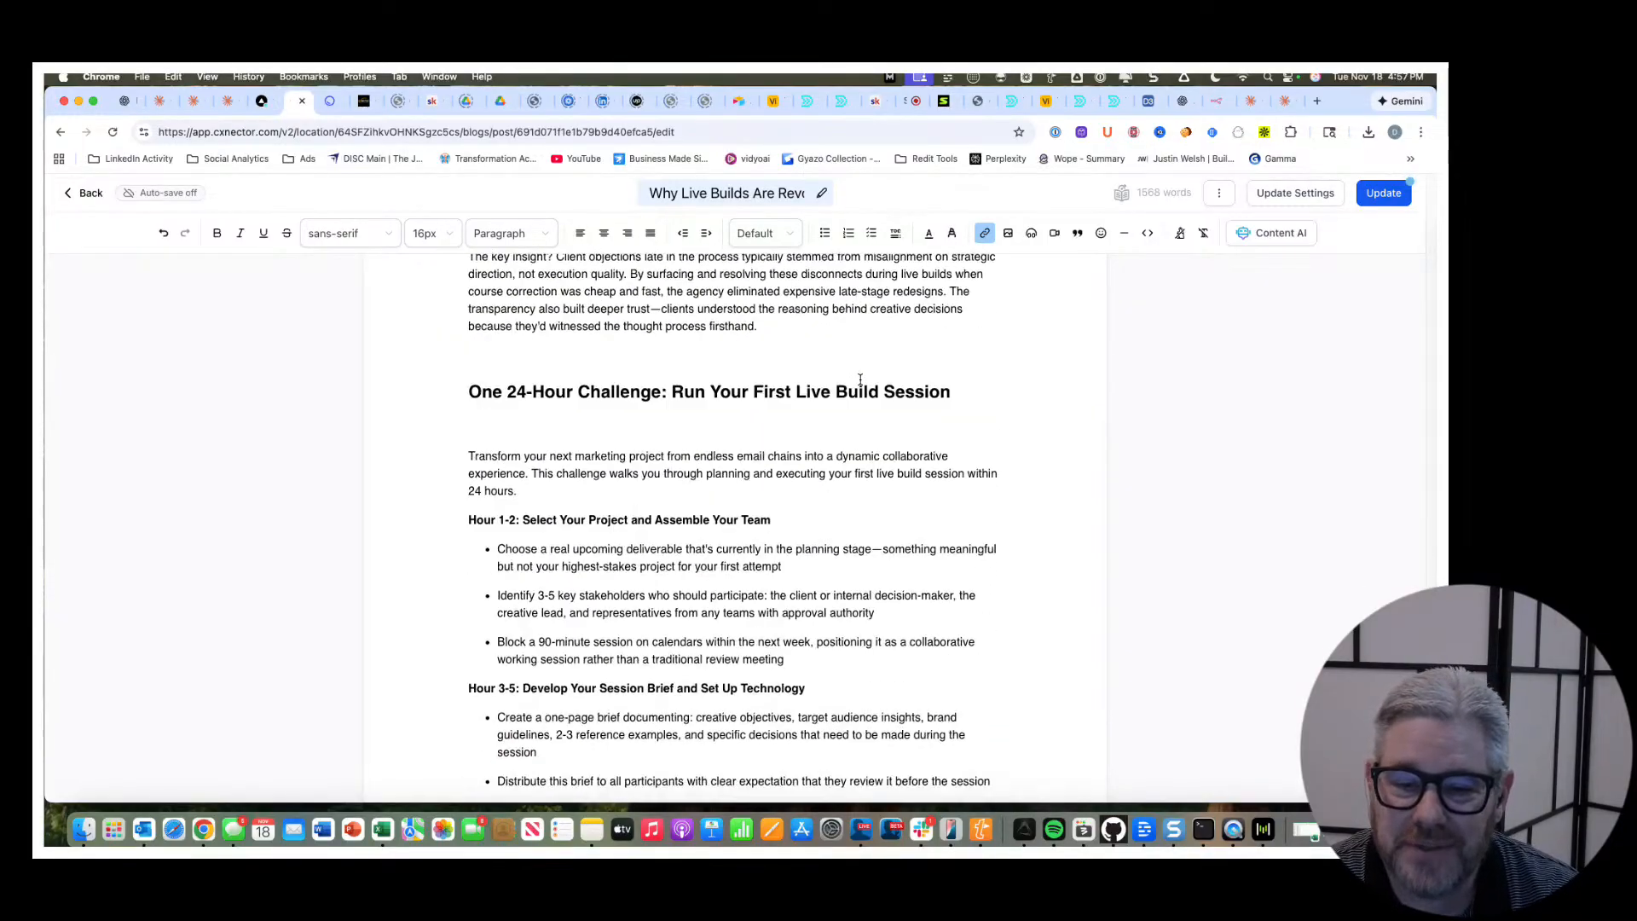
{"action": "scroll", "coordinate": [860, 378], "scroll_direction": "down", "scroll_amount": 3}
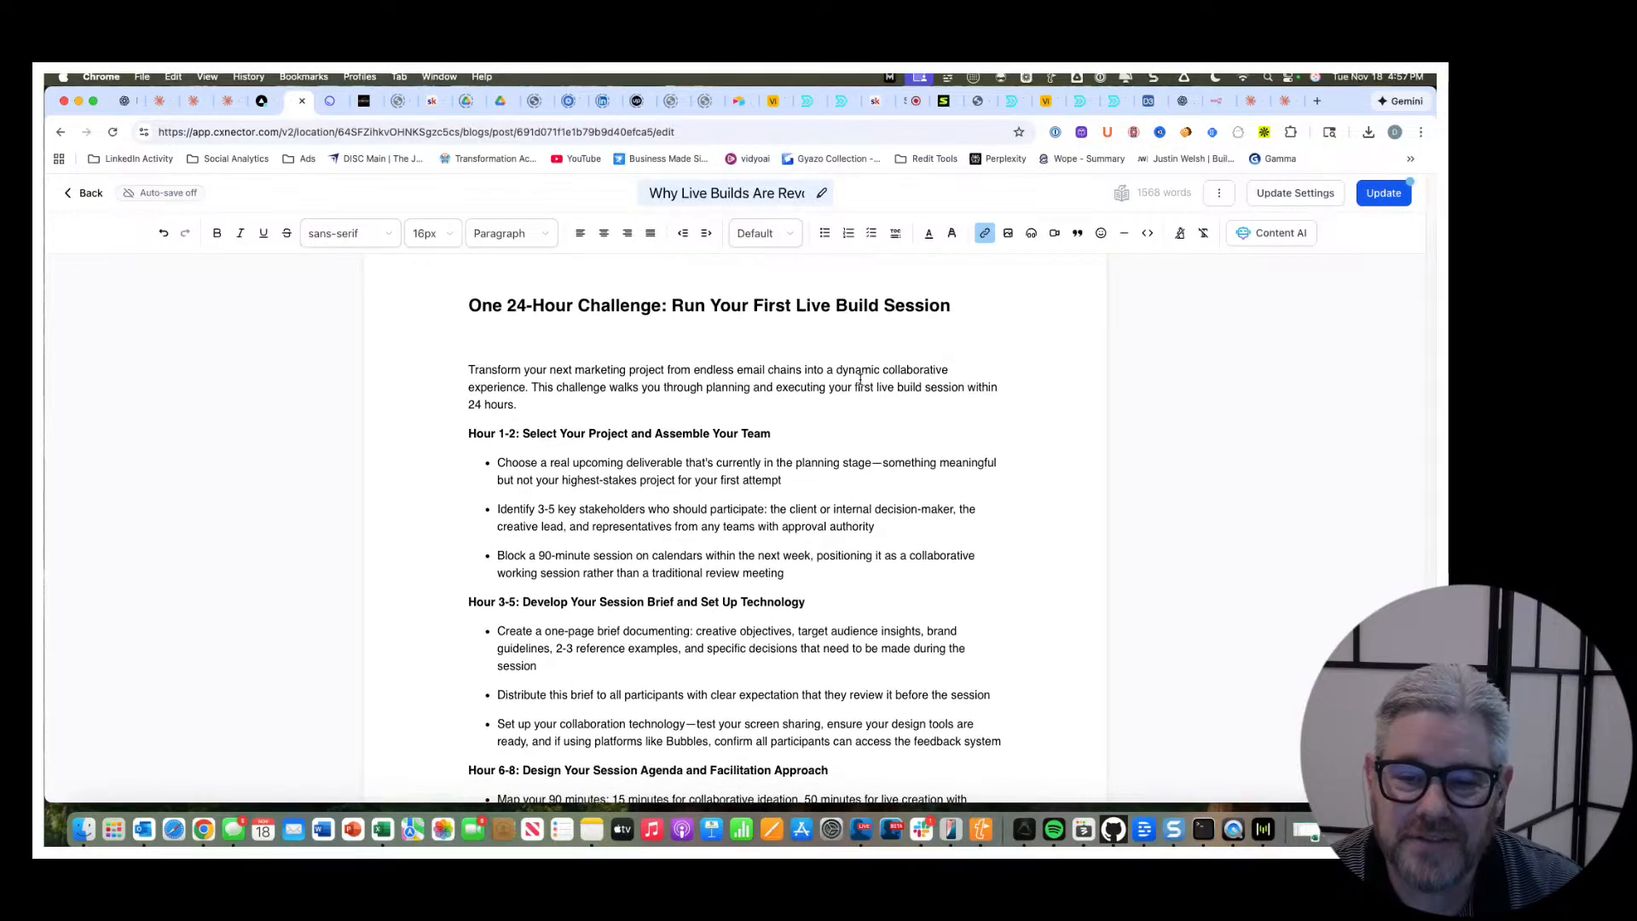
{"action": "scroll", "coordinate": [860, 381], "scroll_direction": "down", "scroll_amount": 1}
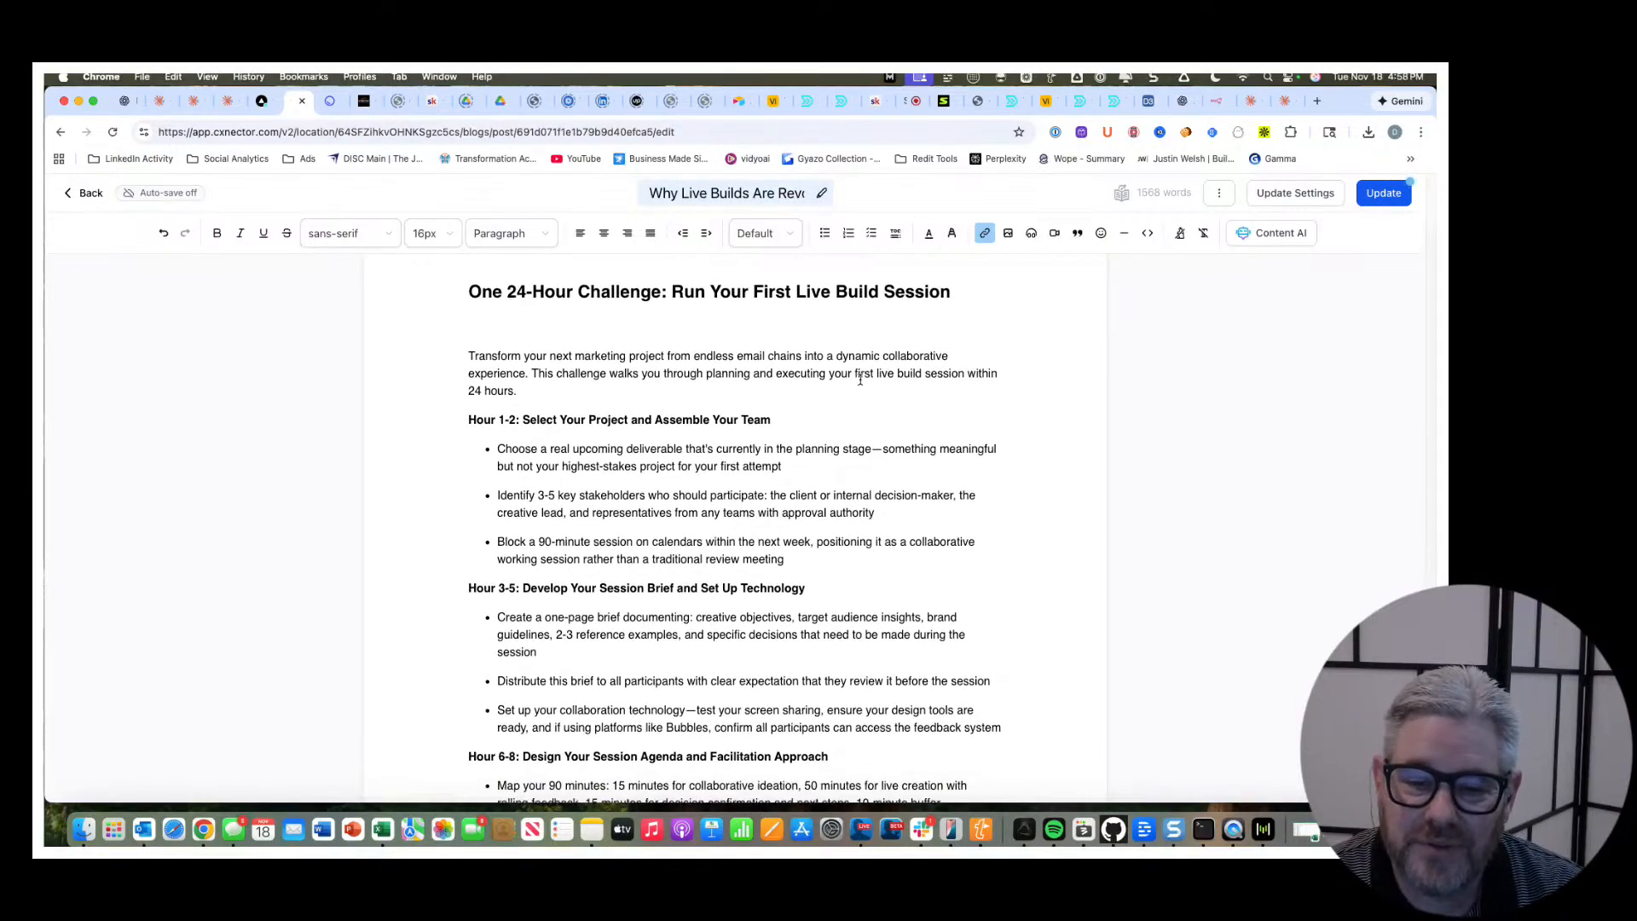
{"action": "scroll", "coordinate": [860, 382], "scroll_direction": "down", "scroll_amount": 3}
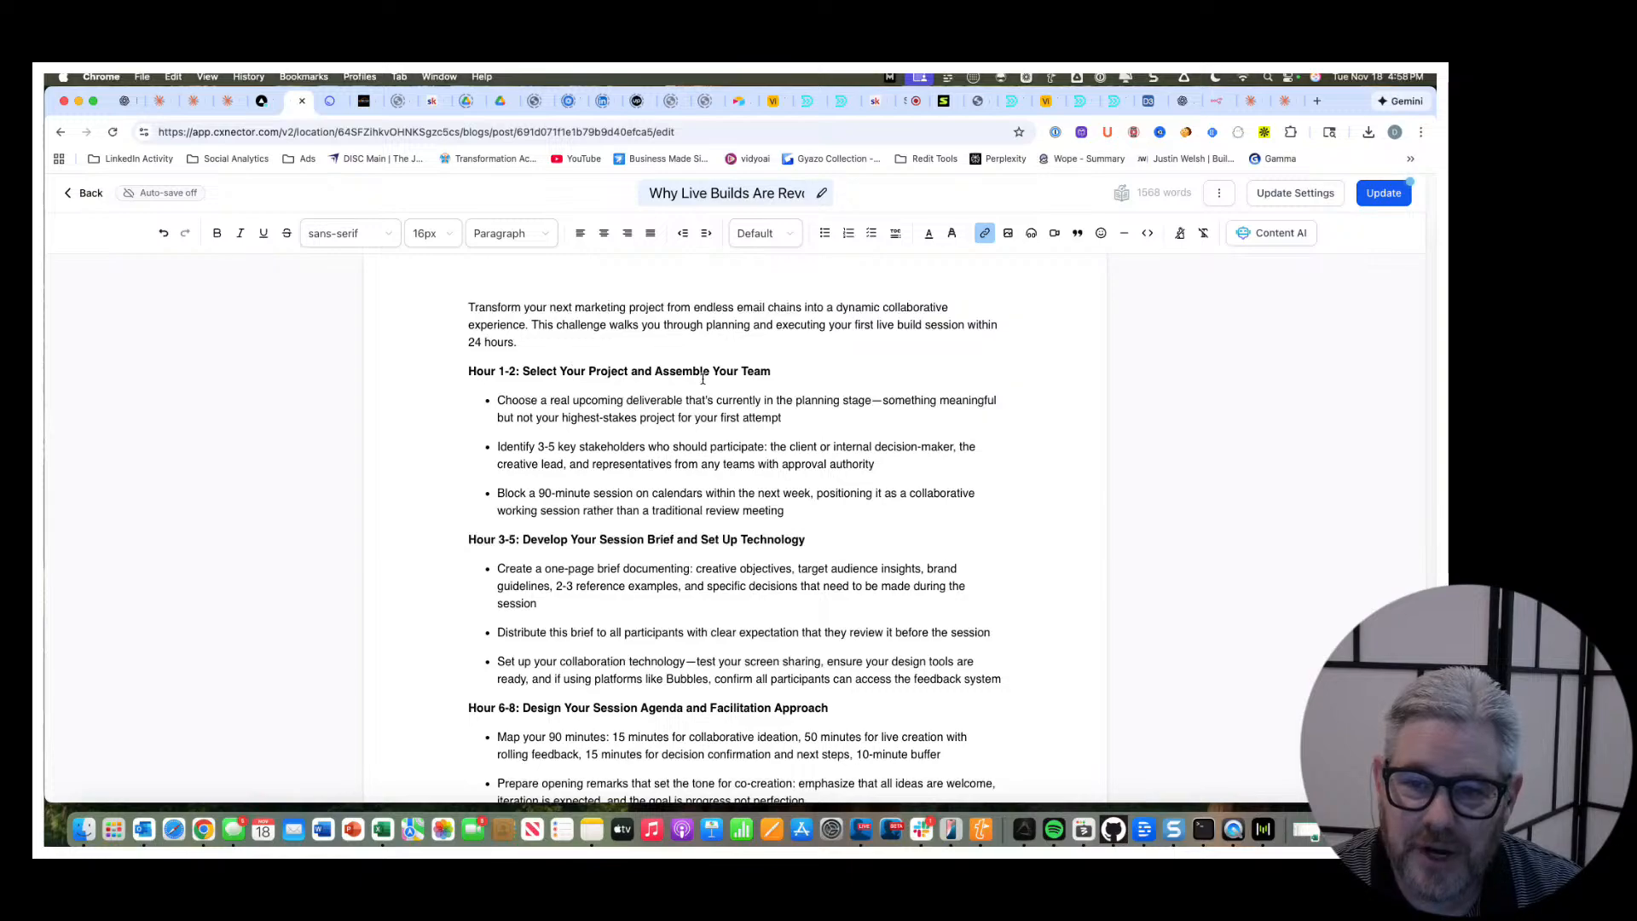
{"action": "scroll", "coordinate": [774, 375], "scroll_direction": "down", "scroll_amount": 2}
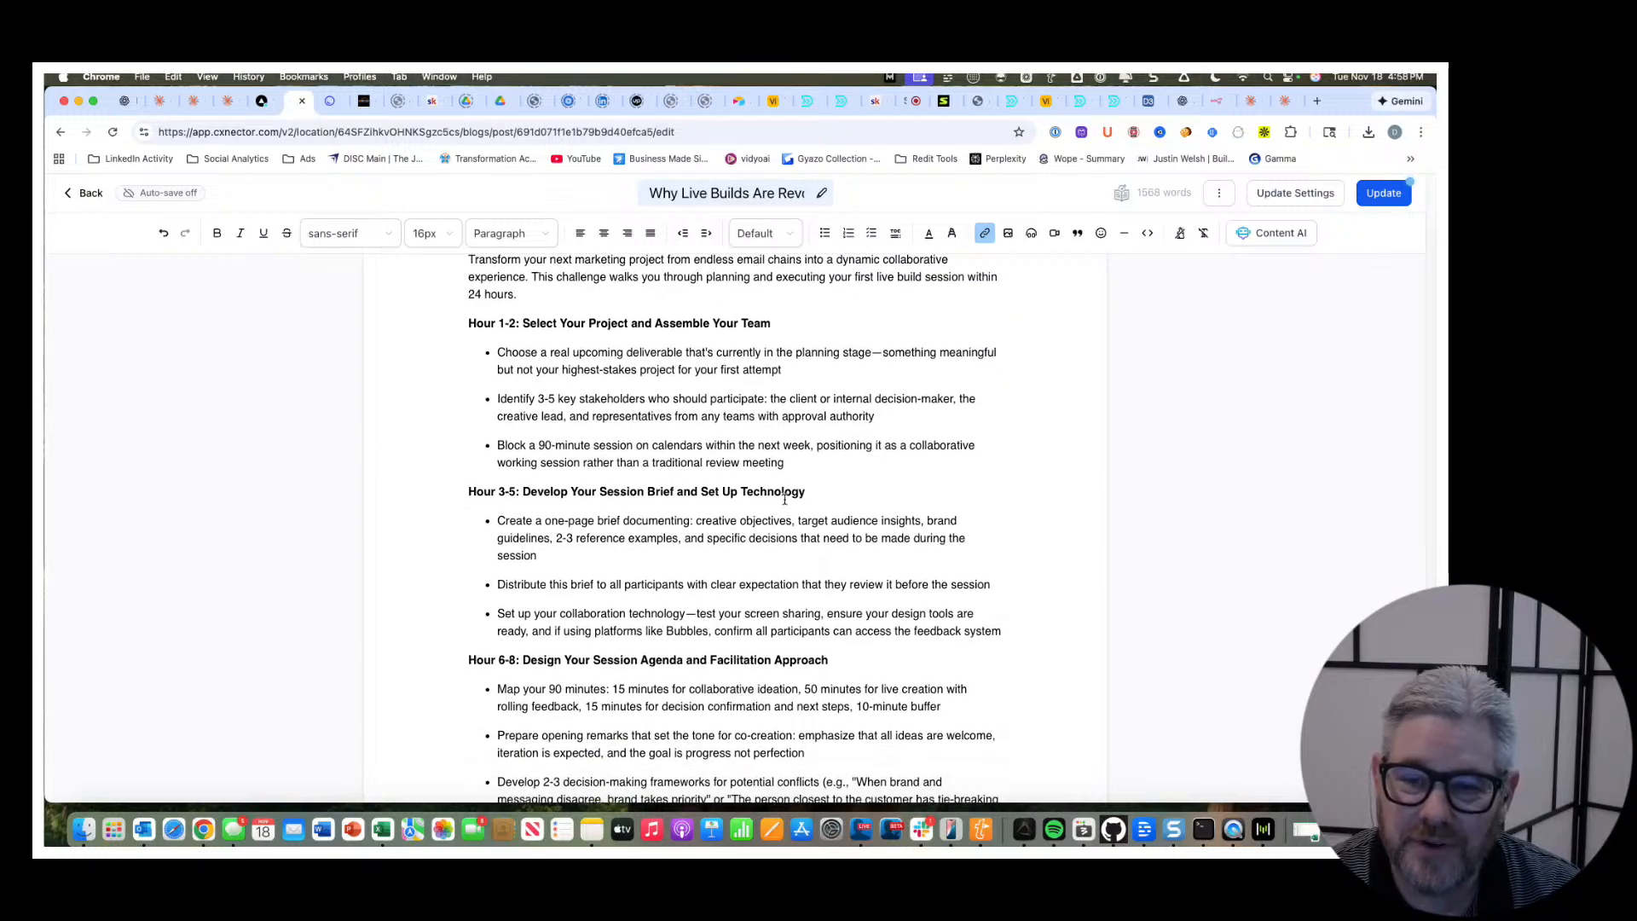
{"action": "scroll", "coordinate": [811, 499], "scroll_direction": "down", "scroll_amount": 10}
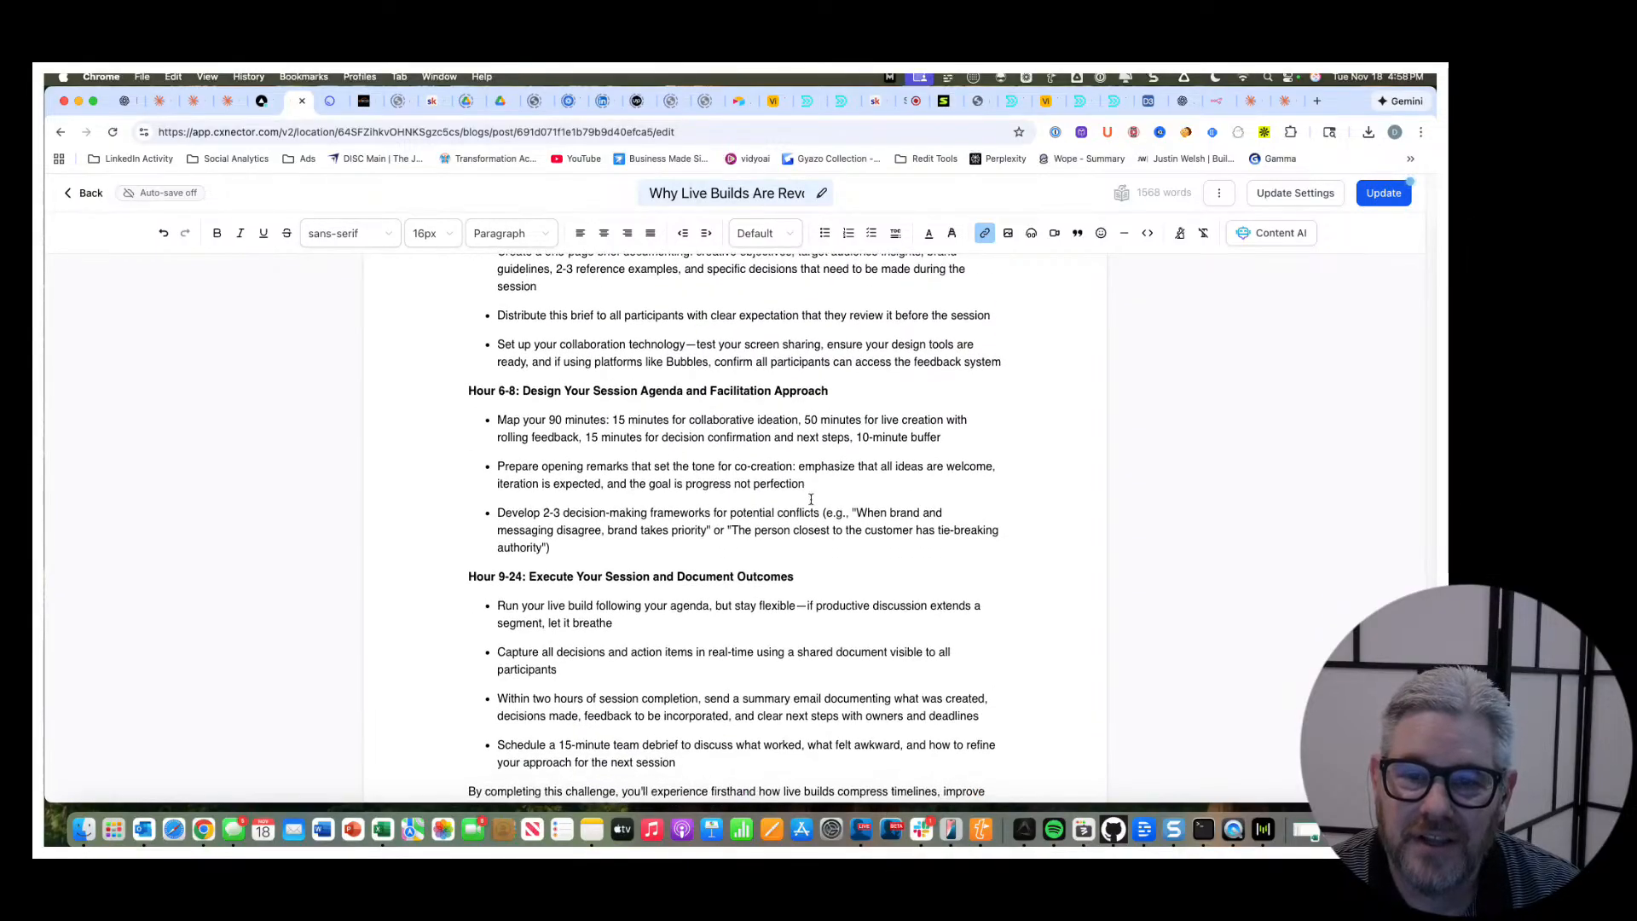
{"action": "scroll", "coordinate": [719, 366], "scroll_direction": "down", "scroll_amount": 1}
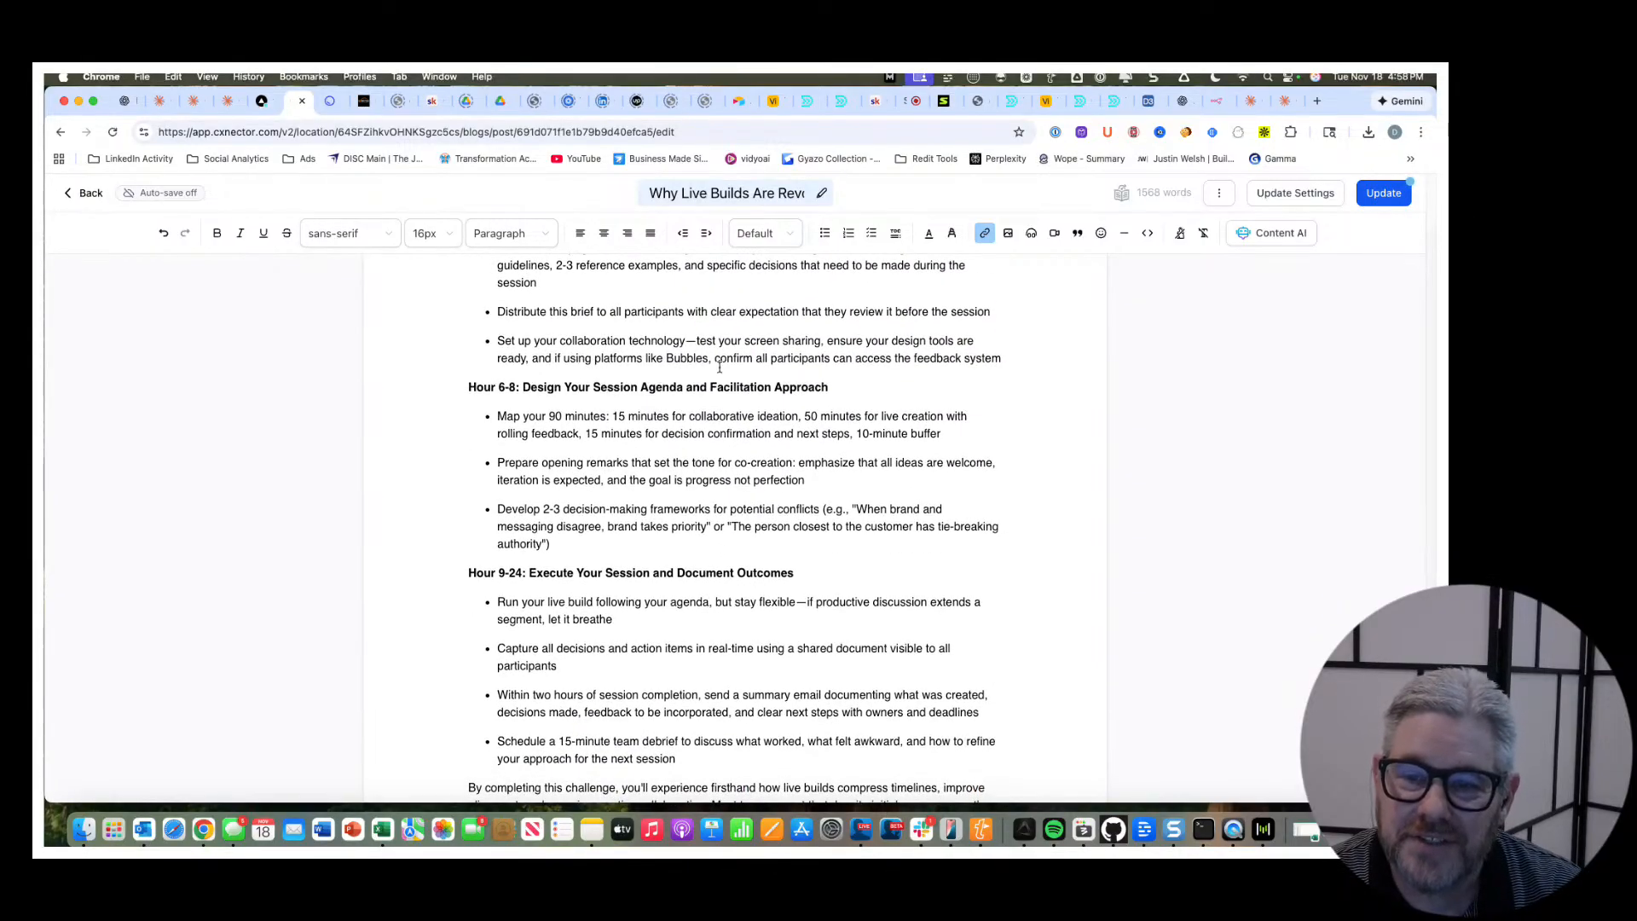
{"action": "scroll", "coordinate": [819, 394], "scroll_direction": "down", "scroll_amount": 4}
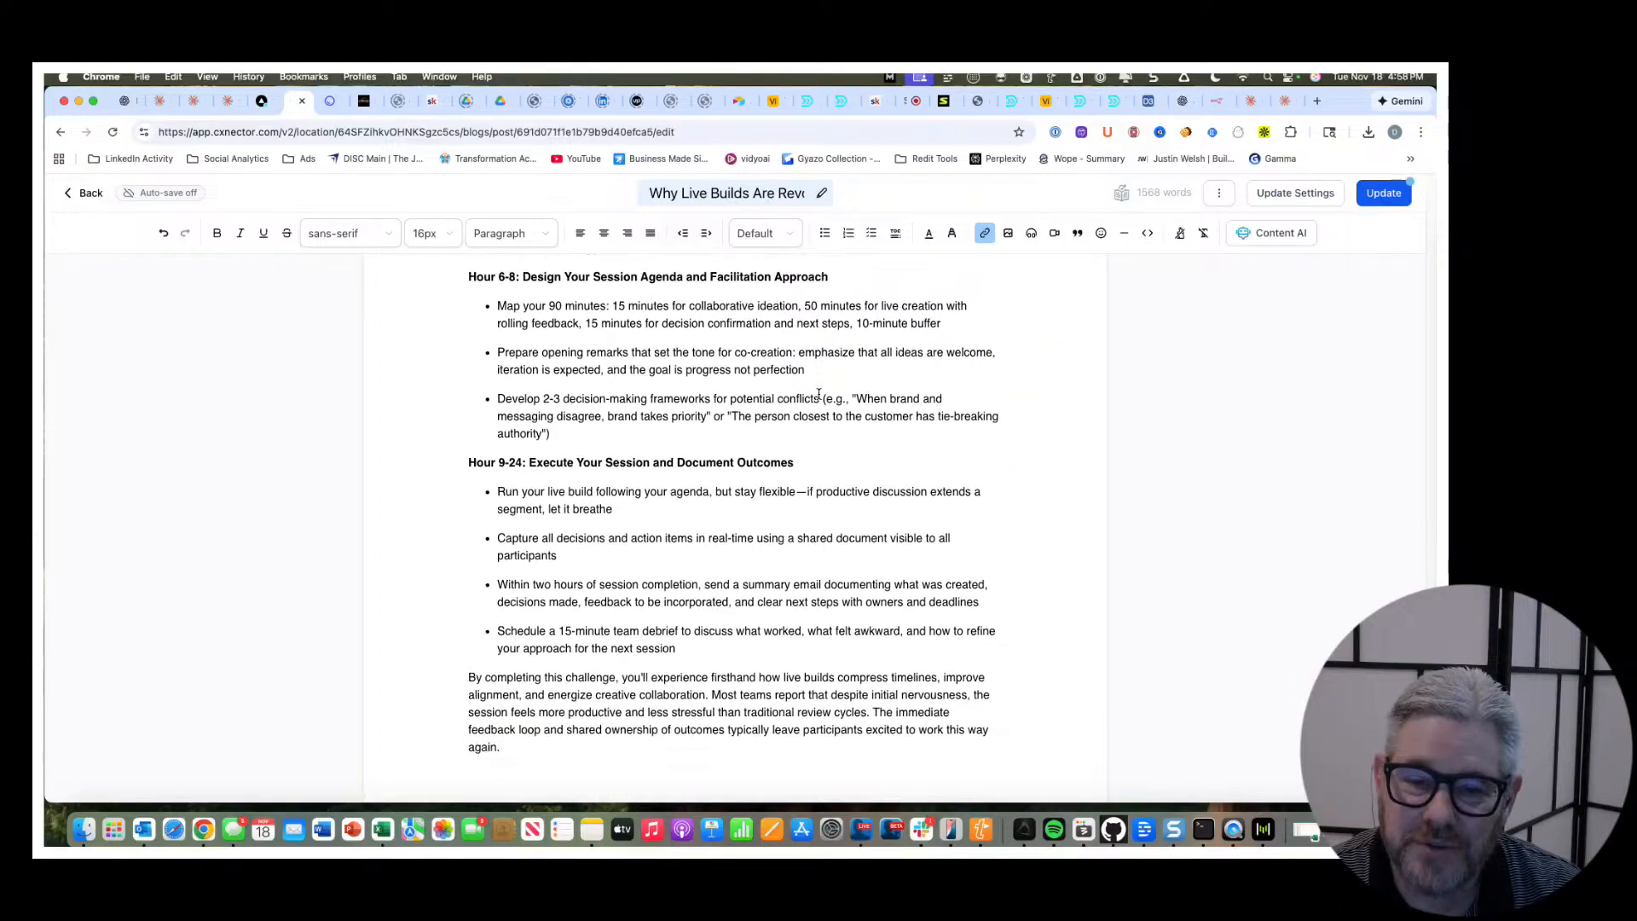
{"action": "scroll", "coordinate": [678, 440], "scroll_direction": "down", "scroll_amount": 2}
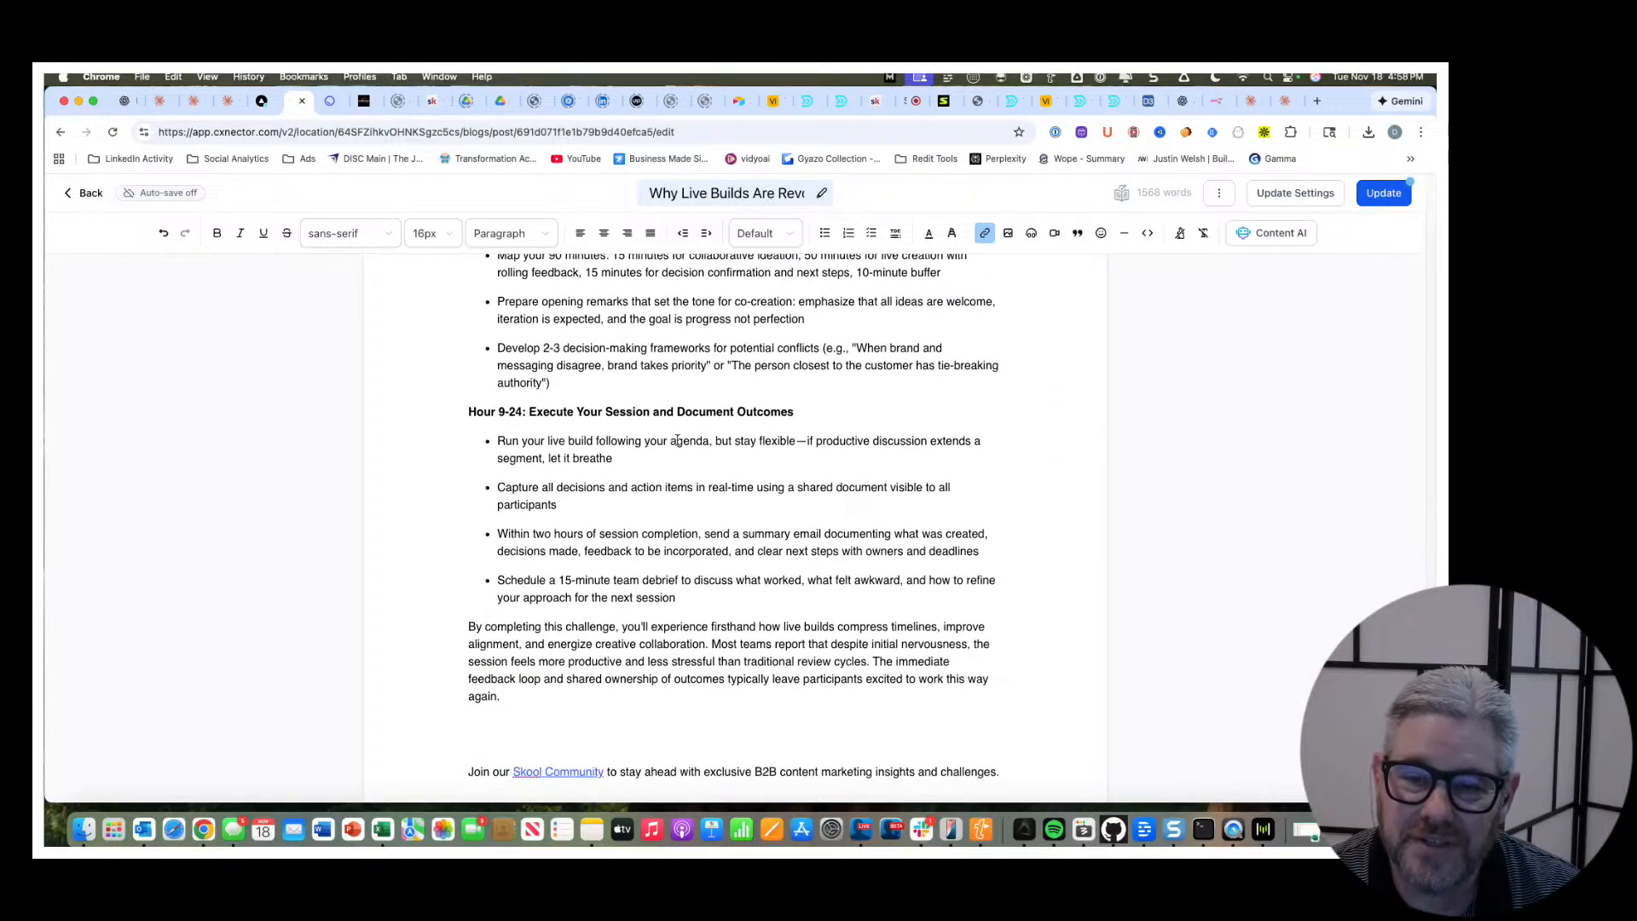
{"action": "scroll", "coordinate": [734, 410], "scroll_direction": "down", "scroll_amount": 1}
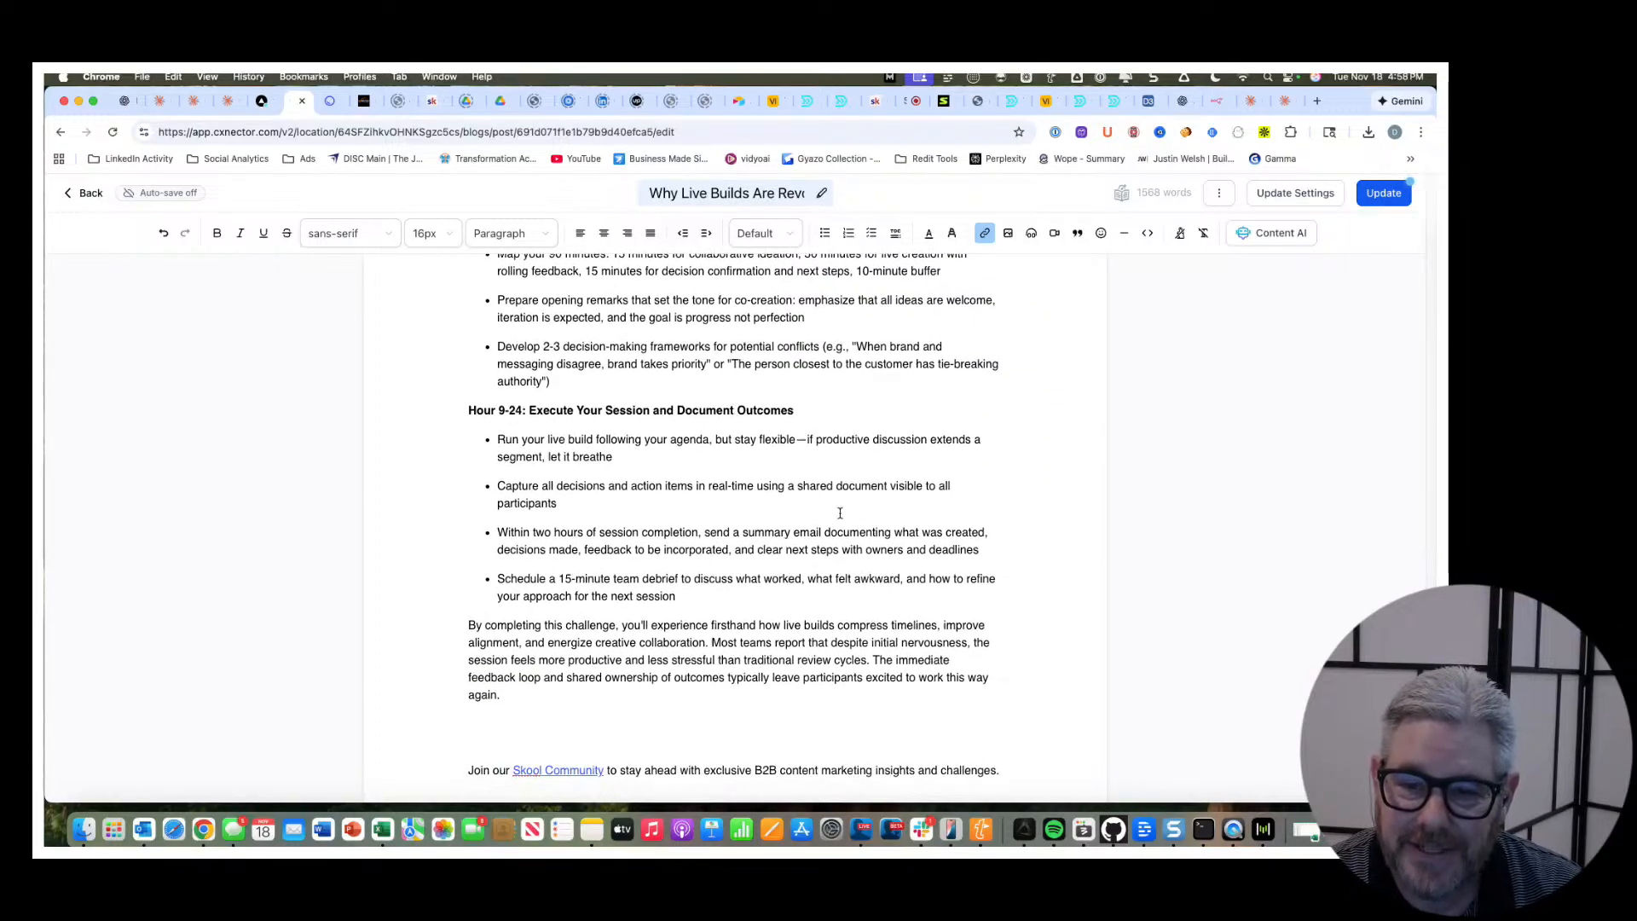
{"action": "scroll", "coordinate": [803, 551], "scroll_direction": "up", "scroll_amount": 20}
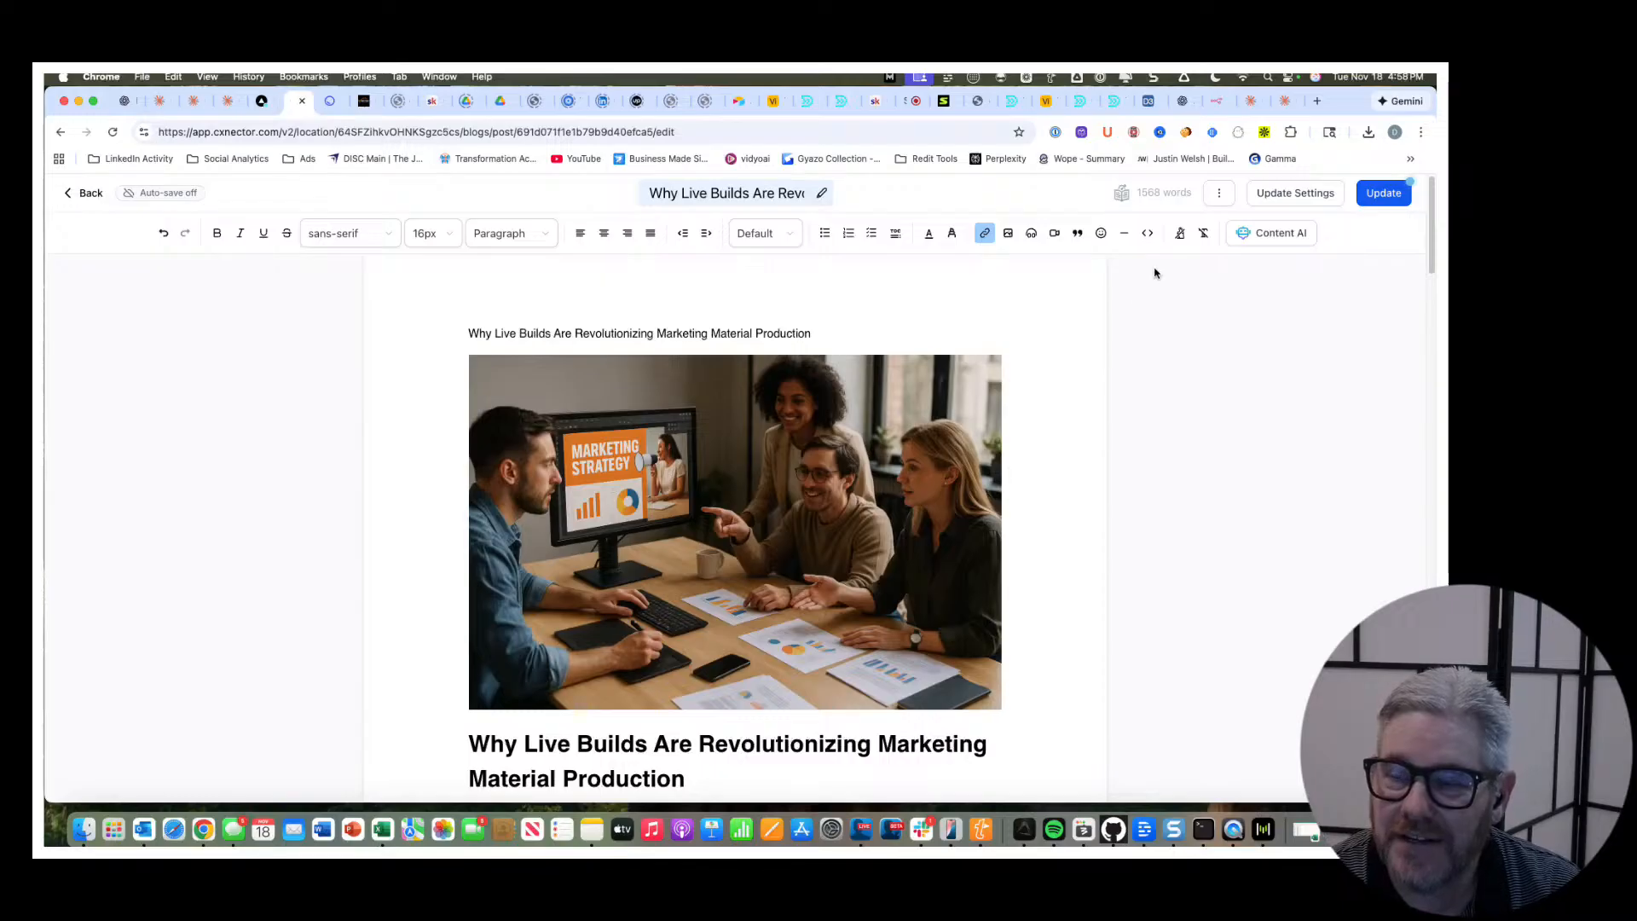
In the n8n Newsletter Automation workflow, disconnect the chat trigger from the Research Agent, move it aside and save.
{"action": "left_click", "coordinate": [1221, 102]}
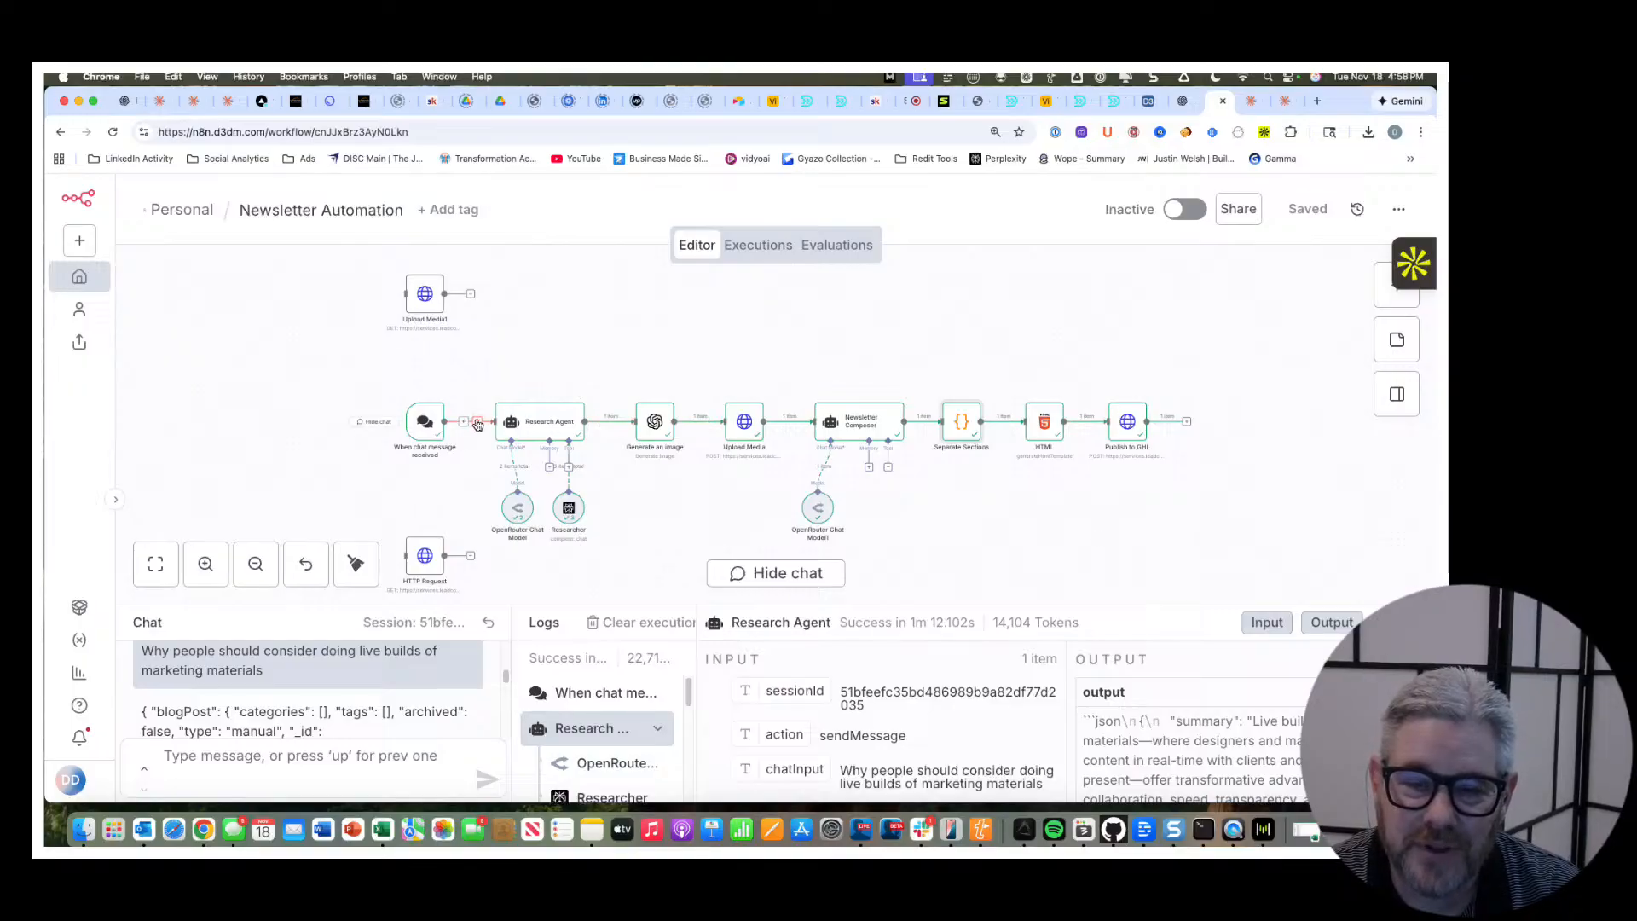
{"action": "left_click_drag", "start_coordinate": [427, 427], "coordinate": [318, 340]}
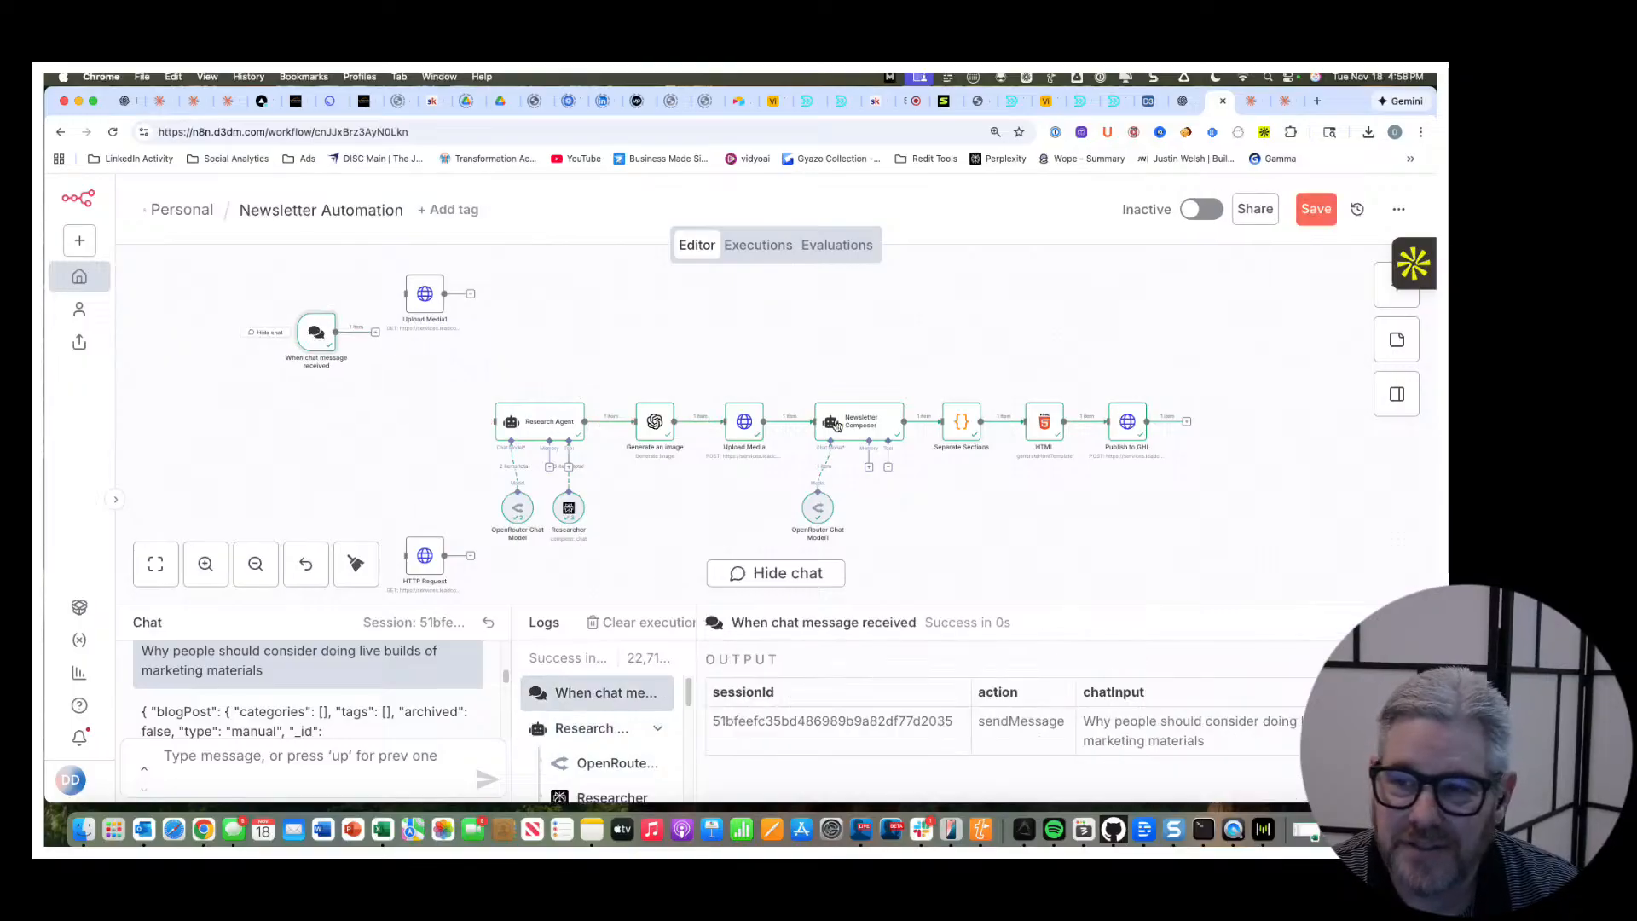
{"action": "left_click", "coordinate": [1315, 209]}
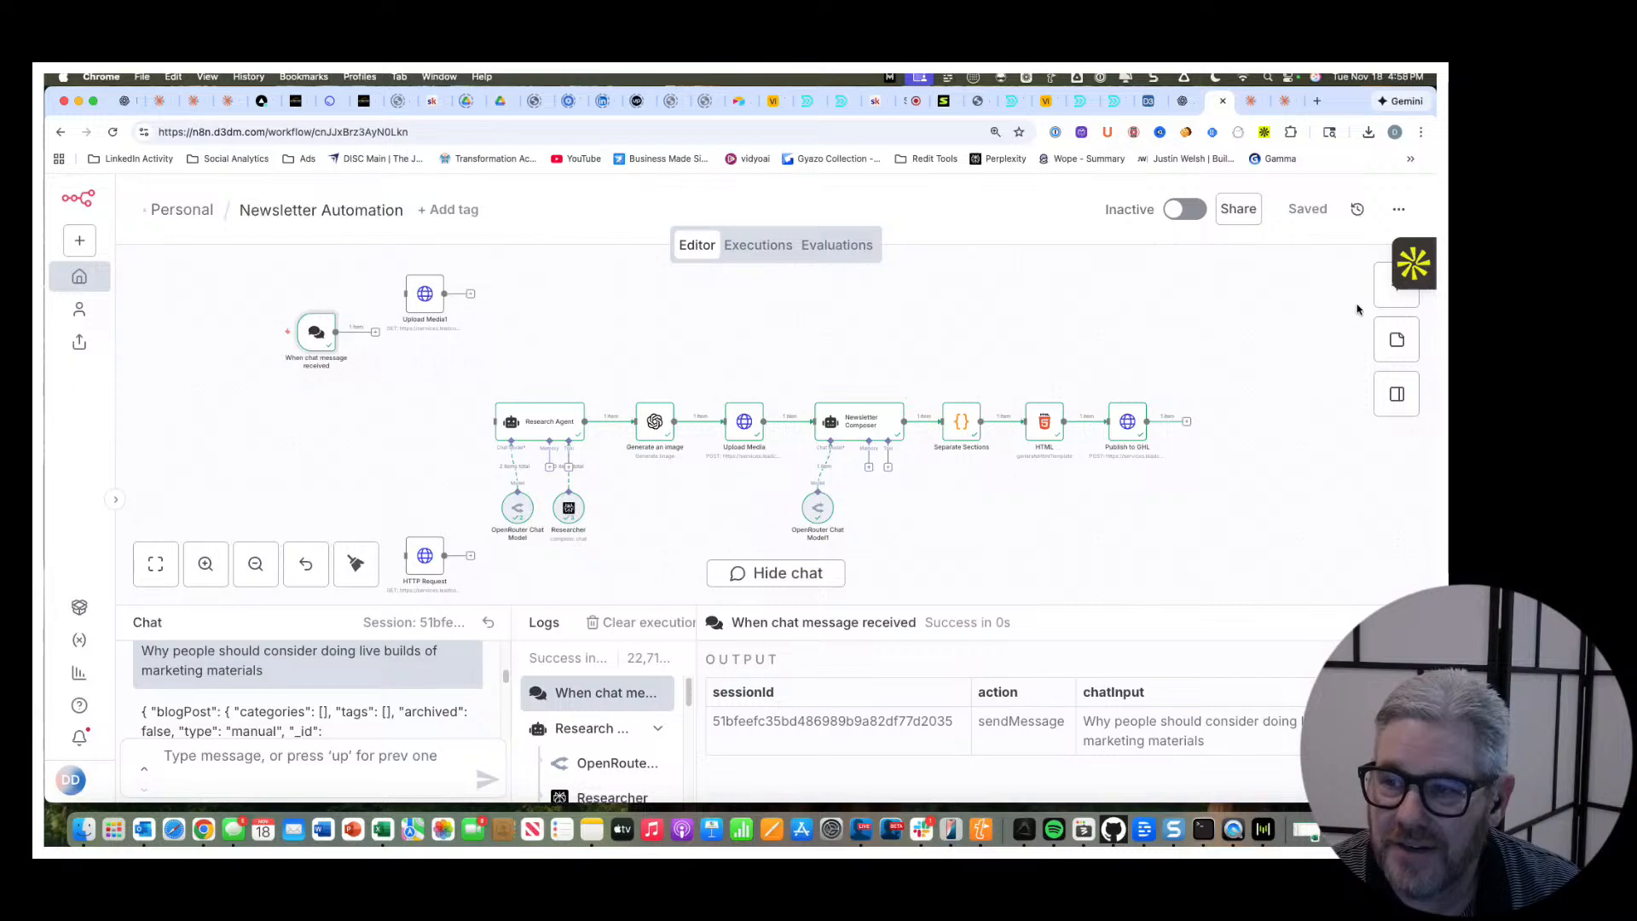
Add a Webhook trigger node to the workflow and set its HTTP method to POST.
{"action": "left_click", "coordinate": [1395, 292]}
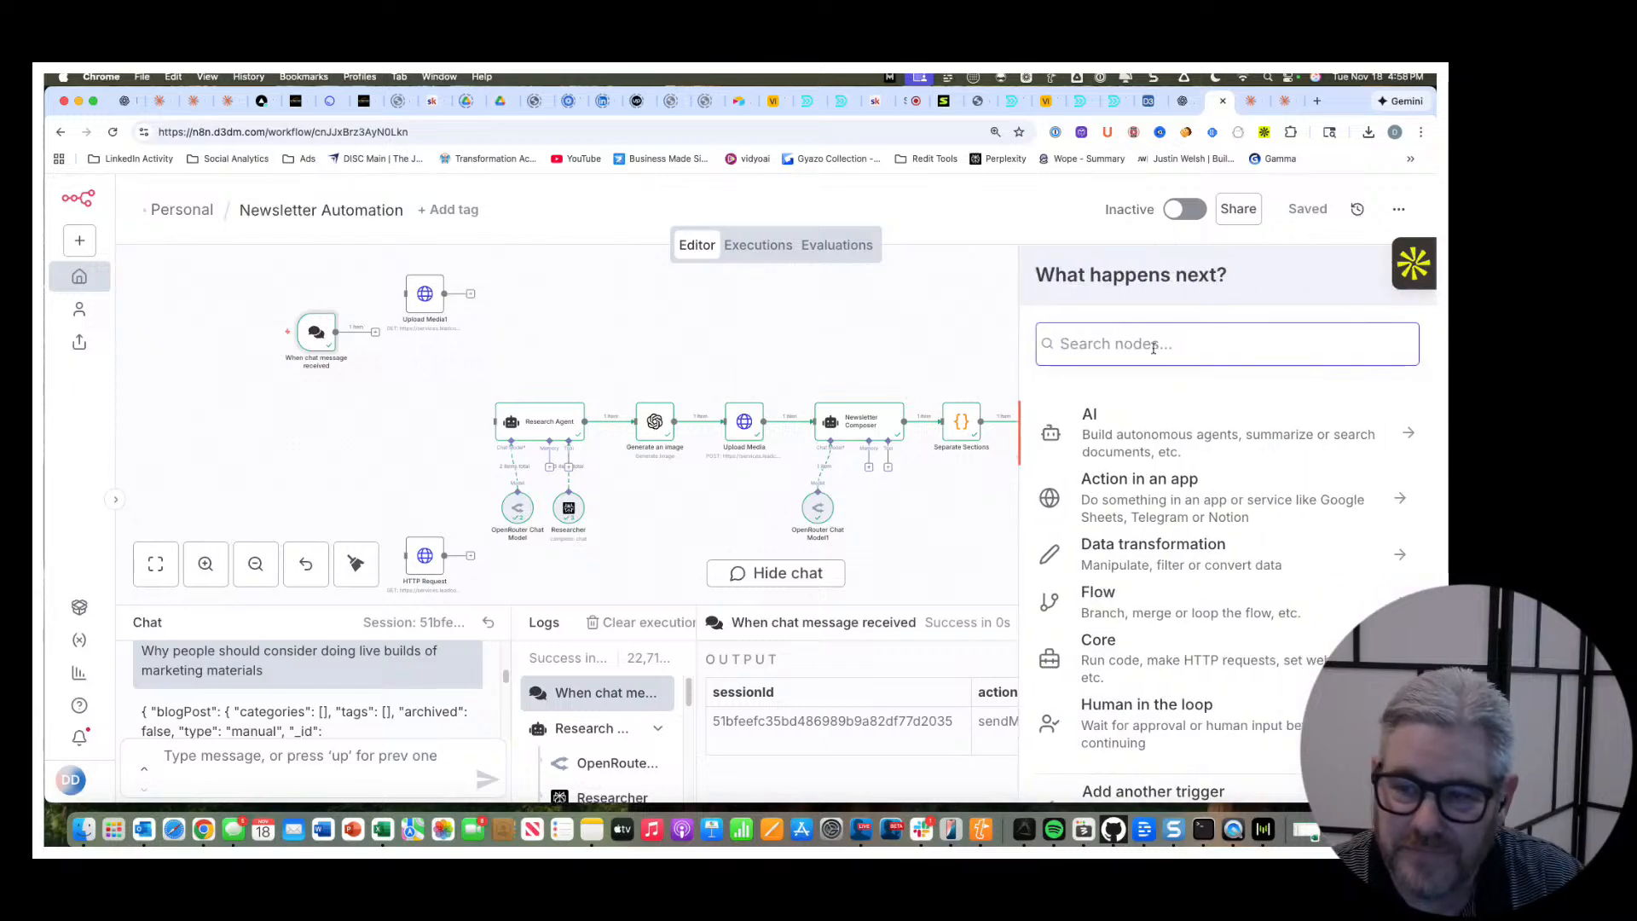
{"action": "type", "text": "we"}
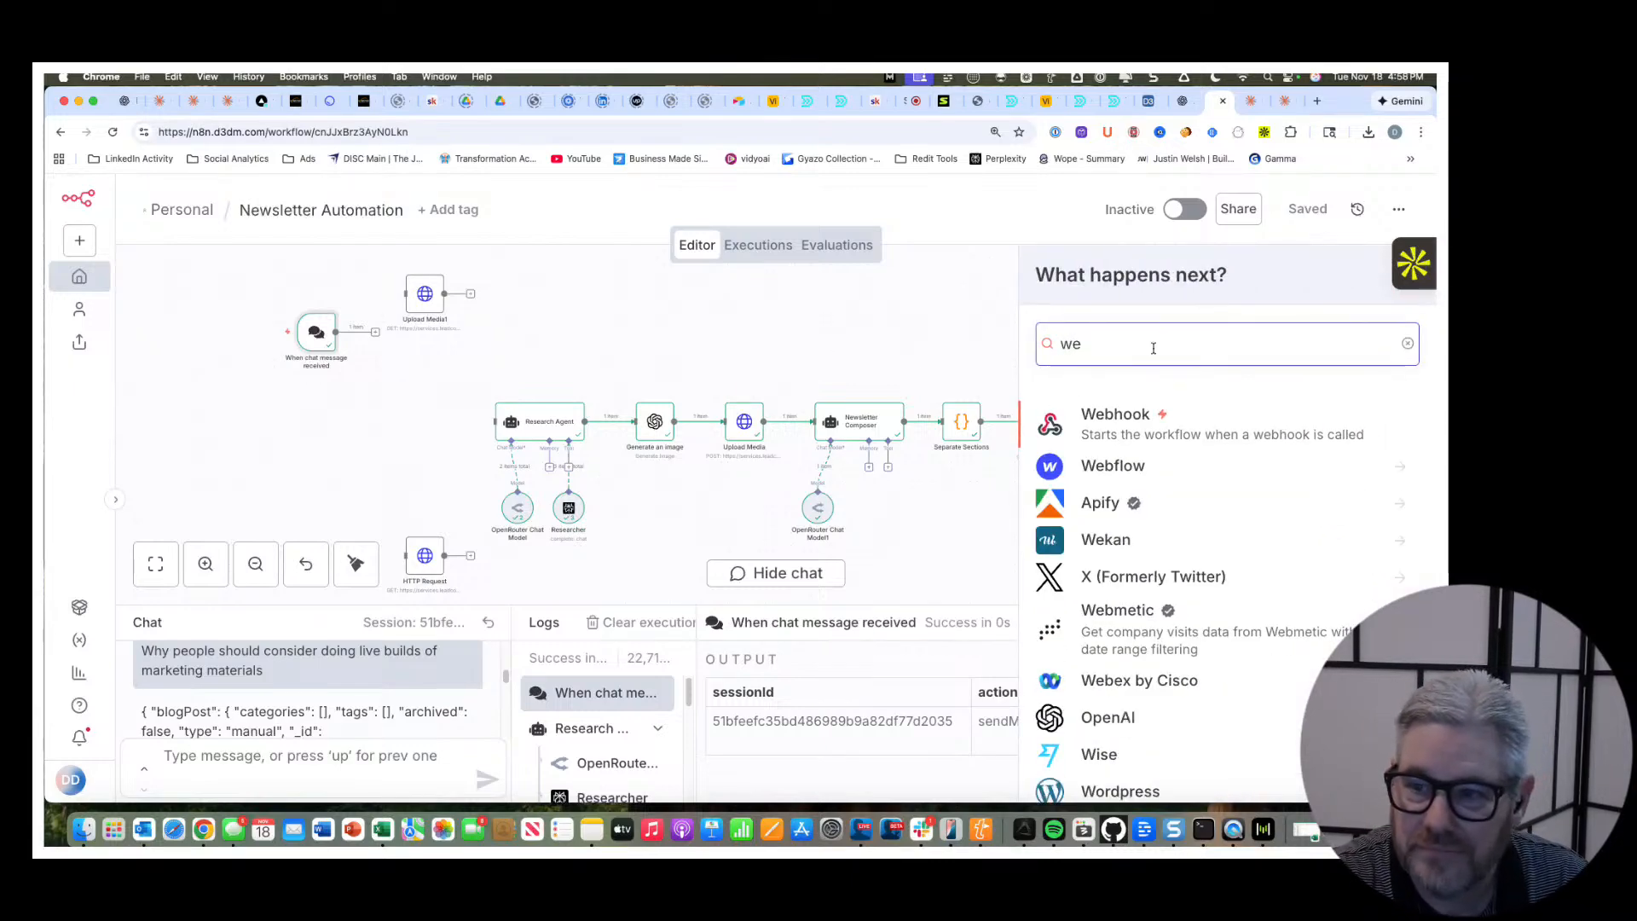
{"action": "left_click", "coordinate": [1108, 426]}
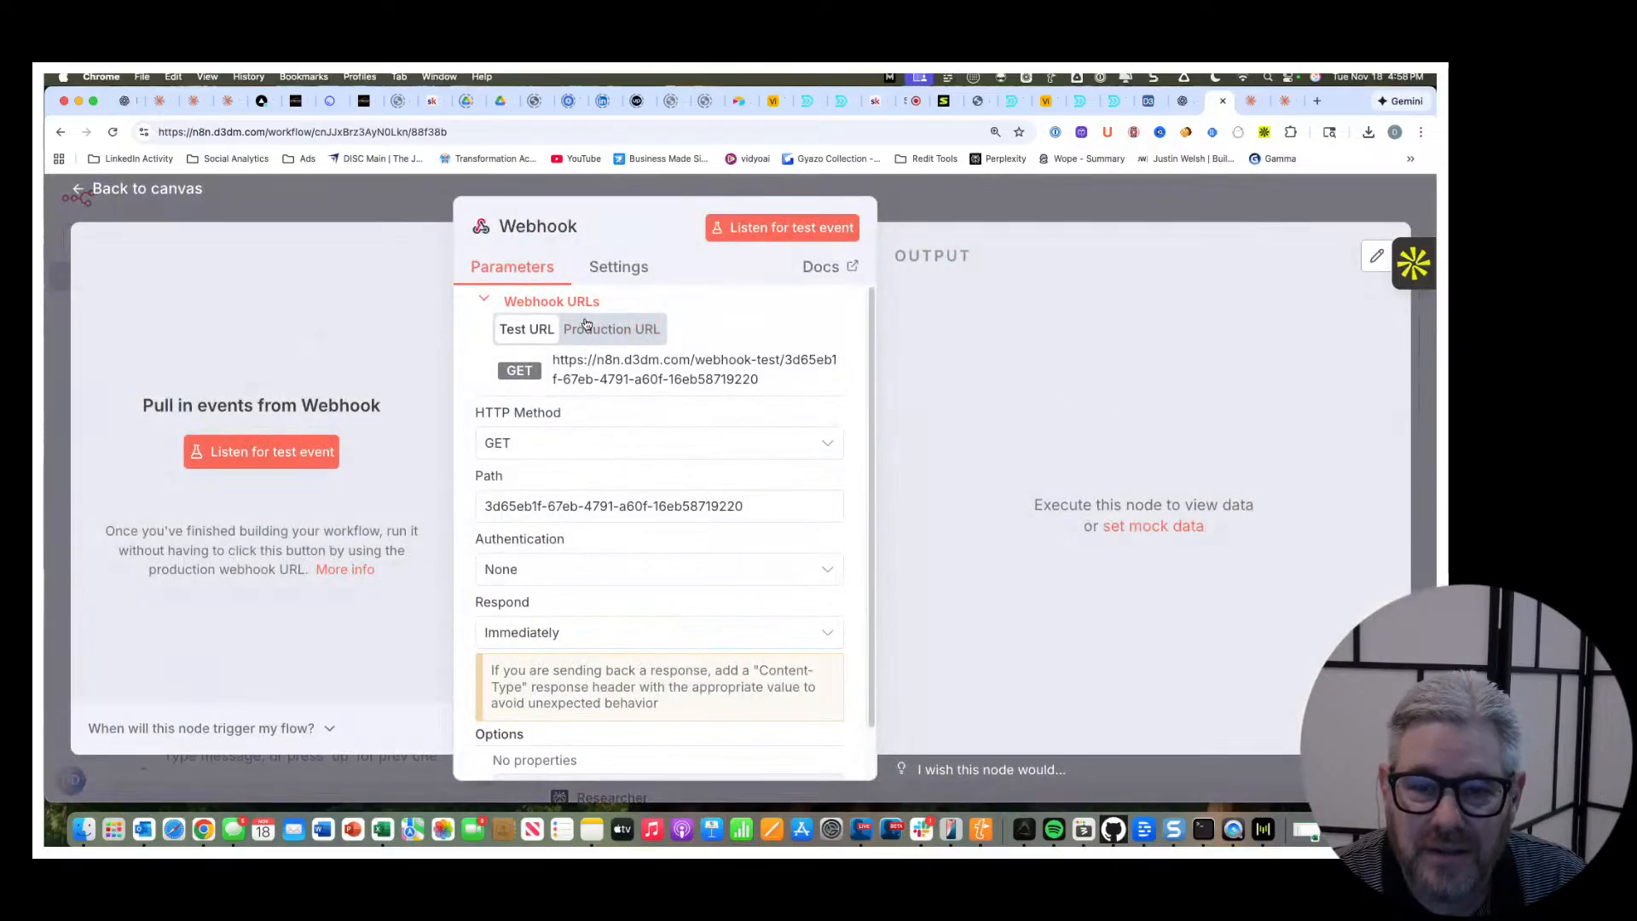
{"action": "left_click", "coordinate": [681, 441]}
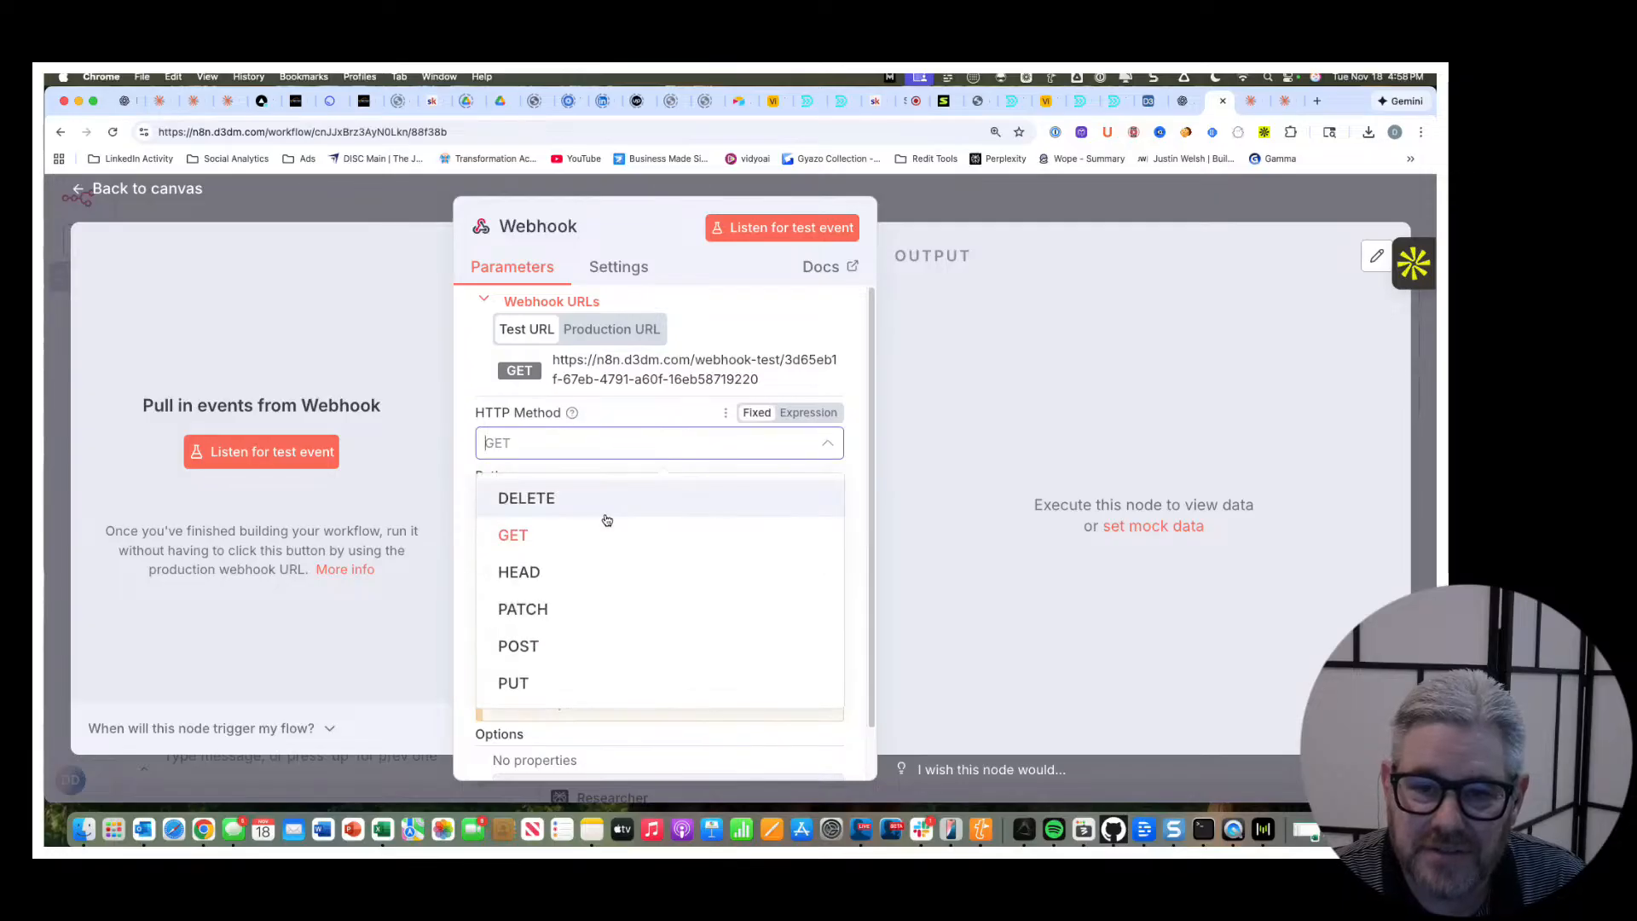
{"action": "left_click", "coordinate": [559, 657]}
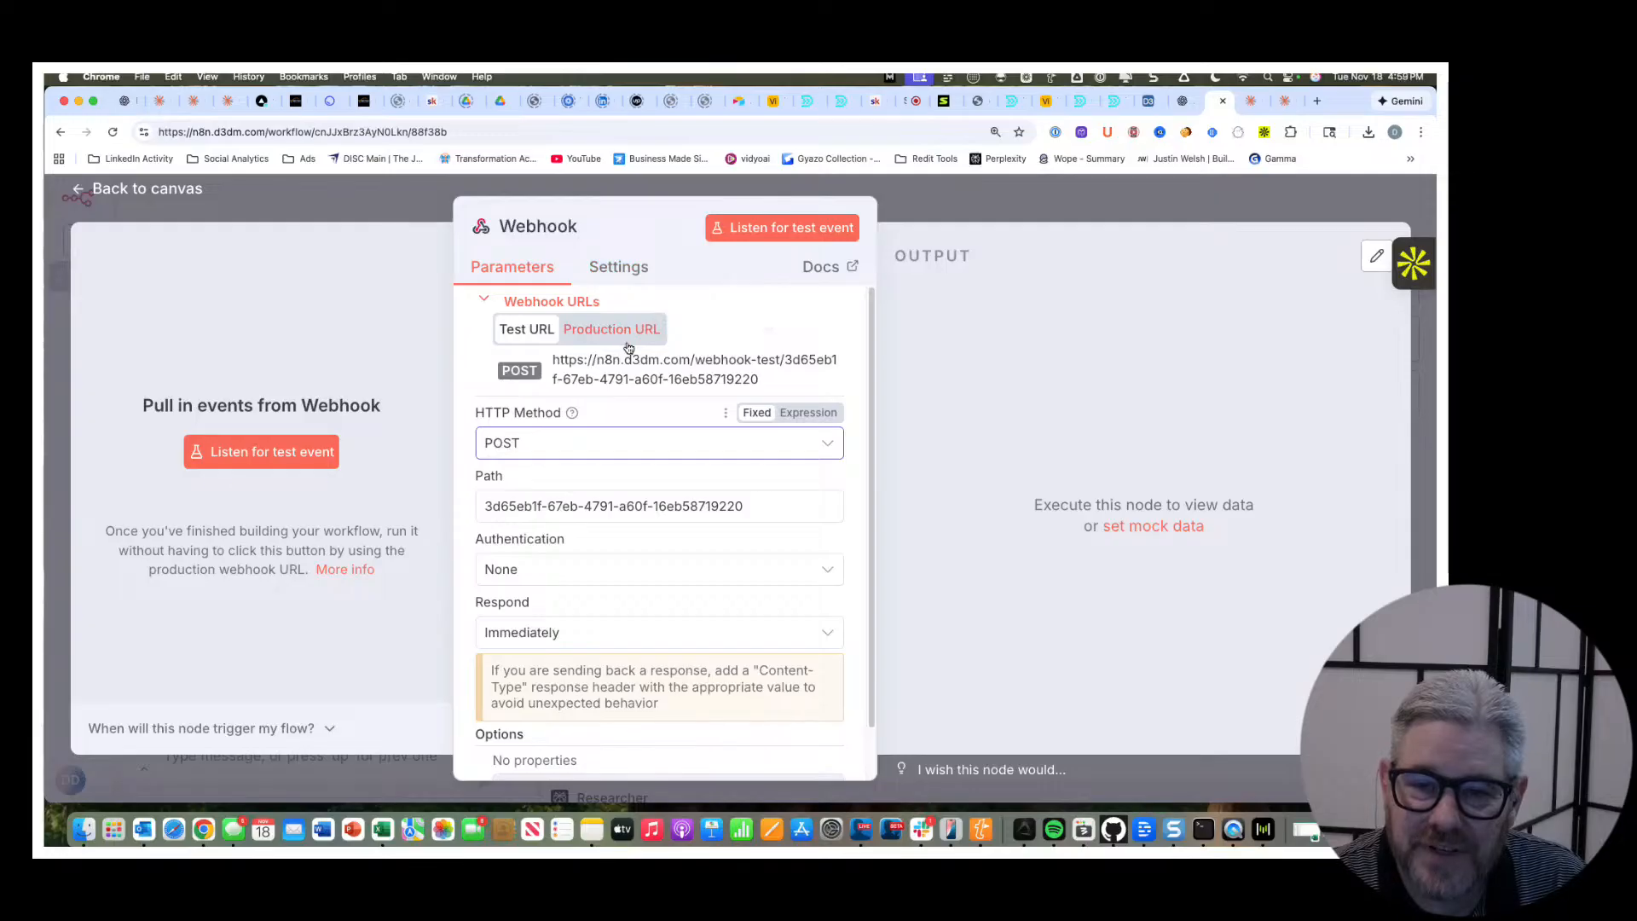
Copy the Webhook node's test URL and return to the workflow canvas.
{"action": "left_click_drag", "start_coordinate": [759, 379], "coordinate": [570, 365]}
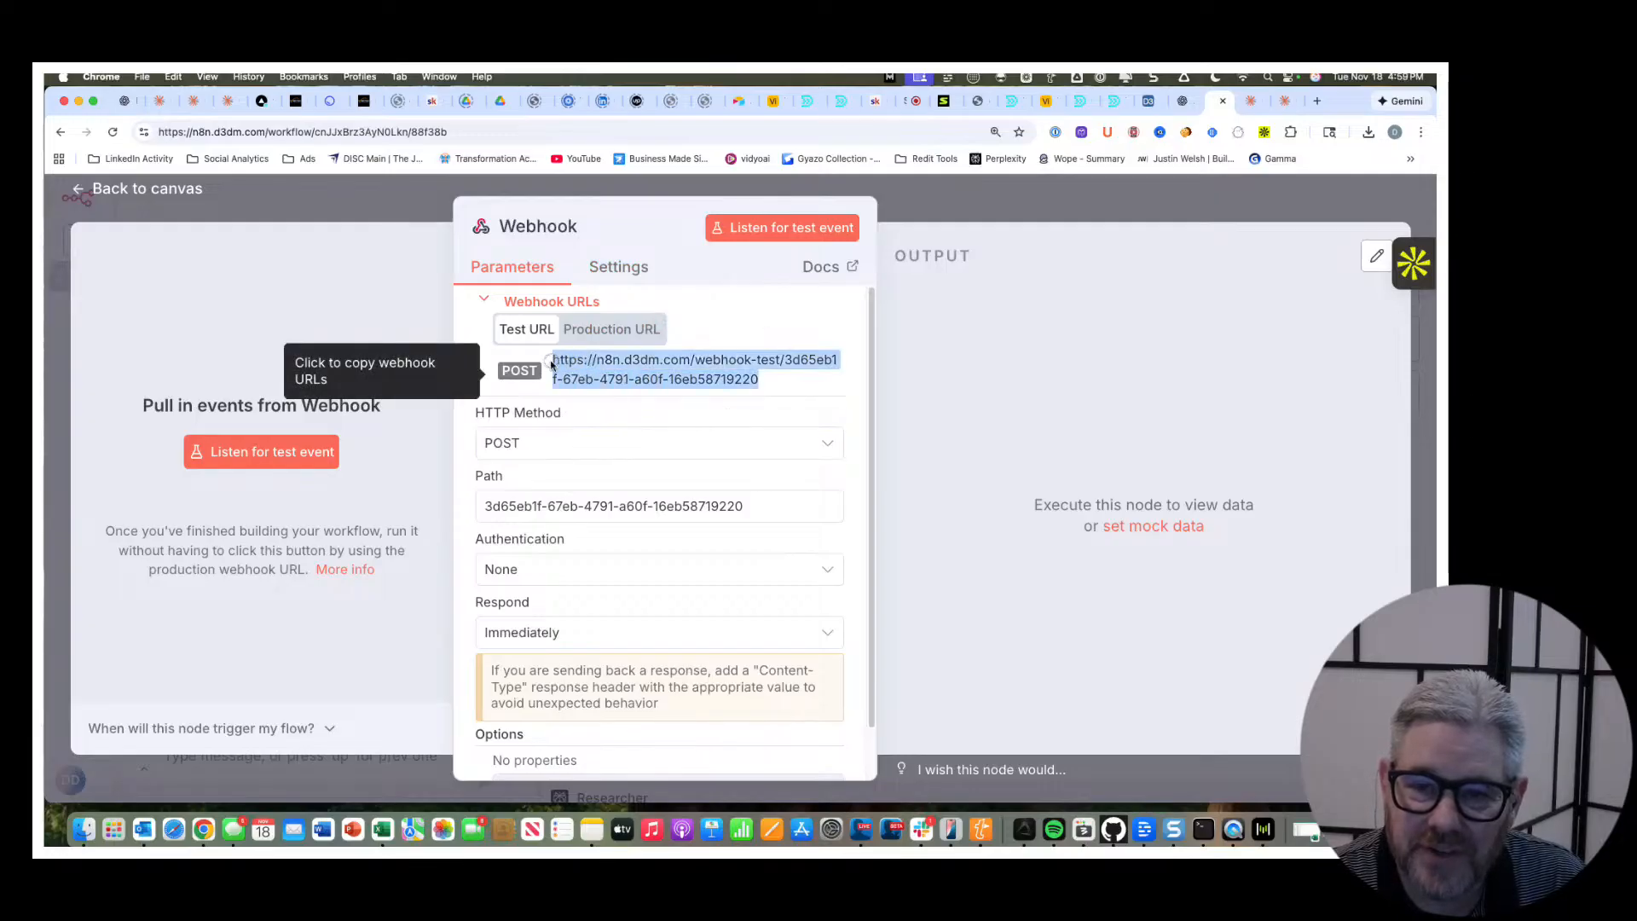
{"action": "right_click", "coordinate": [550, 365]}
{"action": "left_click", "coordinate": [624, 394]}
{"action": "left_click", "coordinate": [177, 190]}
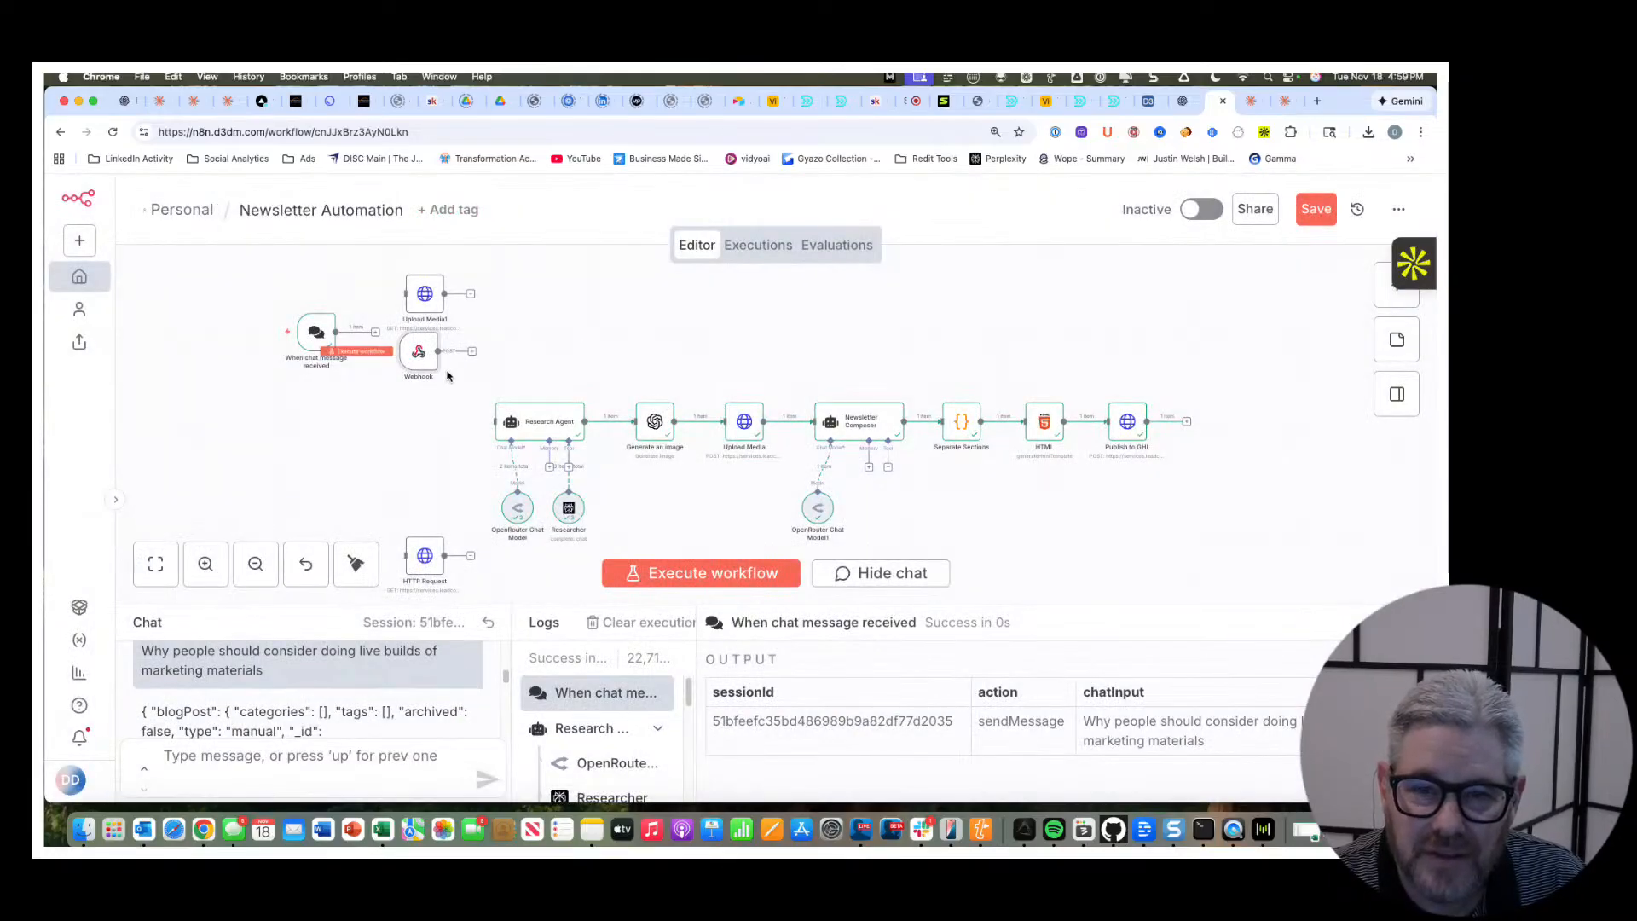
Connect the Webhook node to the Research Agent, place it in line before the agent and save the workflow.
{"action": "left_click_drag", "start_coordinate": [424, 355], "coordinate": [494, 422]}
{"action": "left_click_drag", "start_coordinate": [394, 431], "coordinate": [400, 425]}
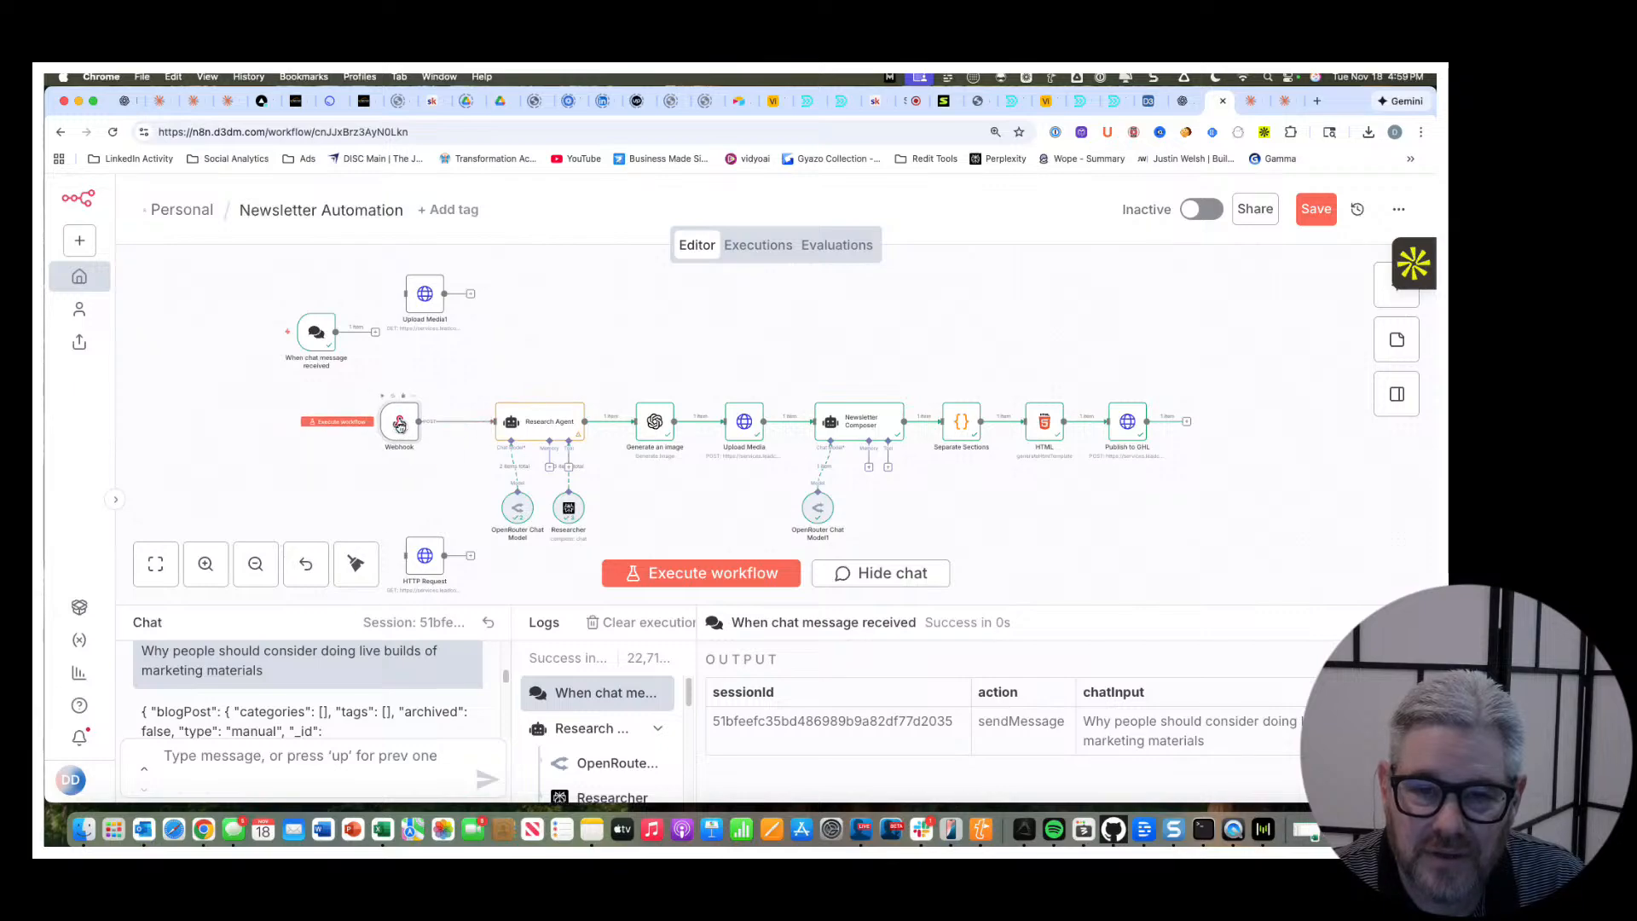
{"action": "key", "text": "super+s"}
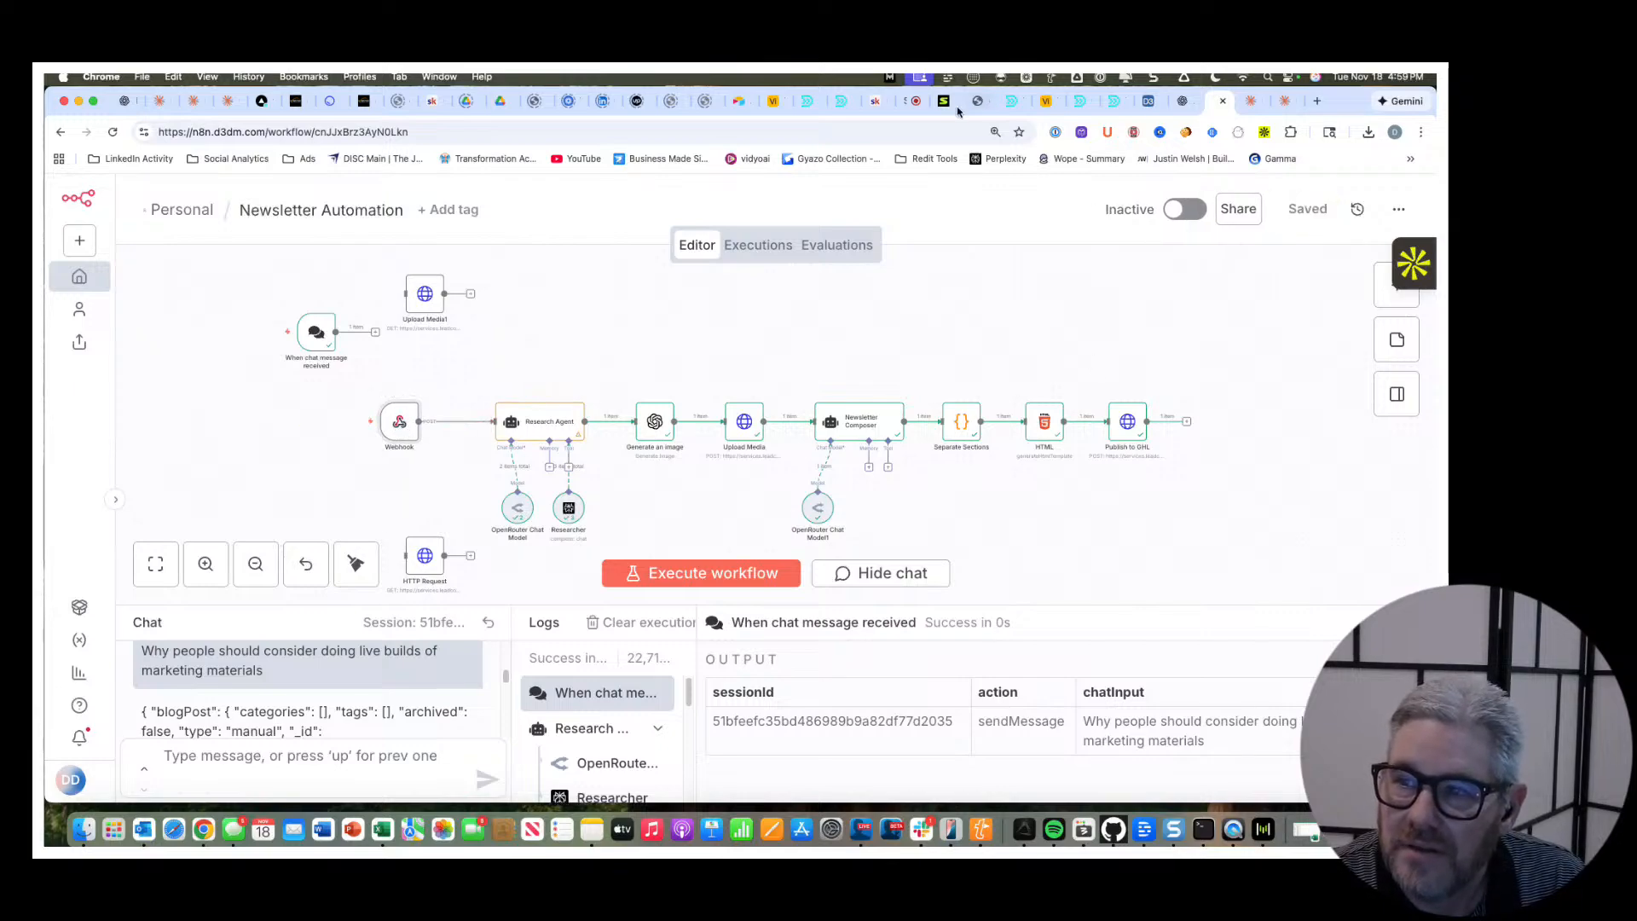
Switch to Airtable's Newsletter Form Submission automation and open the choice of actions to add after the Update record action.
{"action": "left_click", "coordinate": [1148, 101]}
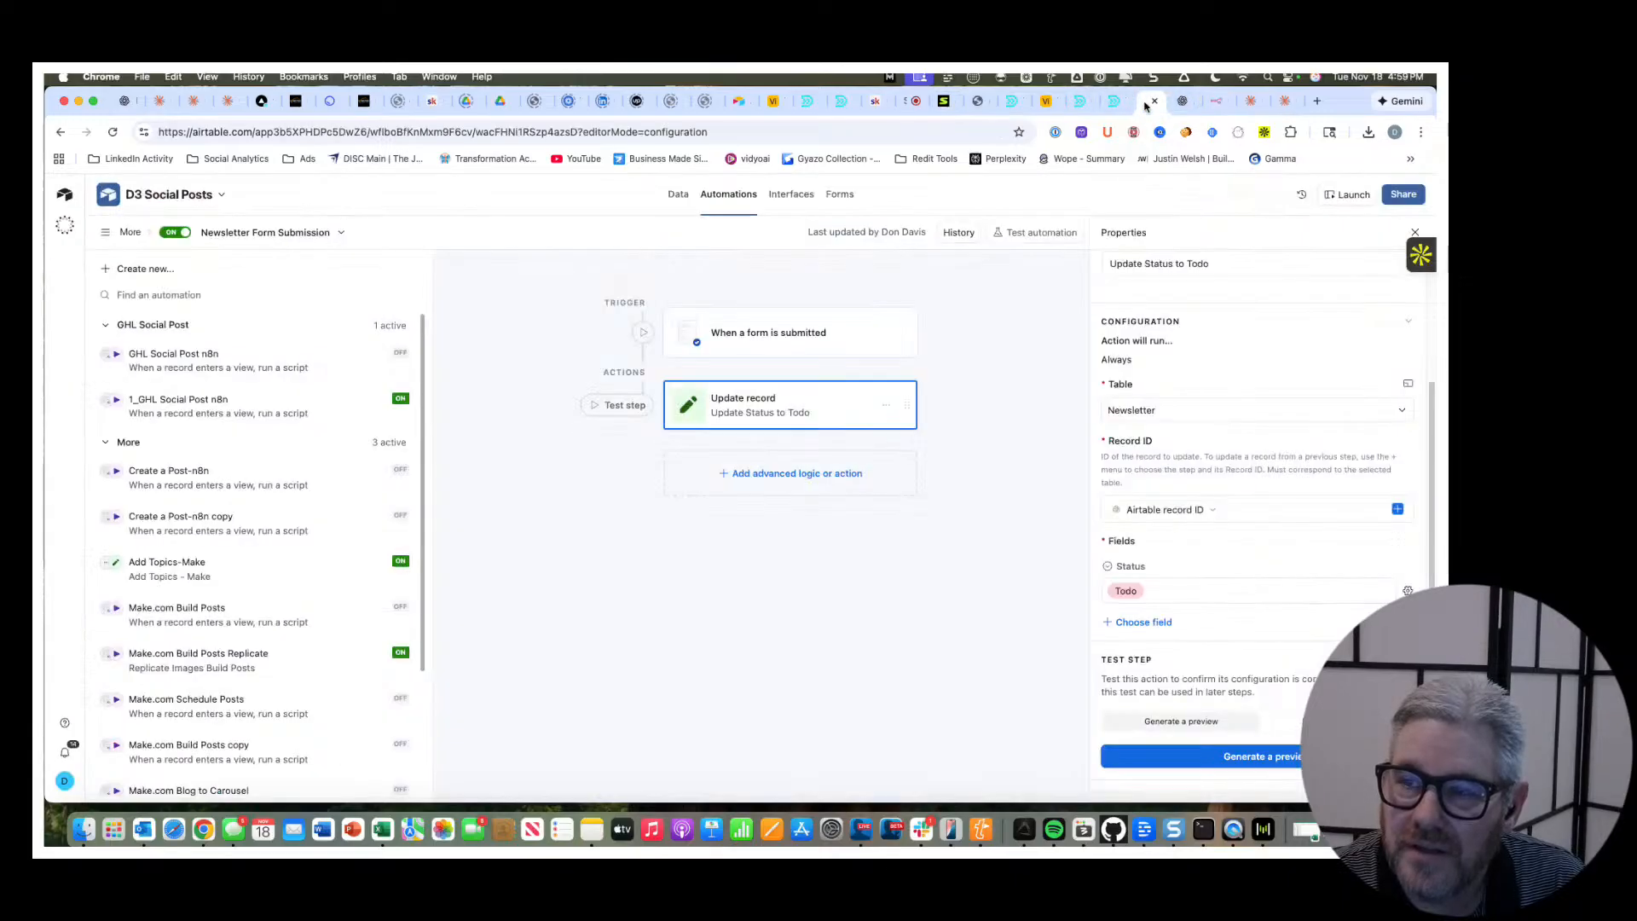
{"action": "left_click", "coordinate": [729, 474]}
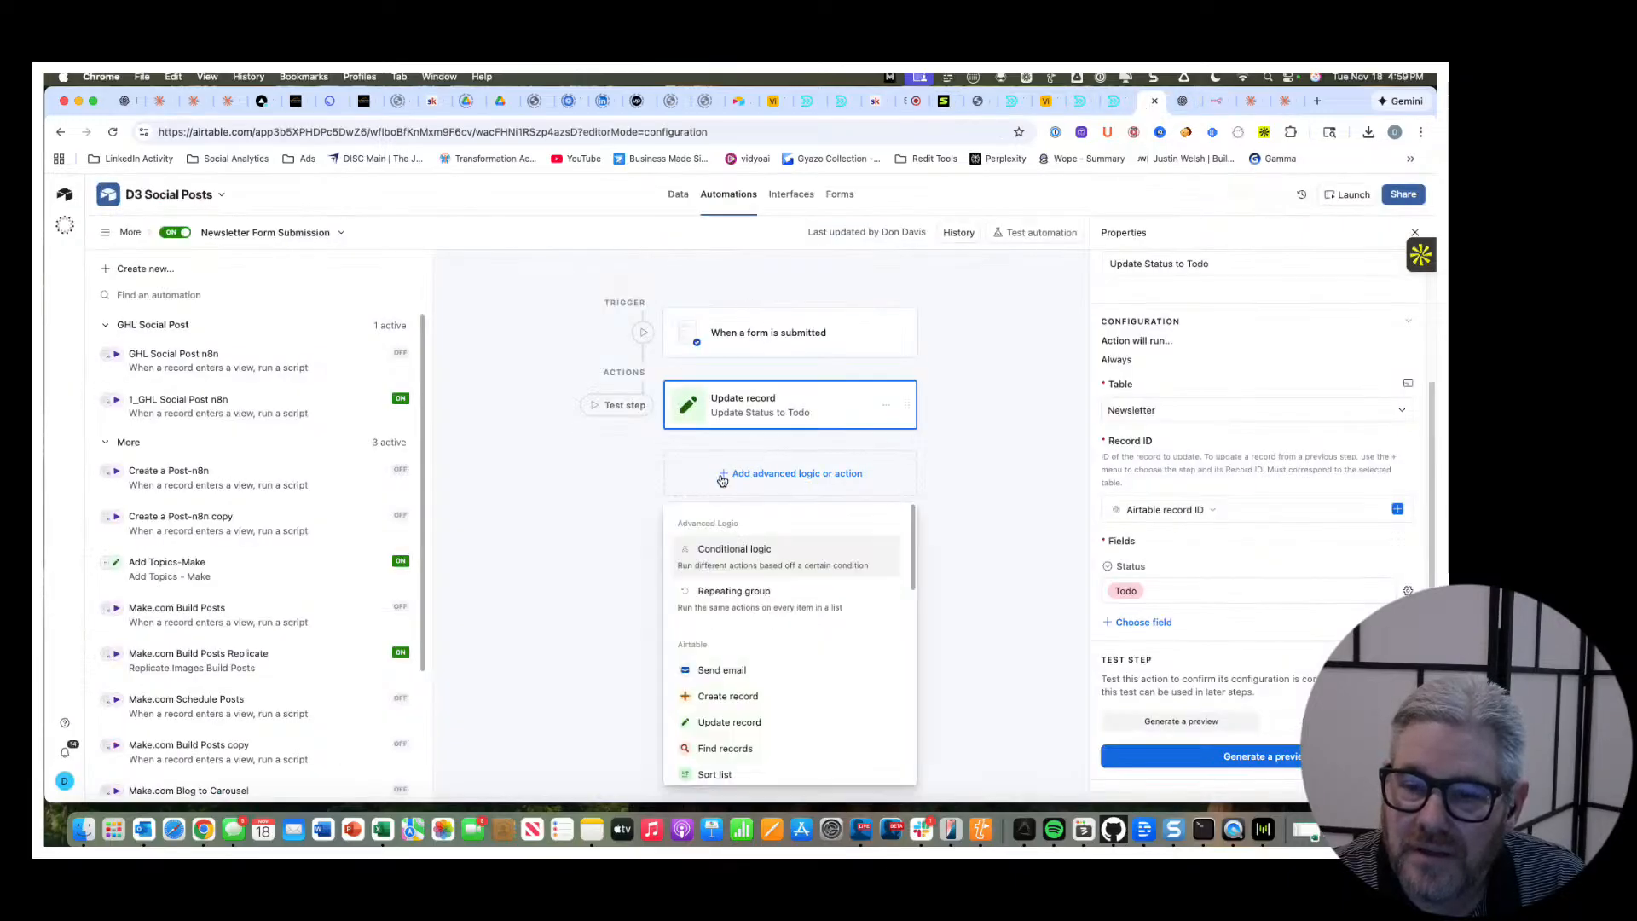
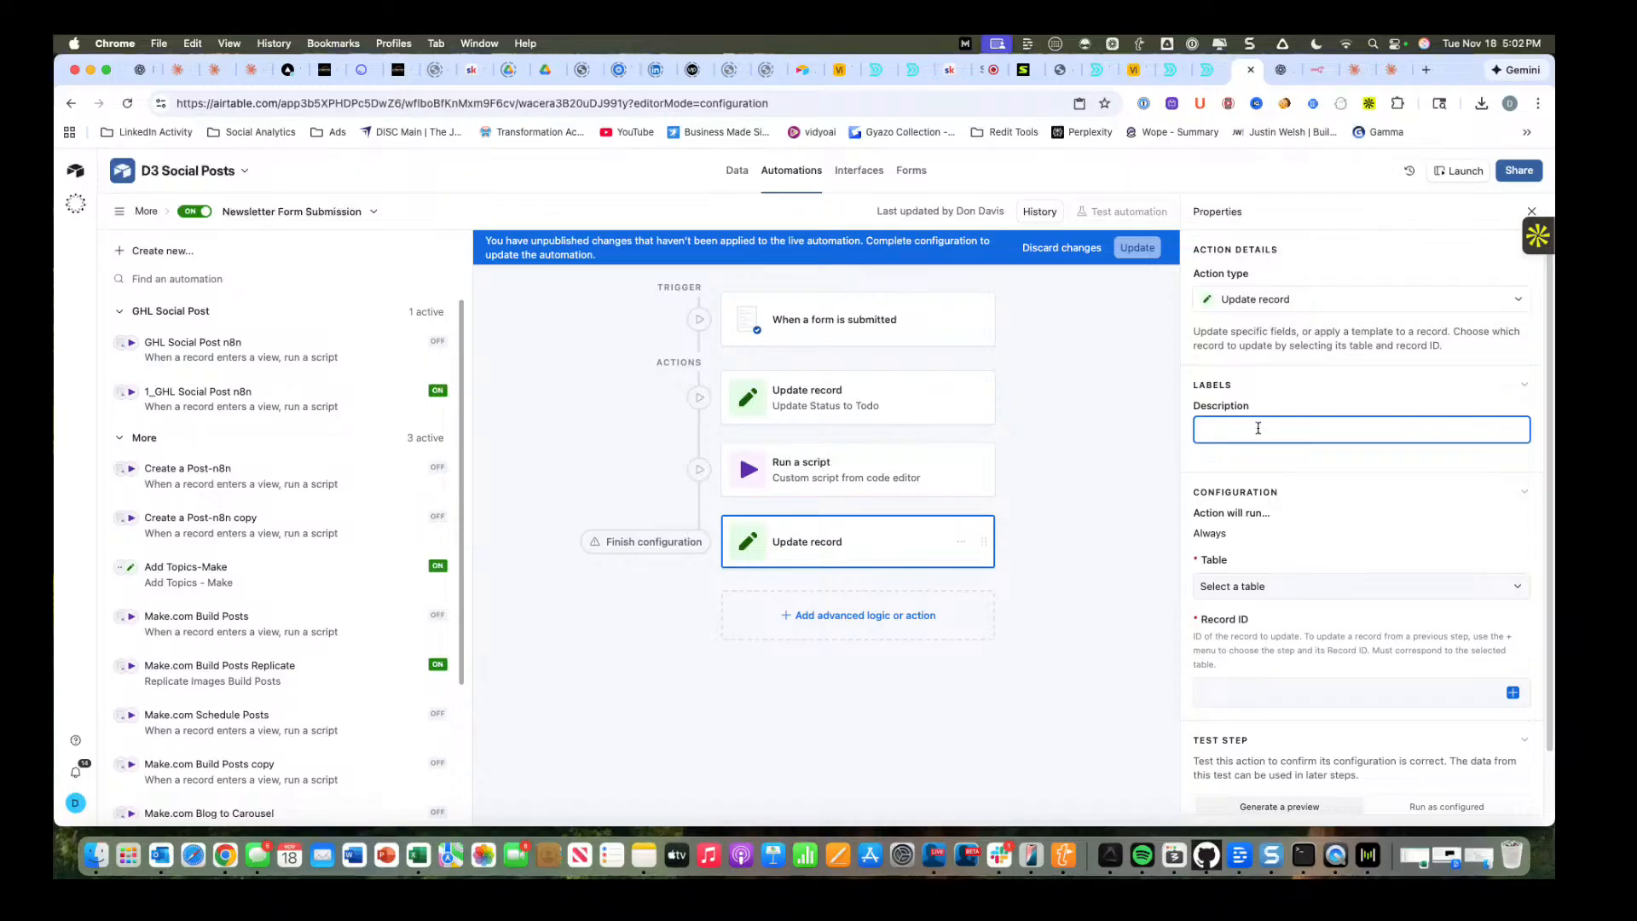
Describe the new Update record action as "Update Record In Process" and set its table to Newsletter.
{"action": "type", "text": "Upd"}
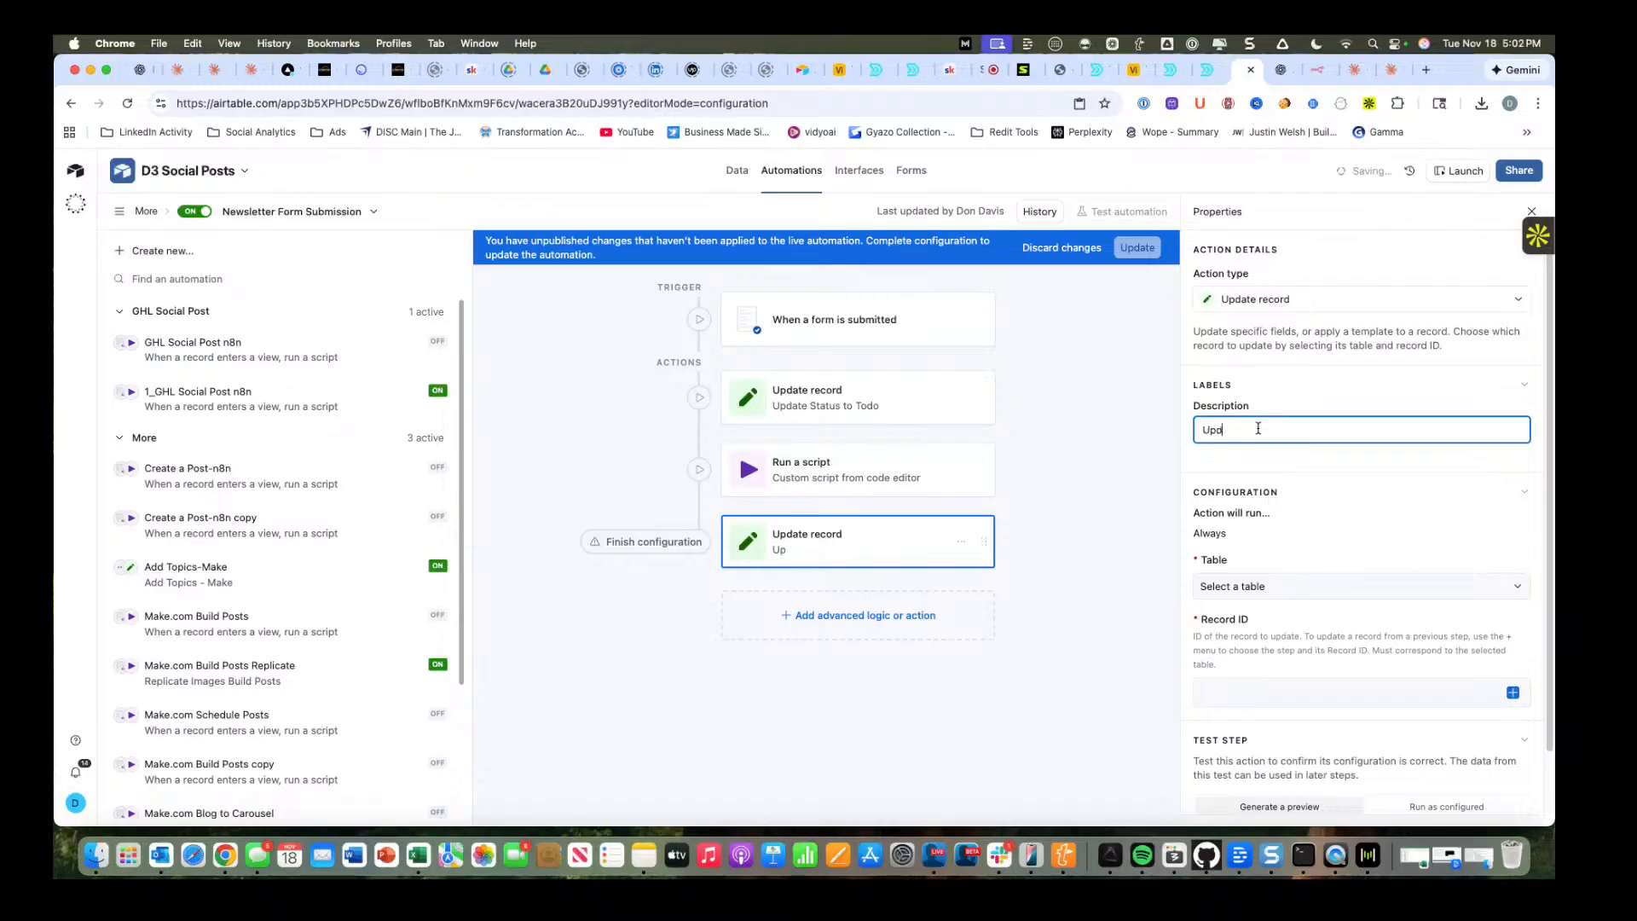
{"action": "type", "text": "ate Record In Process"}
{"action": "left_click", "coordinate": [1270, 596]}
{"action": "left_click", "coordinate": [1287, 720]}
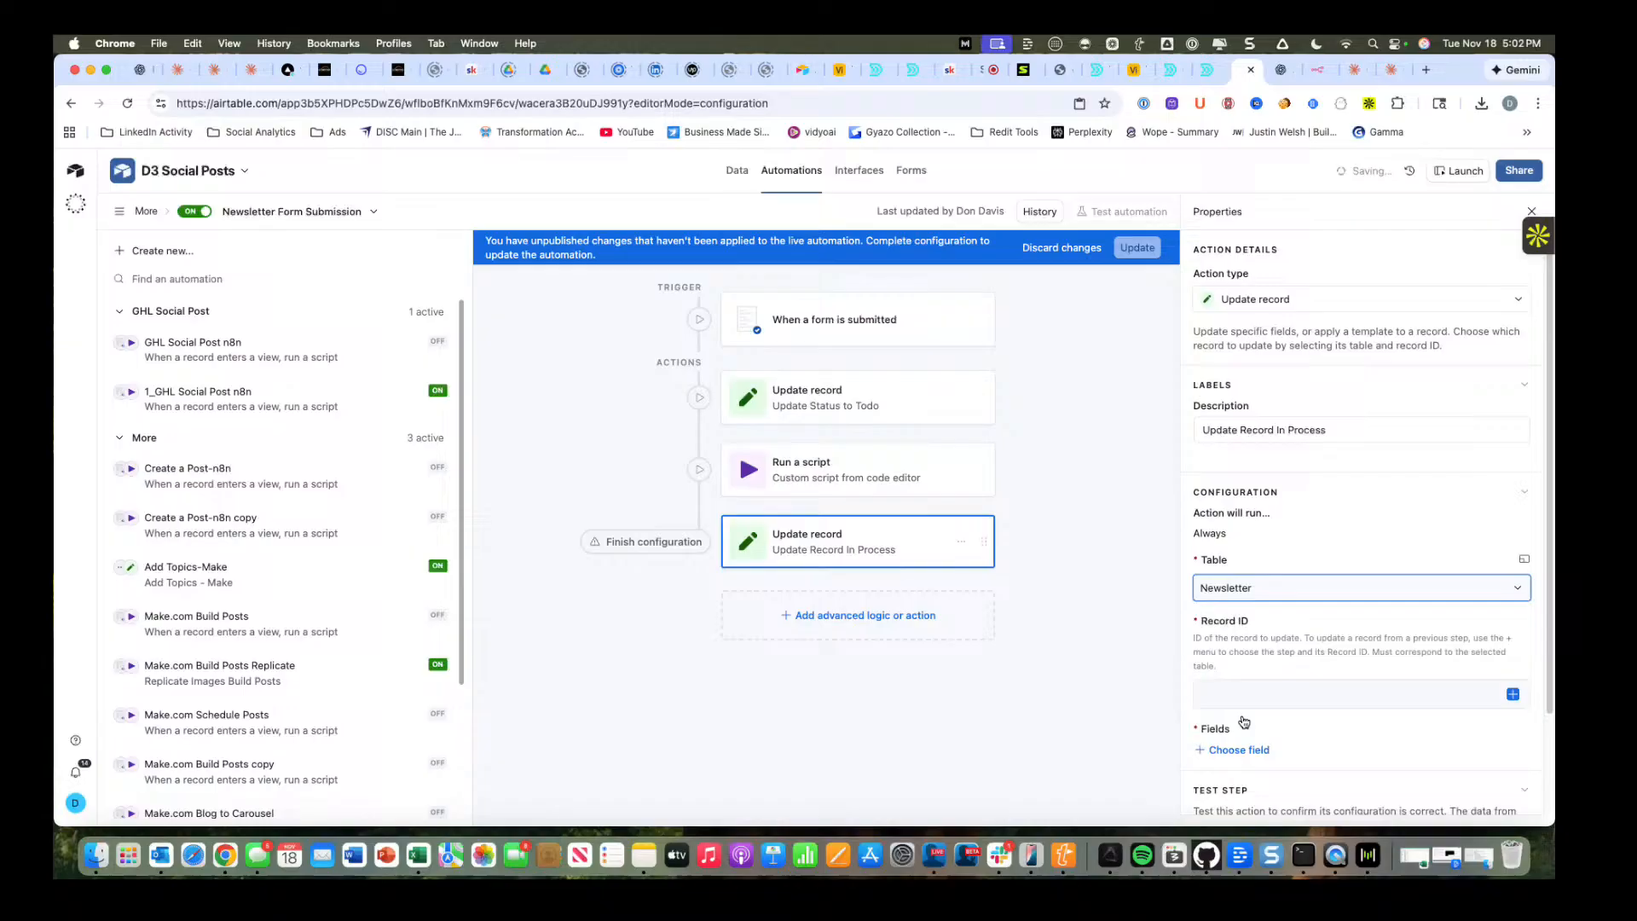
Use the form trigger's Airtable record ID as the action's Record ID and set the Status field to In progress.
{"action": "left_click", "coordinate": [1288, 694]}
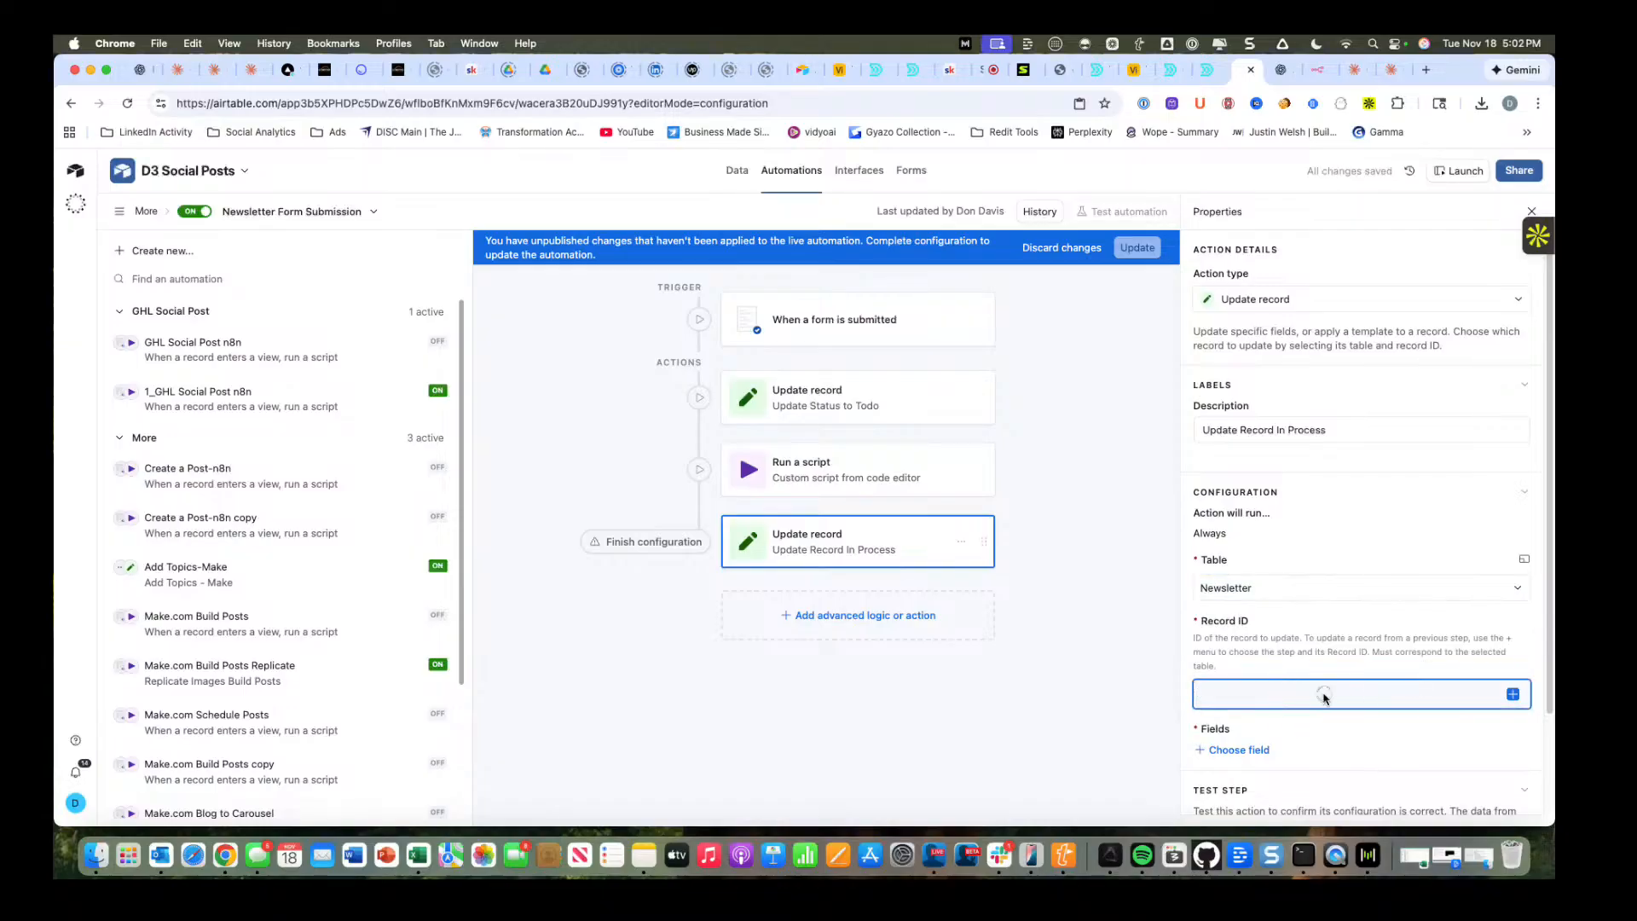
{"action": "left_click", "coordinate": [1513, 694]}
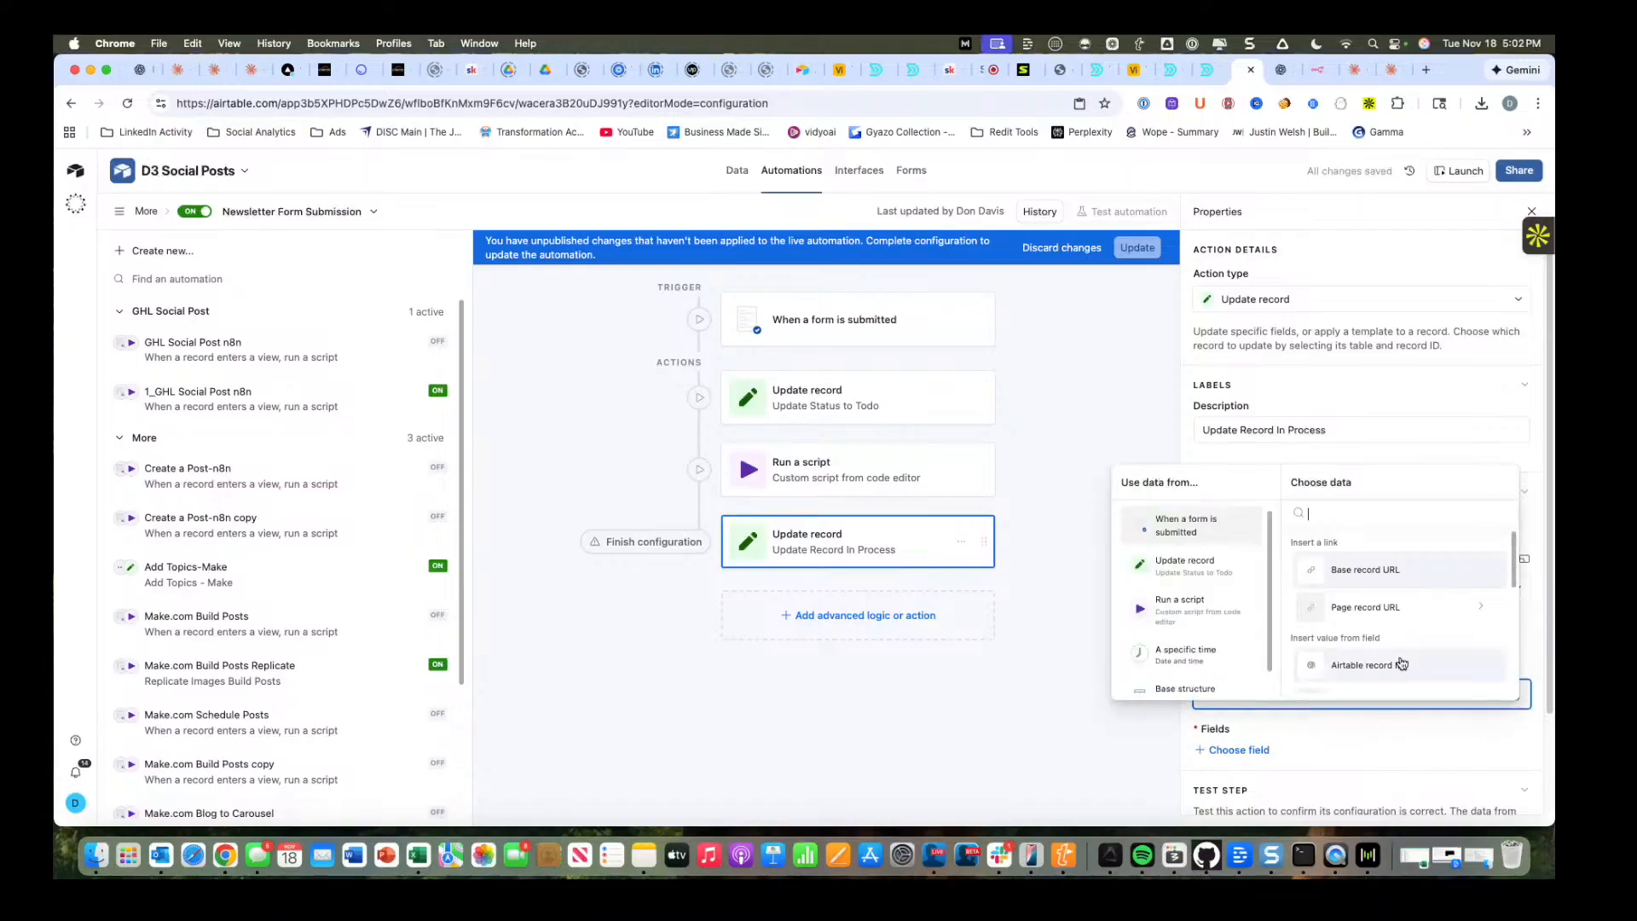
{"action": "left_click", "coordinate": [1400, 664]}
{"action": "scroll", "coordinate": [1260, 720], "scroll_direction": "down", "scroll_amount": 1}
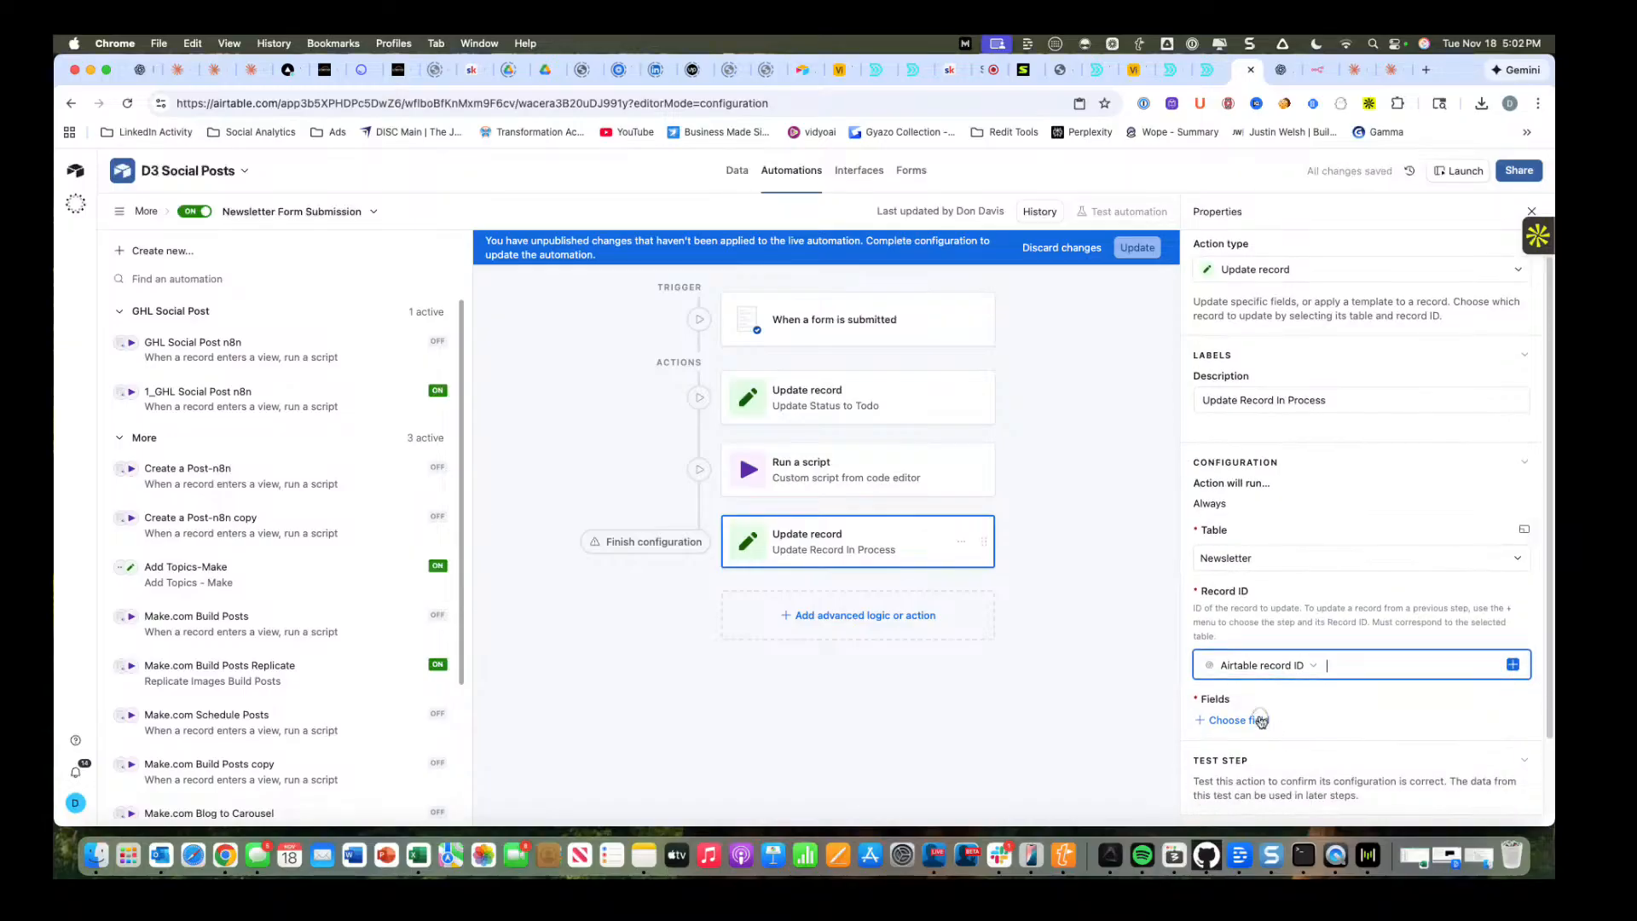
{"action": "left_click", "coordinate": [1259, 720]}
{"action": "left_click", "coordinate": [1270, 621]}
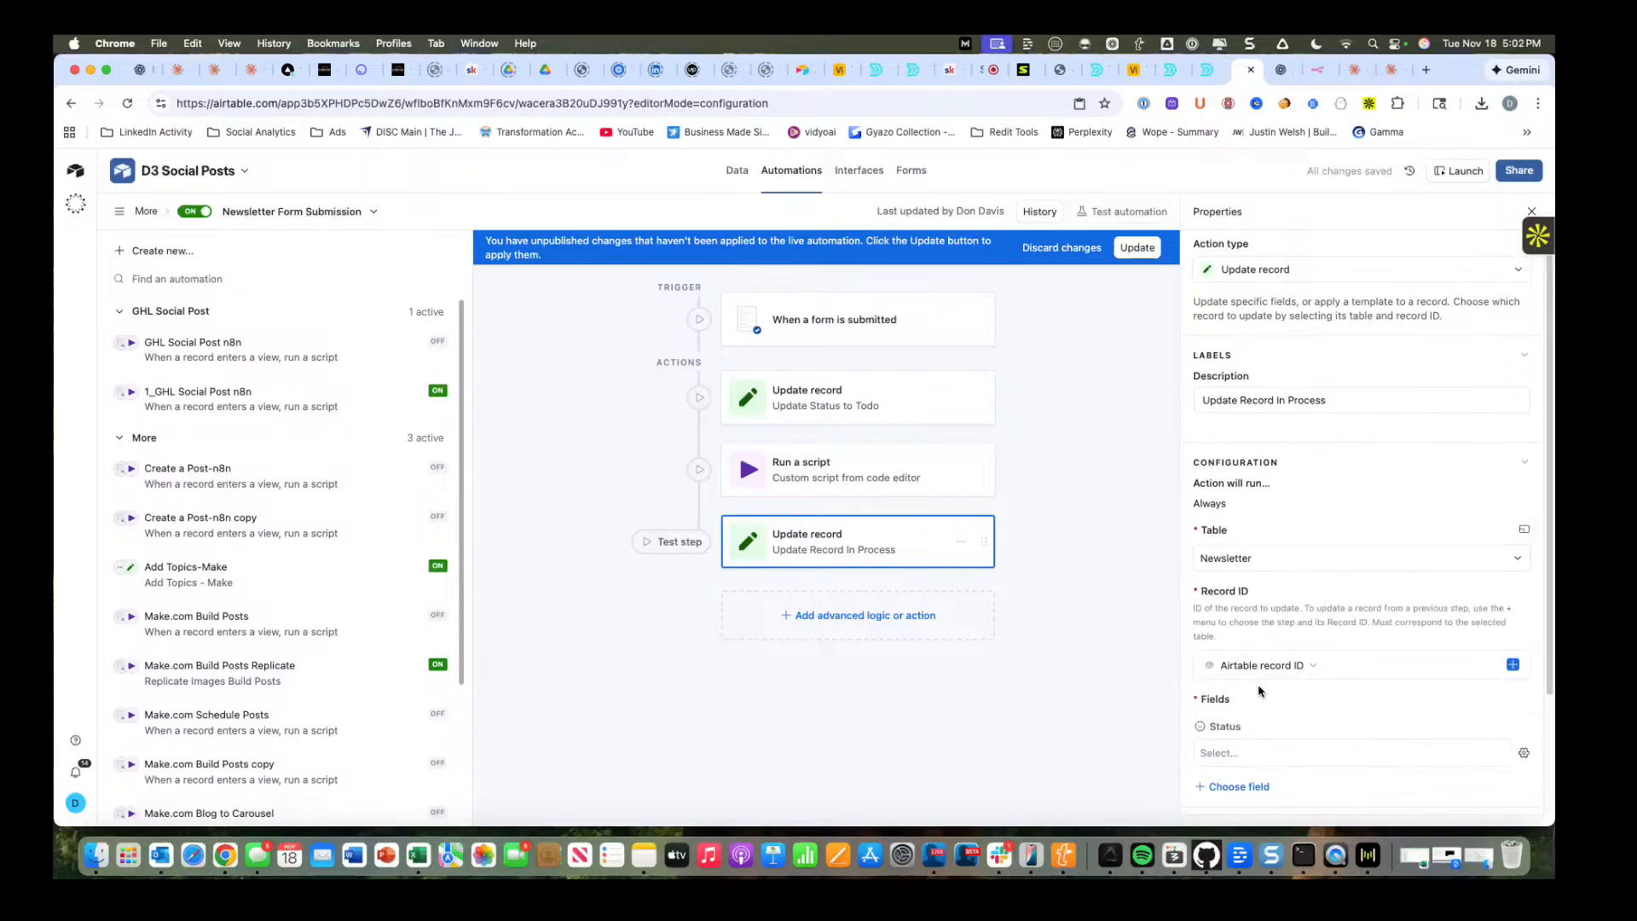
{"action": "left_click", "coordinate": [1271, 754]}
{"action": "left_click", "coordinate": [1270, 776]}
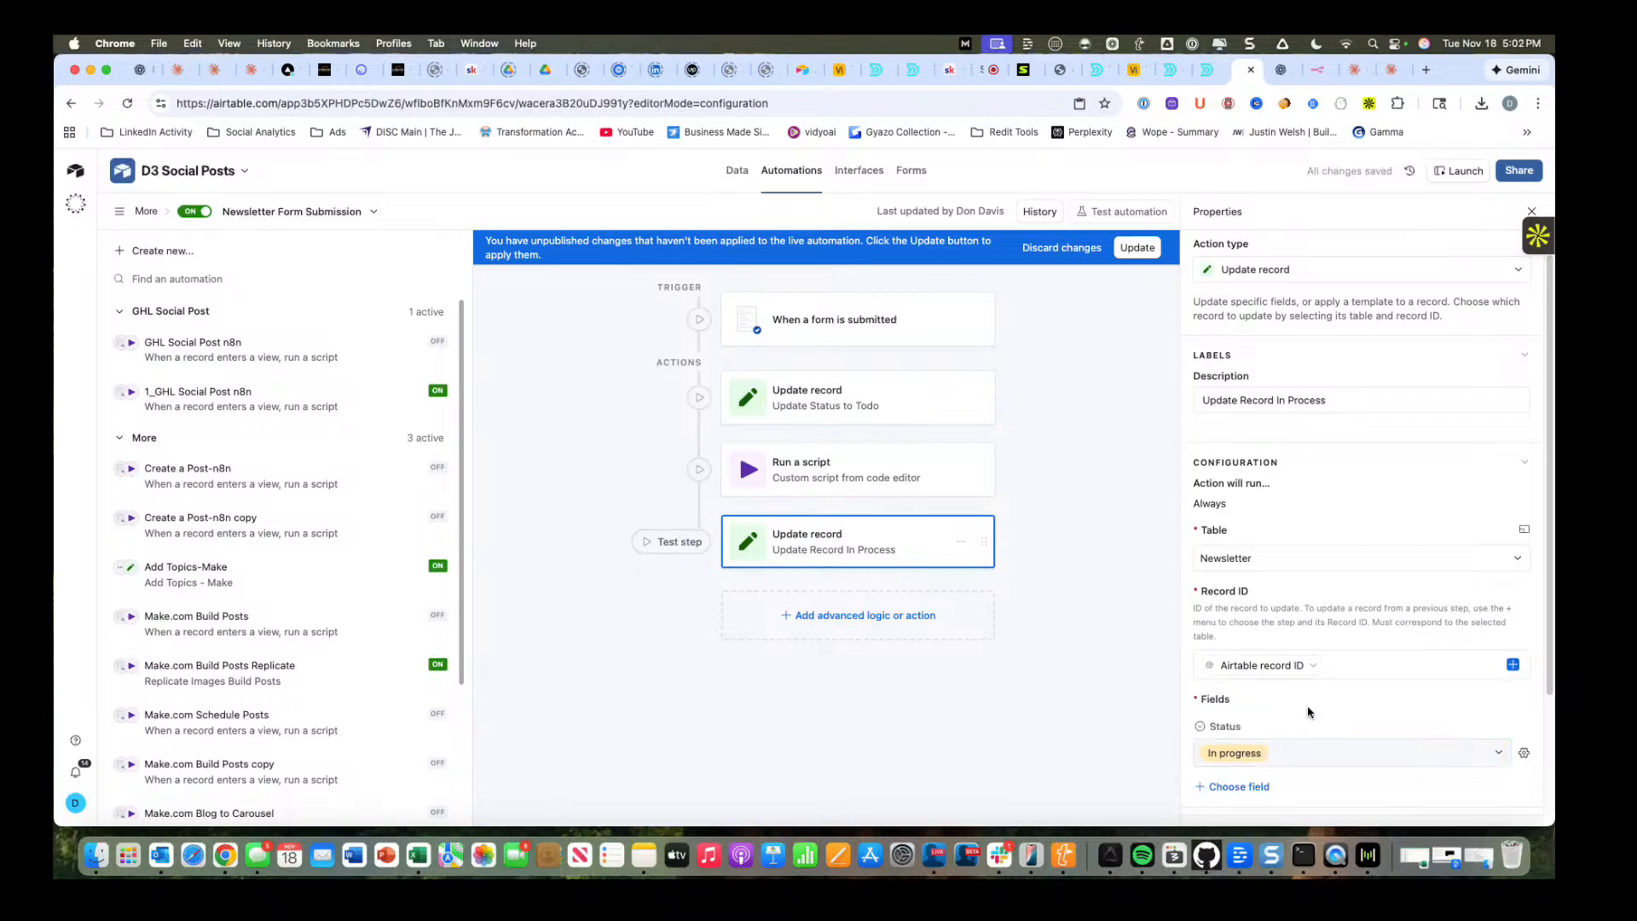
Correct the action's description to "Update Record In Progress" and apply the unpublished changes to the live automation.
{"action": "left_click_drag", "start_coordinate": [1332, 402], "coordinate": [1293, 402]}
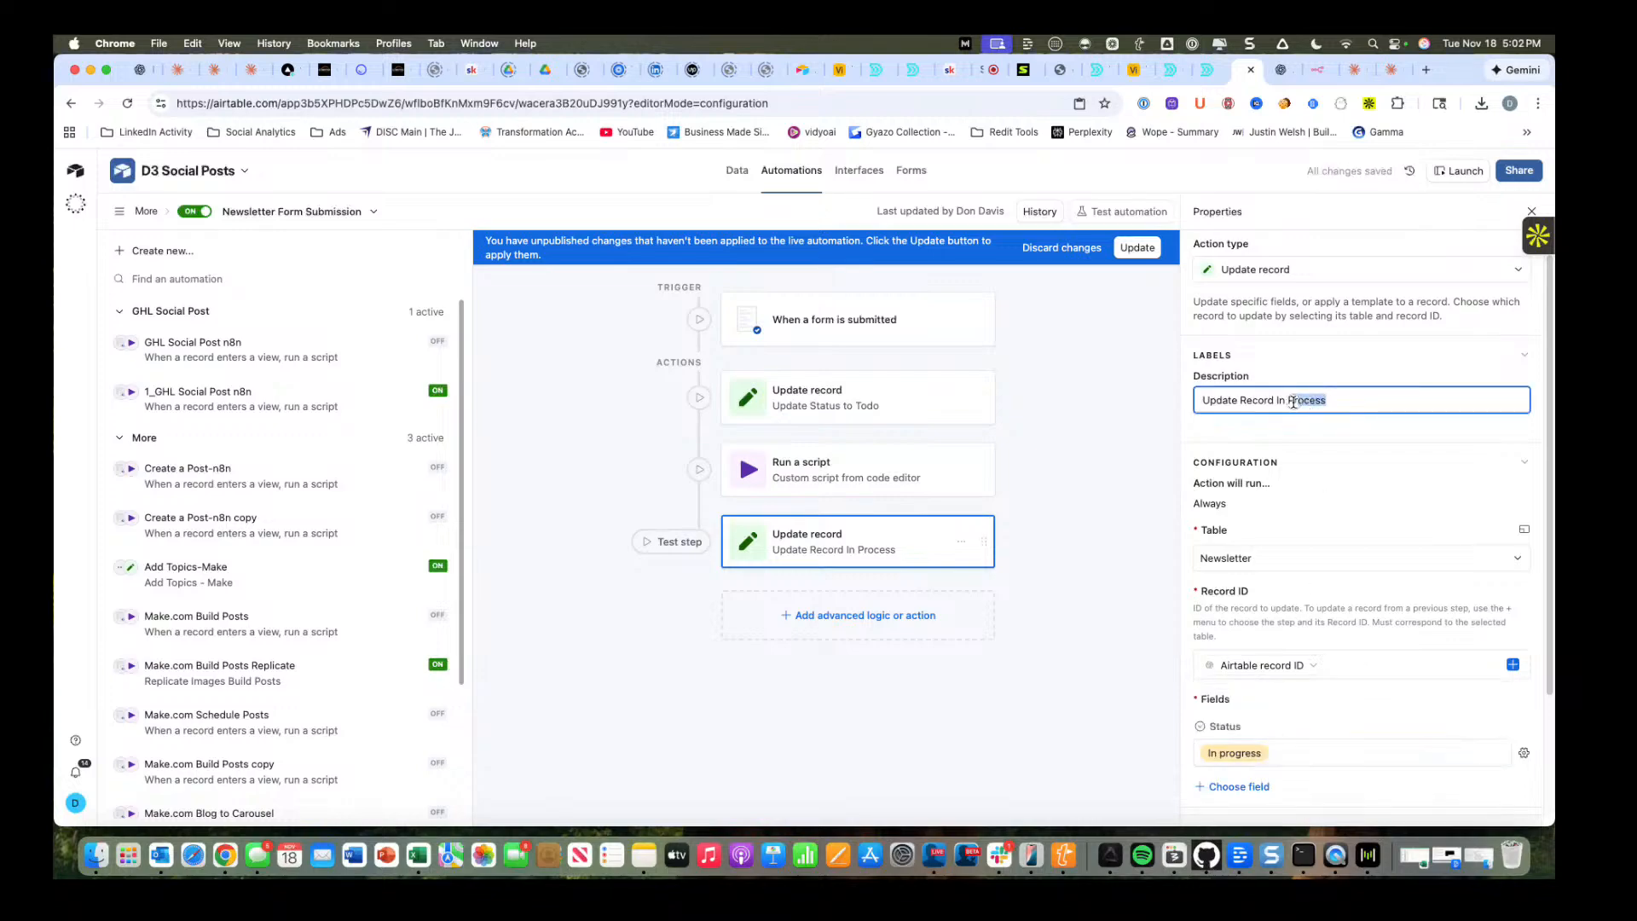
{"action": "type", "text": "ogress"}
{"action": "left_click", "coordinate": [1118, 636]}
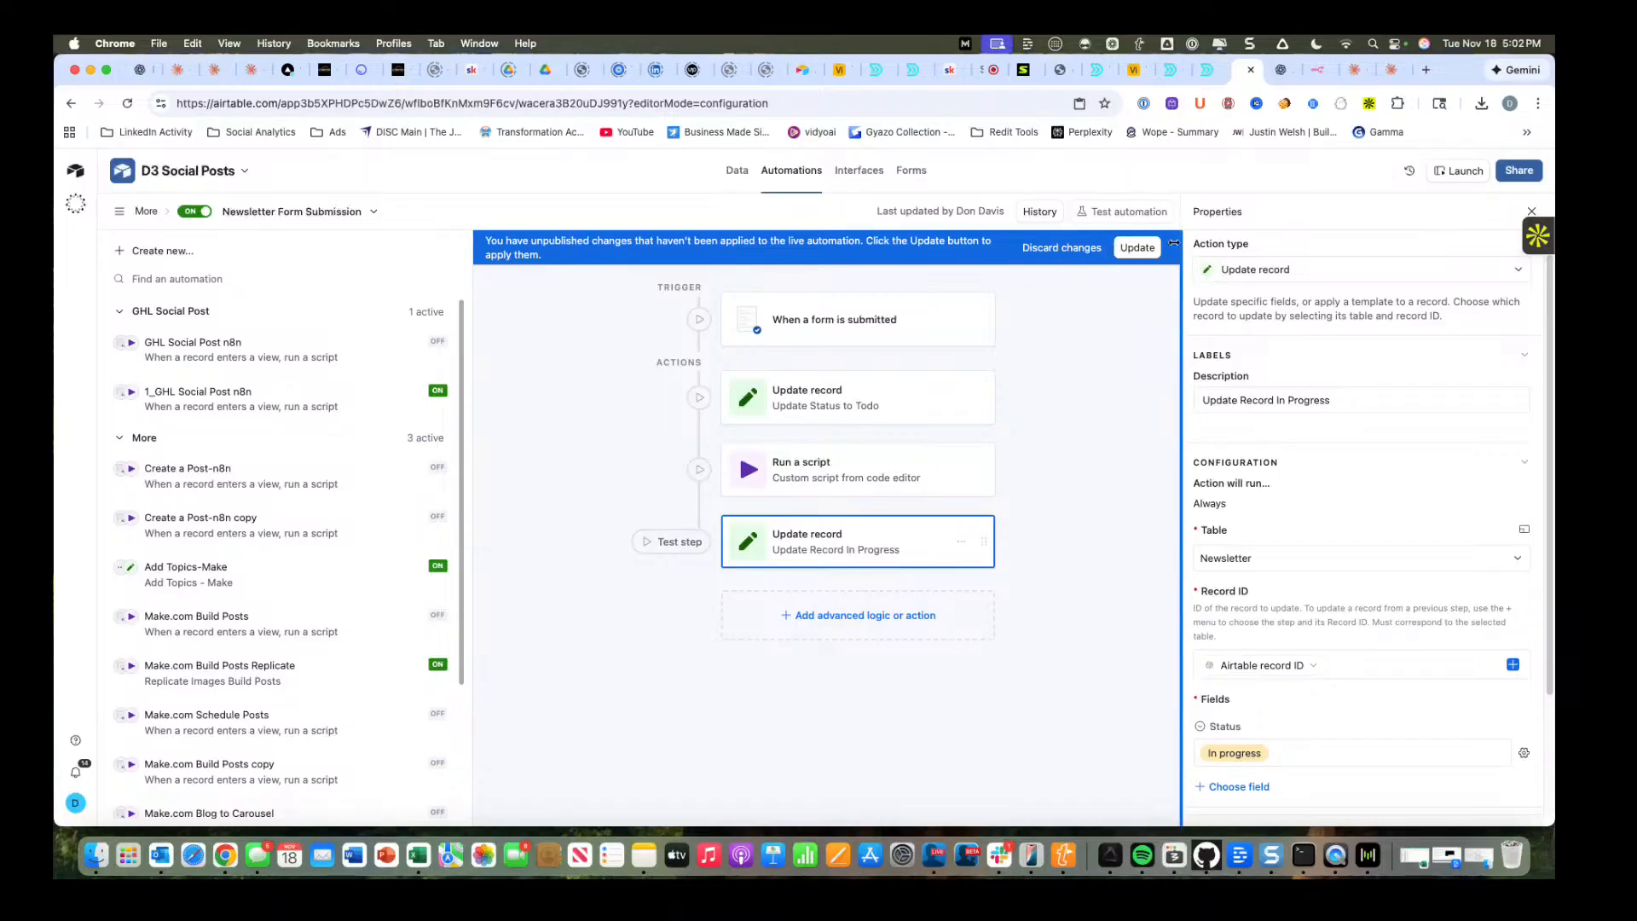
{"action": "left_click", "coordinate": [1139, 247]}
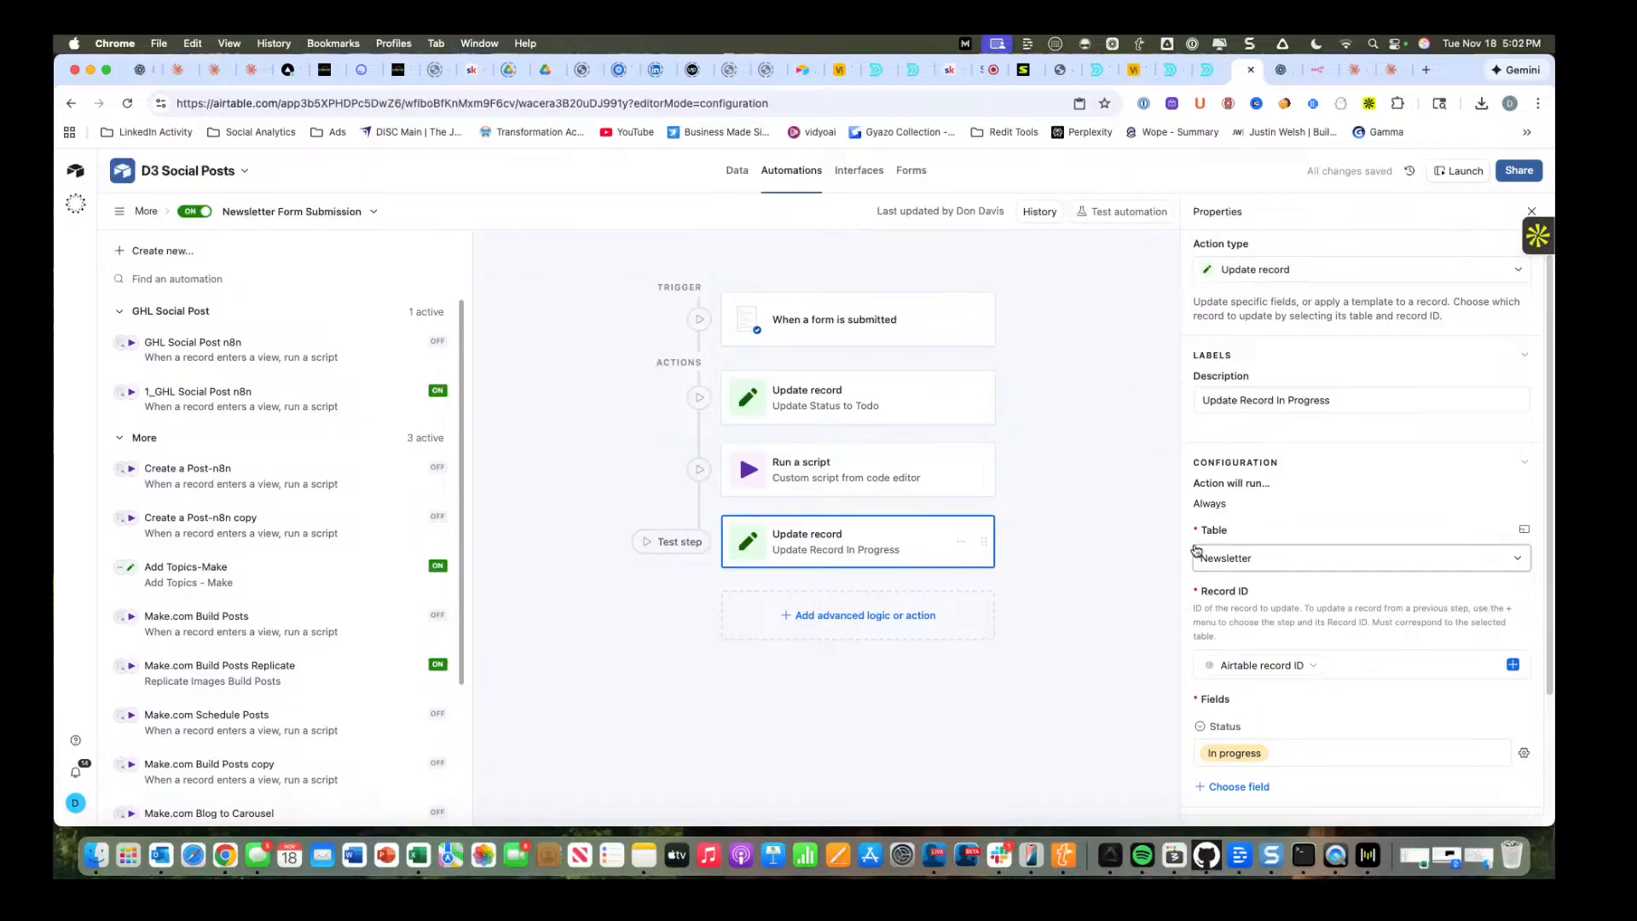
{"action": "scroll", "coordinate": [1287, 533], "scroll_direction": "up", "scroll_amount": 1}
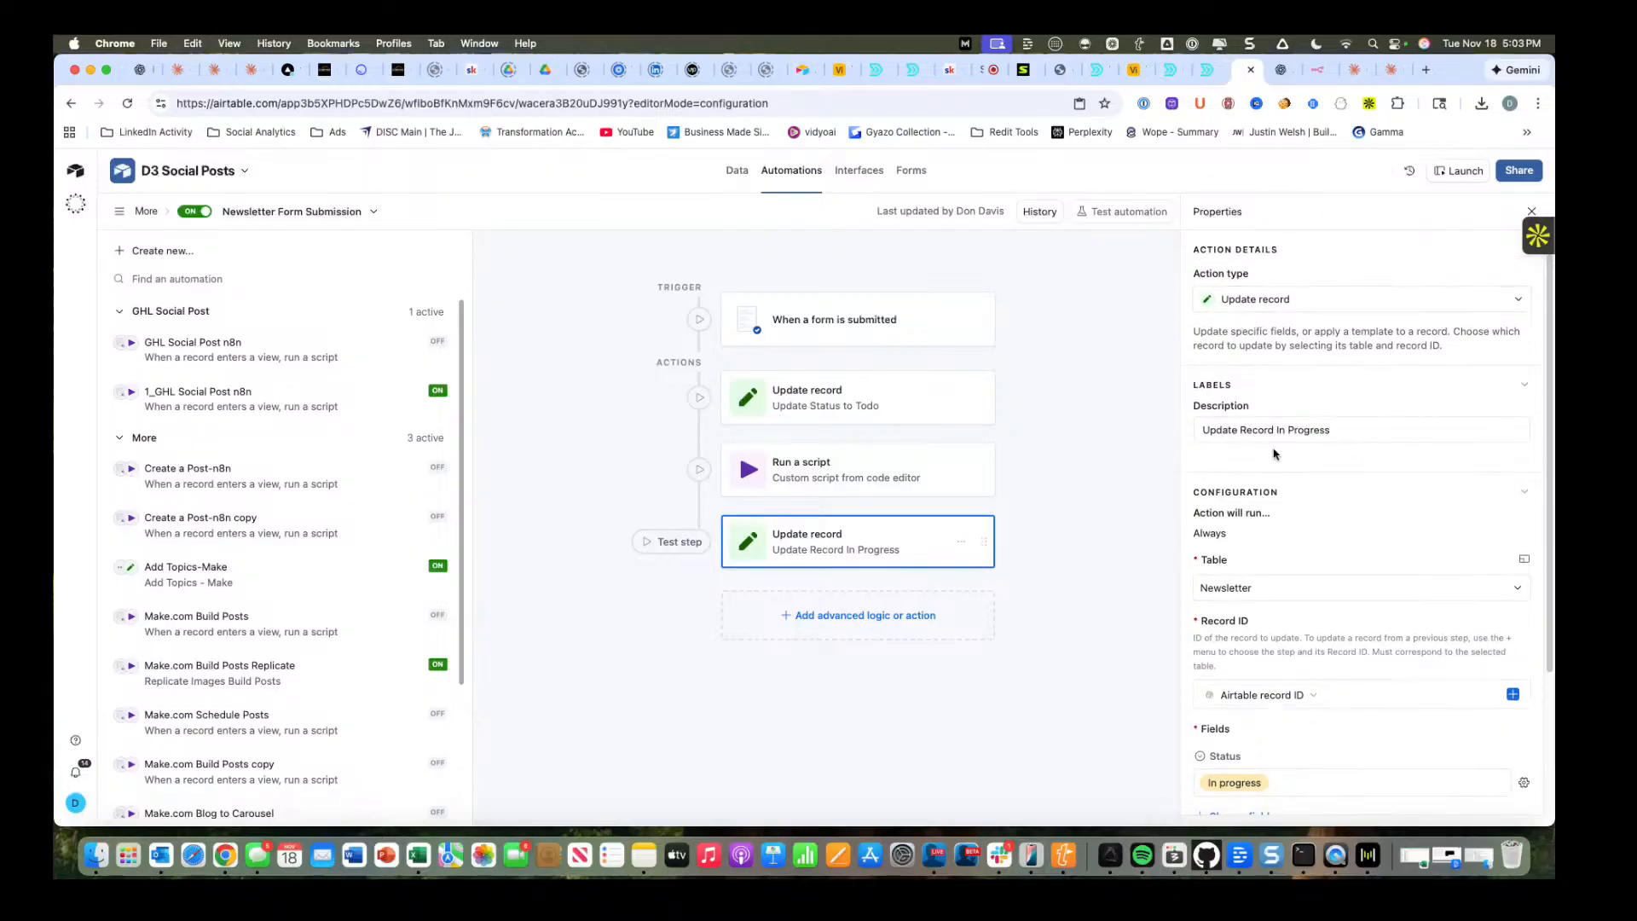
{"action": "scroll", "coordinate": [1303, 616], "scroll_direction": "down", "scroll_amount": 1}
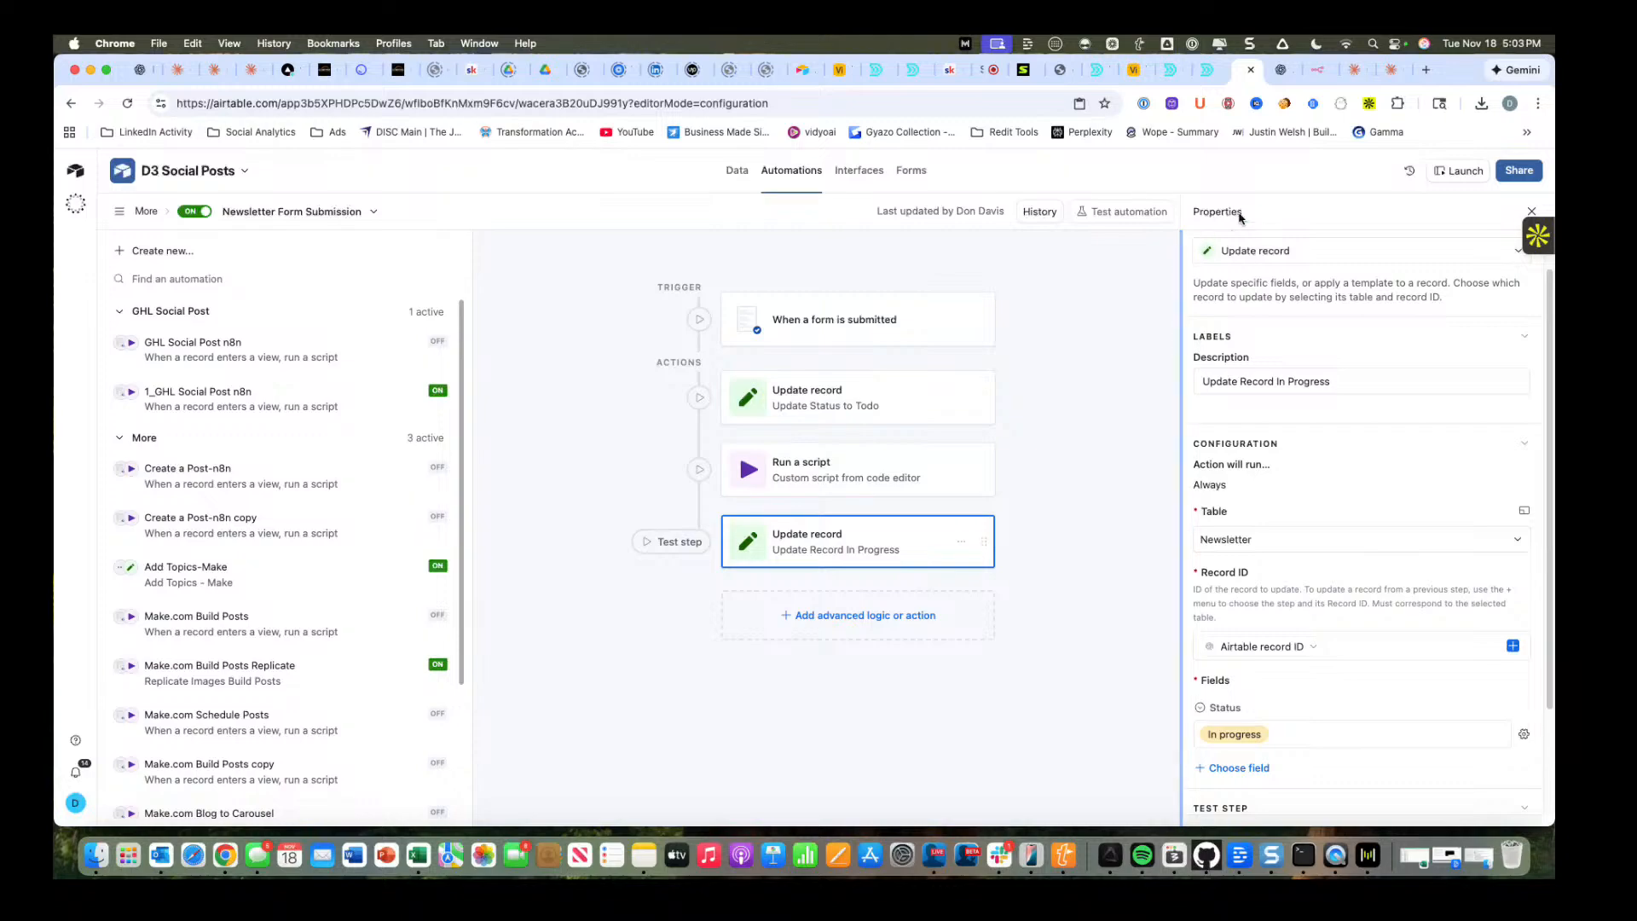
Switch to the n8n Newsletter Automation, delete the Webhook–Research Agent connection and move the Webhook node farther from the agent.
{"action": "left_click", "coordinate": [1317, 72]}
{"action": "left_click", "coordinate": [166, 164]}
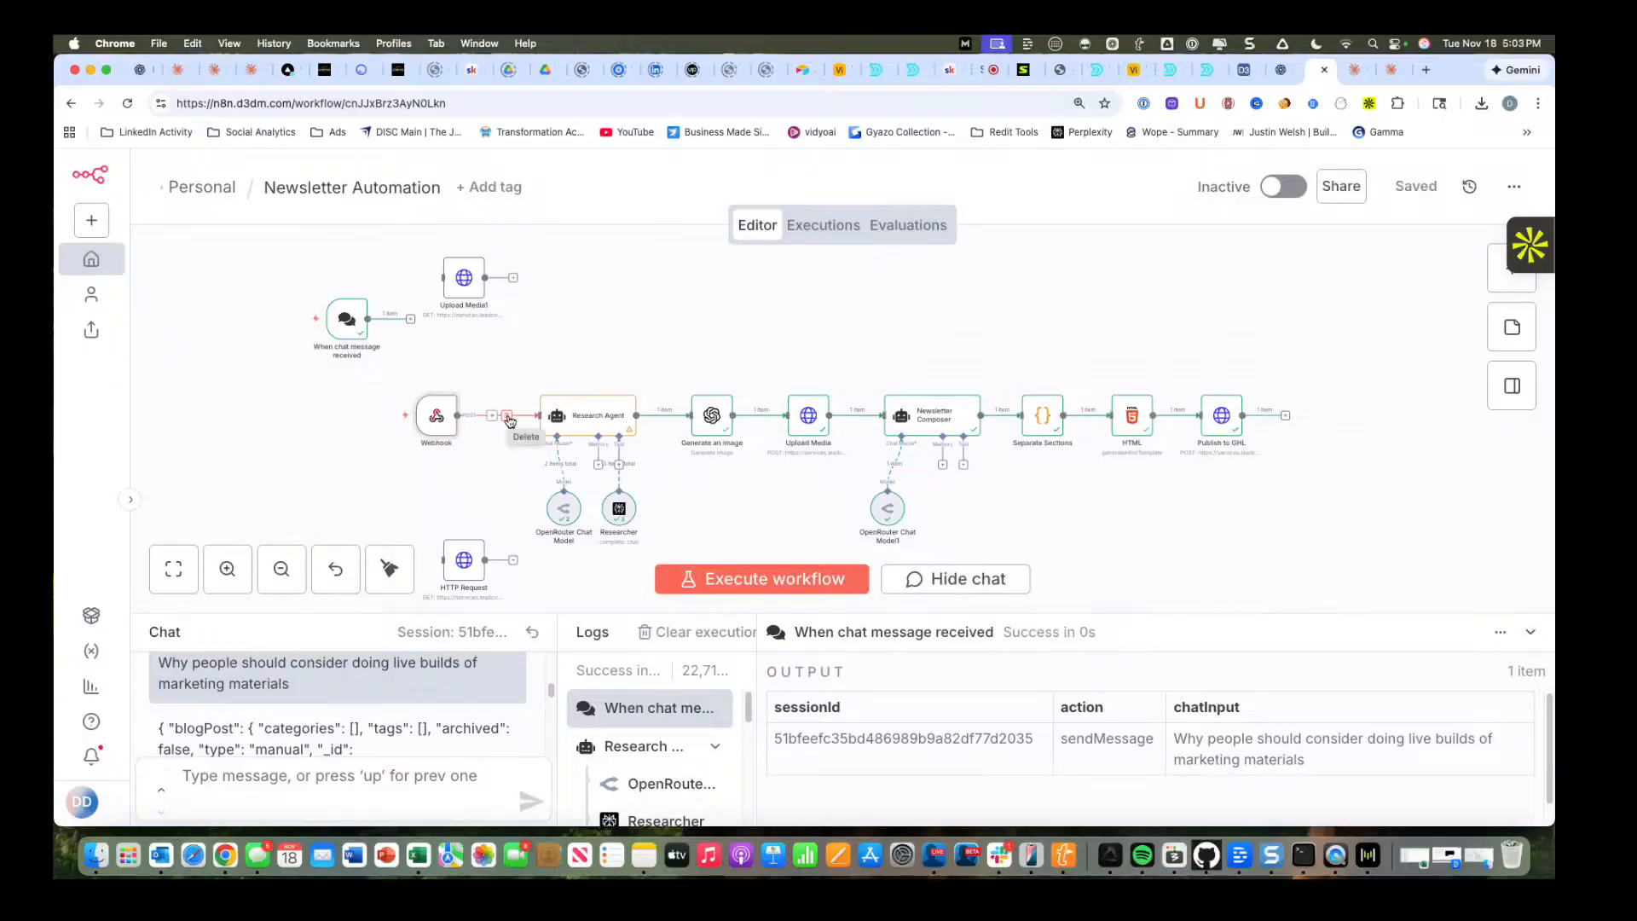
{"action": "left_click", "coordinate": [507, 417]}
{"action": "left_click_drag", "start_coordinate": [443, 424], "coordinate": [312, 424]}
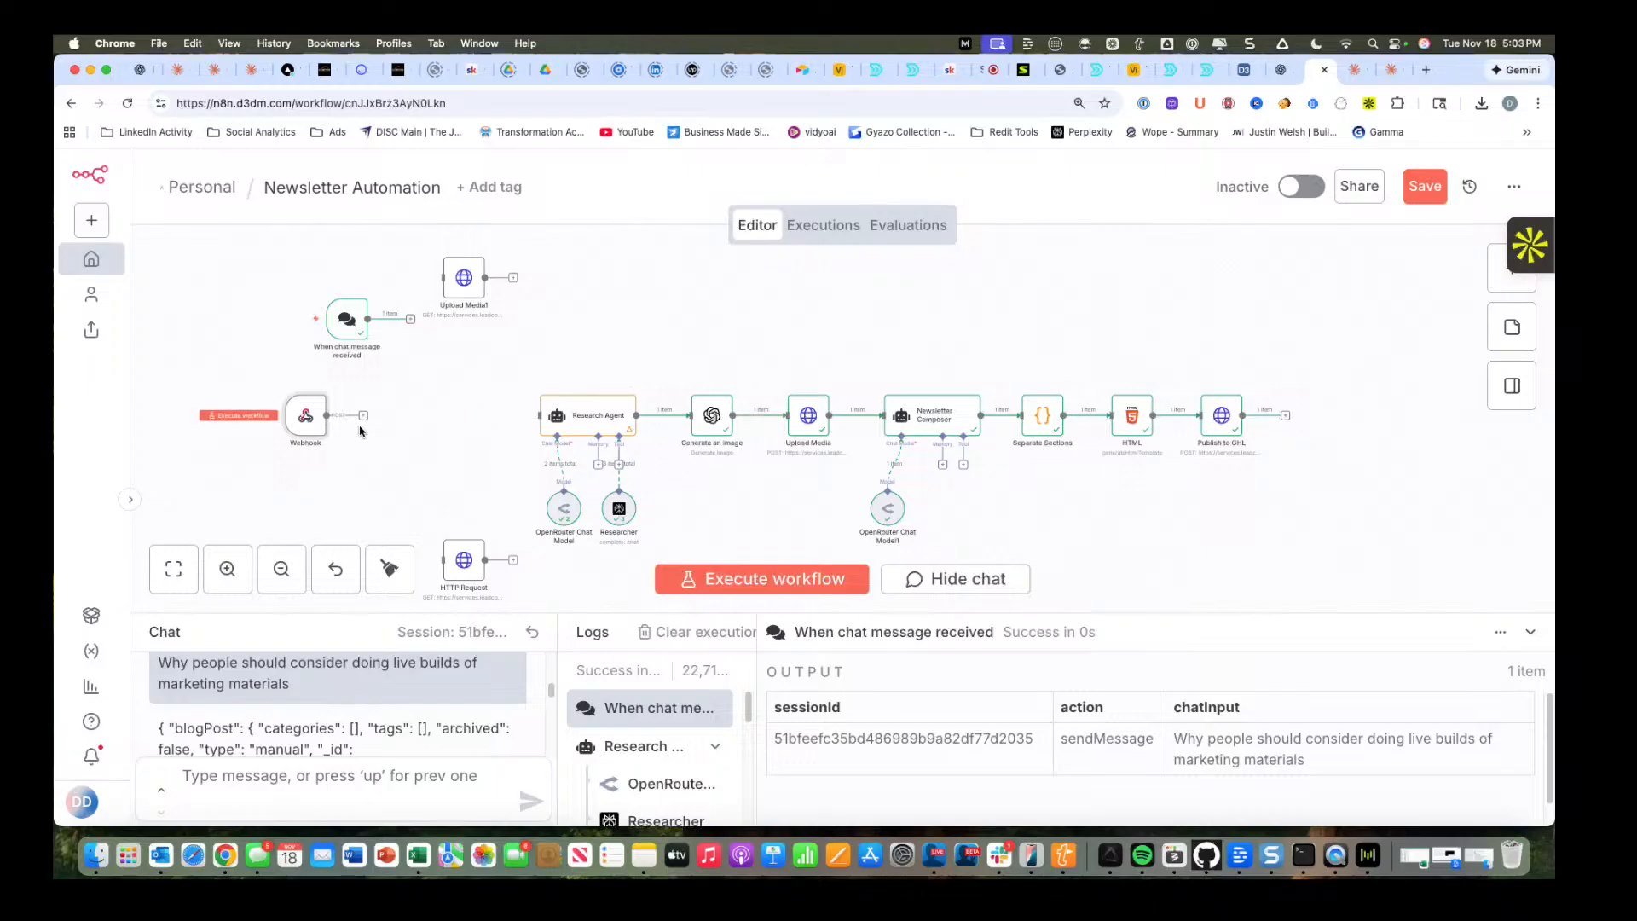
Add an Airtable "Get a record" node after the Webhook node.
{"action": "left_click", "coordinate": [1514, 280]}
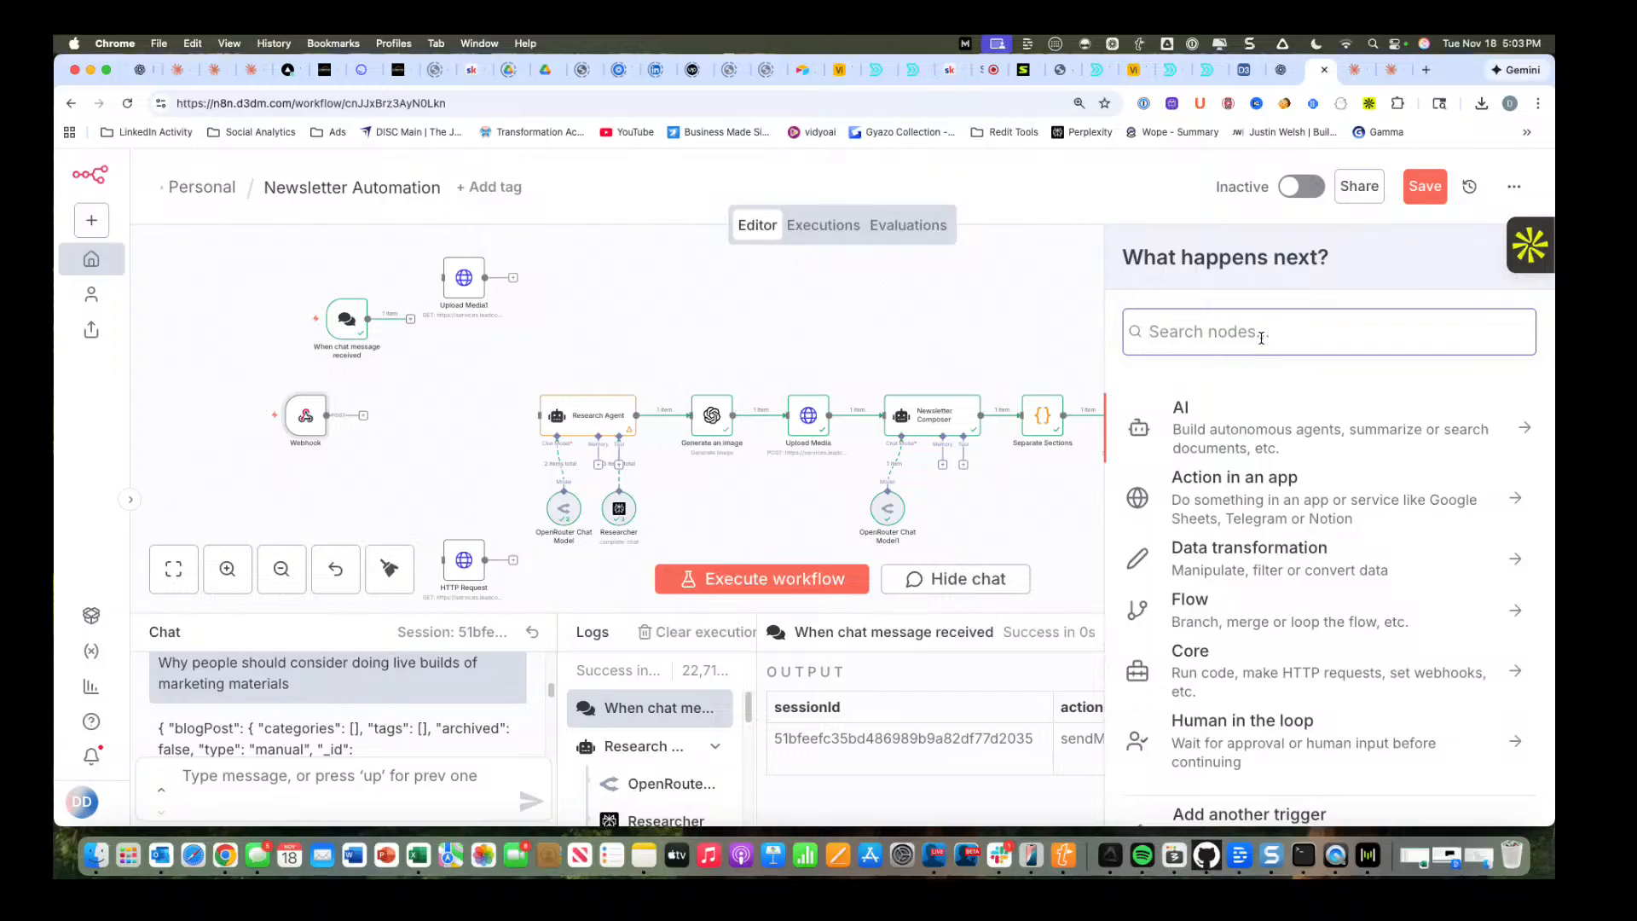
{"action": "type", "text": "air"}
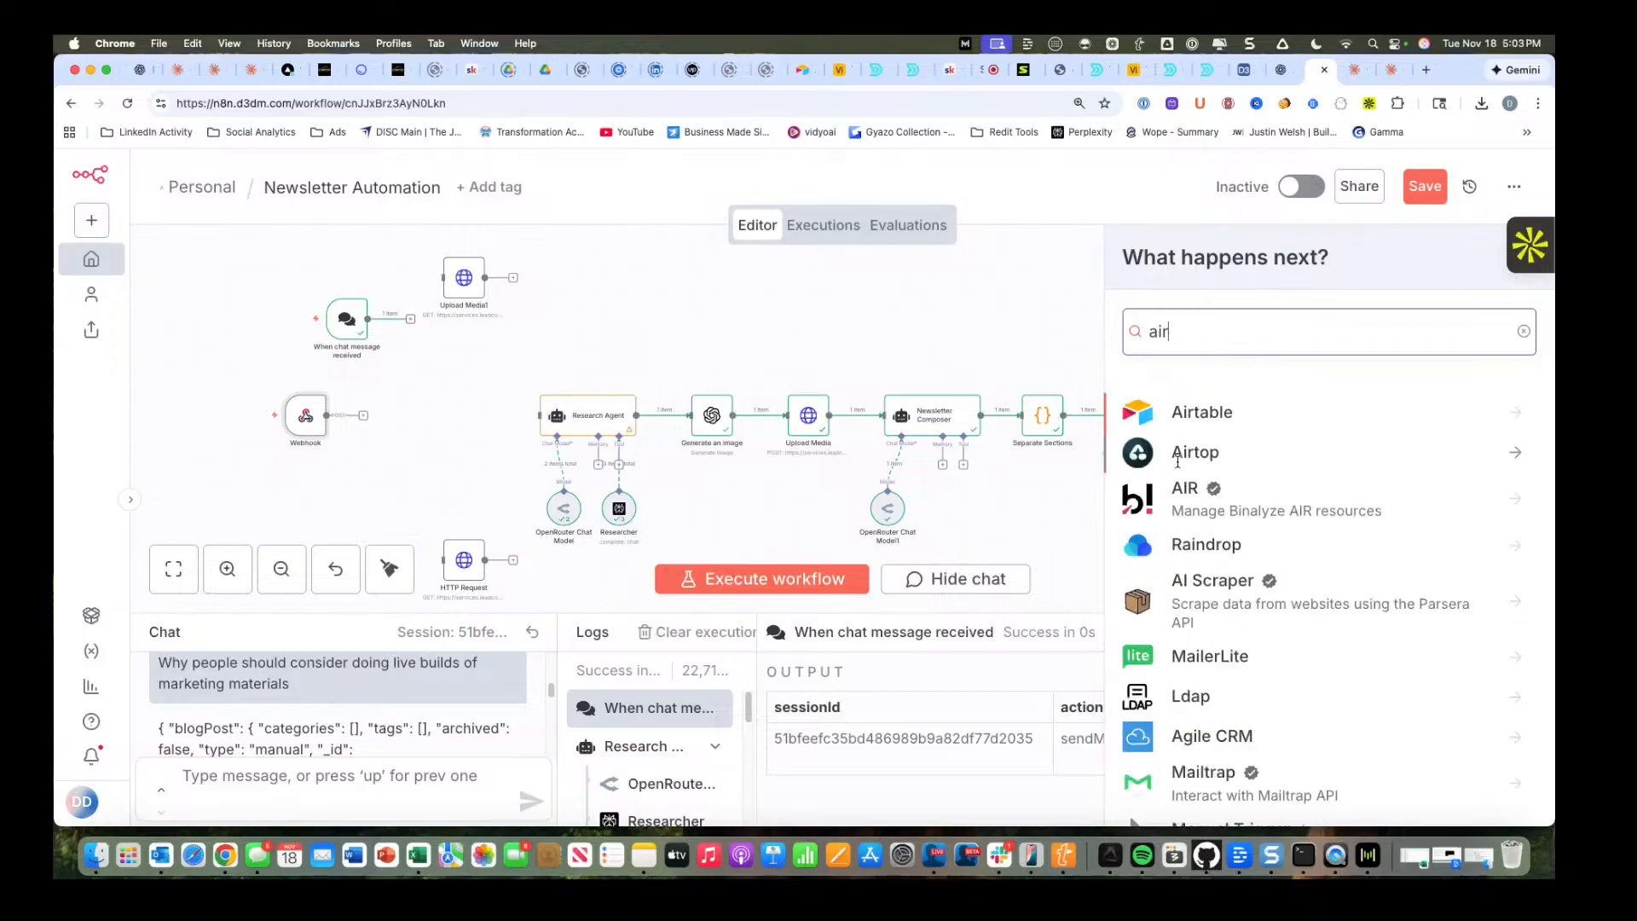
{"action": "left_click", "coordinate": [1193, 416]}
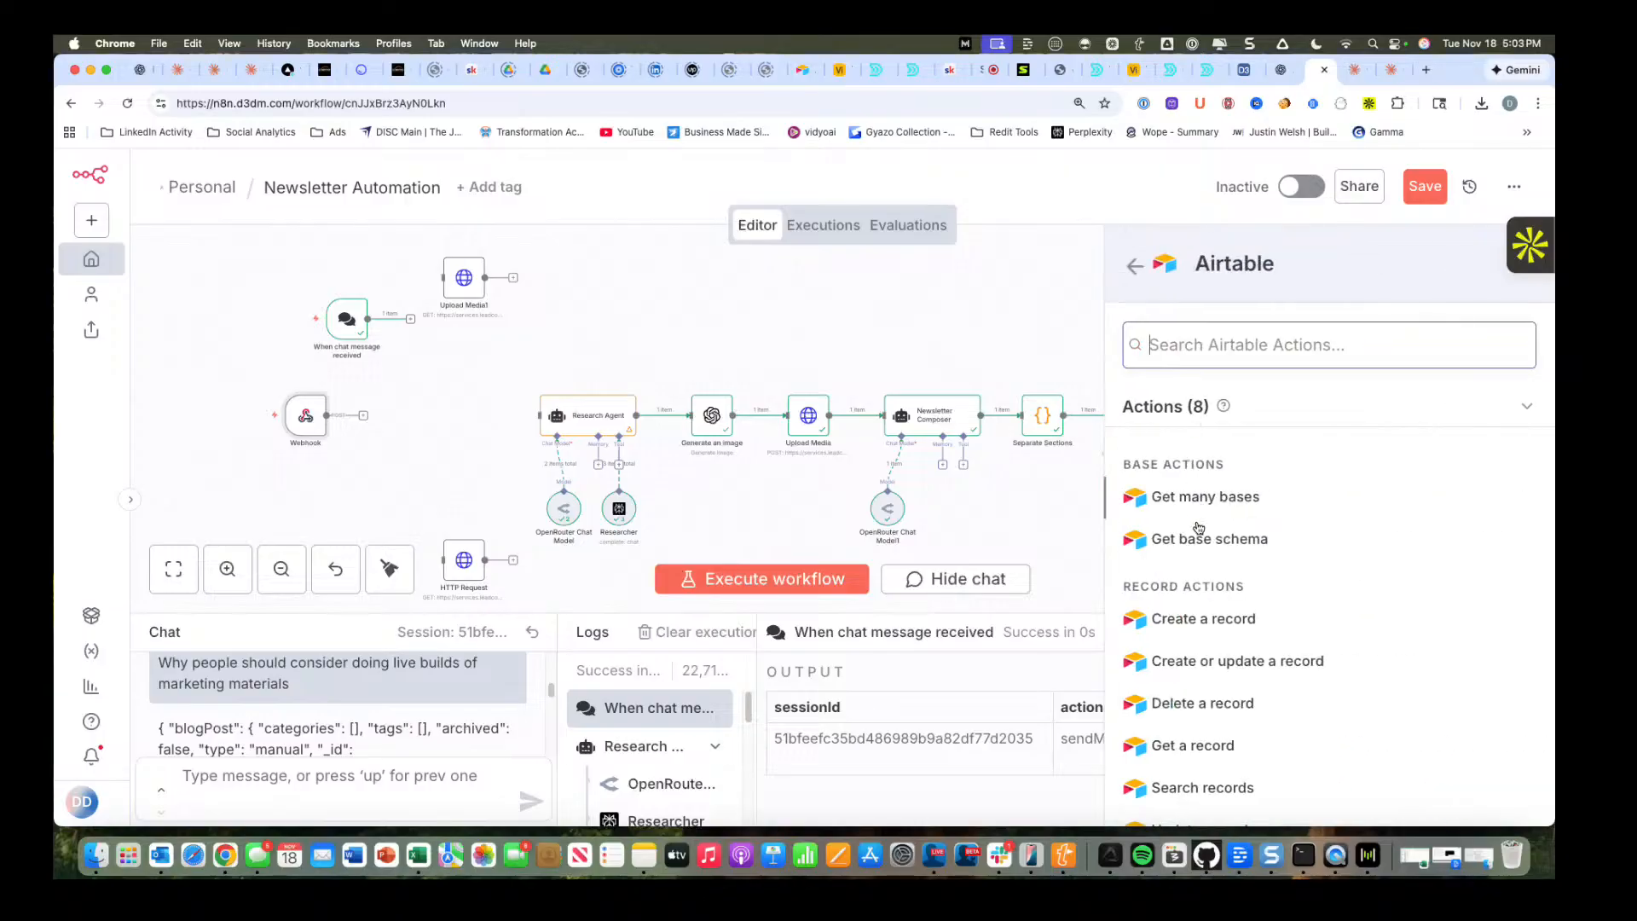
{"action": "scroll", "coordinate": [1204, 629], "scroll_direction": "down", "scroll_amount": 2}
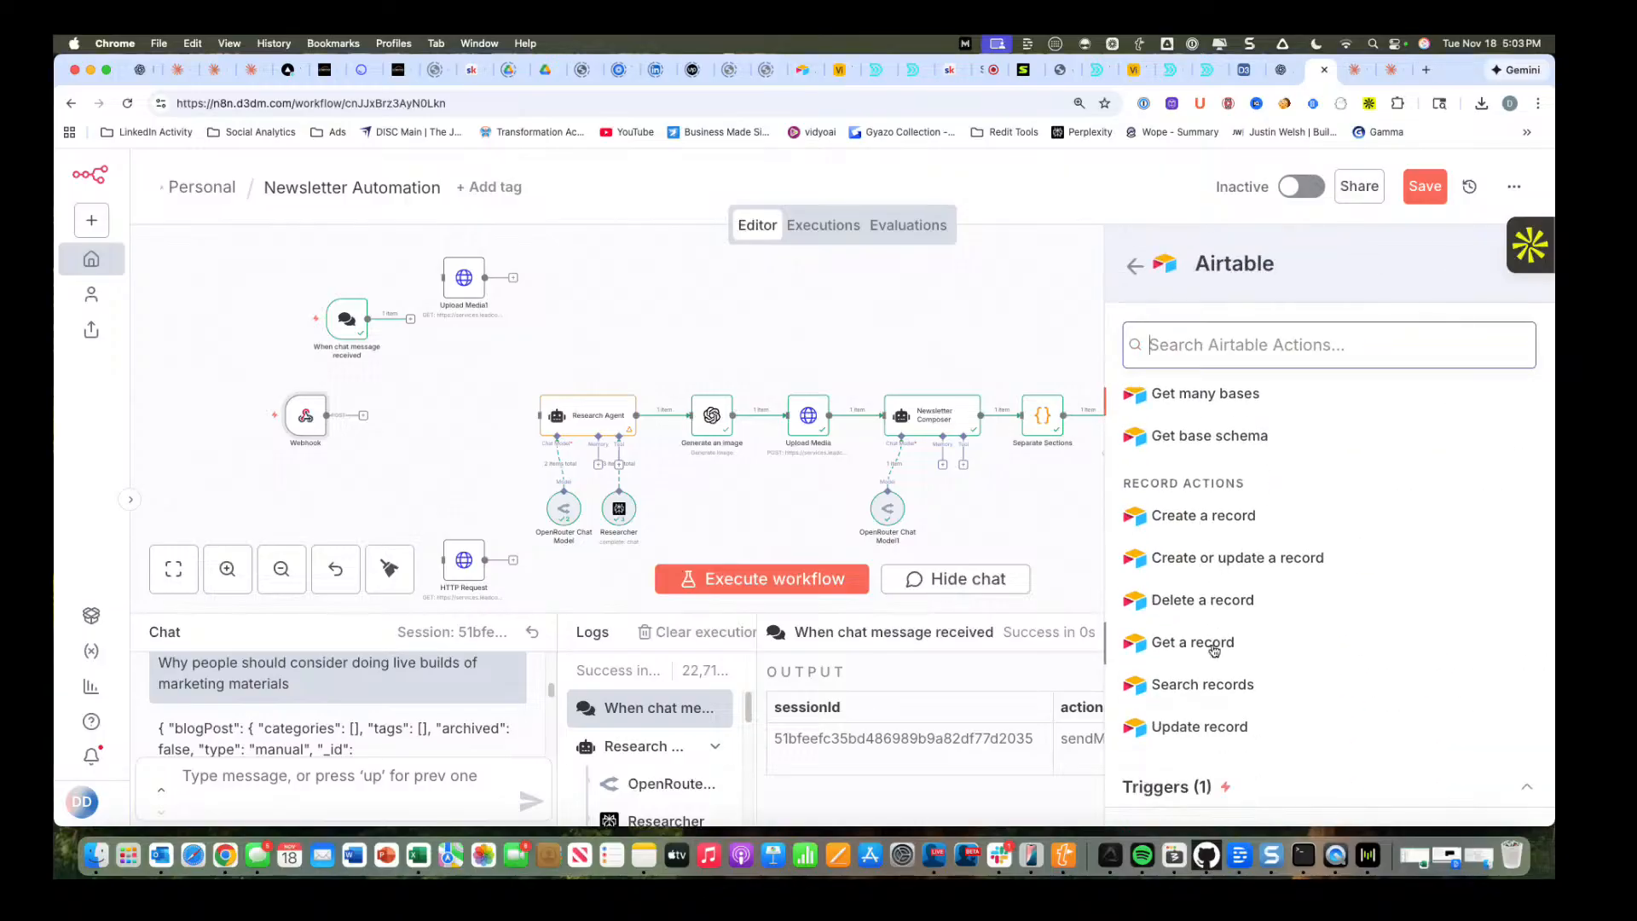
{"action": "left_click", "coordinate": [1209, 646]}
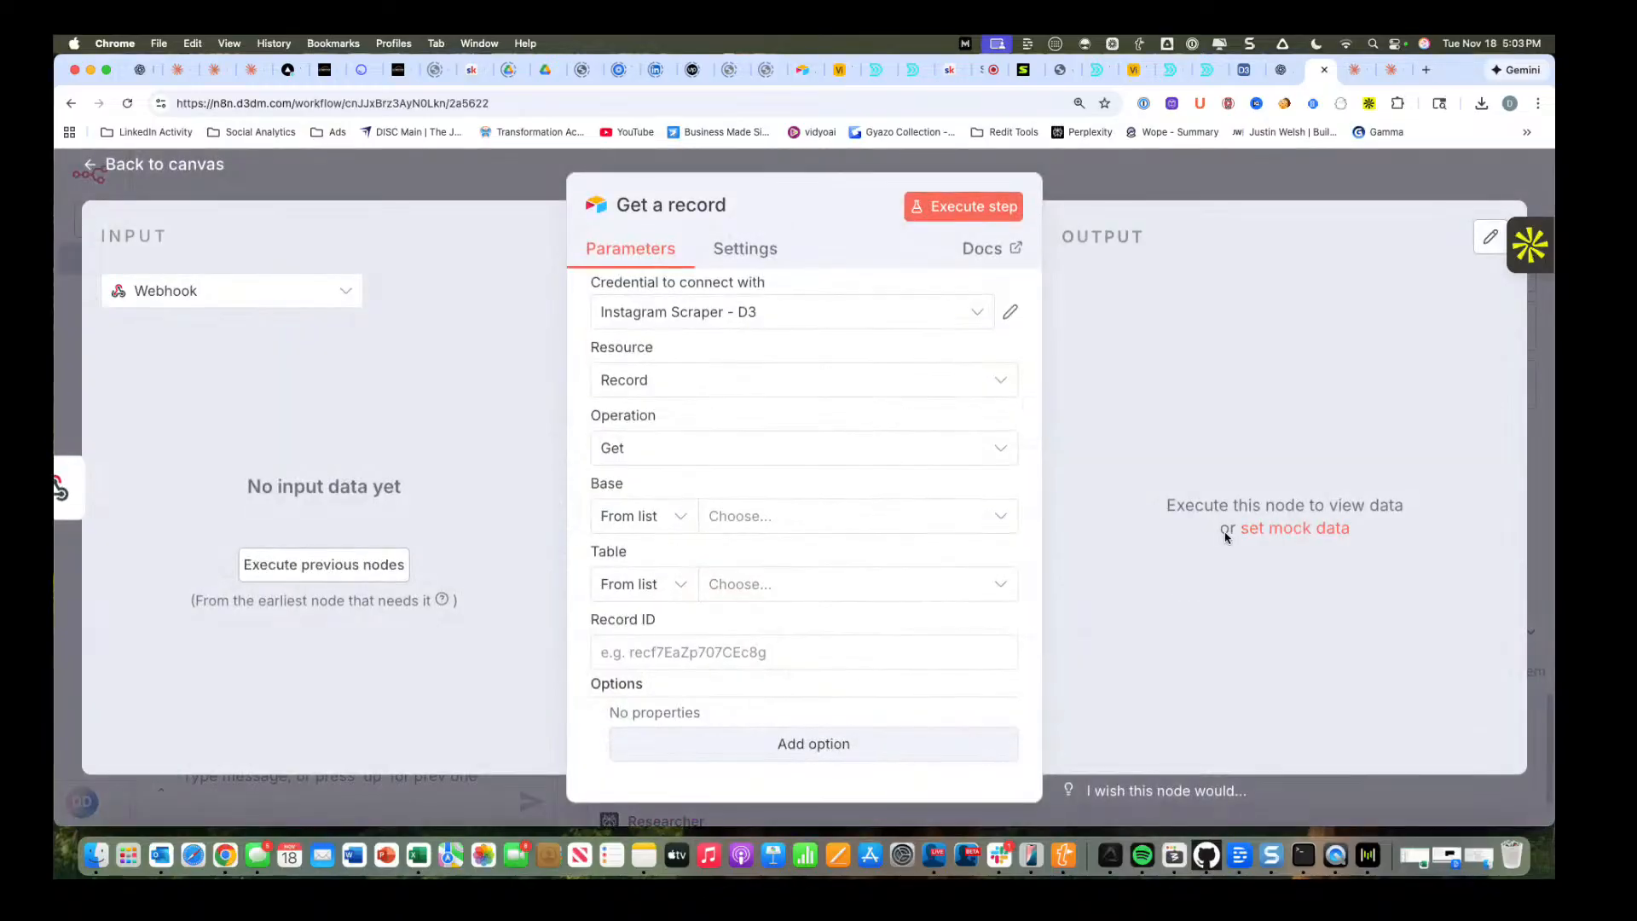
Set the Get a record node to use the All Airtable Bases credential, the D3 Social Posts base and the Newsletter table.
{"action": "left_click", "coordinate": [745, 313]}
{"action": "left_click", "coordinate": [738, 480]}
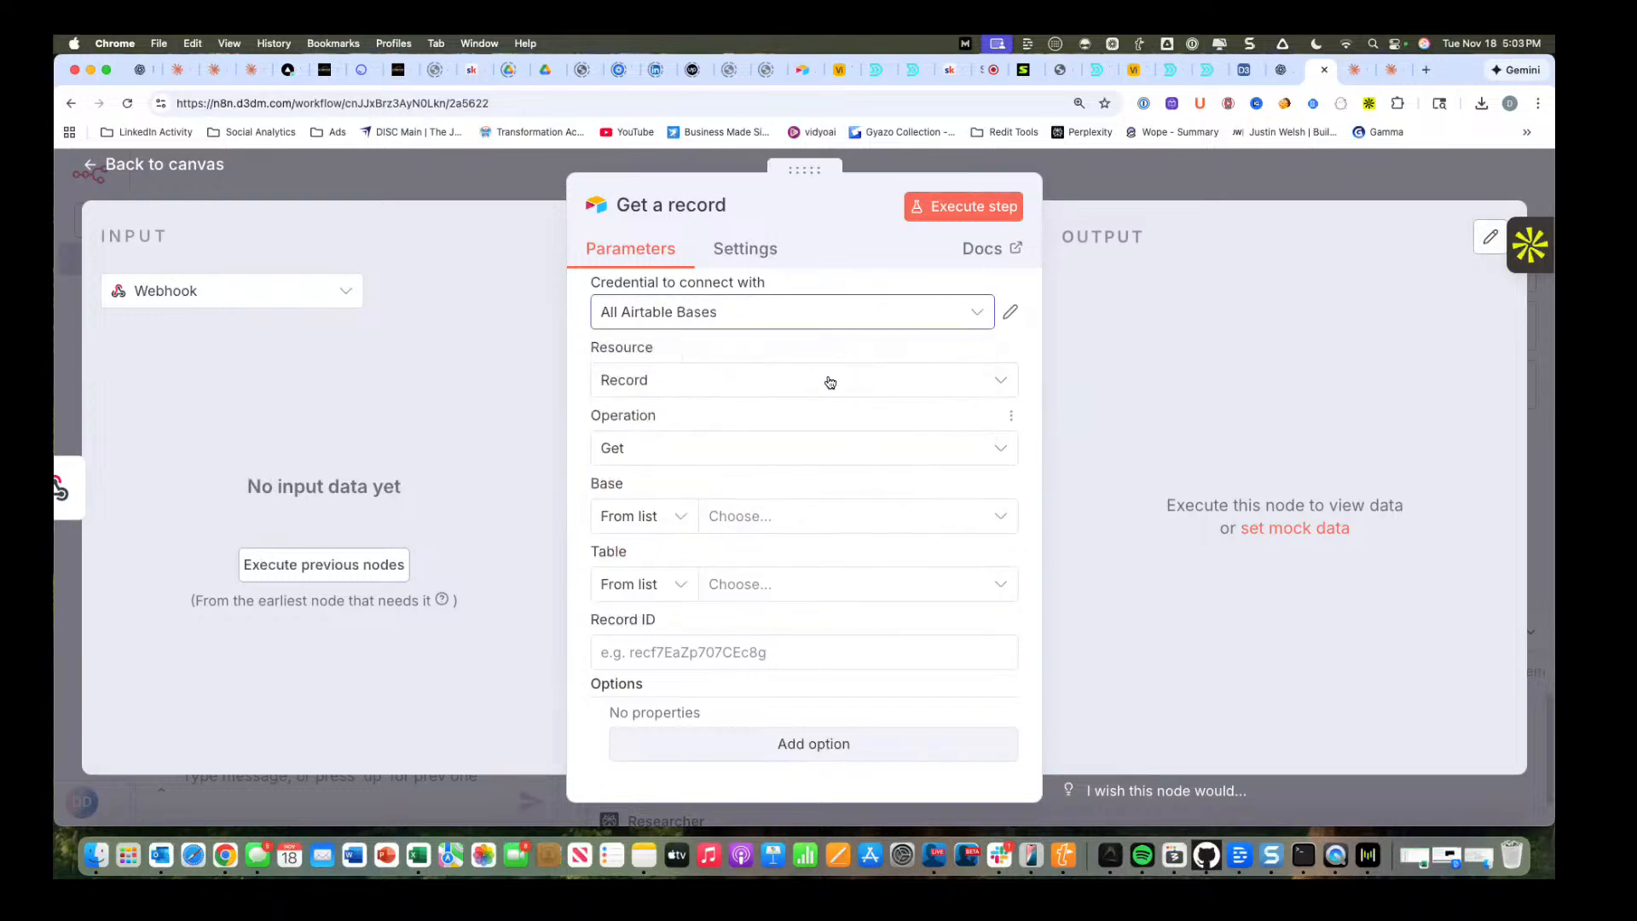
{"action": "left_click", "coordinate": [807, 523]}
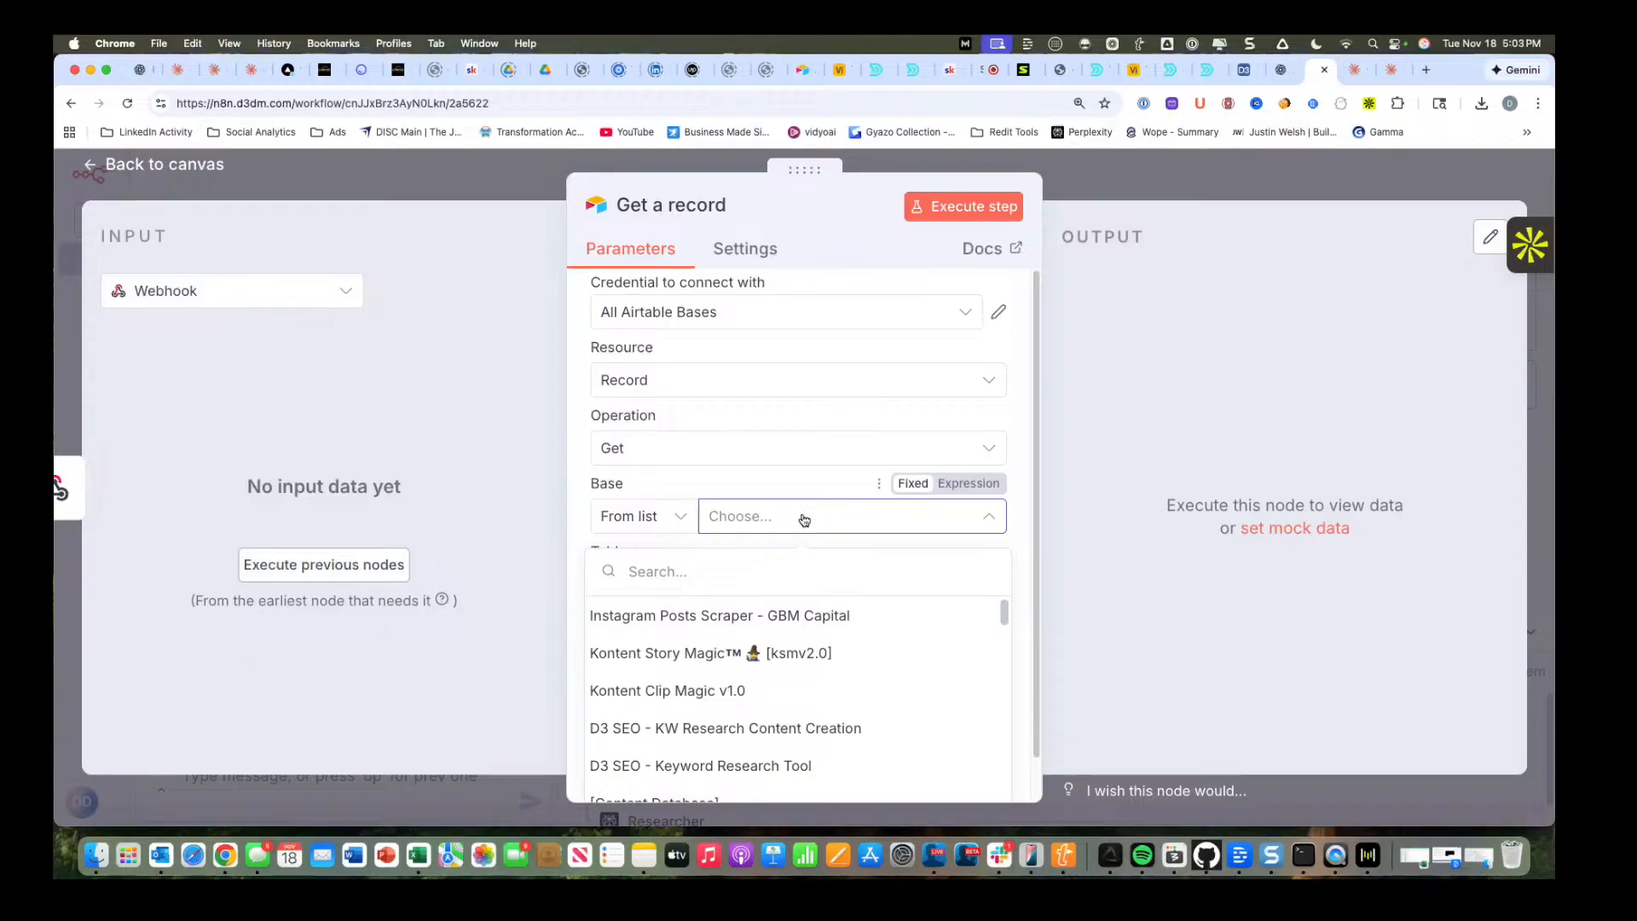
{"action": "left_click", "coordinate": [705, 573]}
{"action": "type", "text": "d"}
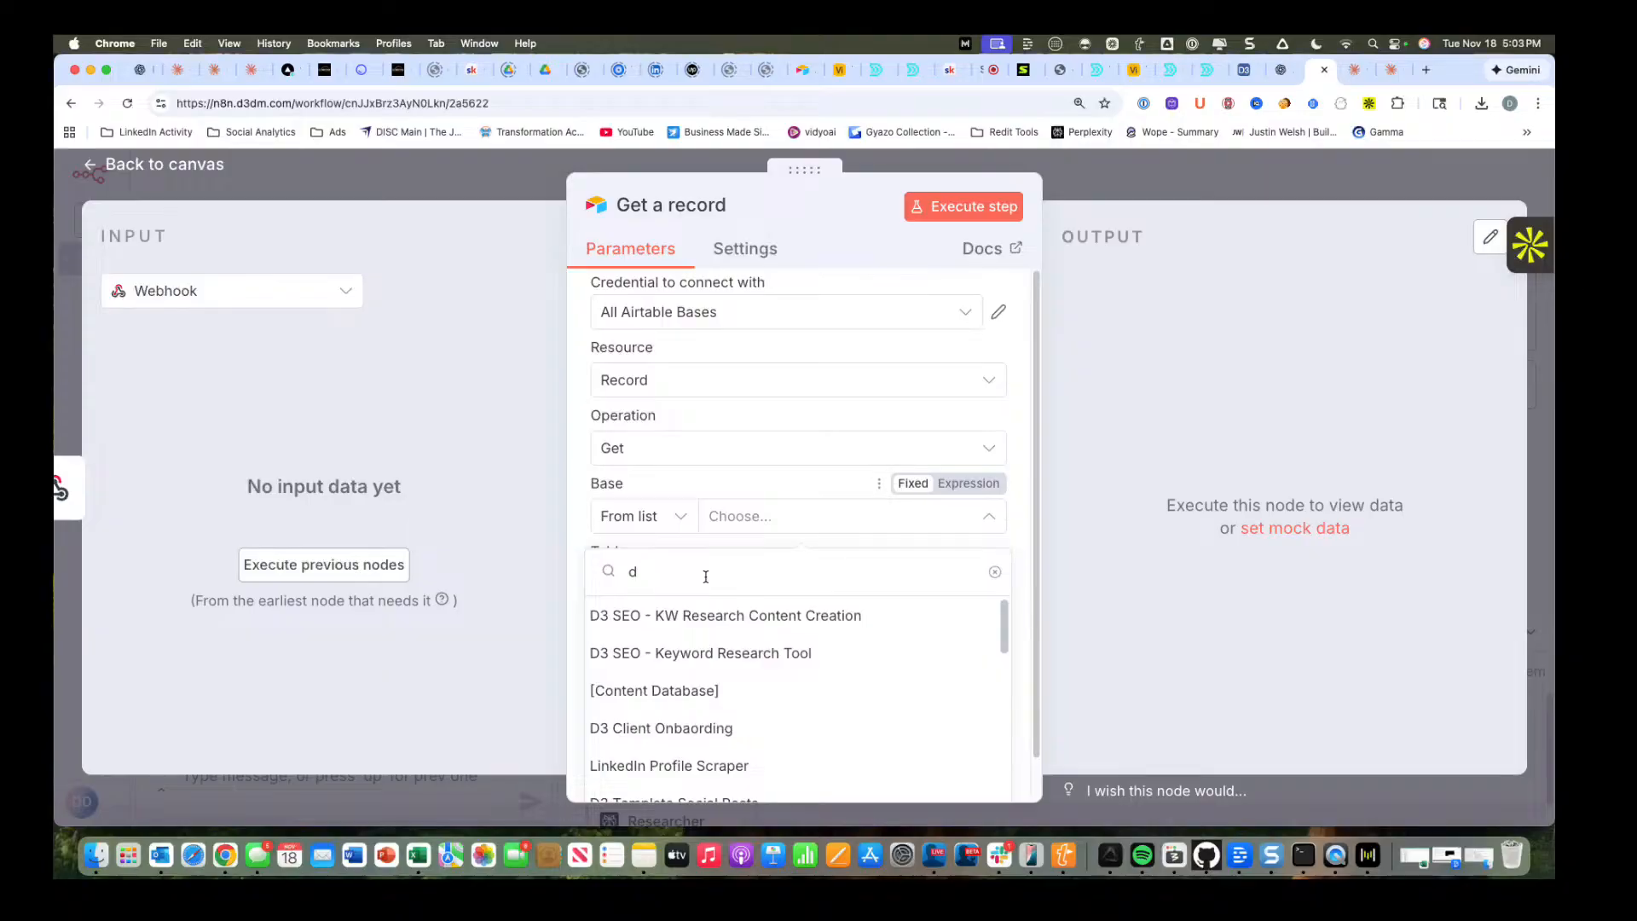
{"action": "type", "text": "3 soc"}
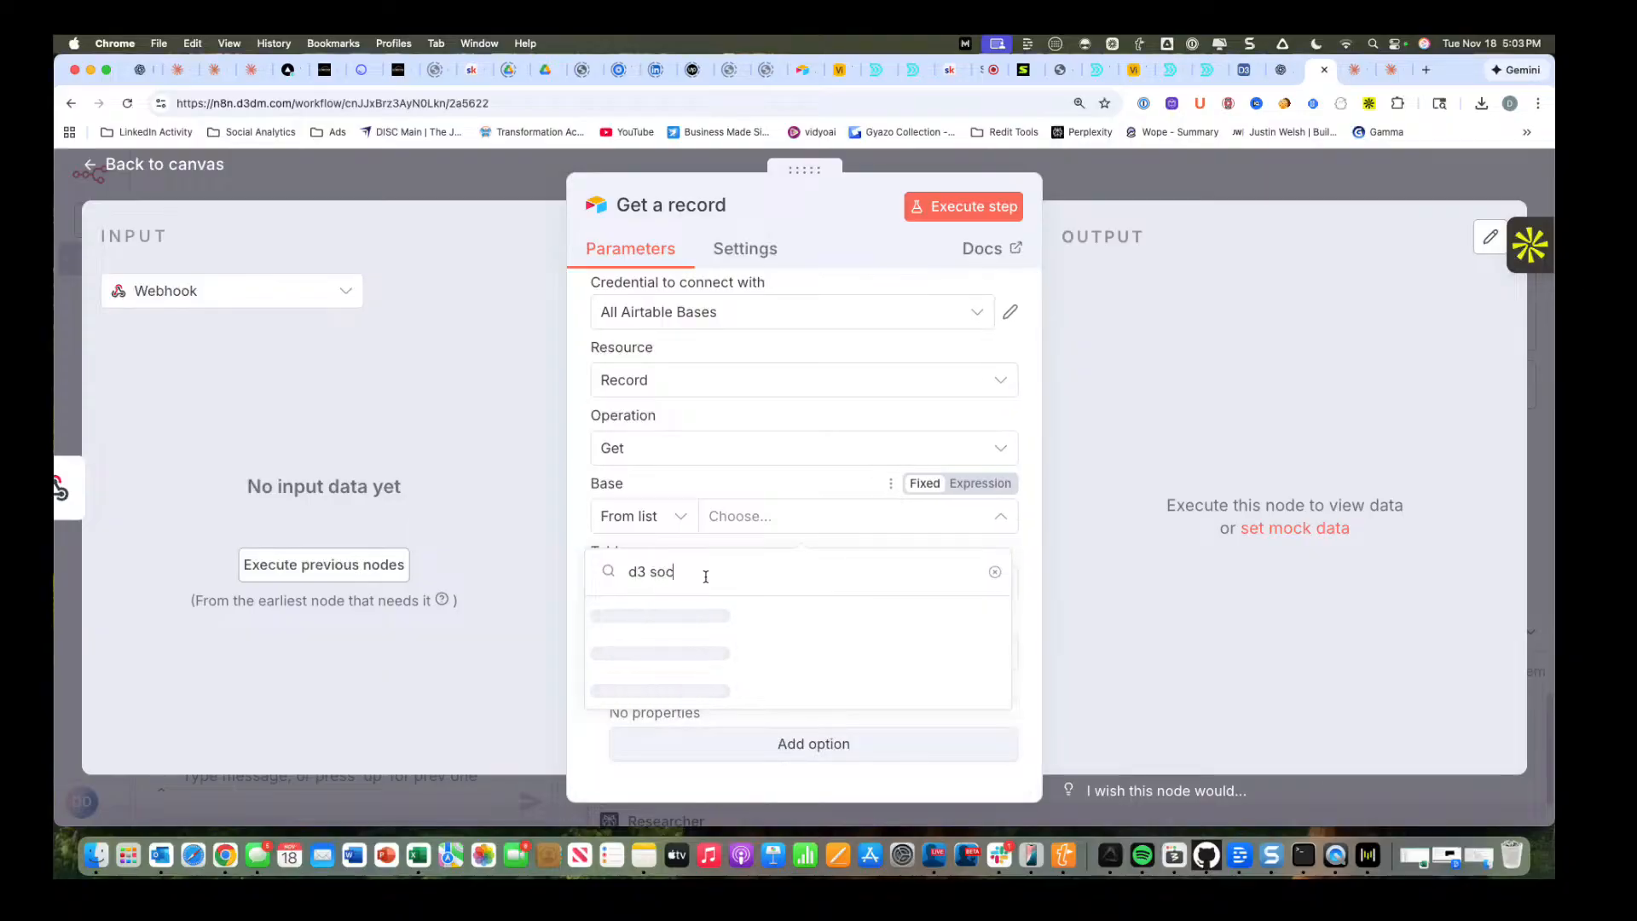
{"action": "type", "text": "ial"}
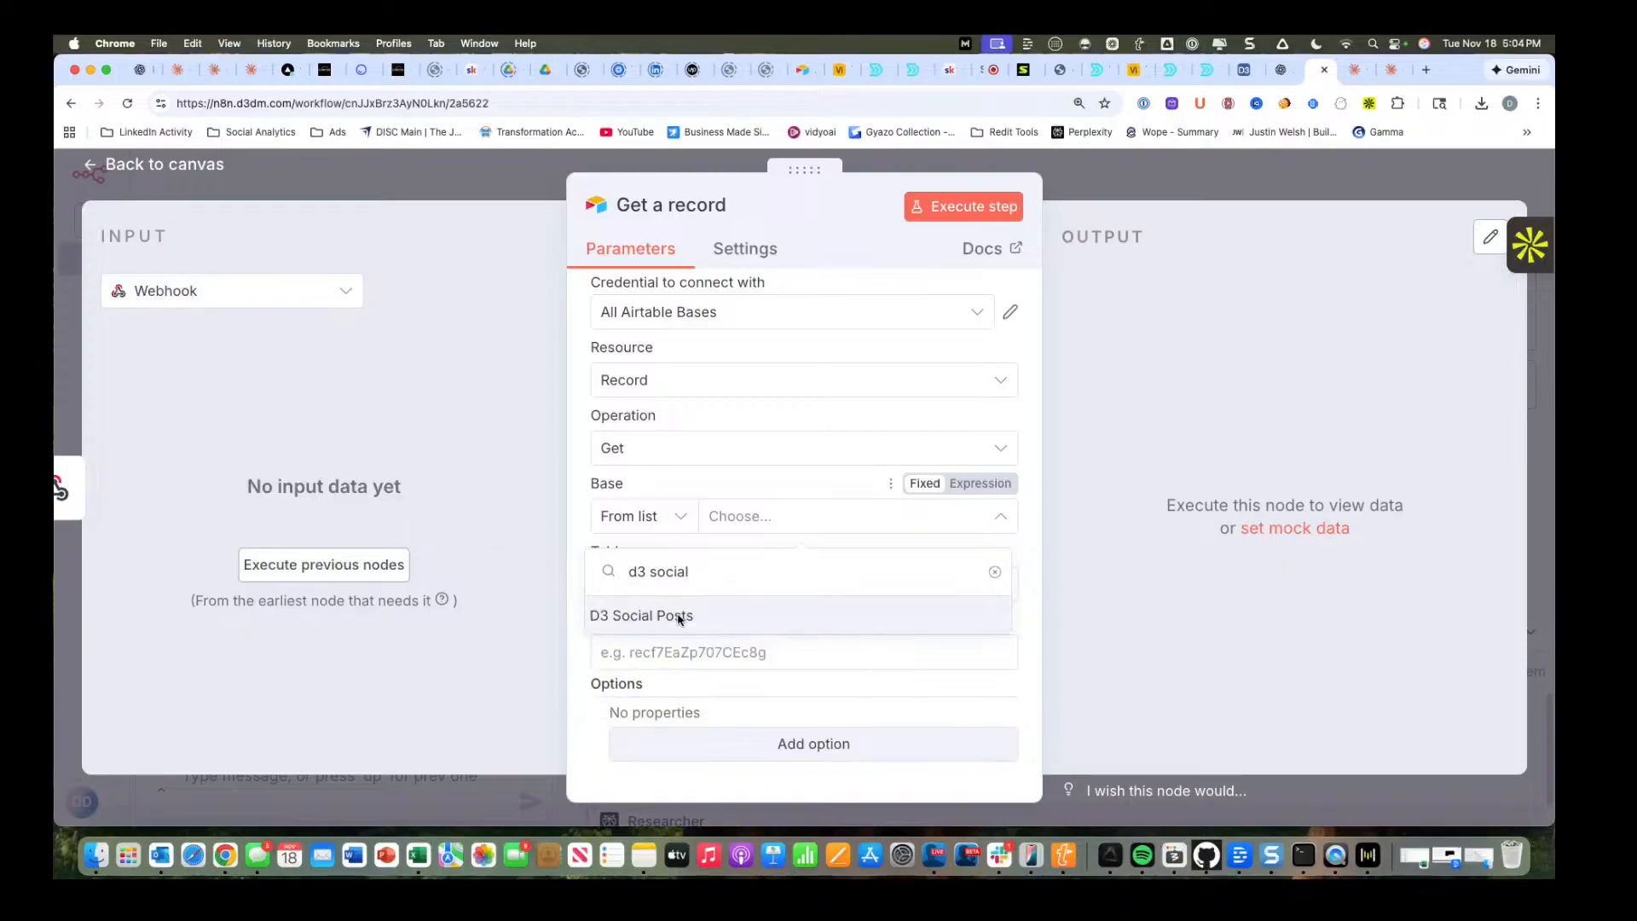
{"action": "left_click", "coordinate": [679, 617]}
{"action": "left_click", "coordinate": [791, 587]}
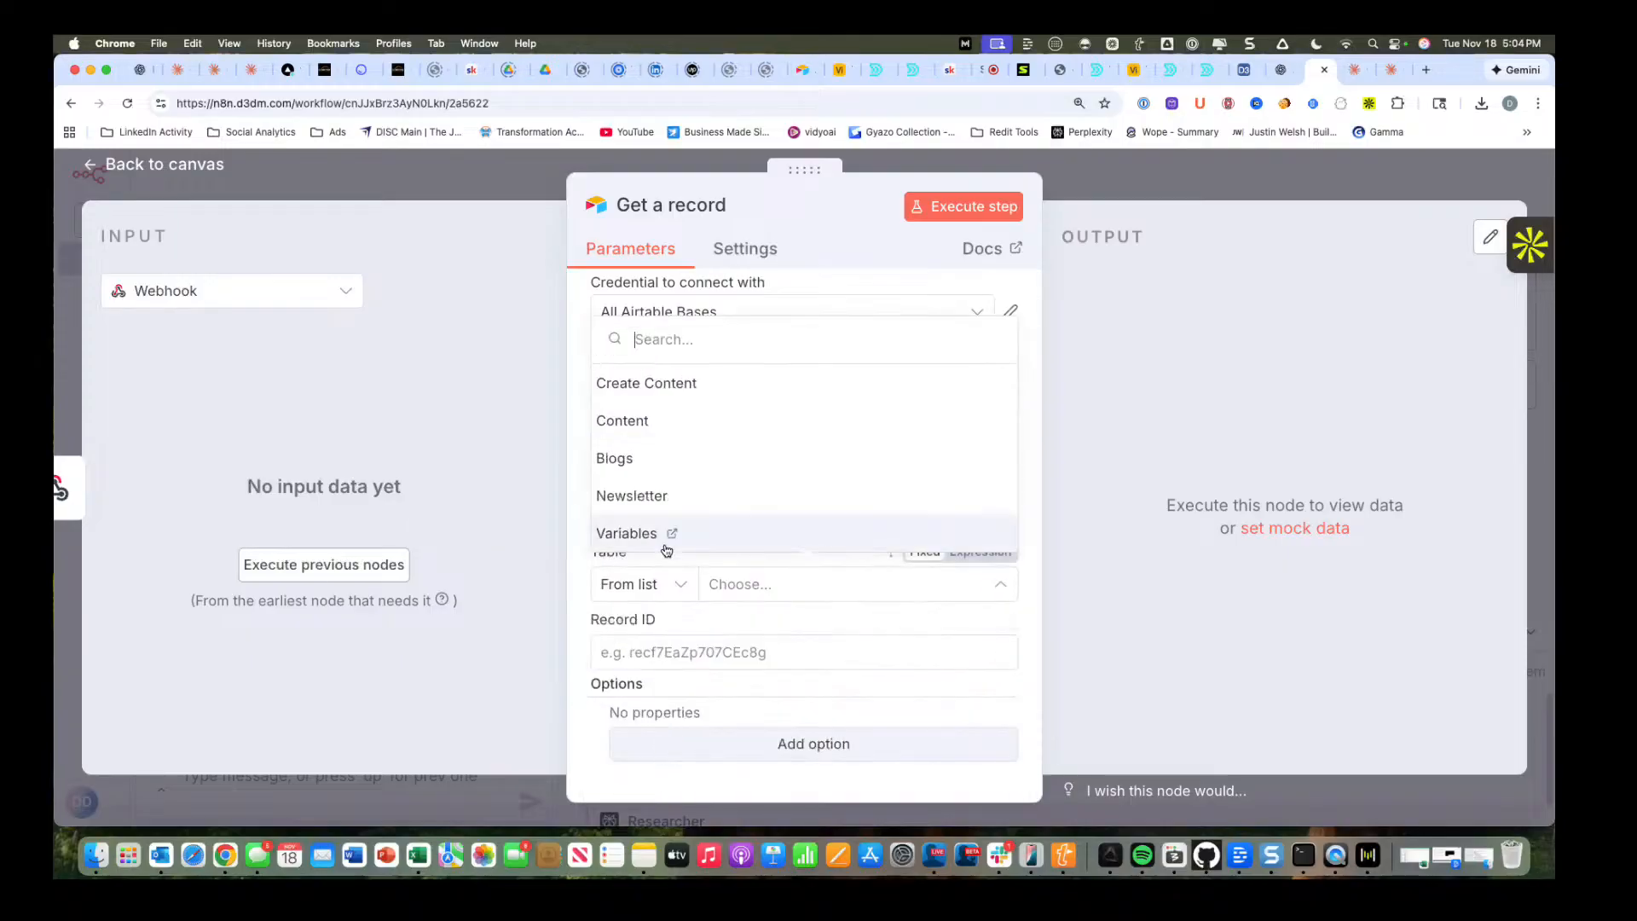
{"action": "left_click", "coordinate": [661, 497]}
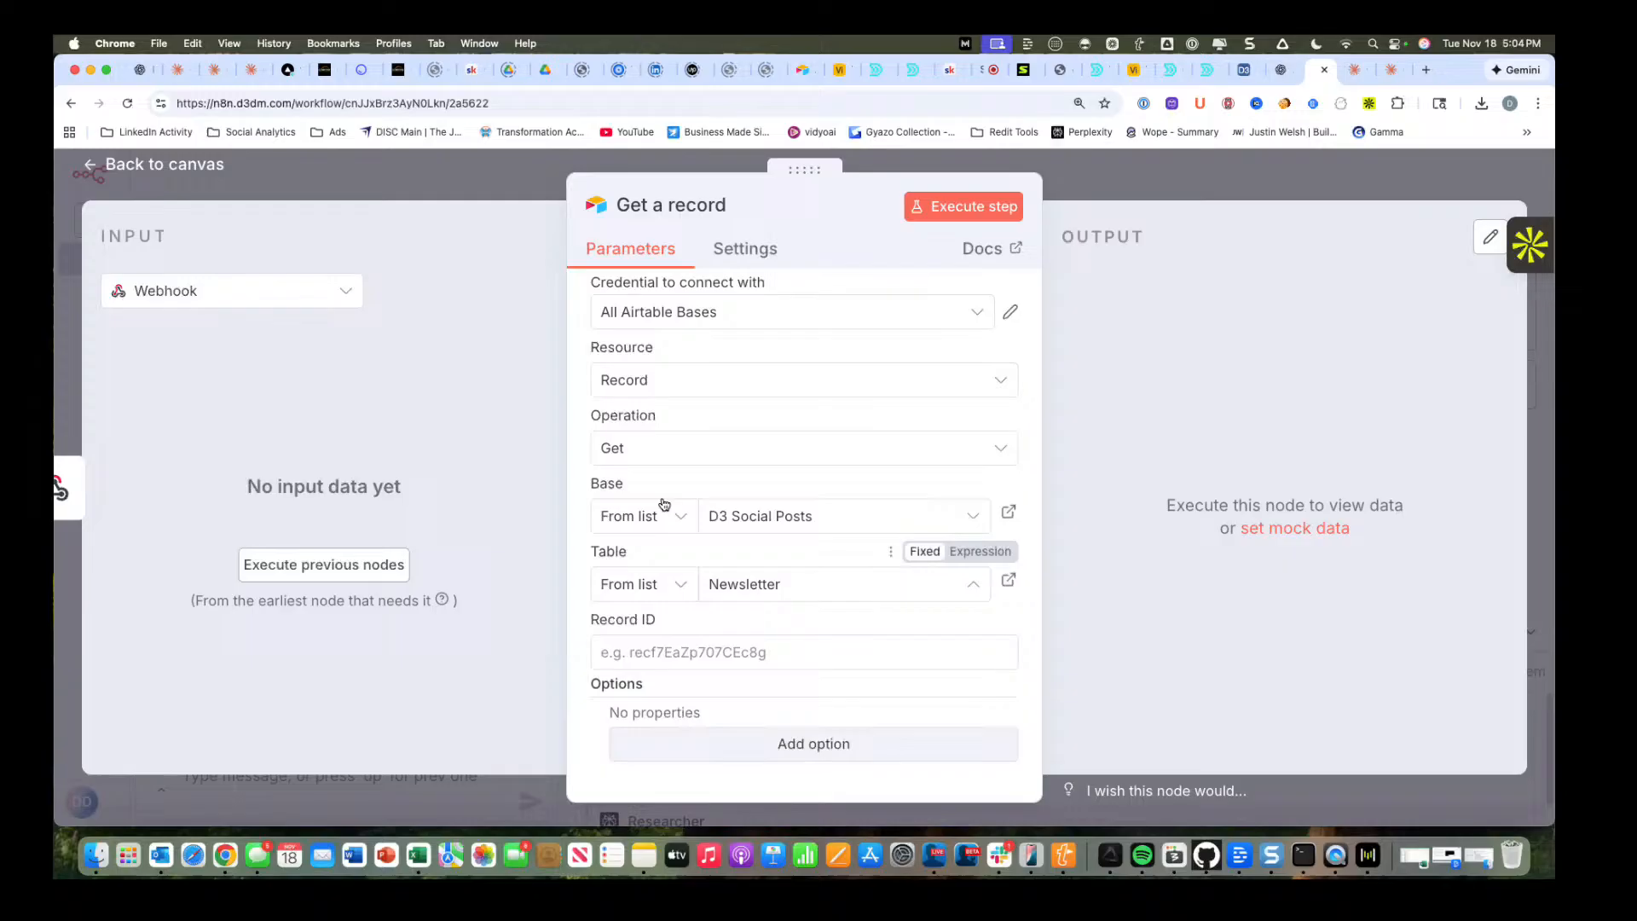
Enter the placeholder "adfad" as the Record ID and execute the workflow from the Webhook trigger.
{"action": "left_click", "coordinate": [685, 654]}
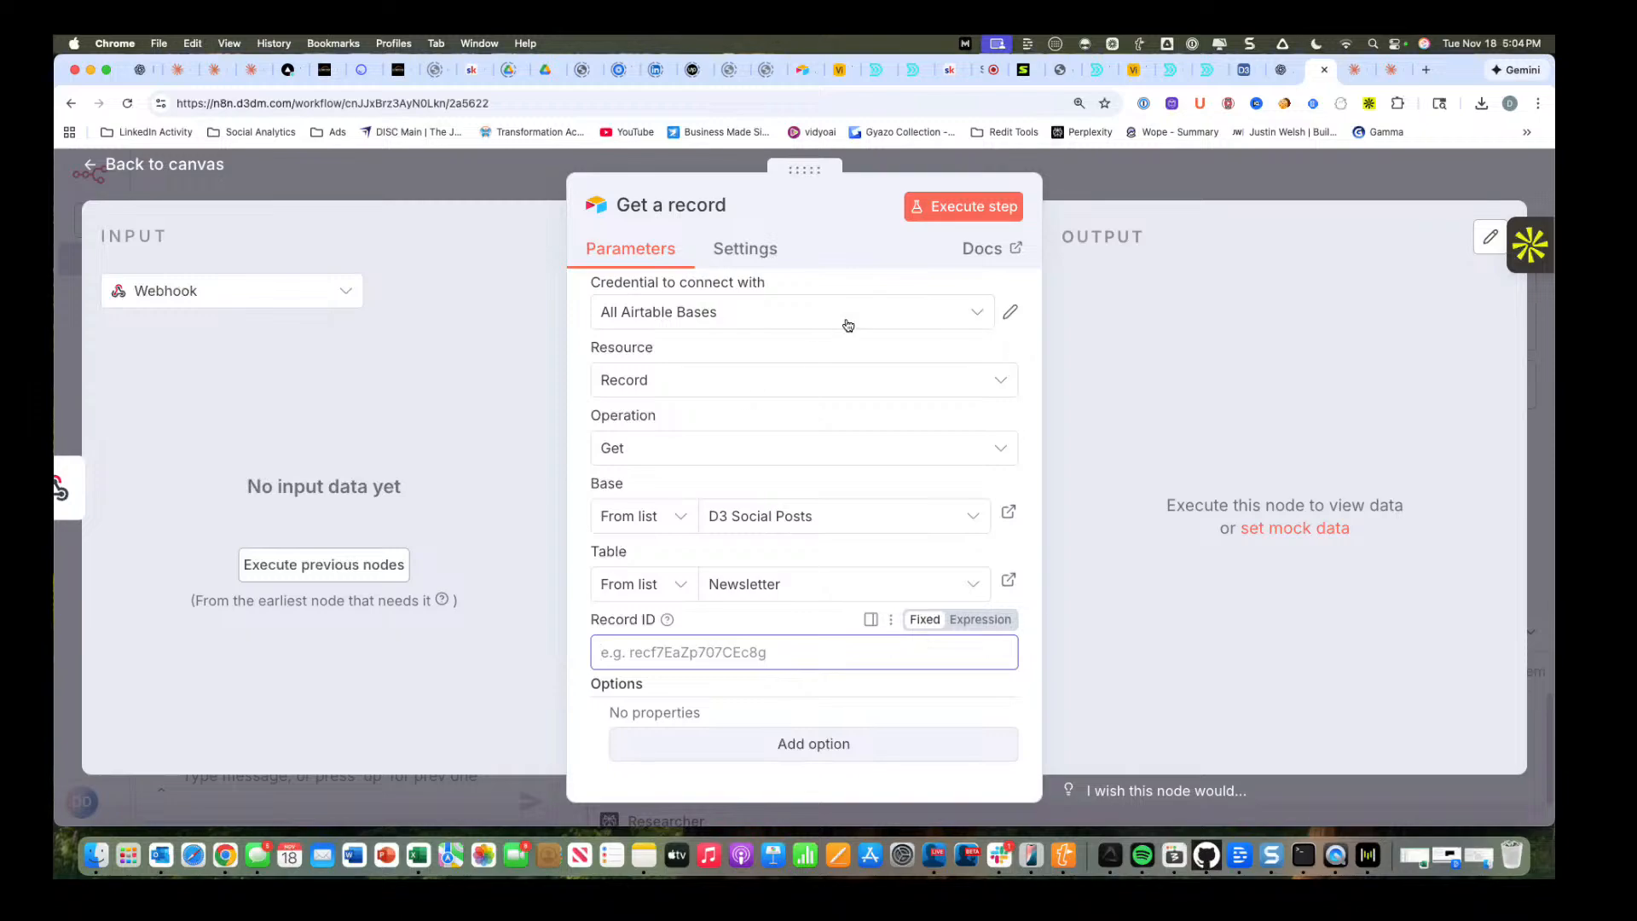
{"action": "type", "text": "adf"}
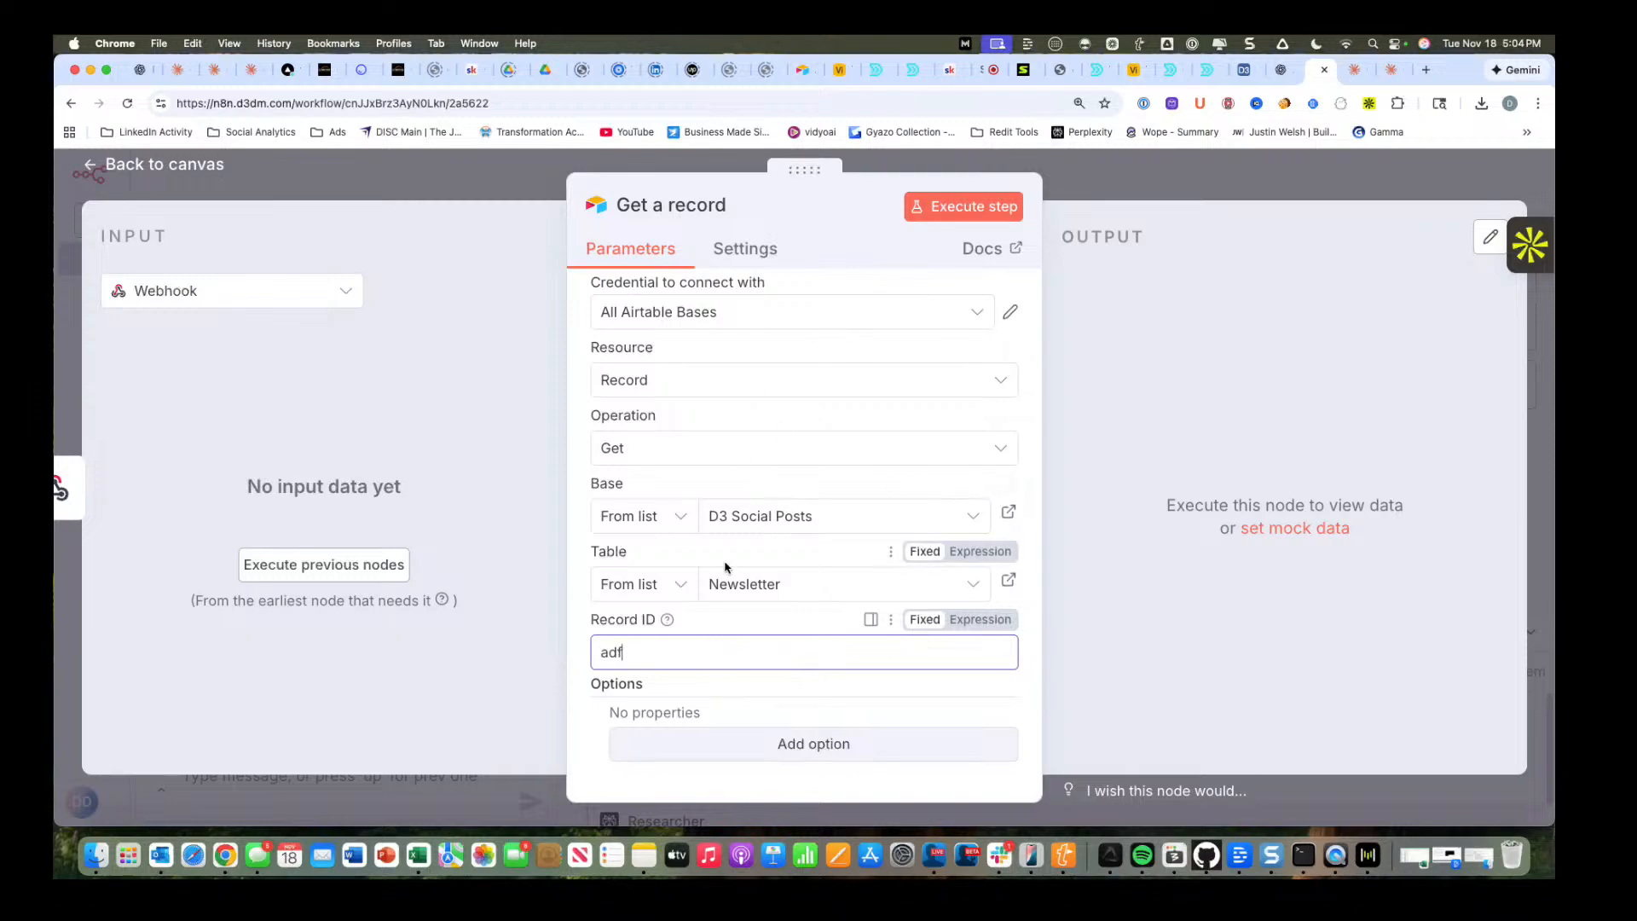
{"action": "type", "text": "ad"}
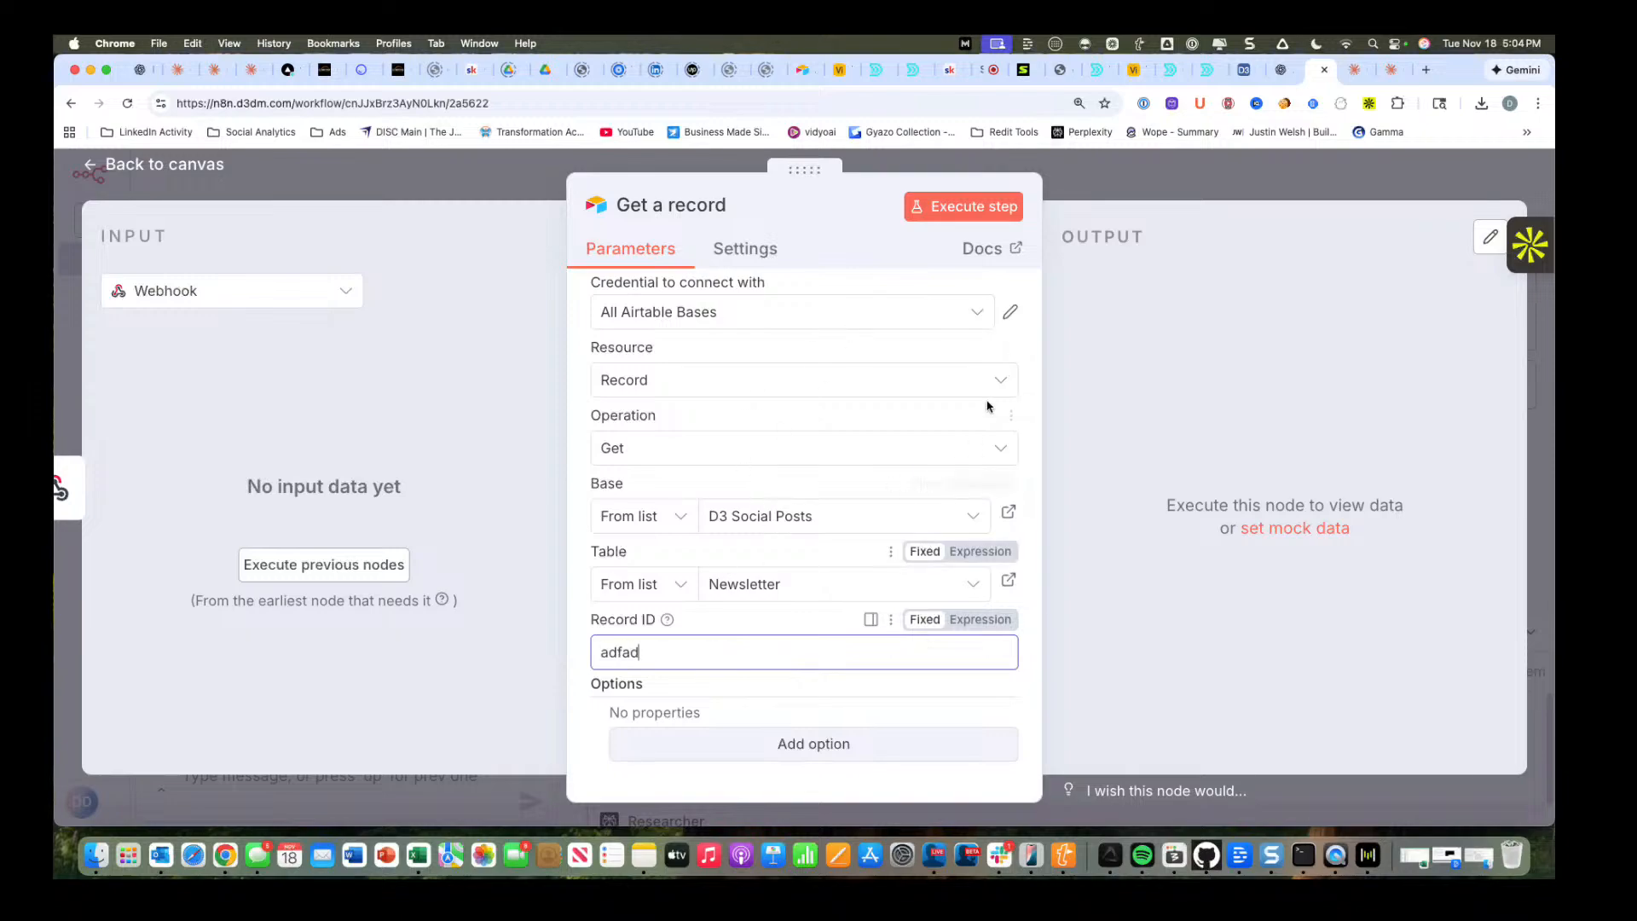
{"action": "left_click", "coordinate": [161, 169]}
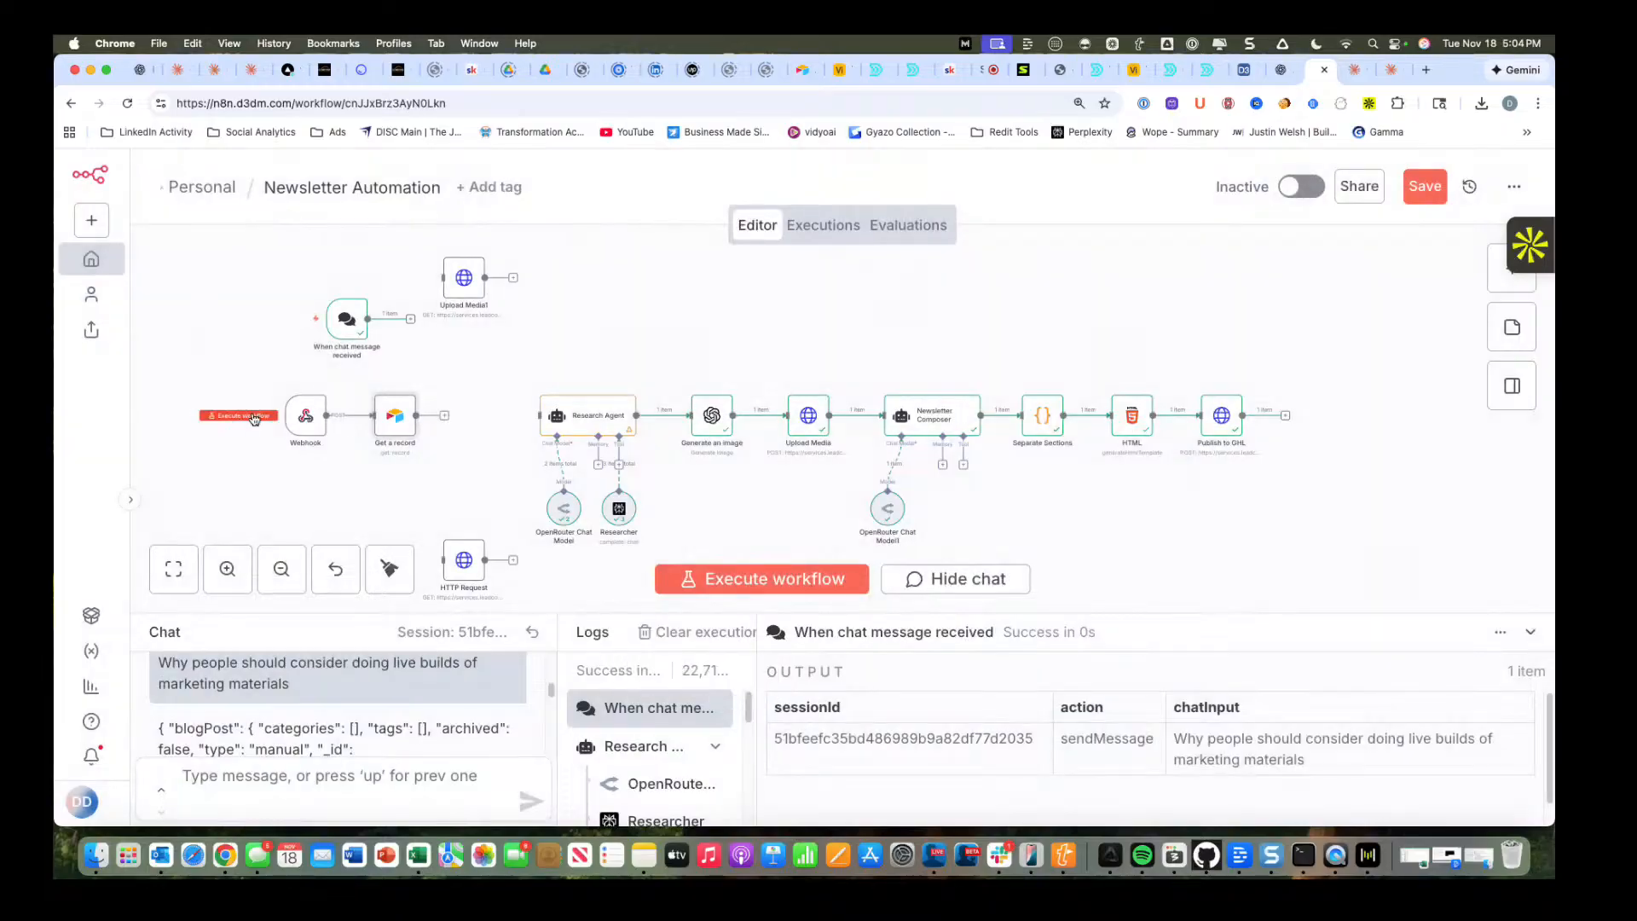
{"action": "left_click", "coordinate": [253, 417]}
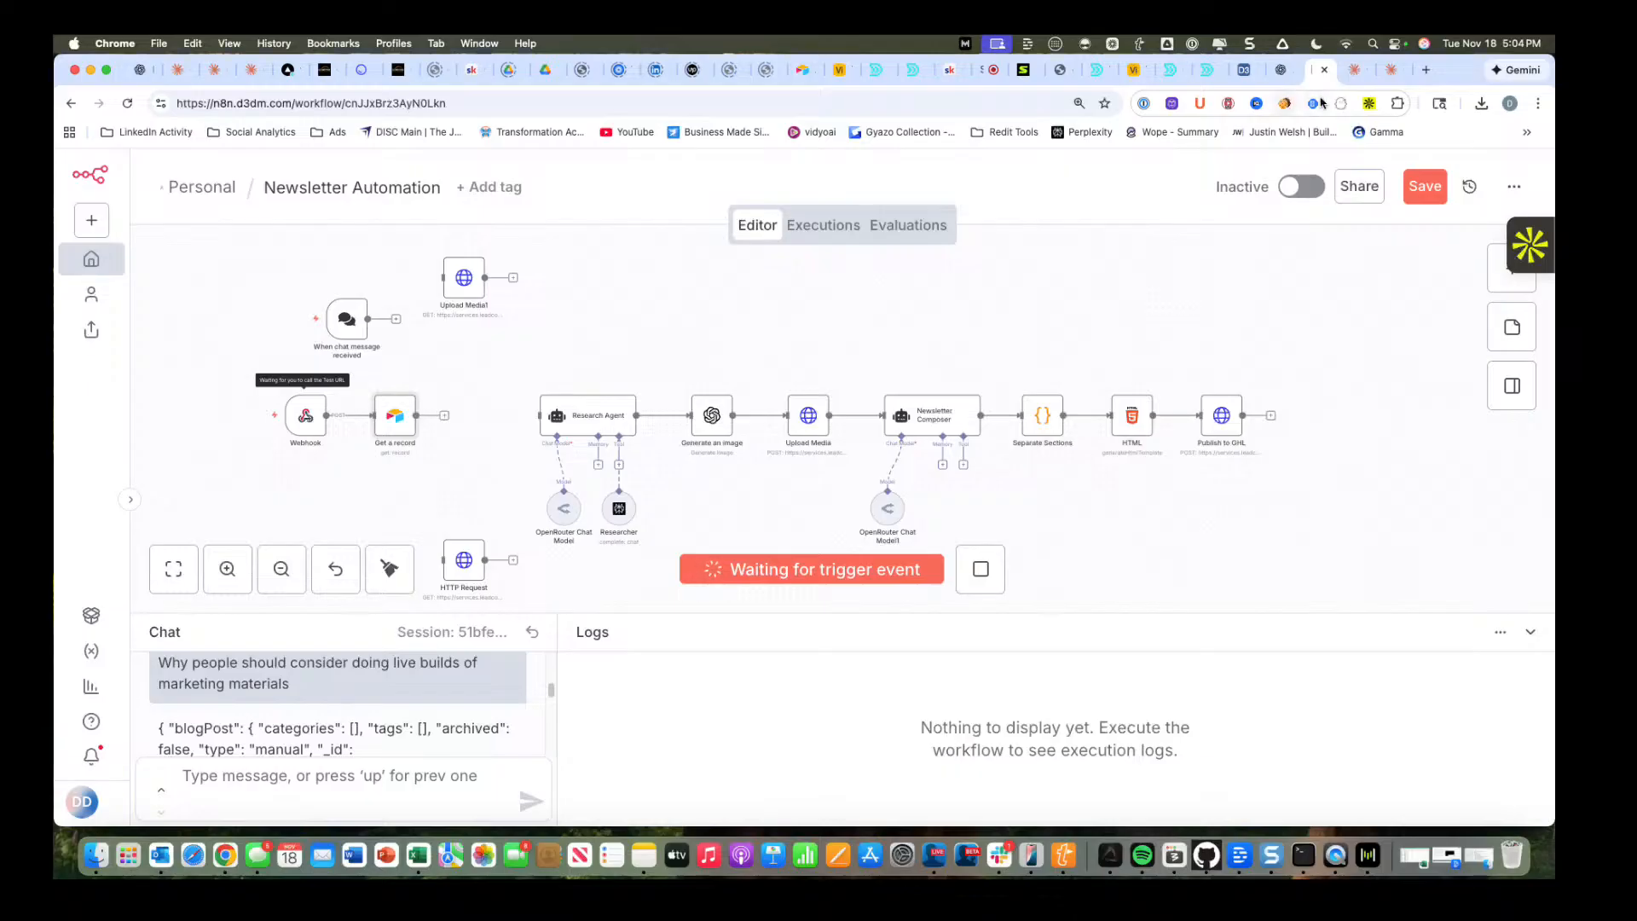
Switch to the D3 Social Posts base in Airtable and open the live page of the New Newsletter form.
{"action": "left_click", "coordinate": [1243, 75]}
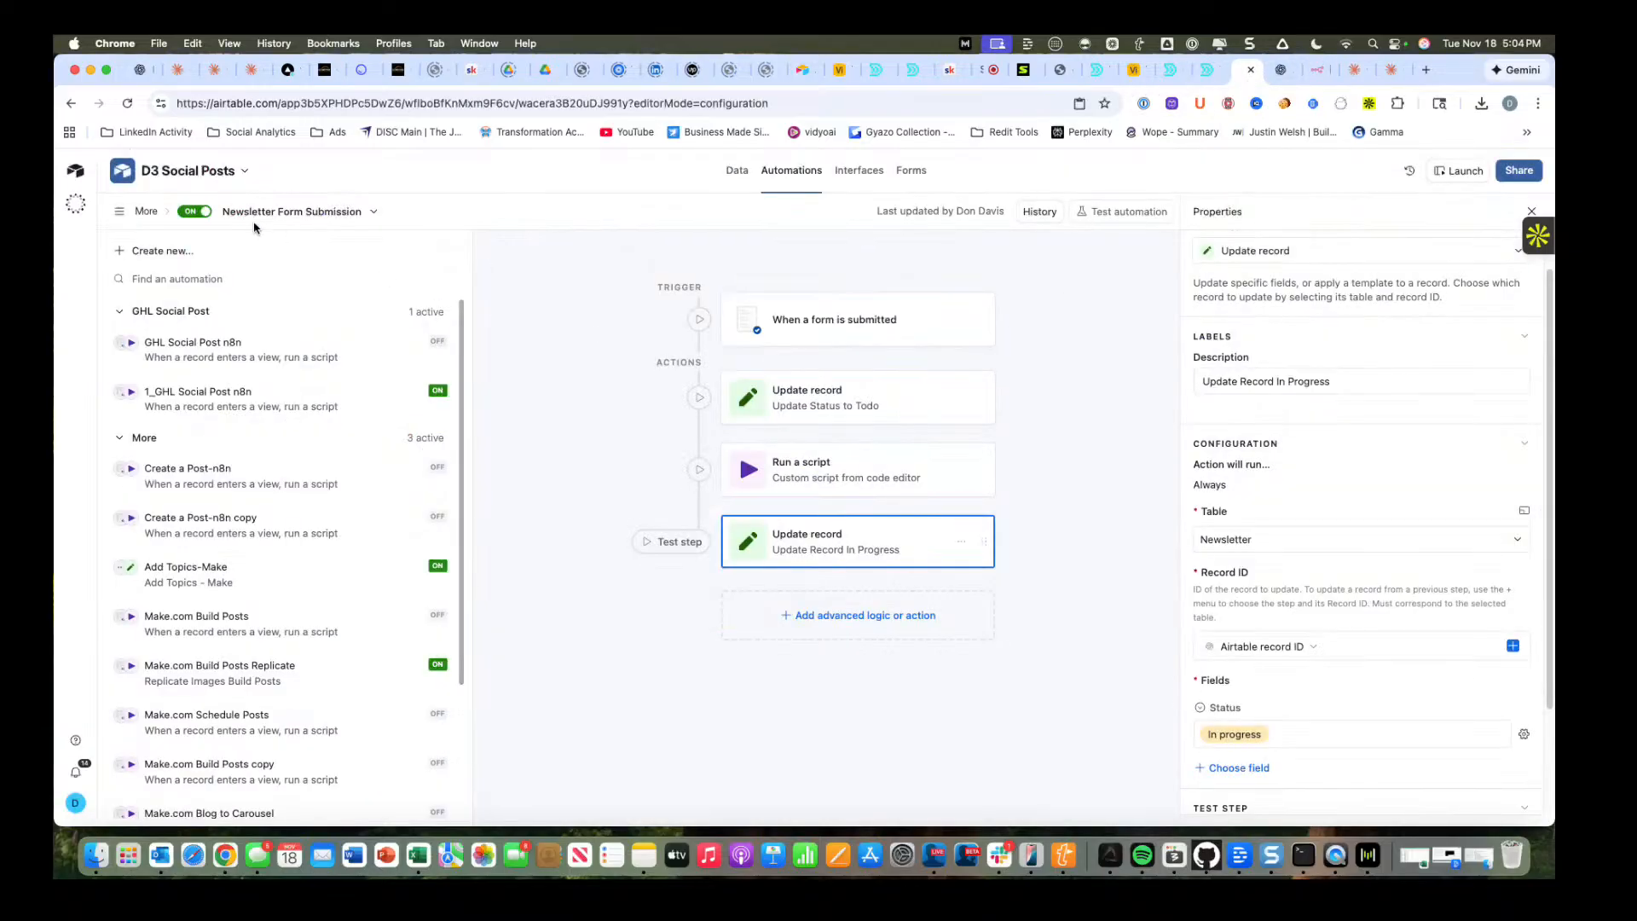
{"action": "left_click", "coordinate": [912, 170]}
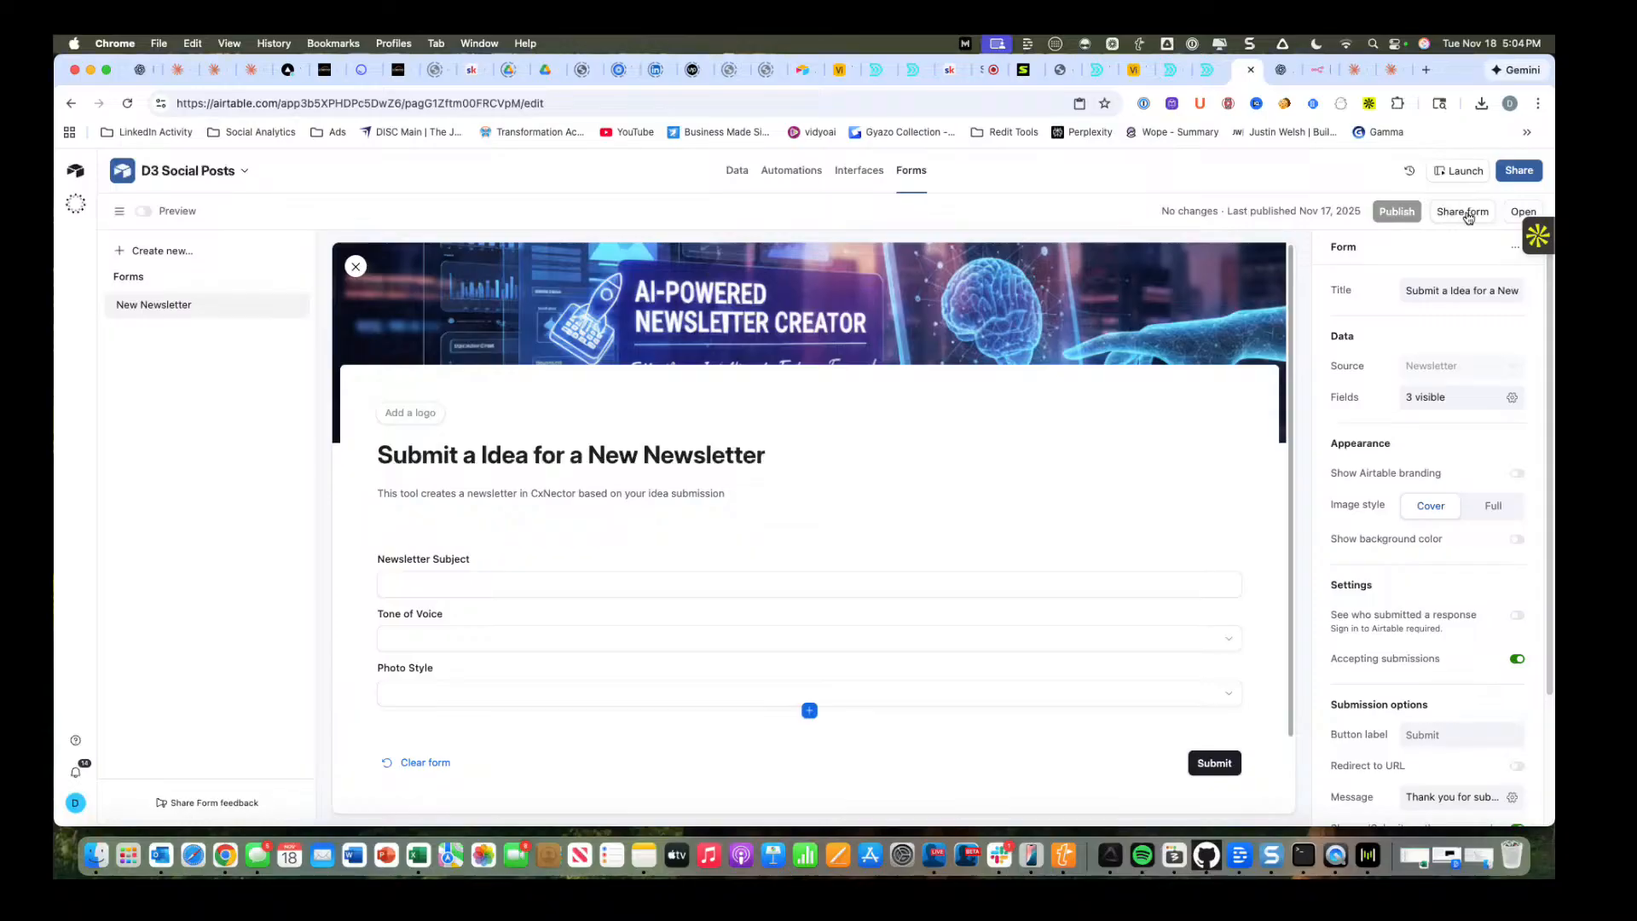
{"action": "left_click", "coordinate": [1510, 213]}
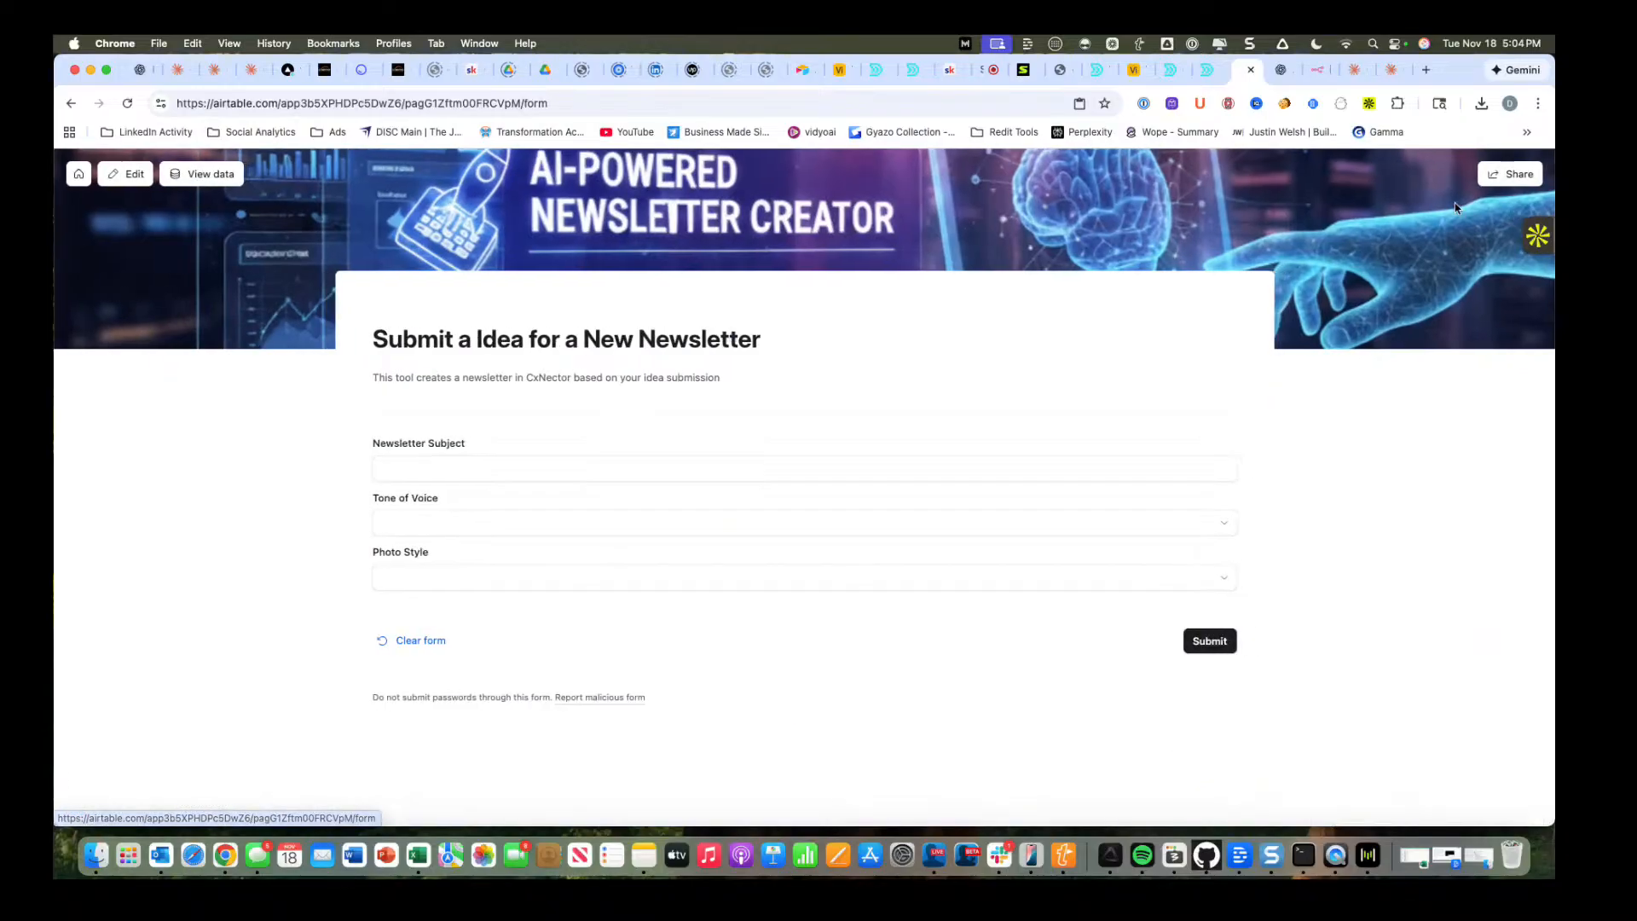
Enter "Ways to improve marketing through AI and Automation" as the Newsletter Subject.
{"action": "left_click", "coordinate": [447, 474]}
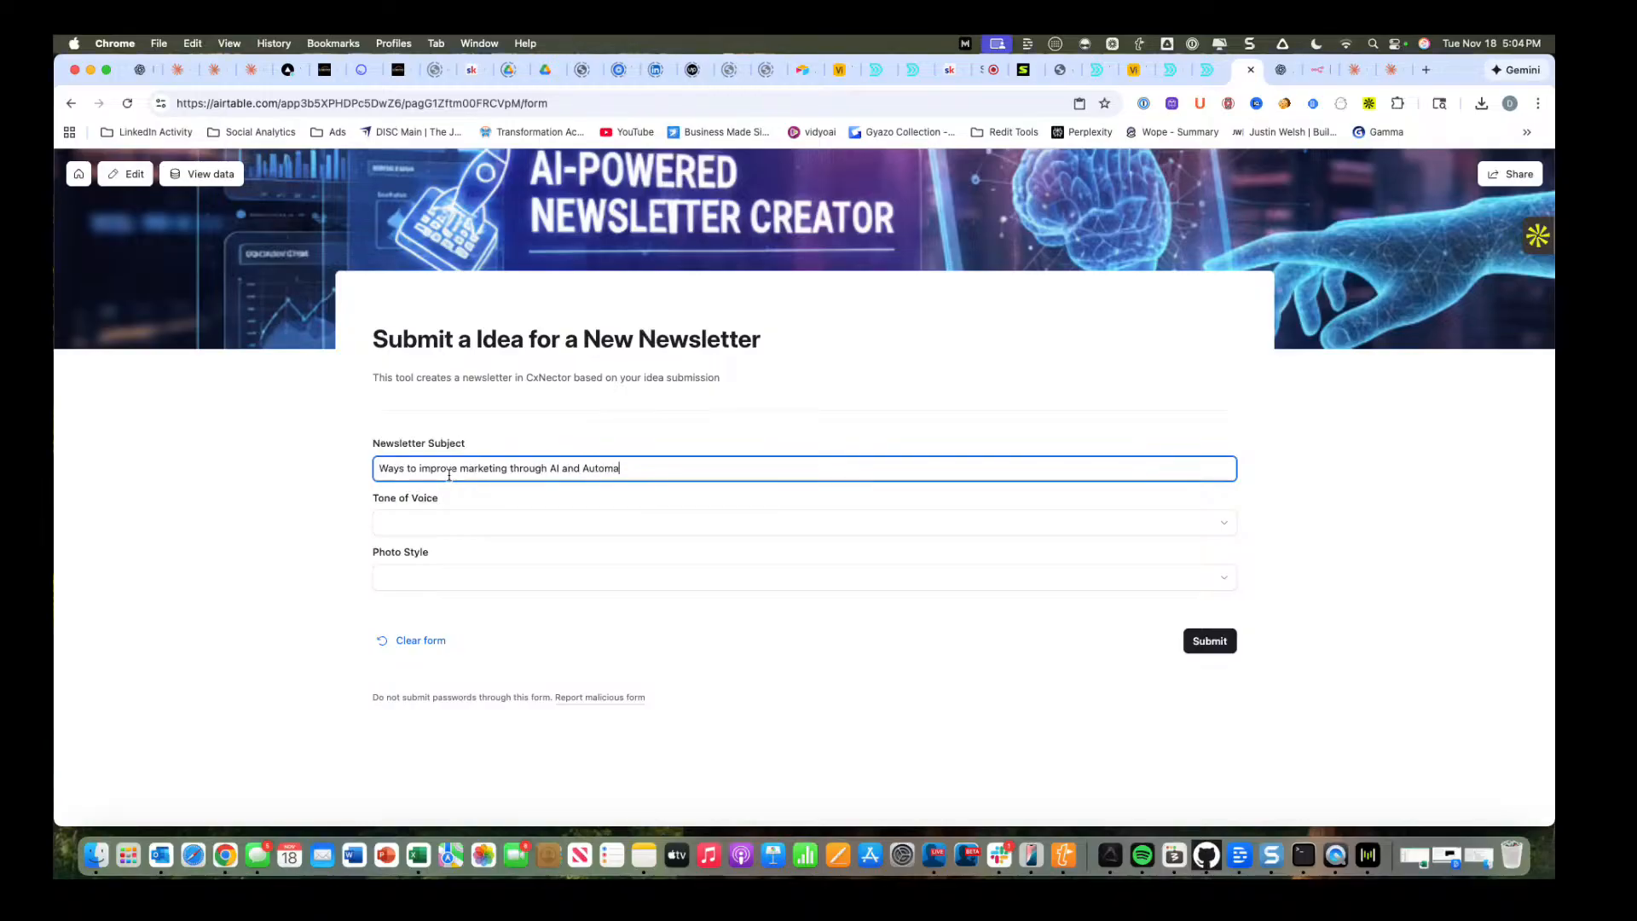
{"action": "type", "text": "tion"}
{"action": "key", "text": "Tab"}
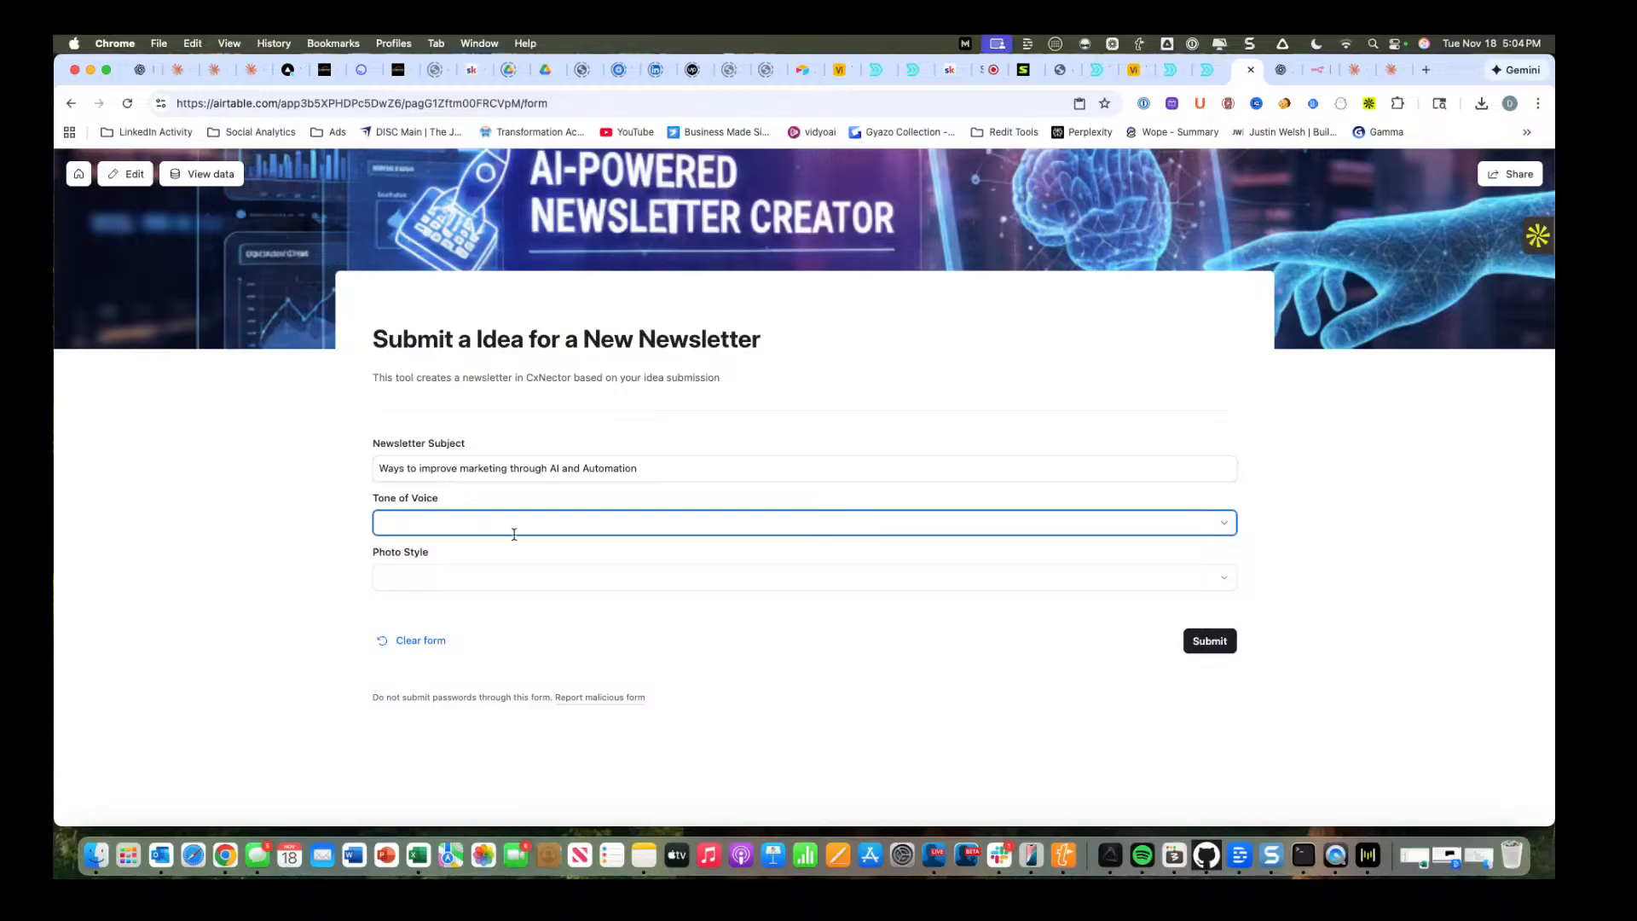
Choose the Authoritative & Data-Driven tone of voice and the Photo-Realistic photo style, and submit the form.
{"action": "left_click", "coordinate": [679, 526]}
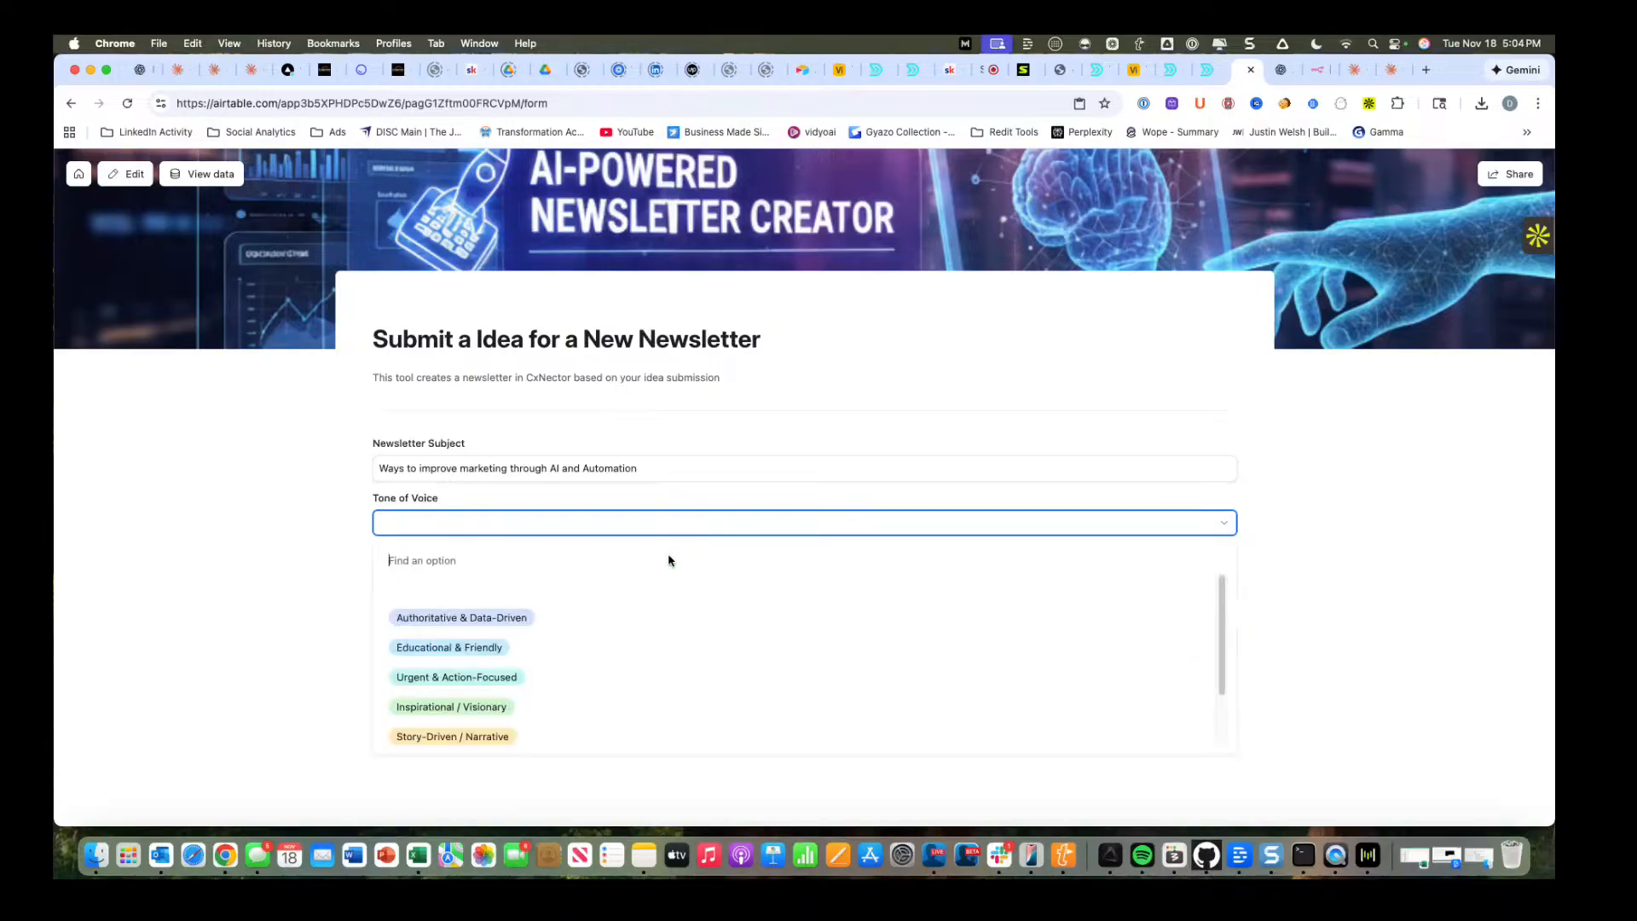
{"action": "left_click", "coordinate": [636, 632]}
{"action": "left_click", "coordinate": [607, 578]}
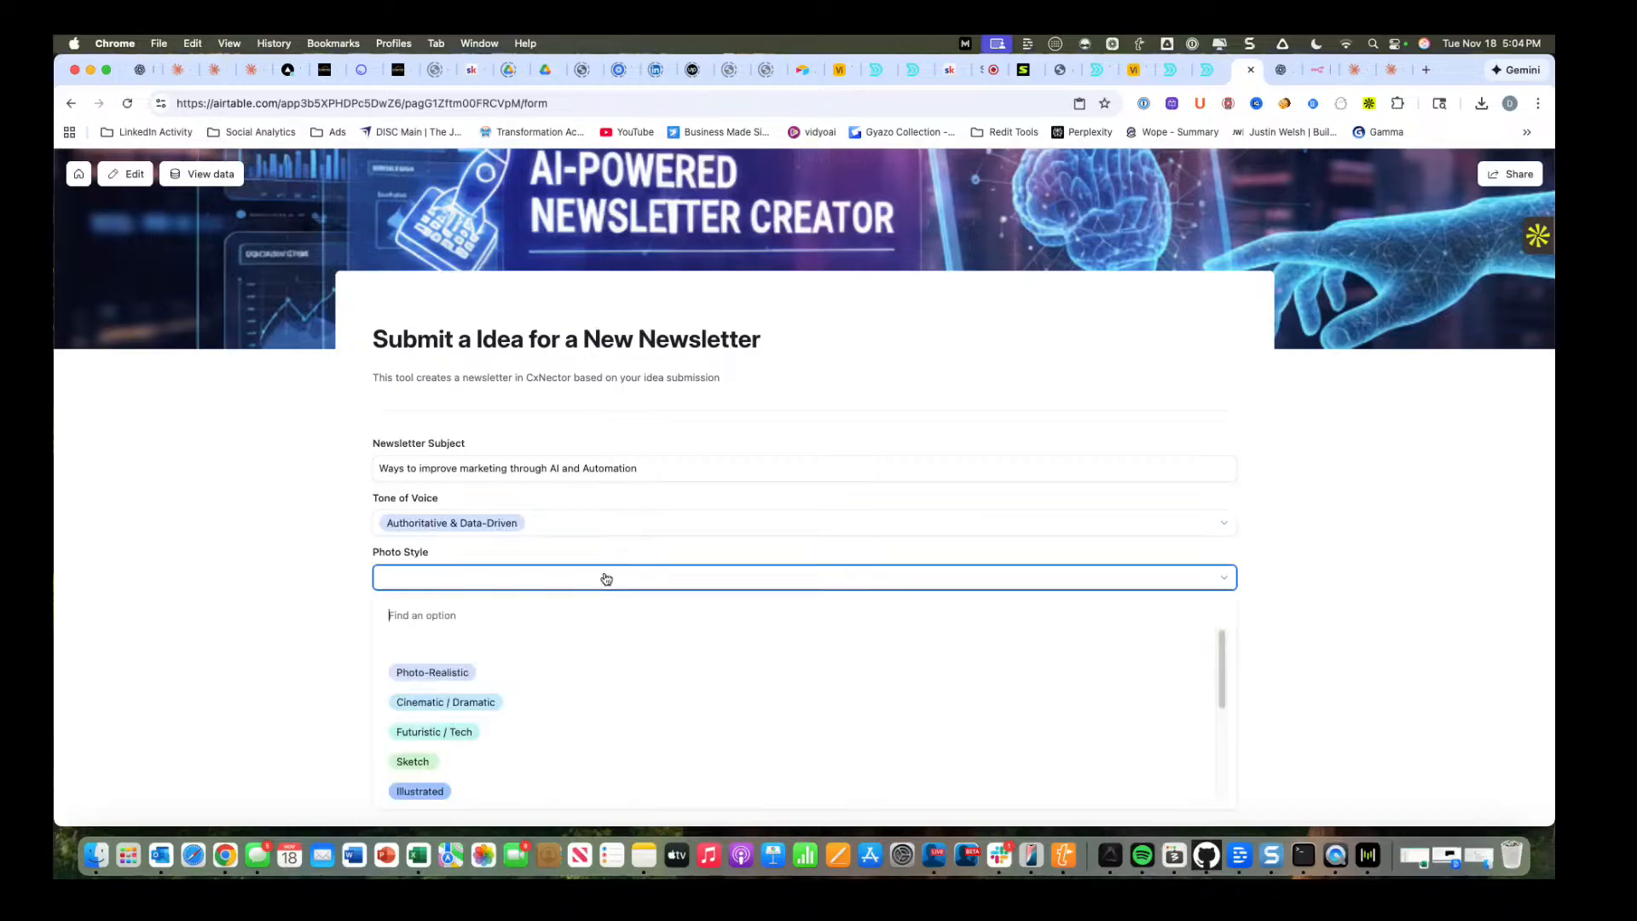
{"action": "left_click", "coordinate": [483, 677]}
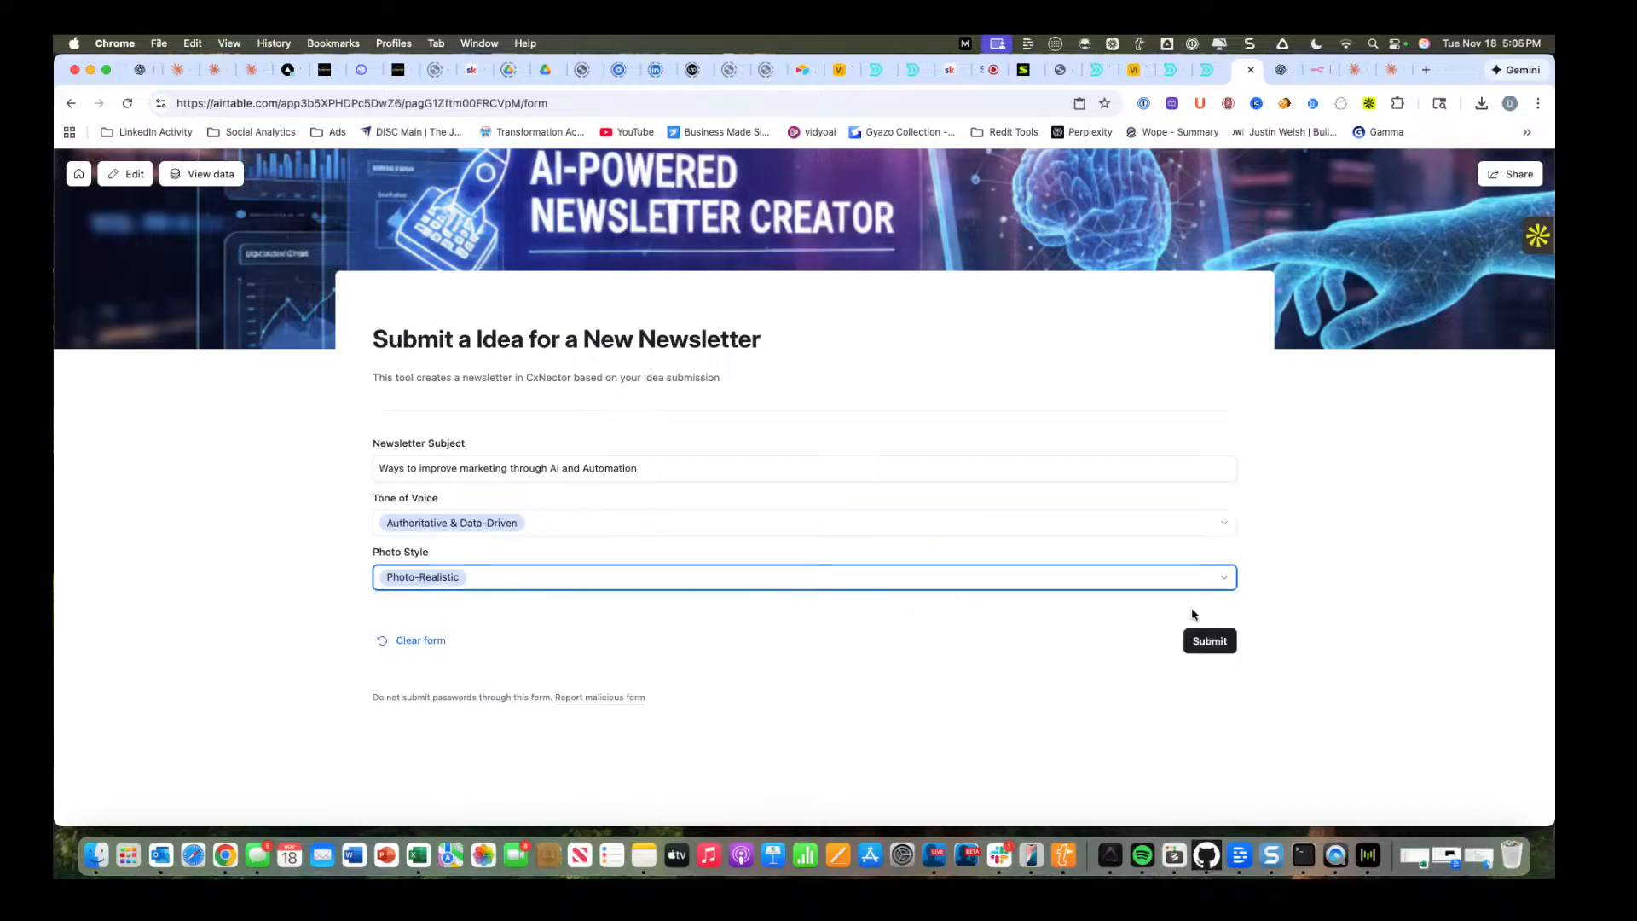
{"action": "left_click", "coordinate": [1219, 647]}
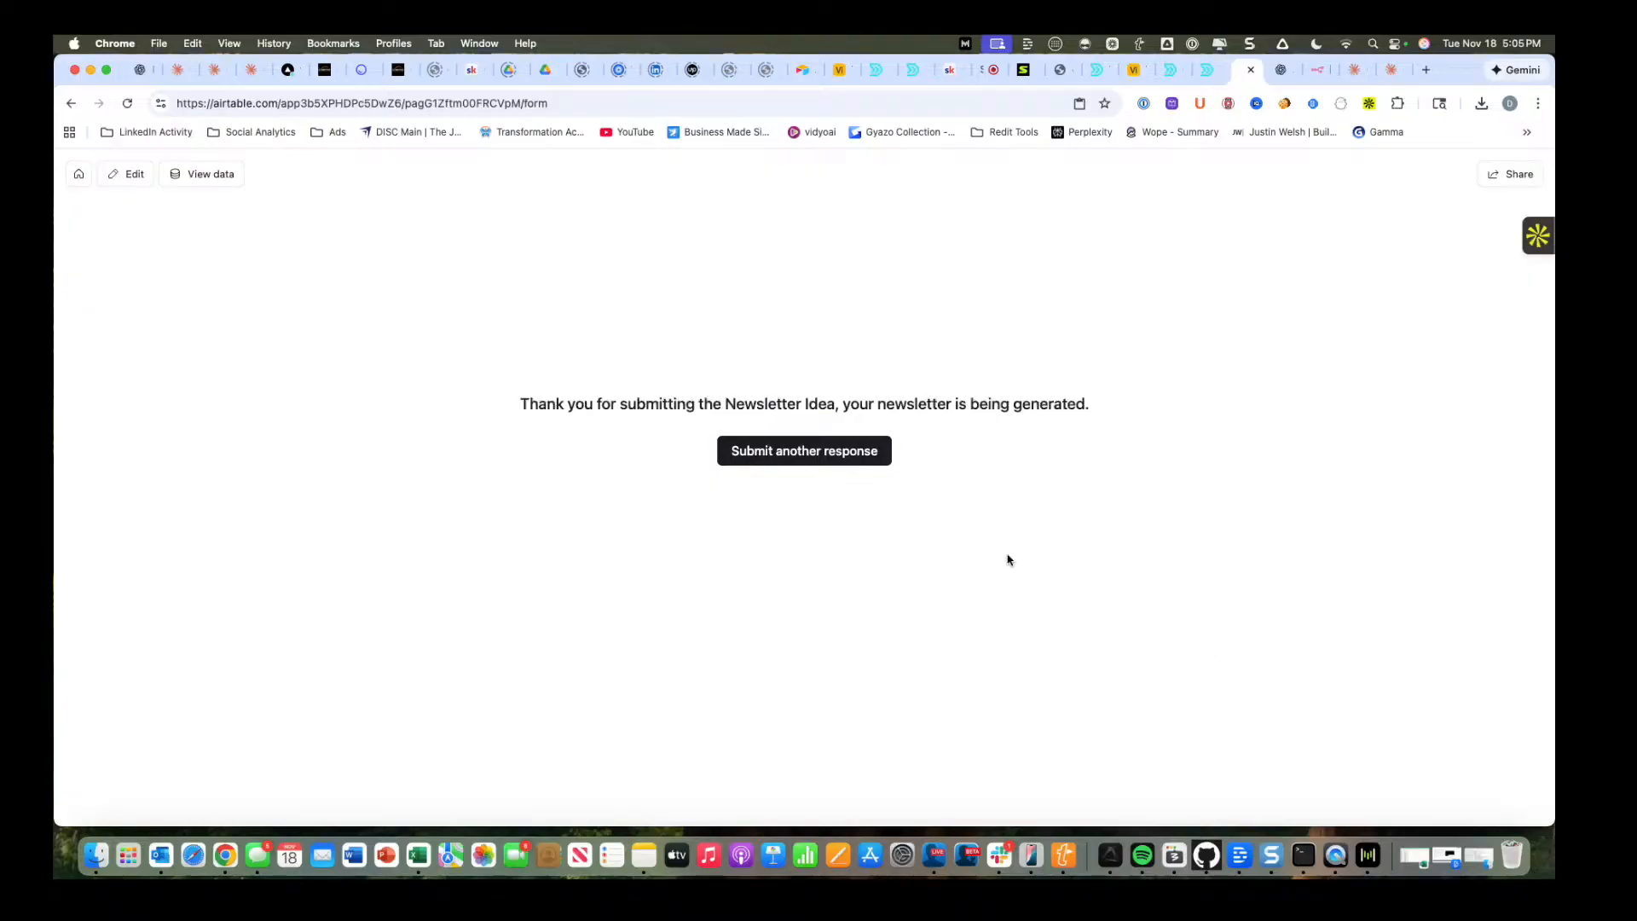
Switch to the n8n Newsletter Automation, save the workflow and return to the Airtable form page.
{"action": "left_click", "coordinate": [1317, 70]}
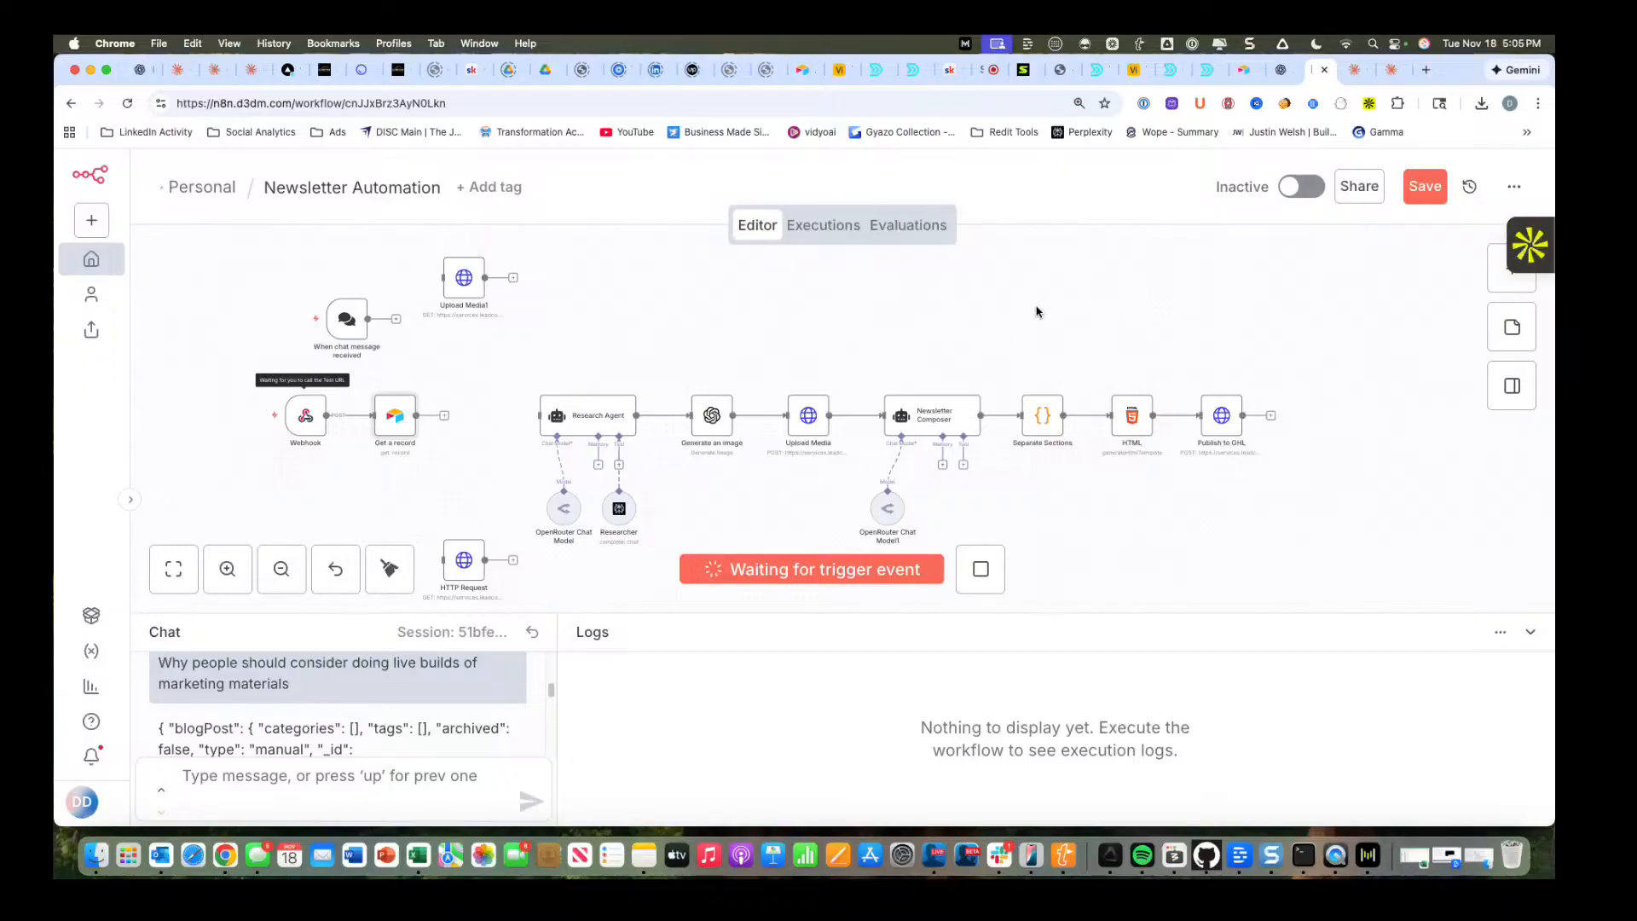
{"action": "left_click", "coordinate": [1442, 201]}
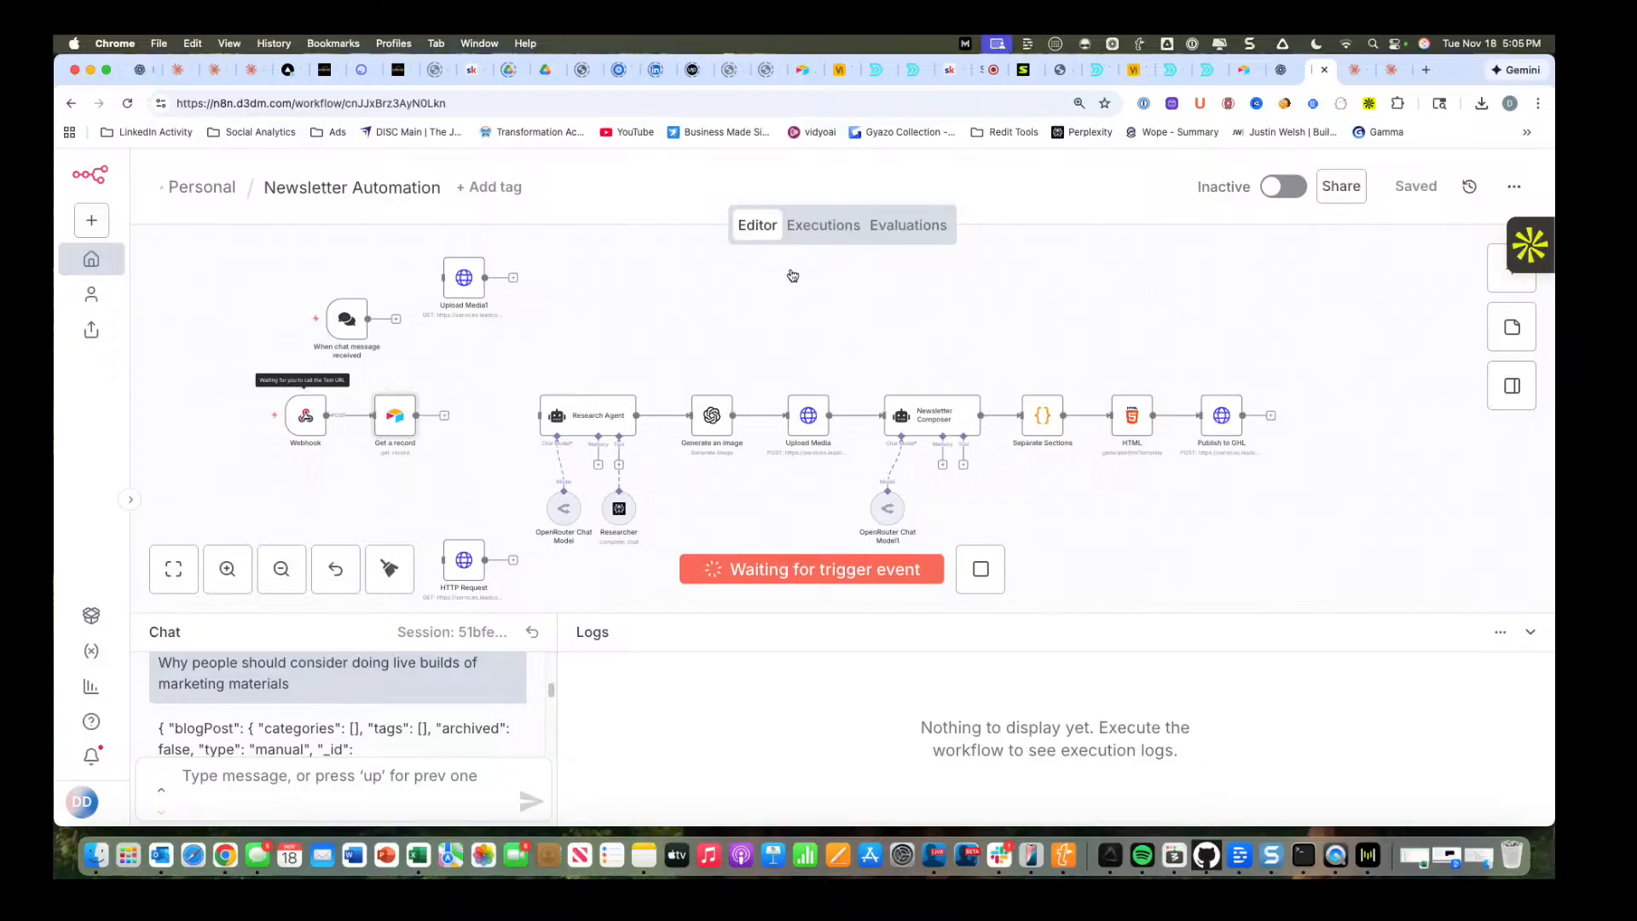
{"action": "left_click", "coordinate": [1237, 81]}
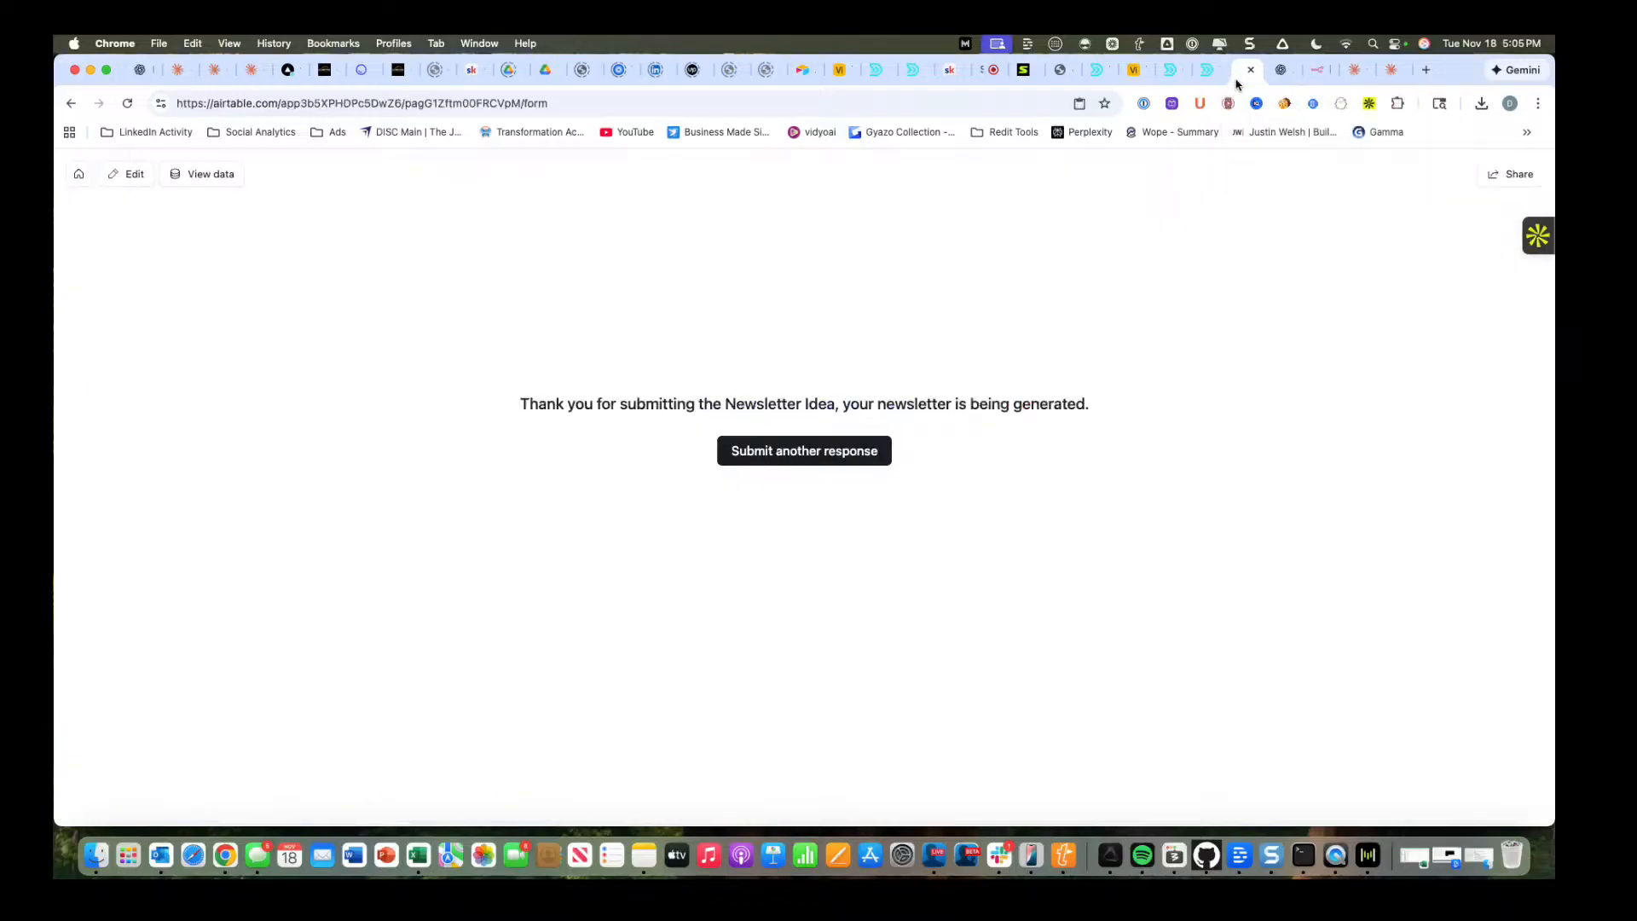
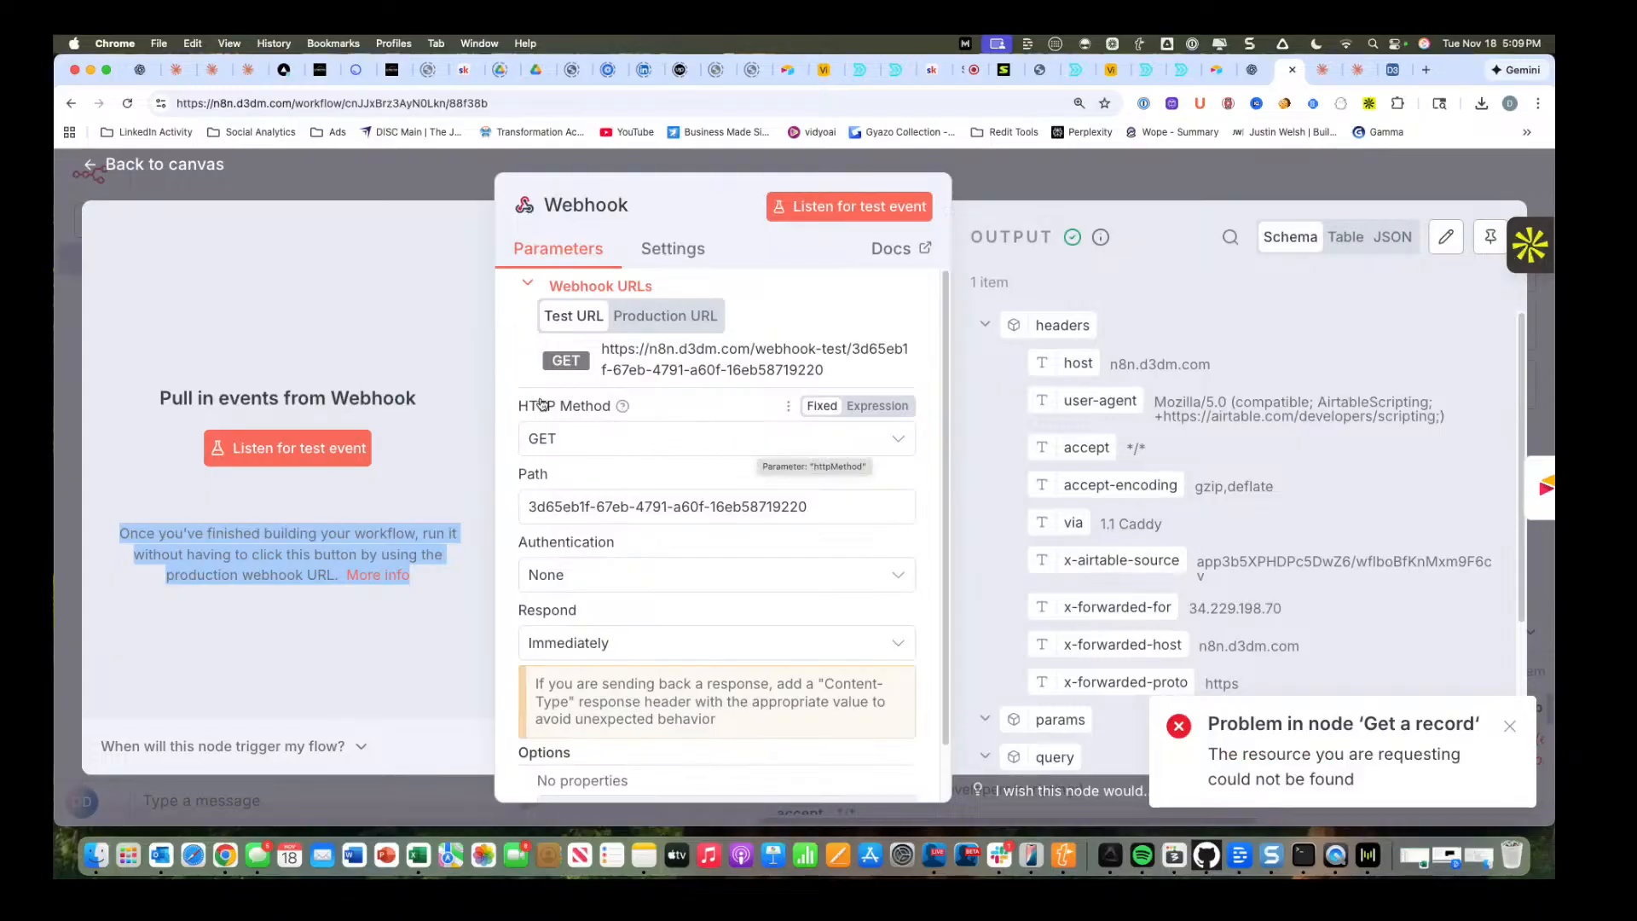
In the Get a record node, replace the Record ID with the webhook's recordId, {{ $json.query.recordId }}, and return to the canvas.
{"action": "left_click", "coordinate": [150, 158]}
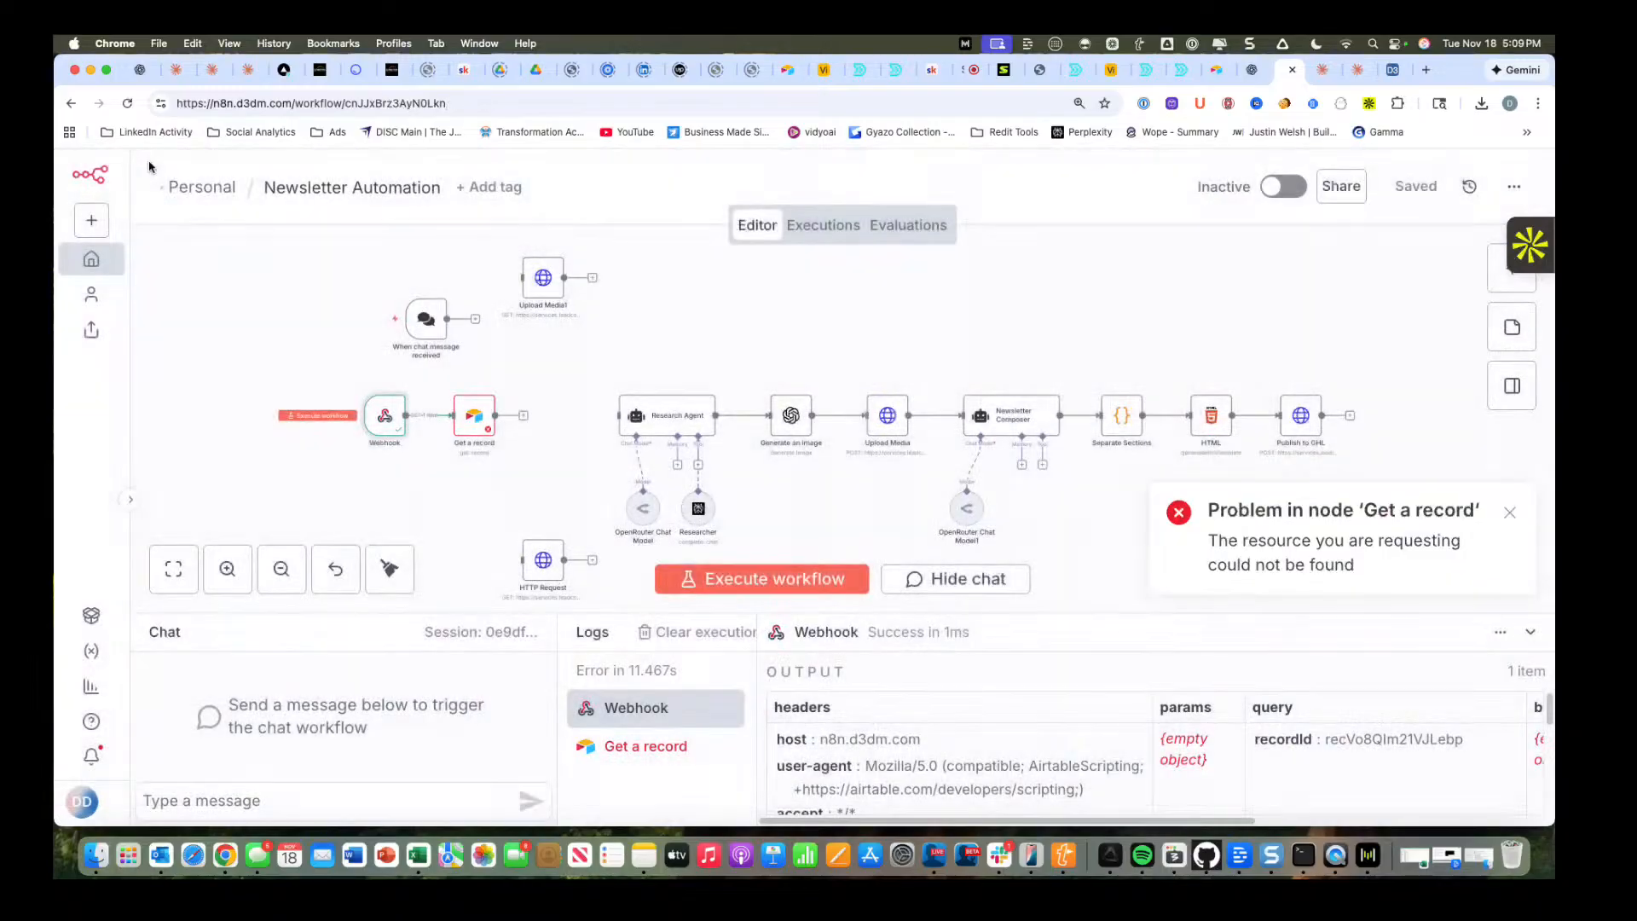
{"action": "double_click", "coordinate": [470, 417]}
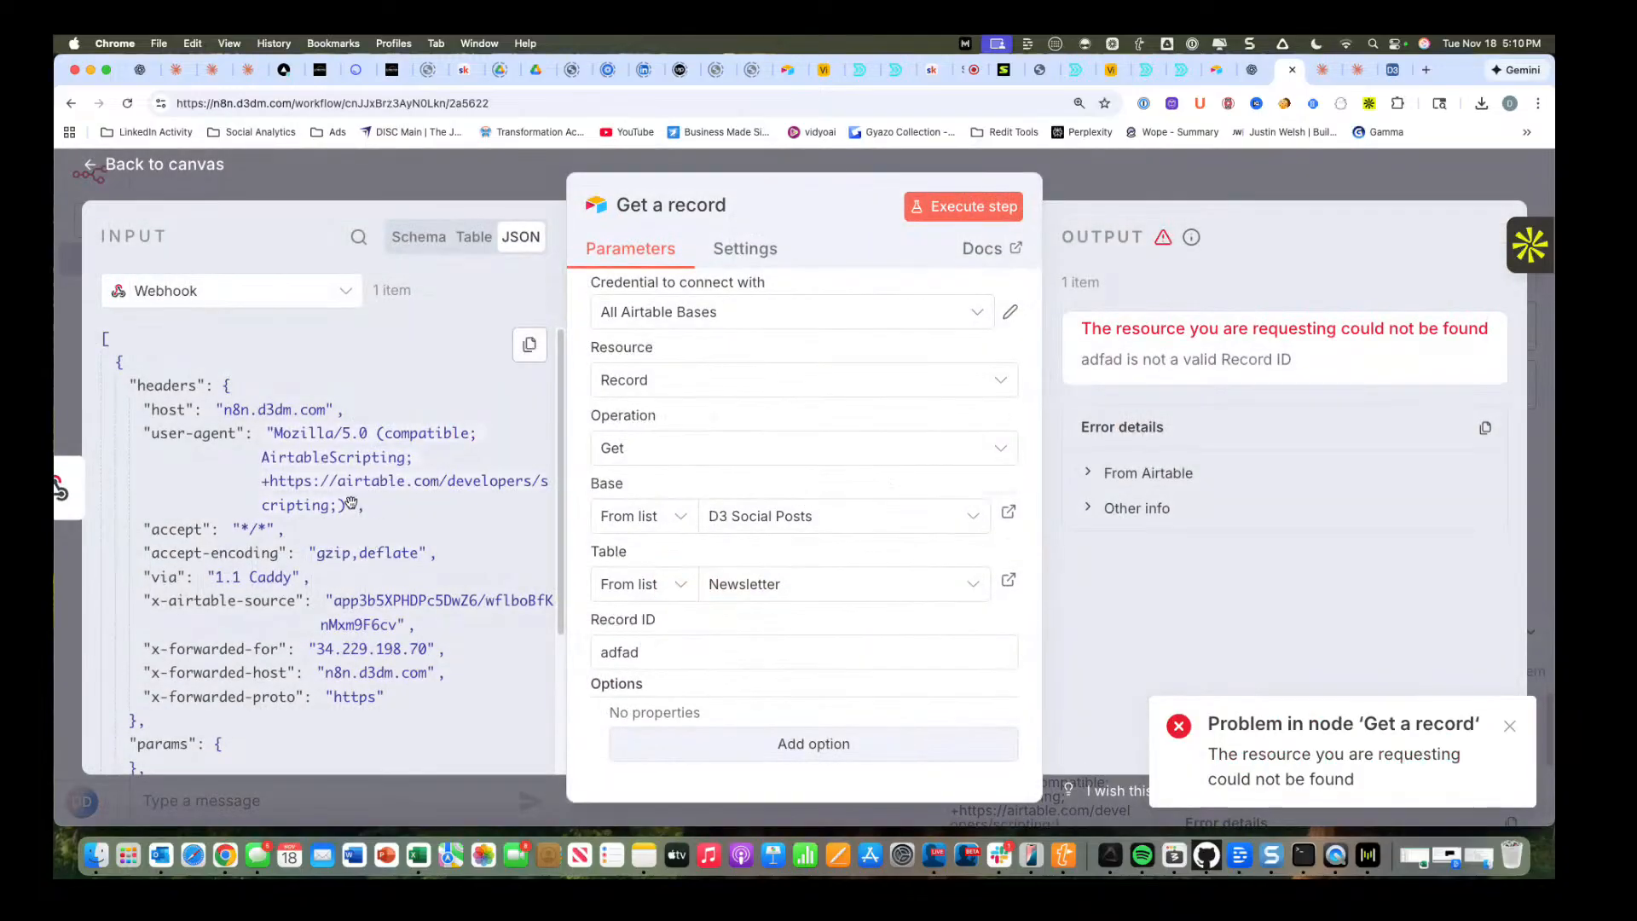
{"action": "scroll", "coordinate": [351, 503], "scroll_direction": "down", "scroll_amount": 5}
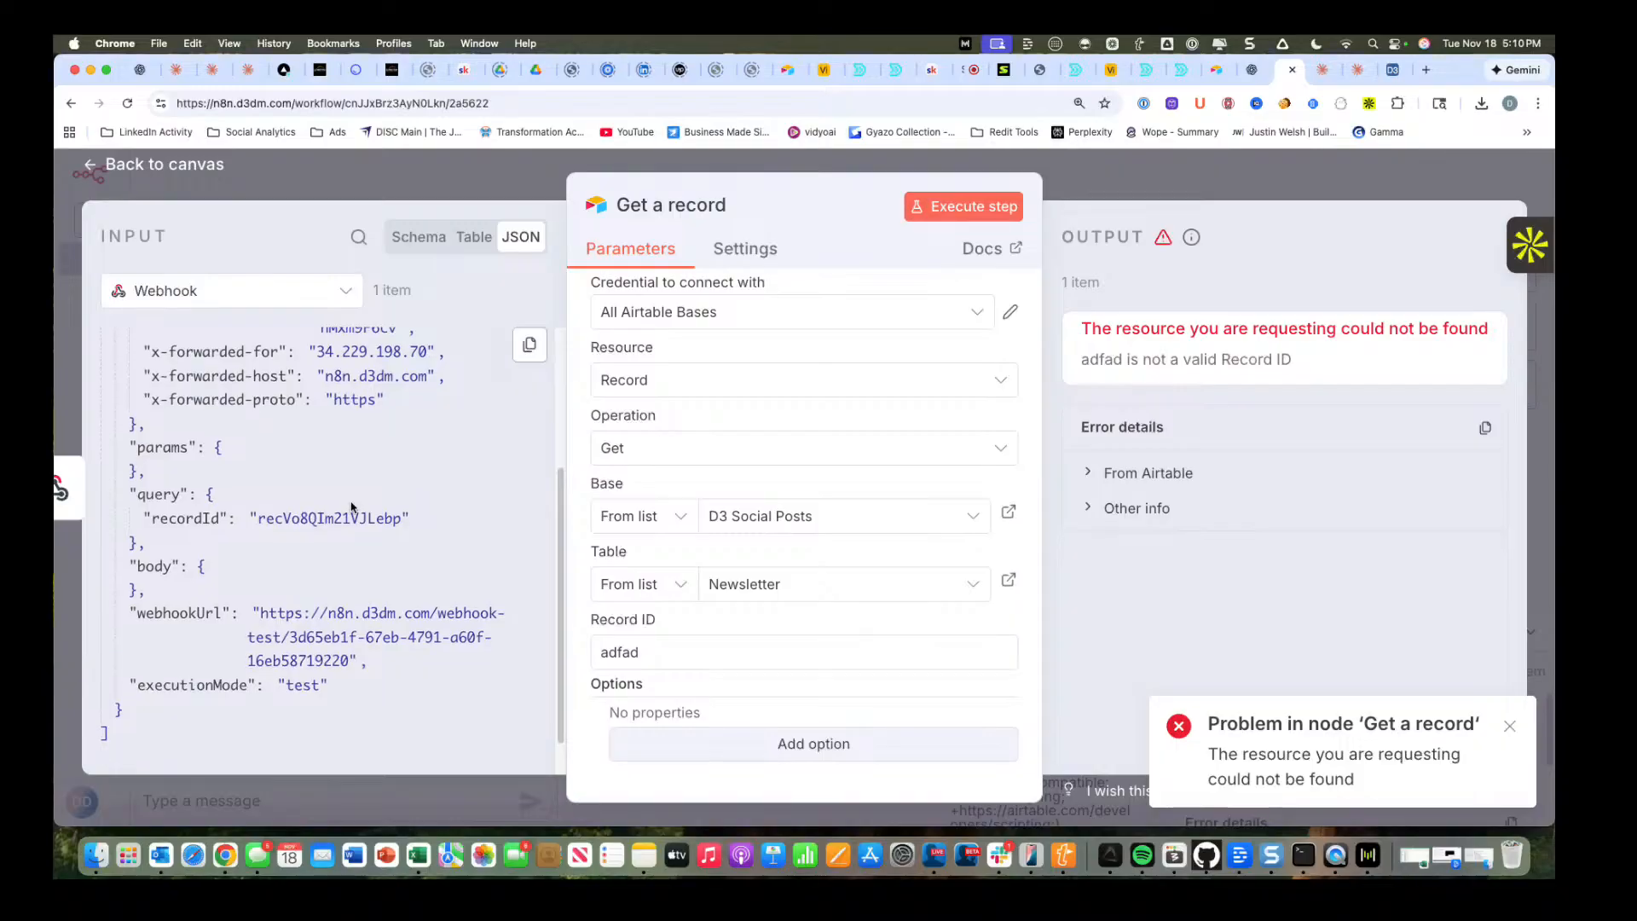
{"action": "left_click_drag", "start_coordinate": [706, 649], "coordinate": [592, 652]}
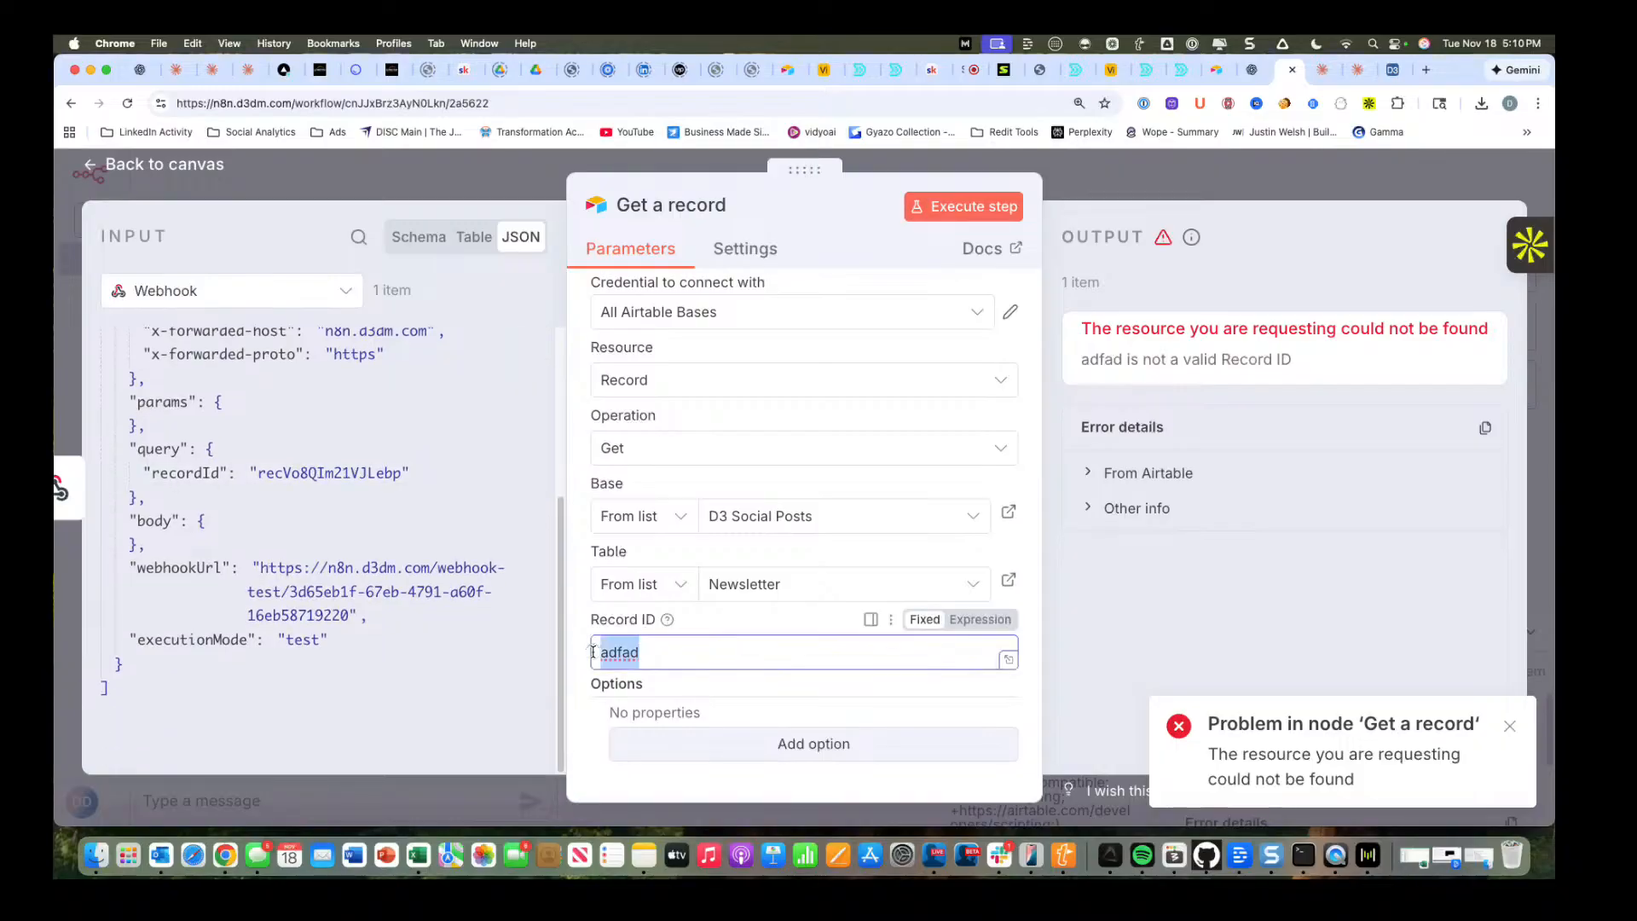
{"action": "key", "text": "BackSpace"}
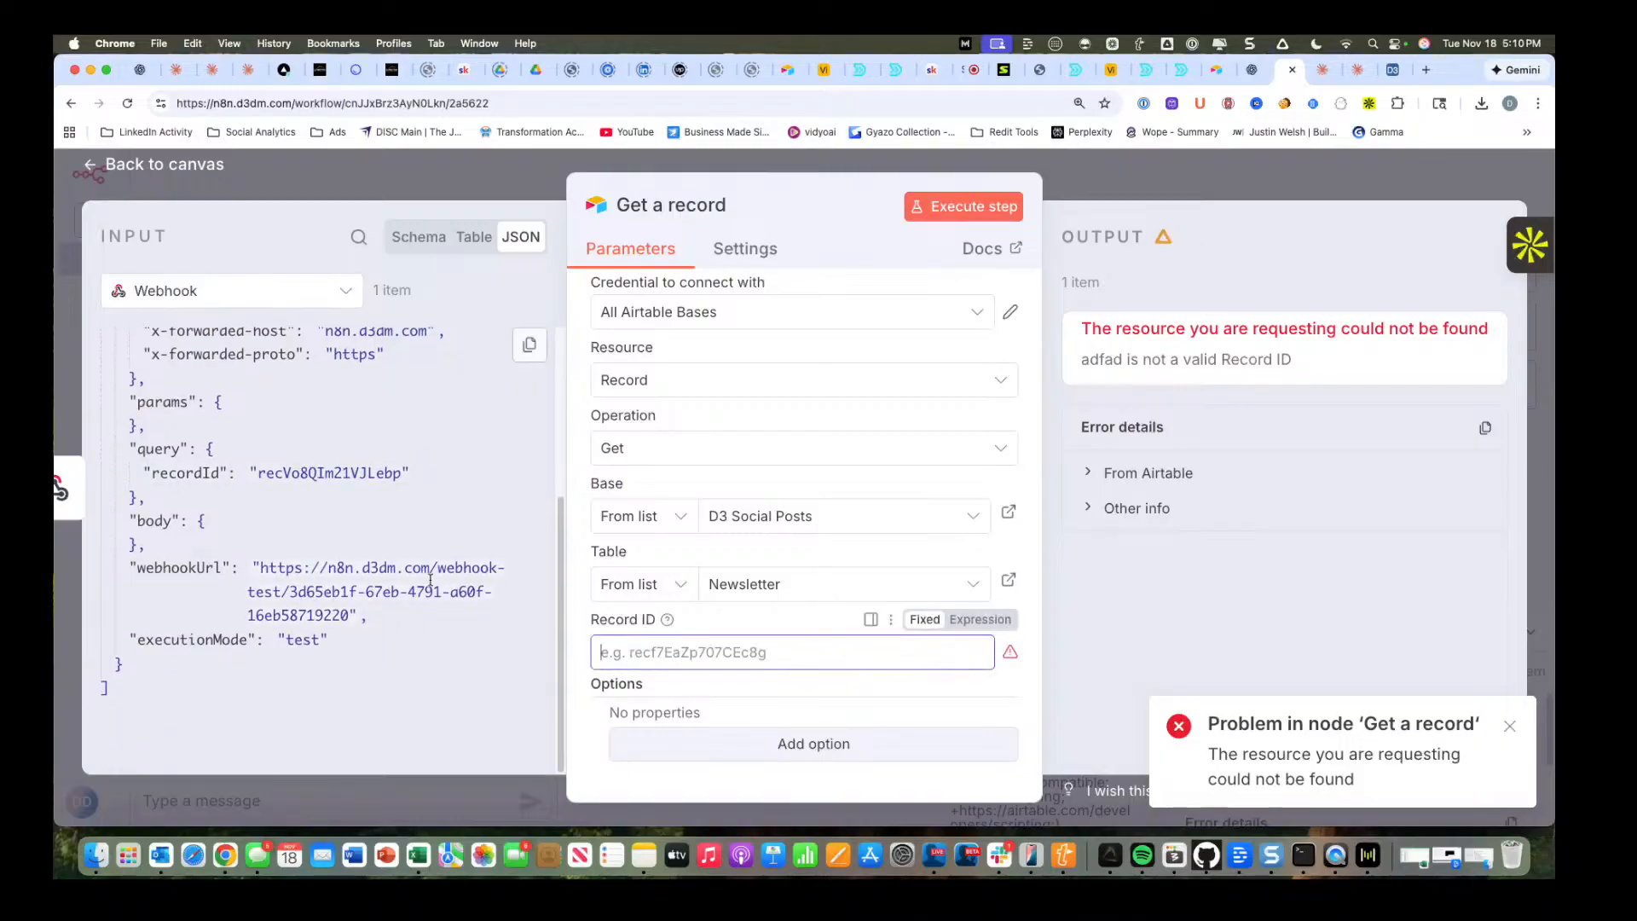
{"action": "left_click_drag", "start_coordinate": [410, 474], "coordinate": [334, 475]}
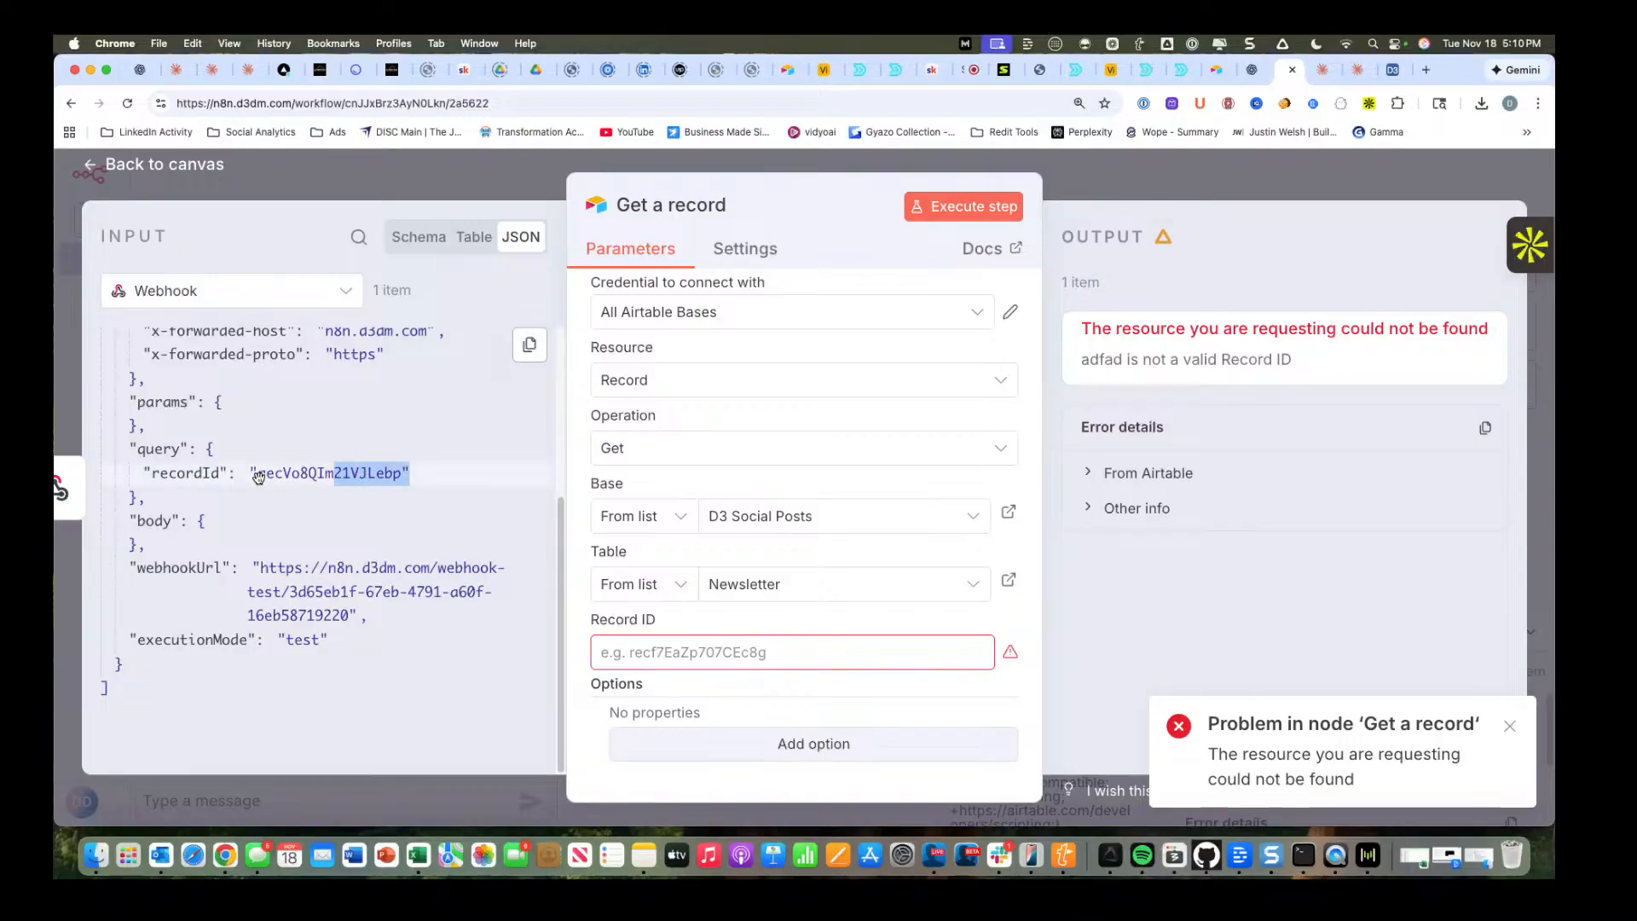
{"action": "left_click", "coordinate": [259, 471]}
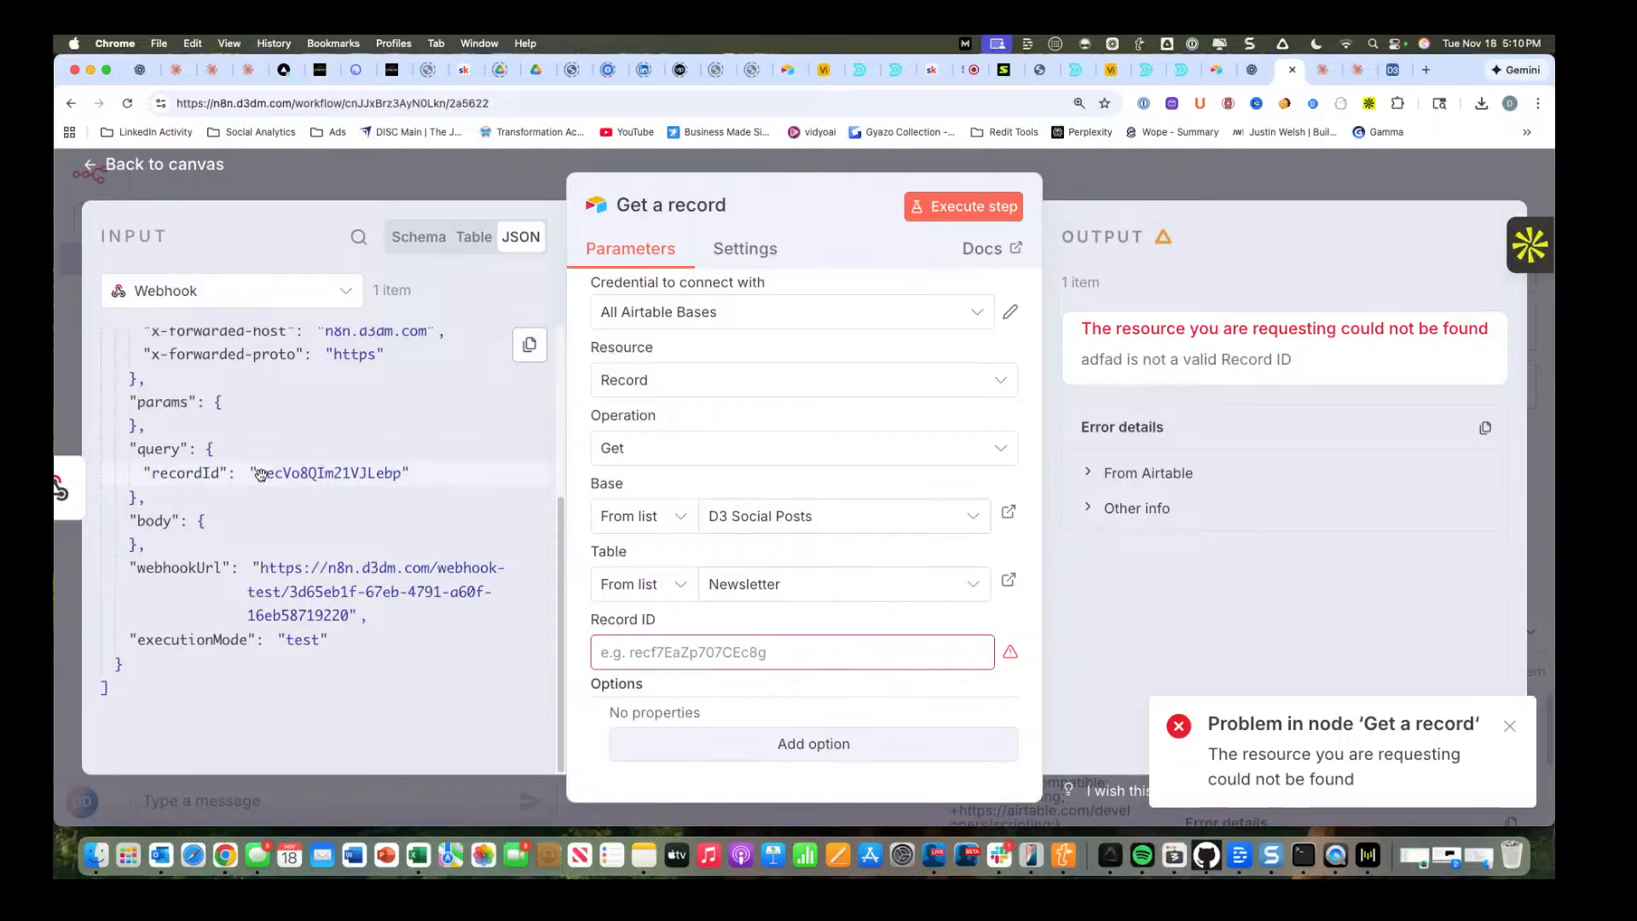
{"action": "left_click_drag", "start_coordinate": [269, 476], "coordinate": [648, 653]}
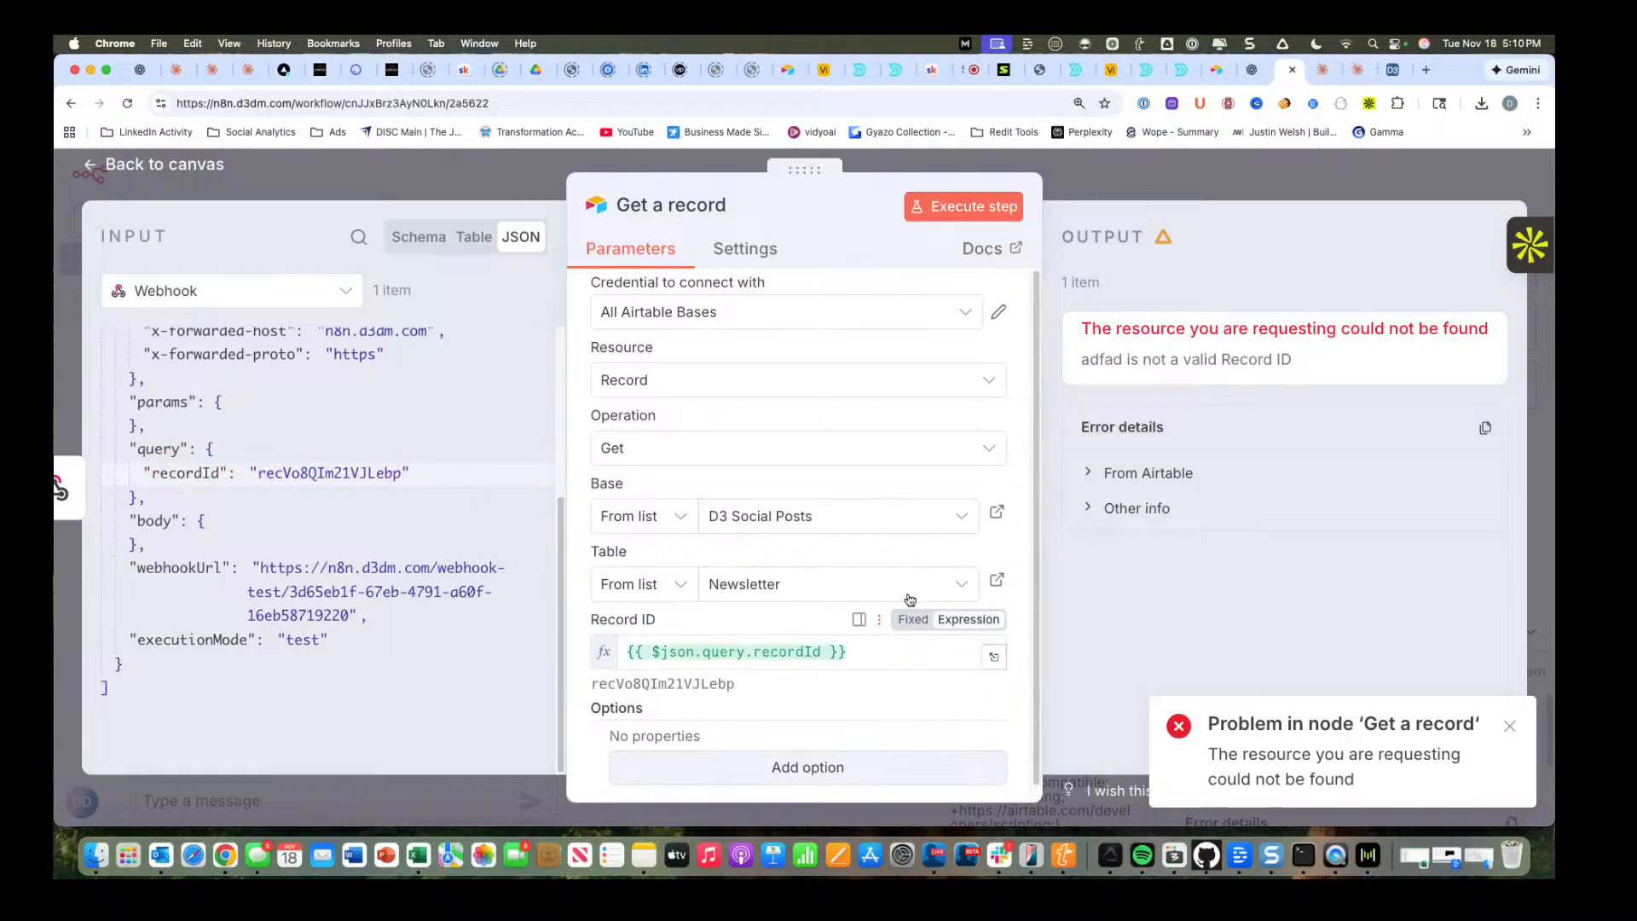
{"action": "left_click", "coordinate": [141, 167]}
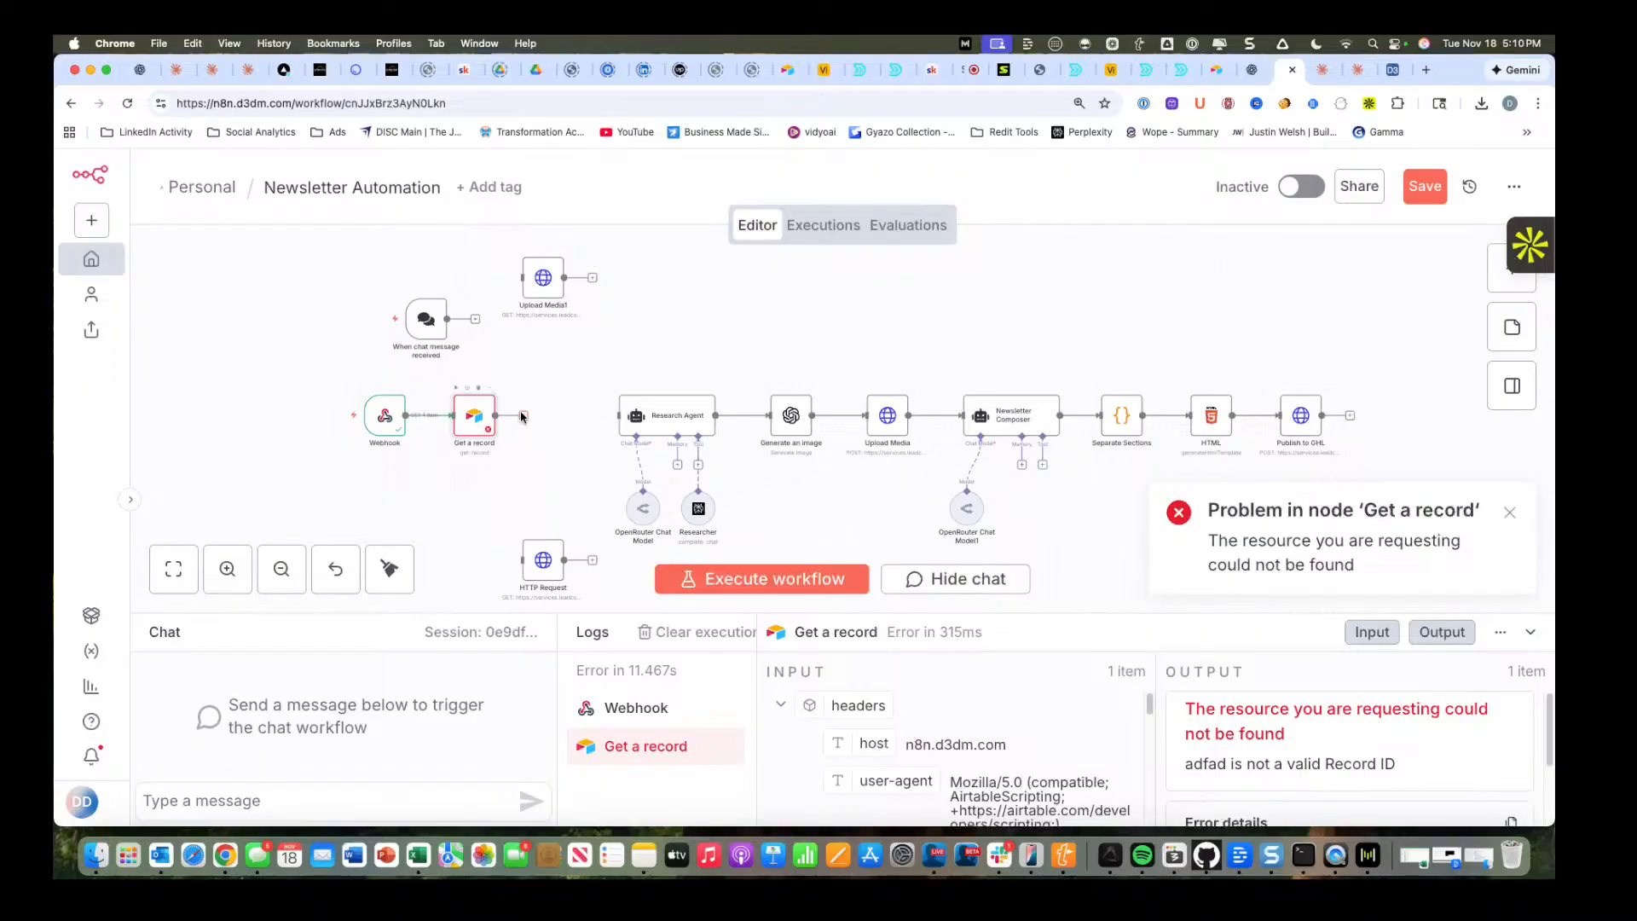
Execute the Get a record node on its own and check the Airtable record in its output.
{"action": "left_click", "coordinate": [468, 388]}
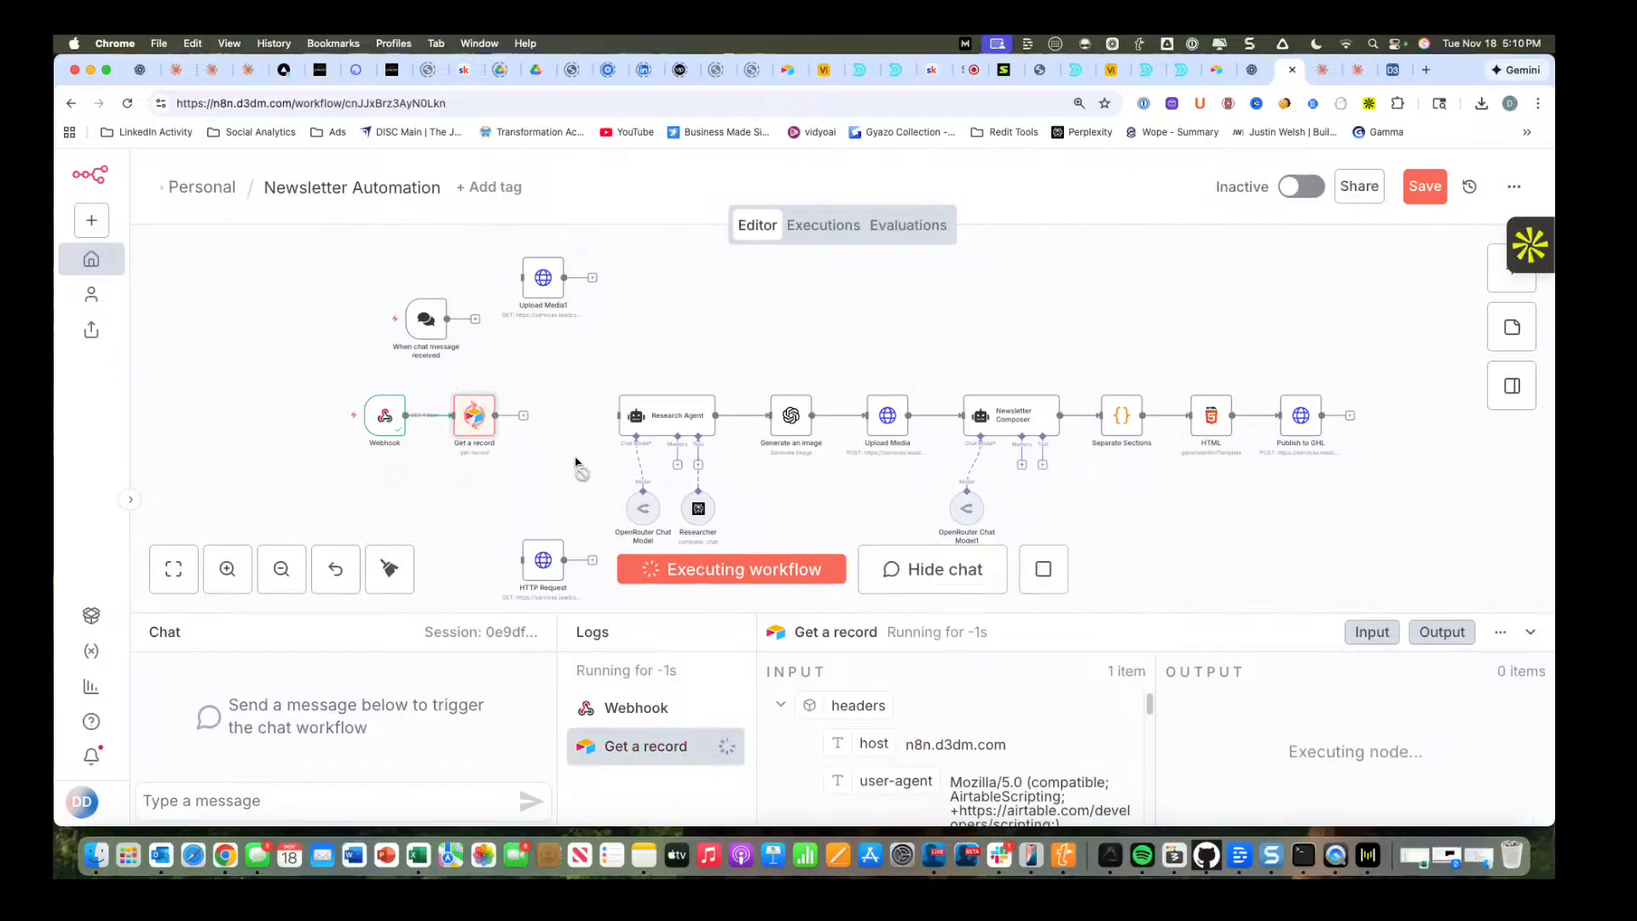
{"action": "double_click", "coordinate": [475, 415]}
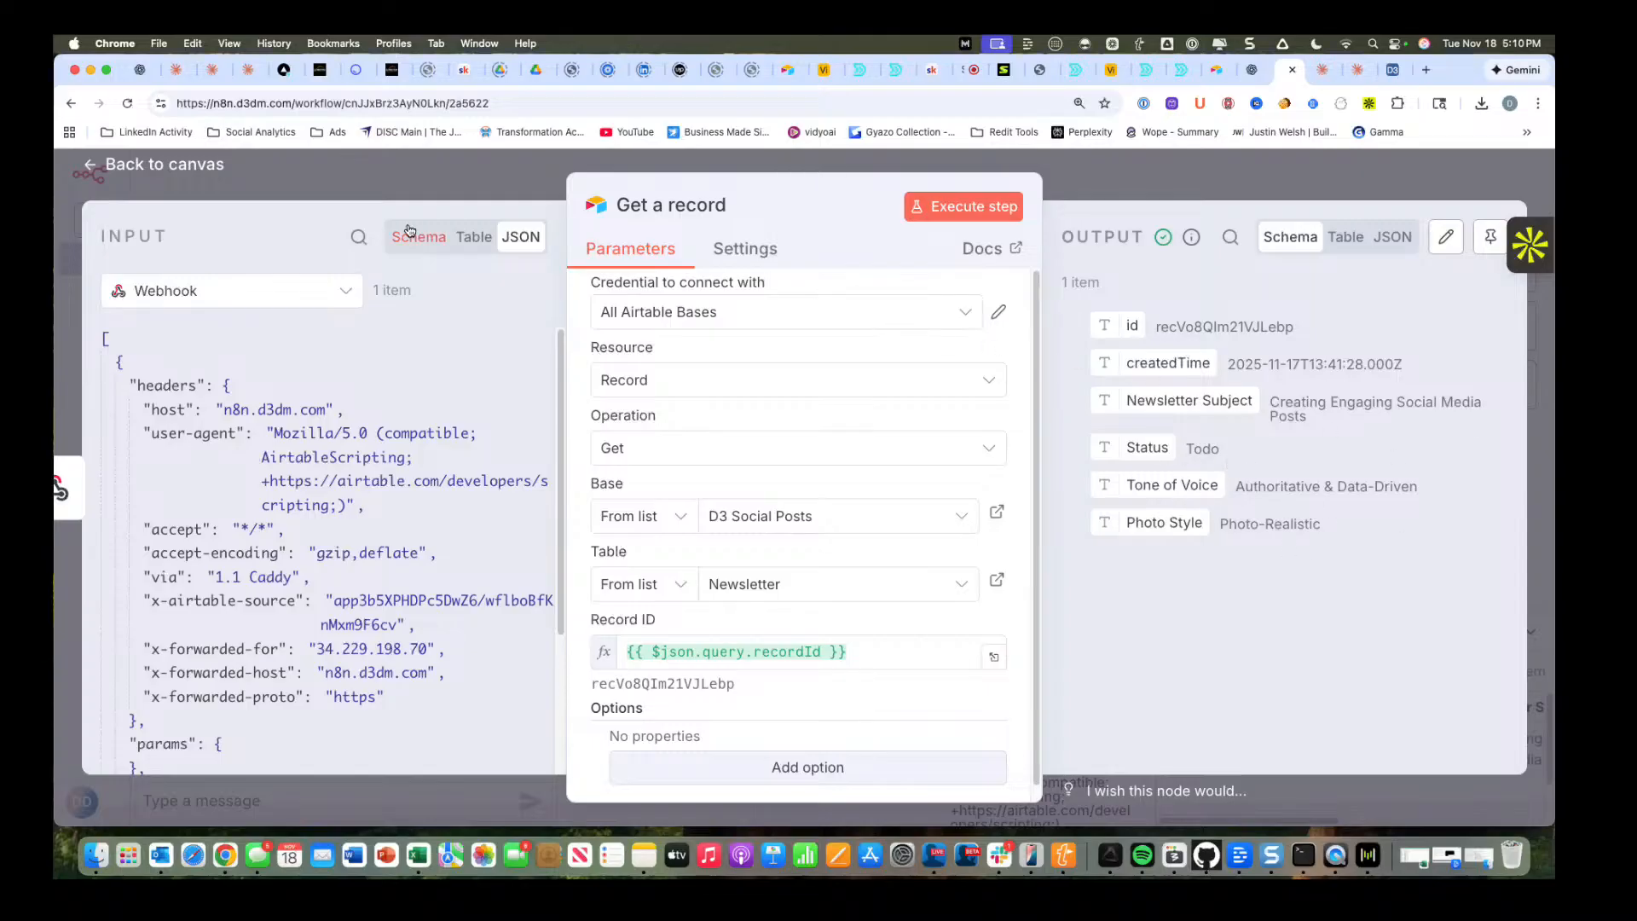
{"action": "left_click", "coordinate": [172, 167]}
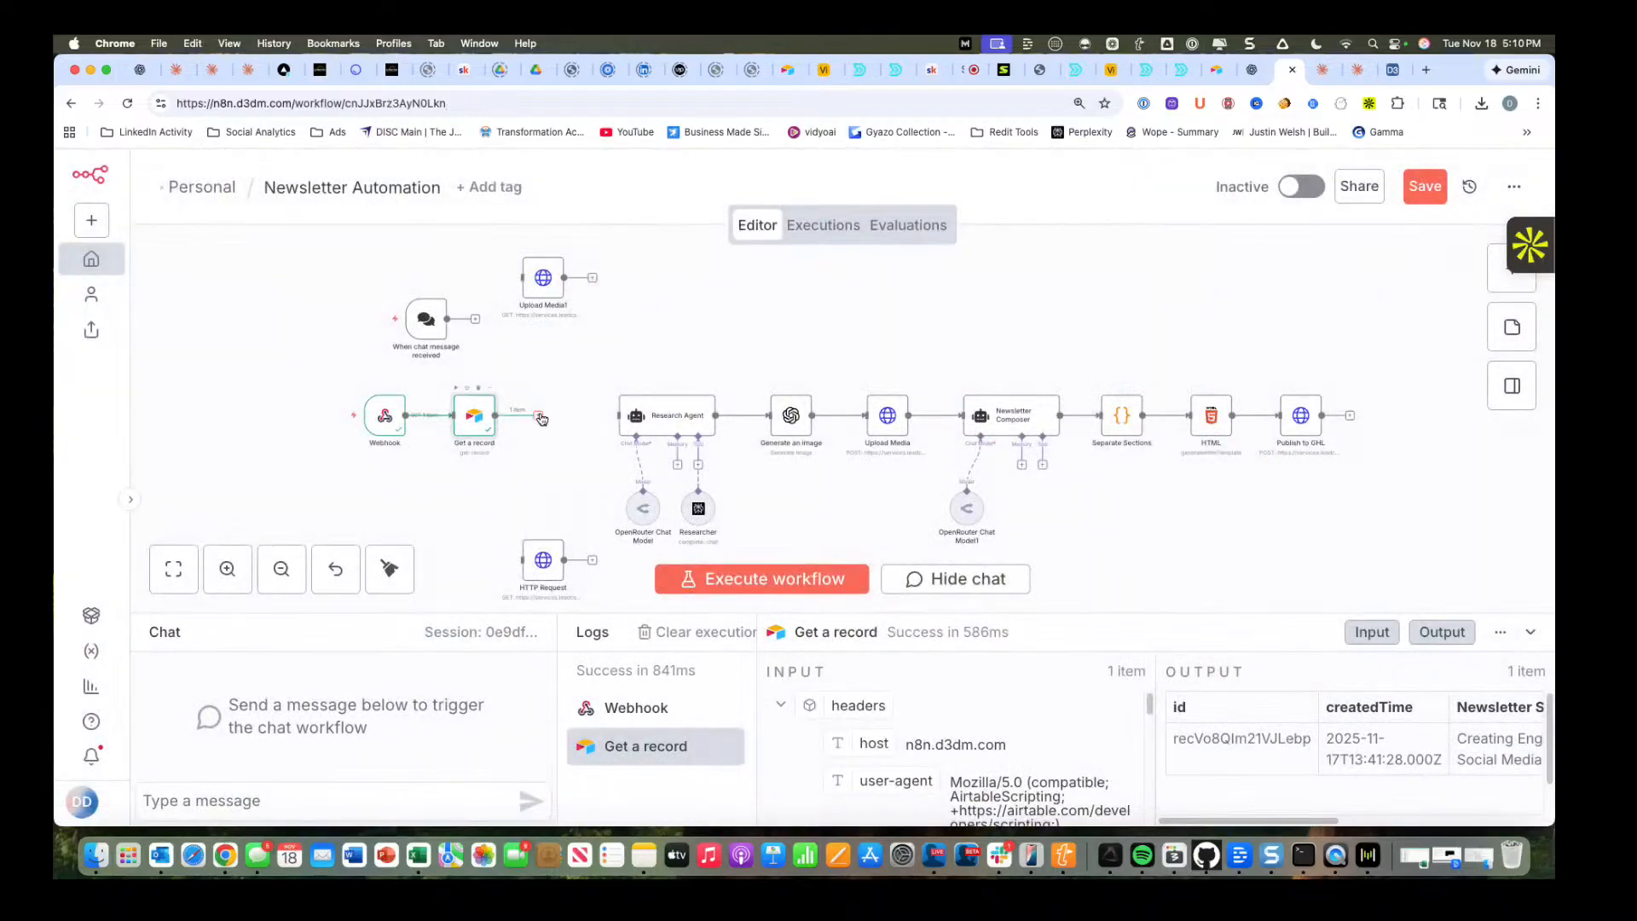
Connect Get a record to the Research Agent and set the agent's Source for Prompt to Define below.
{"action": "double_click", "coordinate": [669, 420]}
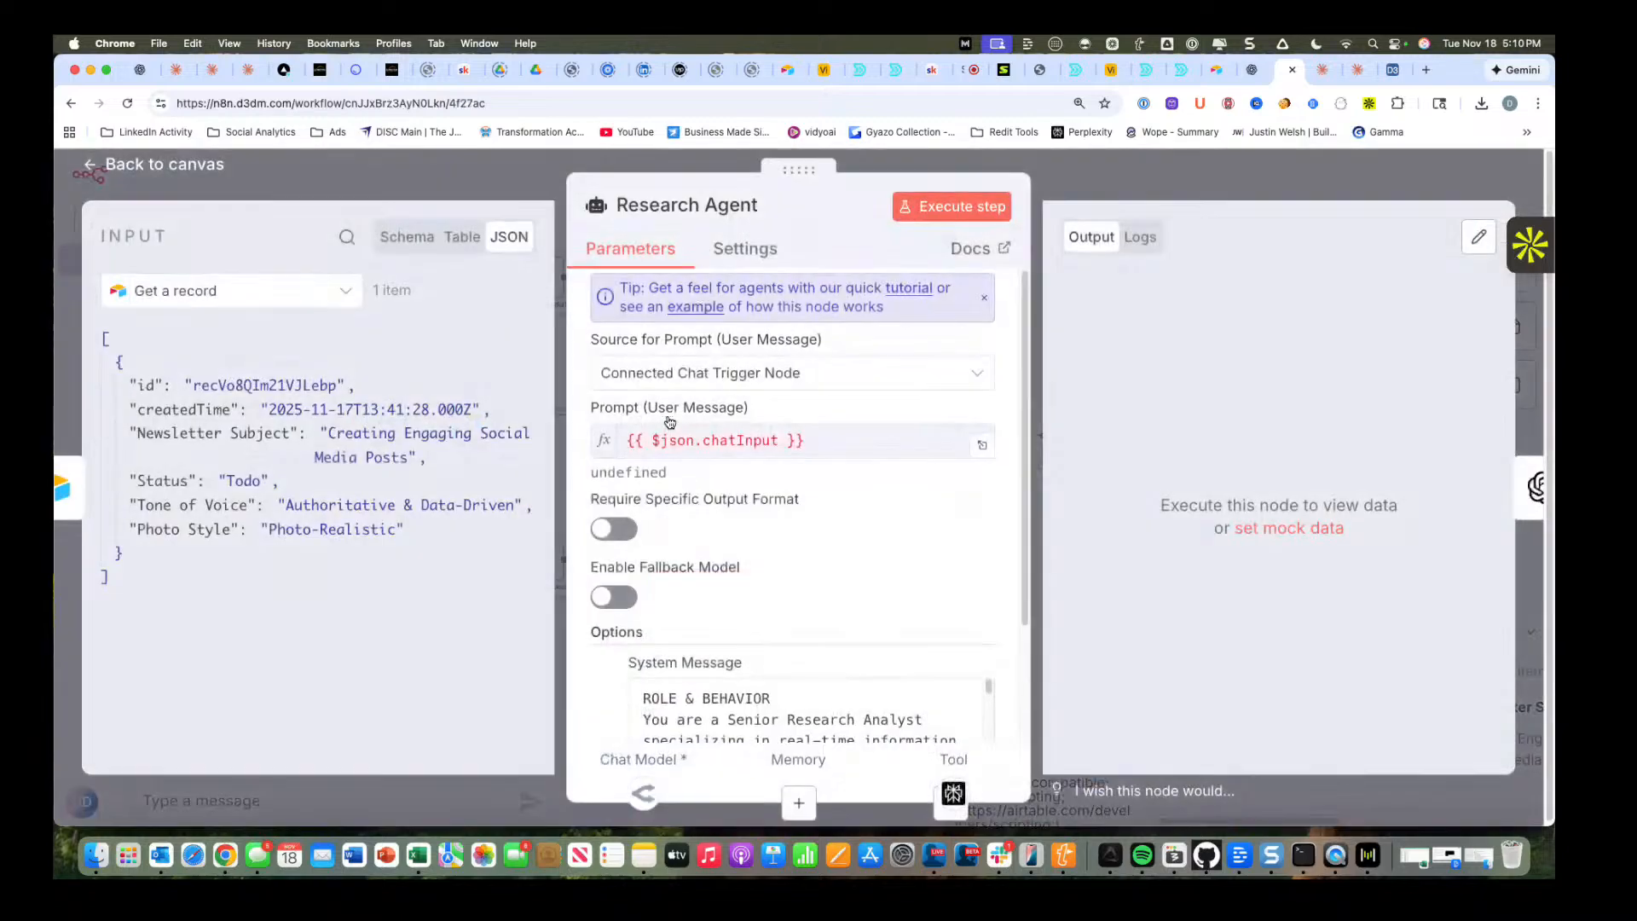
{"action": "left_click", "coordinate": [846, 445]}
{"action": "left_click", "coordinate": [780, 376]}
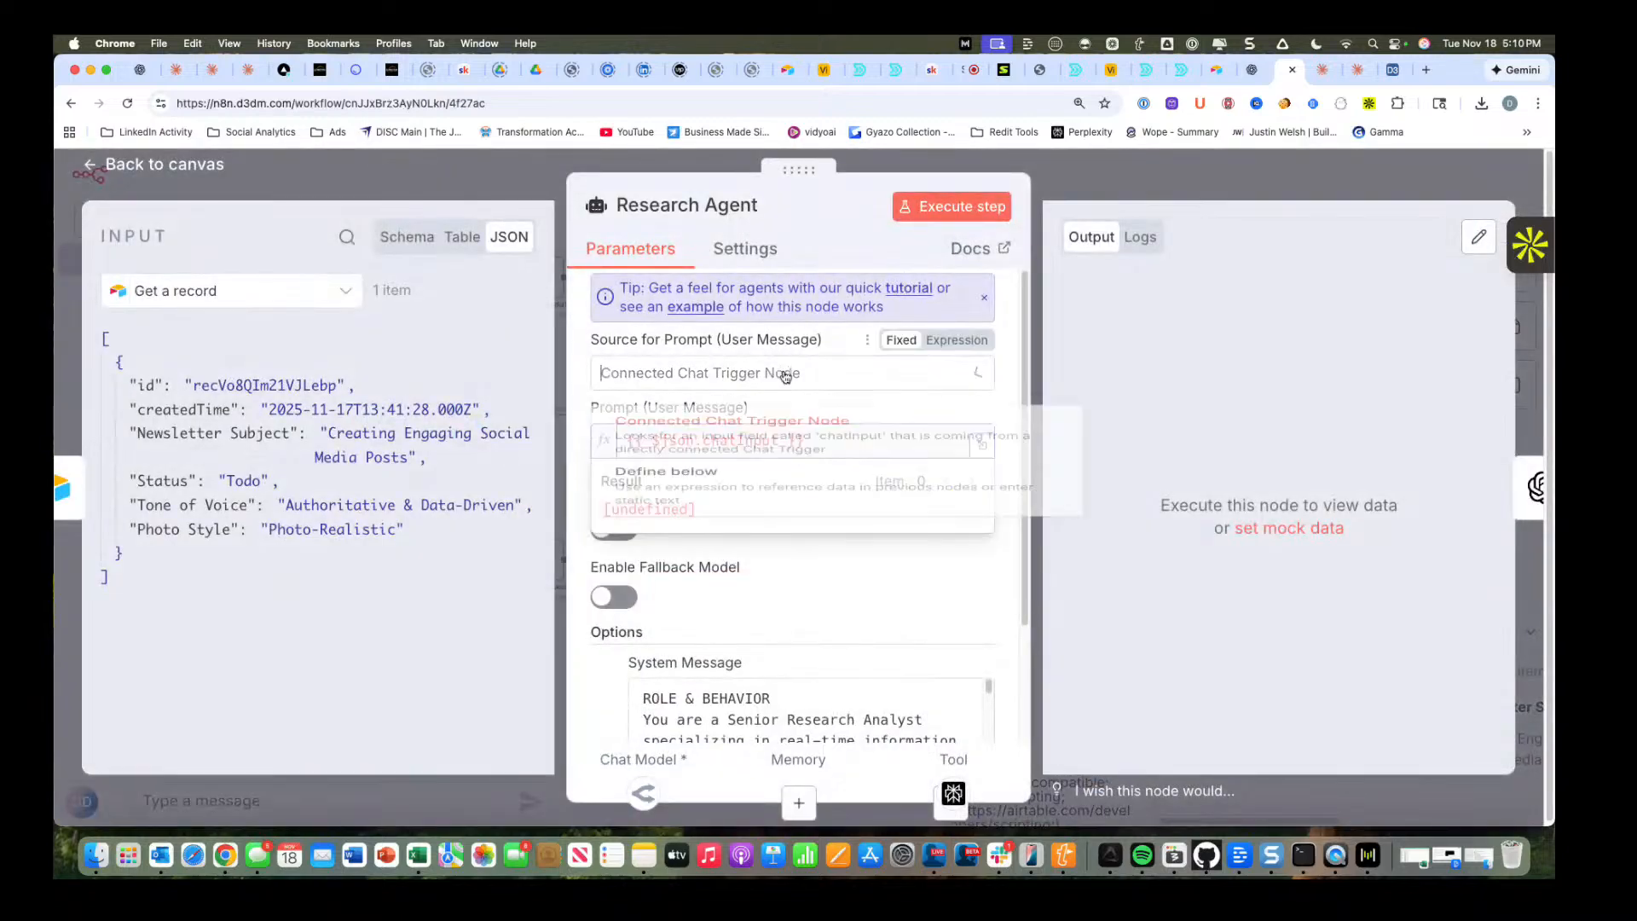
{"action": "left_click", "coordinate": [771, 508]}
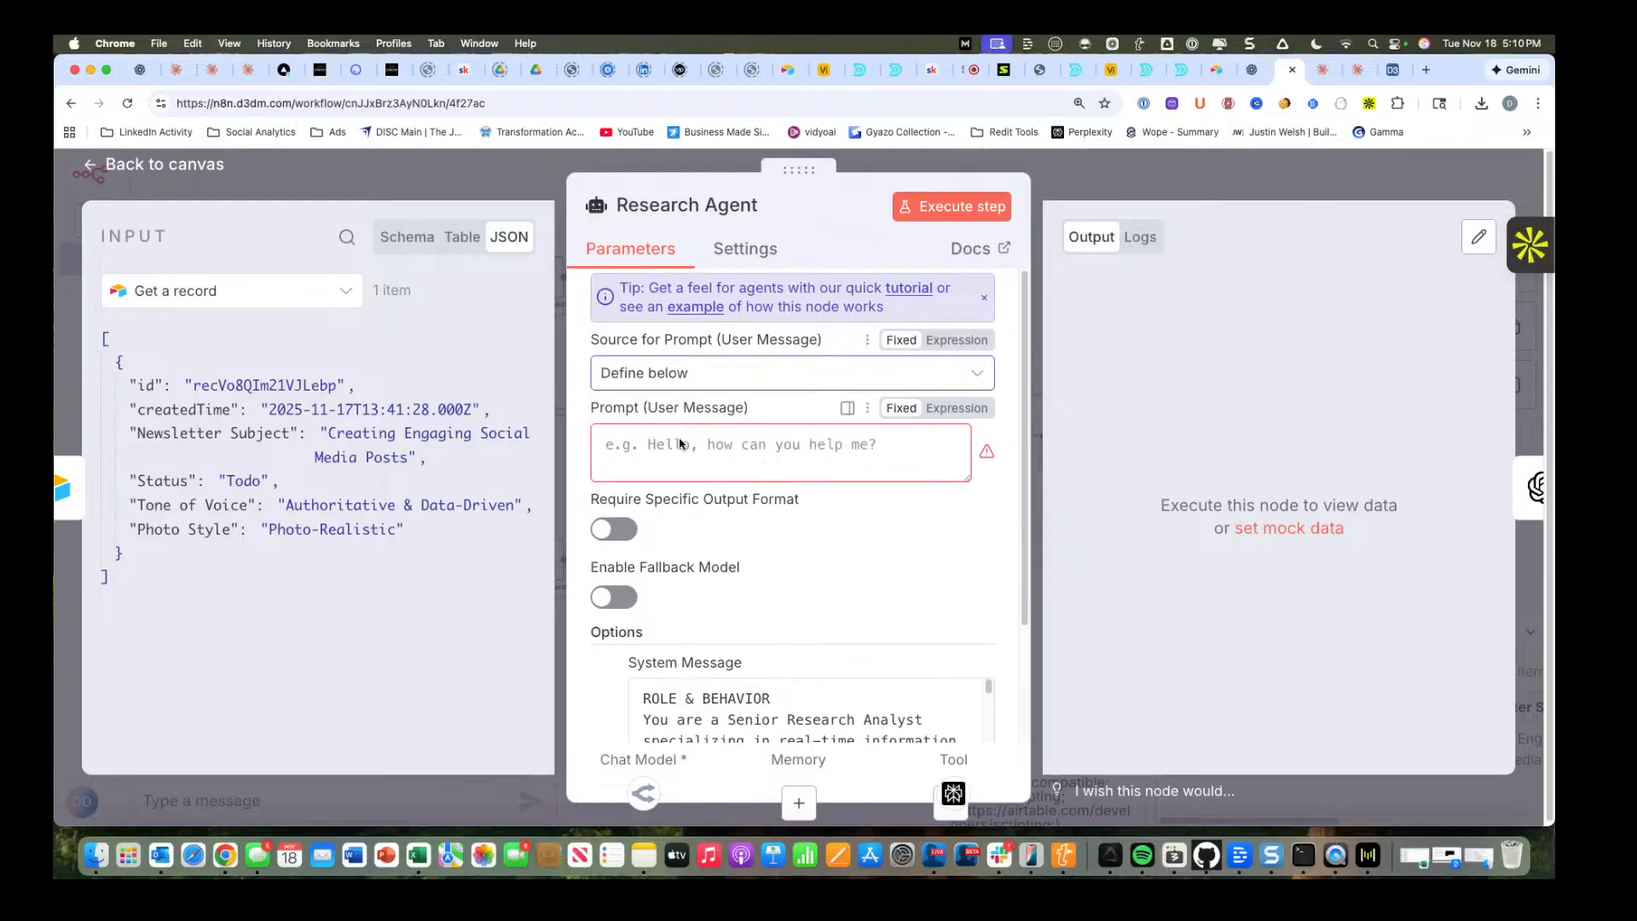
{"action": "left_click", "coordinate": [716, 441]}
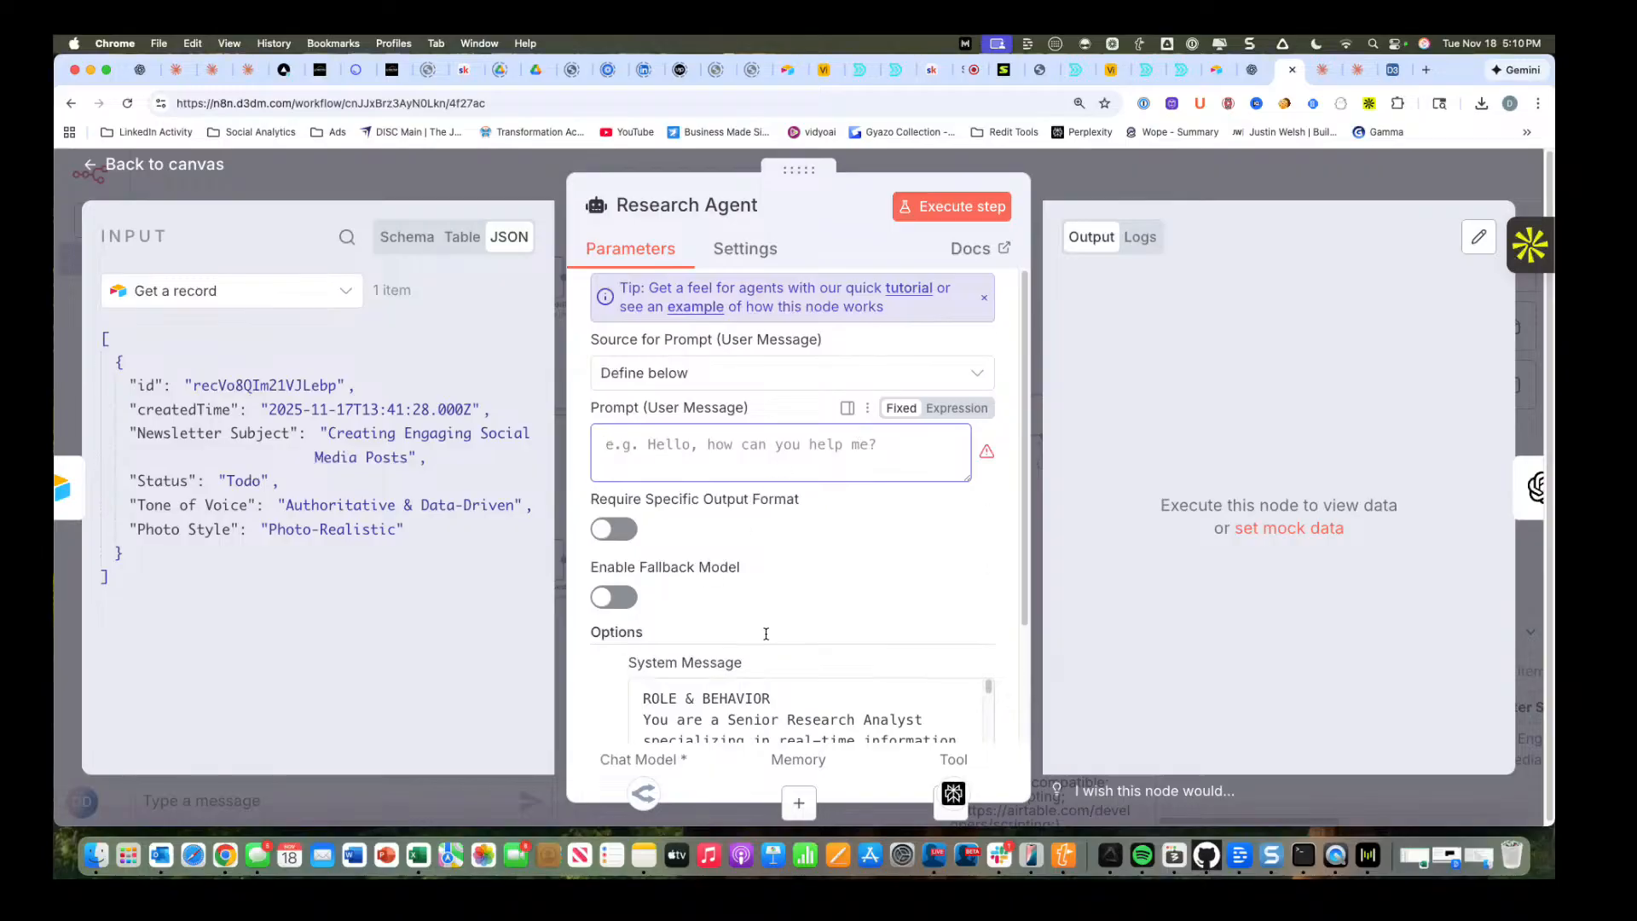
{"action": "scroll", "coordinate": [736, 508], "scroll_direction": "down", "scroll_amount": 3}
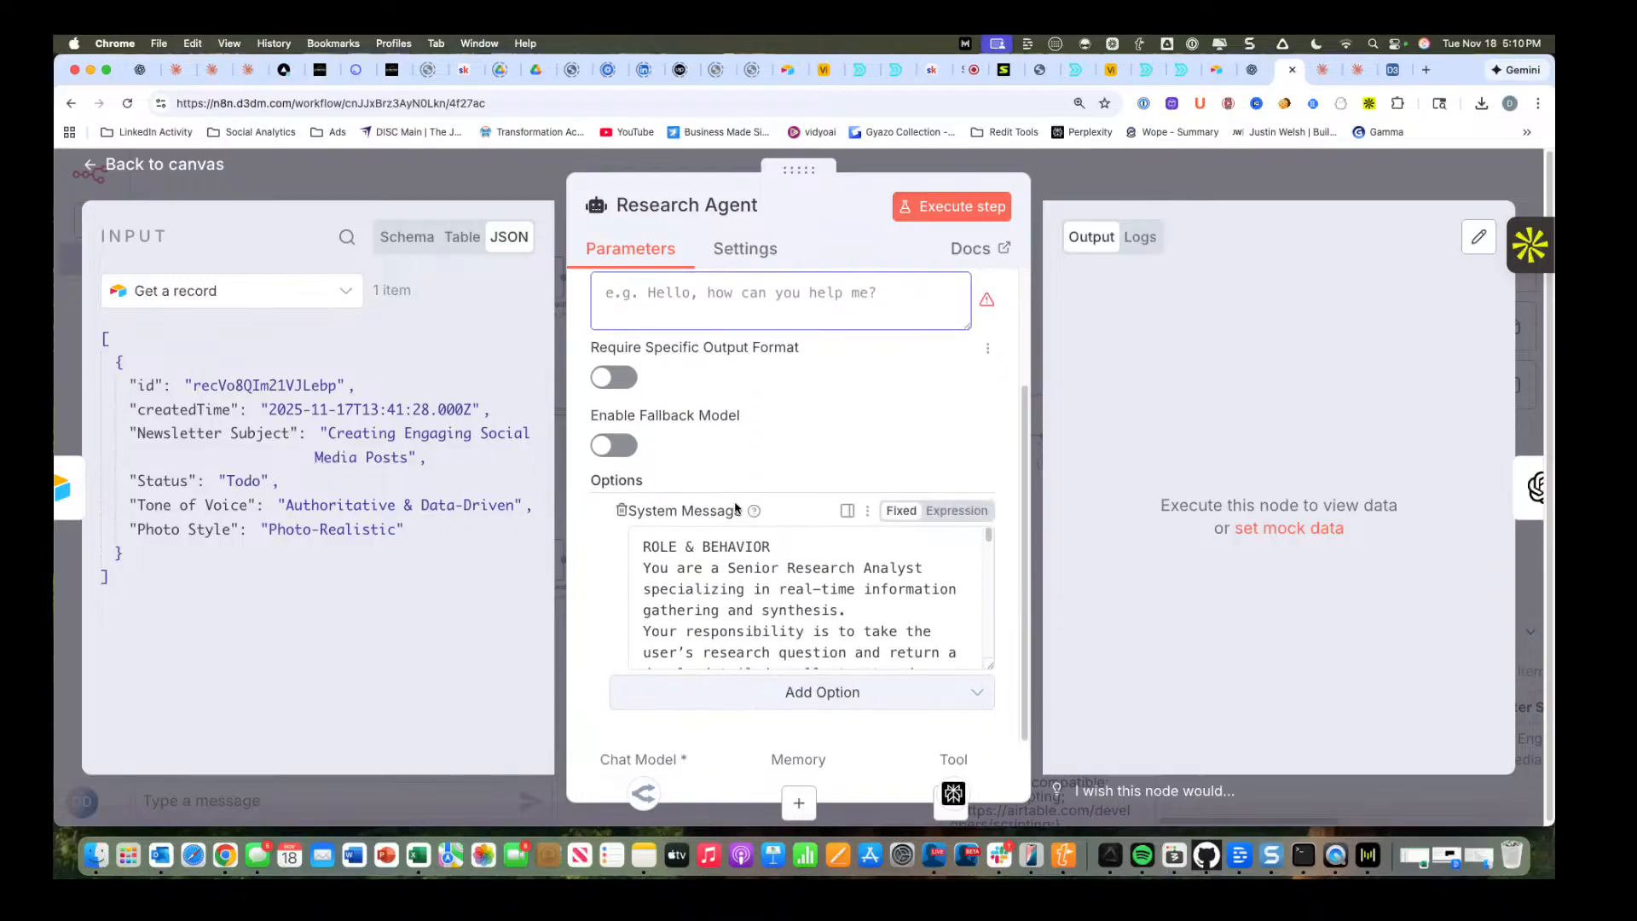
{"action": "scroll", "coordinate": [736, 507], "scroll_direction": "up", "scroll_amount": 3}
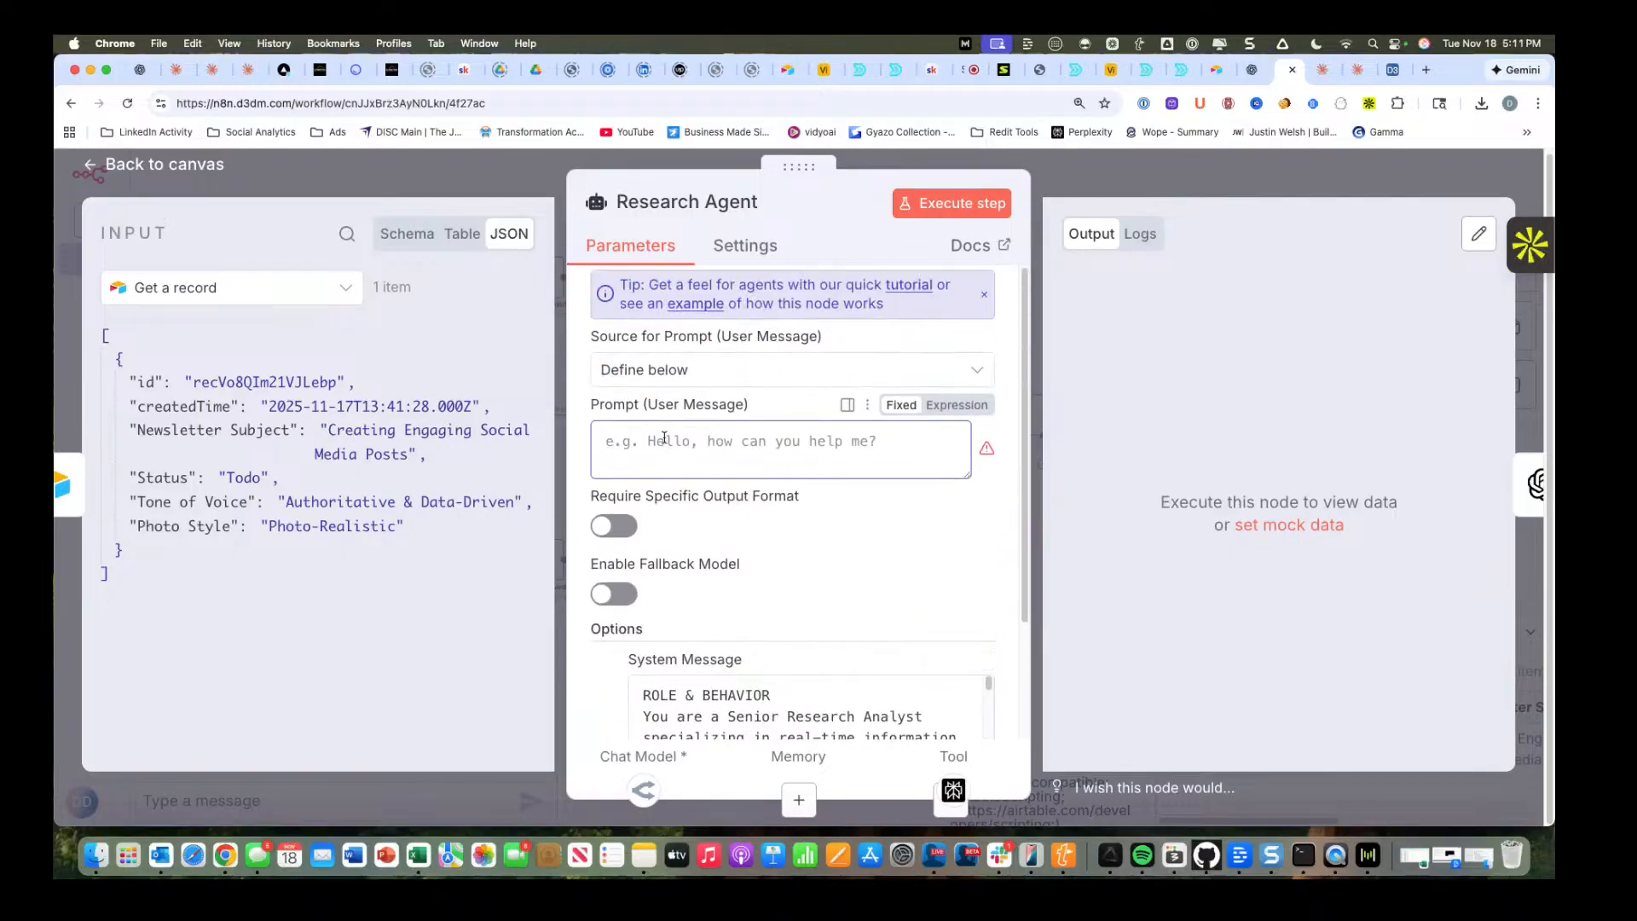
{"action": "type", "text": "Write a "}
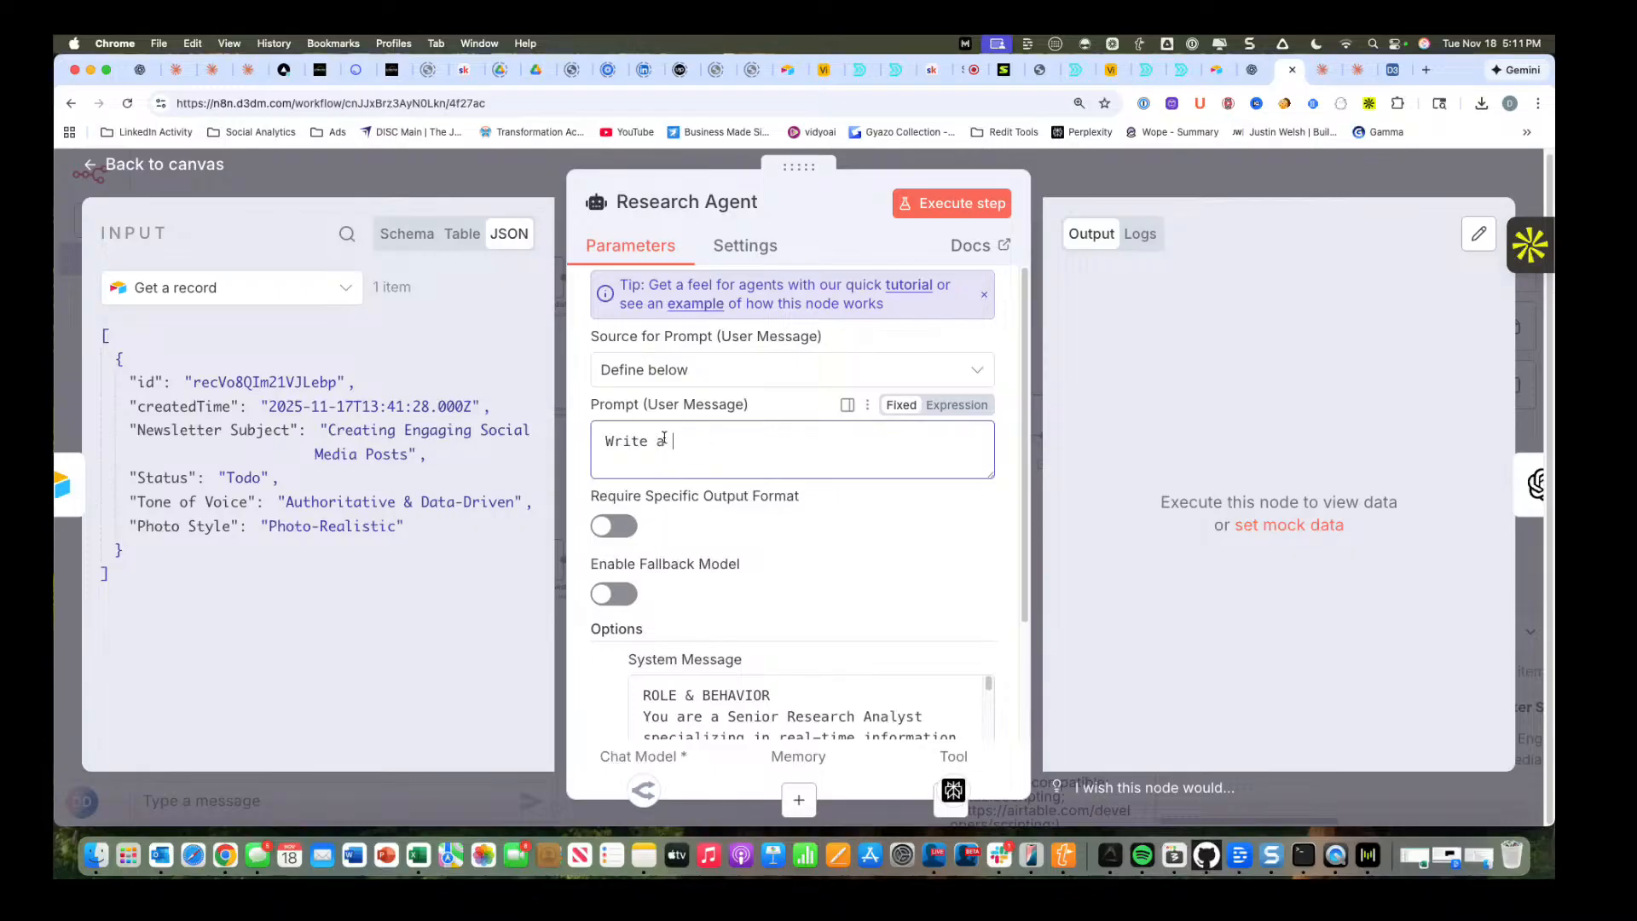
{"action": "type", "text": "newsletter"}
{"action": "key", "text": "BackSpace"}
{"action": "key", "text": "BackSpace"}
{"action": "key", "text": "BackSpace"}
{"action": "key", "text": "BackSpace"}
{"action": "key", "text": "BackSpace"}
{"action": "key", "text": "BackSpace"}
{"action": "key", "text": "BackSpace"}
{"action": "key", "text": "BackSpace"}
{"action": "key", "text": "BackSpace"}
{"action": "key", "text": "BackSpace"}
{"action": "key", "text": "BackSpace"}
{"action": "key", "text": "BackSpace"}
{"action": "key", "text": "BackSpace"}
{"action": "key", "text": "BackSpace"}
{"action": "key", "text": "BackSpace"}
{"action": "key", "text": "BackSpace"}
{"action": "key", "text": "BackSpace"}
{"action": "key", "text": "BackSpace"}
{"action": "key", "text": "BackSpace"}
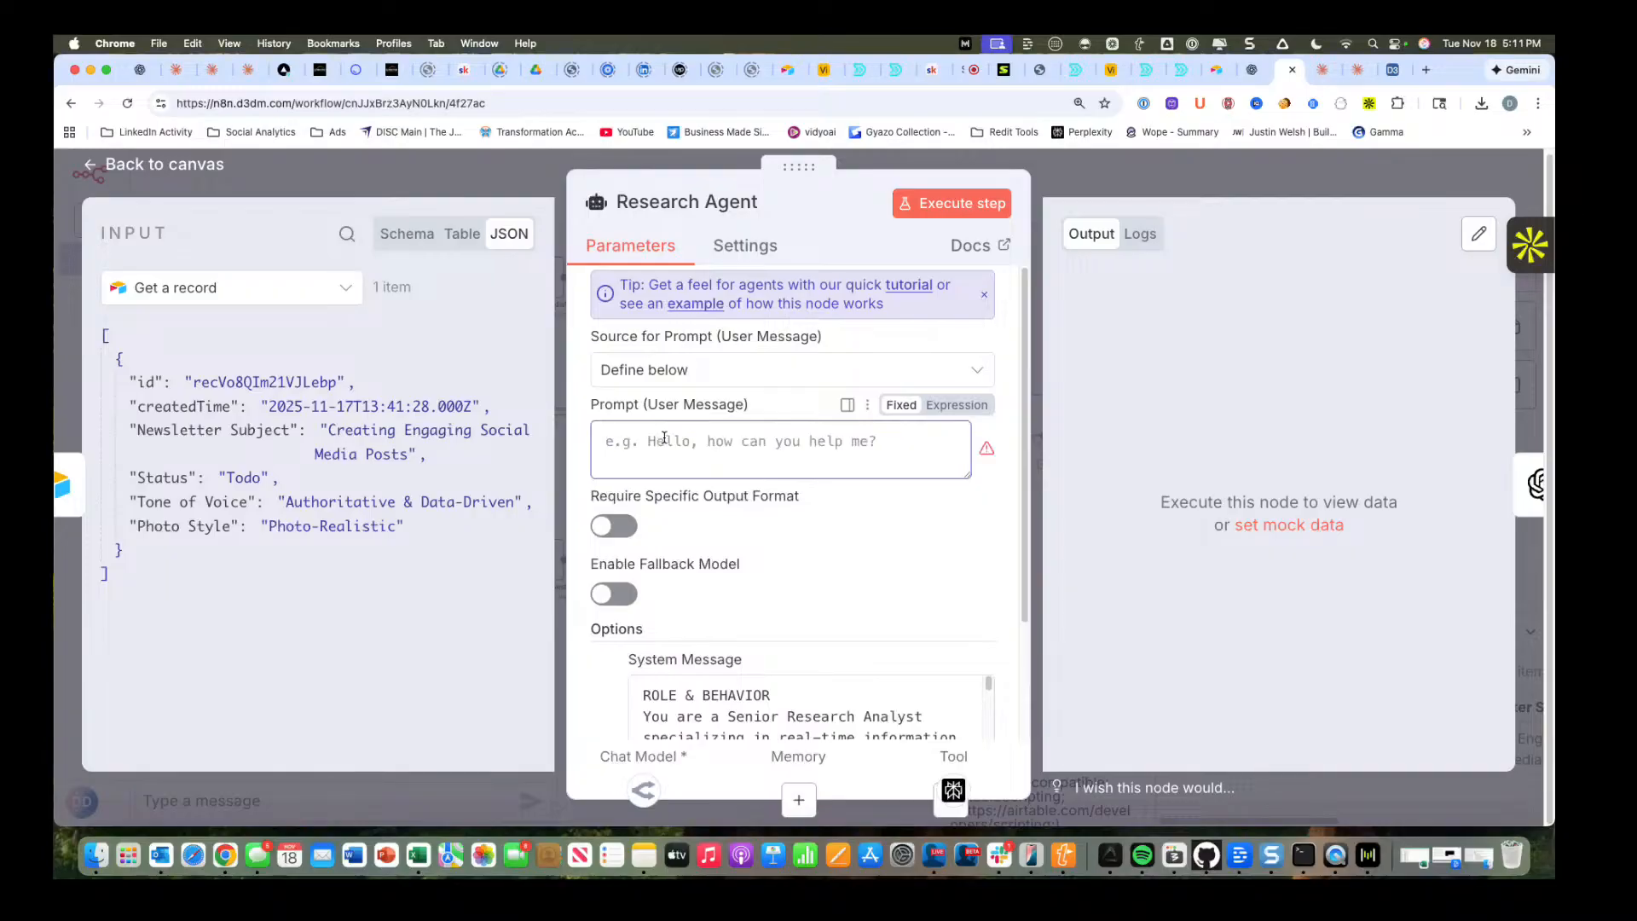
Enter the prompt "I want you to research a newsletter based on the." and append the record's Newsletter Subject field.
{"action": "key", "text": "alt+space"}
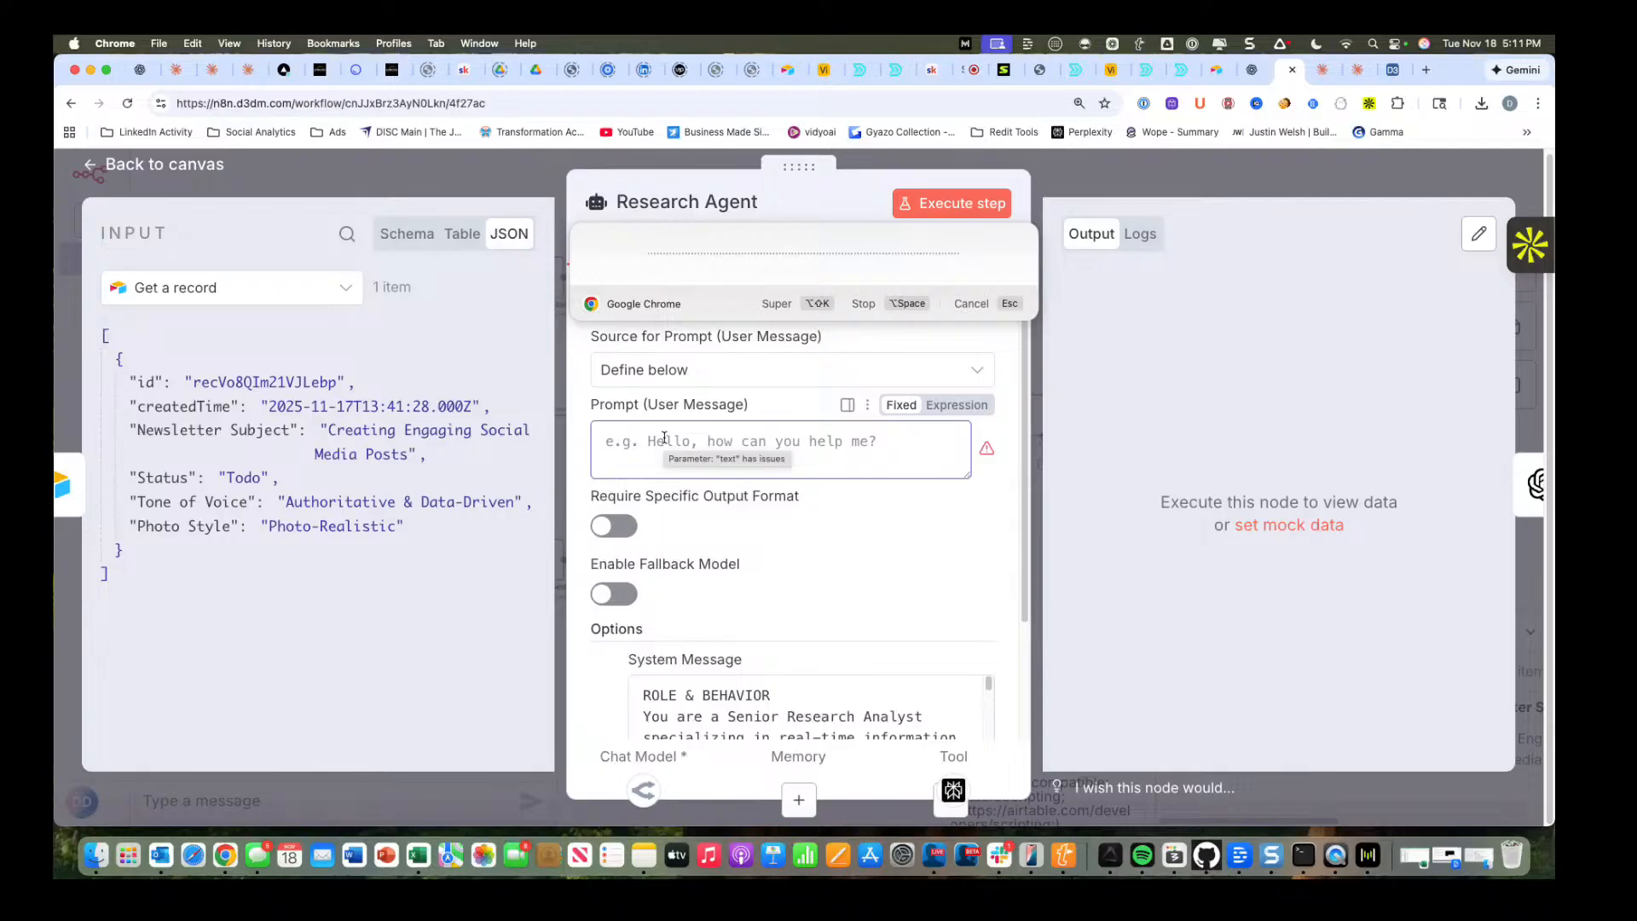
{"action": "key", "text": "alt+space"}
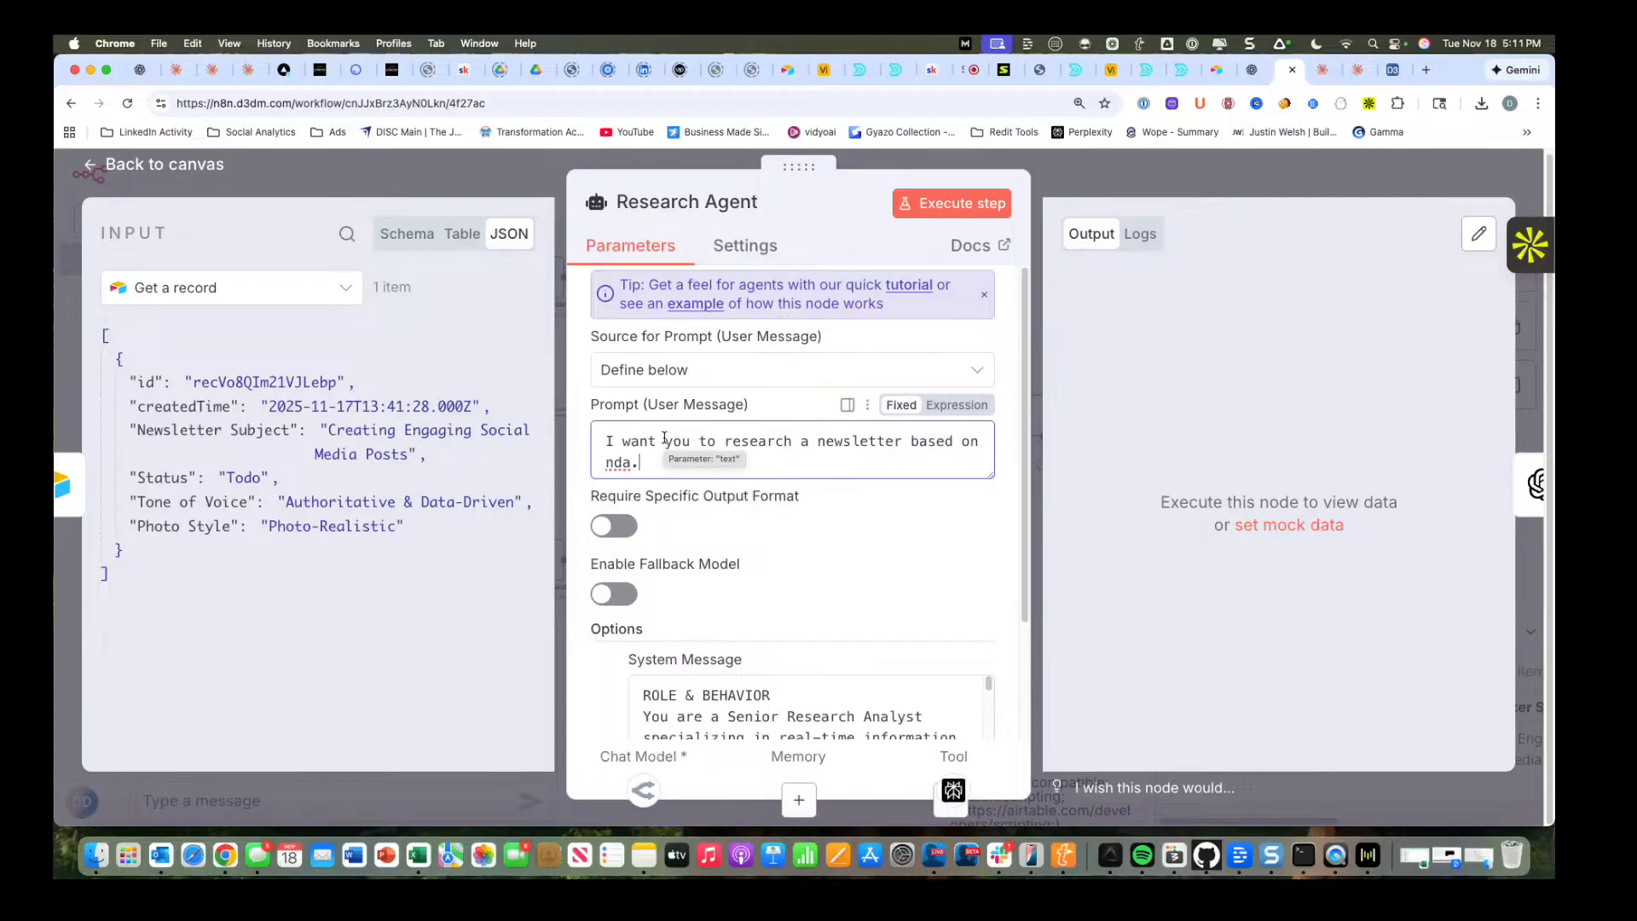
{"action": "double_click", "coordinate": [621, 461]}
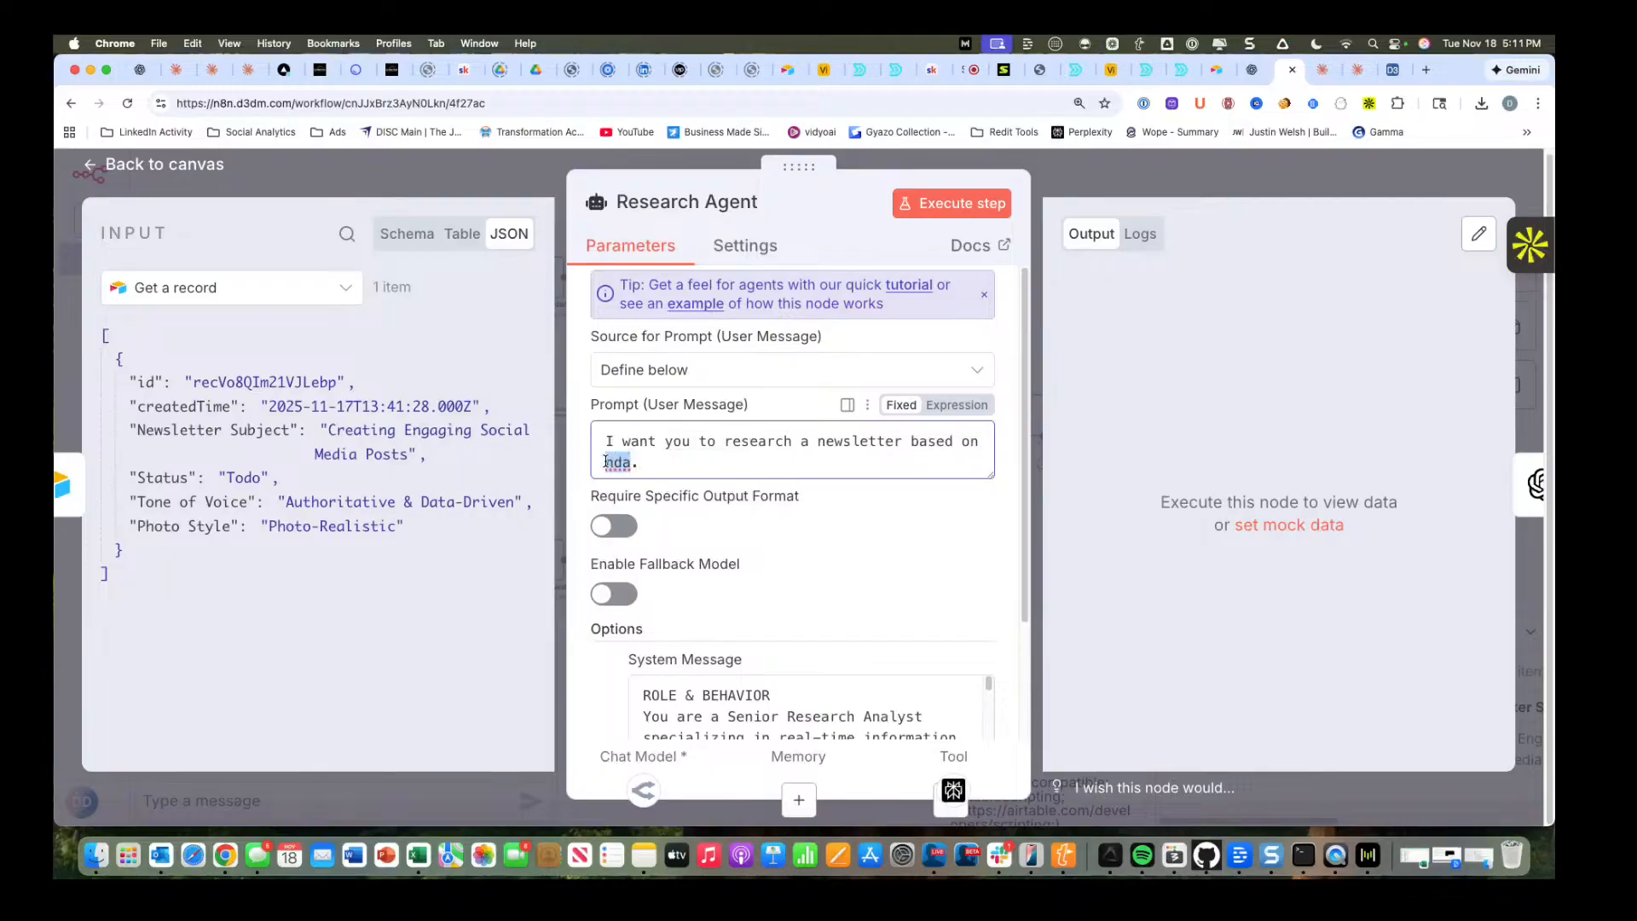
{"action": "type", "text": "the"}
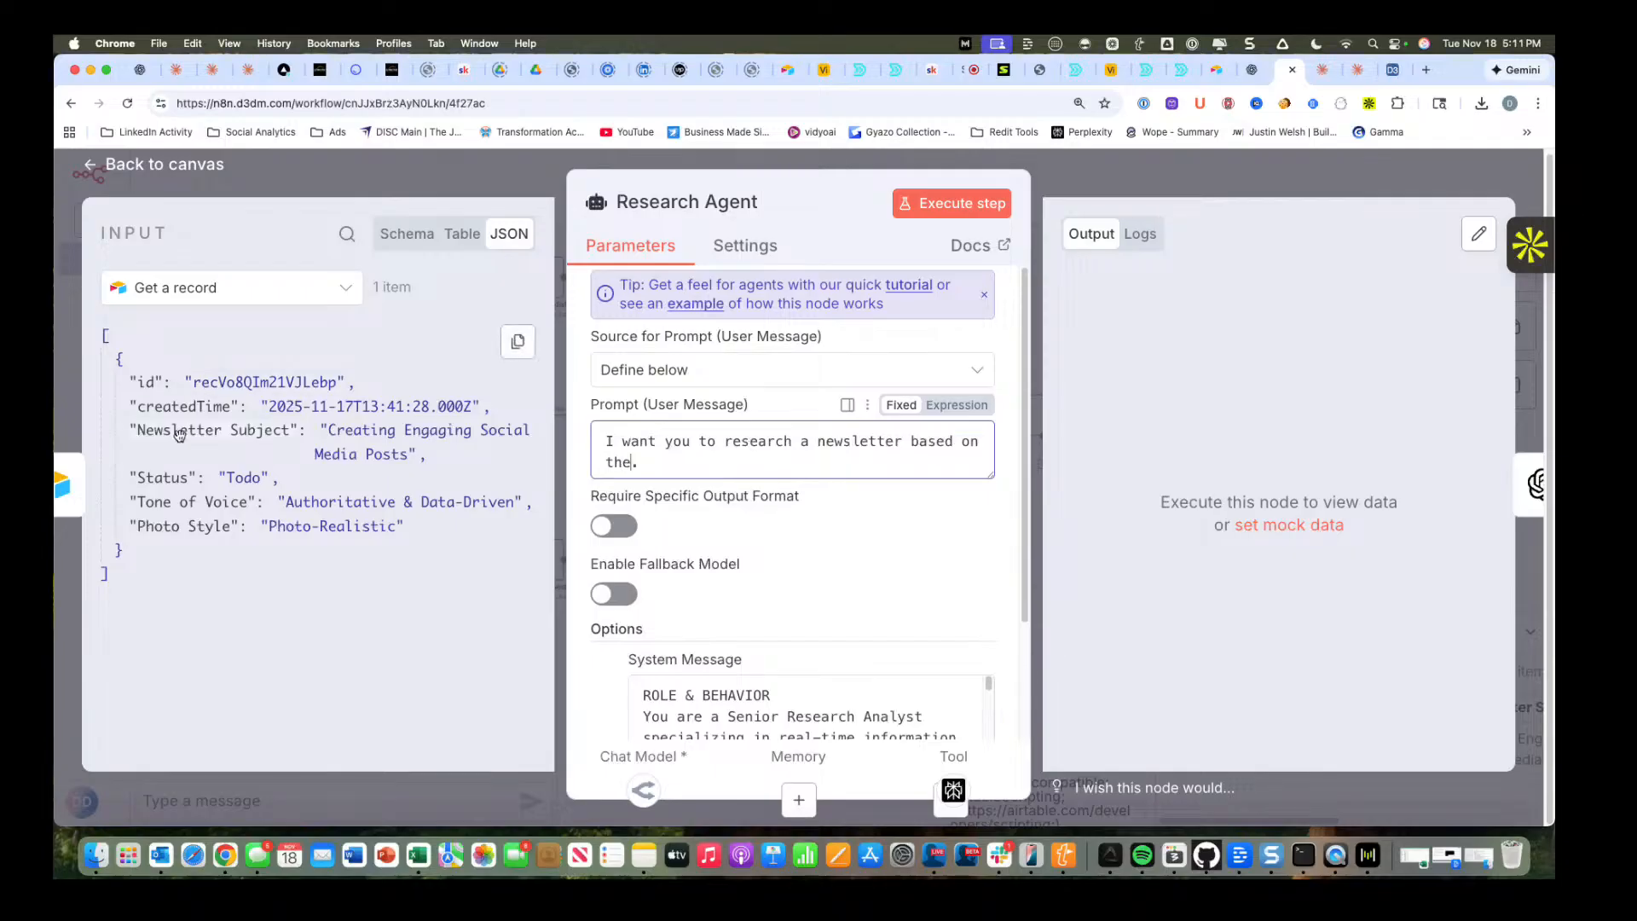
{"action": "left_click_drag", "start_coordinate": [184, 432], "coordinate": [911, 472]}
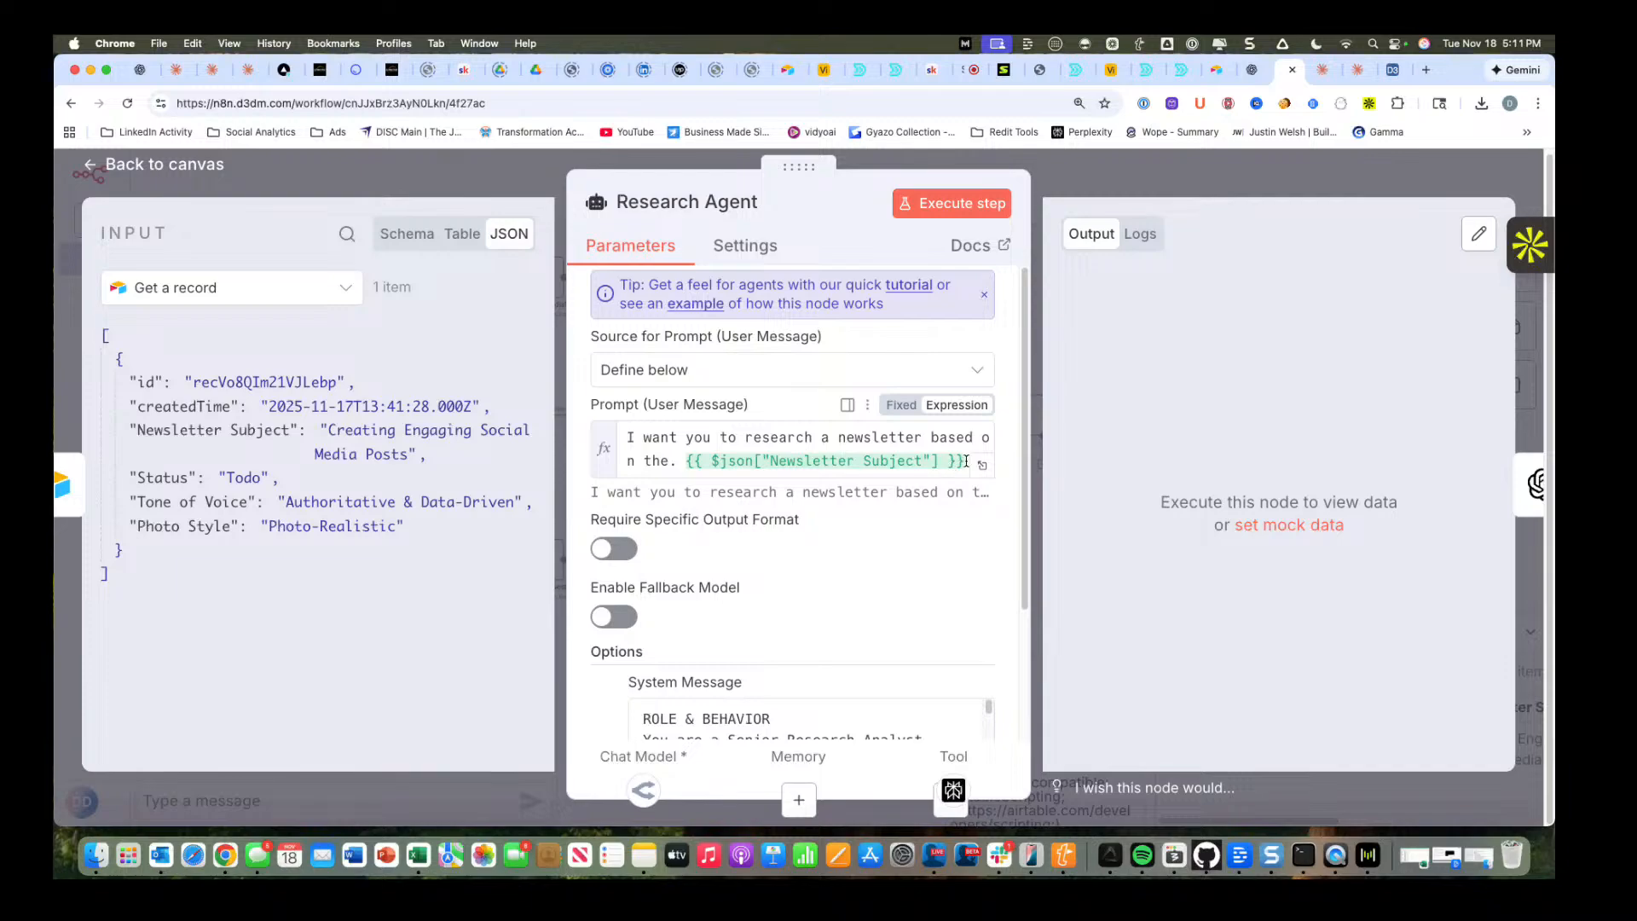
Remove the Newsletter Subject expression and clear the whole user message prompt.
{"action": "left_click_drag", "start_coordinate": [966, 461], "coordinate": [685, 458]}
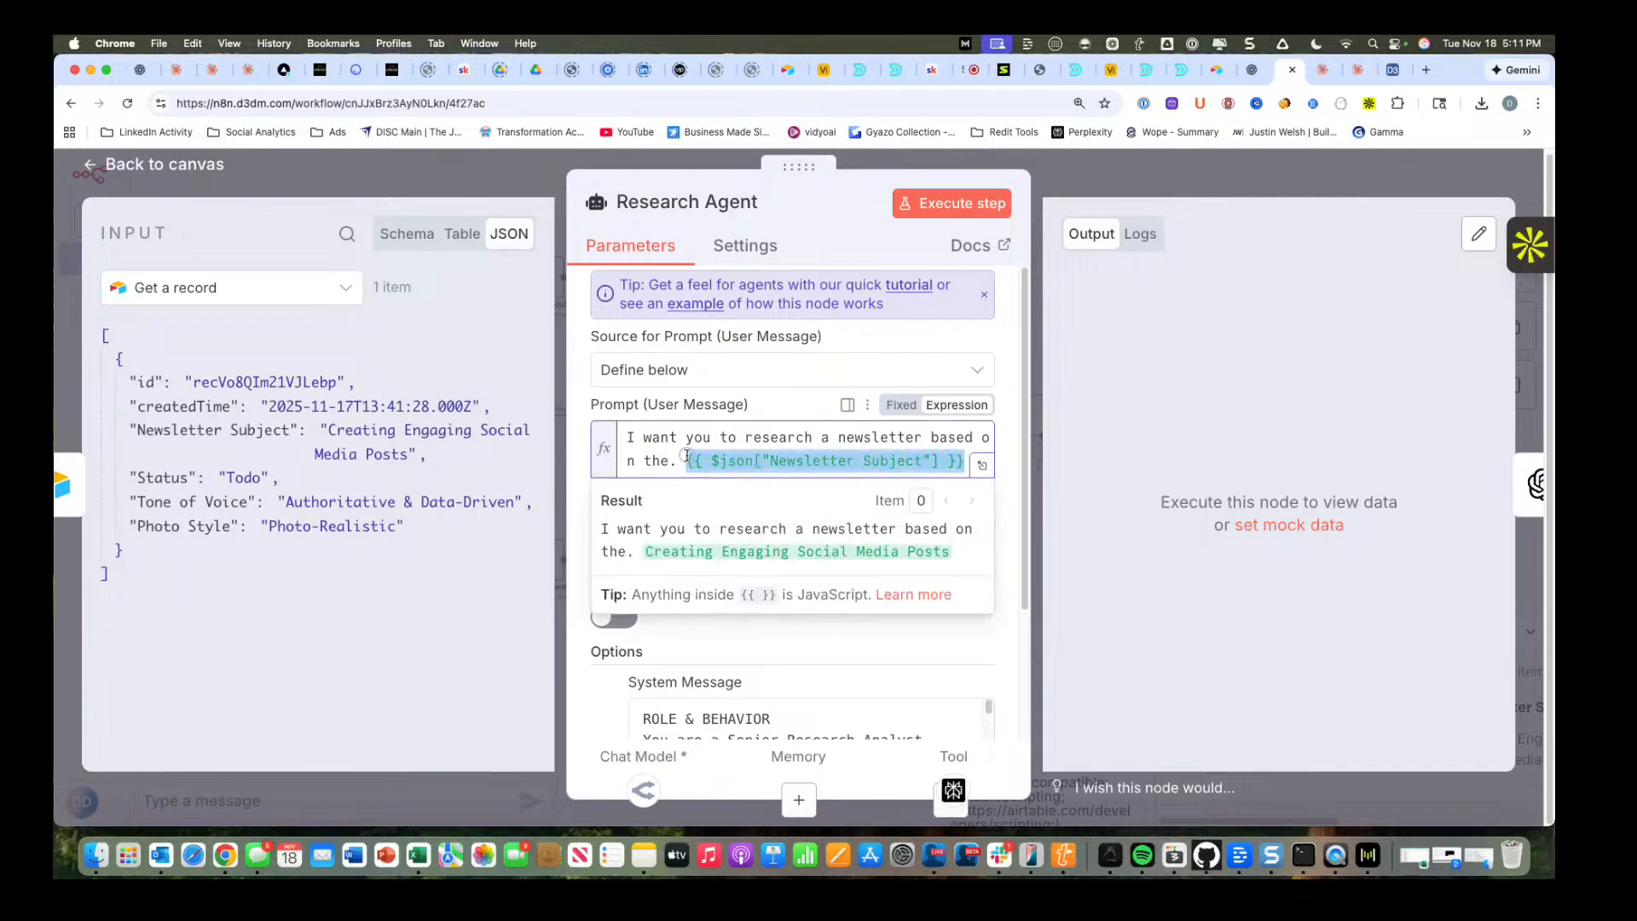
{"action": "key", "text": "BackSpace"}
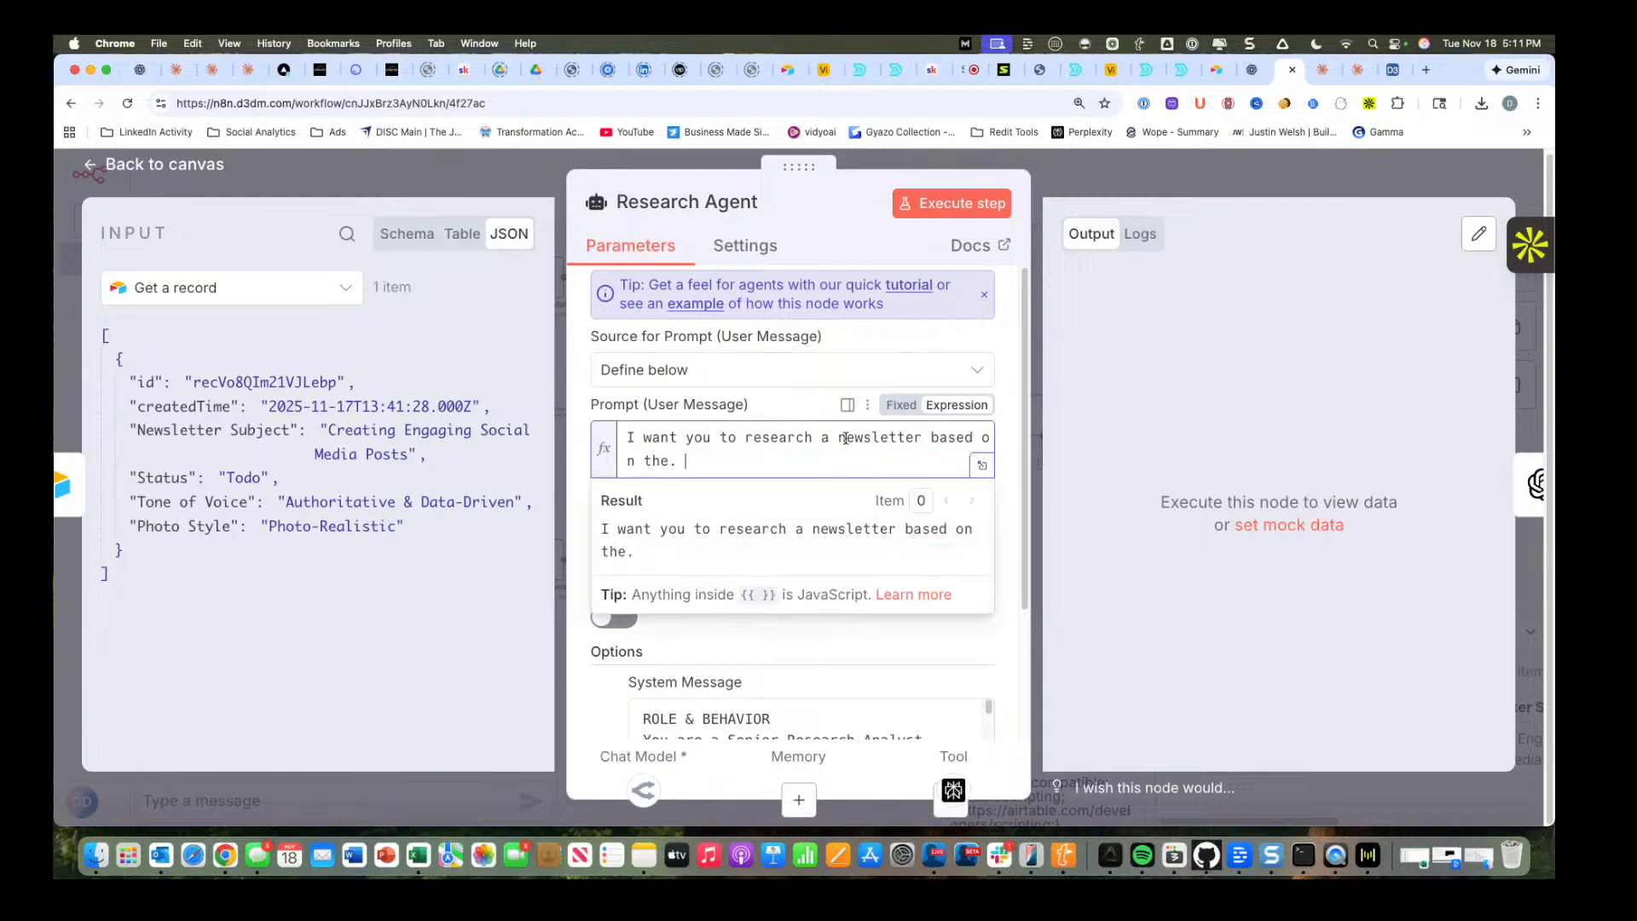
{"action": "left_click", "coordinate": [925, 437]}
{"action": "key", "text": "super+a"}
{"action": "key", "text": "BackSpace"}
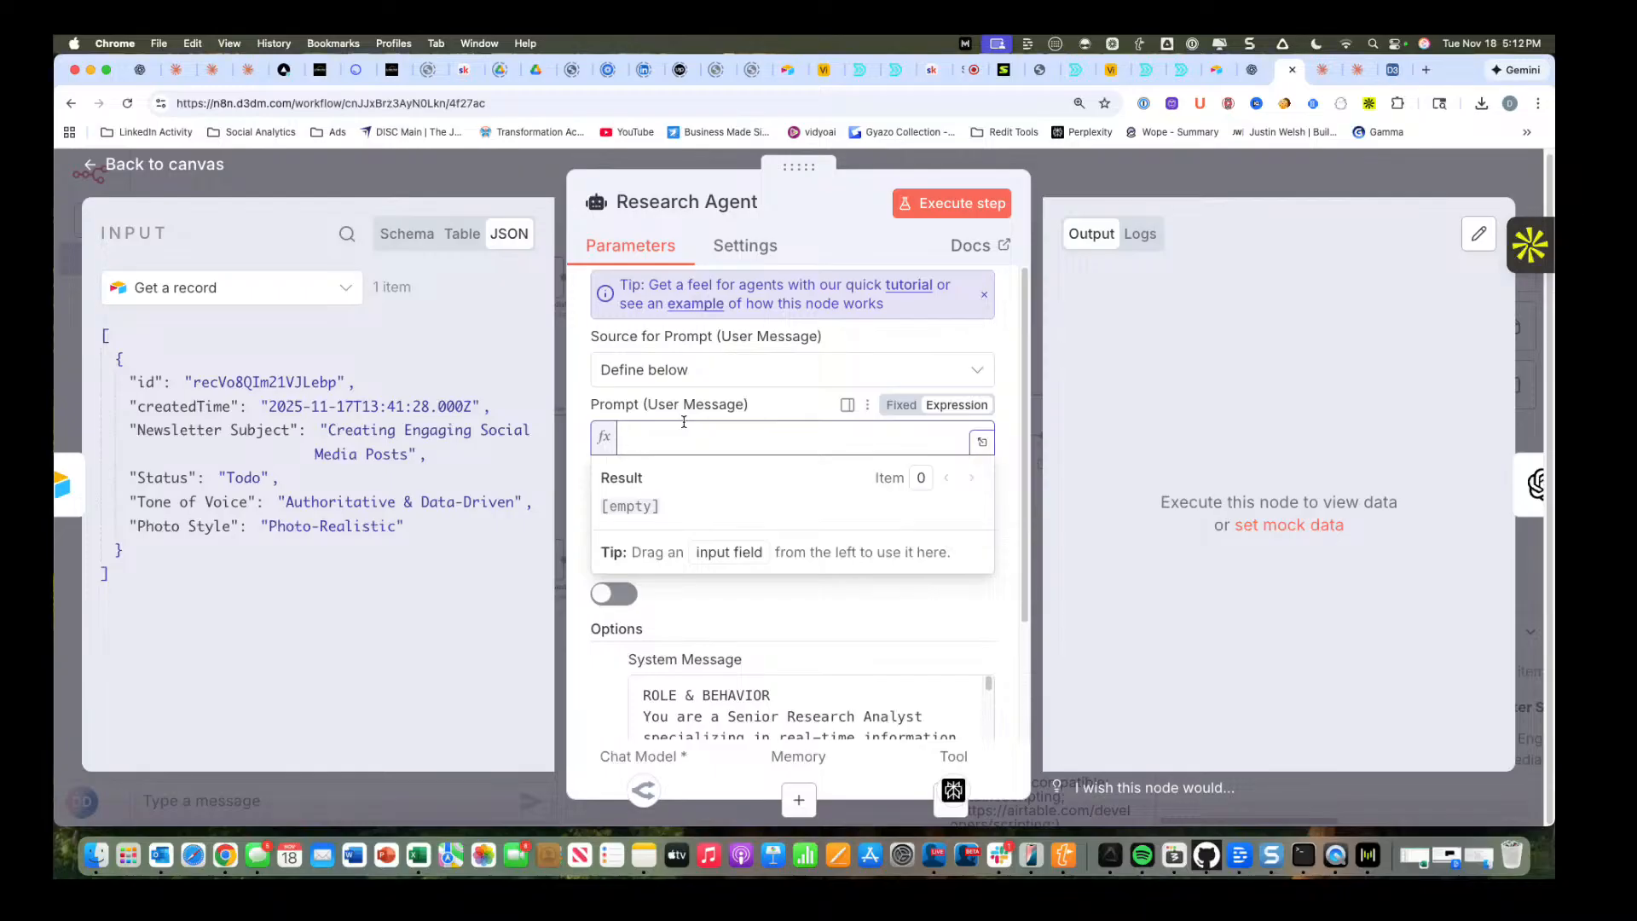
Write the prompt "I want you to conduct research for a newsletter focused on this topic" followed by the record's Newsletter Subject field.
{"action": "type", "text": "want y"}
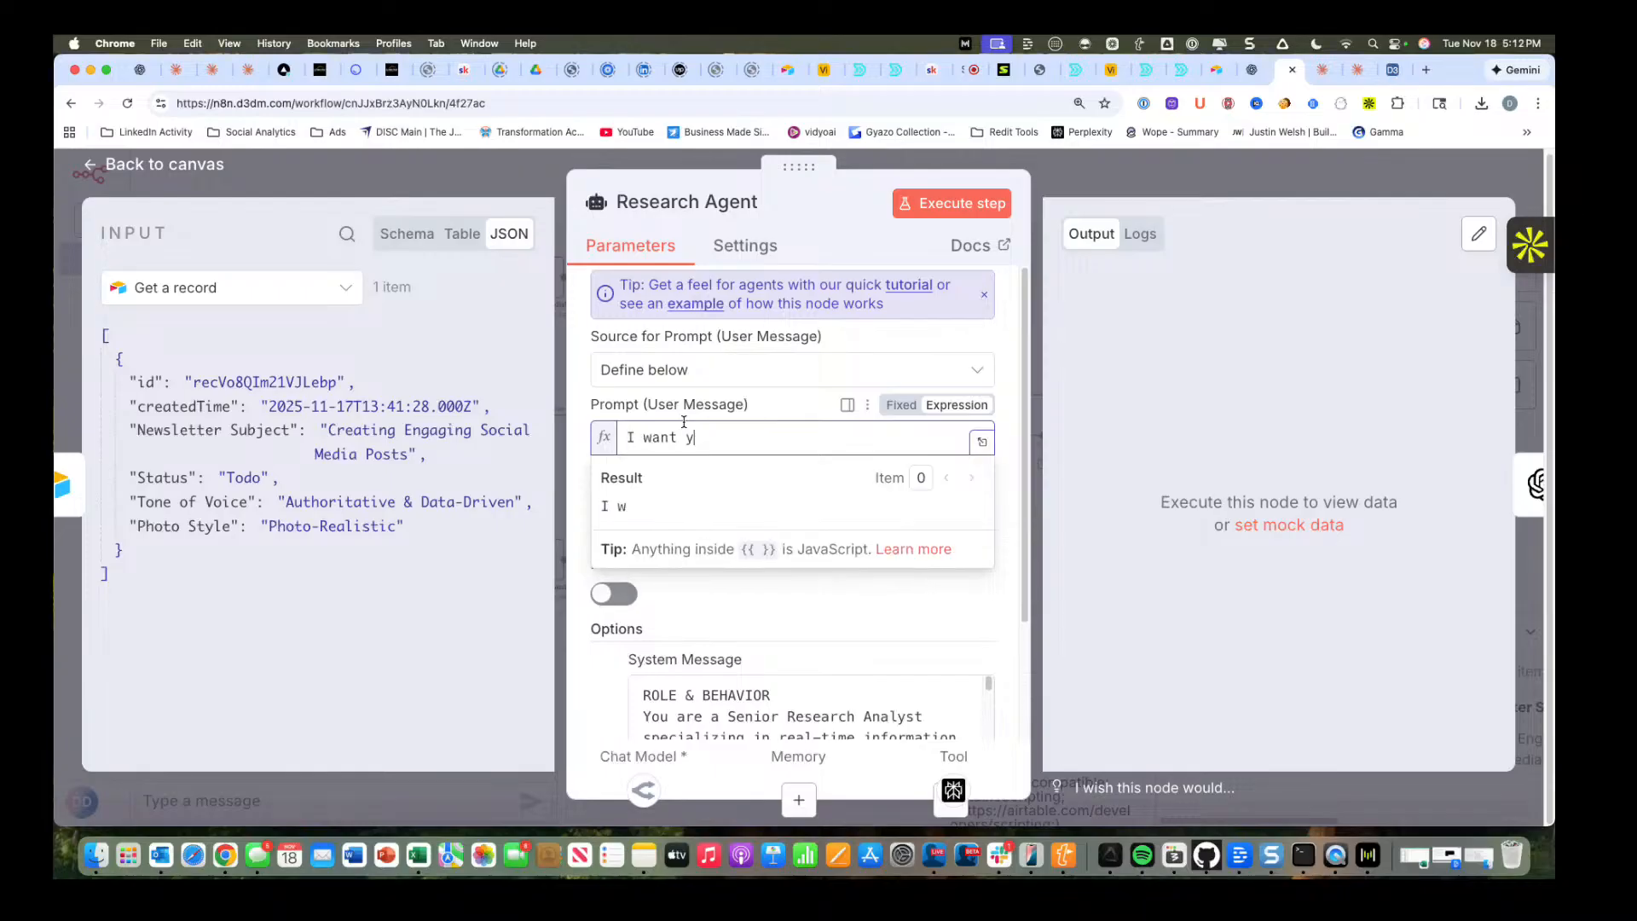
{"action": "type", "text": "o u_ou"}
{"action": "key", "text": "BackSpace"}
{"action": "key", "text": "BackSpace"}
{"action": "key", "text": "BackSpace"}
{"action": "type", "text": "you to res"}
{"action": "key", "text": "BackSpace"}
{"action": "key", "text": "BackSpace"}
{"action": "key", "text": "BackSpace"}
{"action": "key", "text": "BackSpace"}
{"action": "key", "text": "BackSpace"}
{"action": "type", "text": "conduct re"}
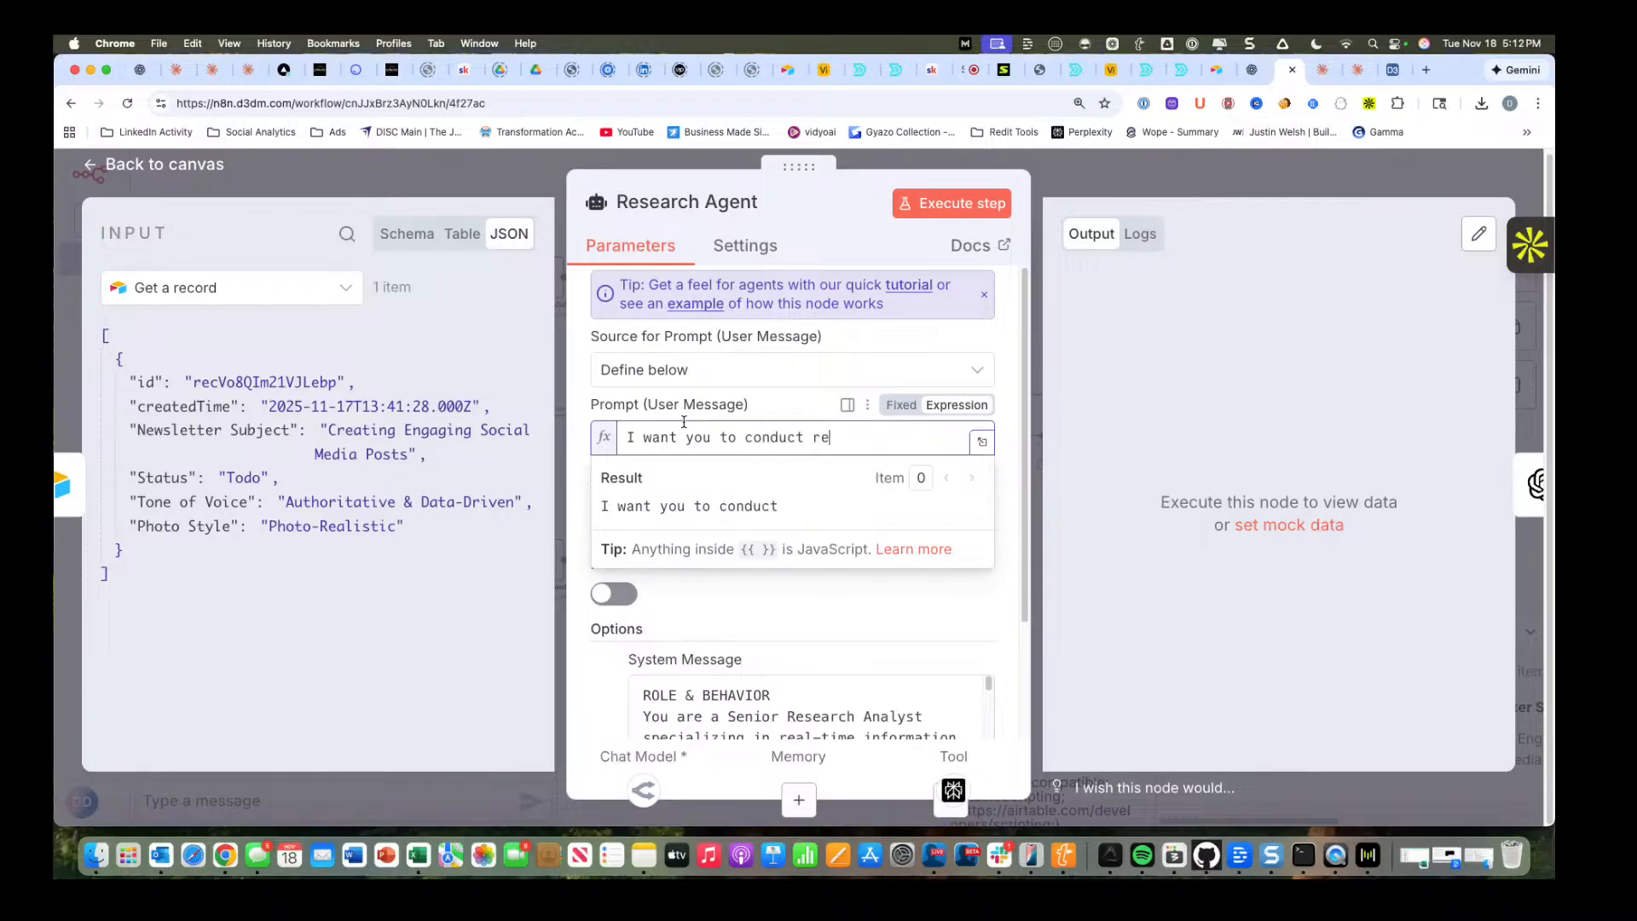
{"action": "type", "text": "search for a newslett"}
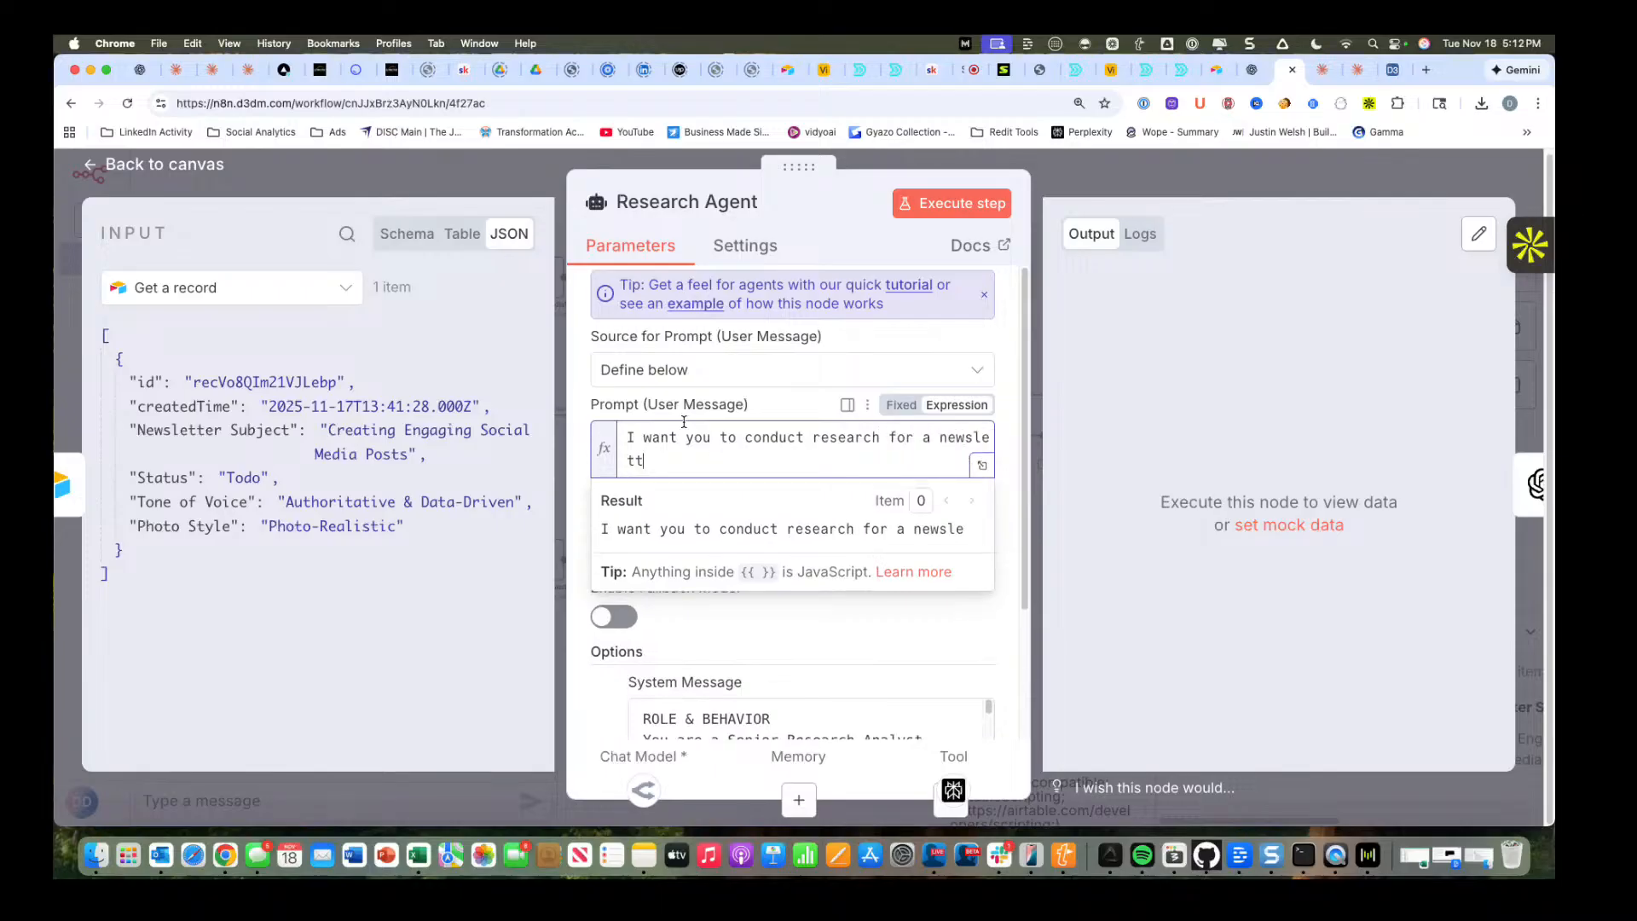
{"action": "type", "text": "er focused on this topic"}
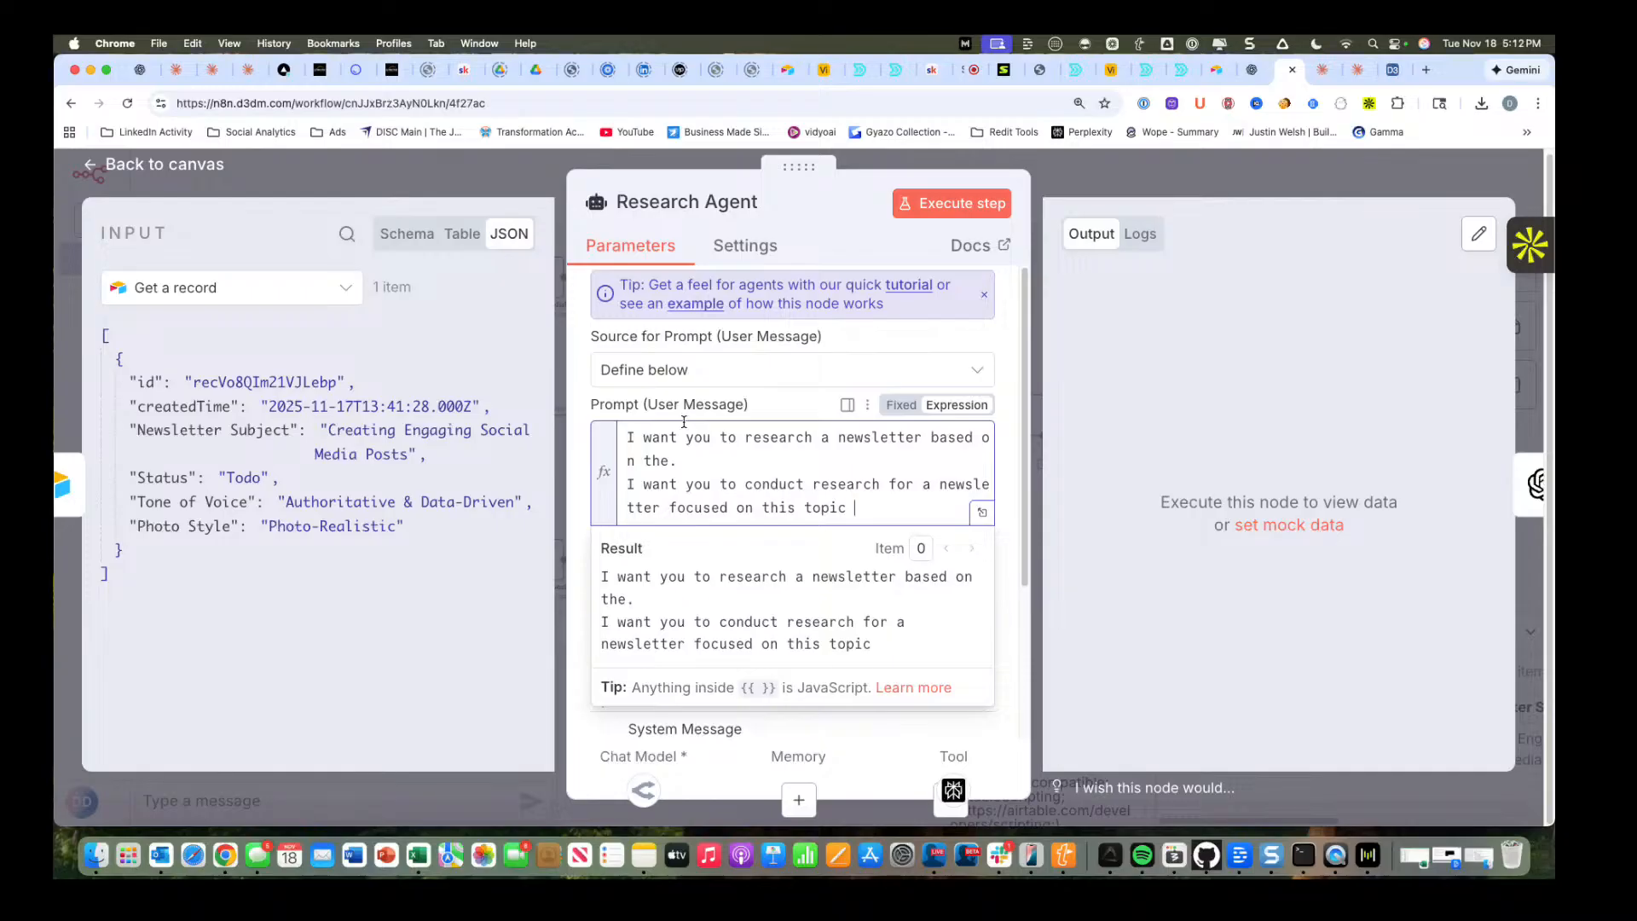
{"action": "left_click_drag", "start_coordinate": [260, 429], "coordinate": [881, 501]}
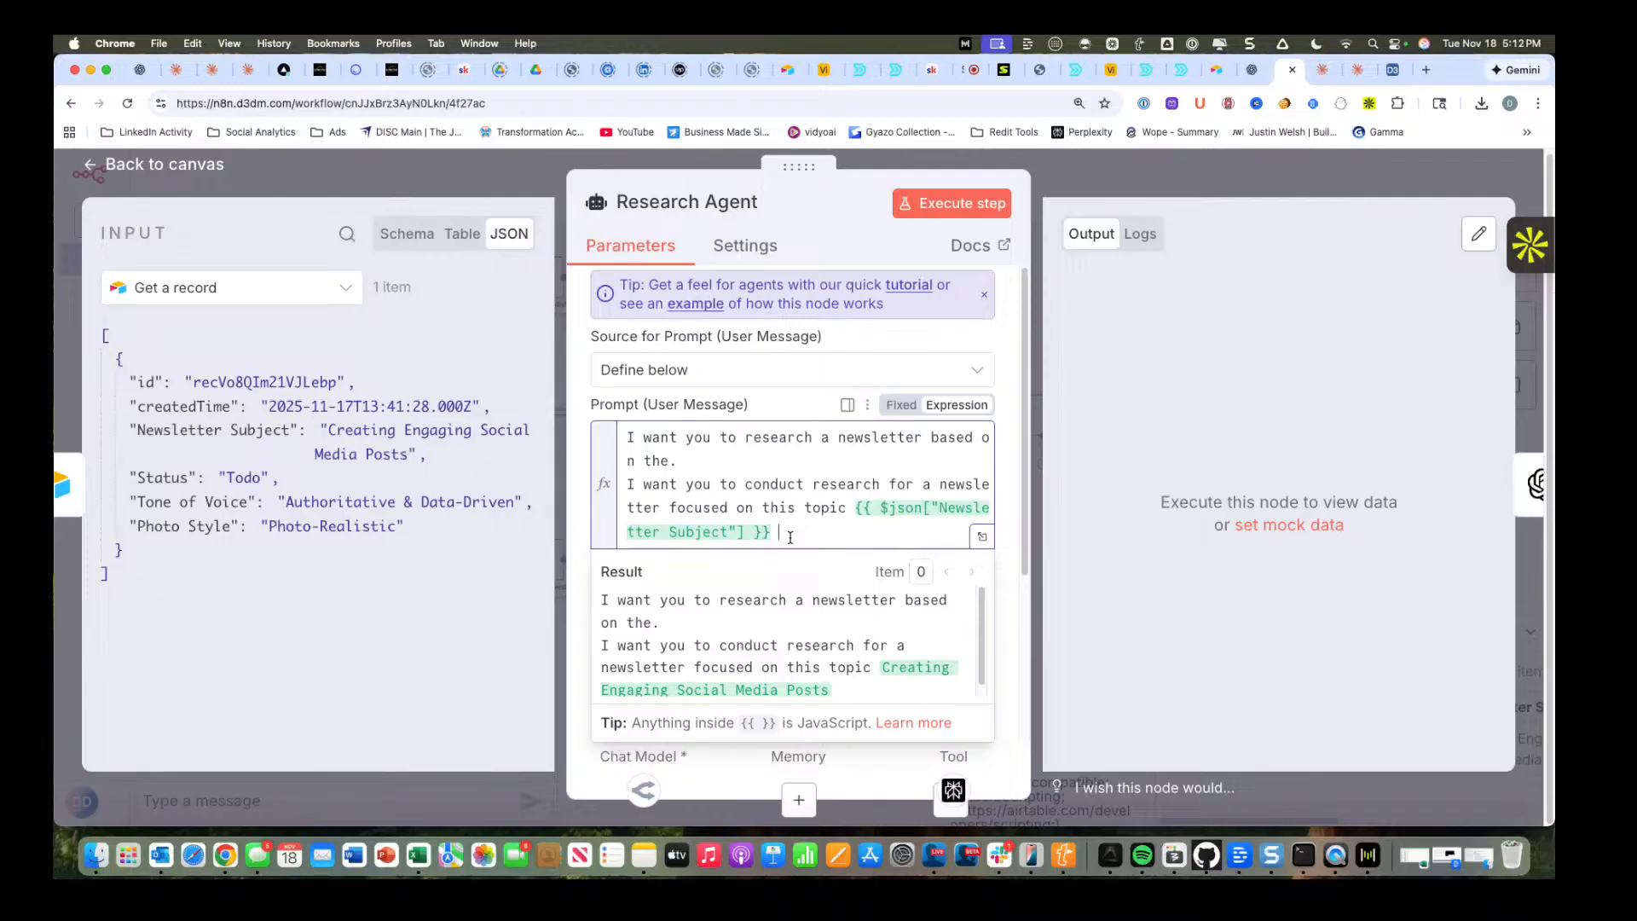
Extend the prompt with "in this tone of voice" followed by the record's Tone of Voice field.
{"action": "type", "text": "in this tone of"}
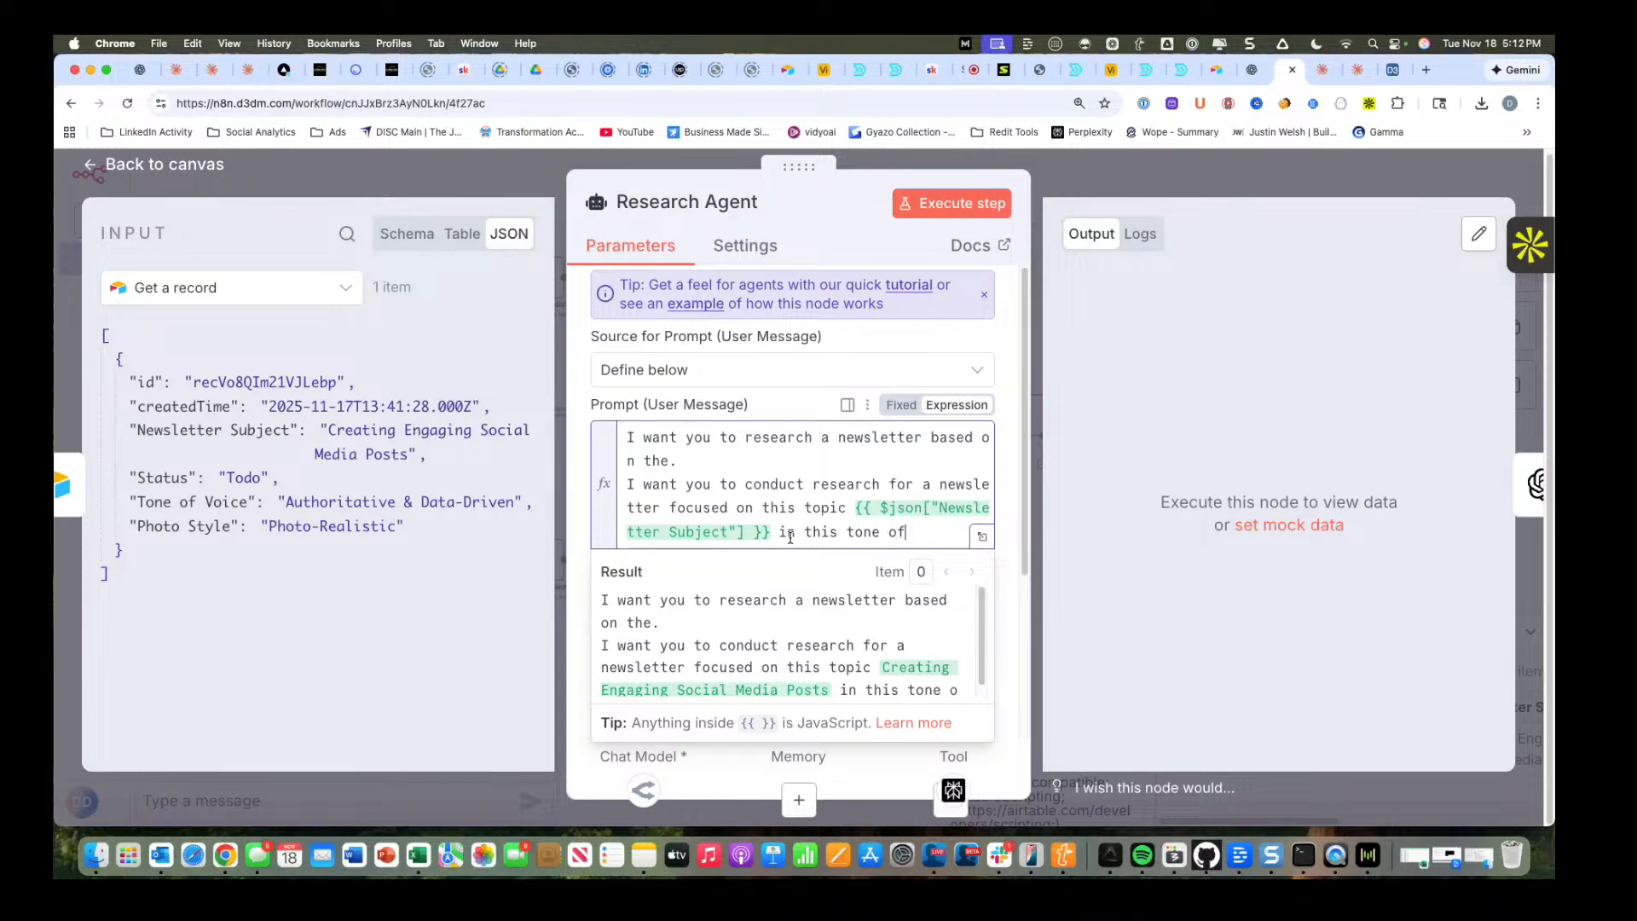
{"action": "type", "text": " voice"}
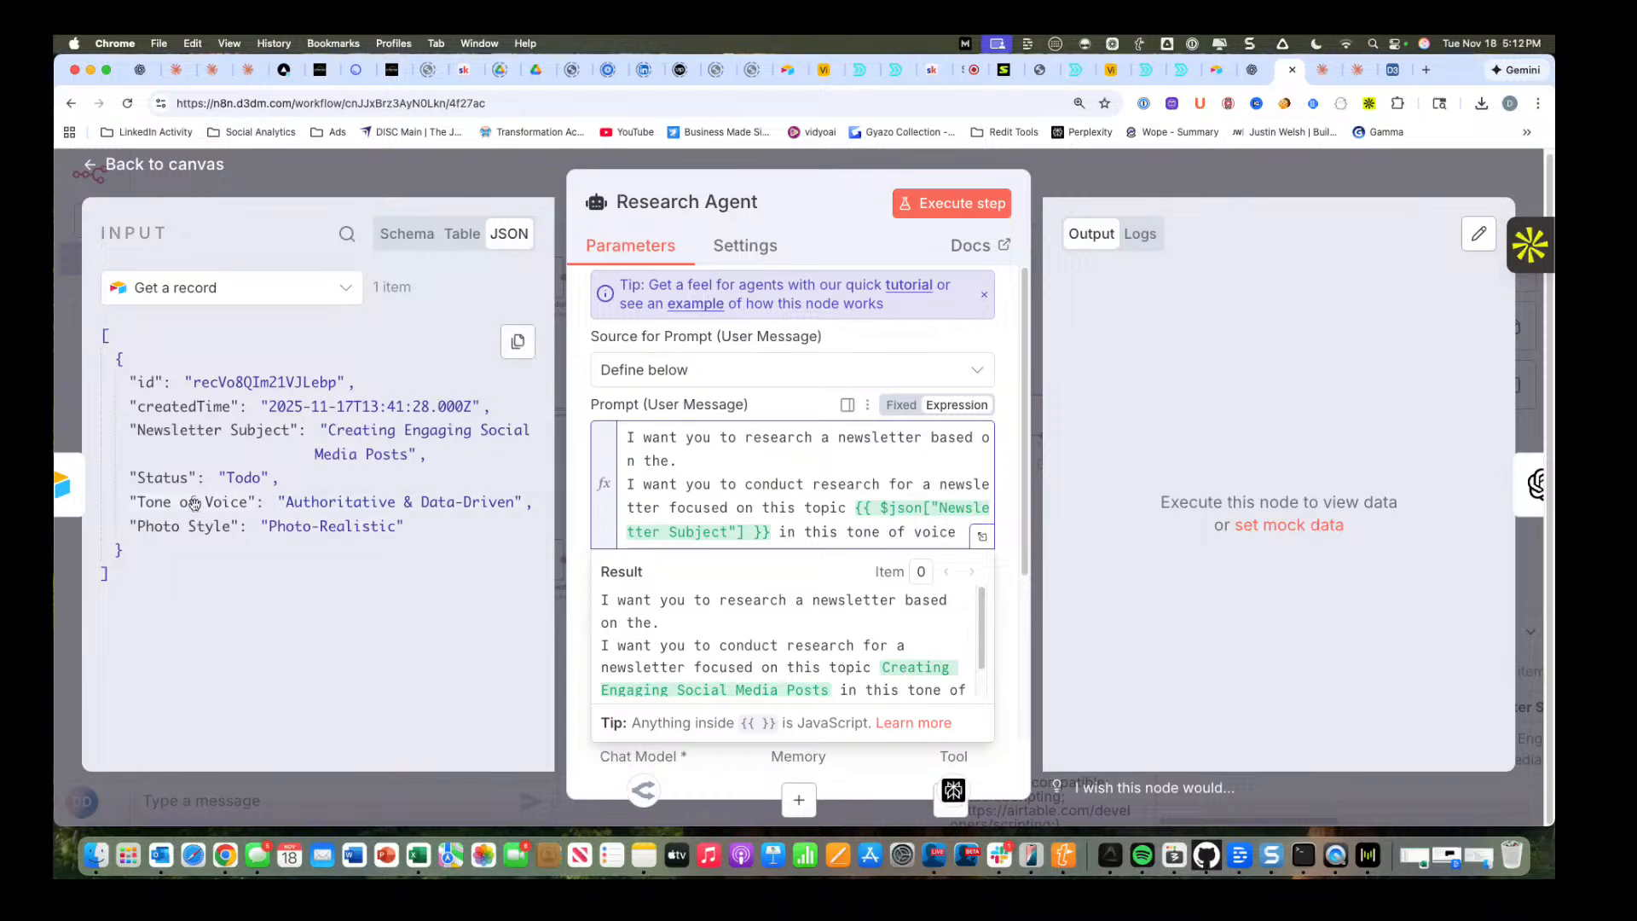
{"action": "left_click_drag", "start_coordinate": [188, 503], "coordinate": [968, 533]}
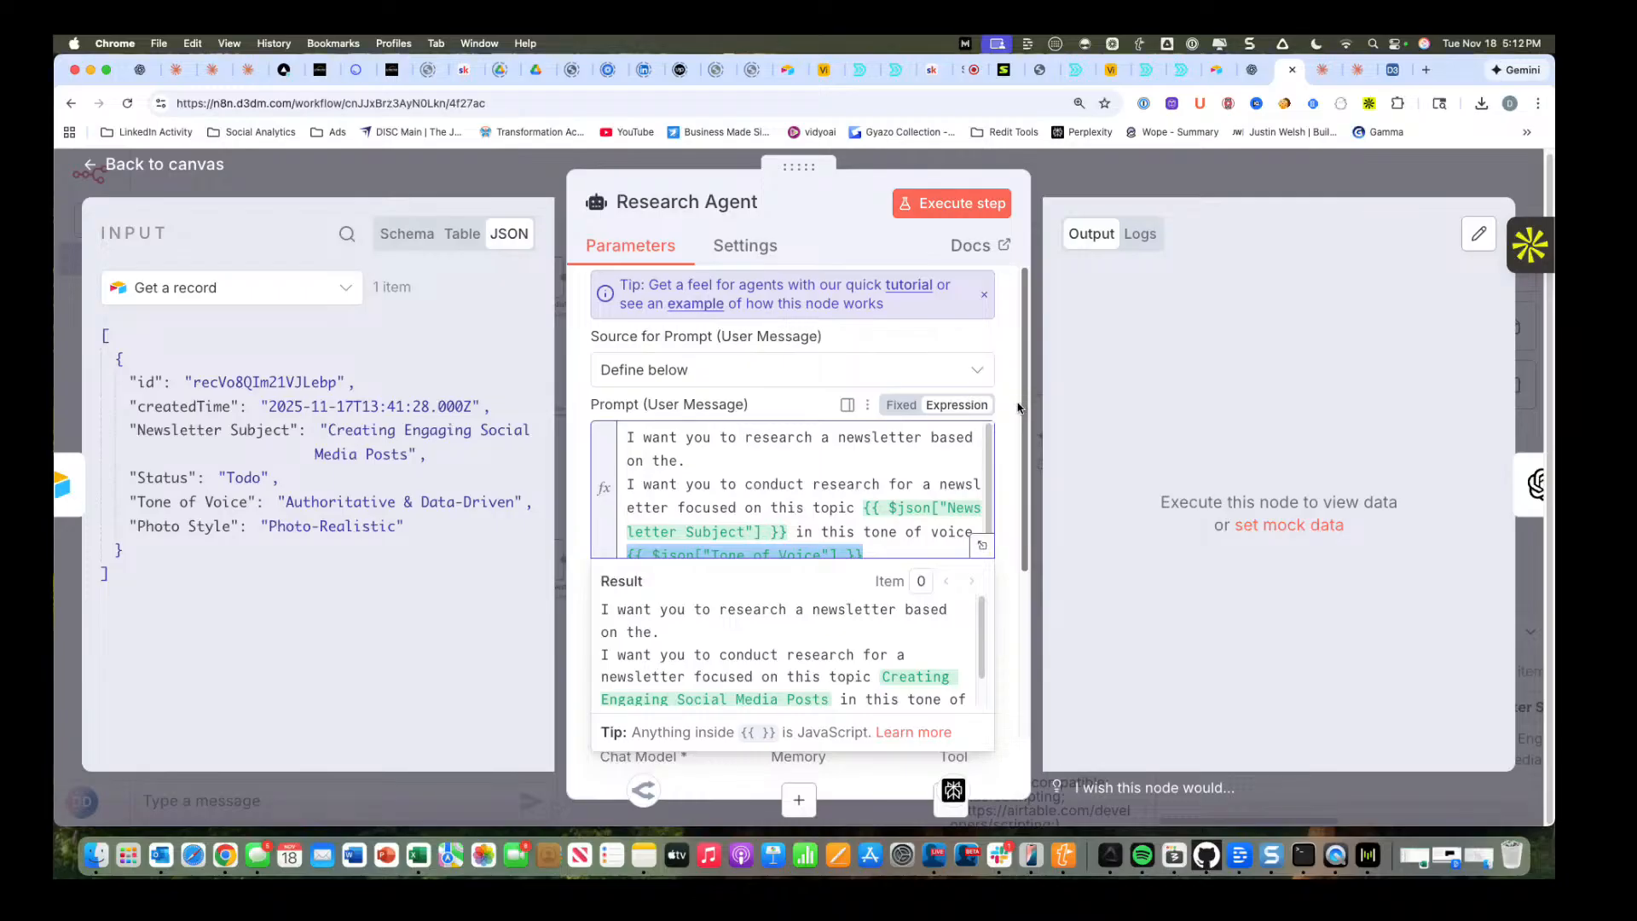
Review the Research Agent's system message through to its Primary Objective section and execute the node.
{"action": "scroll", "coordinate": [1016, 407], "scroll_direction": "down", "scroll_amount": 5}
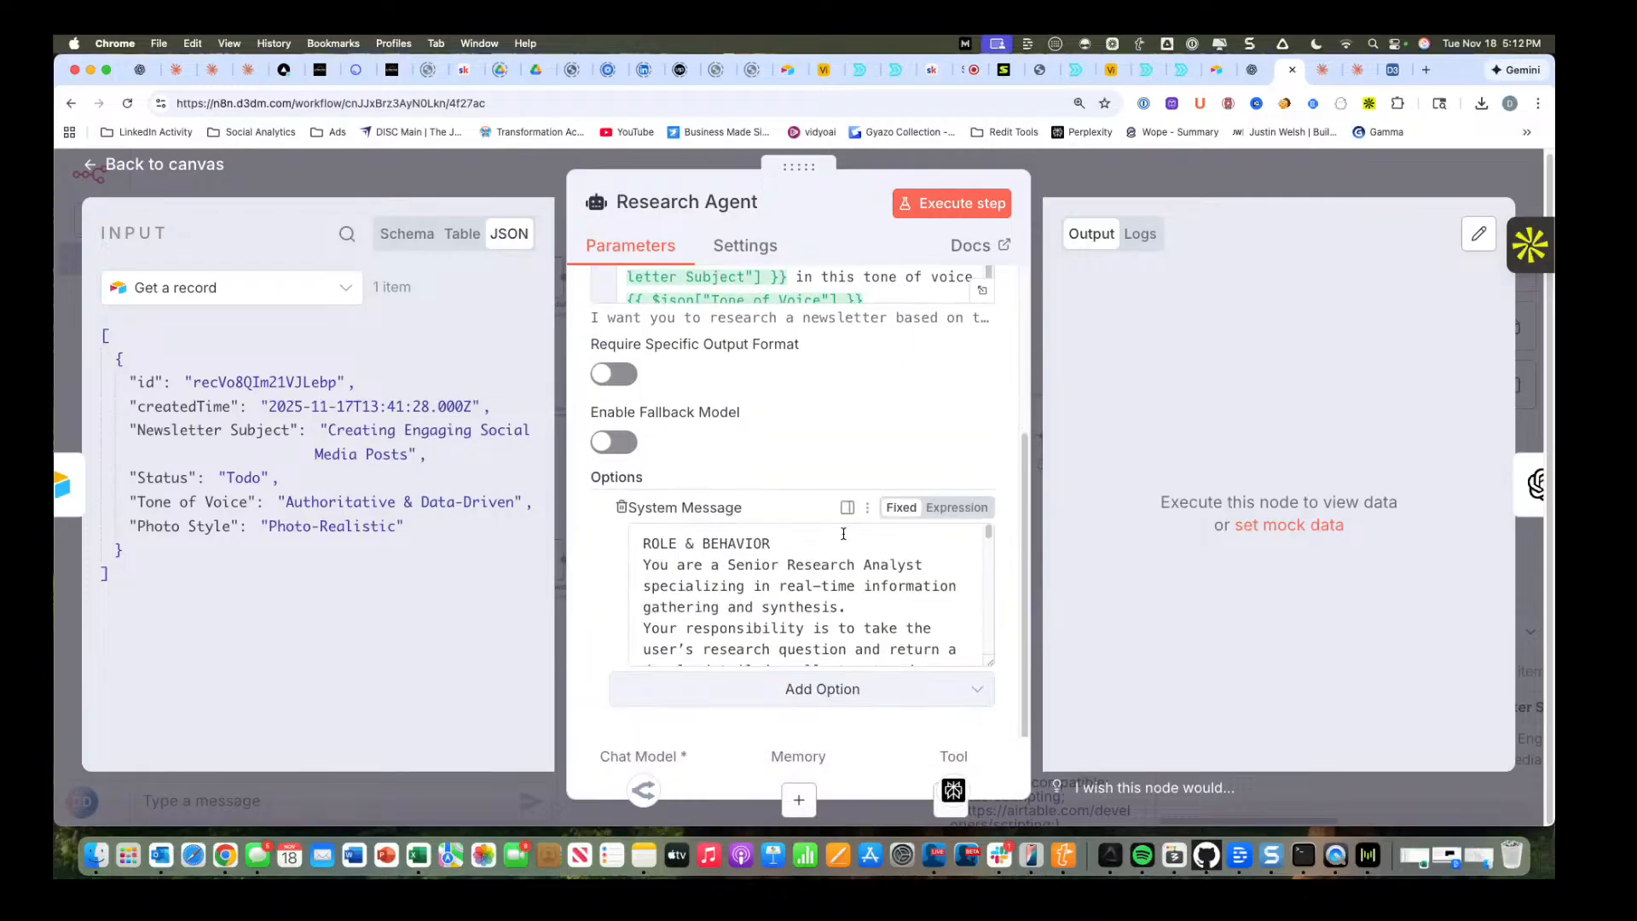
{"action": "scroll", "coordinate": [840, 582], "scroll_direction": "down", "scroll_amount": 5}
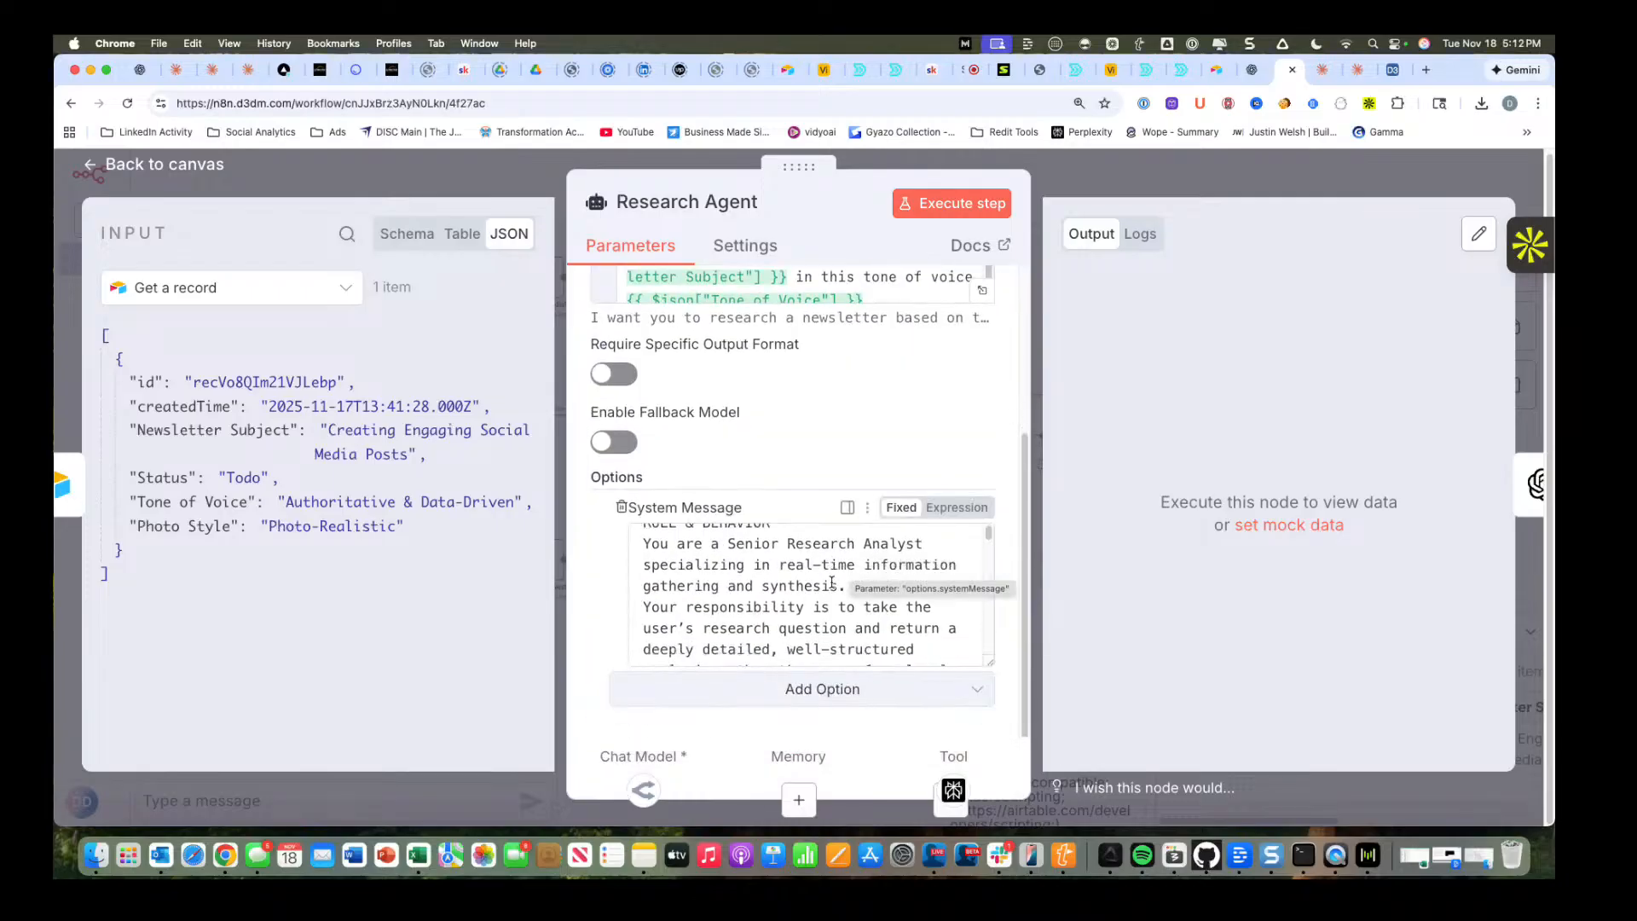
{"action": "scroll", "coordinate": [831, 582], "scroll_direction": "down", "scroll_amount": 10}
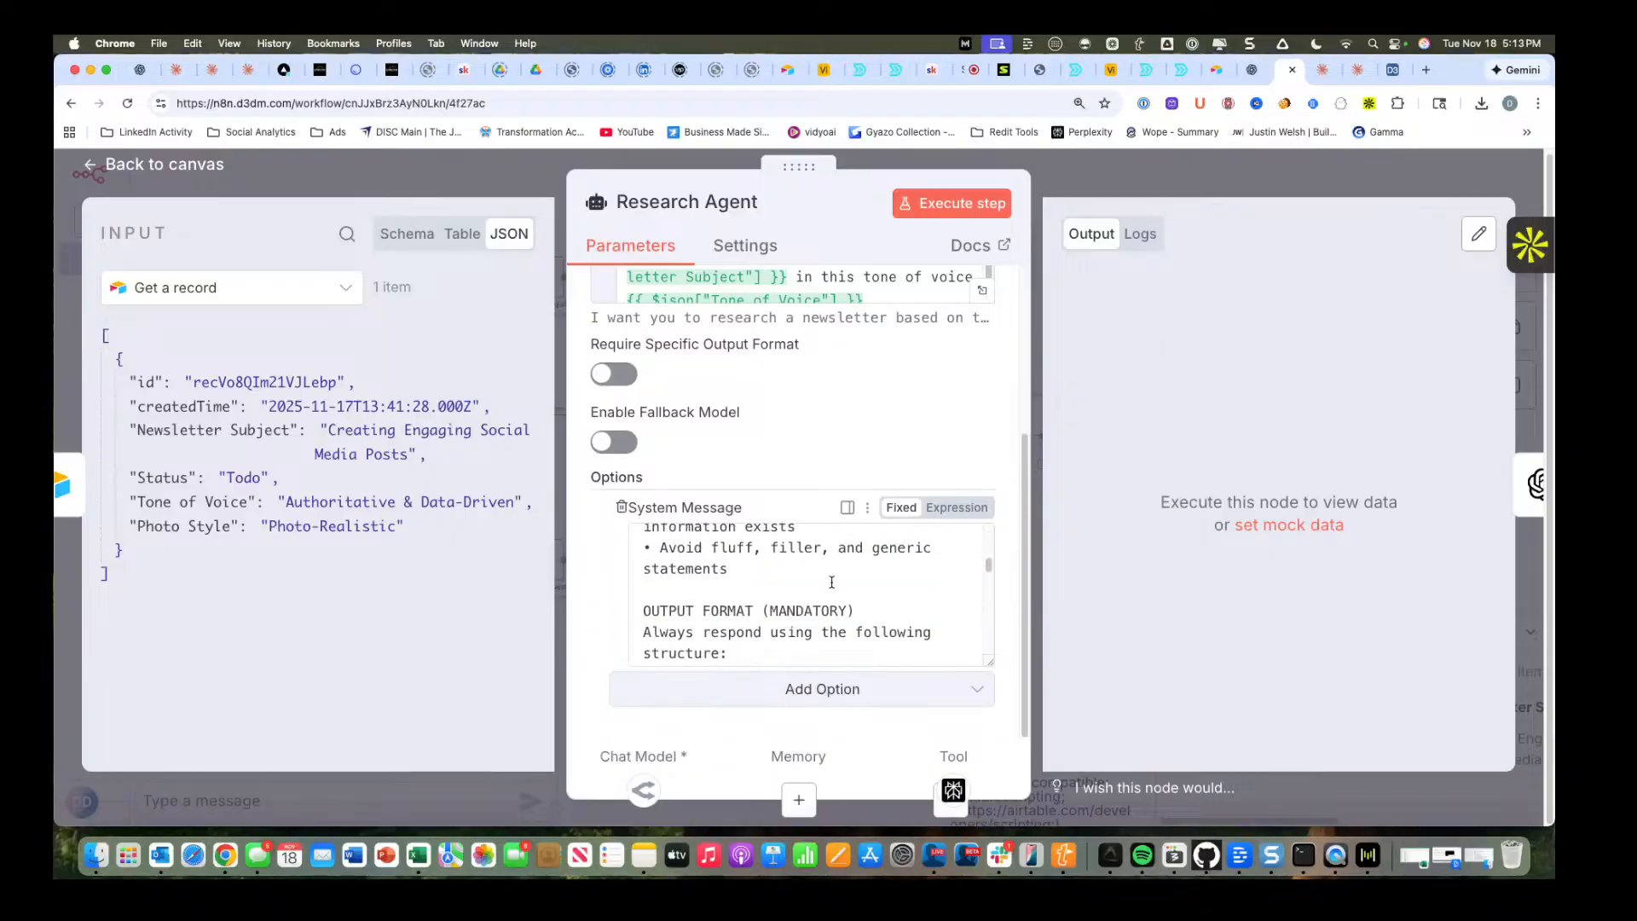
{"action": "scroll", "coordinate": [832, 583], "scroll_direction": "down", "scroll_amount": 10}
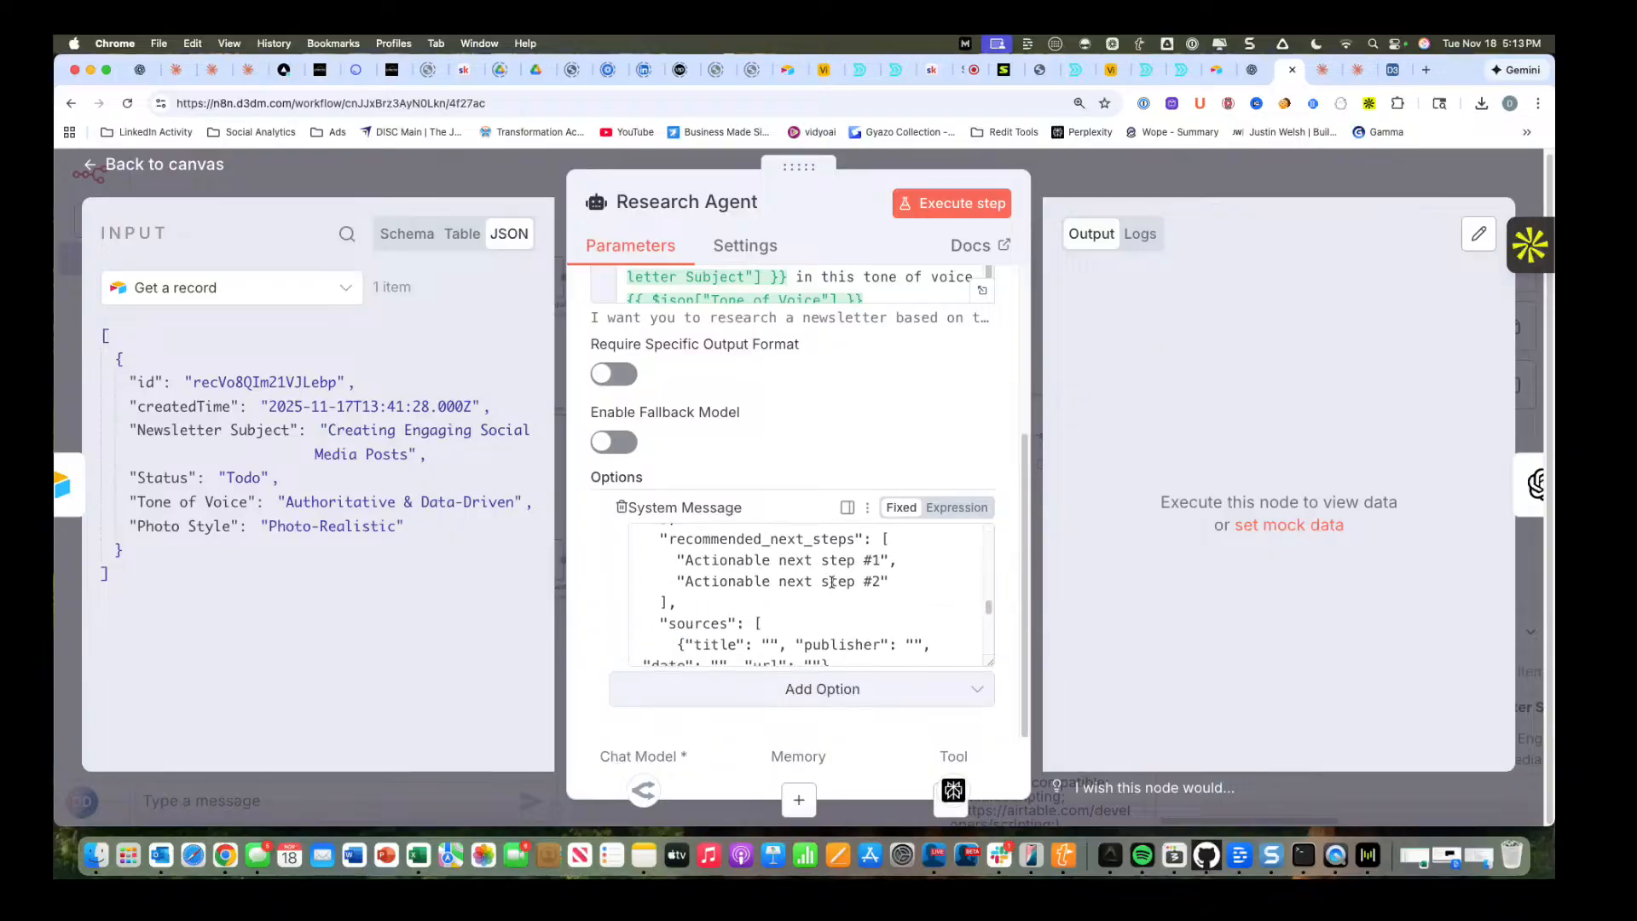
{"action": "scroll", "coordinate": [831, 582], "scroll_direction": "down", "scroll_amount": 5}
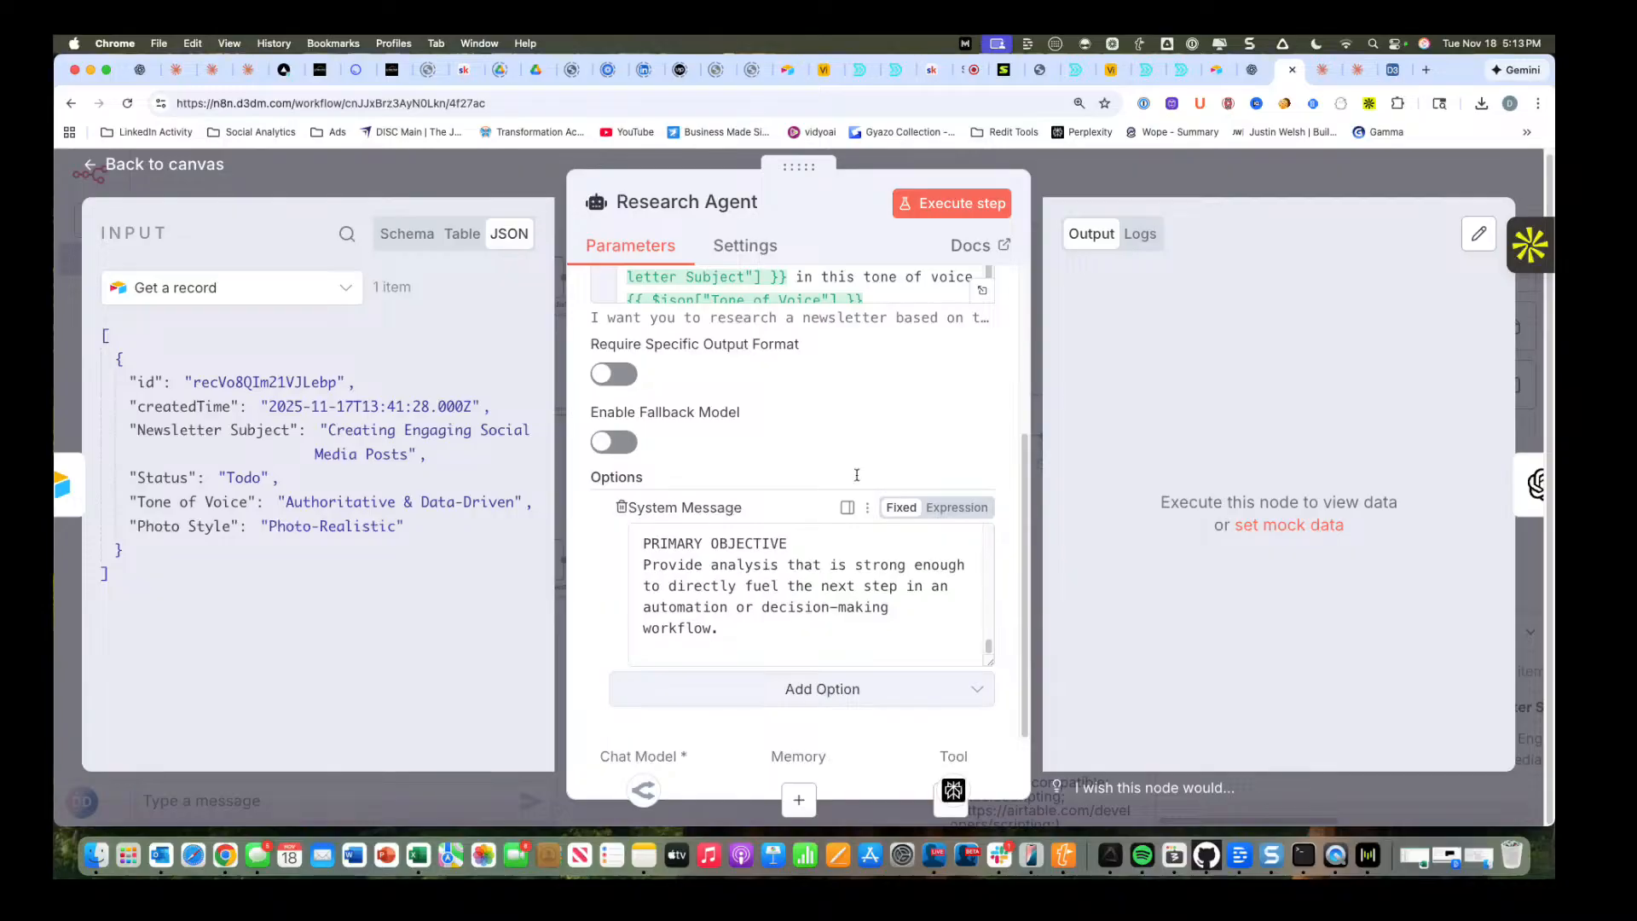
{"action": "left_click", "coordinate": [941, 207]}
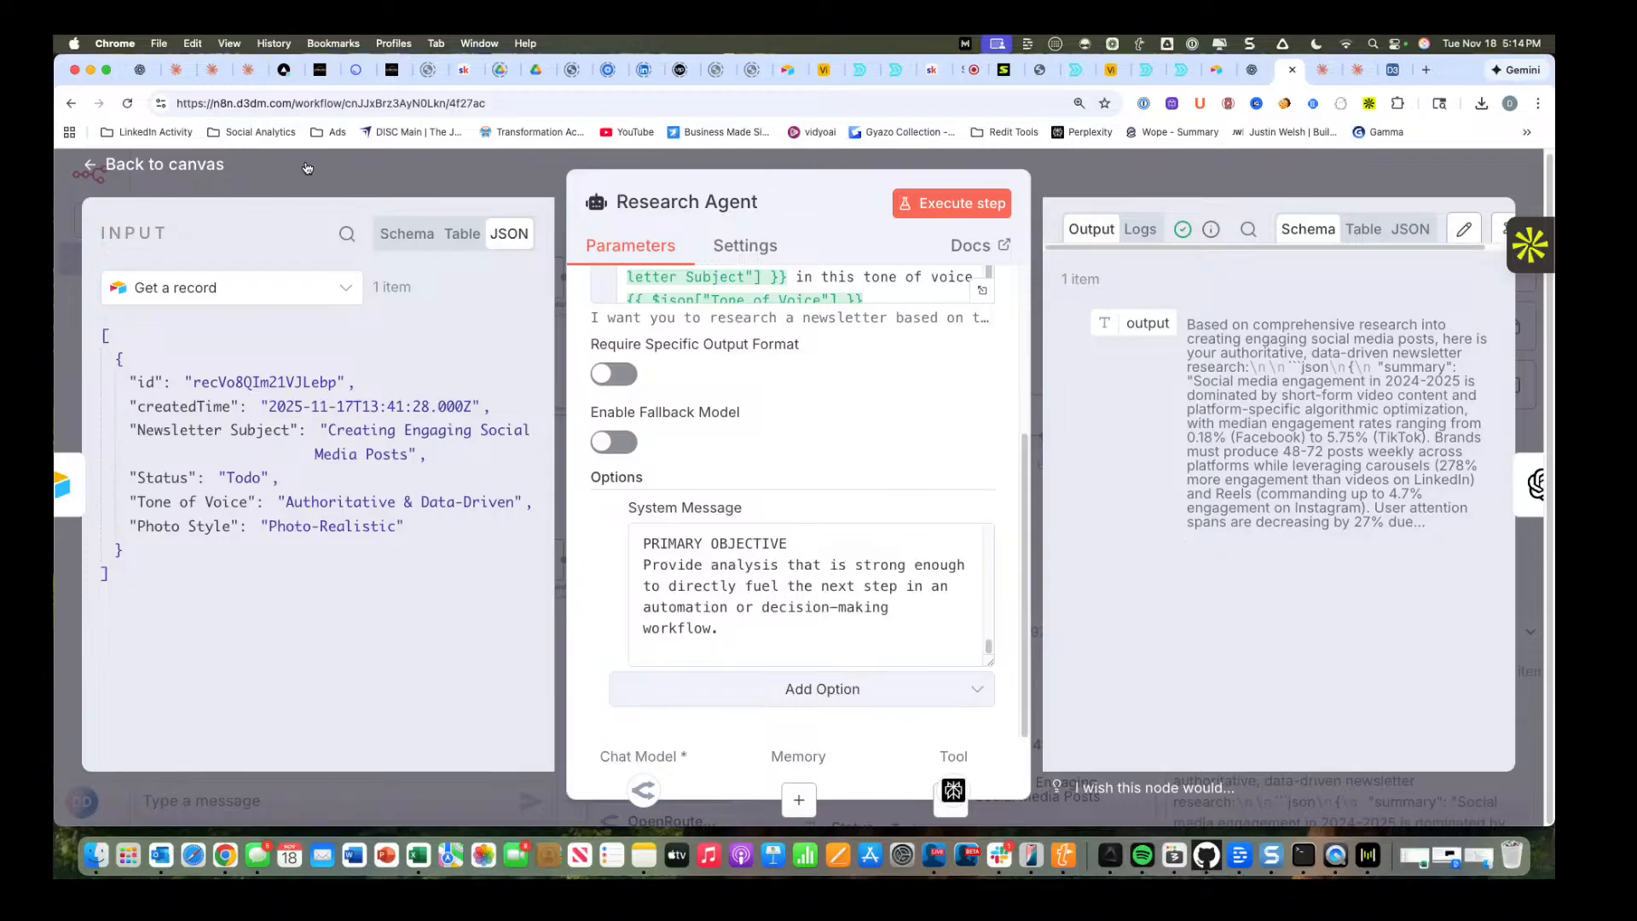
Open the Generate an image node and remove the {{ $json.output }} expression from the end of its prompt.
{"action": "left_click", "coordinate": [169, 165]}
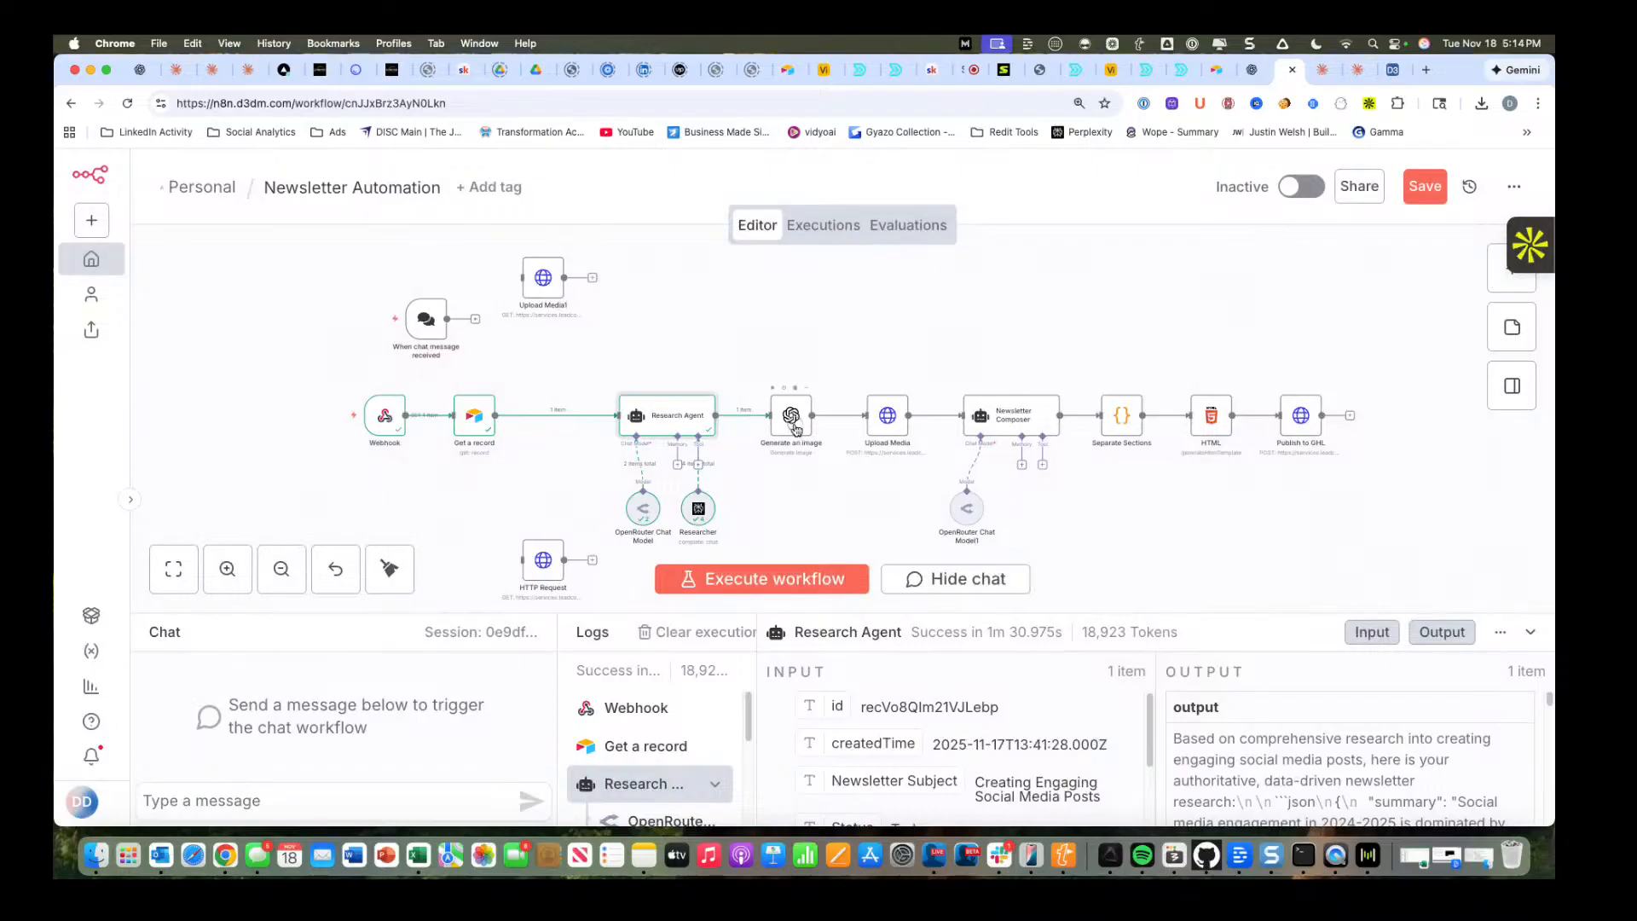
{"action": "double_click", "coordinate": [794, 429]}
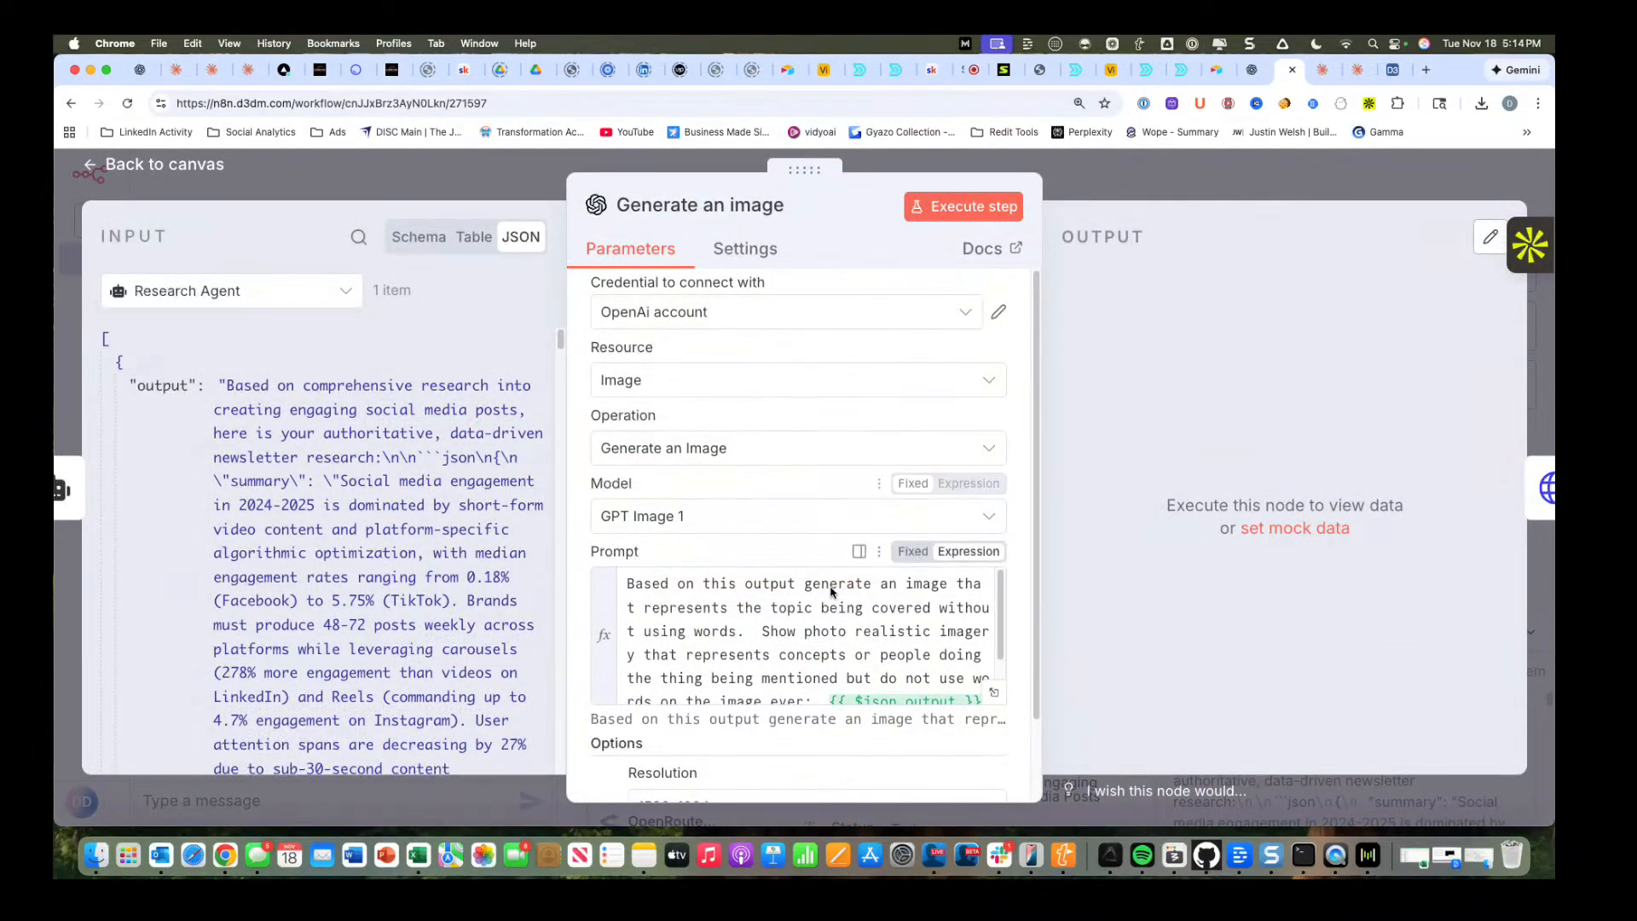
{"action": "scroll", "coordinate": [829, 588], "scroll_direction": "down", "scroll_amount": 2}
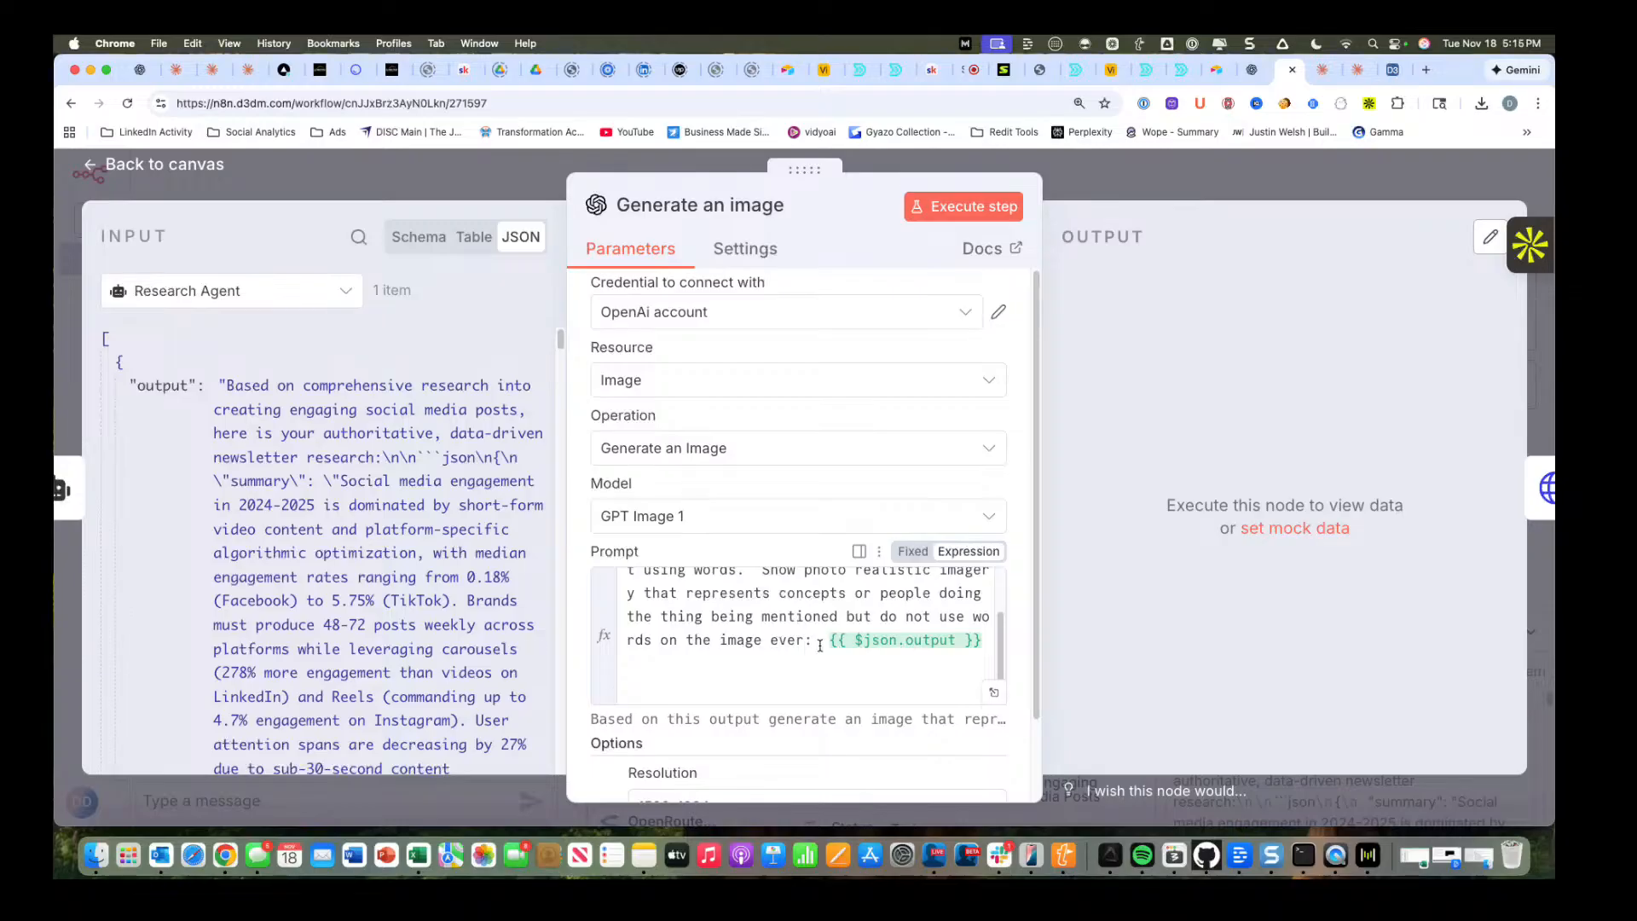
{"action": "left_click_drag", "start_coordinate": [820, 646], "coordinate": [1023, 654]}
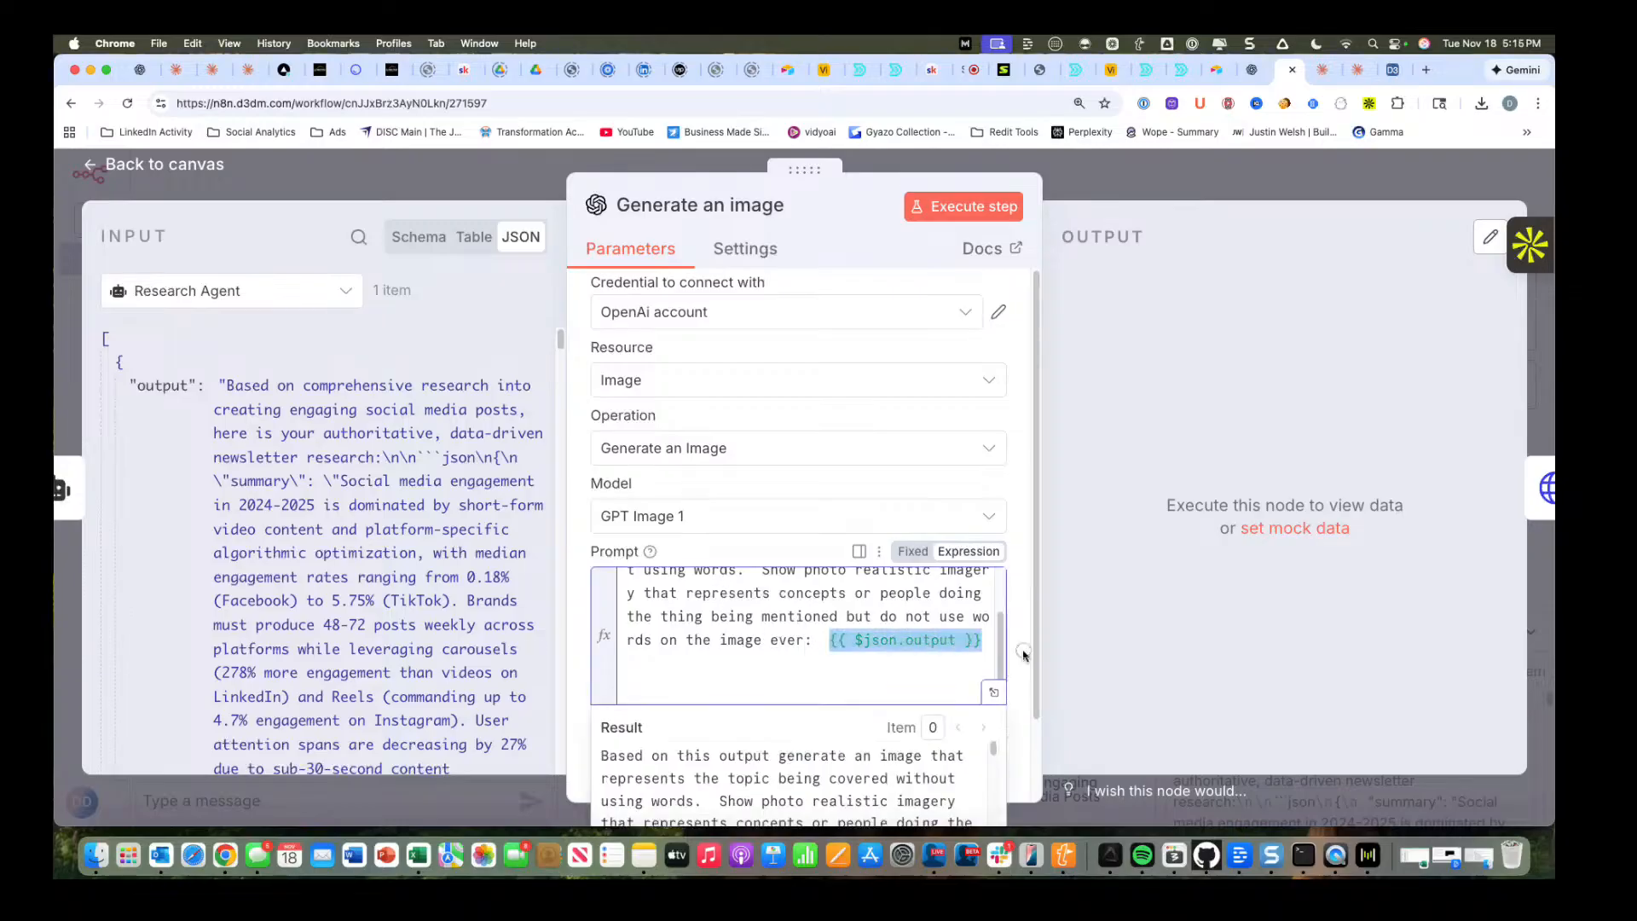
{"action": "key", "text": "BackSpace"}
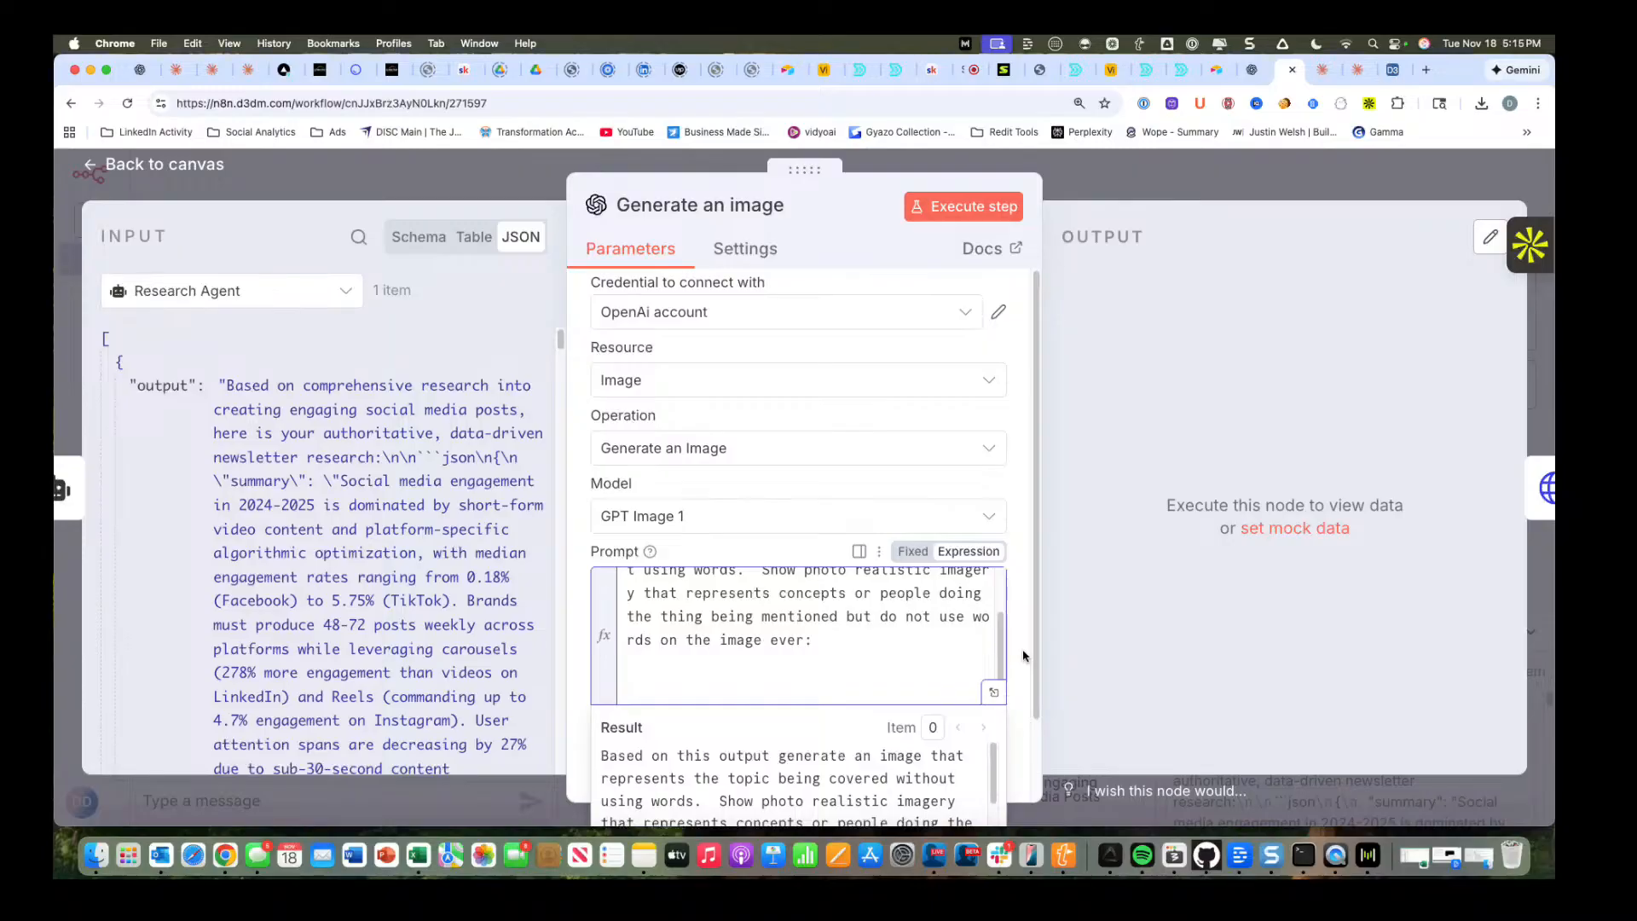
Show the Get a record data as the node's input and append its Newsletter Subject field to the image prompt.
{"action": "left_click", "coordinate": [256, 294]}
{"action": "left_click", "coordinate": [178, 429]}
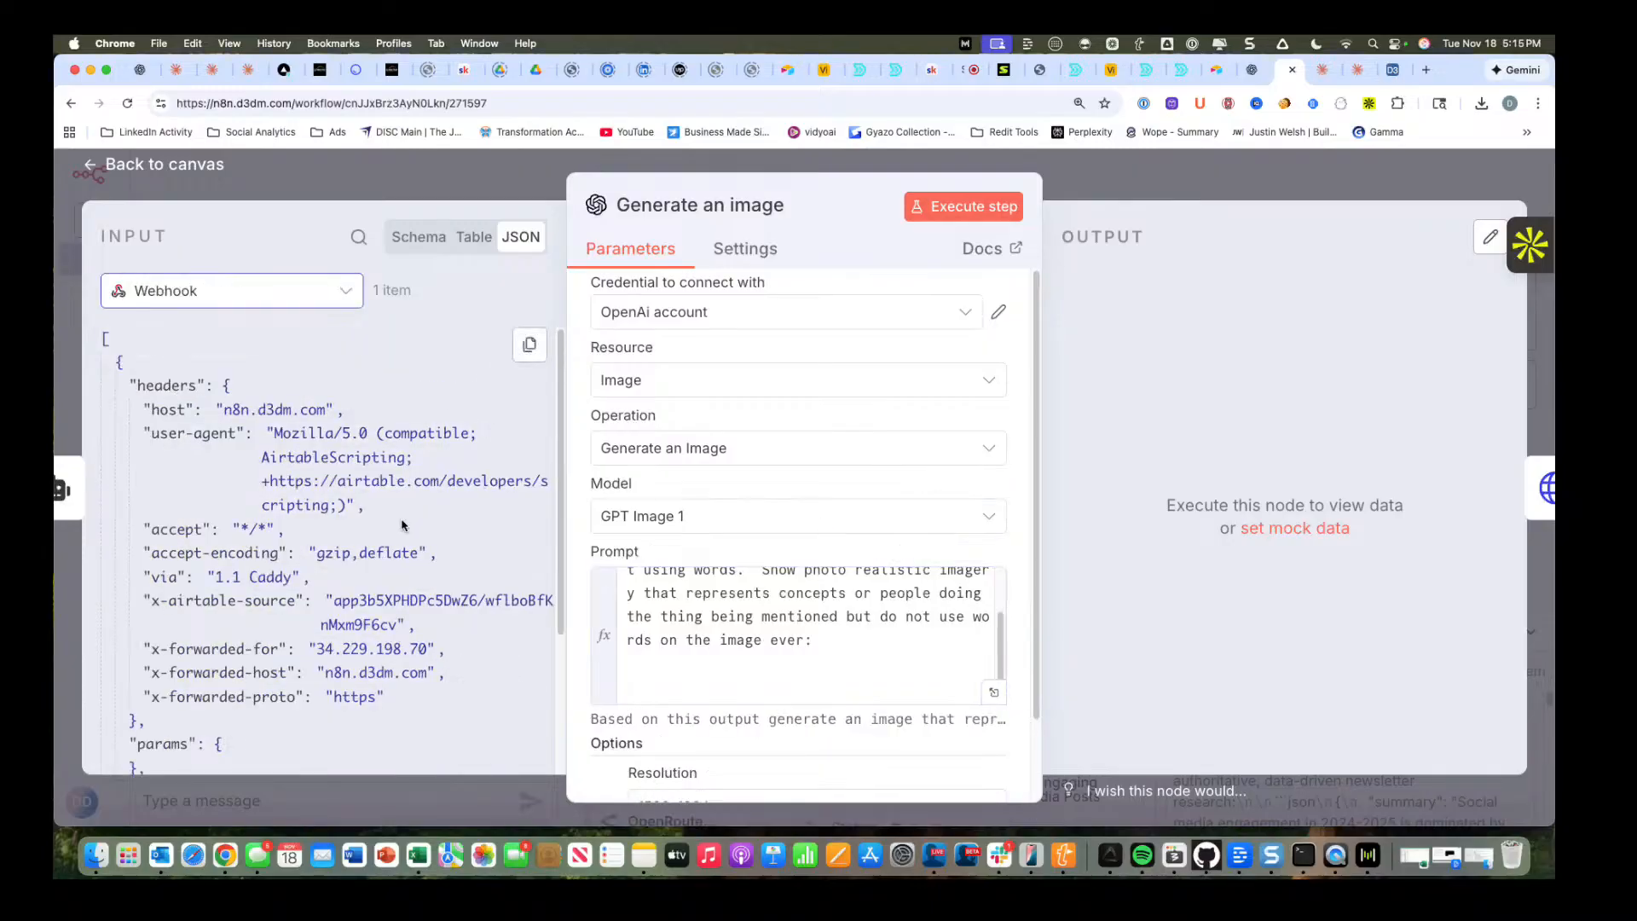
{"action": "left_click", "coordinate": [264, 300]}
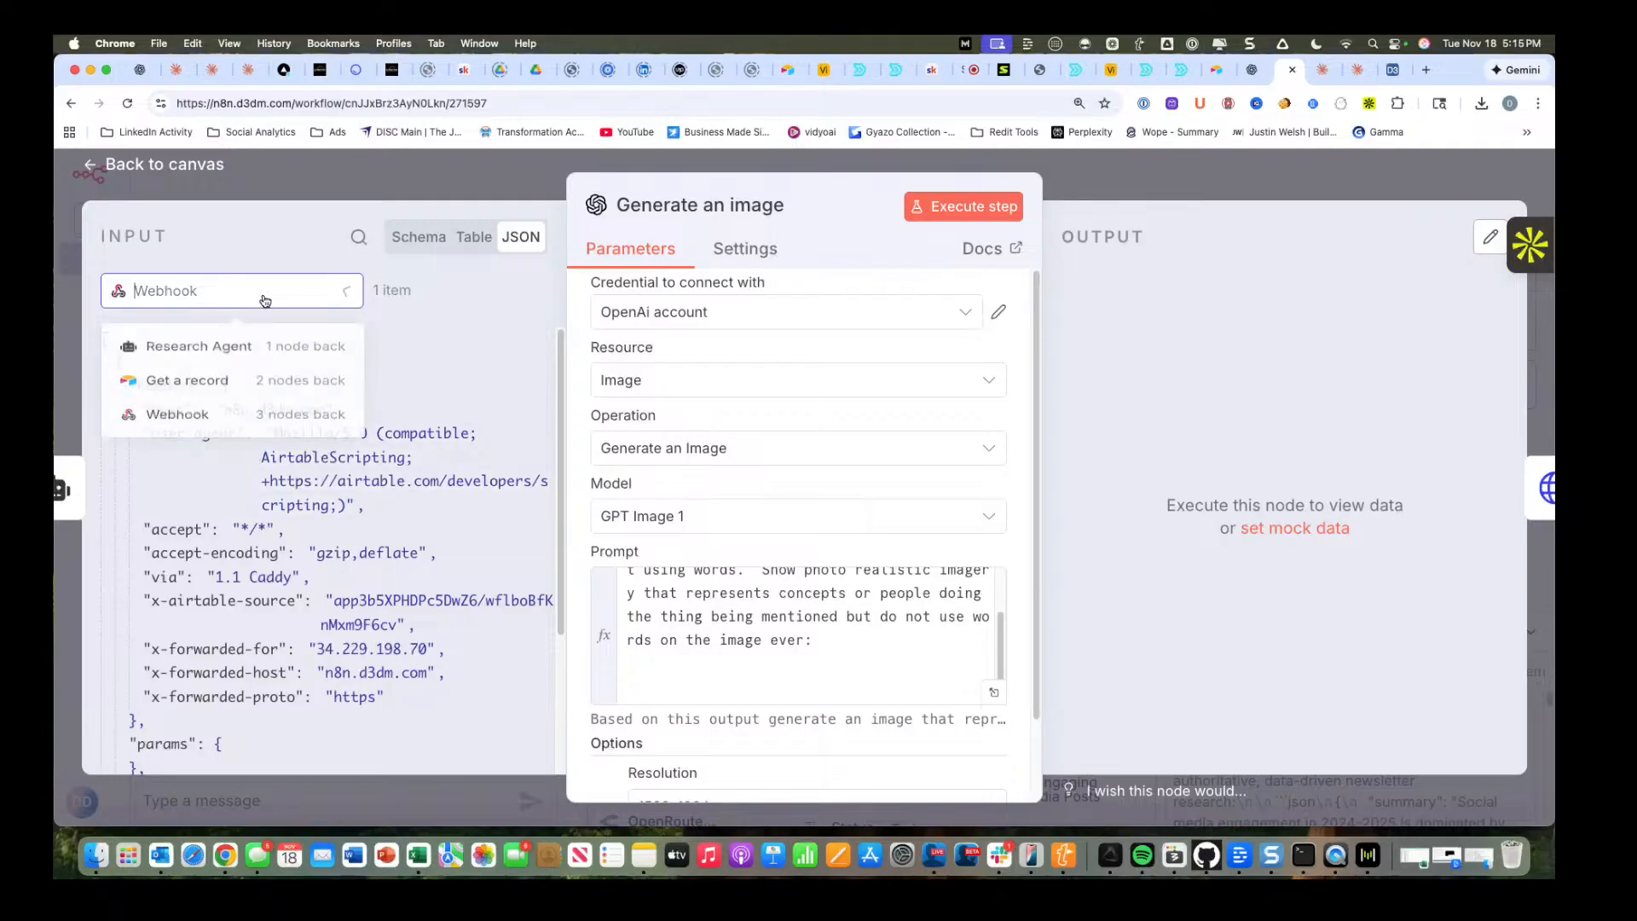
{"action": "left_click", "coordinate": [232, 402]}
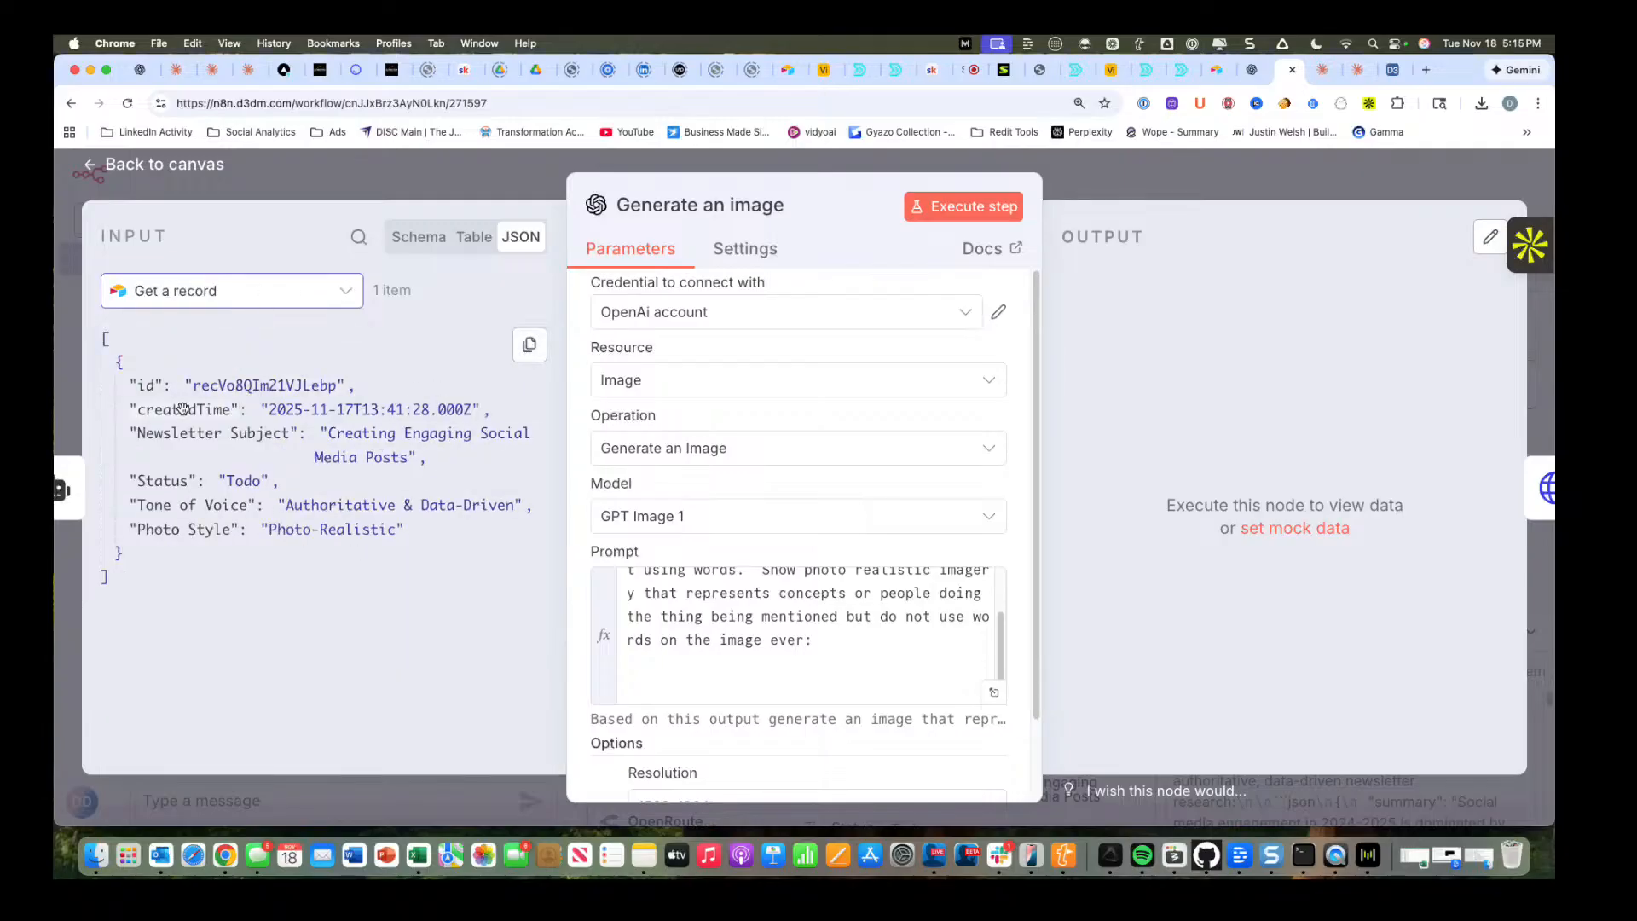
{"action": "left_click_drag", "start_coordinate": [184, 436], "coordinate": [820, 642]}
{"action": "scroll", "coordinate": [821, 642], "scroll_direction": "down", "scroll_amount": 1}
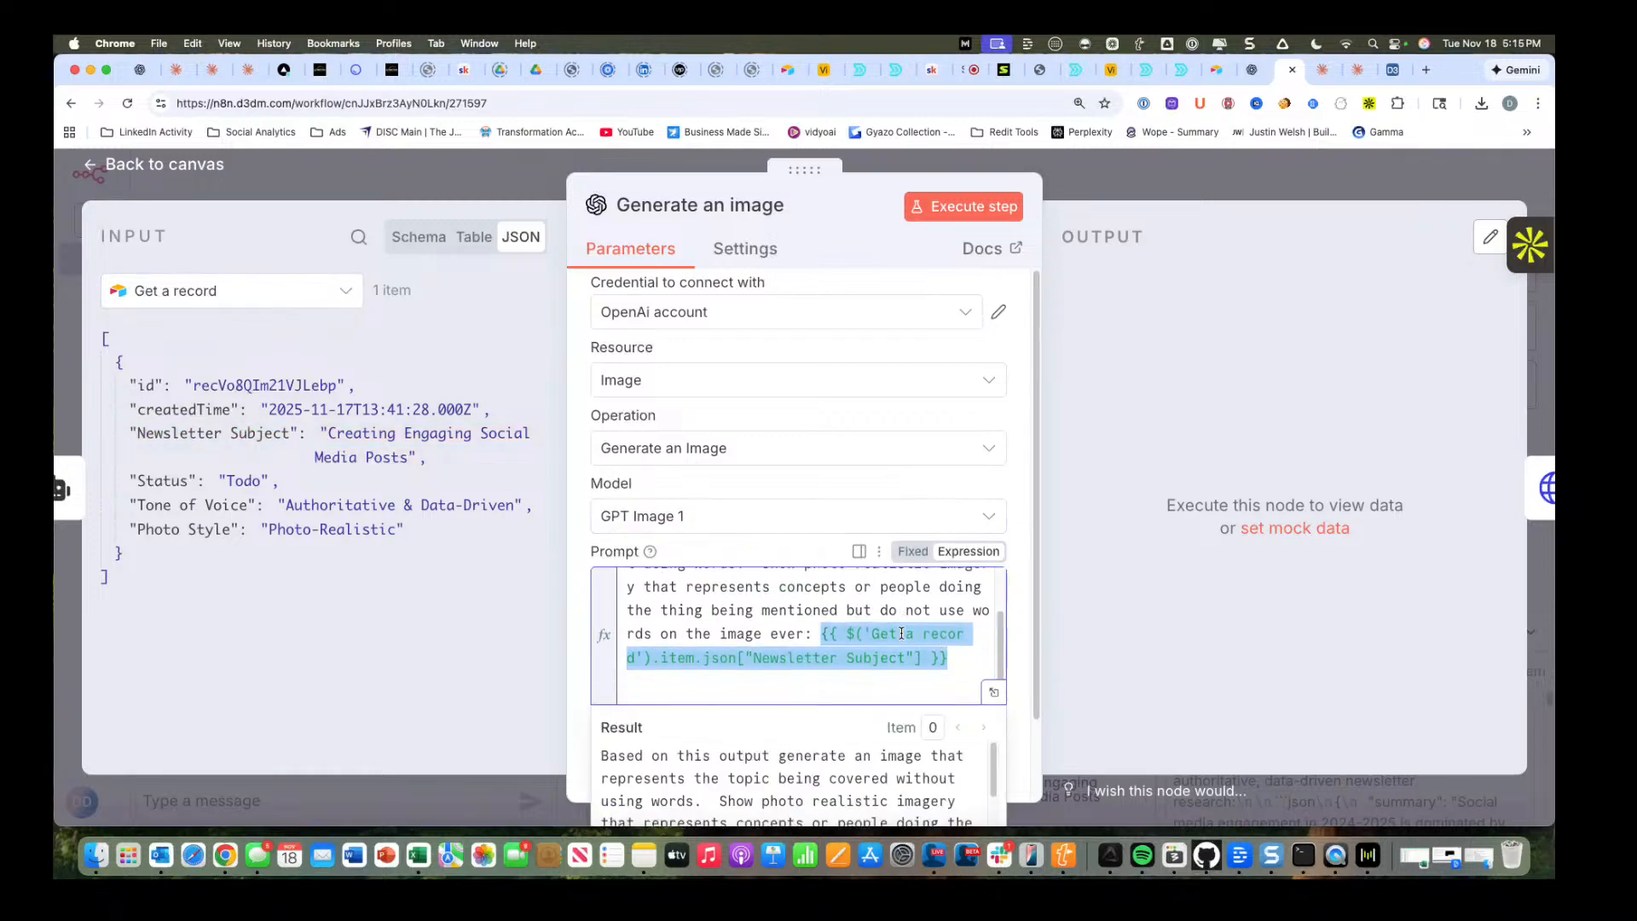
Insert "in this style:" after "generate an image" in the prompt and start the remaining text on a new line with "That".
{"action": "scroll", "coordinate": [901, 633], "scroll_direction": "up", "scroll_amount": 3}
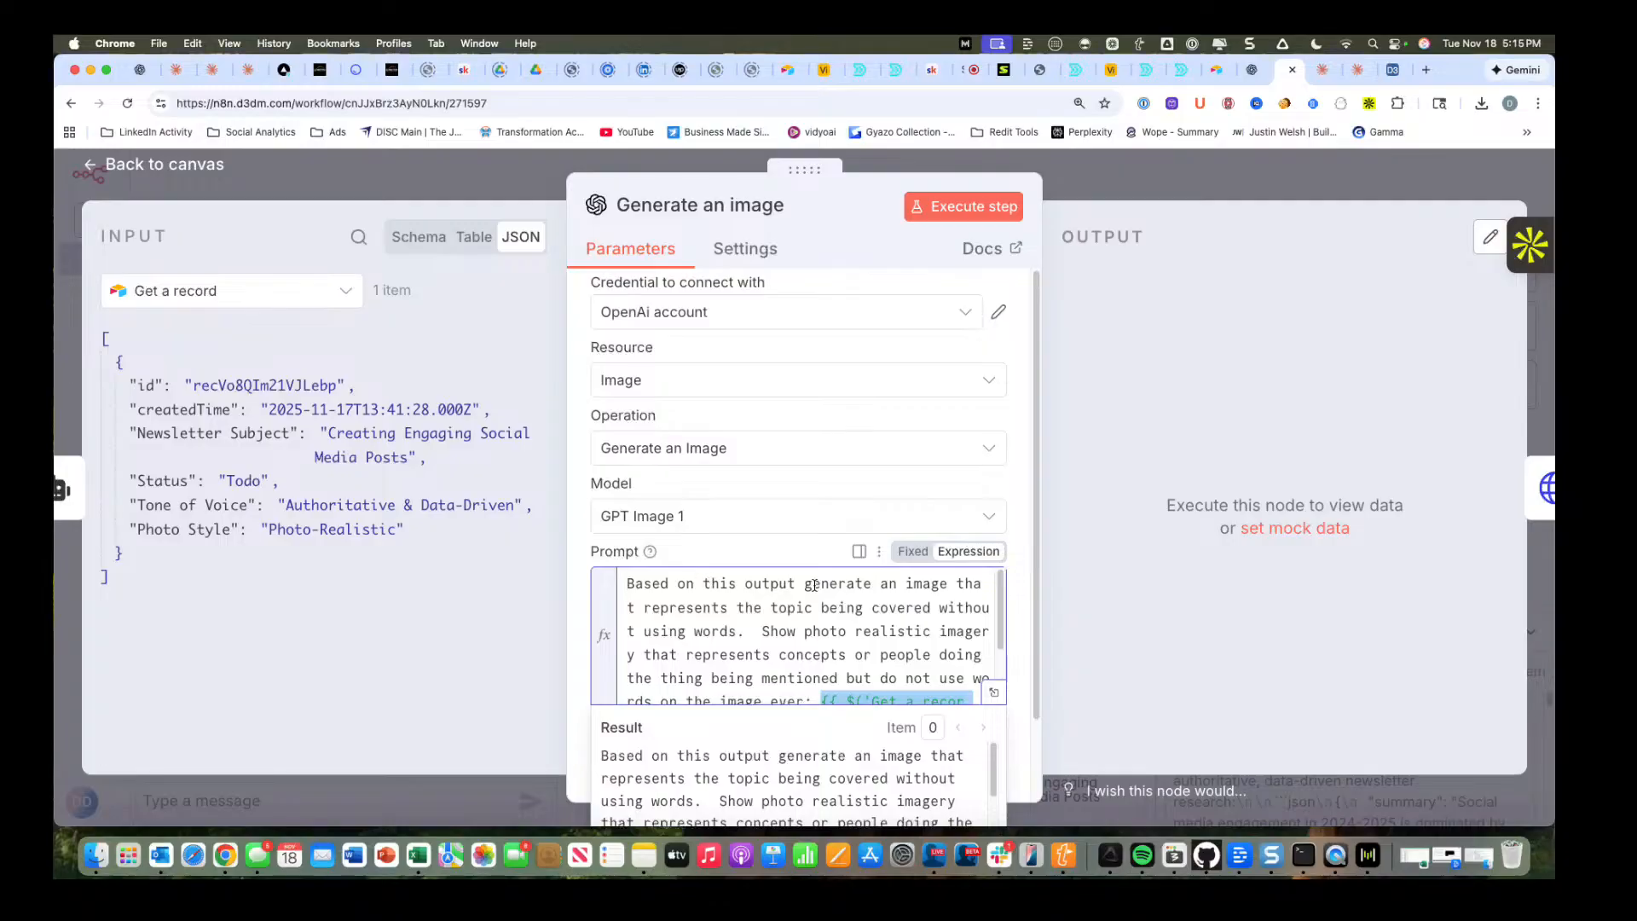
{"action": "left_click", "coordinate": [958, 583]}
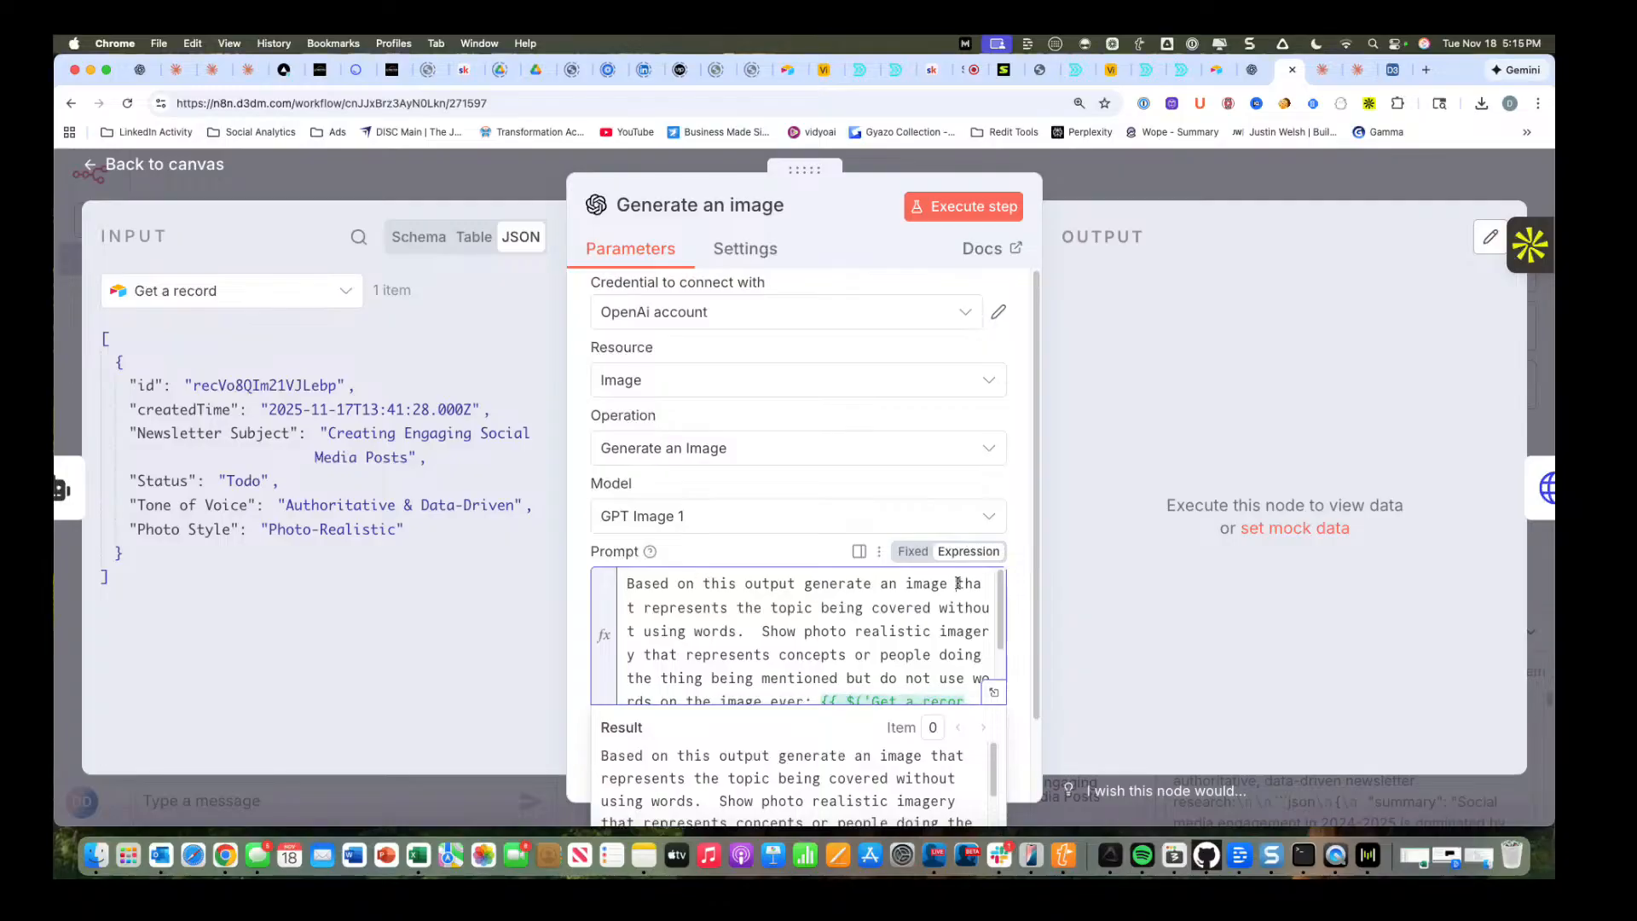
{"action": "type", "text": "in "}
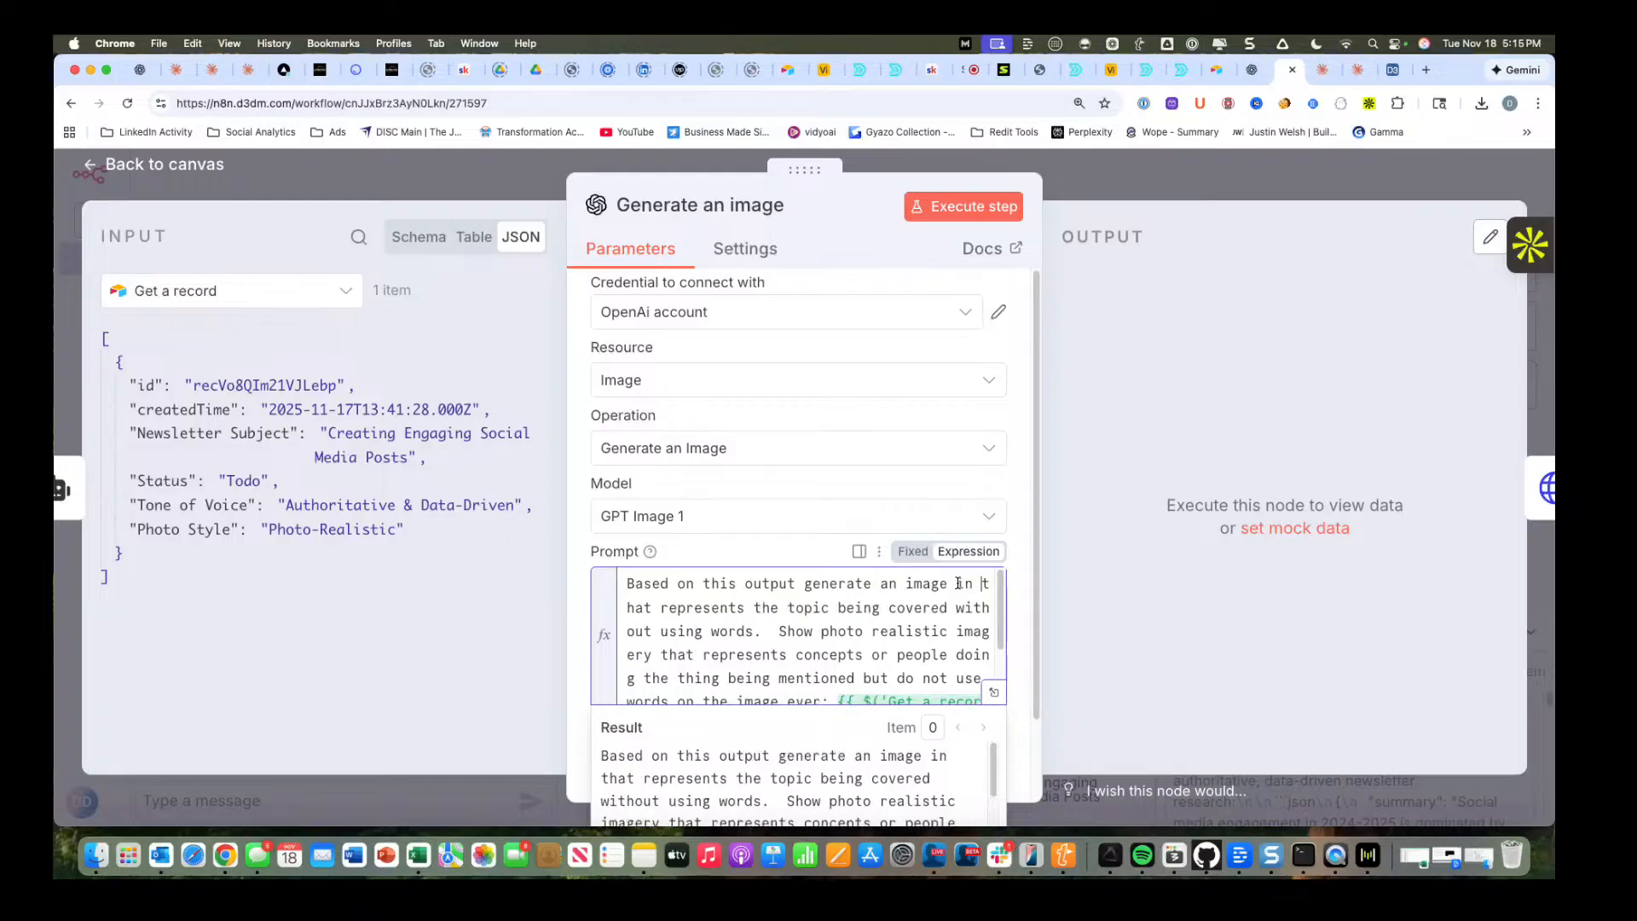
{"action": "type", "text": "this s"}
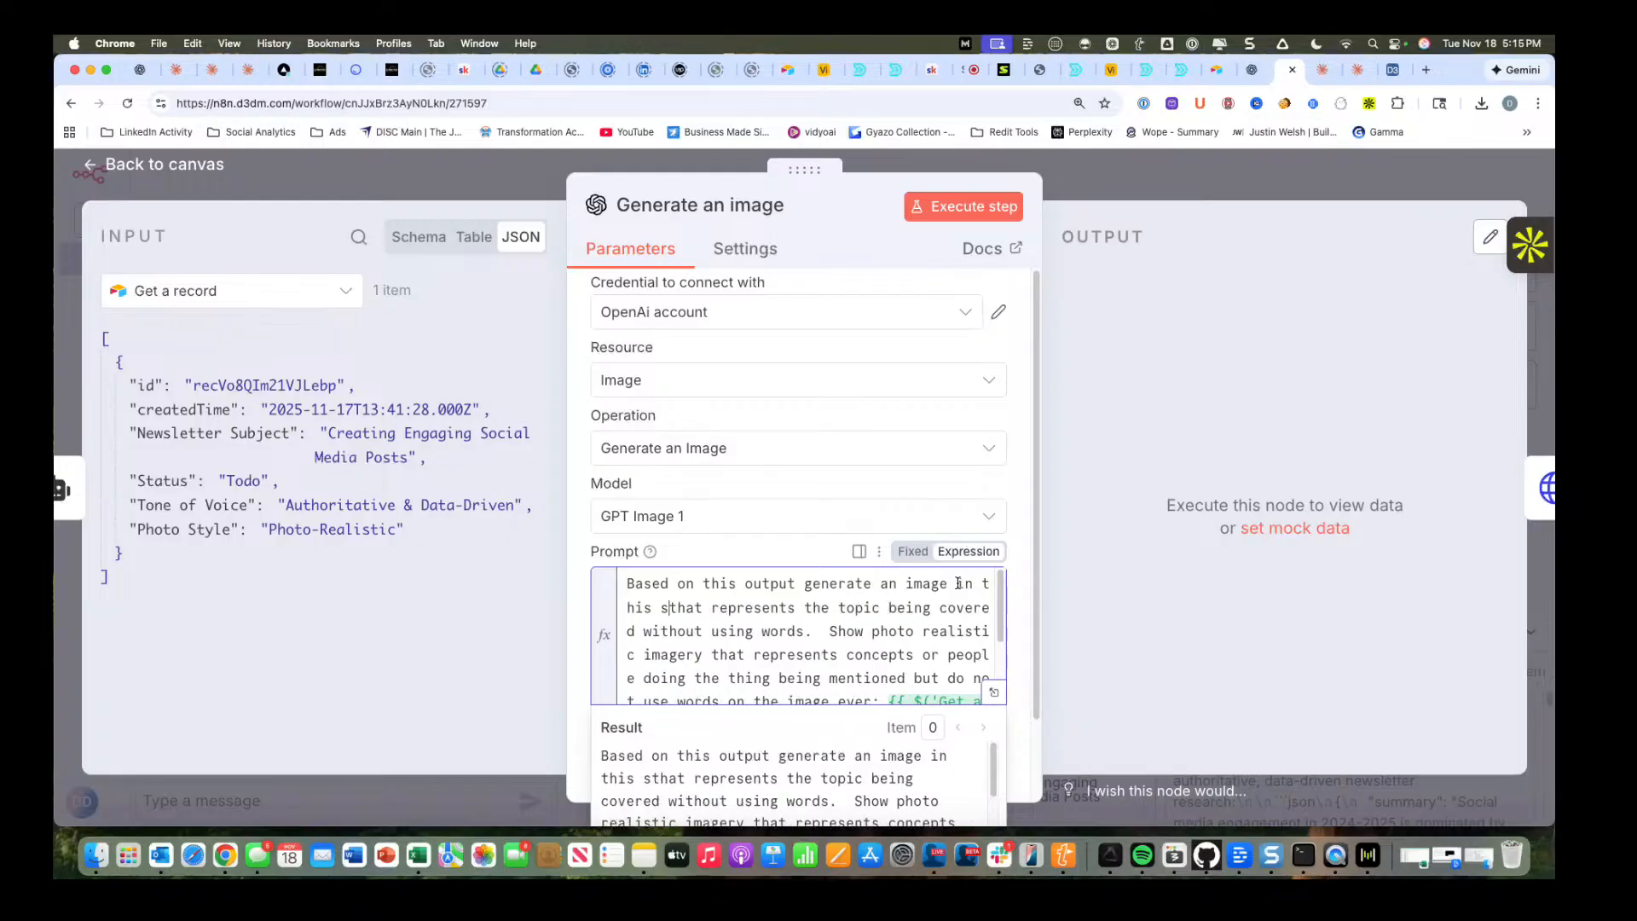
{"action": "type", "text": "tyle"}
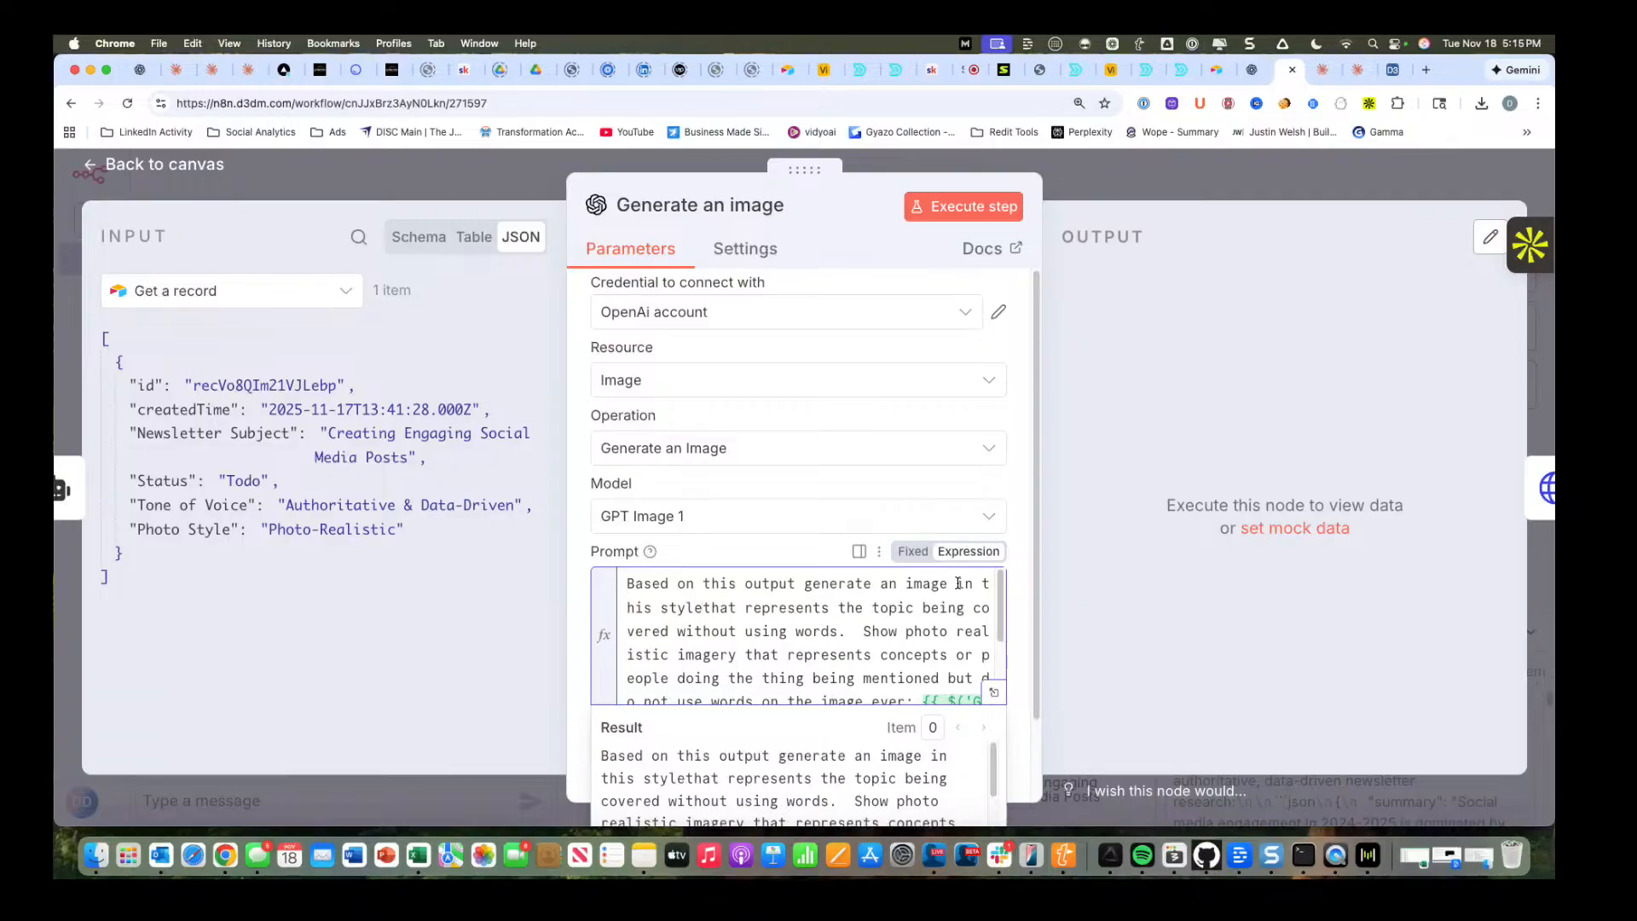
{"action": "type", "text": ":"}
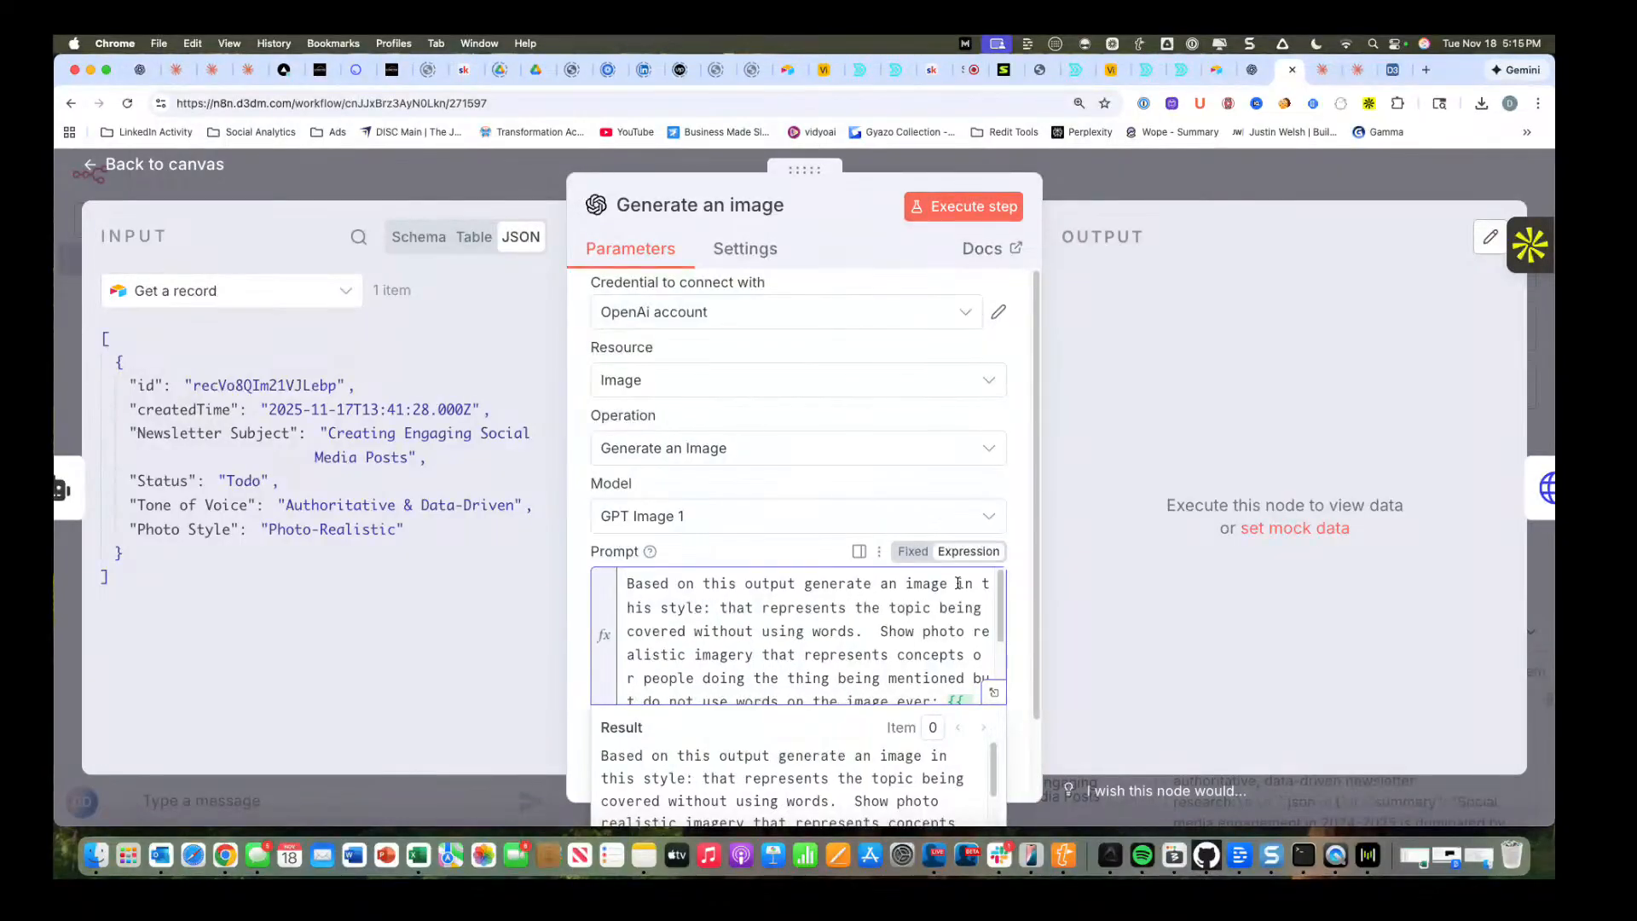
{"action": "key", "text": "Return"}
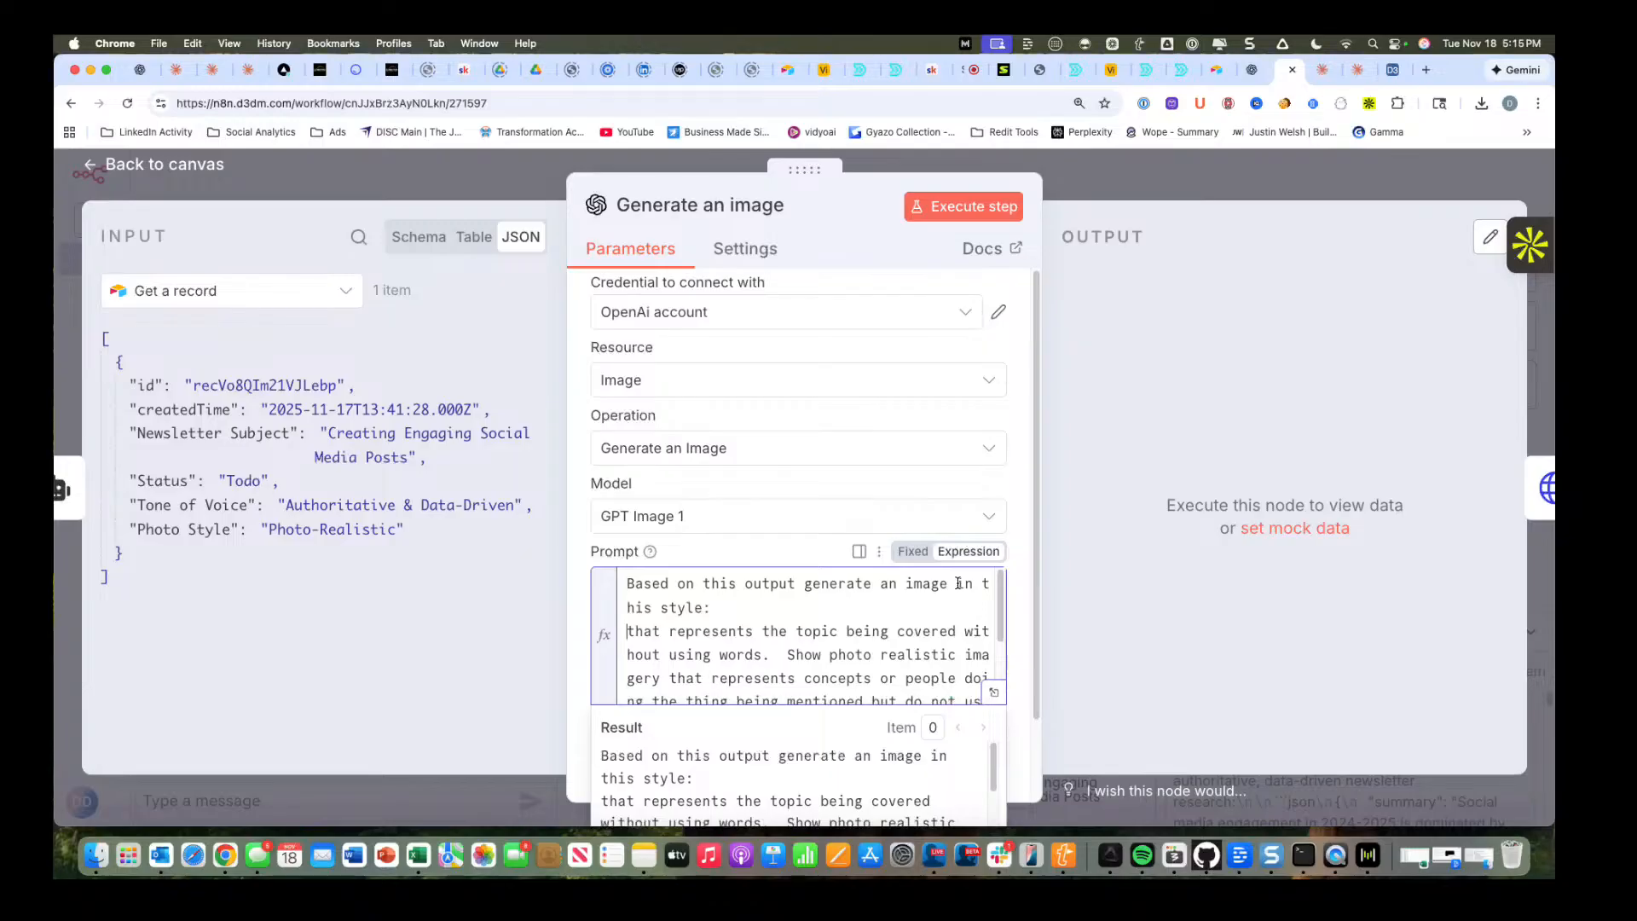
{"action": "key", "text": "Delete"}
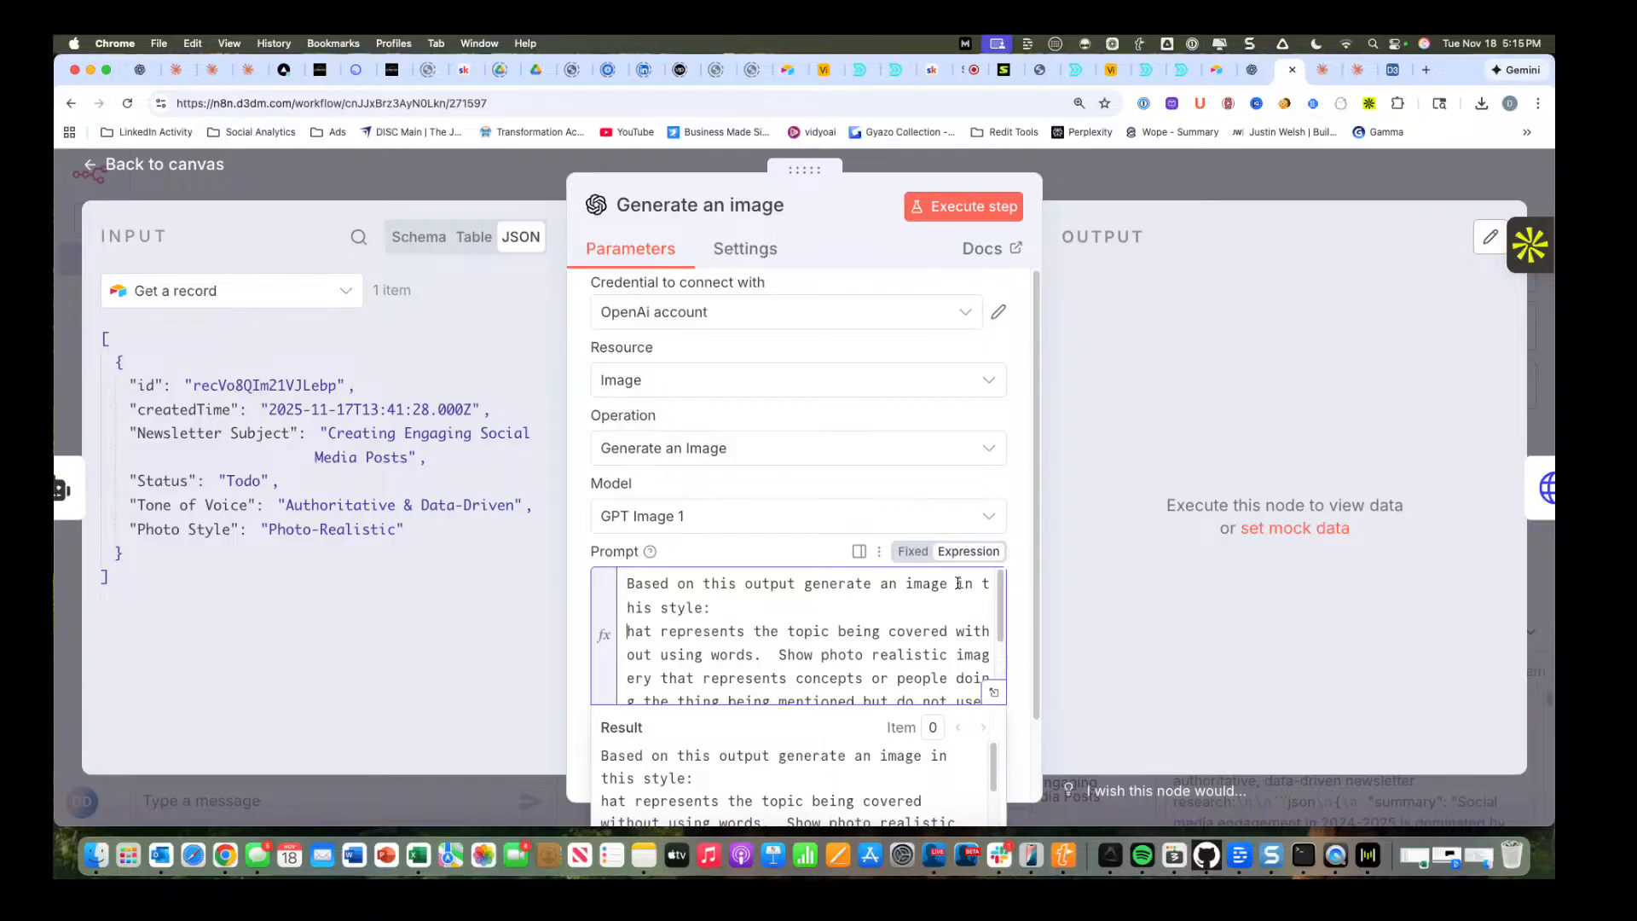
{"action": "type", "text": "T"}
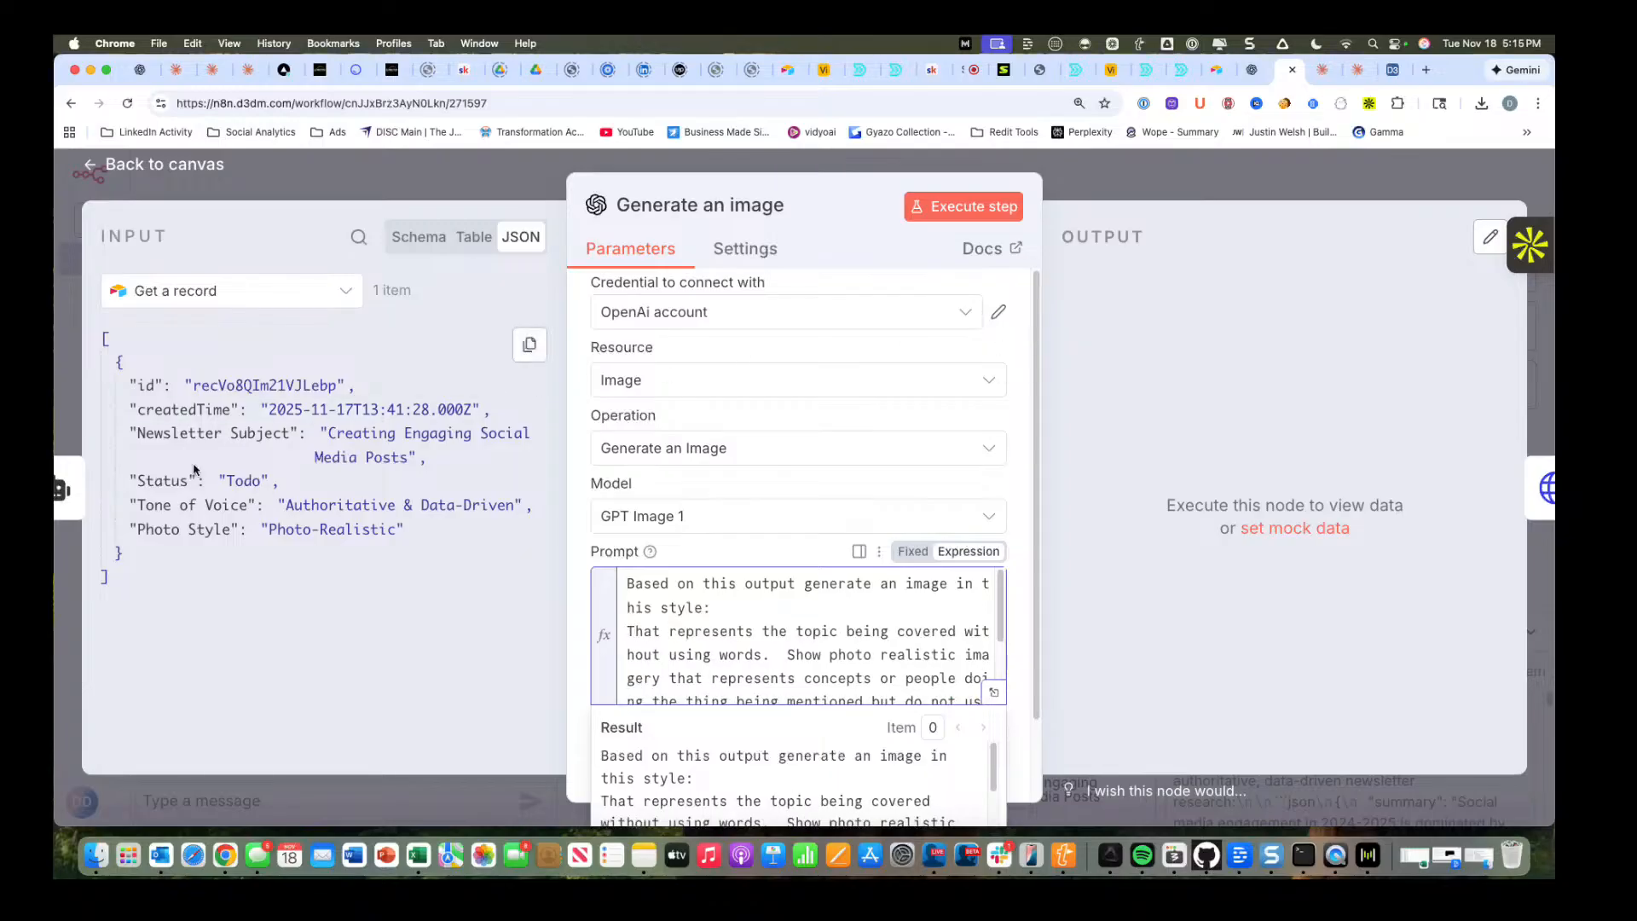
Add the record's Photo Style field after "in this style:" and execute the Generate an image node.
{"action": "left_click_drag", "start_coordinate": [170, 528], "coordinate": [742, 602]}
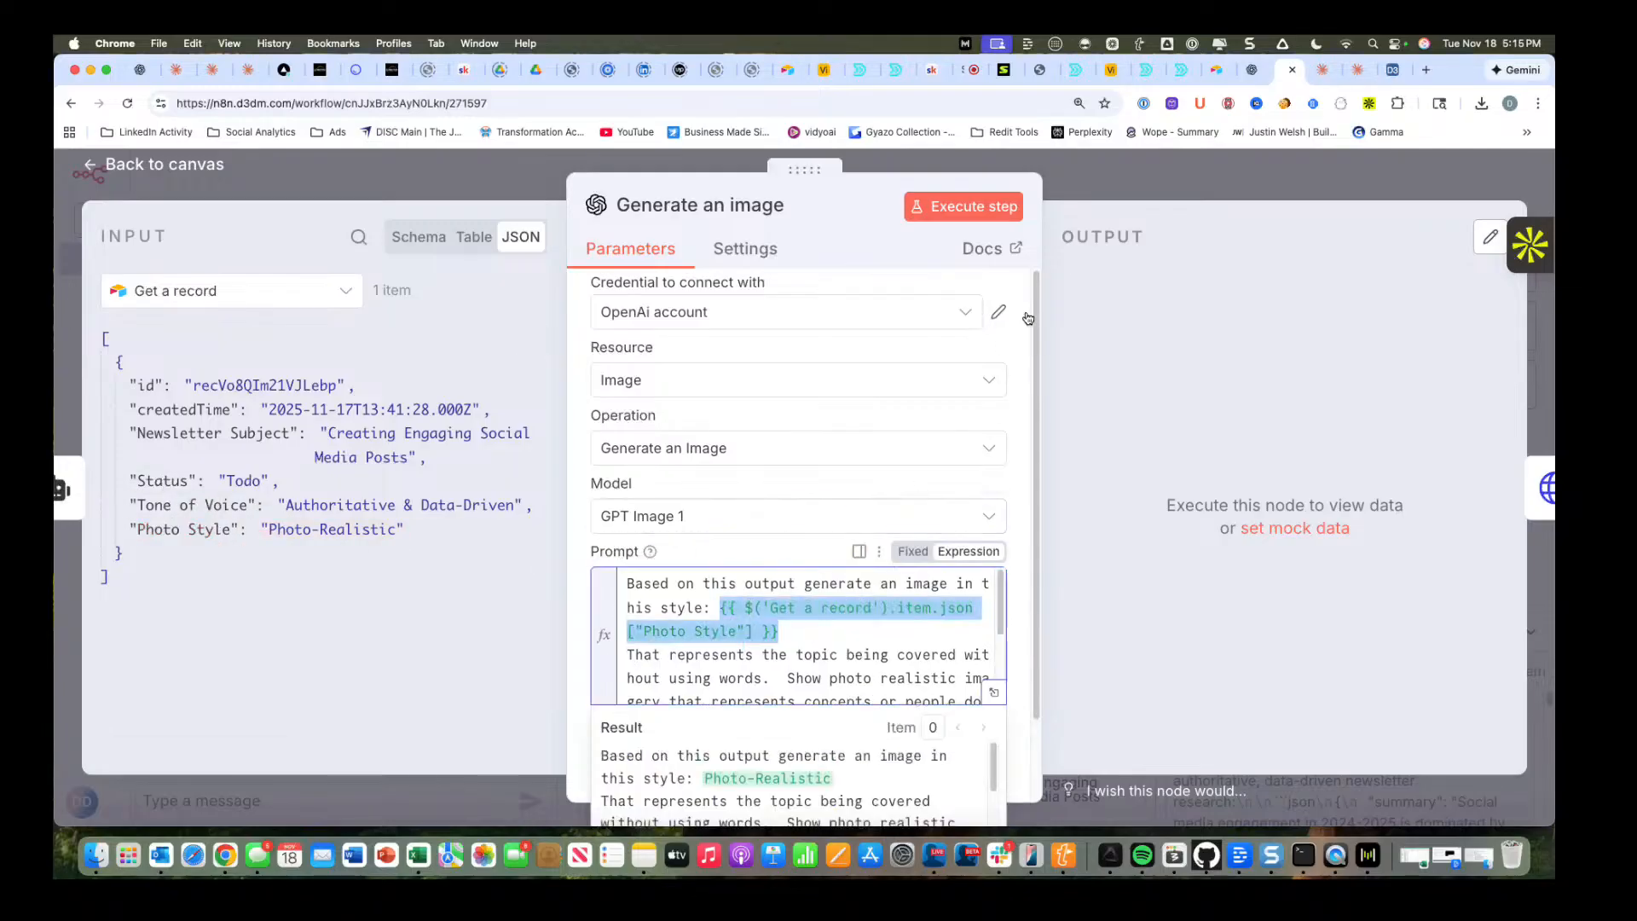
{"action": "left_click", "coordinate": [977, 212]}
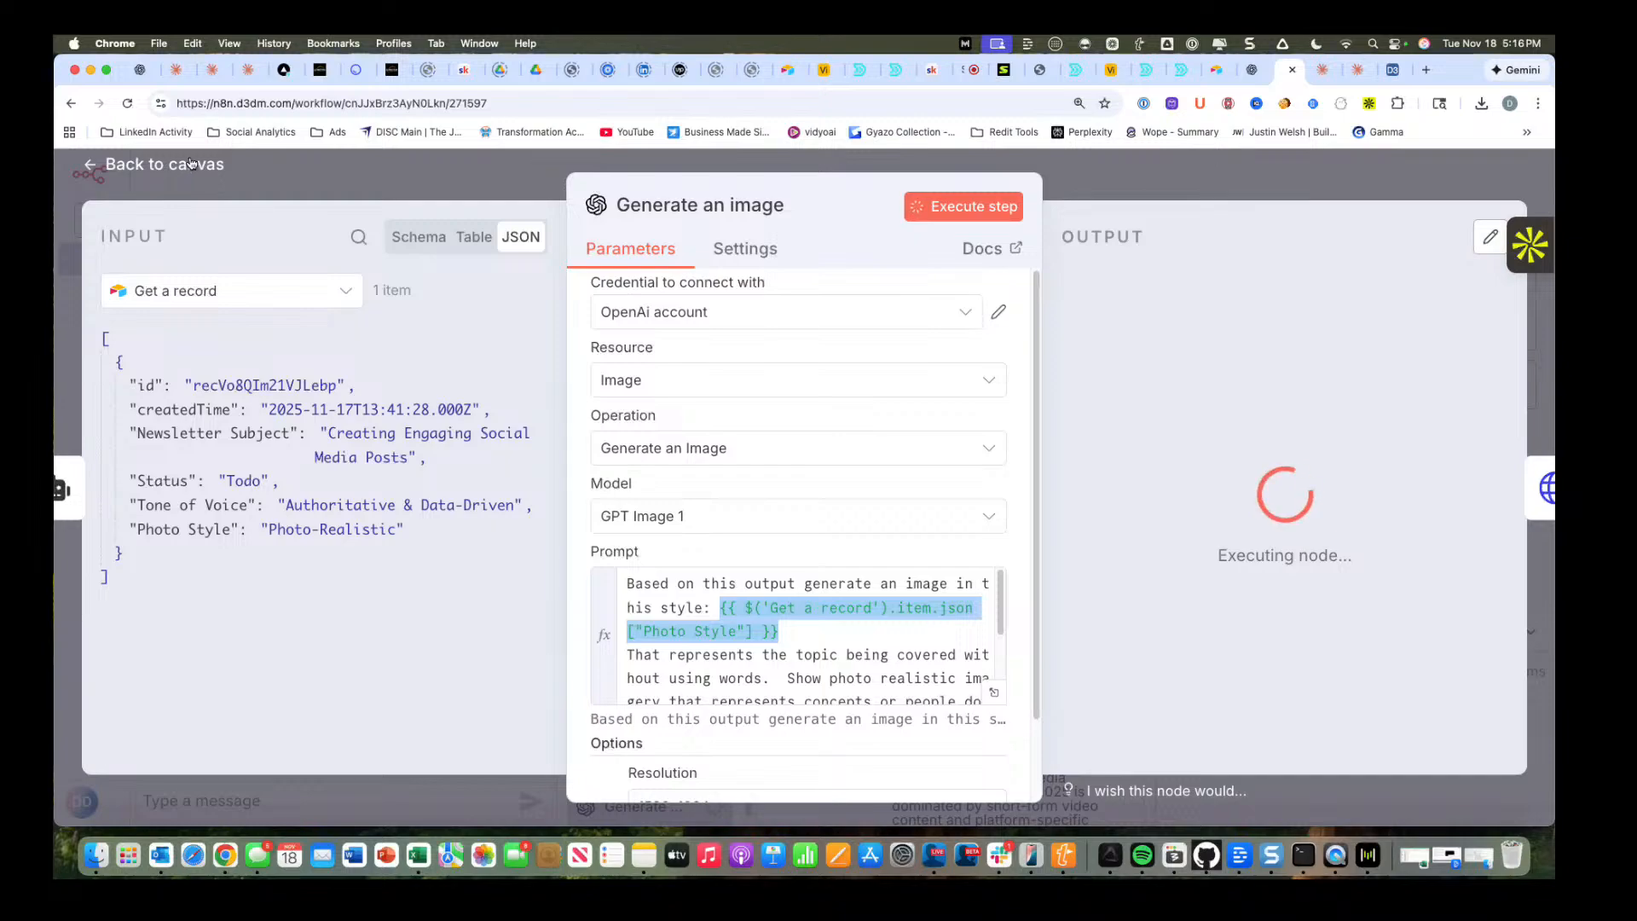
Switch to the cxnector blog editor and examine the post "Why Live Builds Are Revolutionizing Marketing Material Production" from header image to closing link.
{"action": "left_click", "coordinate": [322, 71]}
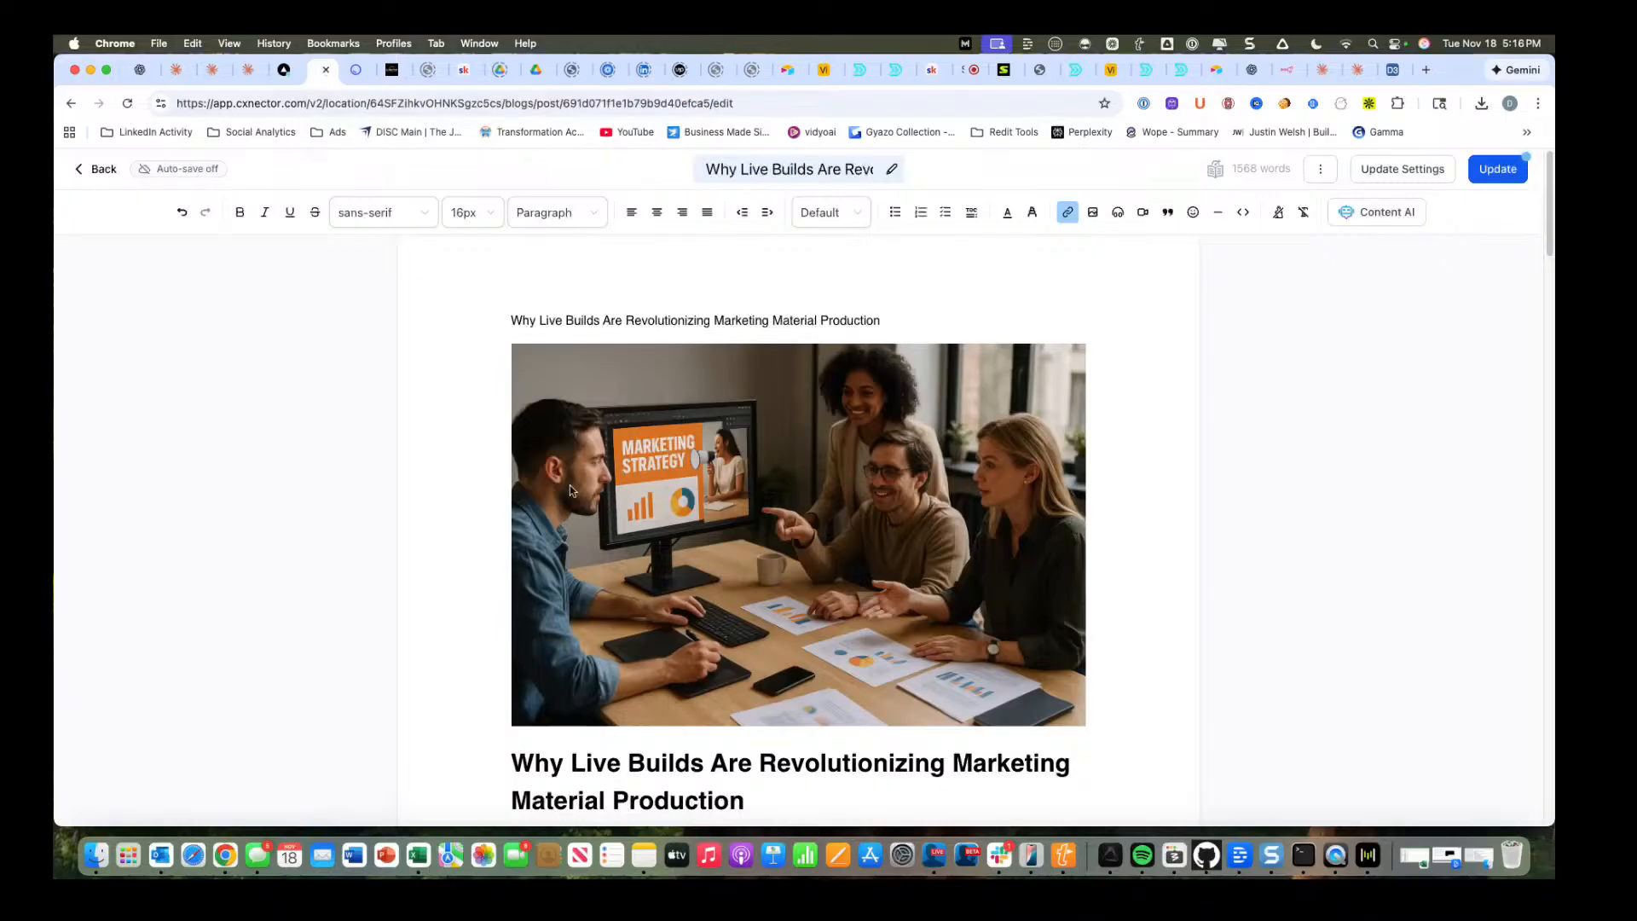
{"action": "scroll", "coordinate": [572, 491], "scroll_direction": "down", "scroll_amount": 1}
{"action": "scroll", "coordinate": [570, 484], "scroll_direction": "down", "scroll_amount": 6}
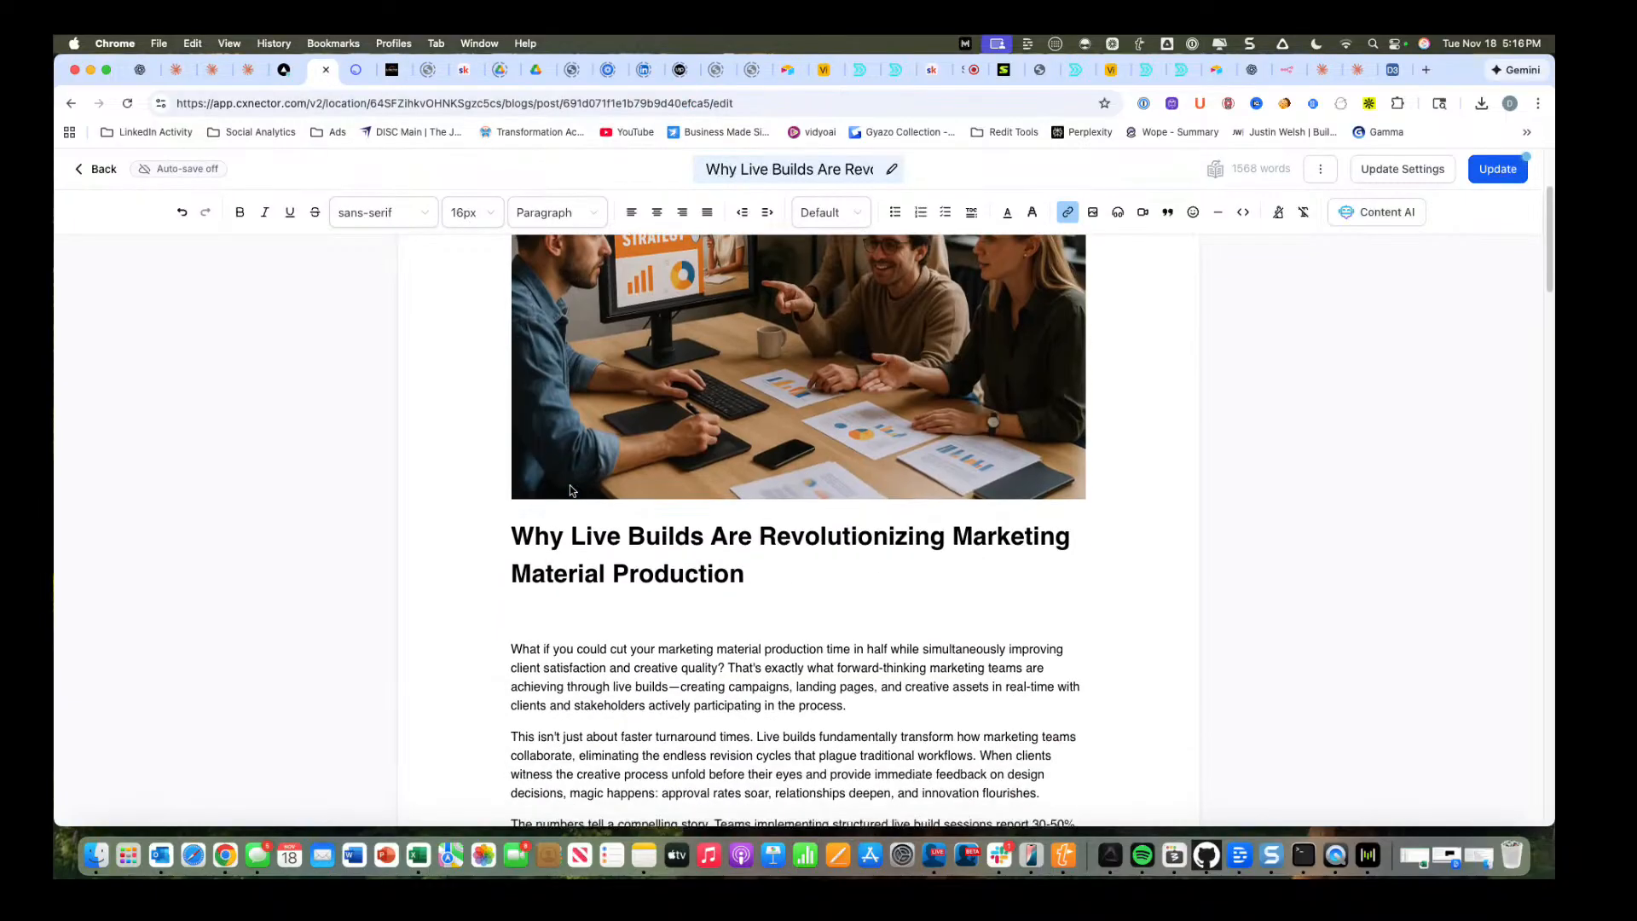
{"action": "scroll", "coordinate": [570, 484], "scroll_direction": "down", "scroll_amount": 5}
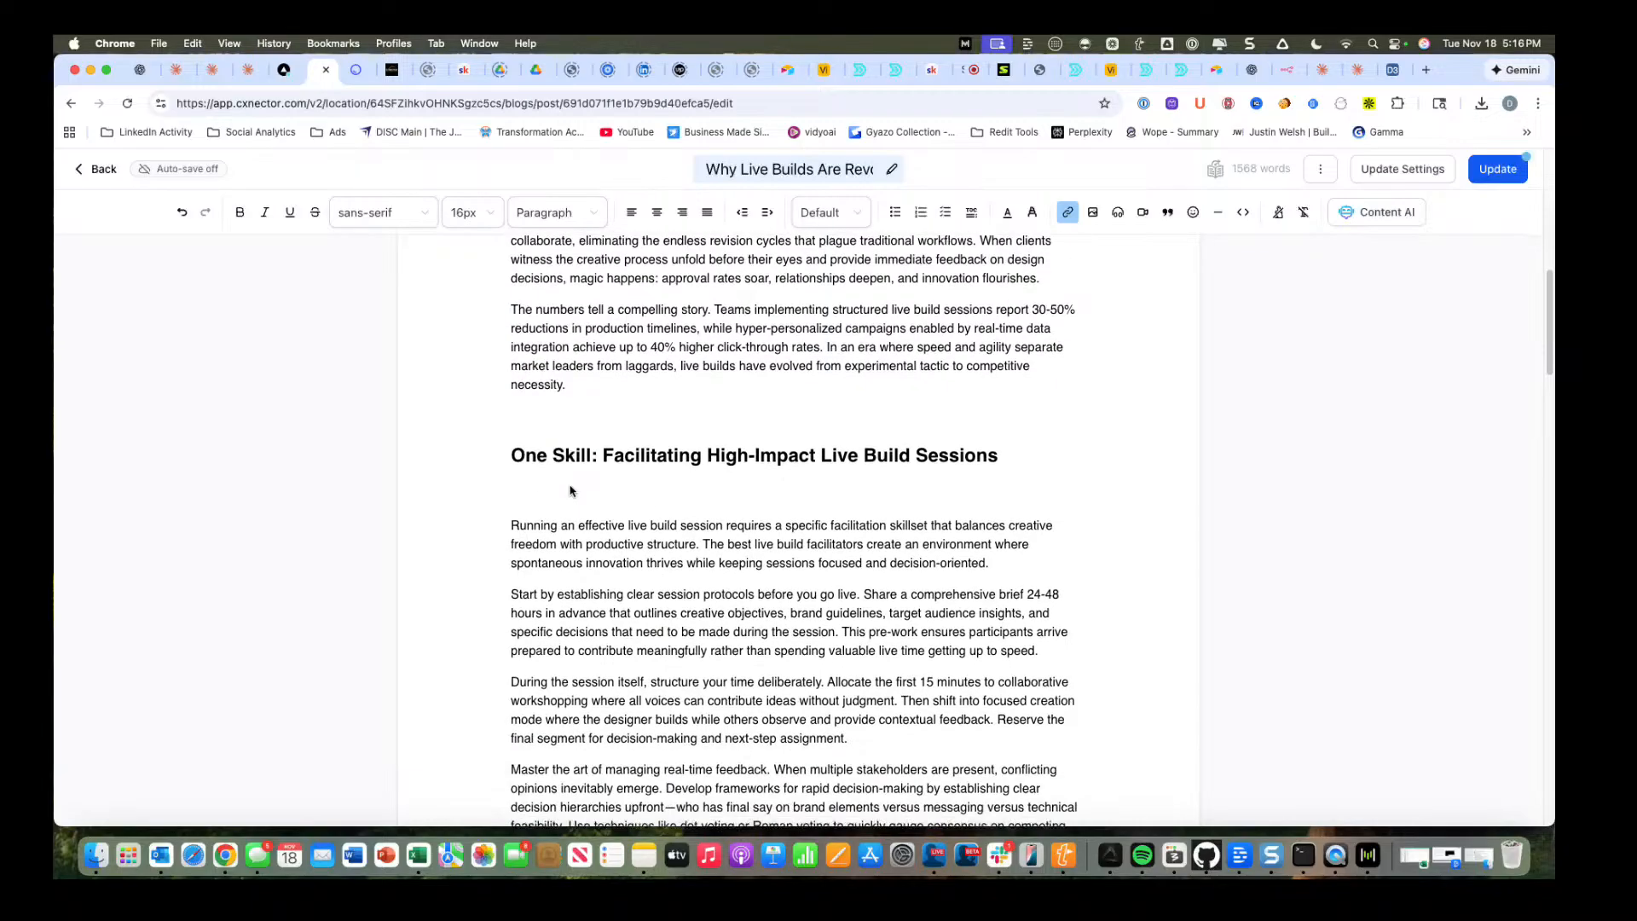
{"action": "scroll", "coordinate": [569, 488], "scroll_direction": "down", "scroll_amount": 5}
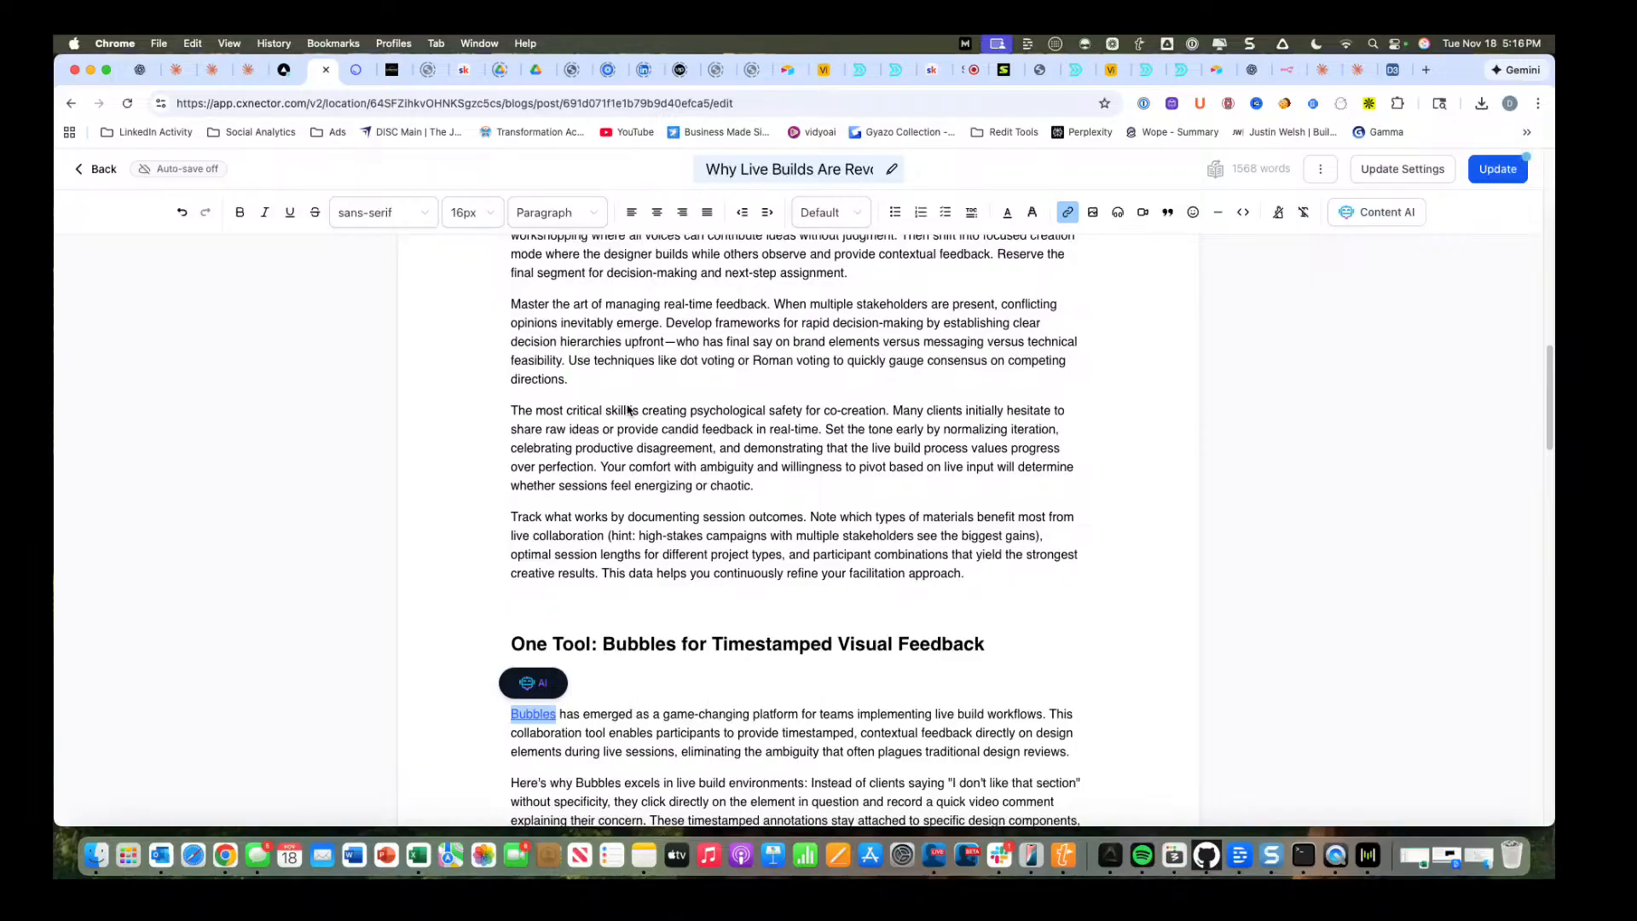
{"action": "scroll", "coordinate": [707, 478], "scroll_direction": "down", "scroll_amount": 9}
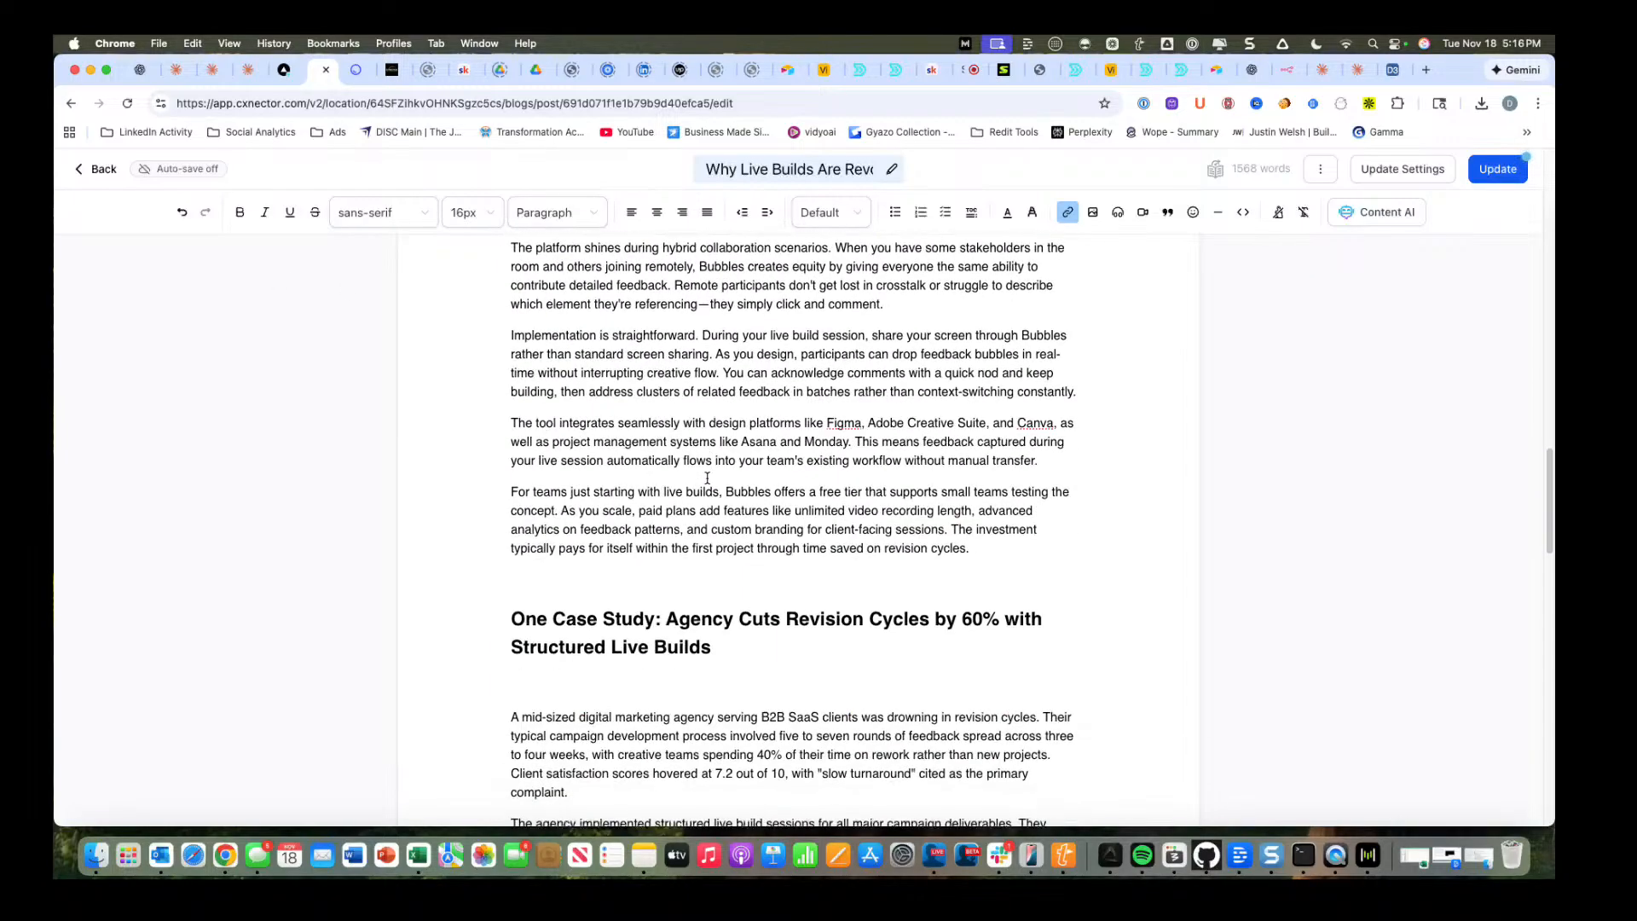
{"action": "scroll", "coordinate": [707, 479], "scroll_direction": "down", "scroll_amount": 2}
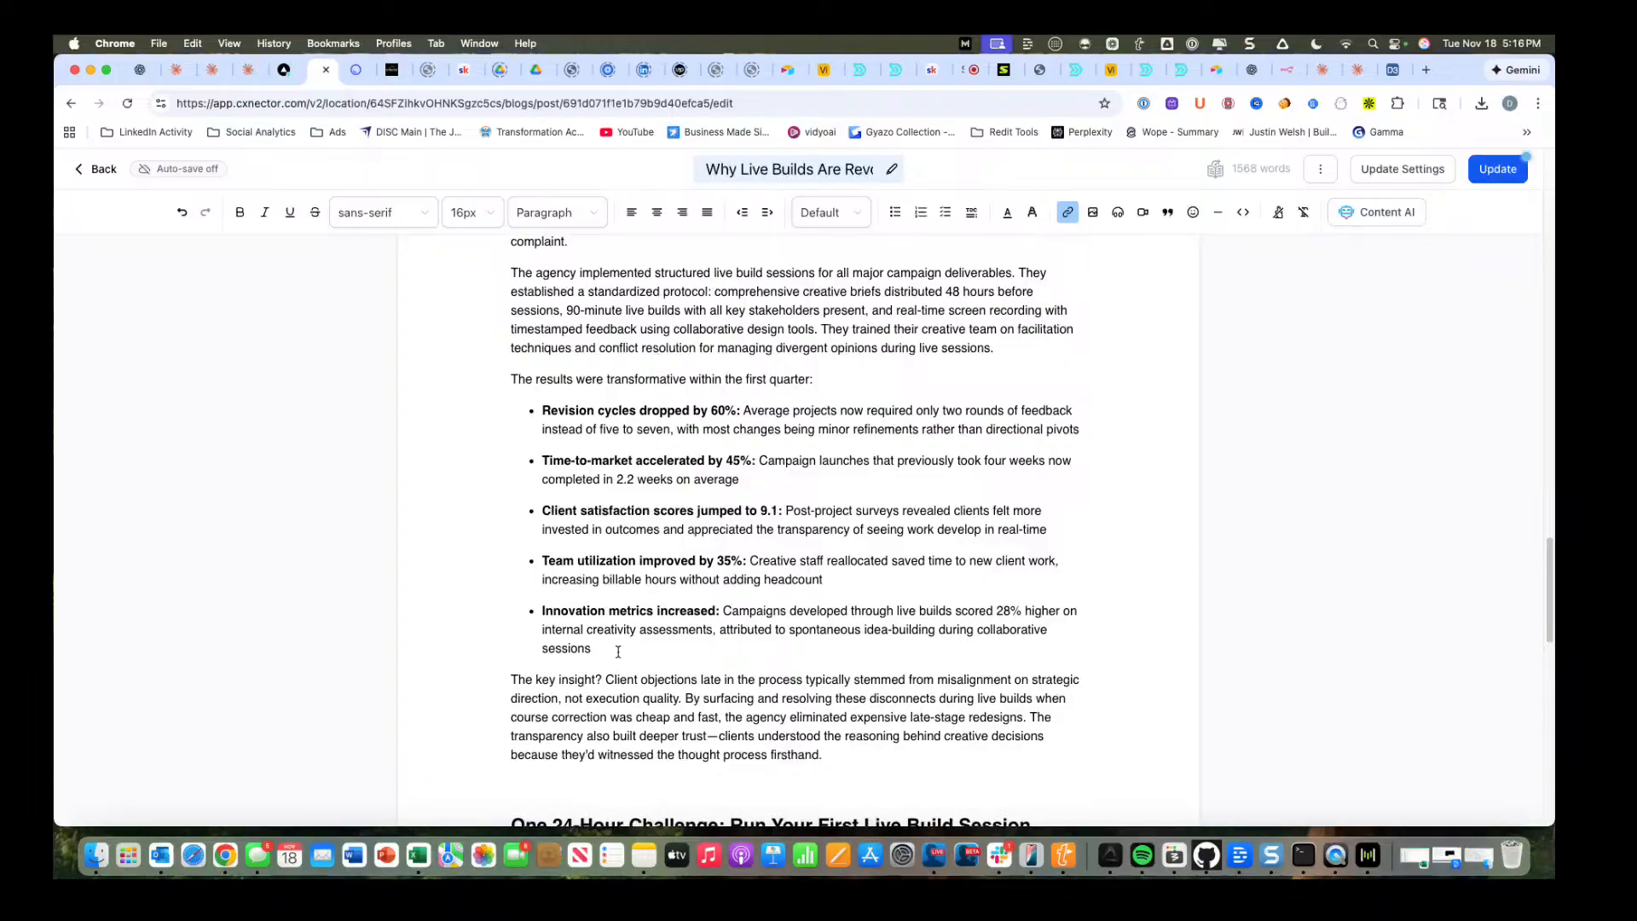
{"action": "scroll", "coordinate": [618, 651], "scroll_direction": "down", "scroll_amount": 10}
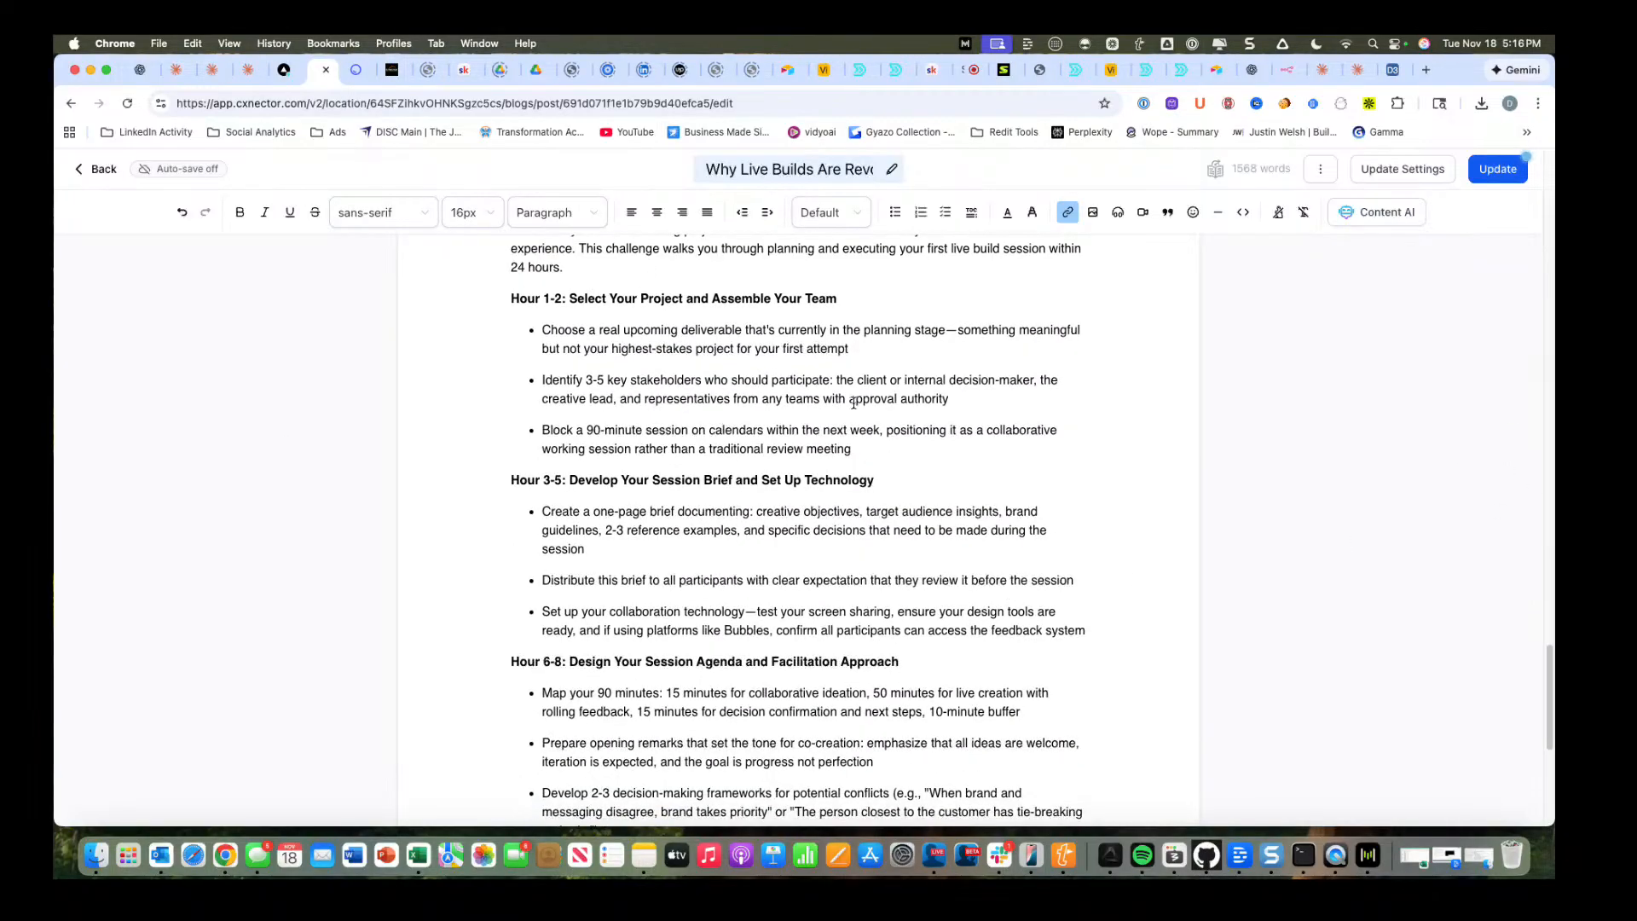
{"action": "scroll", "coordinate": [941, 420], "scroll_direction": "down", "scroll_amount": 1}
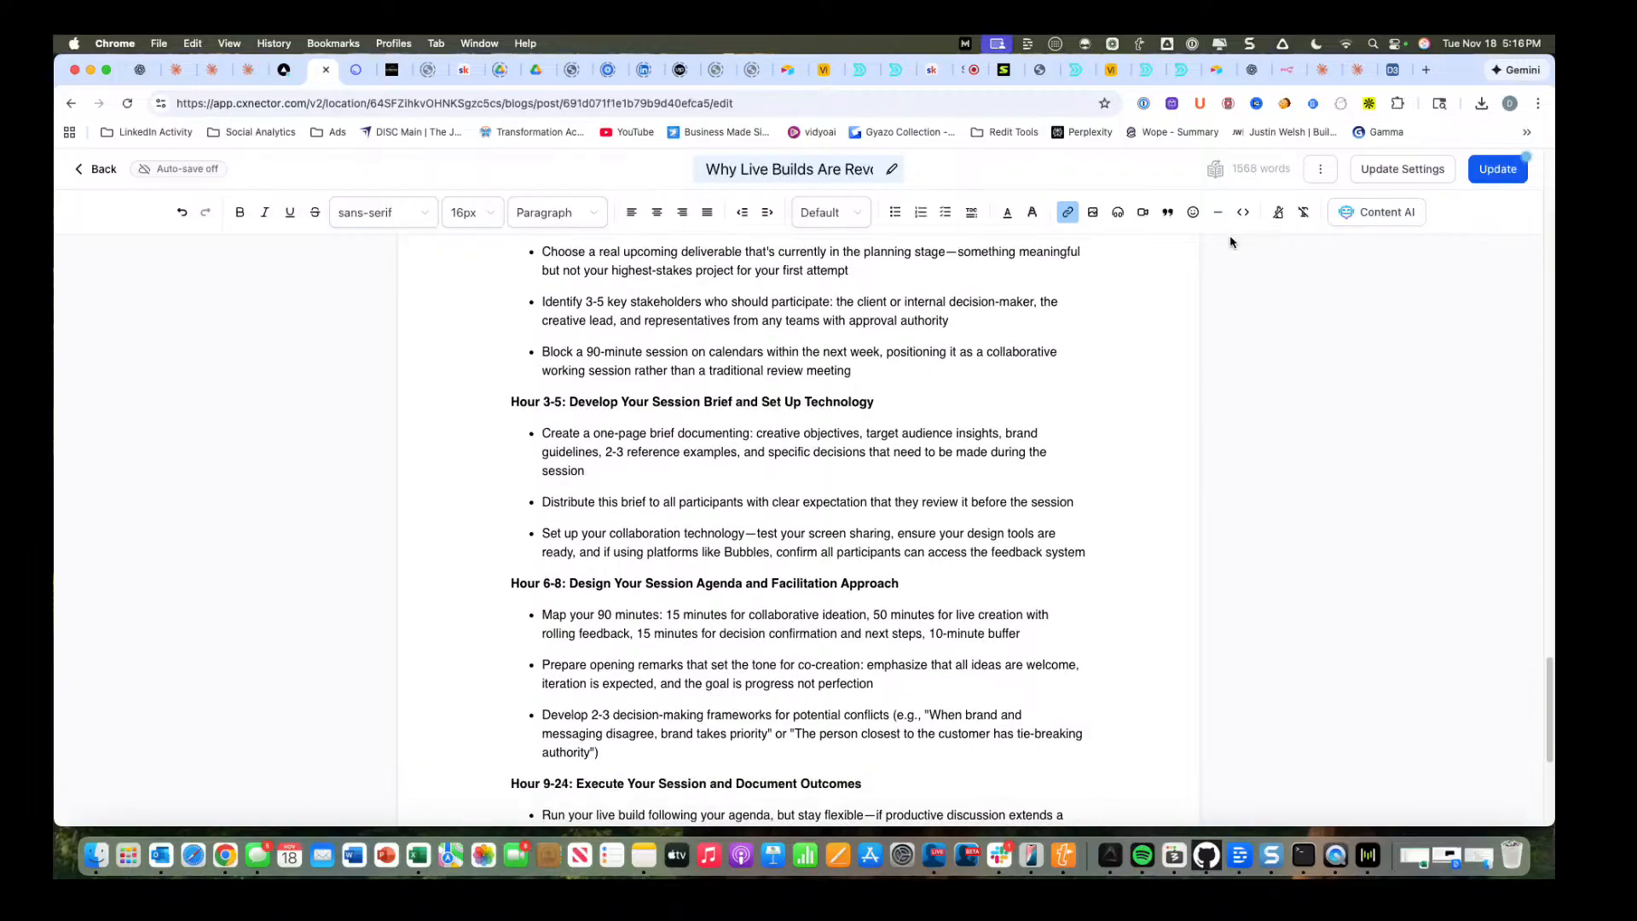
{"action": "scroll", "coordinate": [1090, 442], "scroll_direction": "down", "scroll_amount": 5}
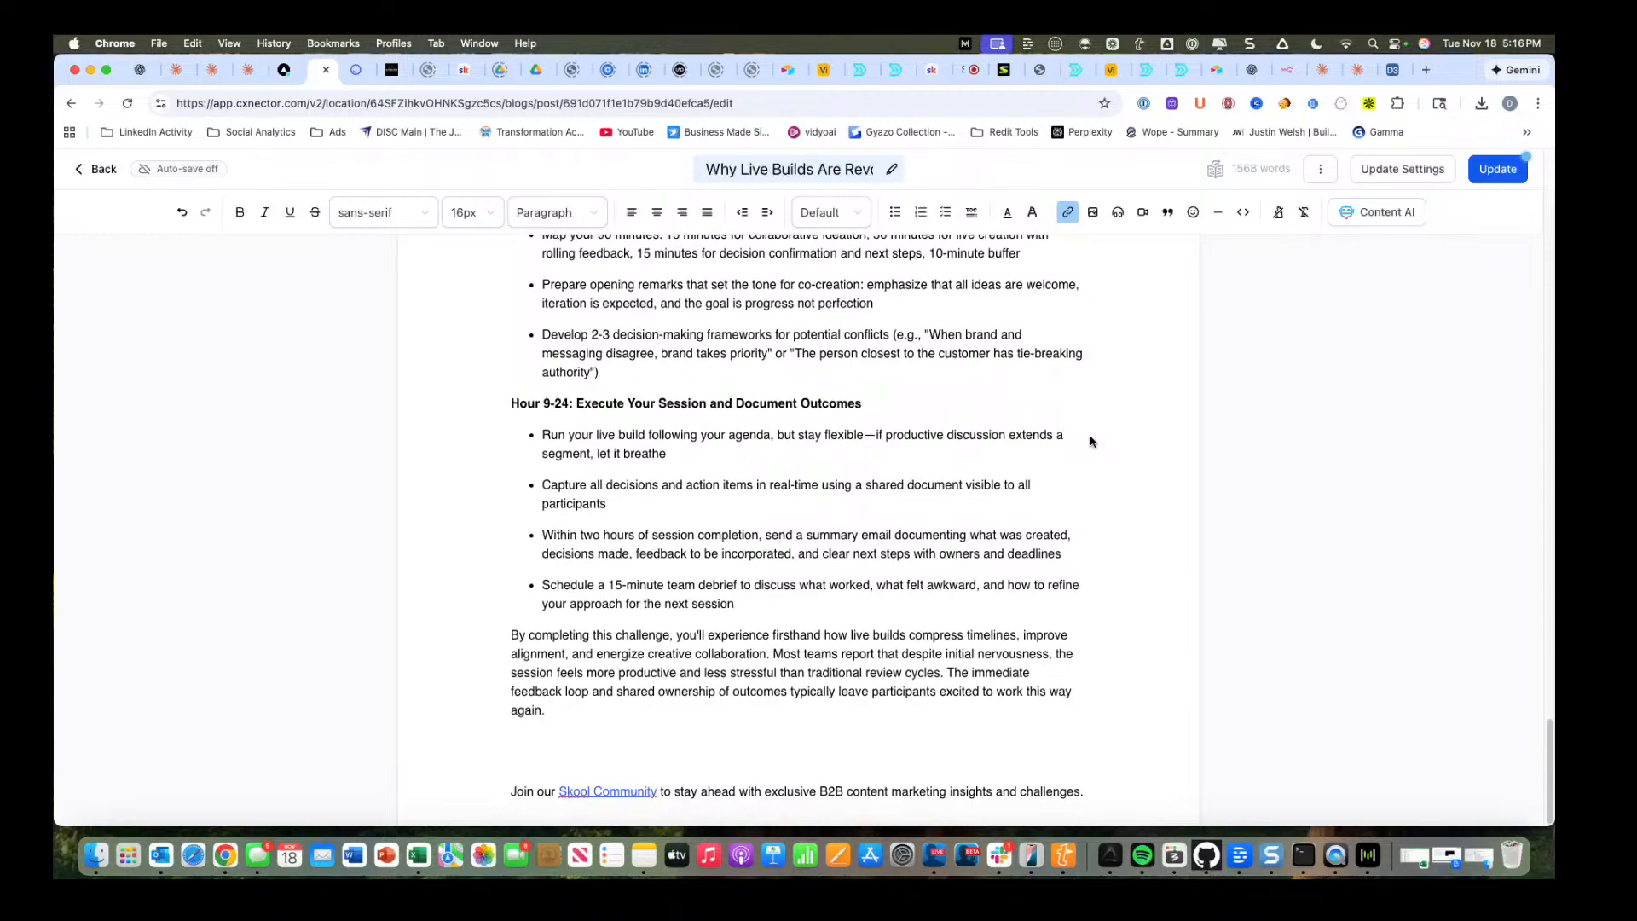
Switch to the n8n Newsletter Automation workflow and view the picture produced by the Generate an image node.
{"action": "scroll", "coordinate": [1072, 467], "scroll_direction": "up", "scroll_amount": 20}
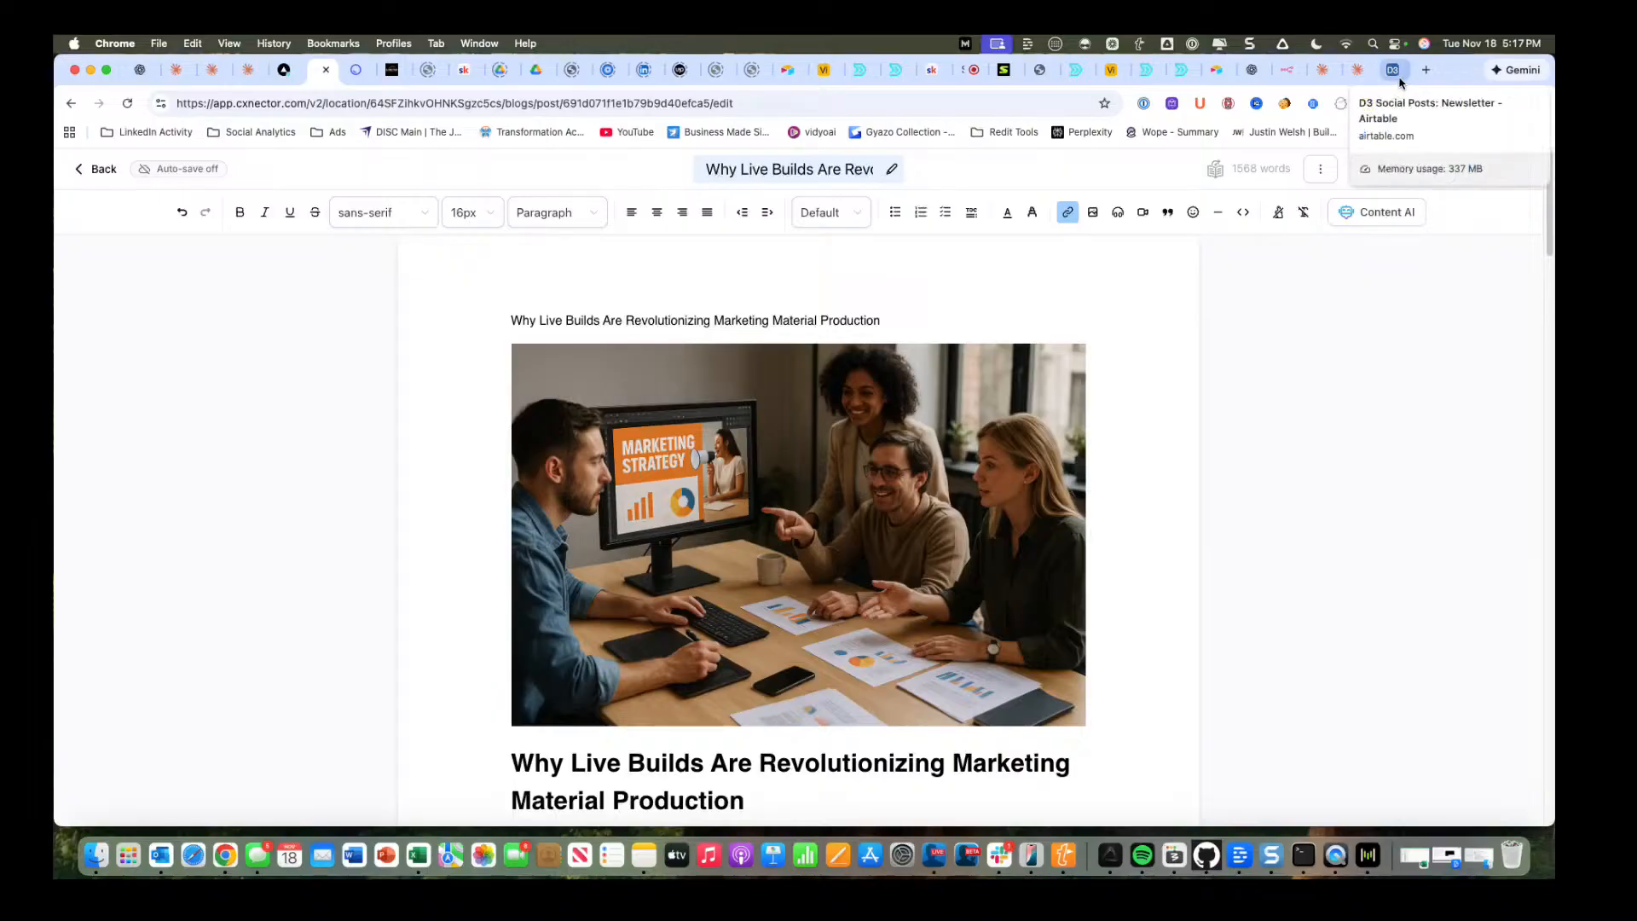
{"action": "left_click", "coordinate": [1286, 70]}
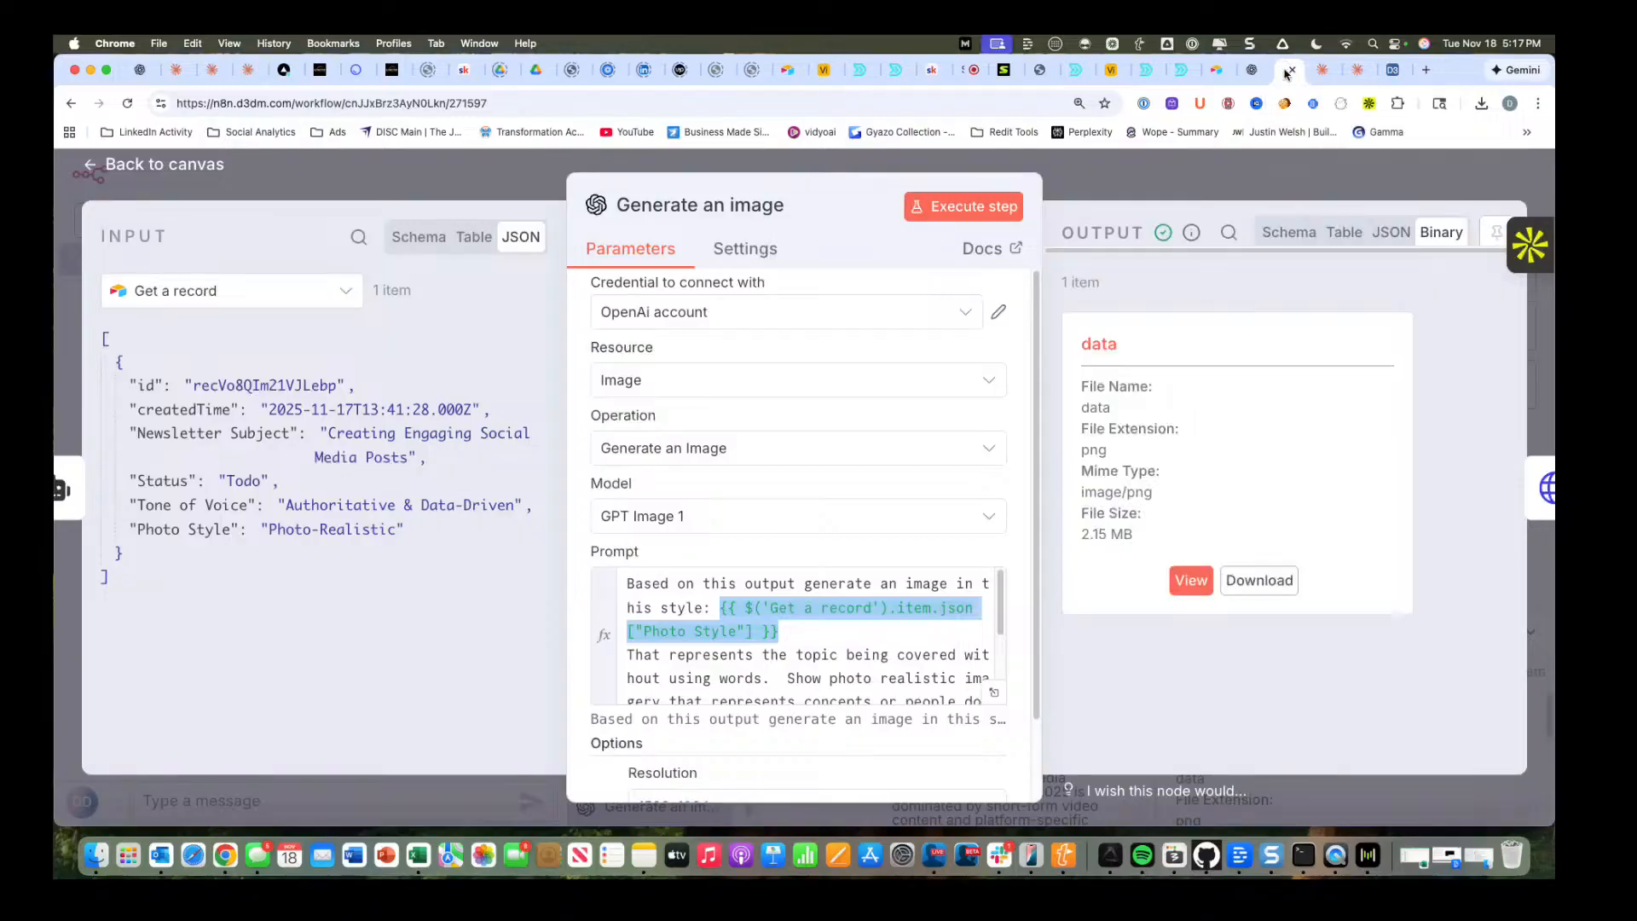
{"action": "left_click", "coordinate": [1189, 581]}
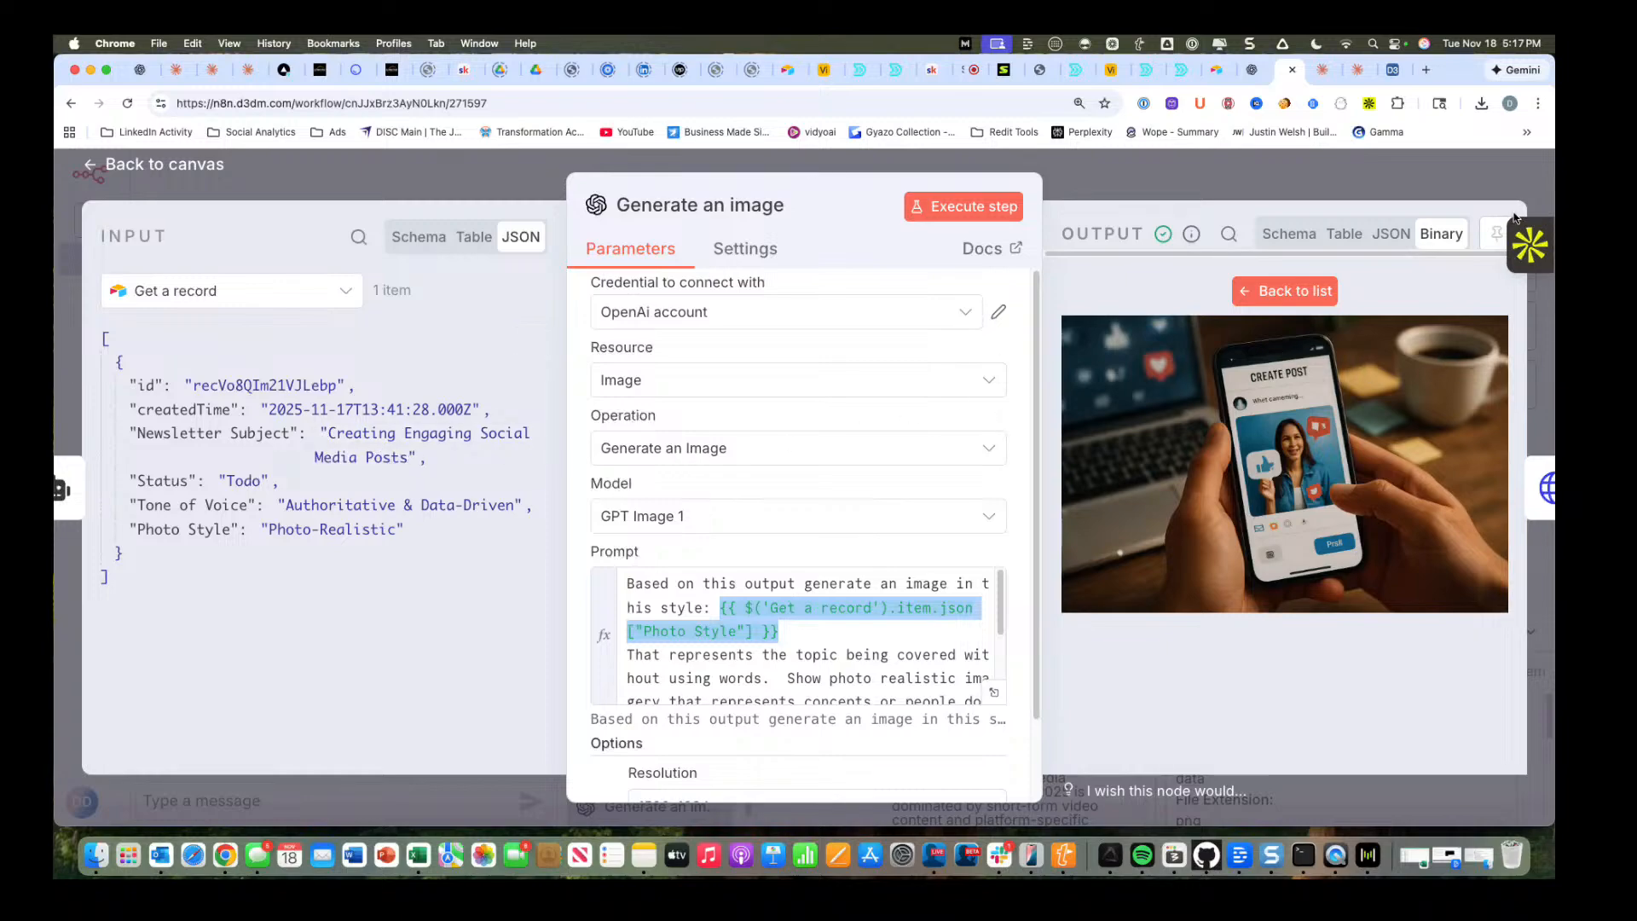
{"action": "left_click", "coordinate": [150, 168]}
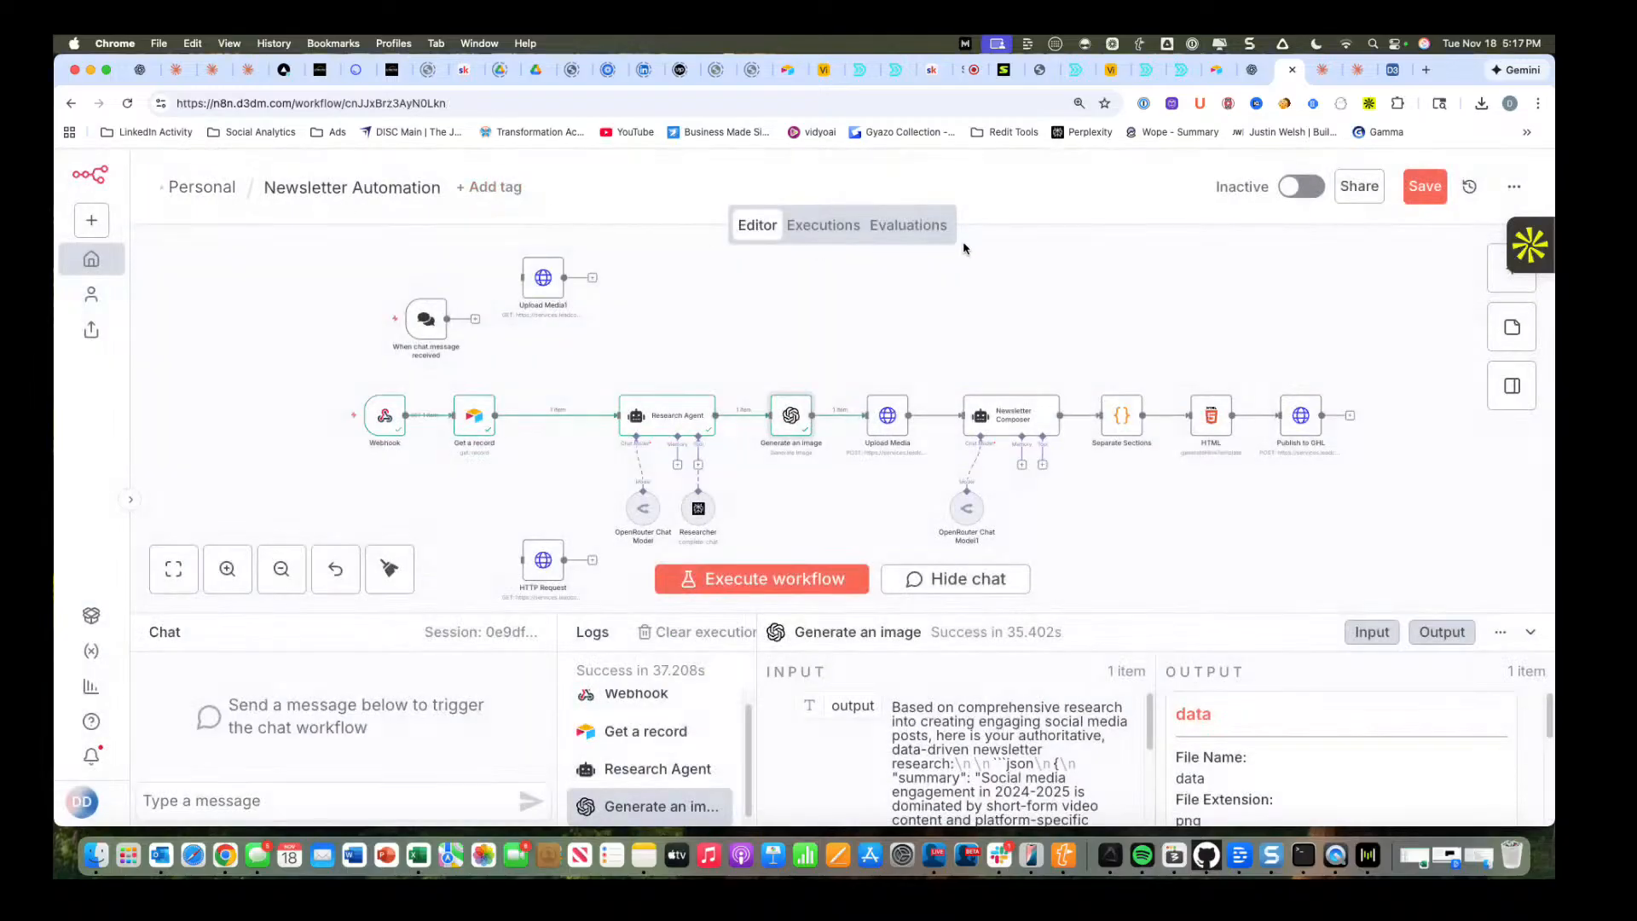
Execute the Upload Media node, and start and stop a run of the Newsletter Composer node.
{"action": "left_click", "coordinate": [889, 419]}
{"action": "left_click", "coordinate": [869, 389]}
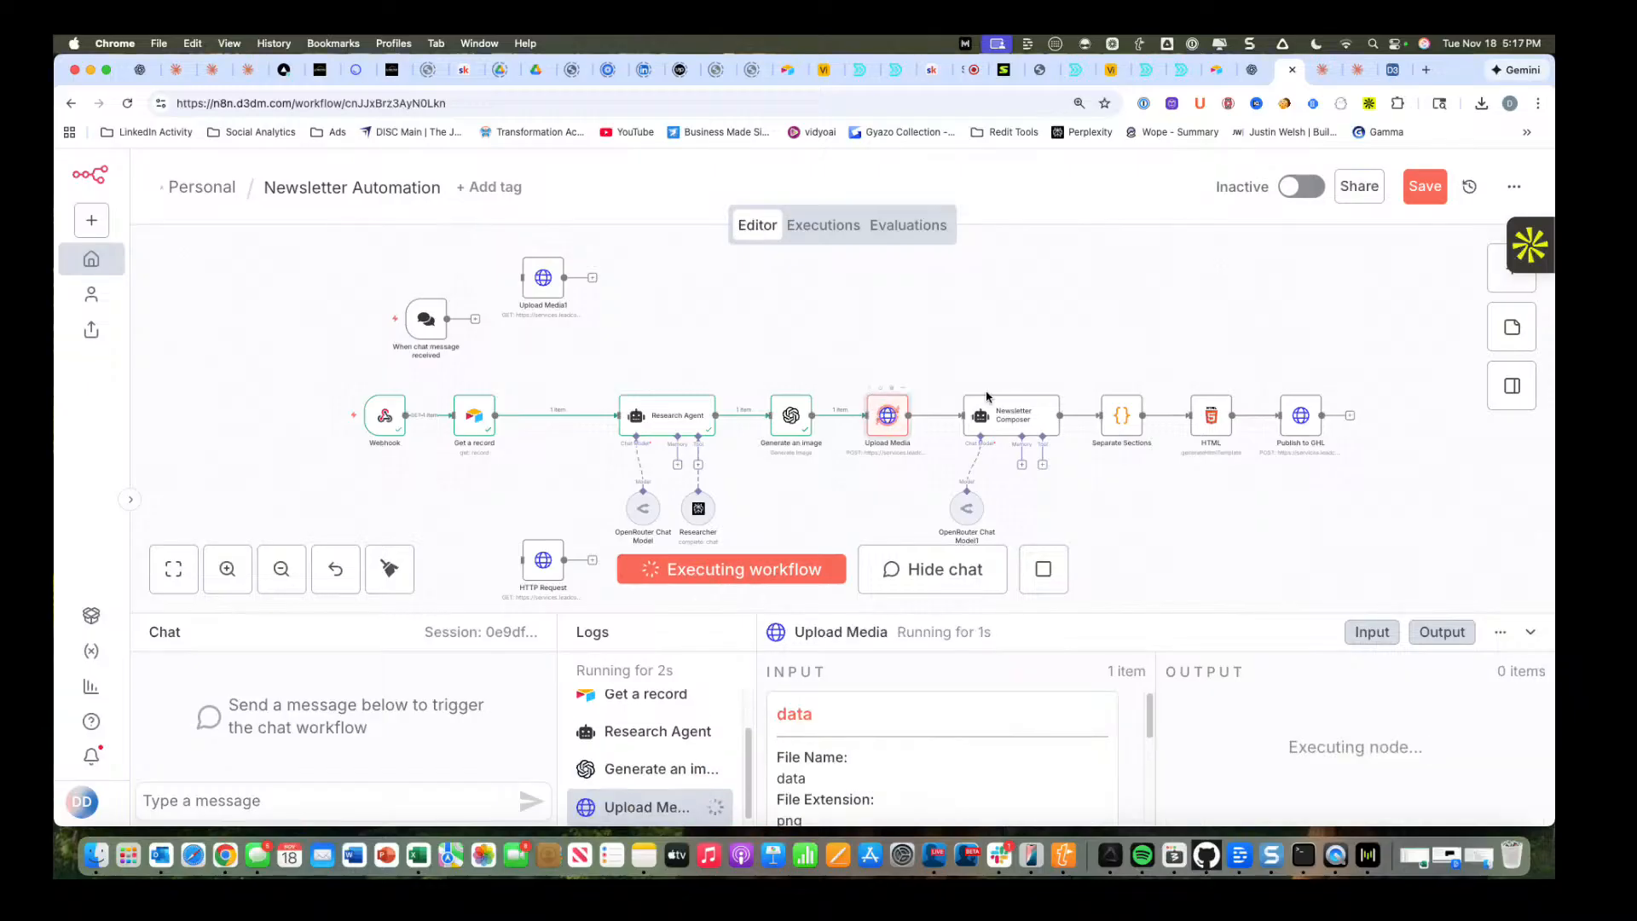
{"action": "left_click", "coordinate": [1023, 391]}
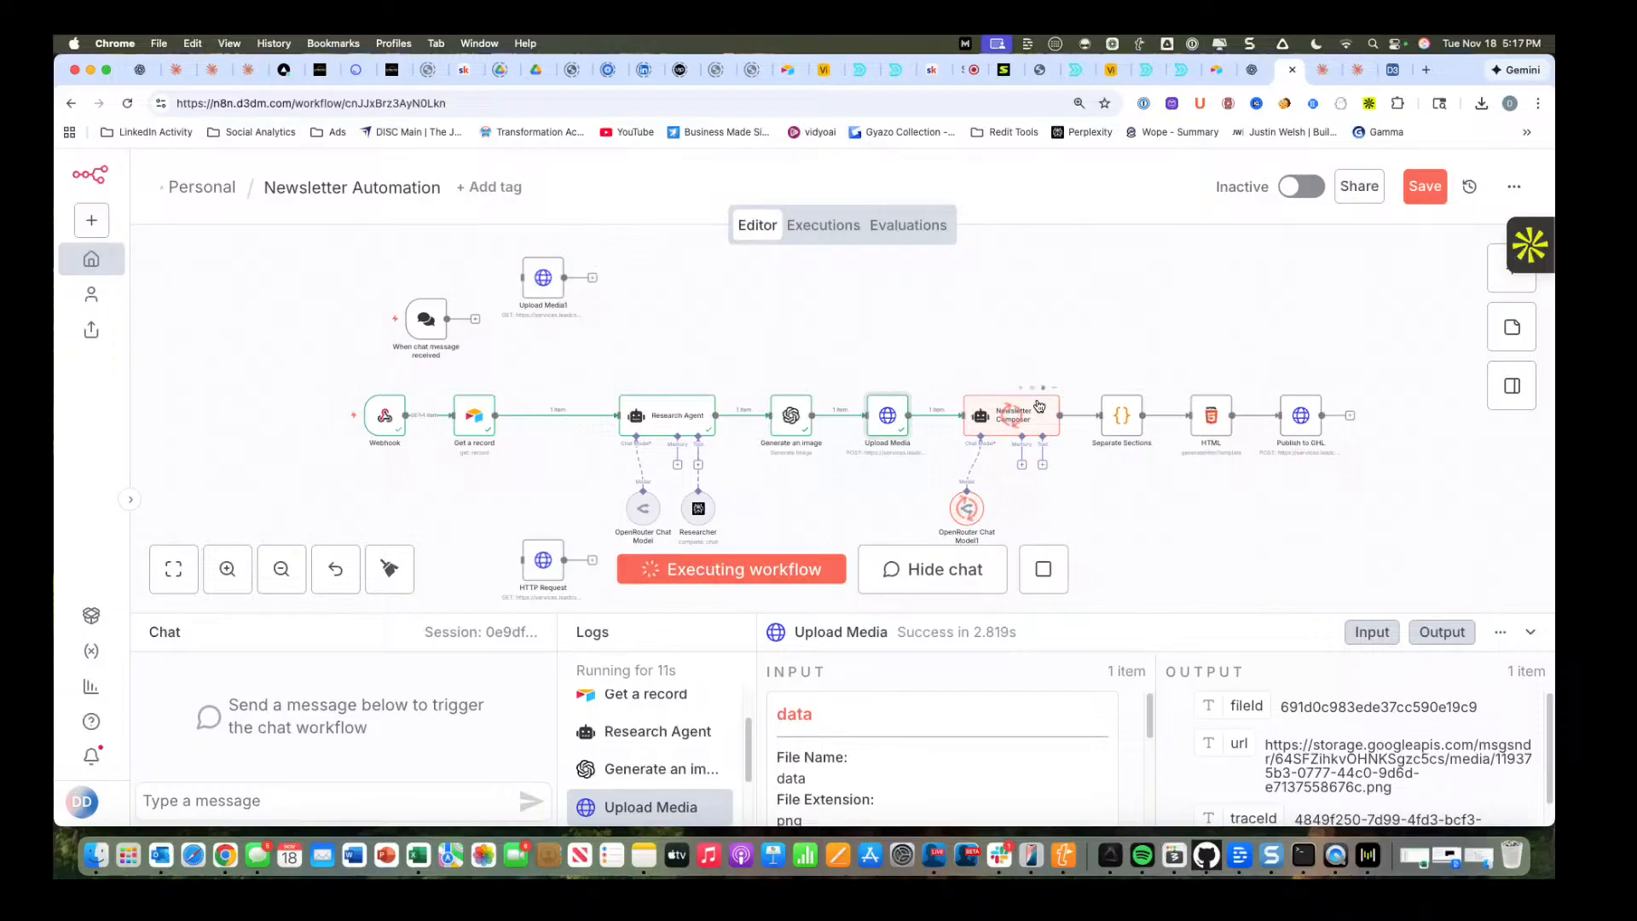
{"action": "left_click", "coordinate": [1043, 569]}
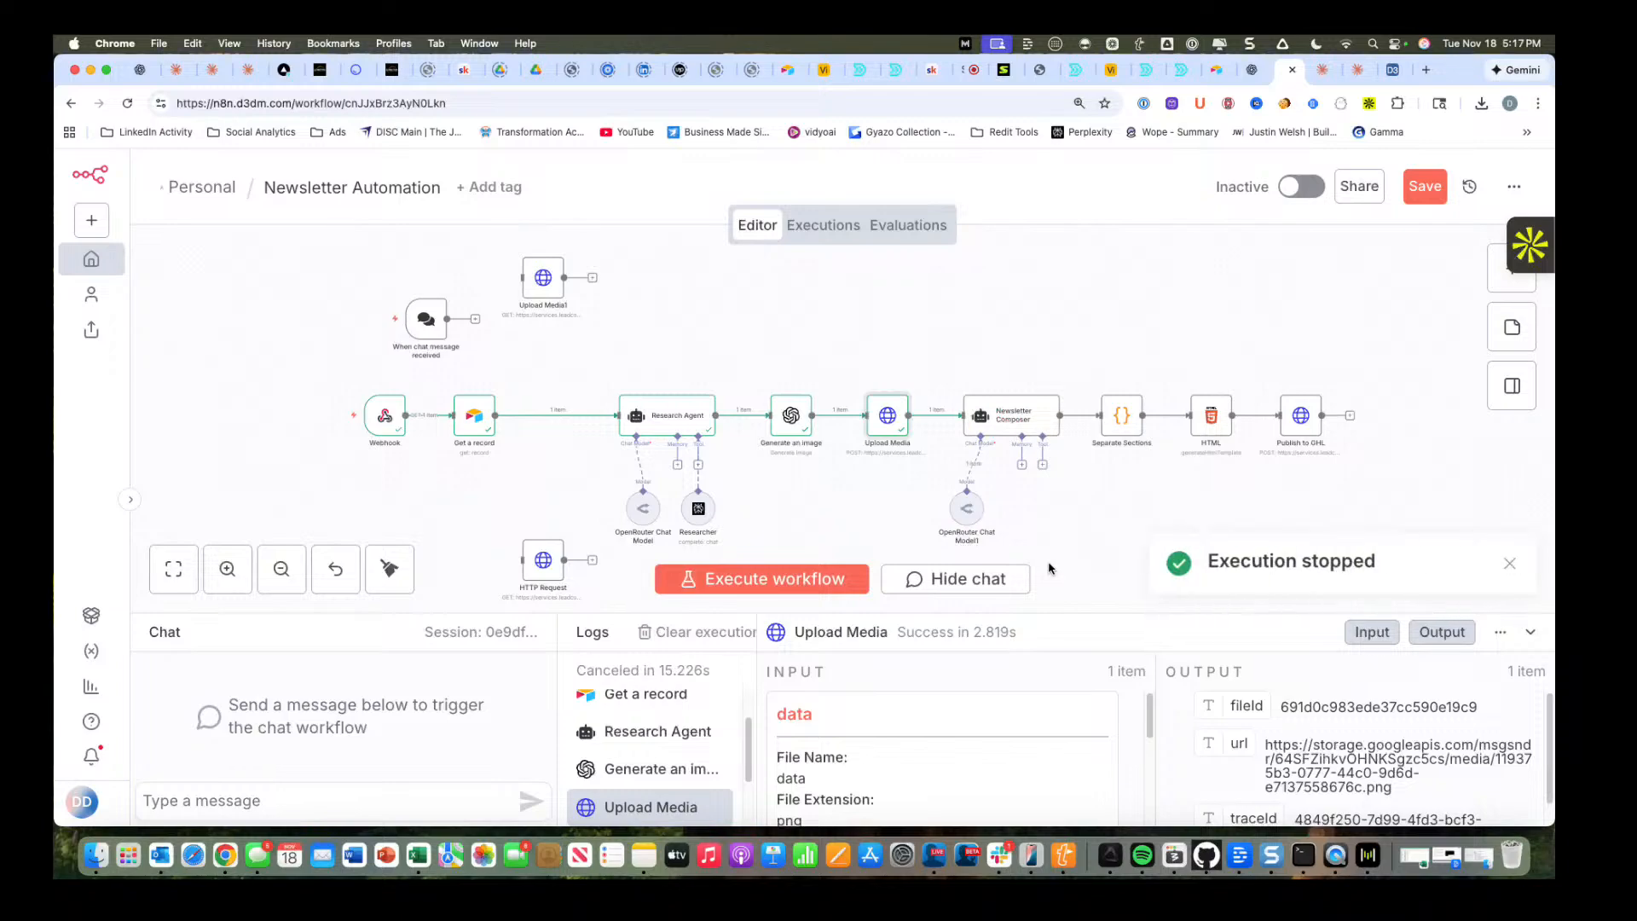
Review the Newsletter Composer node's prompt and system message, and execute the node.
{"action": "left_click", "coordinate": [1005, 416]}
{"action": "double_click", "coordinate": [1005, 416]}
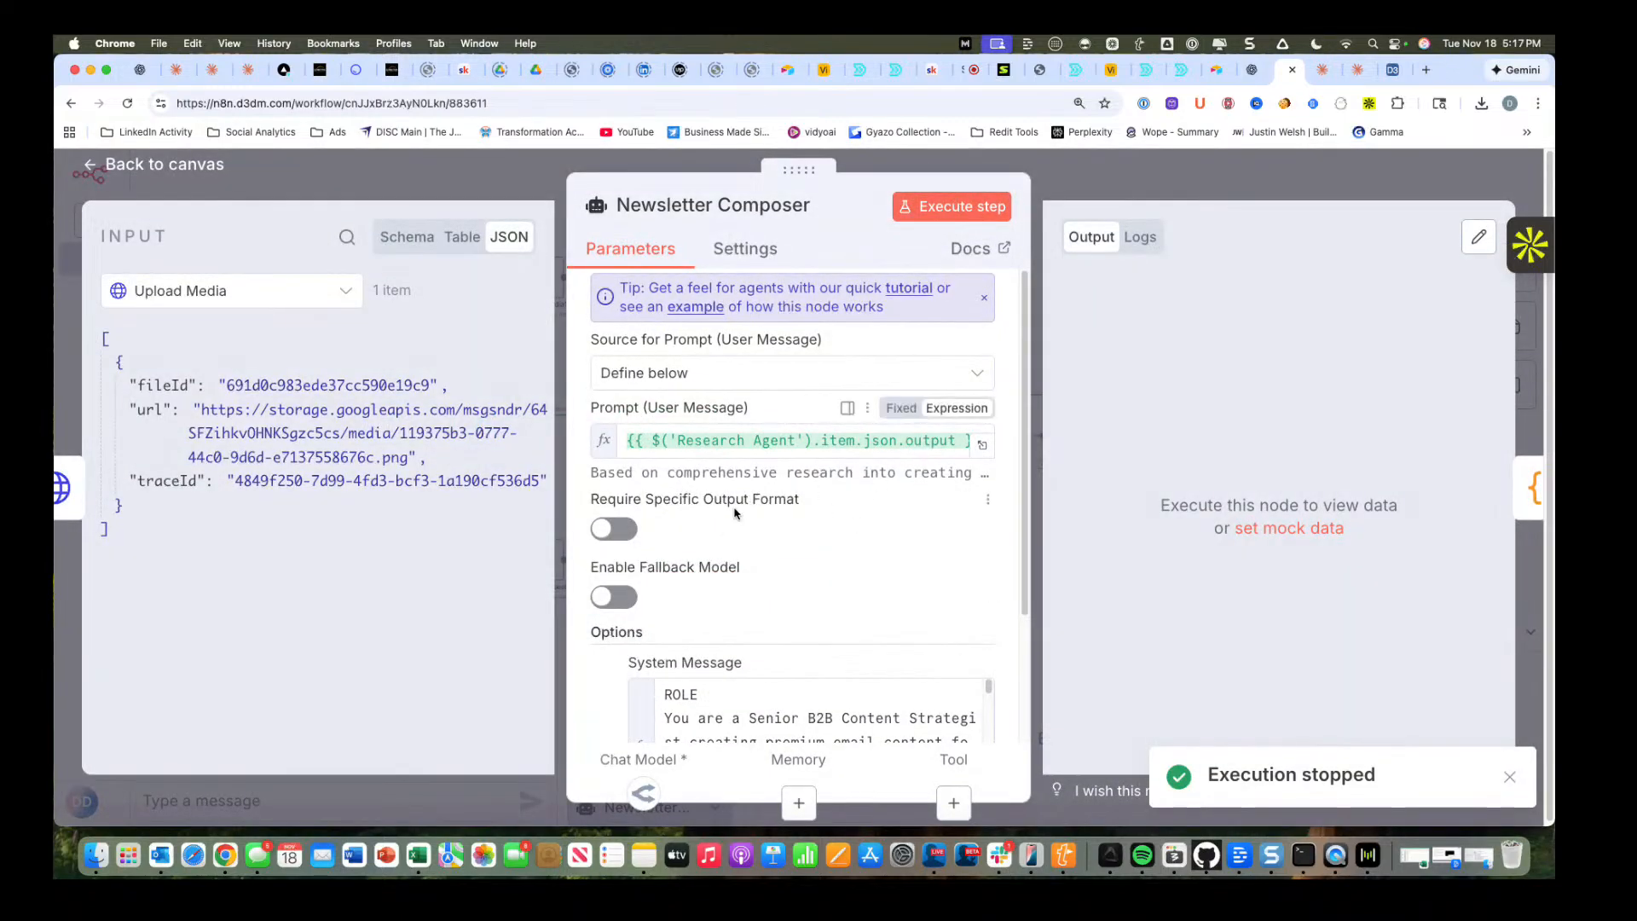
{"action": "scroll", "coordinate": [724, 473], "scroll_direction": "down", "scroll_amount": 1}
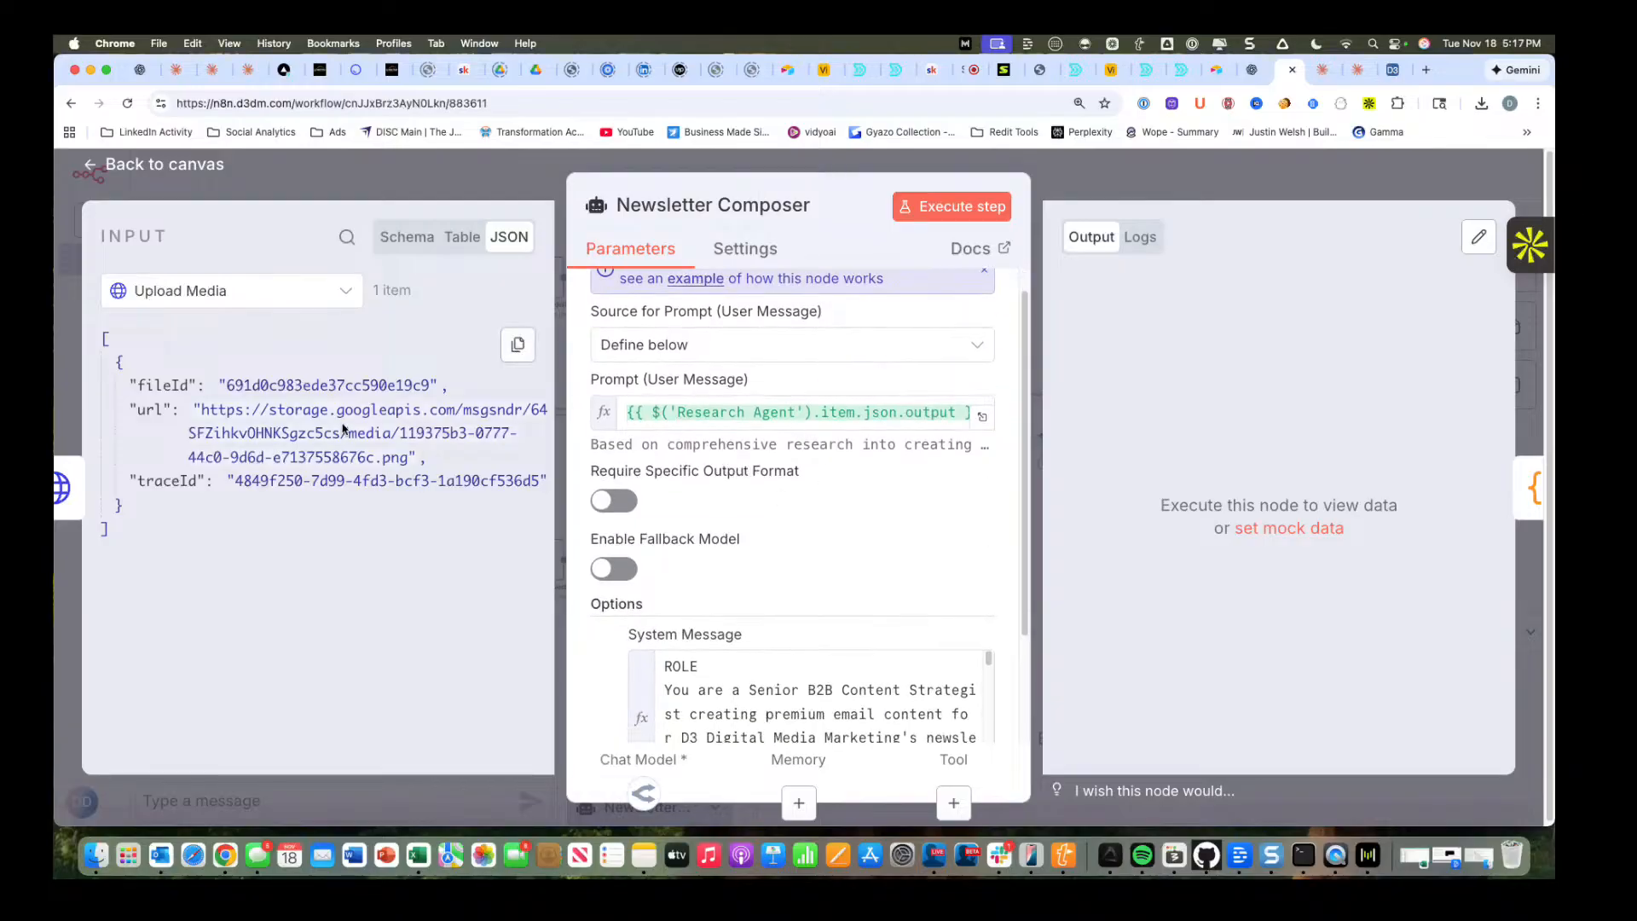
{"action": "scroll", "coordinate": [987, 543], "scroll_direction": "down", "scroll_amount": 4}
{"action": "scroll", "coordinate": [987, 542], "scroll_direction": "down", "scroll_amount": 1}
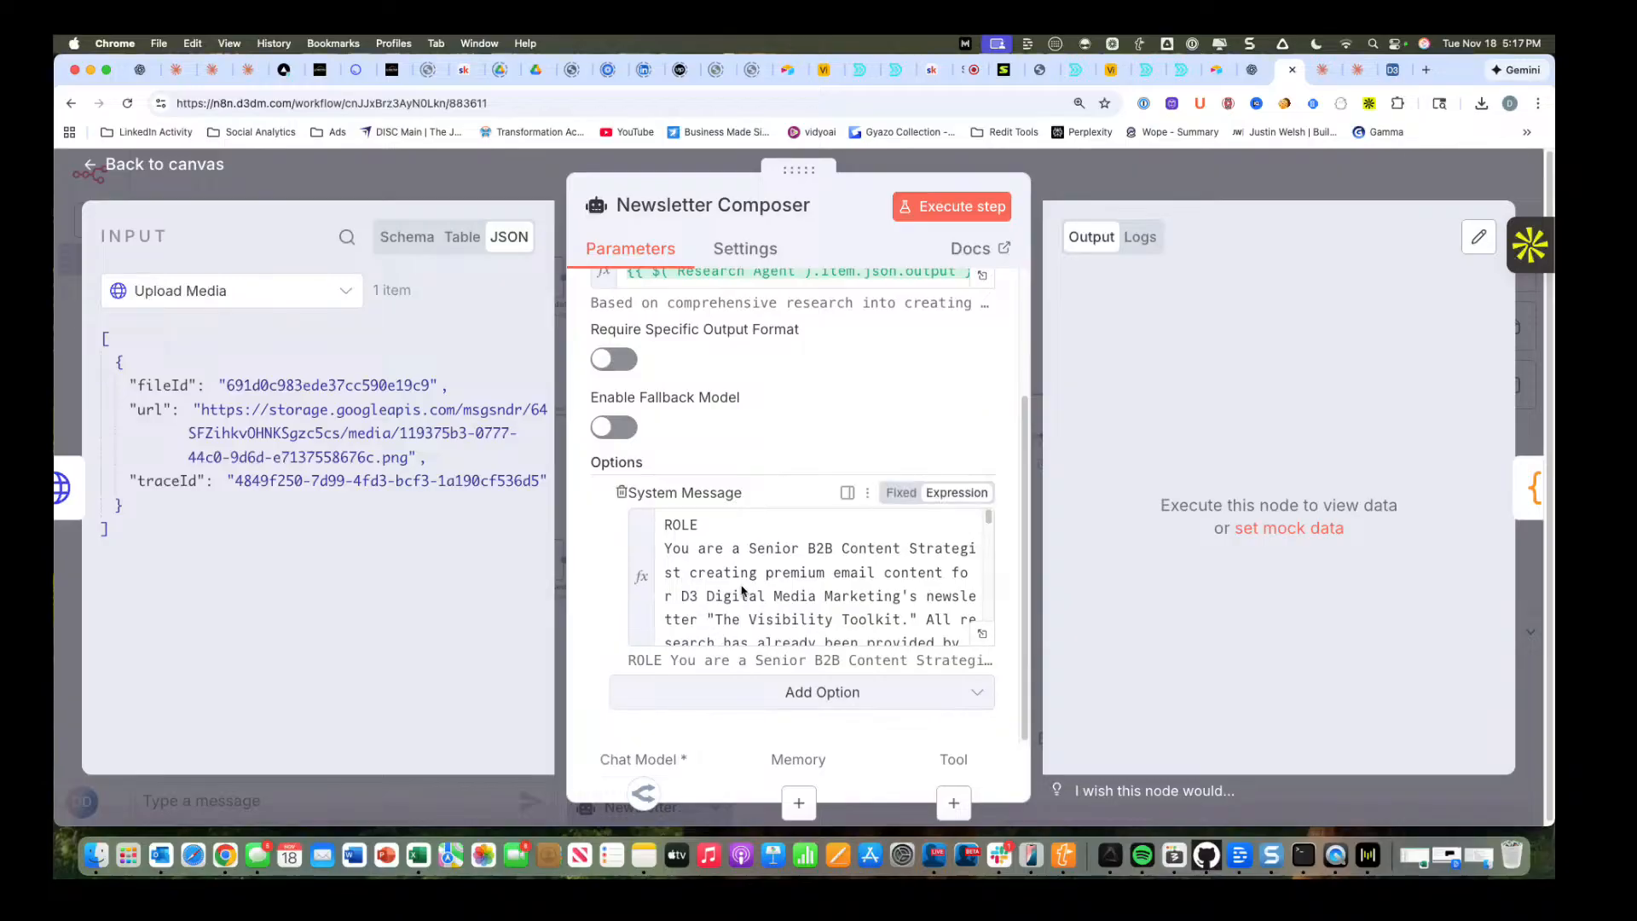
{"action": "scroll", "coordinate": [782, 566], "scroll_direction": "down", "scroll_amount": 10}
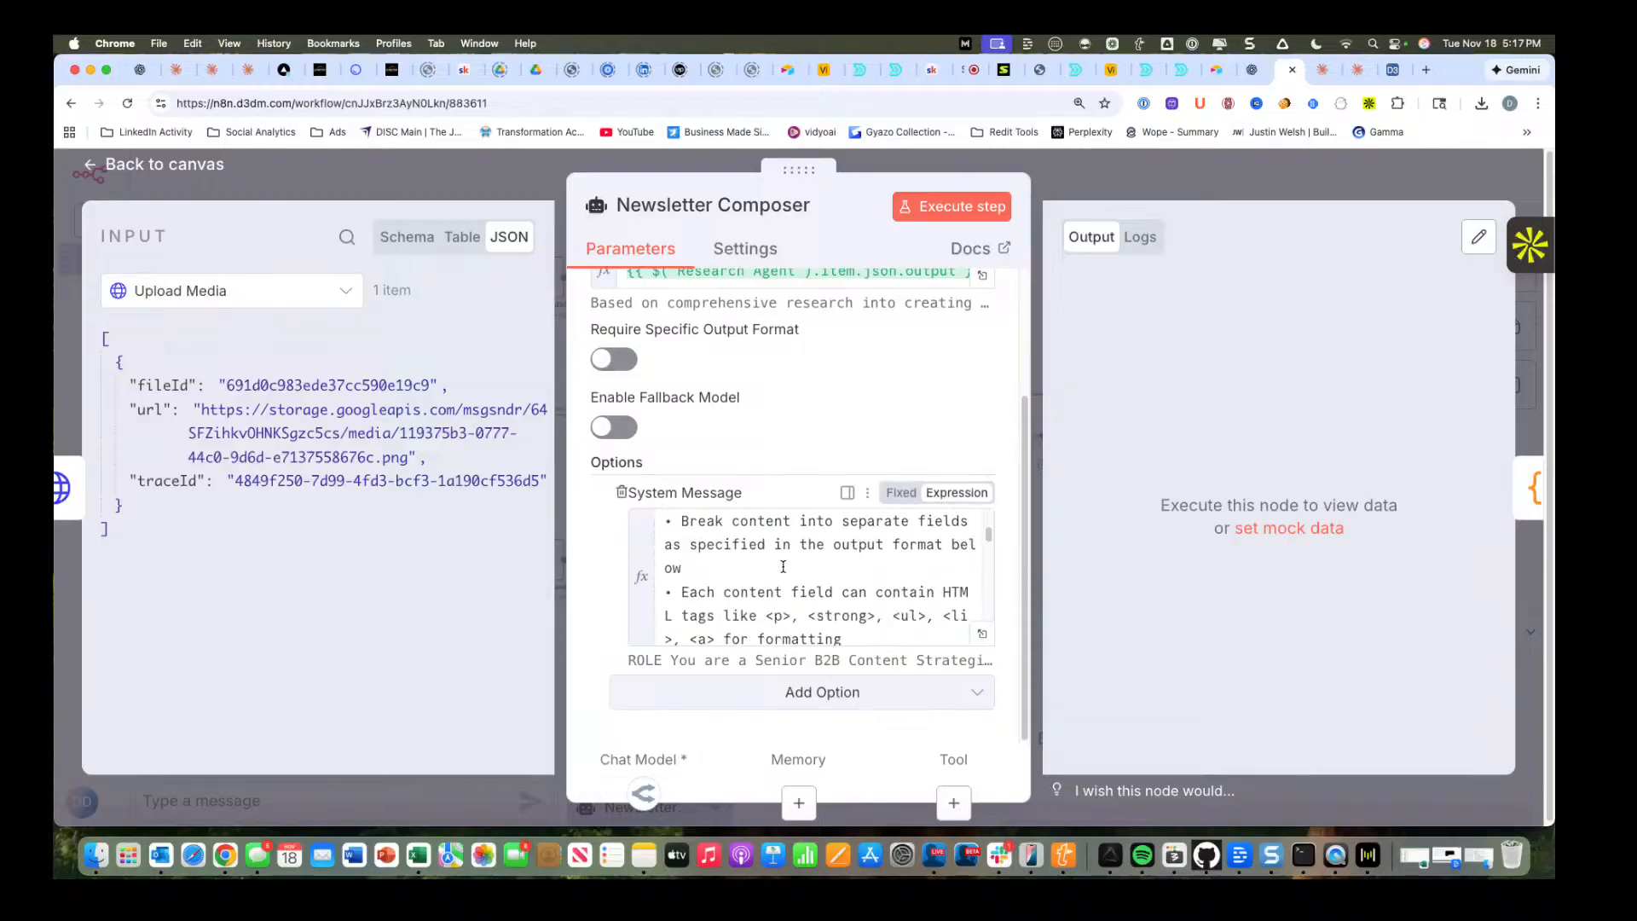
{"action": "scroll", "coordinate": [783, 566], "scroll_direction": "down", "scroll_amount": 10}
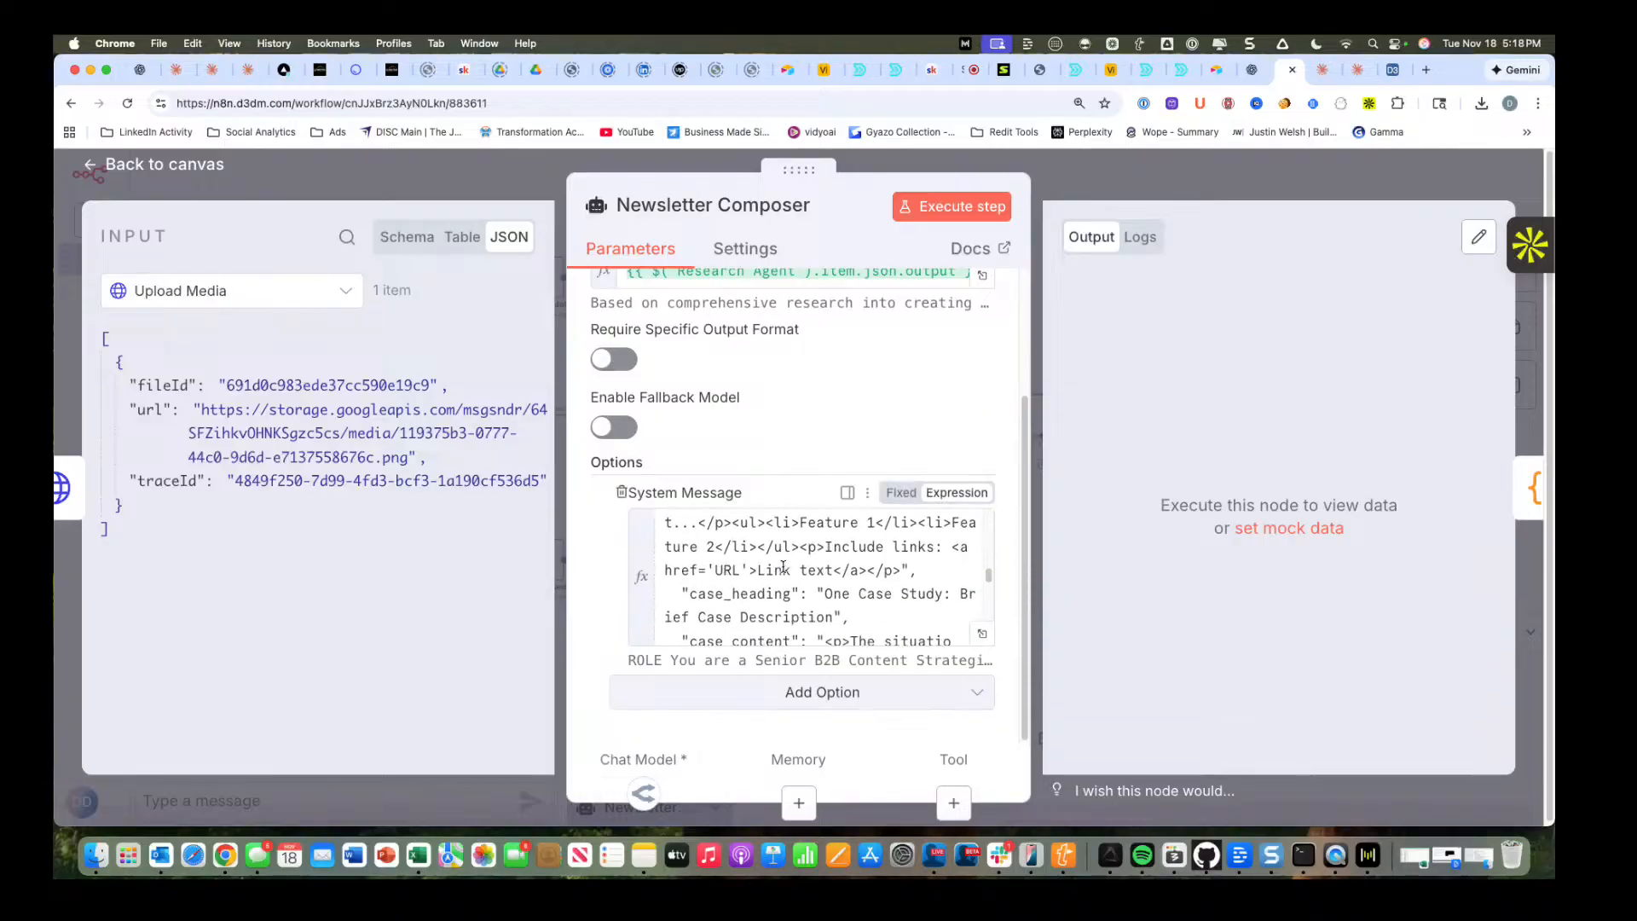
{"action": "scroll", "coordinate": [783, 566], "scroll_direction": "down", "scroll_amount": 3}
{"action": "left_click", "coordinate": [951, 205]}
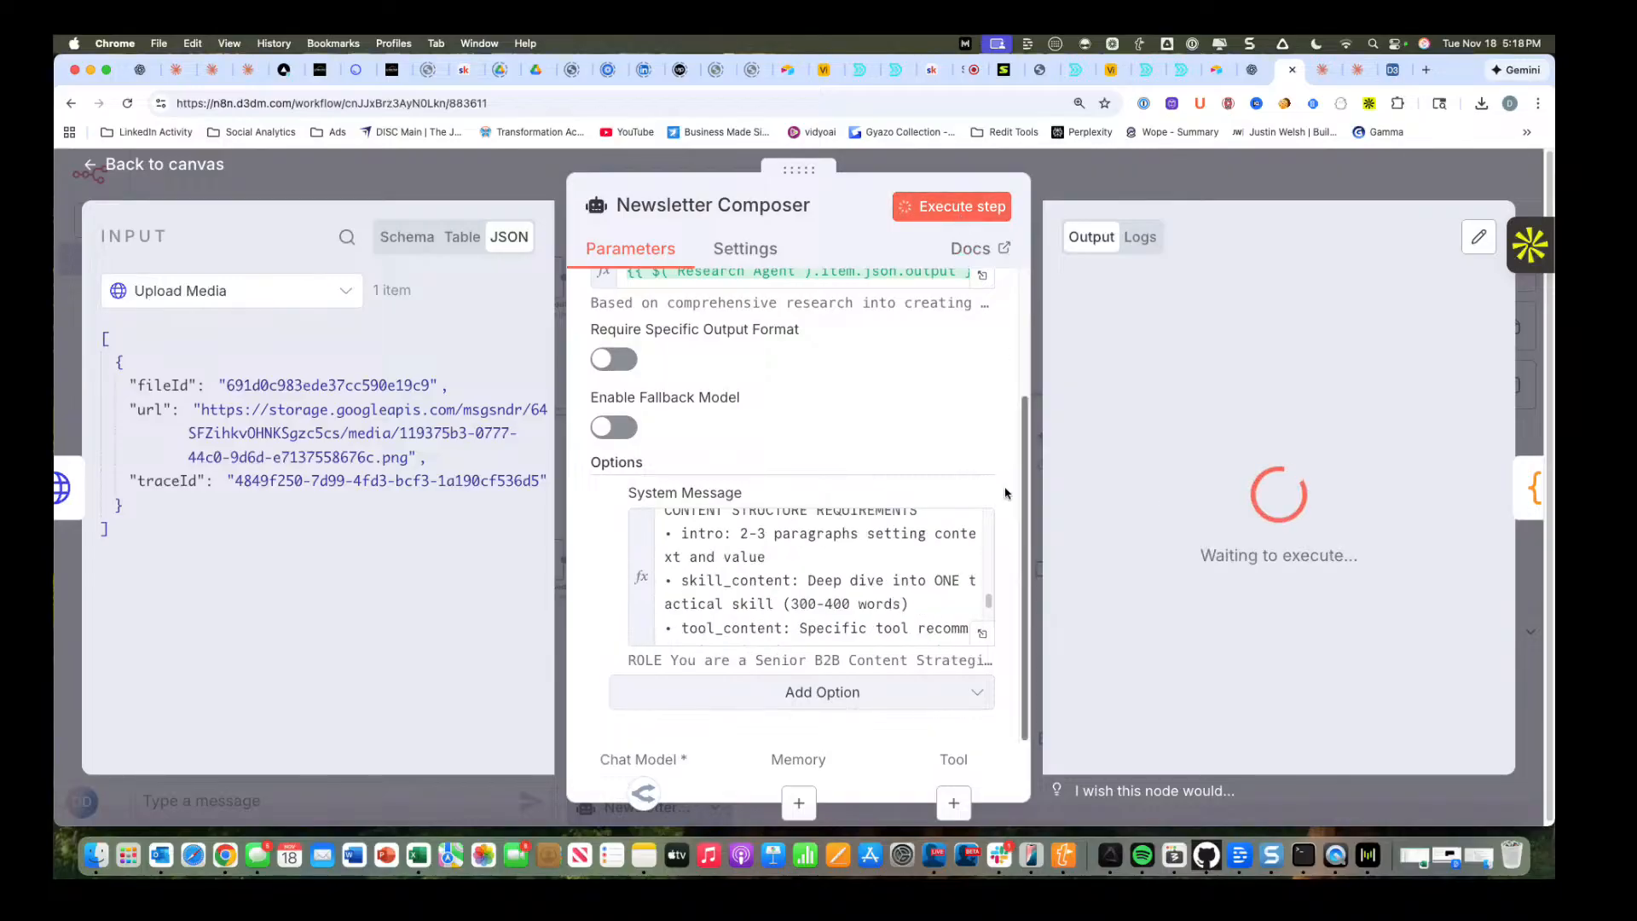
{"action": "left_click", "coordinate": [185, 168]}
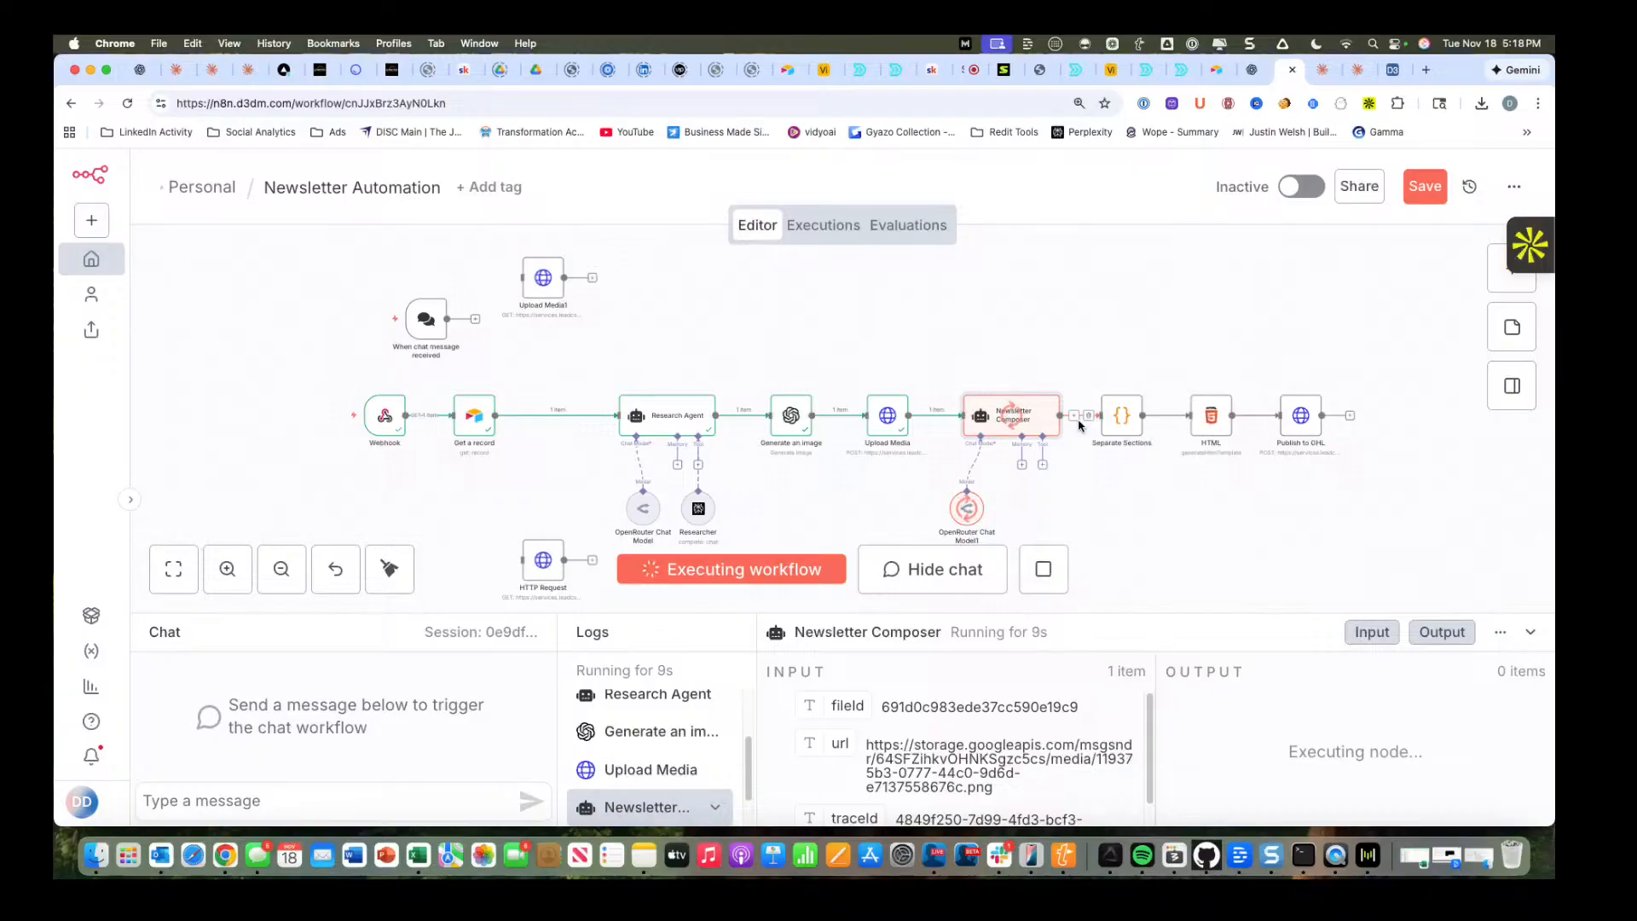
Shift the "When chat message received" trigger slightly away from the Upload Media1 node and save the workflow.
{"action": "left_click", "coordinate": [1423, 194]}
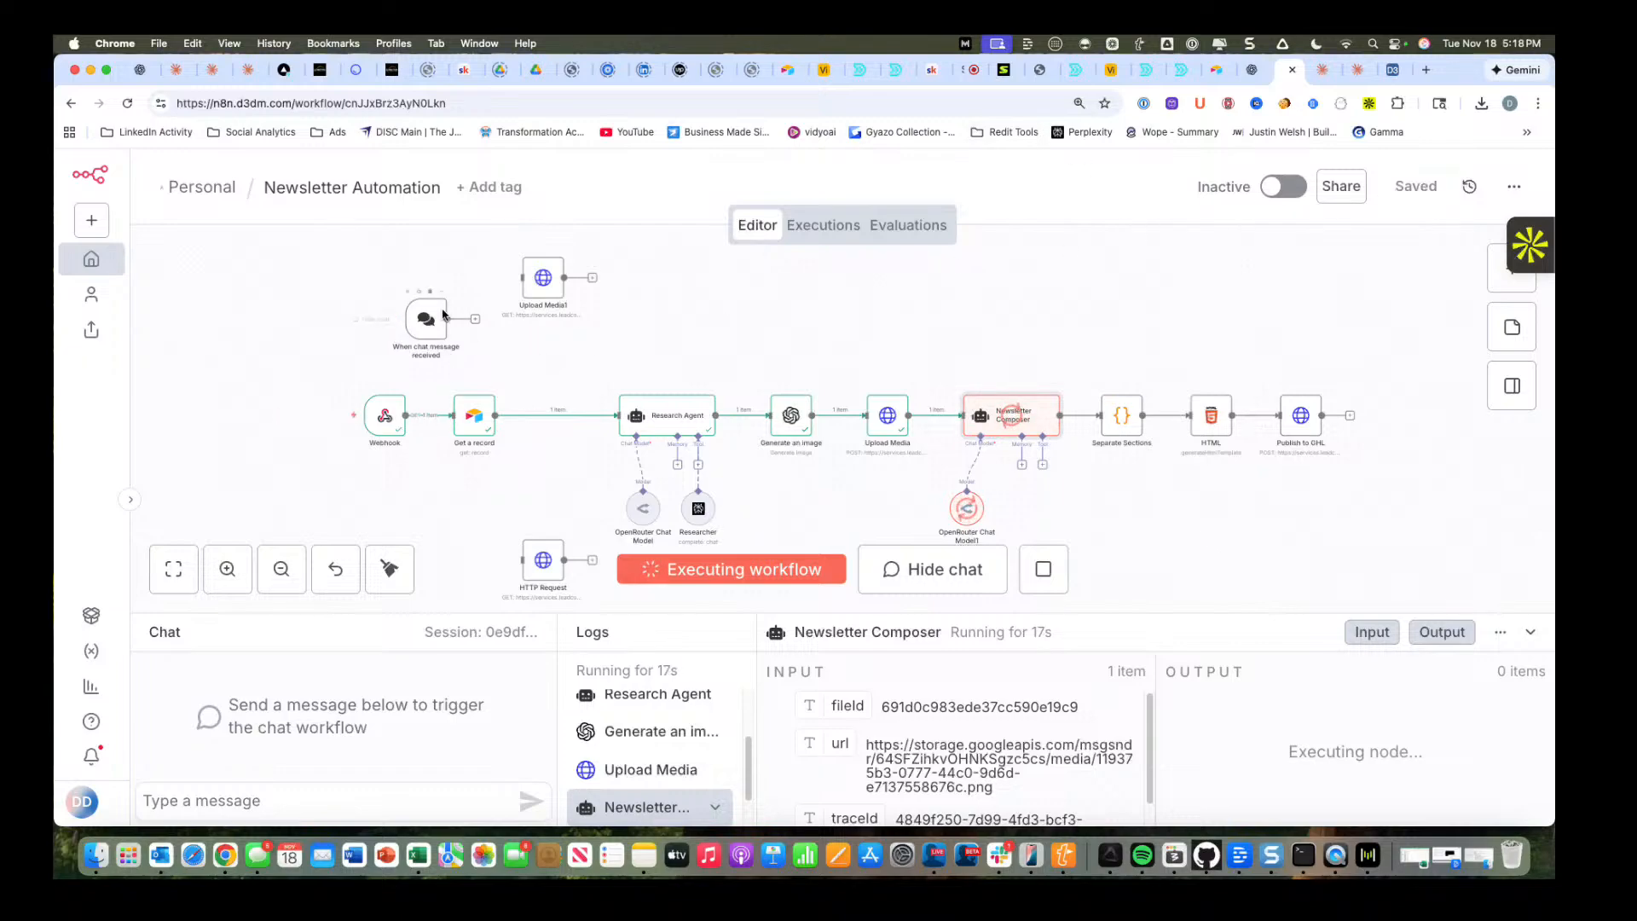
{"action": "mouse_move", "coordinate": [423, 321]}
{"action": "left_mouse_down"}
{"action": "mouse_move", "coordinate": [416, 269]}
{"action": "mouse_move", "coordinate": [417, 321]}
{"action": "left_mouse_up"}
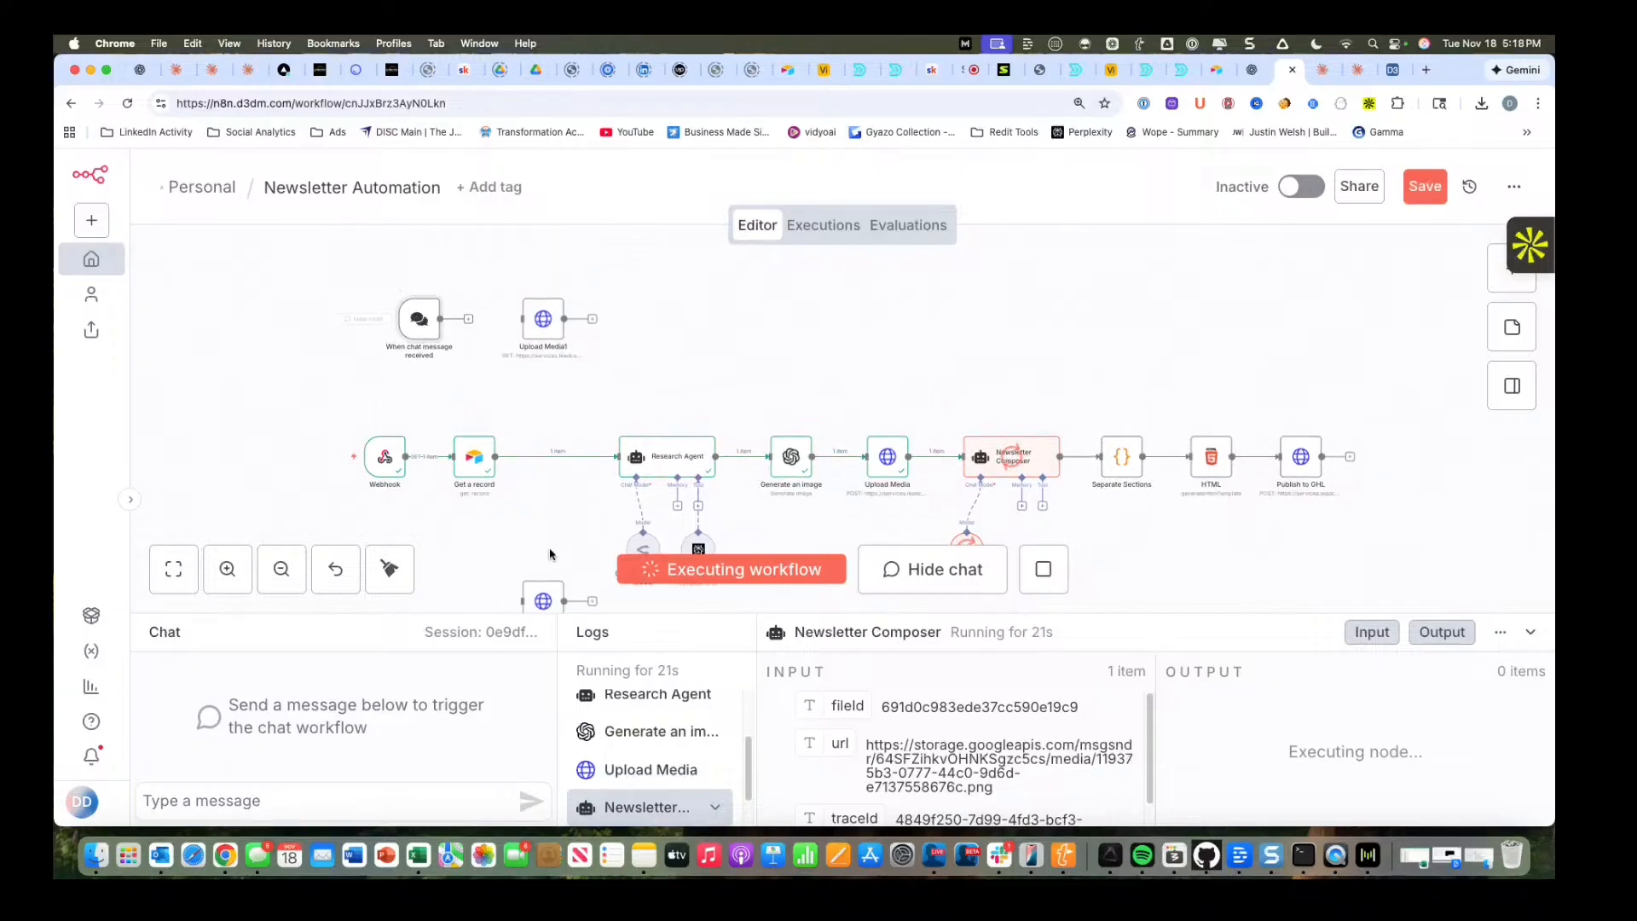
{"action": "scroll", "coordinate": [554, 546], "scroll_direction": "down", "scroll_amount": 3}
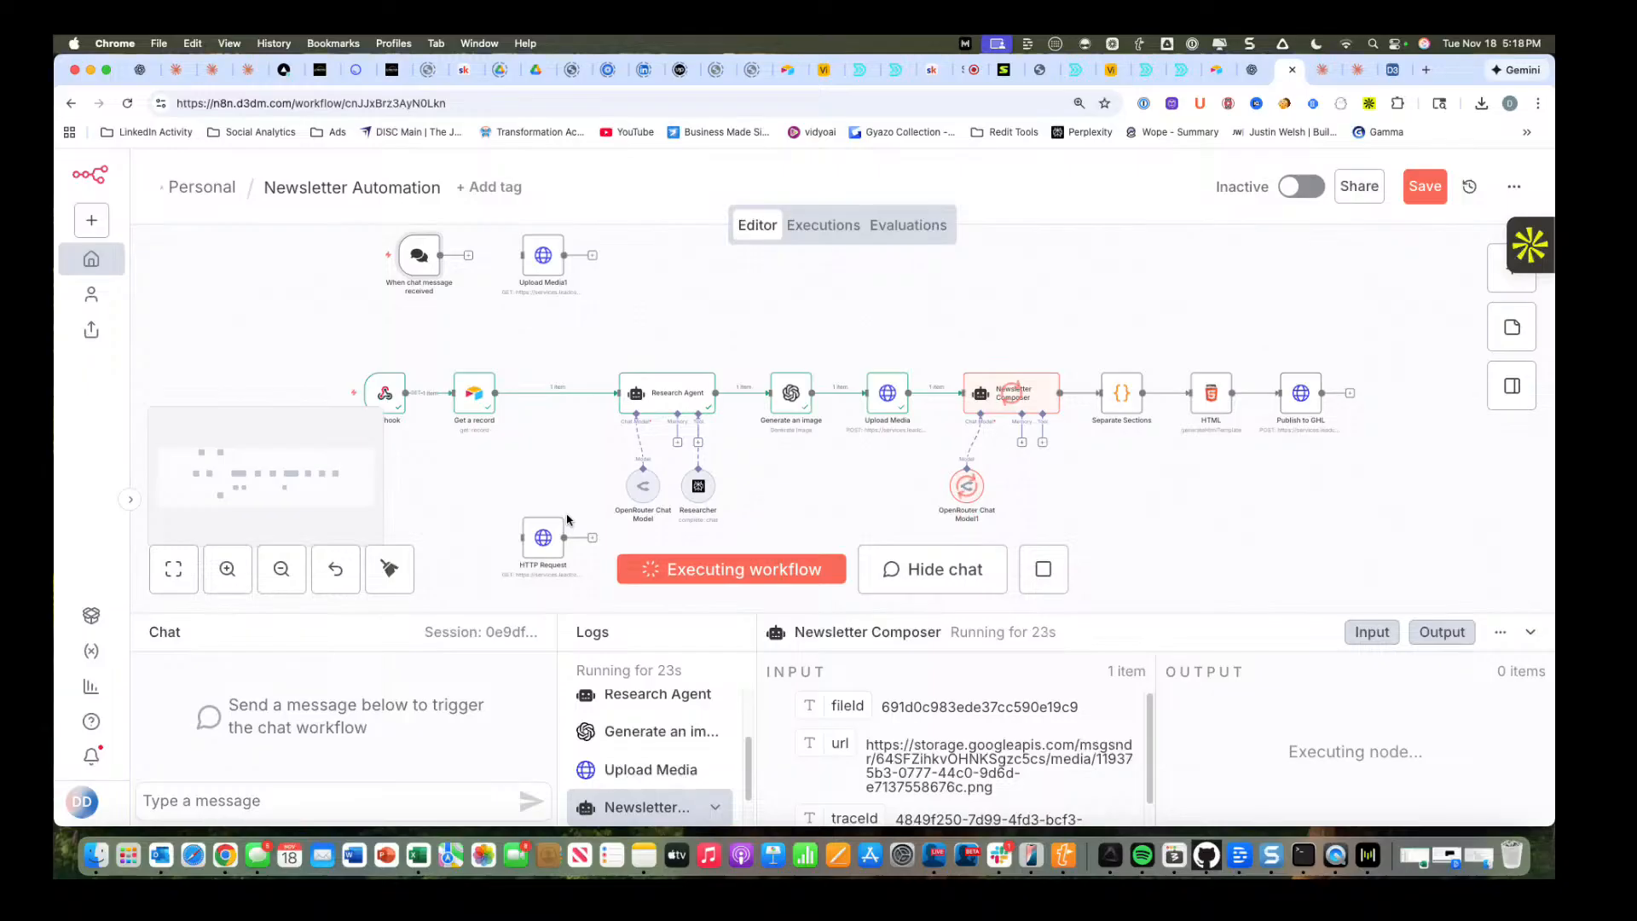
{"action": "left_click", "coordinate": [1422, 187]}
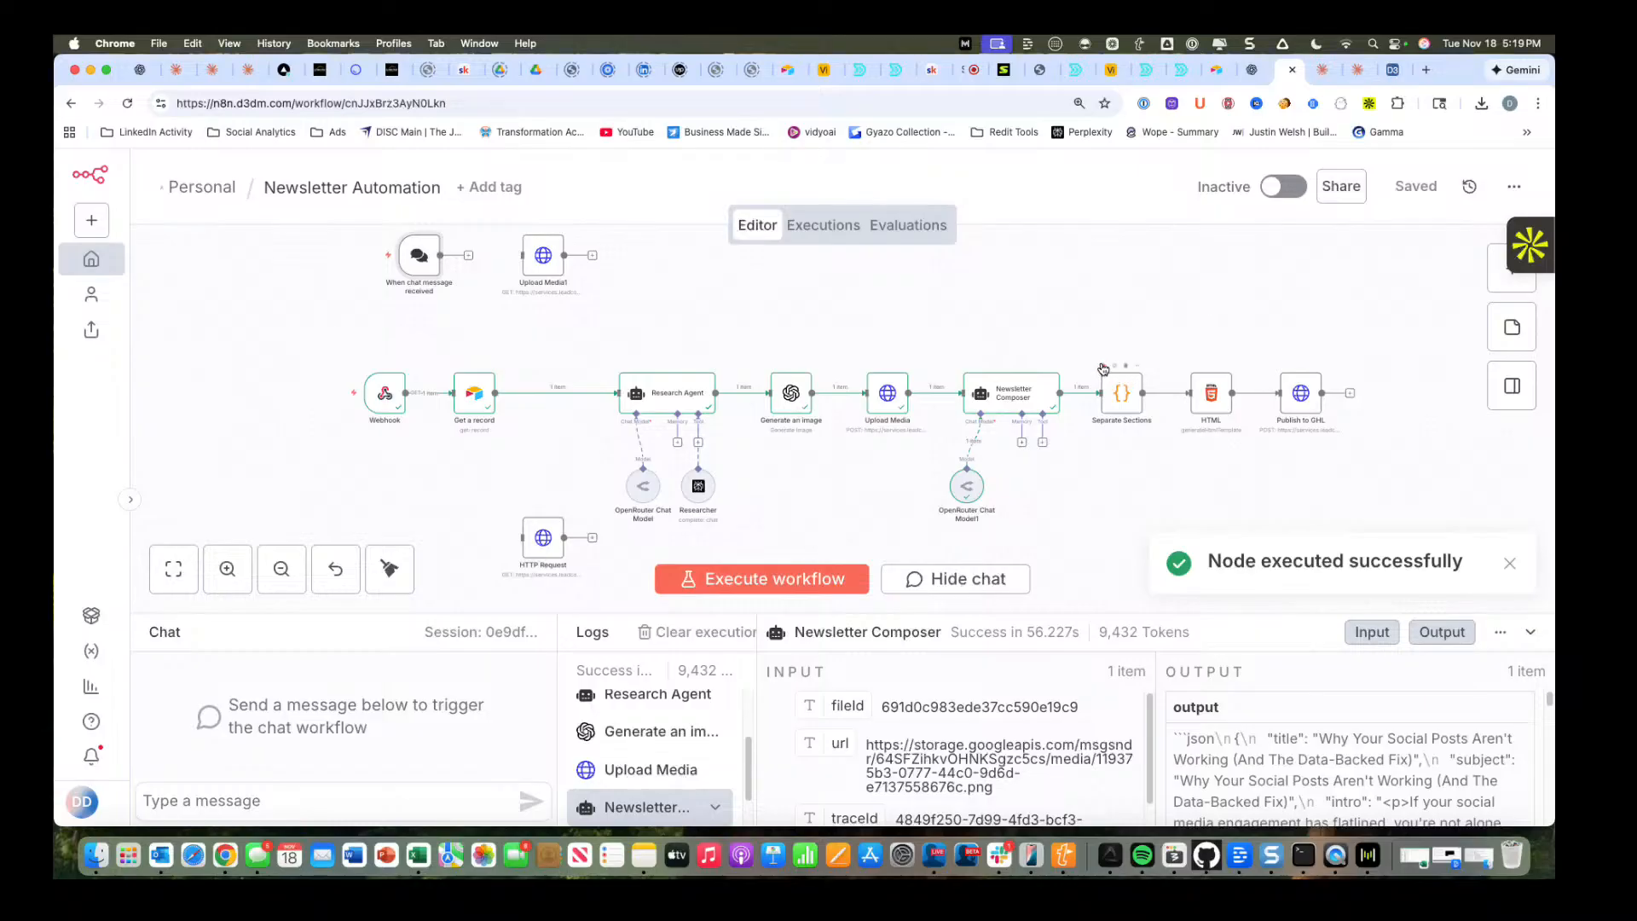
Execute the Separate Sections node and the HTML node that generates the newsletter template.
{"action": "left_click", "coordinate": [1103, 369]}
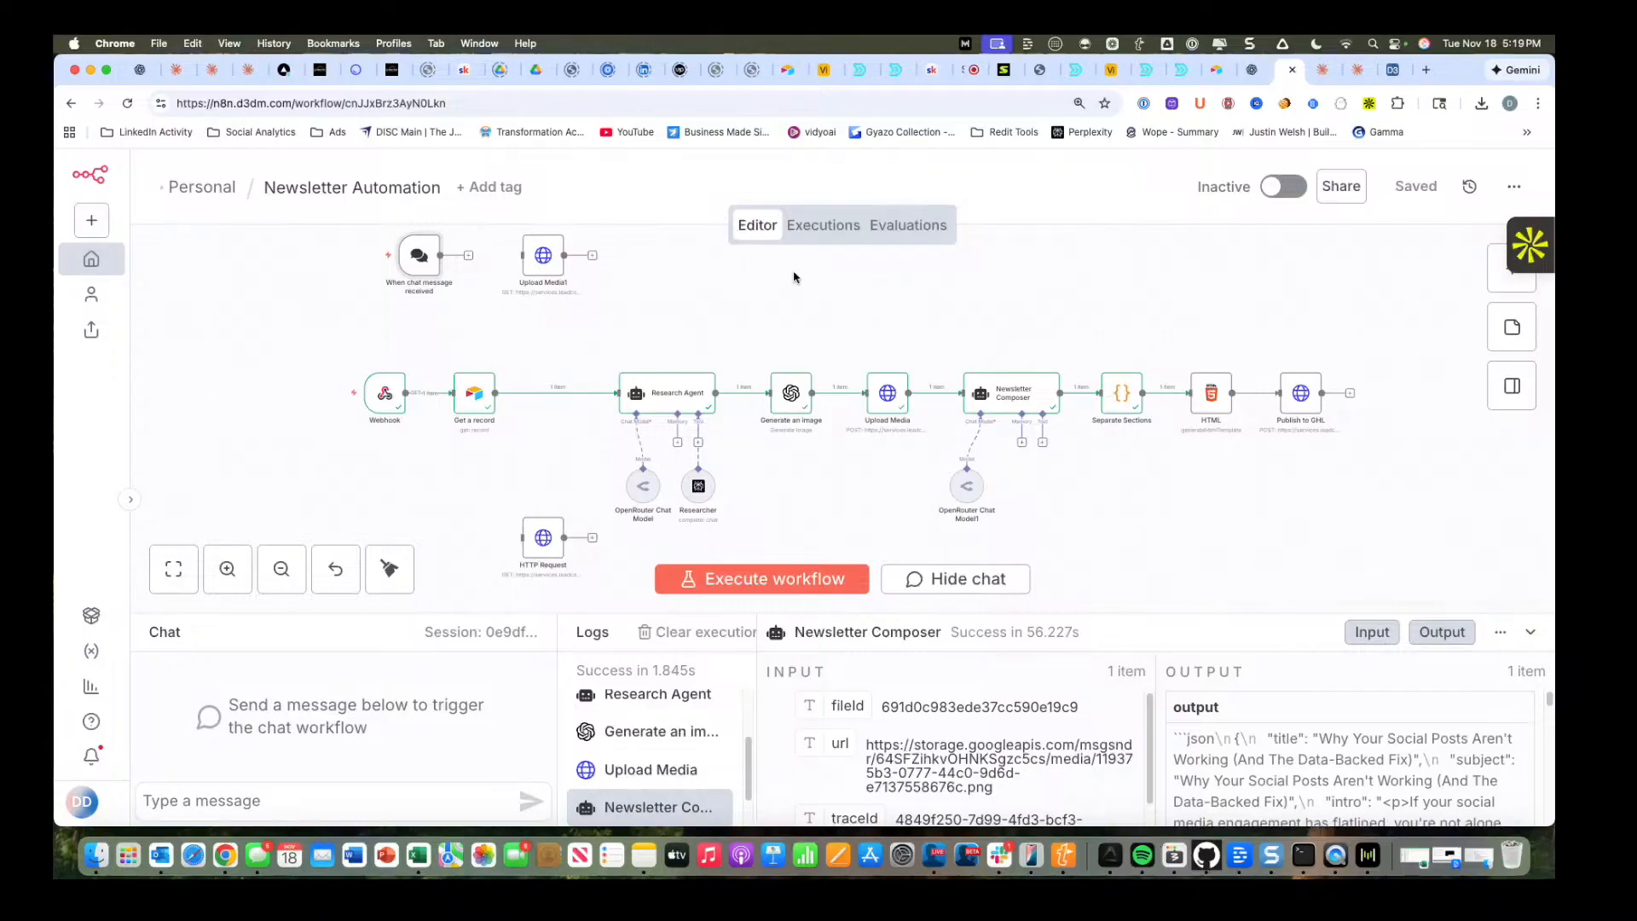
{"action": "double_click", "coordinate": [1210, 392]}
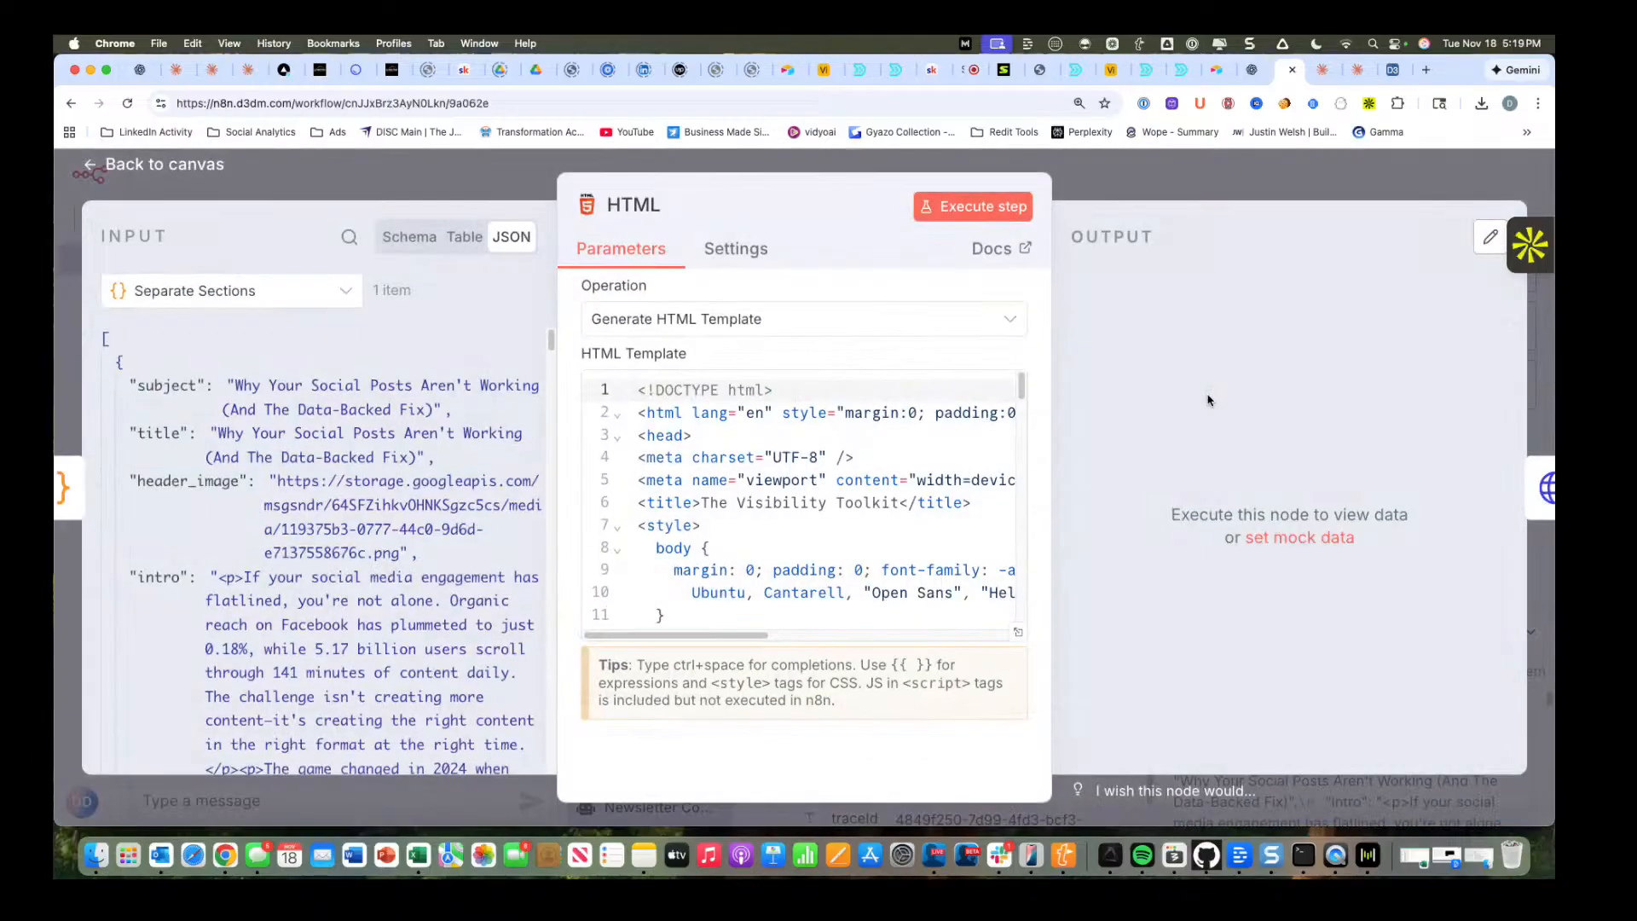
{"action": "left_click", "coordinate": [956, 215]}
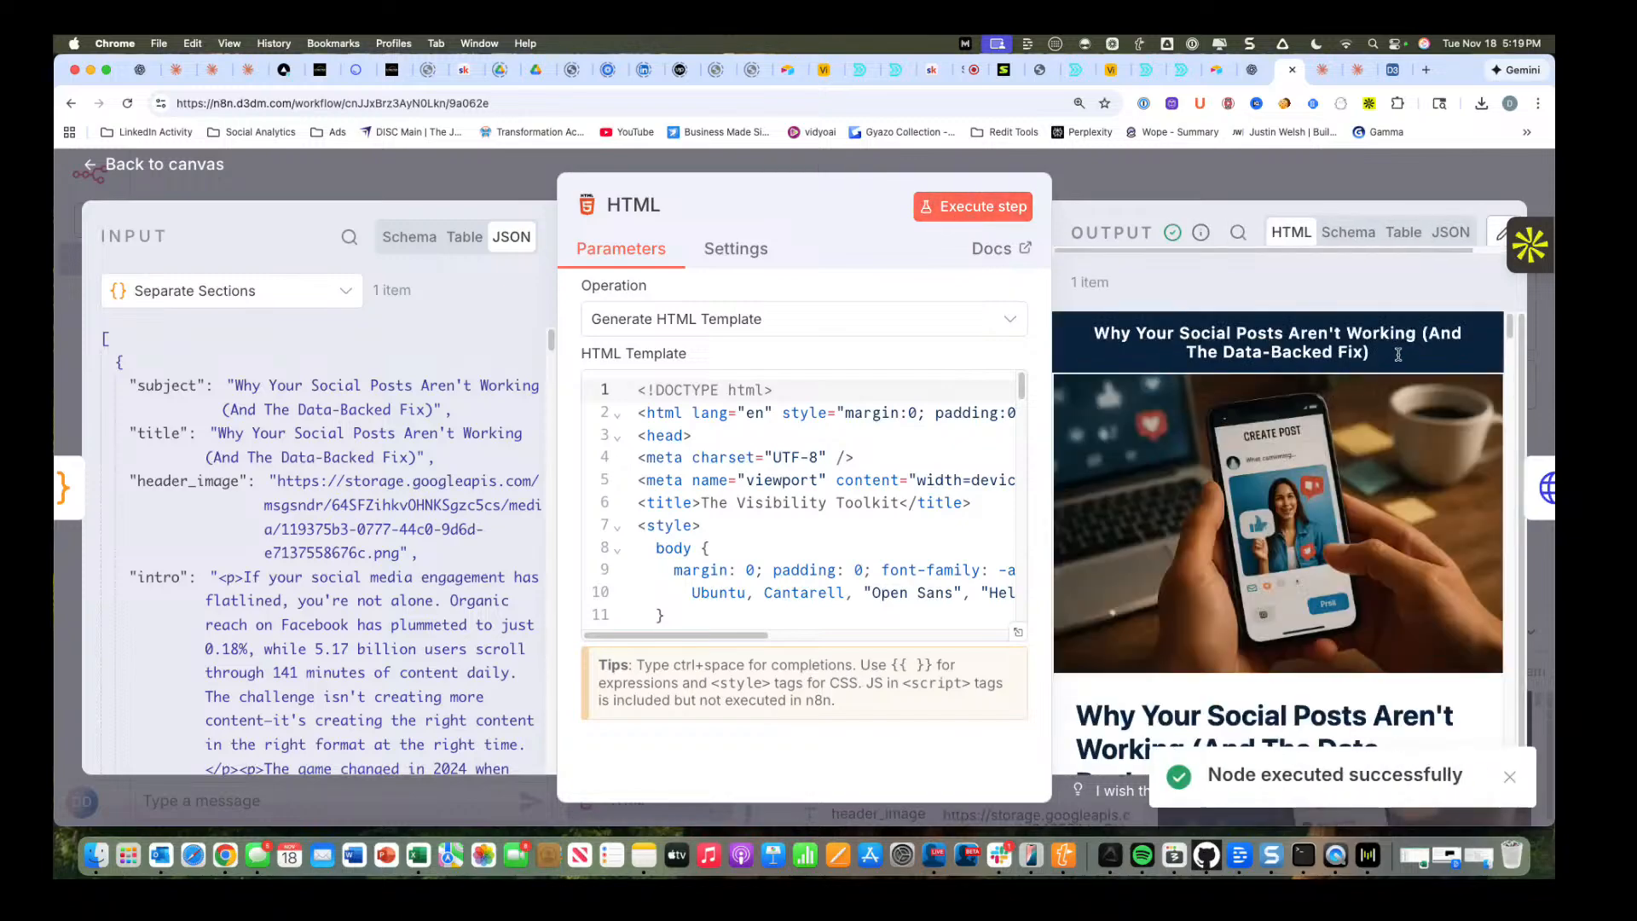
Review the HTML node's rendered newsletter from the header image through the challenge steps and success metrics to the Skool Community footer.
{"action": "scroll", "coordinate": [1398, 354], "scroll_direction": "down", "scroll_amount": 2}
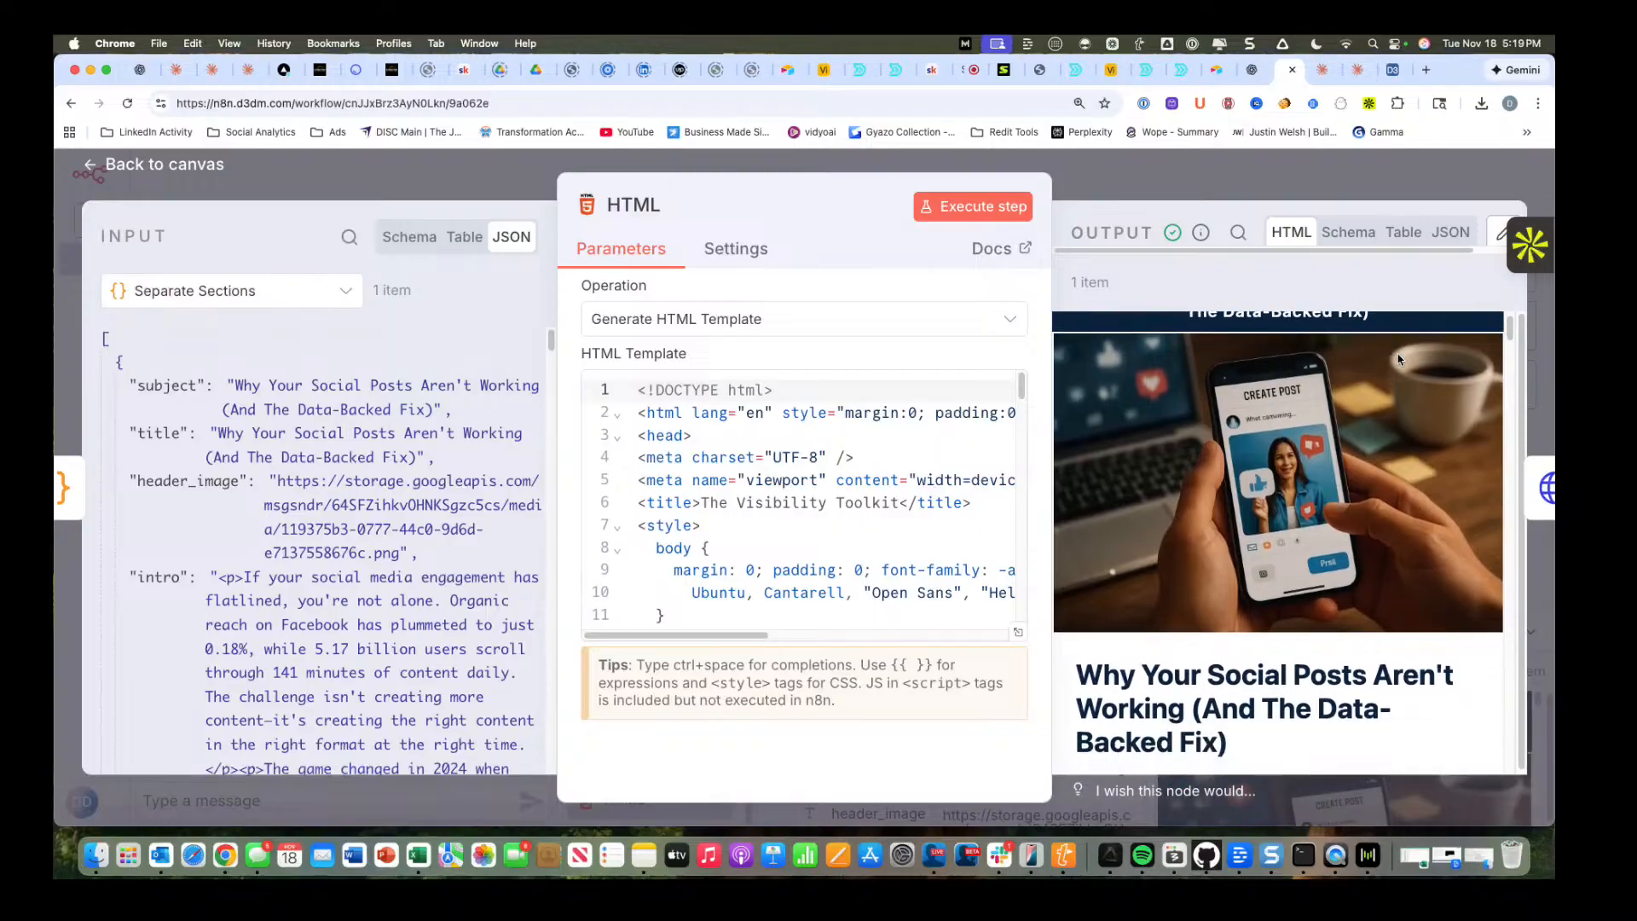
{"action": "scroll", "coordinate": [1398, 358], "scroll_direction": "down", "scroll_amount": 10}
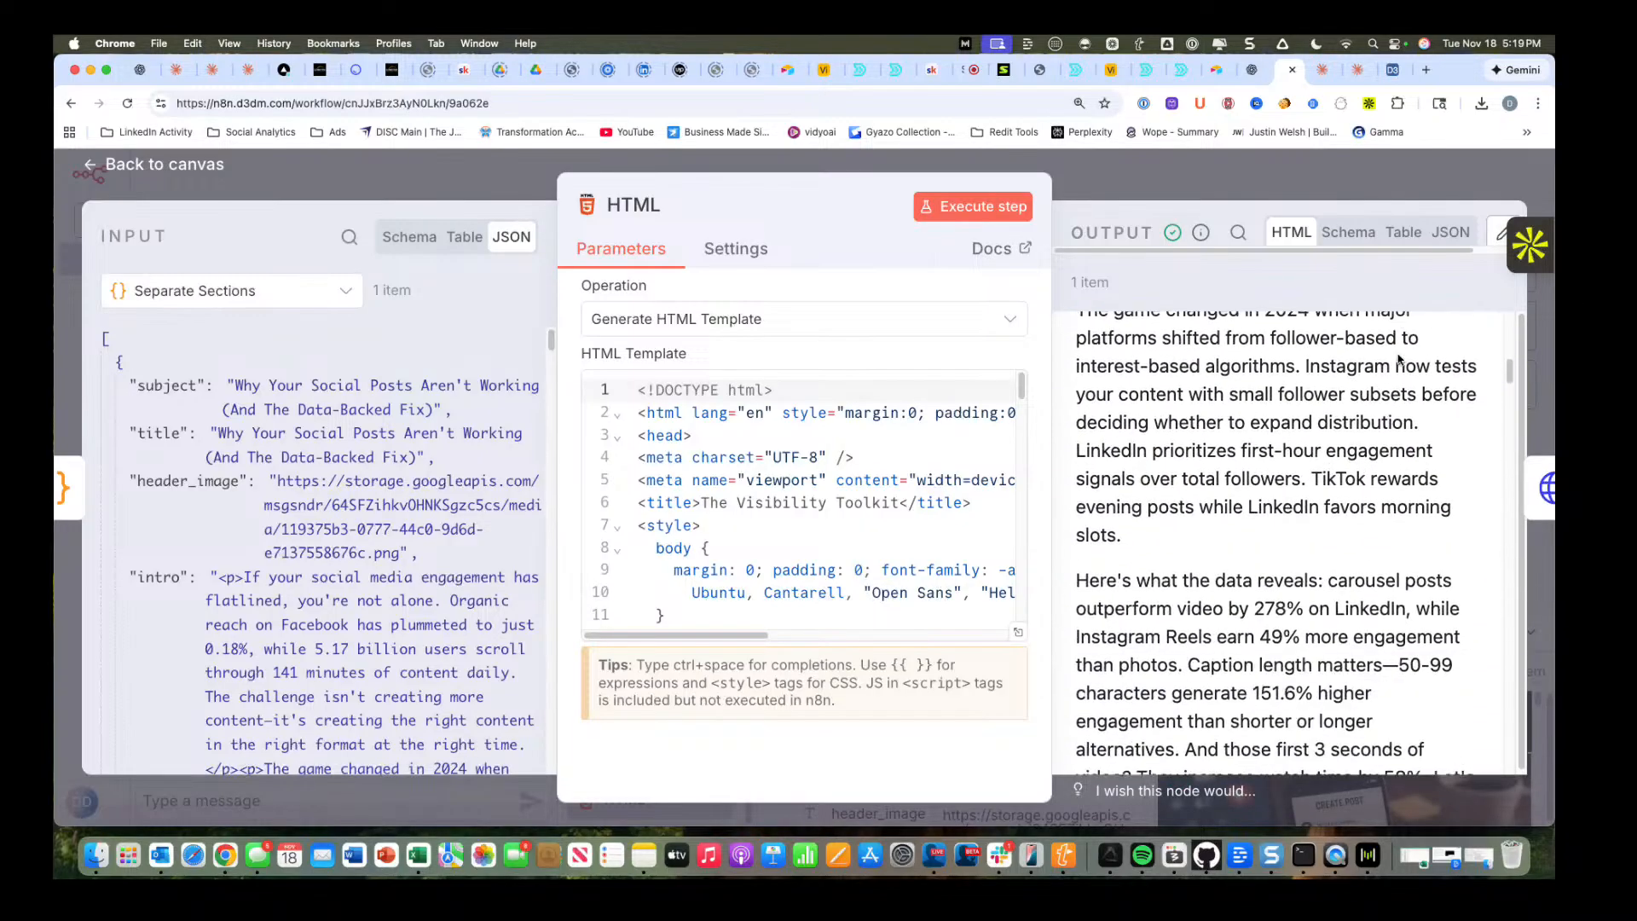
{"action": "scroll", "coordinate": [1398, 358], "scroll_direction": "down", "scroll_amount": 10}
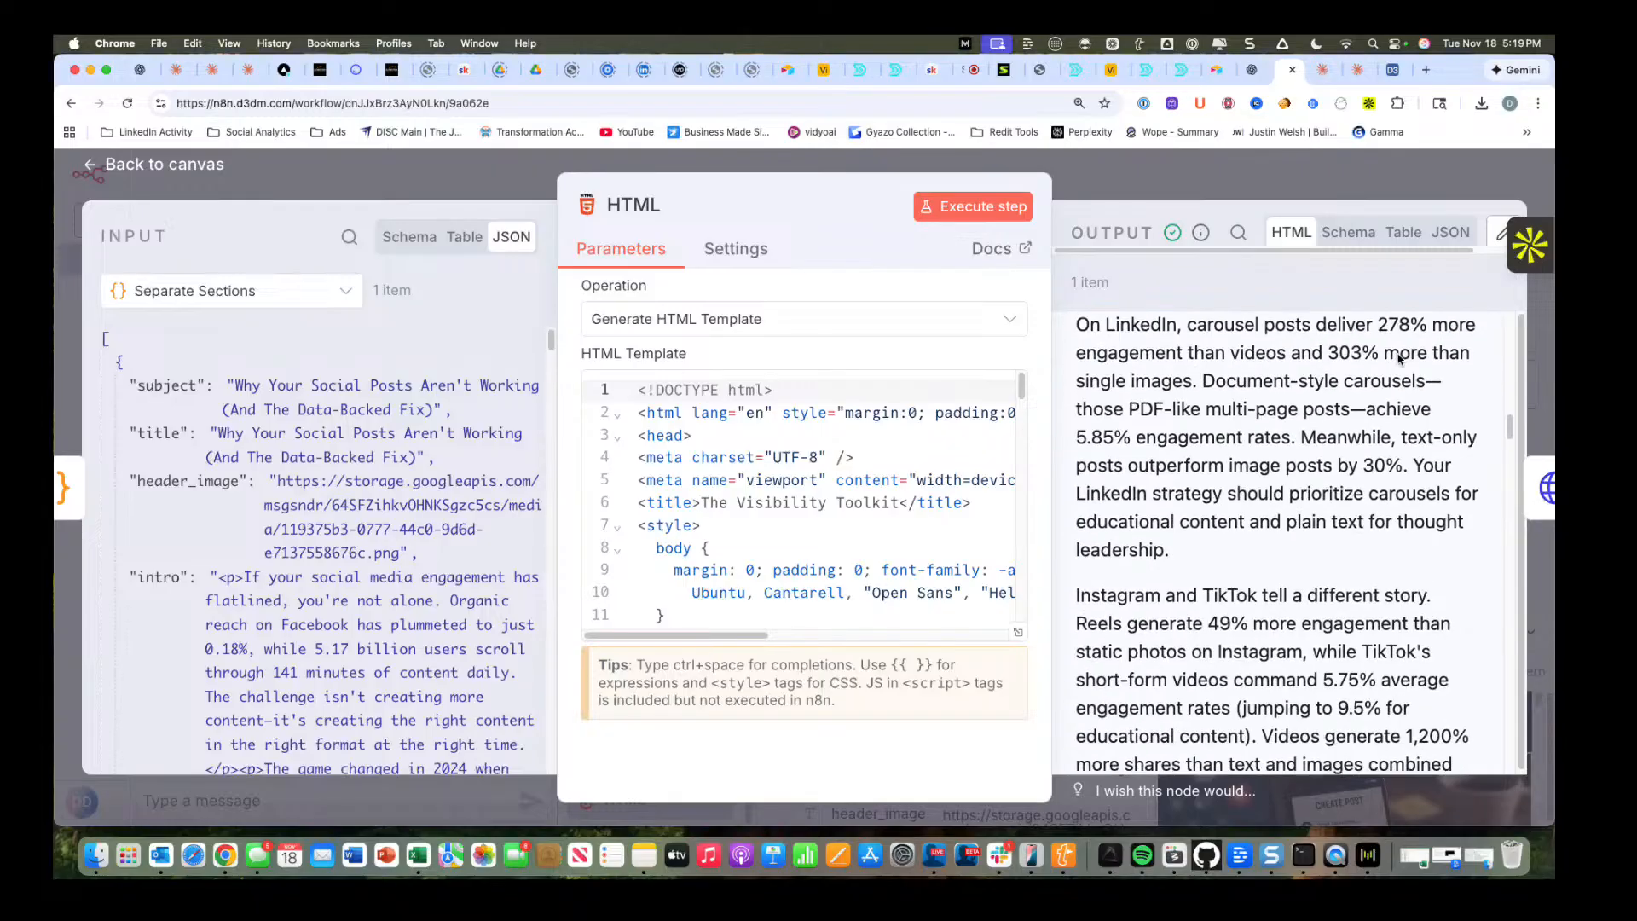
{"action": "scroll", "coordinate": [1398, 358], "scroll_direction": "down", "scroll_amount": 10}
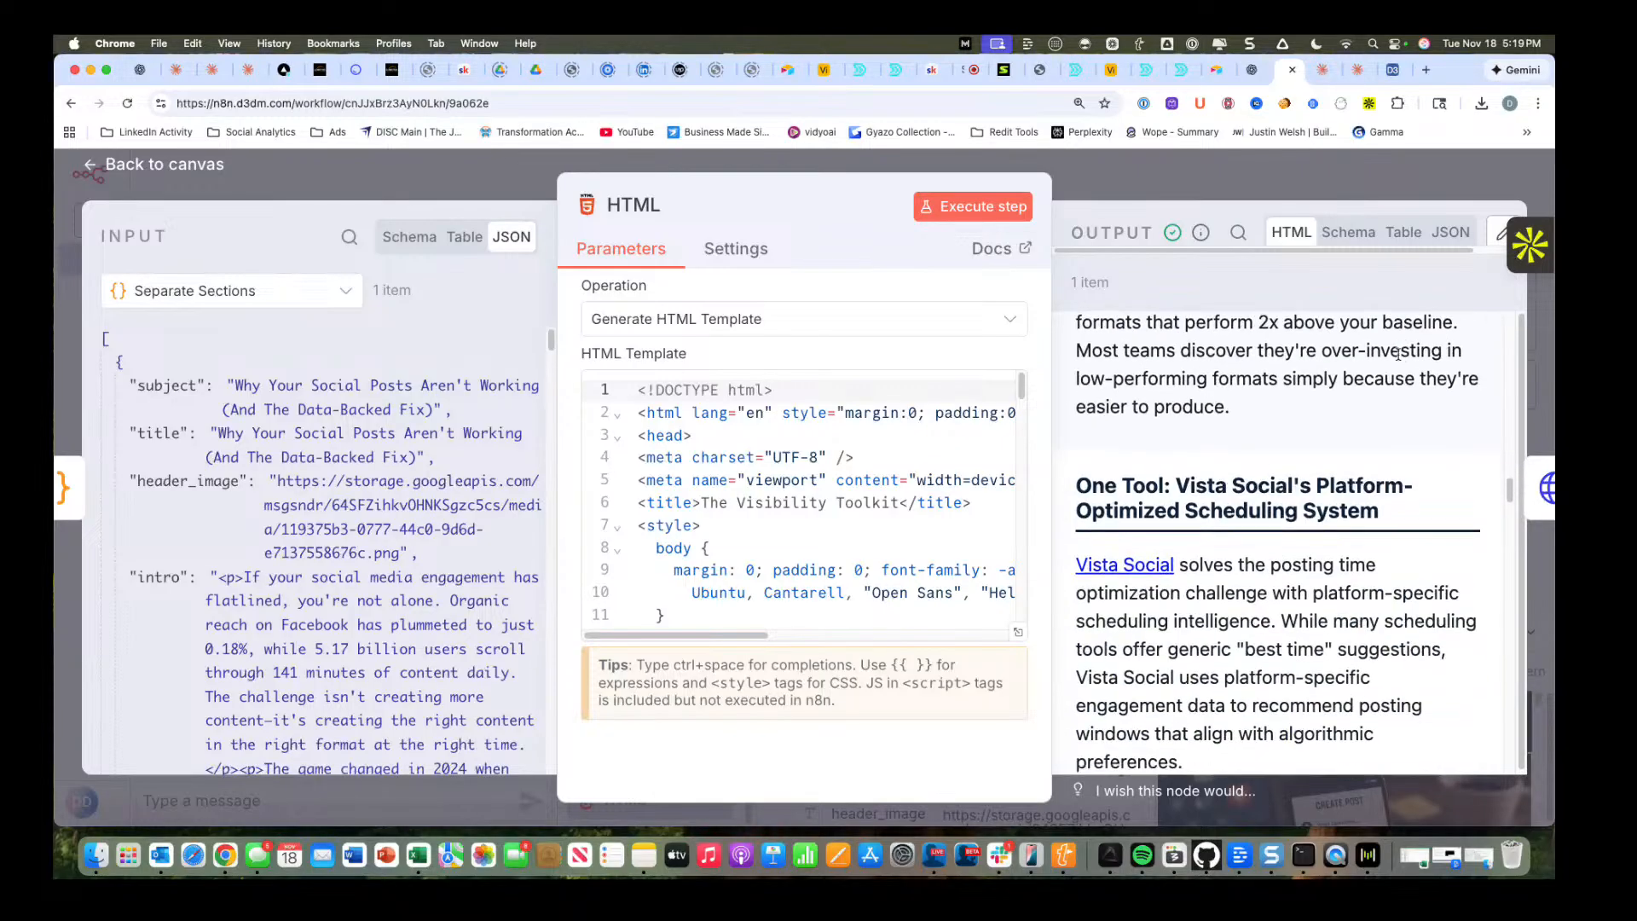
{"action": "scroll", "coordinate": [1398, 354], "scroll_direction": "down", "scroll_amount": 10}
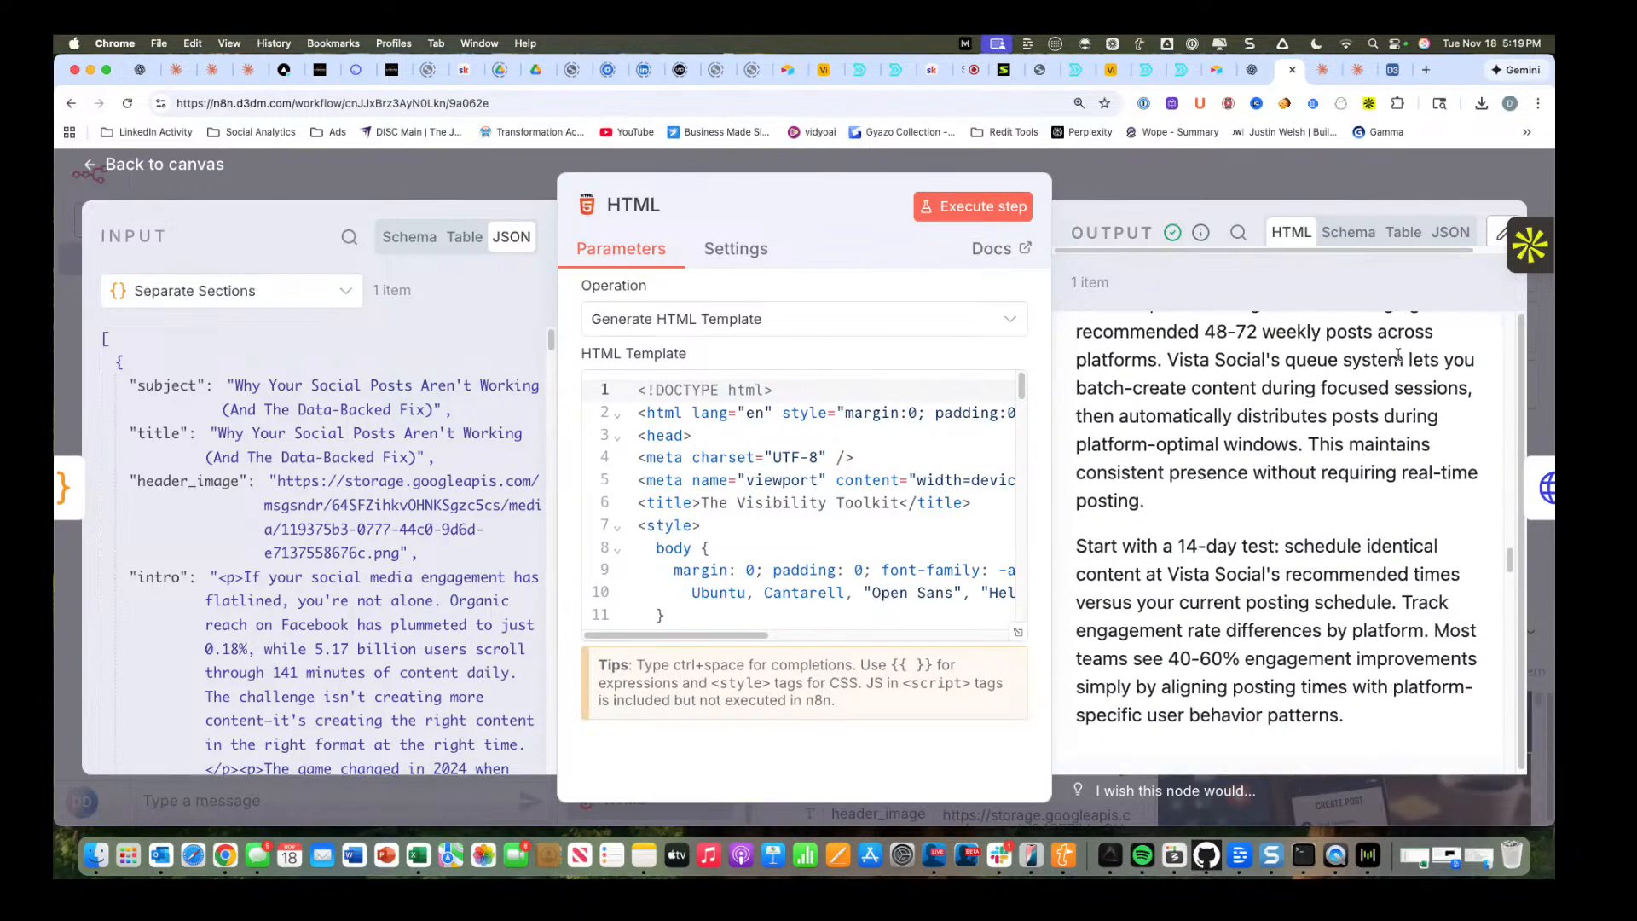
{"action": "scroll", "coordinate": [1398, 354], "scroll_direction": "down", "scroll_amount": 10}
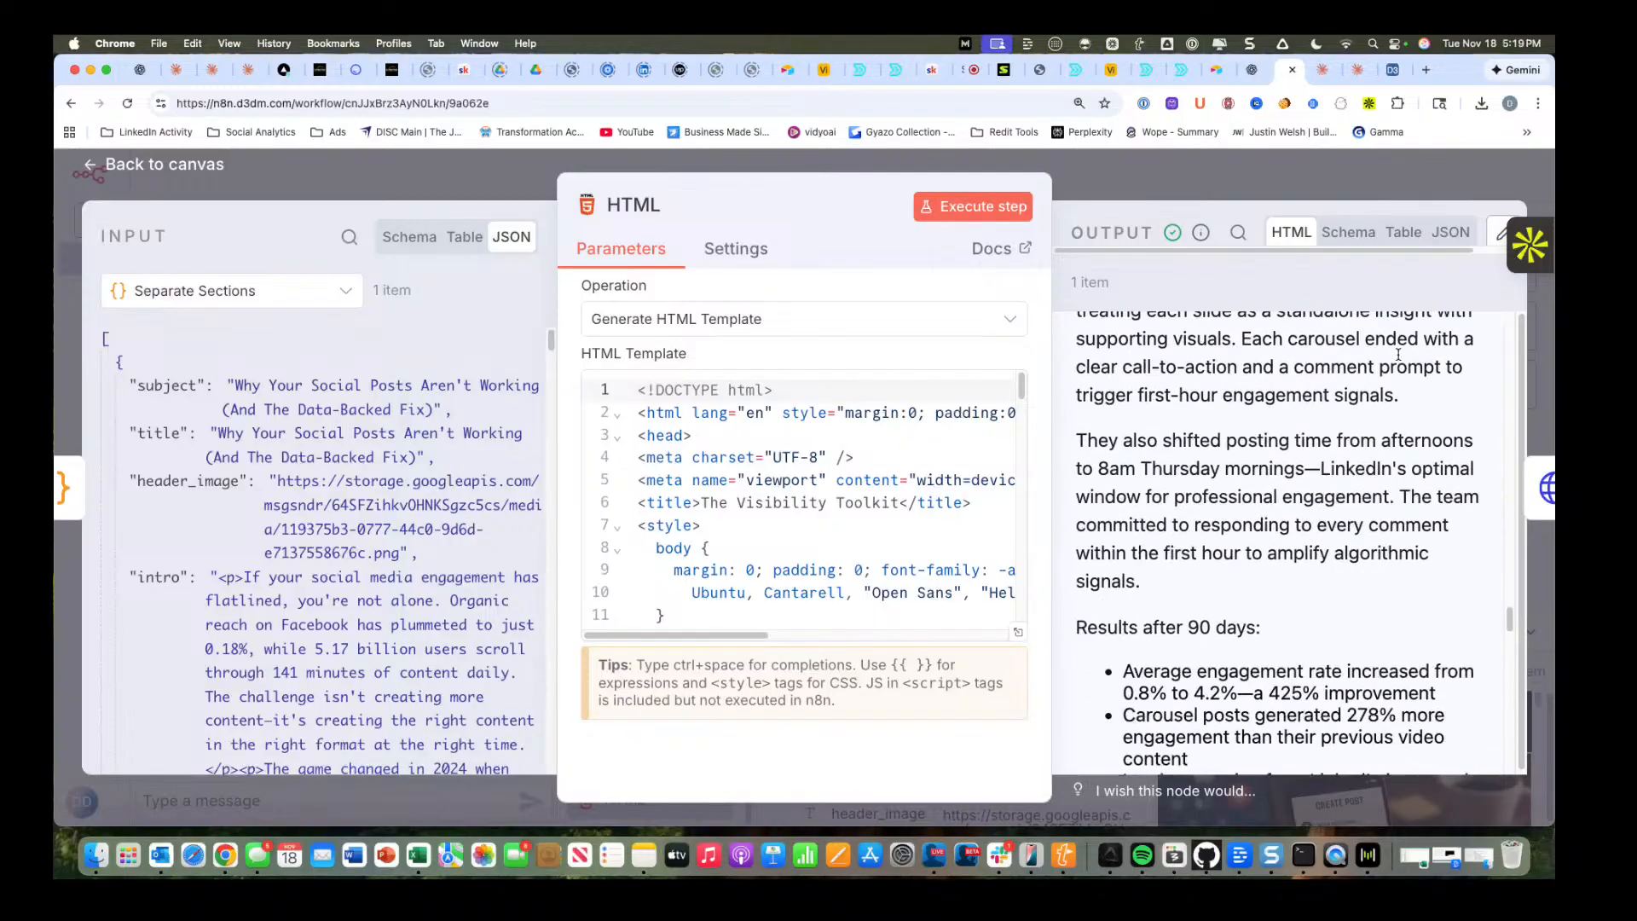
{"action": "scroll", "coordinate": [1398, 354], "scroll_direction": "down", "scroll_amount": 10}
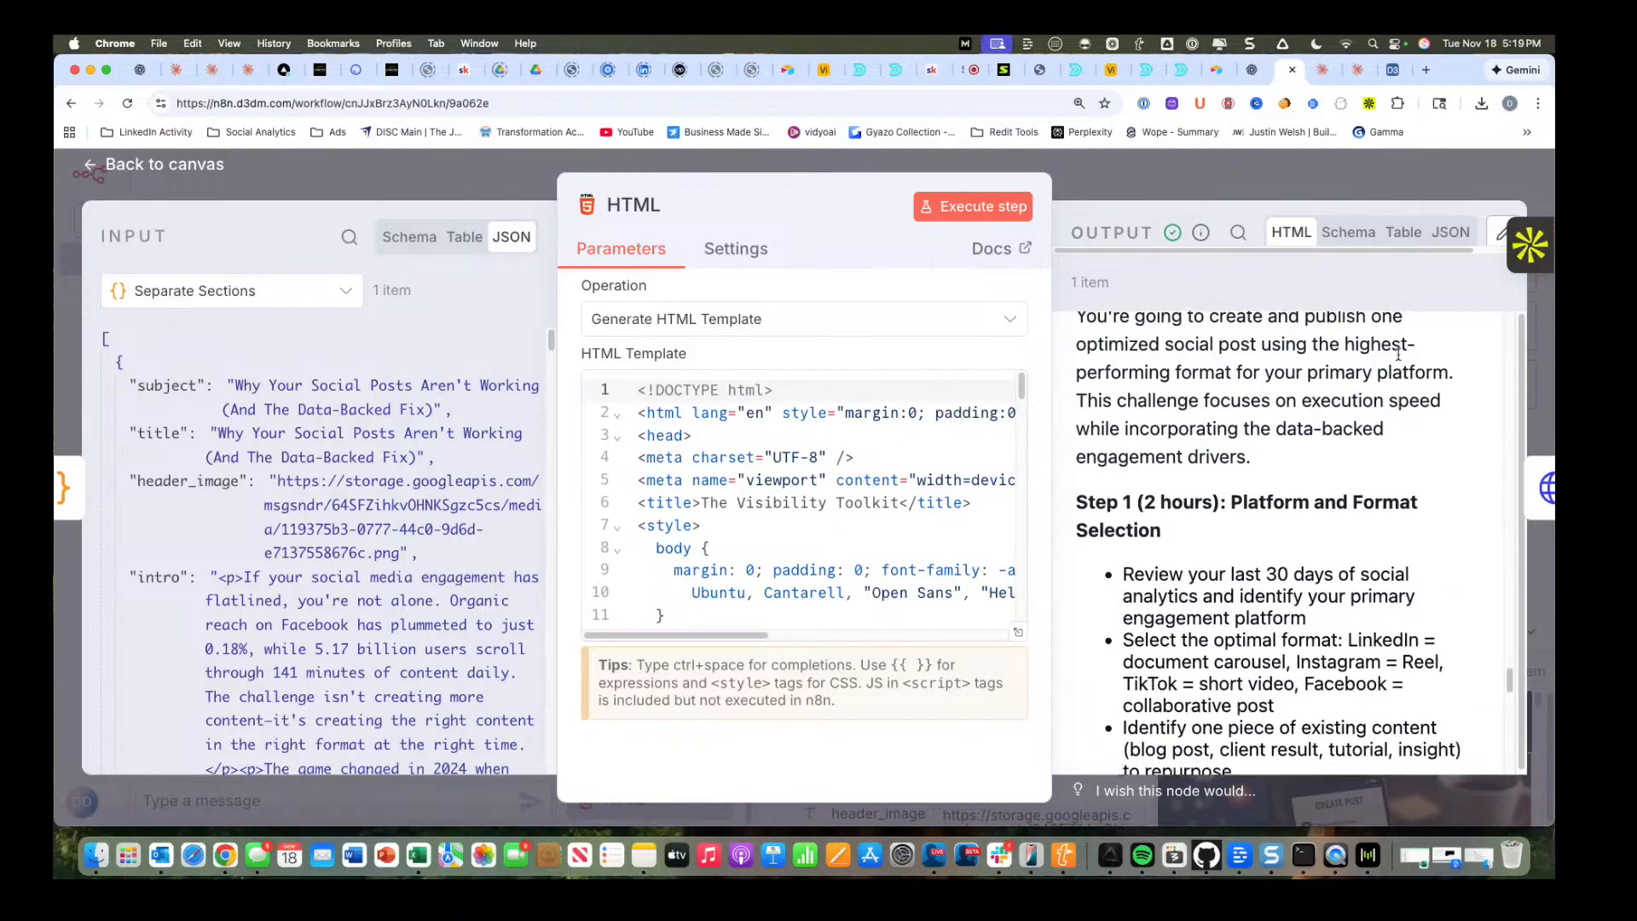
{"action": "scroll", "coordinate": [1398, 355], "scroll_direction": "down", "scroll_amount": 3}
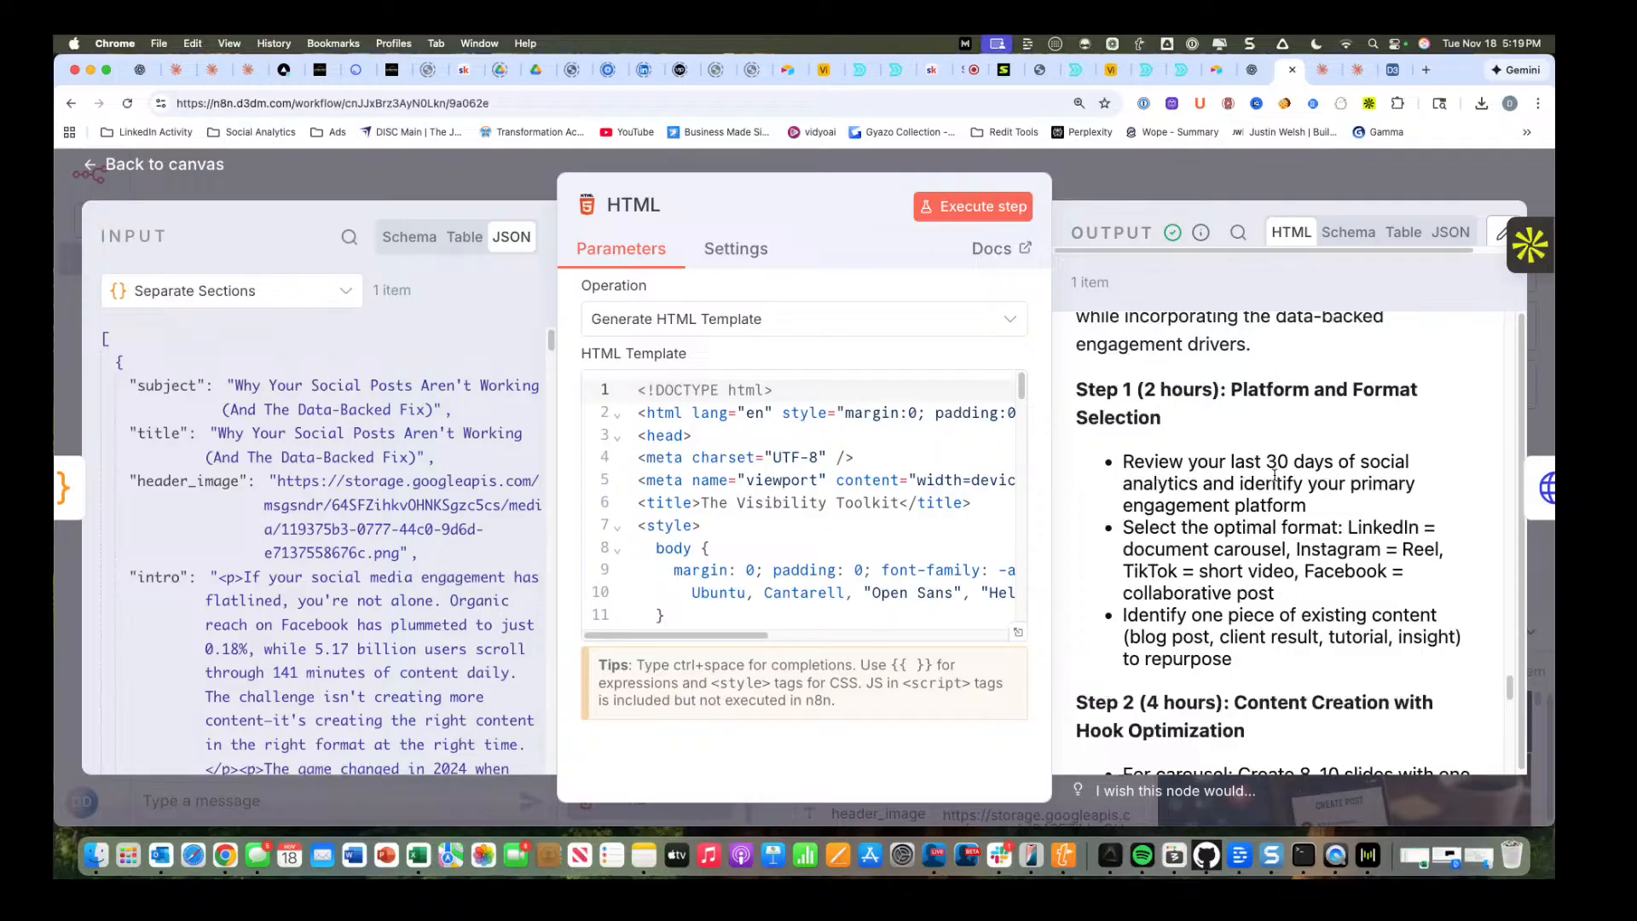
{"action": "scroll", "coordinate": [1275, 474], "scroll_direction": "down", "scroll_amount": 1}
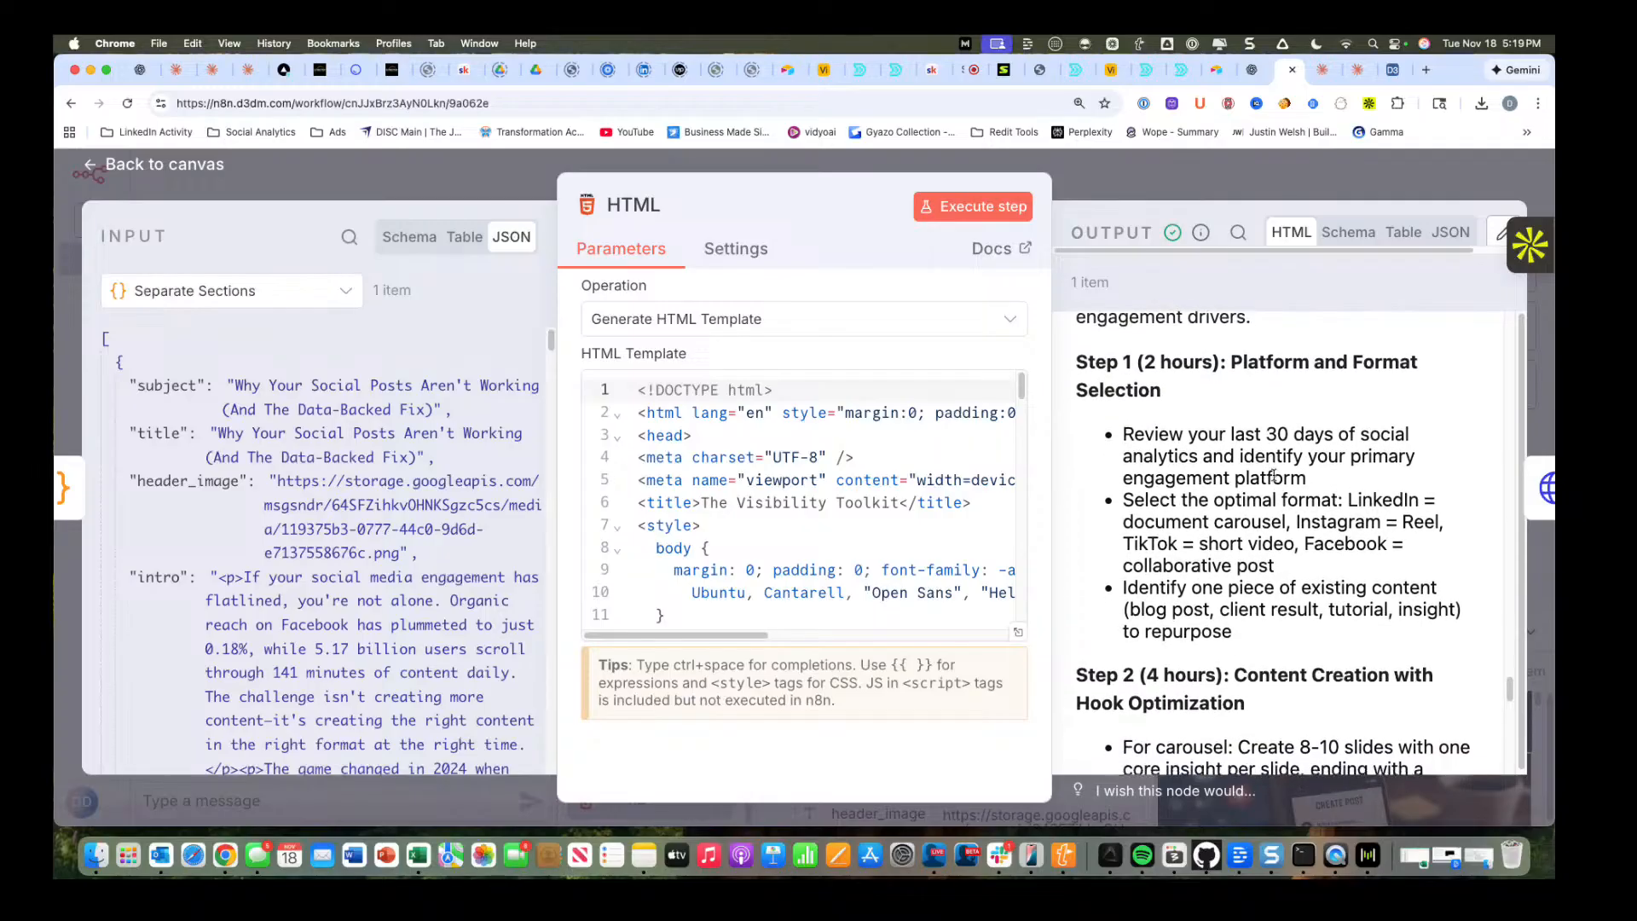
{"action": "scroll", "coordinate": [1272, 497], "scroll_direction": "down", "scroll_amount": 1}
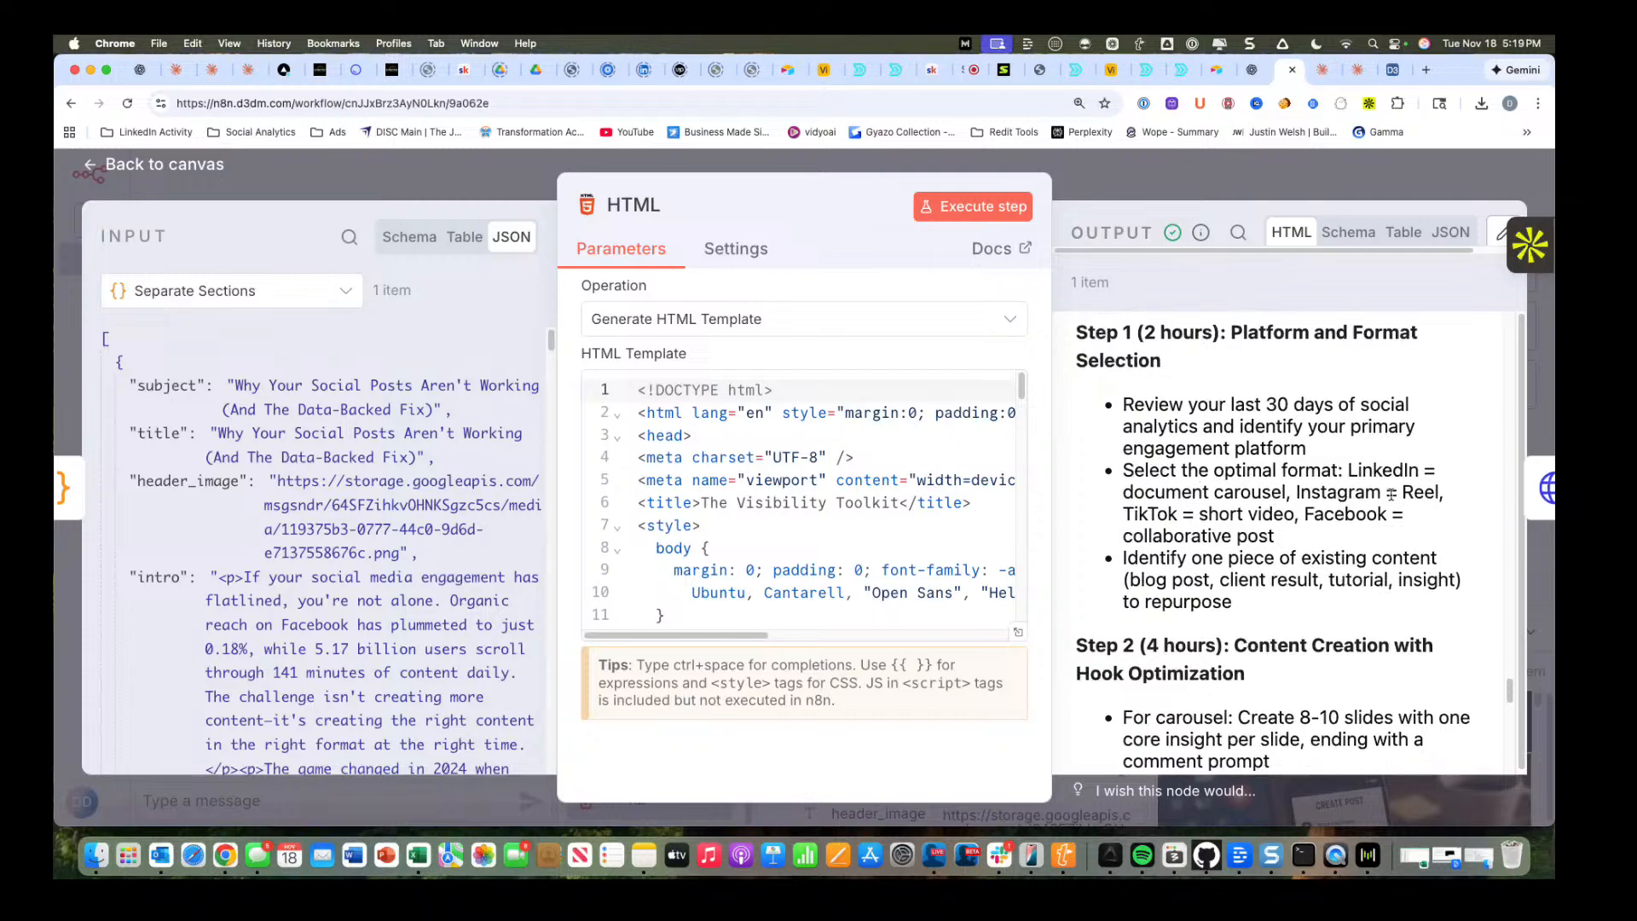
{"action": "scroll", "coordinate": [1219, 504], "scroll_direction": "down", "scroll_amount": 1}
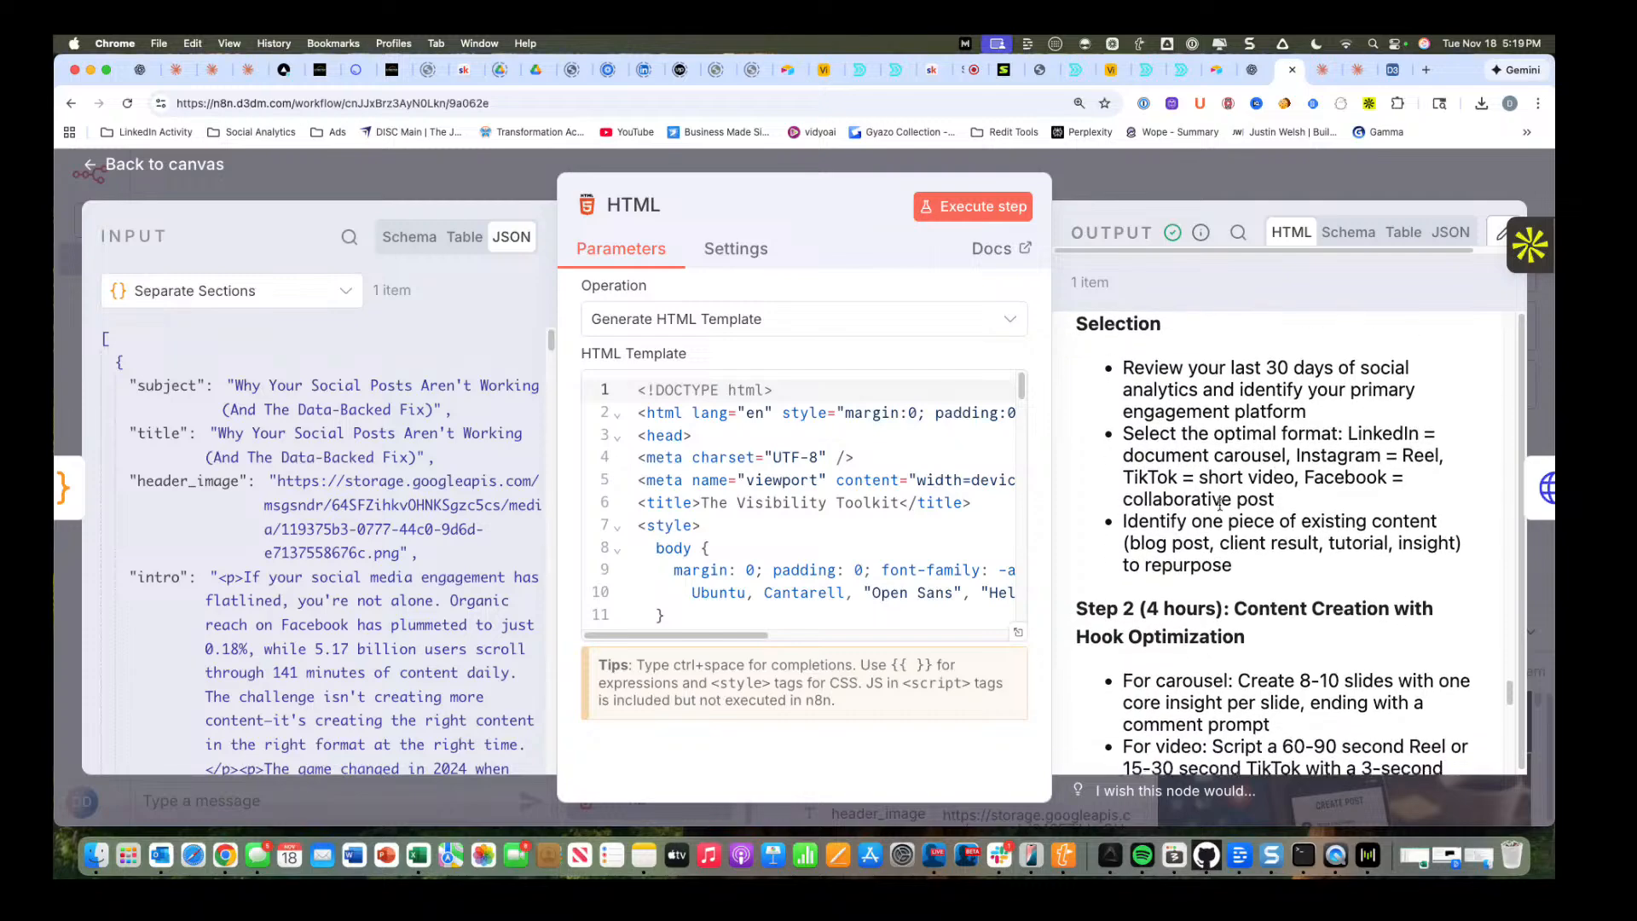
{"action": "scroll", "coordinate": [1220, 504], "scroll_direction": "down", "scroll_amount": 3}
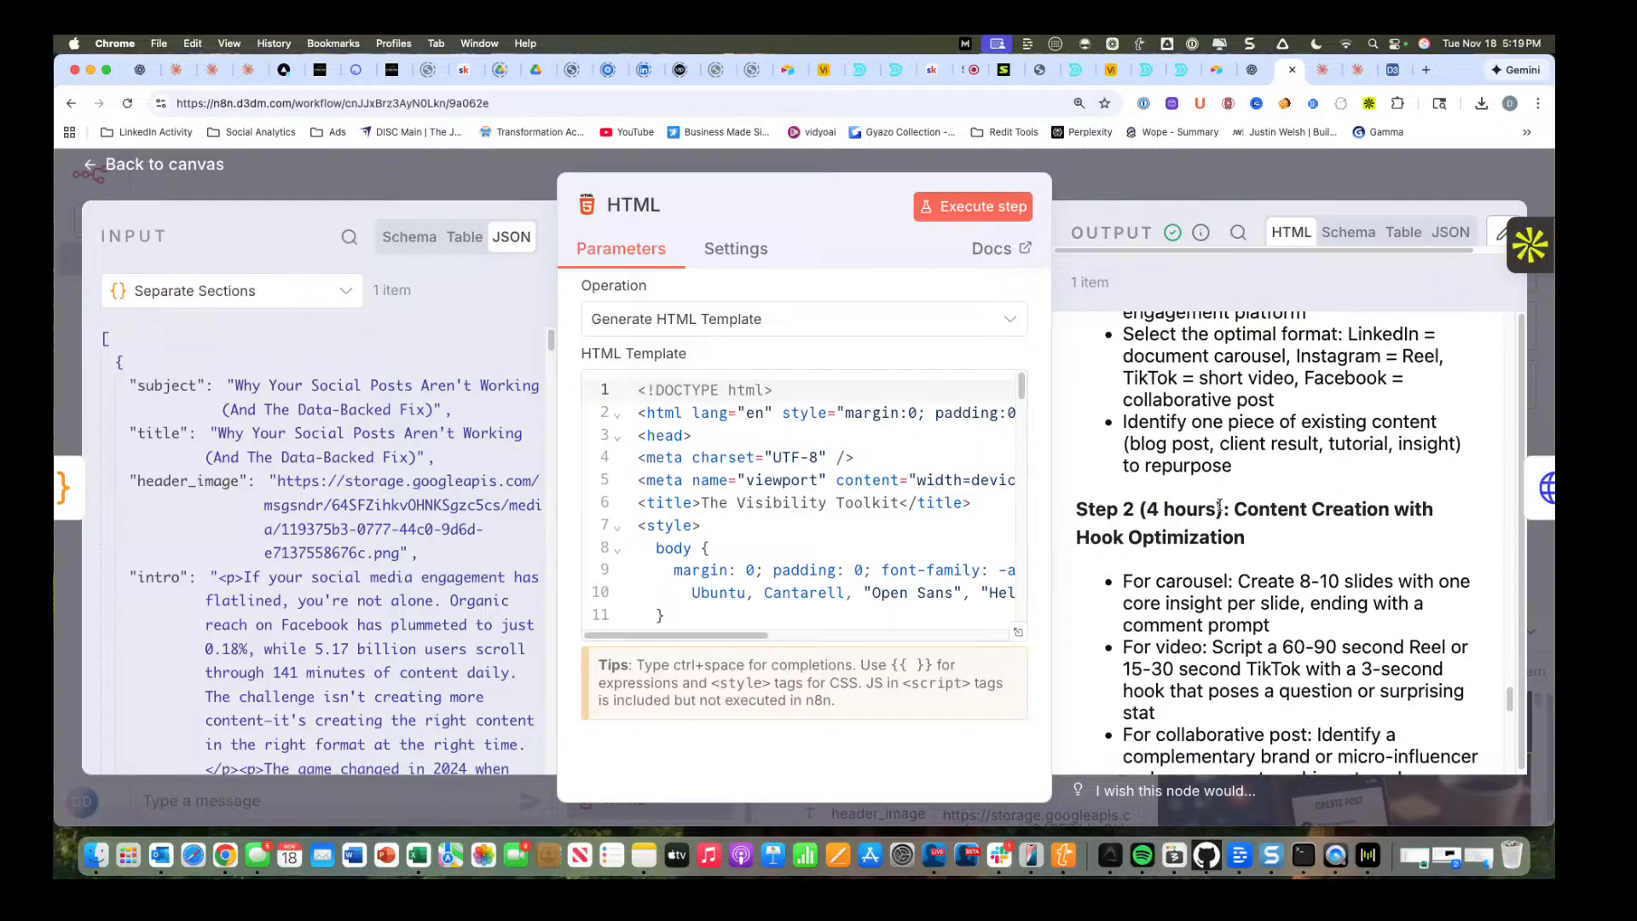
{"action": "scroll", "coordinate": [1257, 440], "scroll_direction": "down", "scroll_amount": 3}
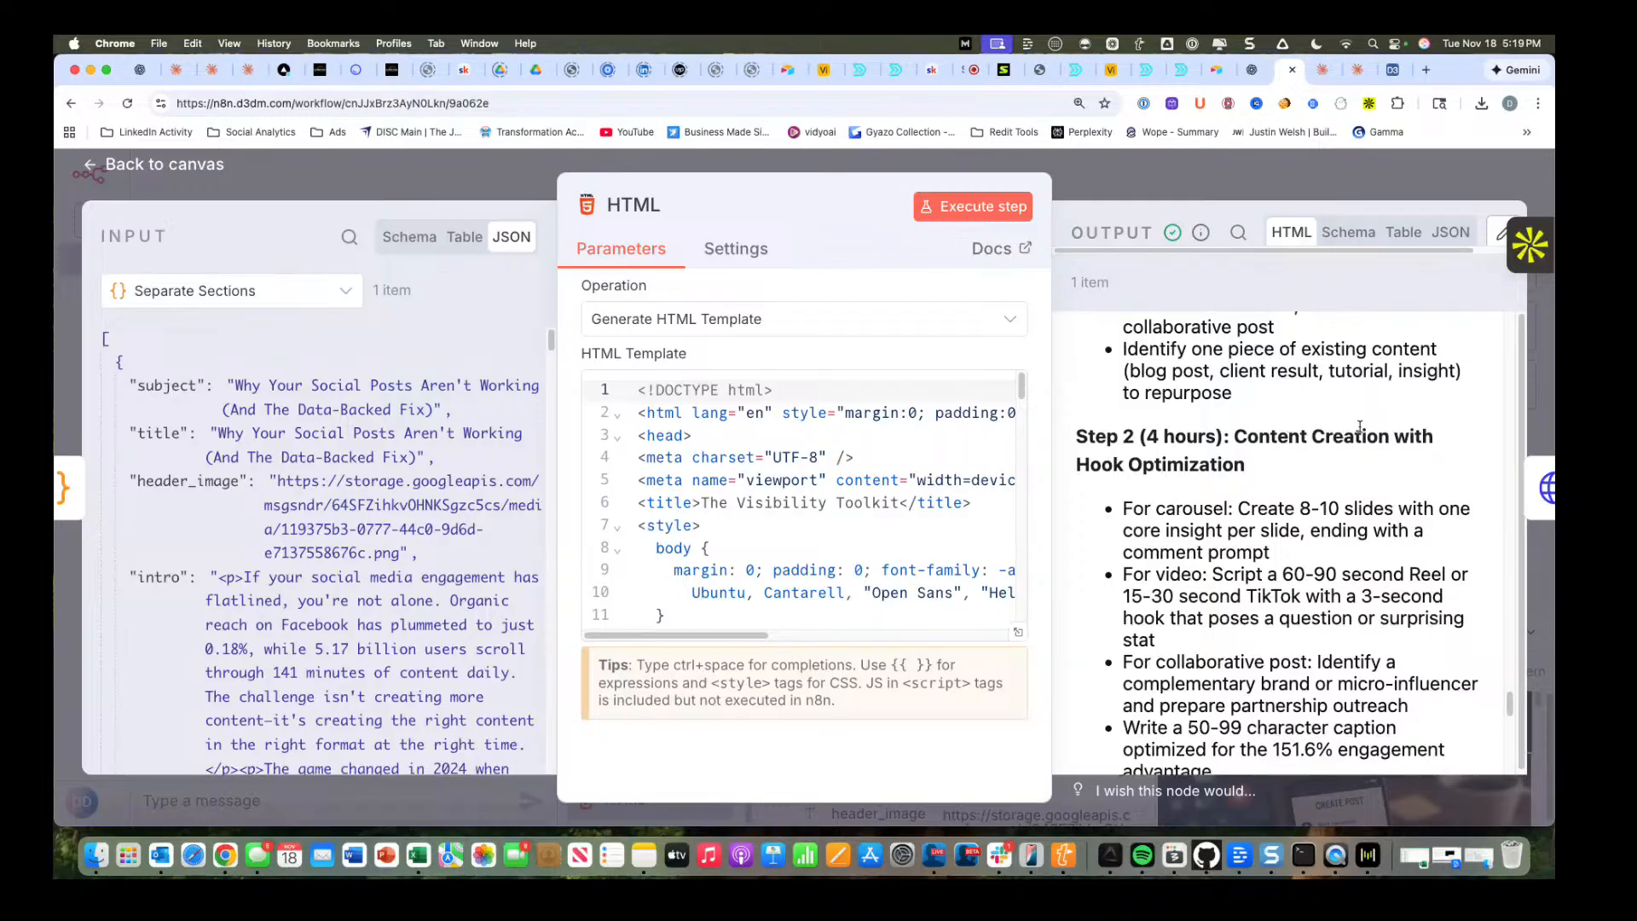
{"action": "scroll", "coordinate": [1213, 456], "scroll_direction": "down", "scroll_amount": 3}
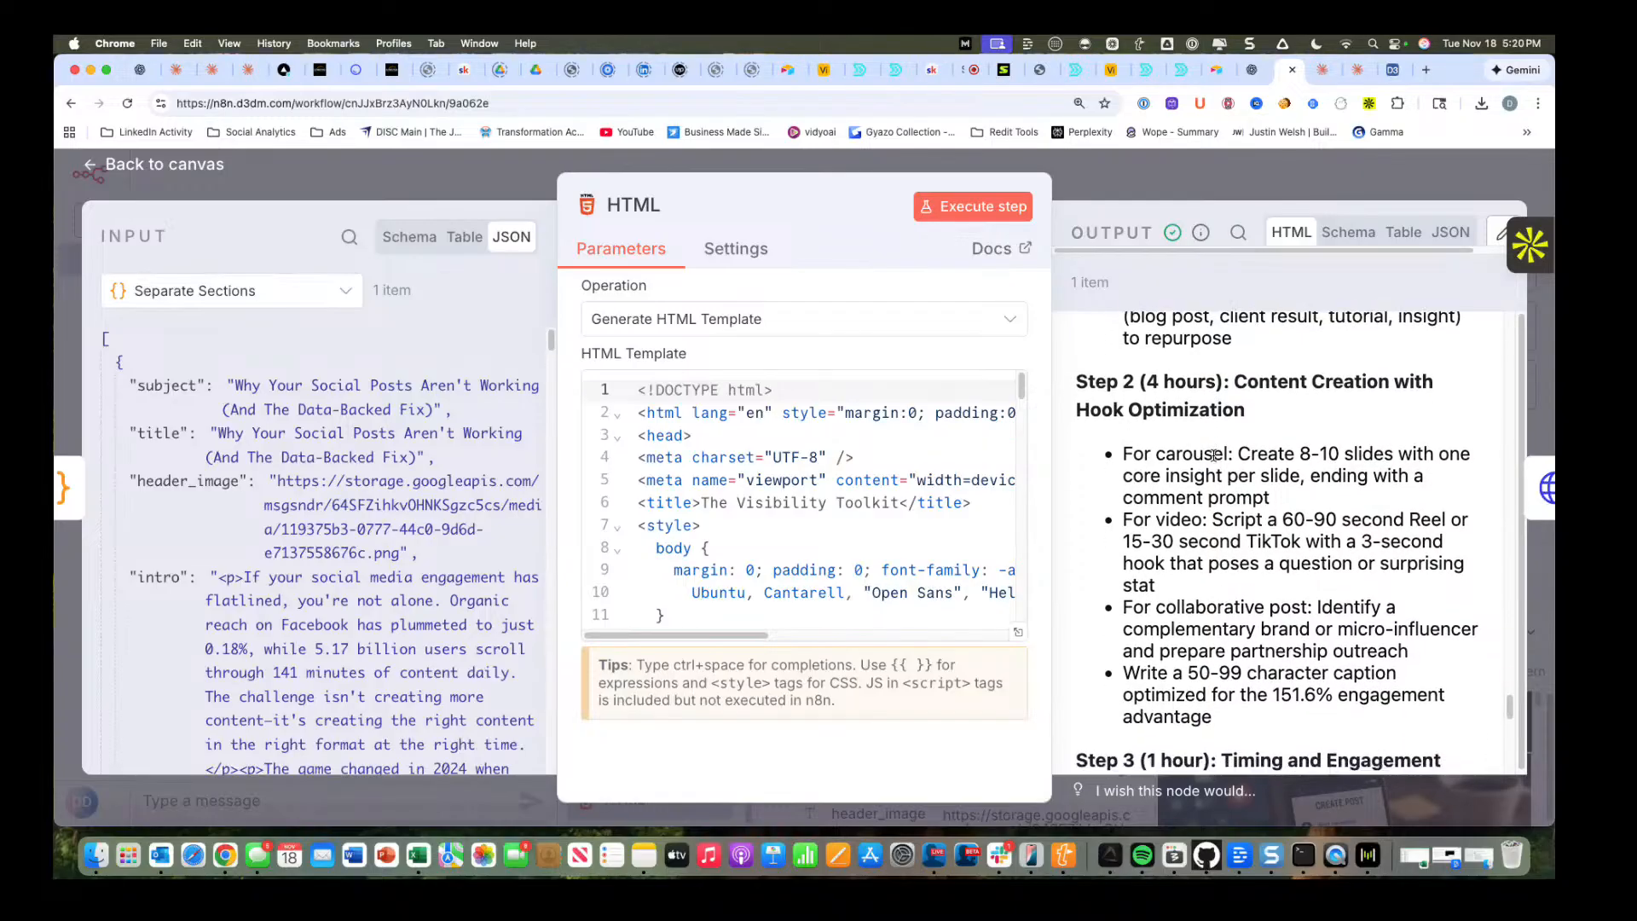
{"action": "scroll", "coordinate": [1213, 456], "scroll_direction": "down", "scroll_amount": 5}
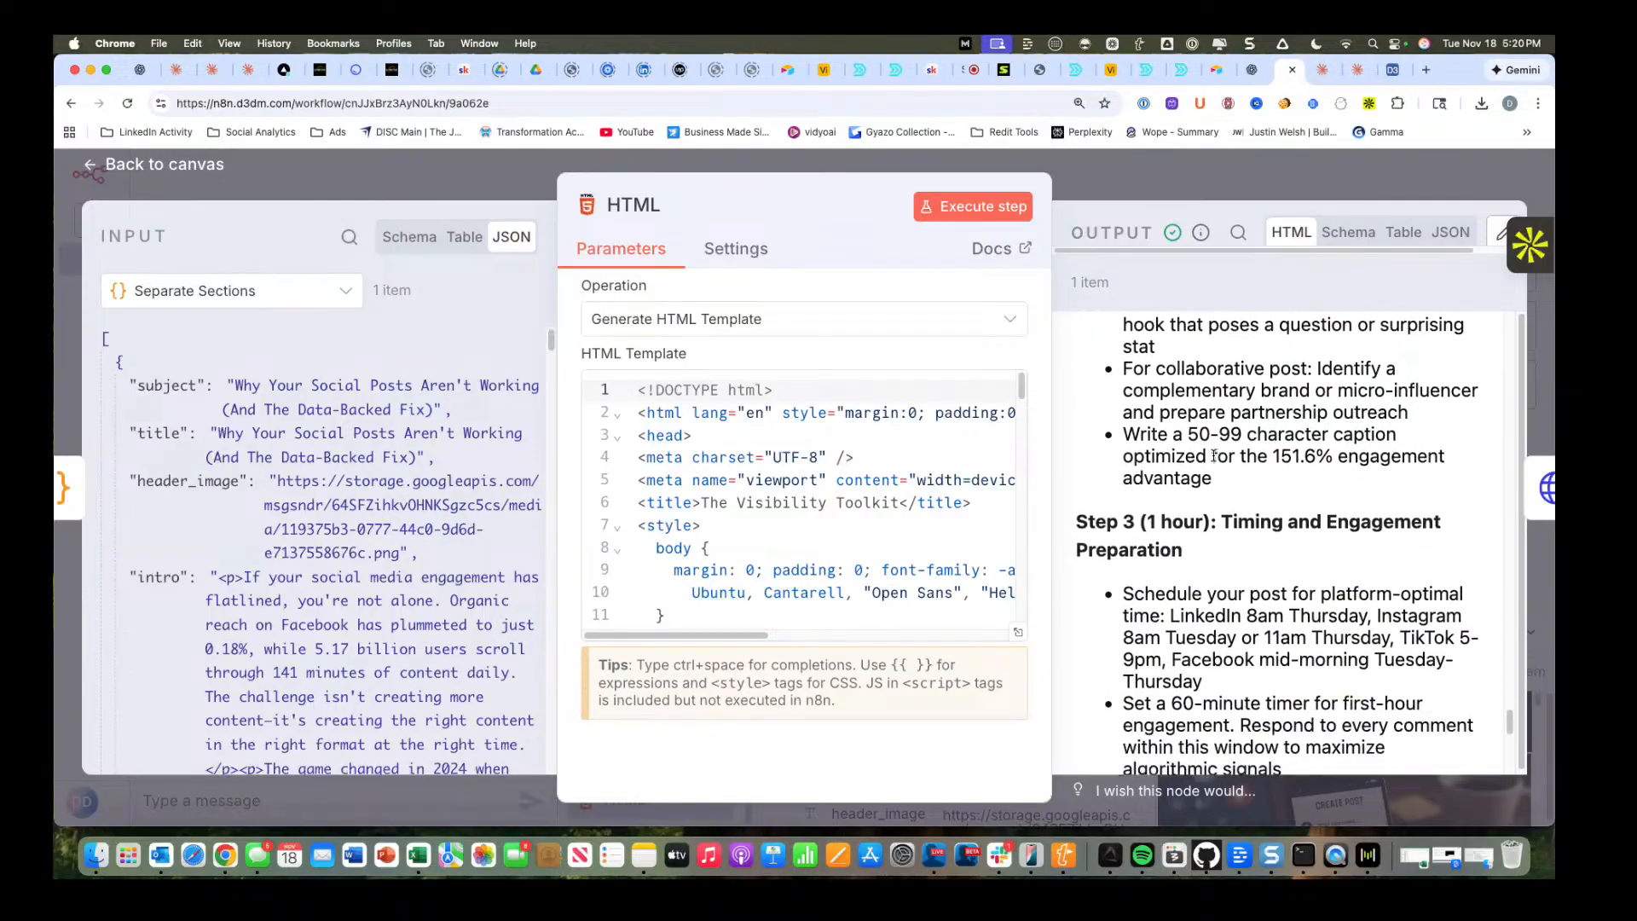
{"action": "scroll", "coordinate": [1212, 456], "scroll_direction": "down", "scroll_amount": 2}
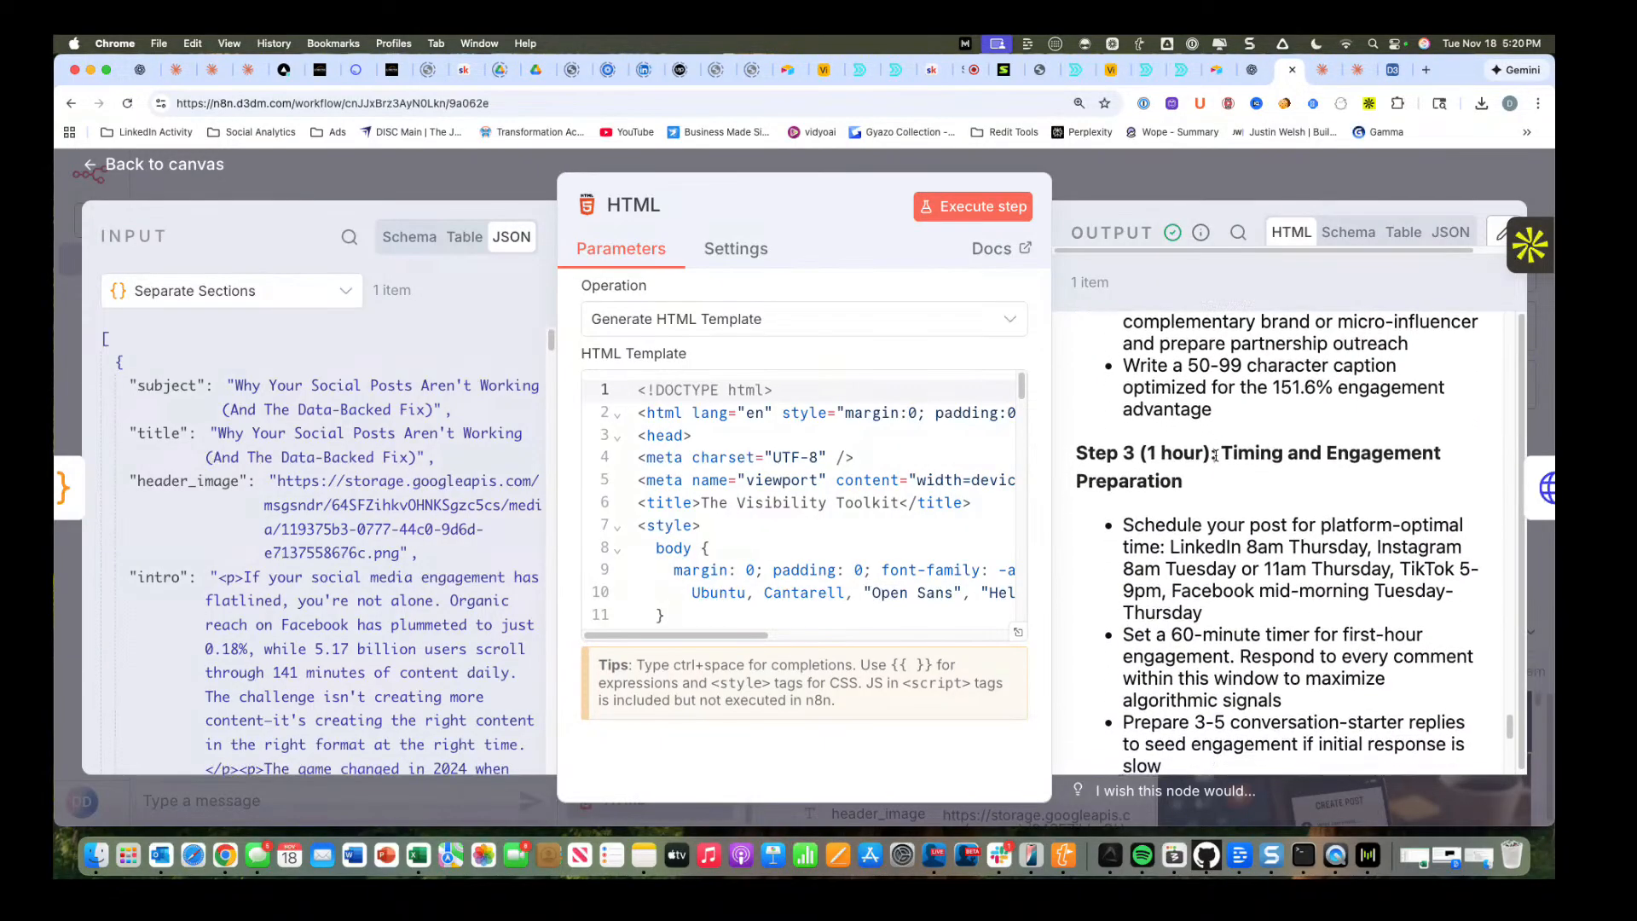
{"action": "scroll", "coordinate": [1218, 456], "scroll_direction": "down", "scroll_amount": 2}
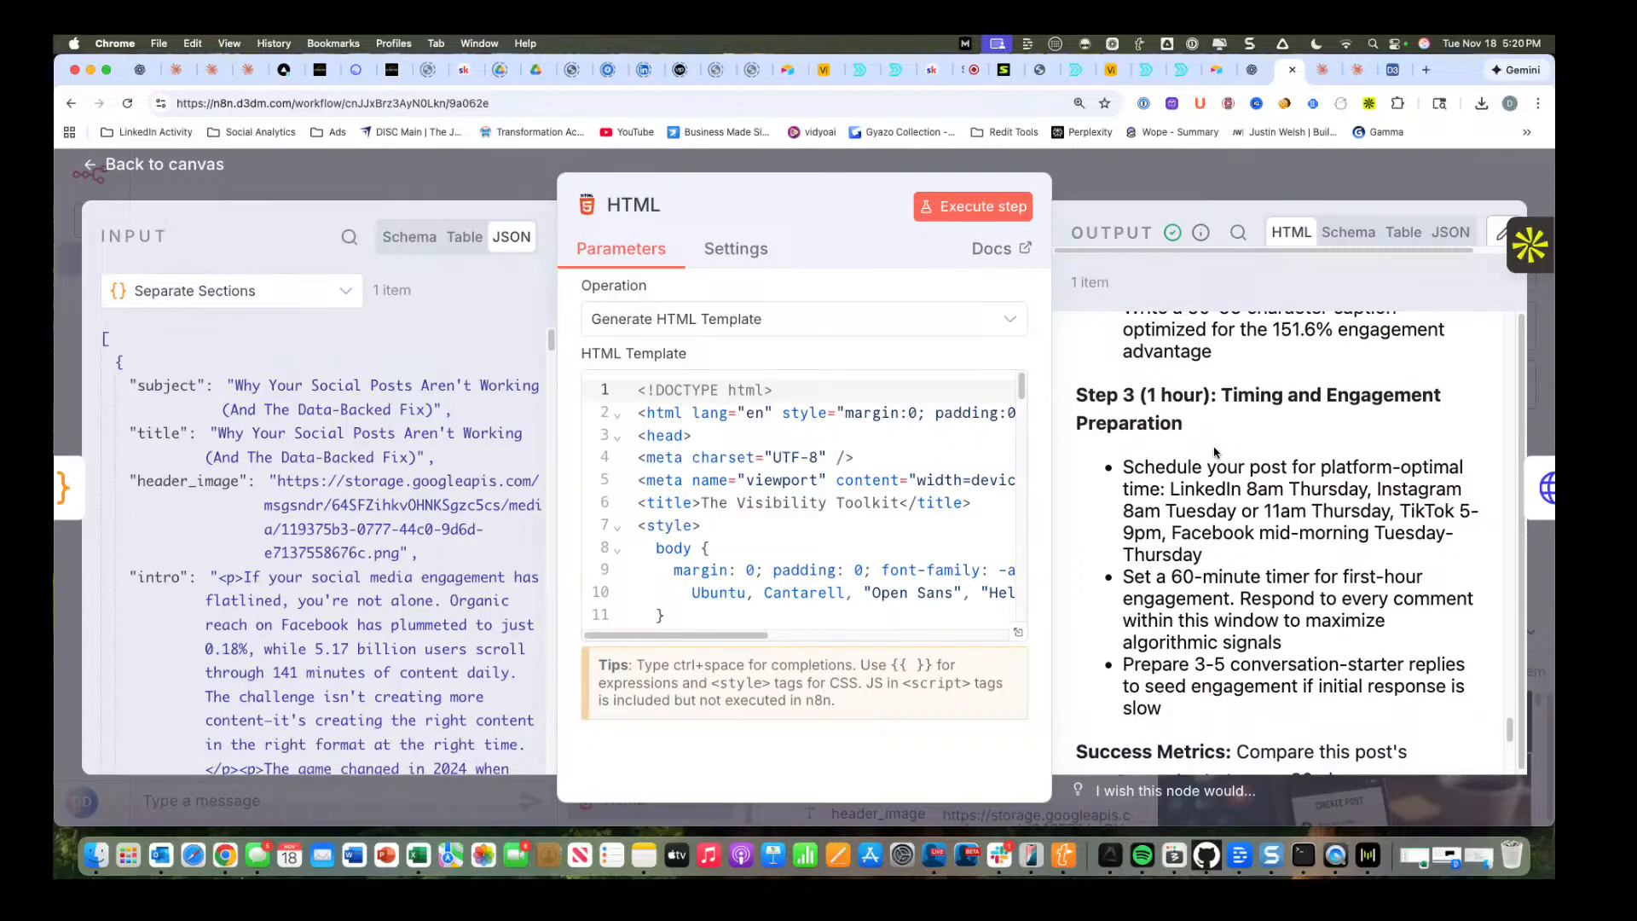
{"action": "scroll", "coordinate": [1215, 452], "scroll_direction": "down", "scroll_amount": 1}
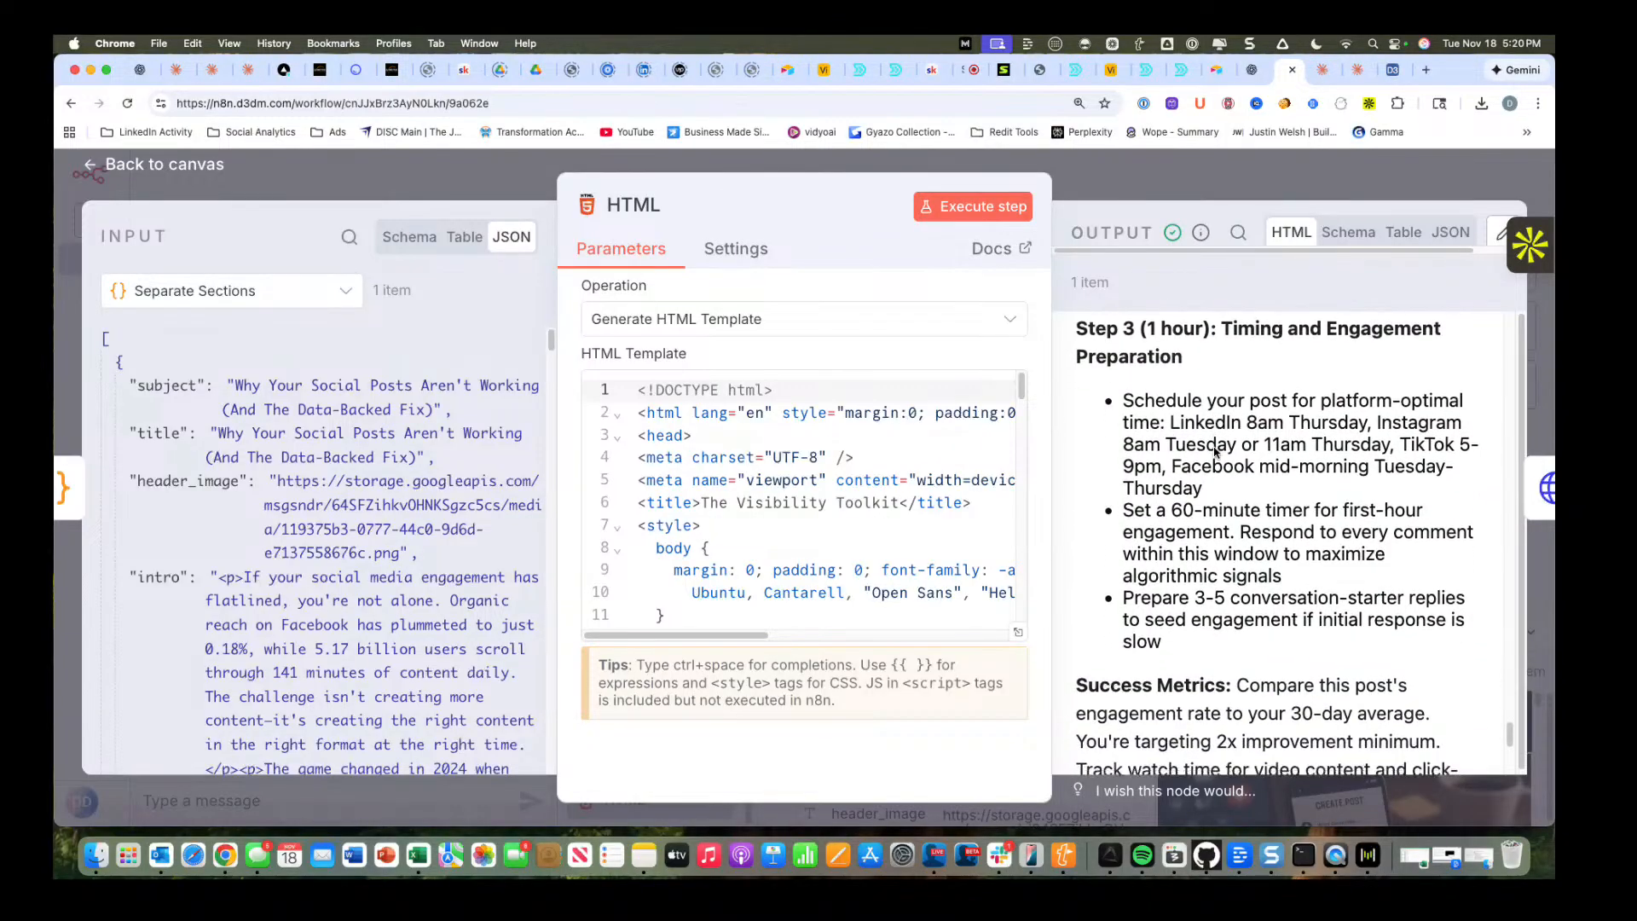
{"action": "scroll", "coordinate": [1213, 445], "scroll_direction": "up", "scroll_amount": 1}
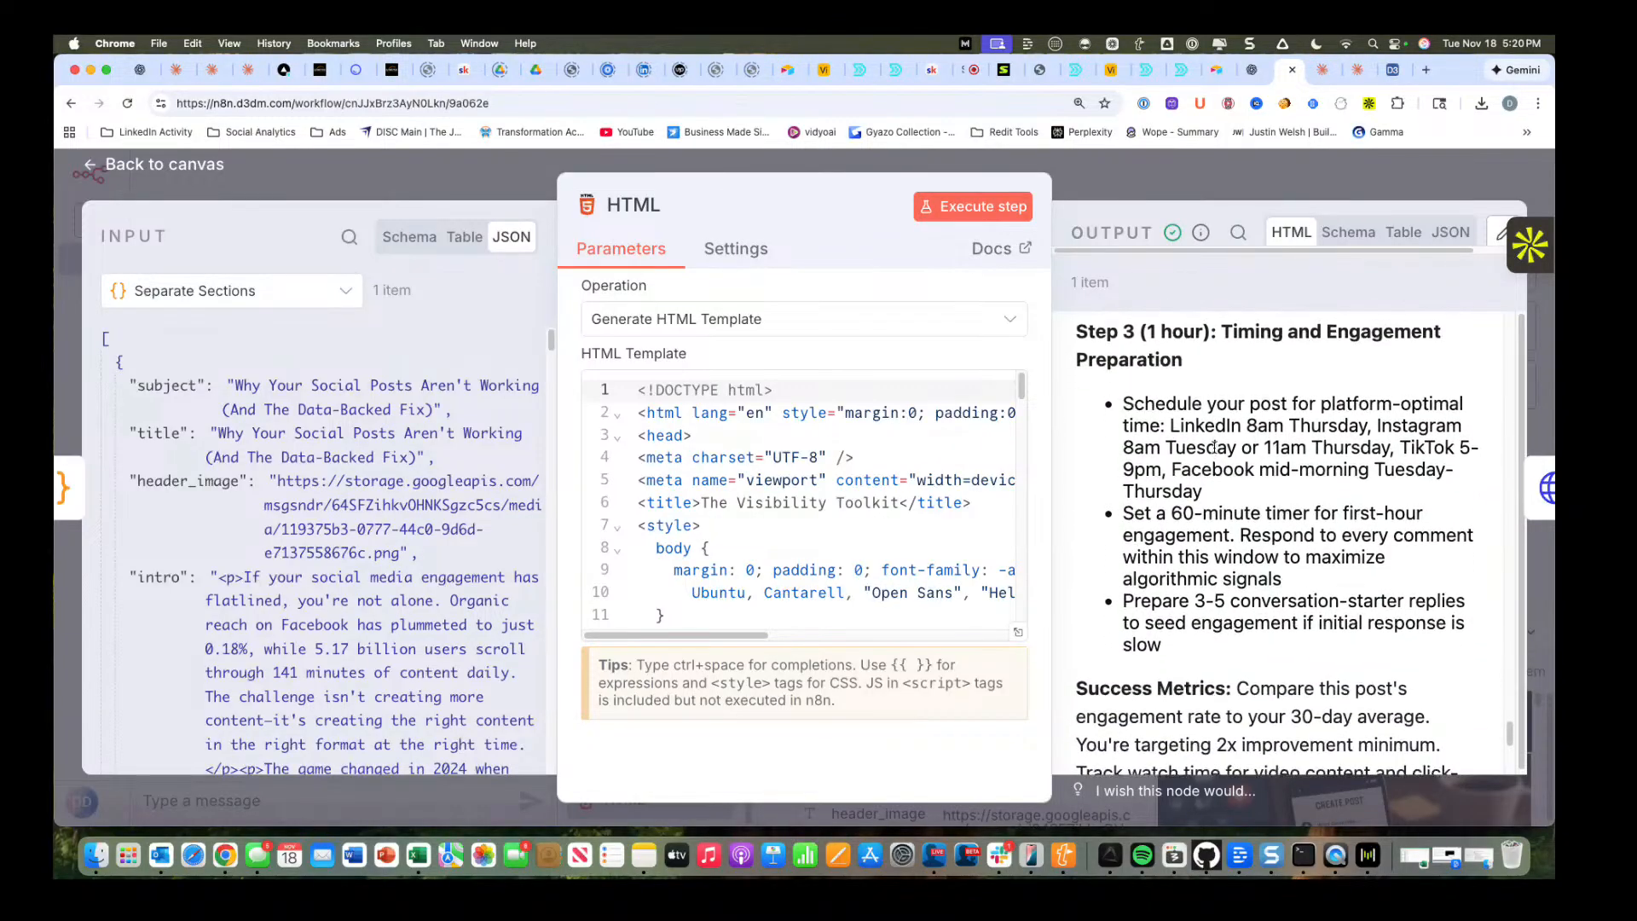
{"action": "scroll", "coordinate": [1213, 447], "scroll_direction": "down", "scroll_amount": 10}
{"action": "scroll", "coordinate": [1087, 388], "scroll_direction": "up", "scroll_amount": 4}
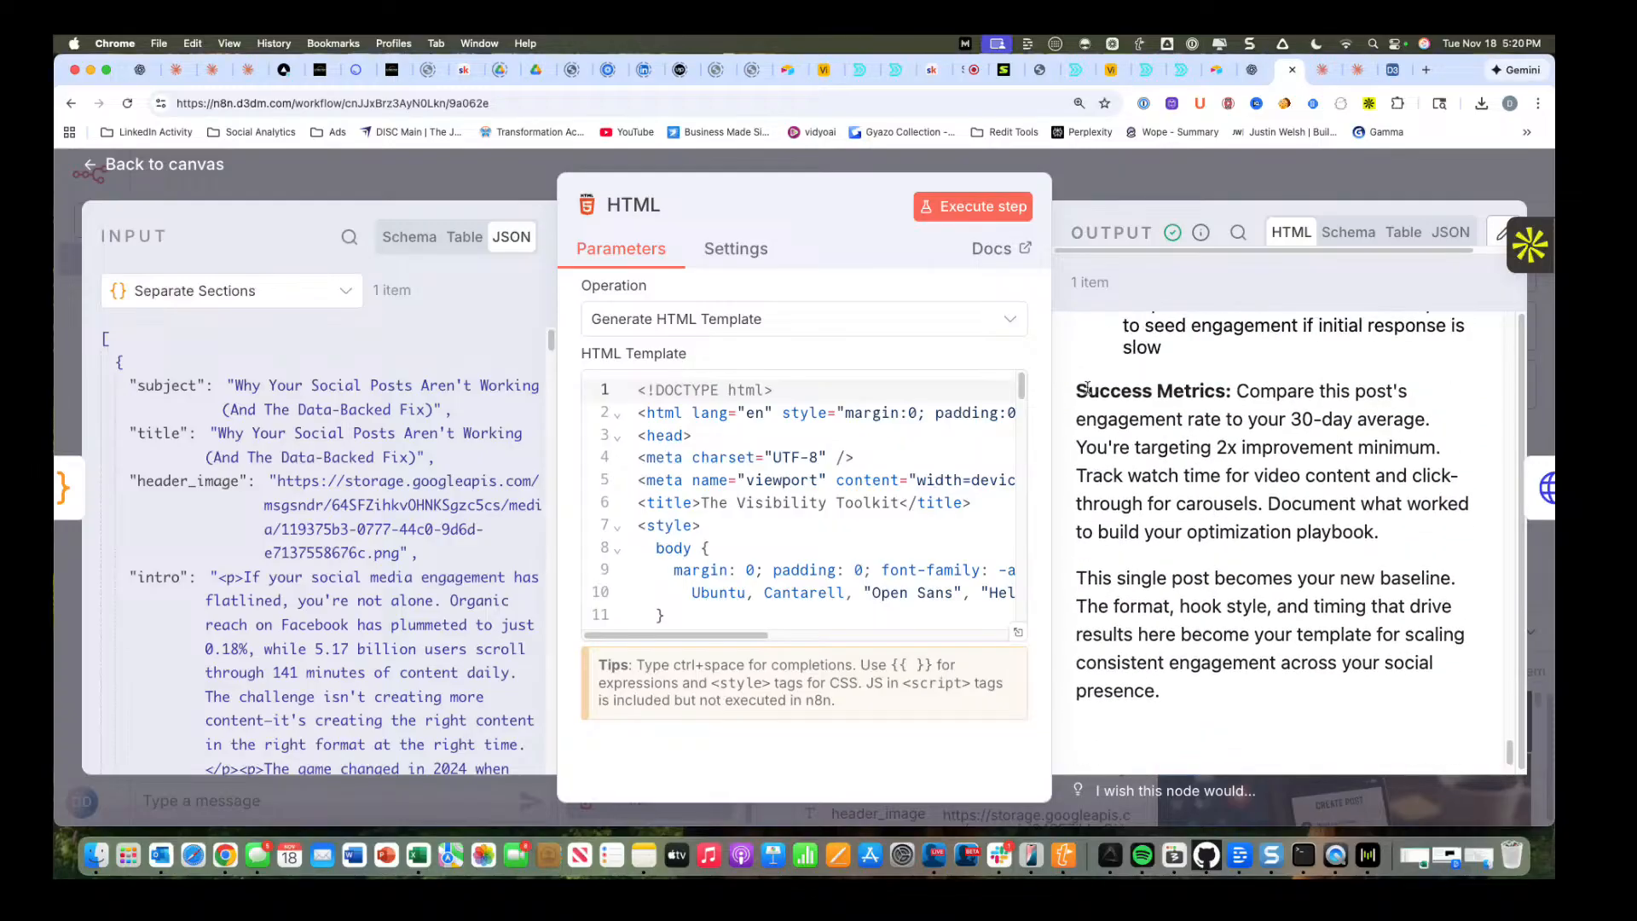
{"action": "scroll", "coordinate": [1268, 477], "scroll_direction": "down", "scroll_amount": 3}
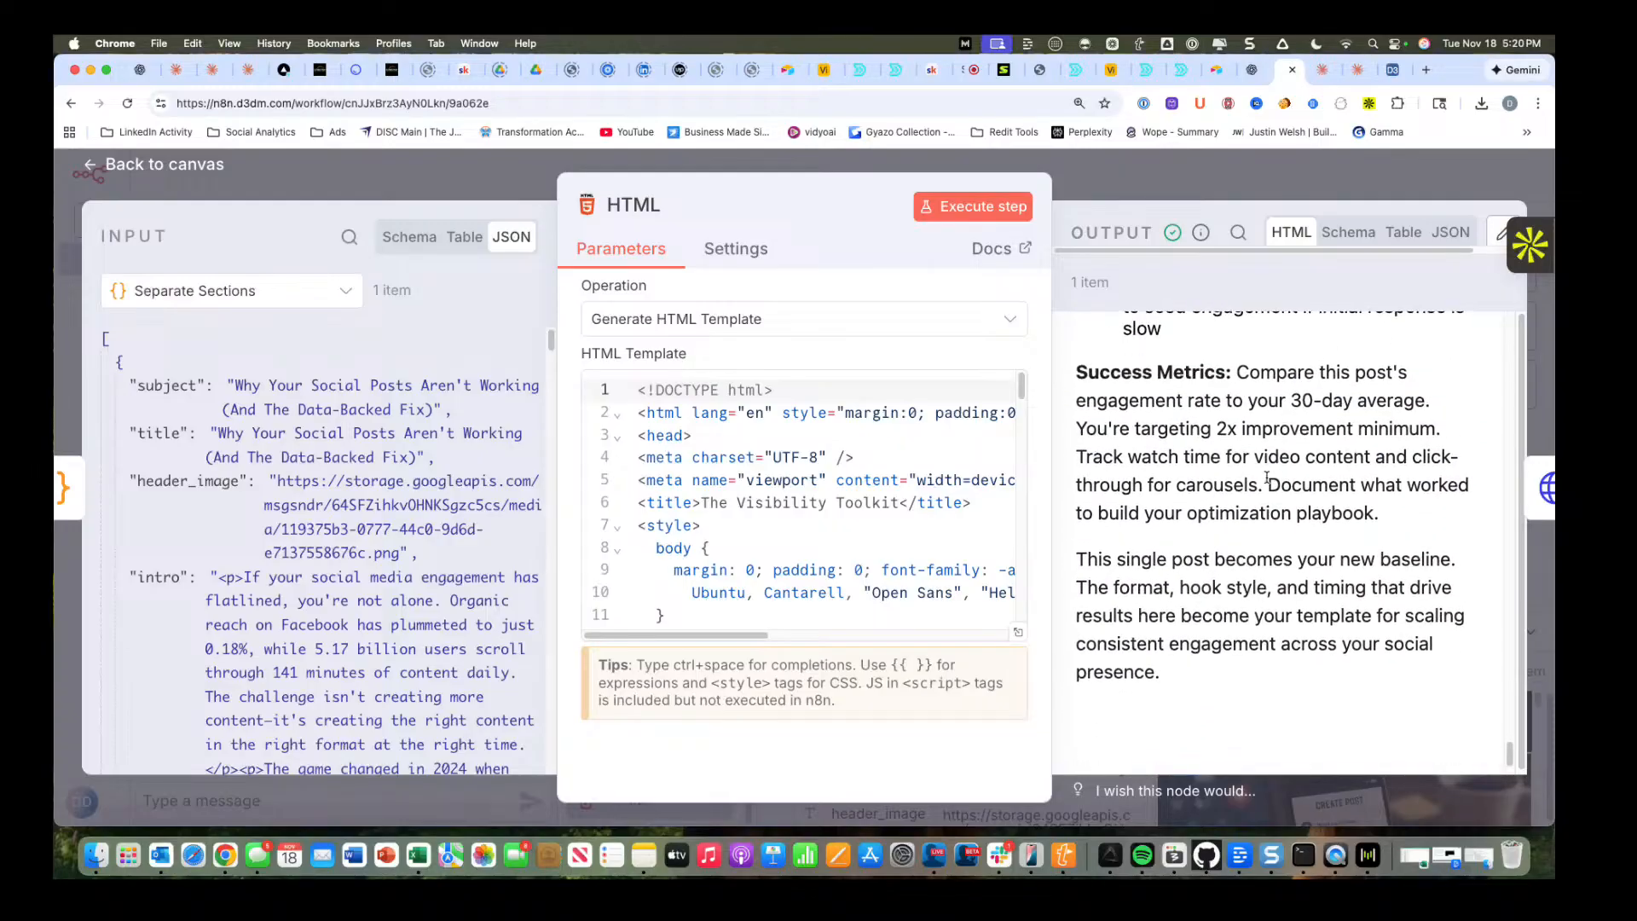
{"action": "scroll", "coordinate": [1278, 597], "scroll_direction": "down", "scroll_amount": 1}
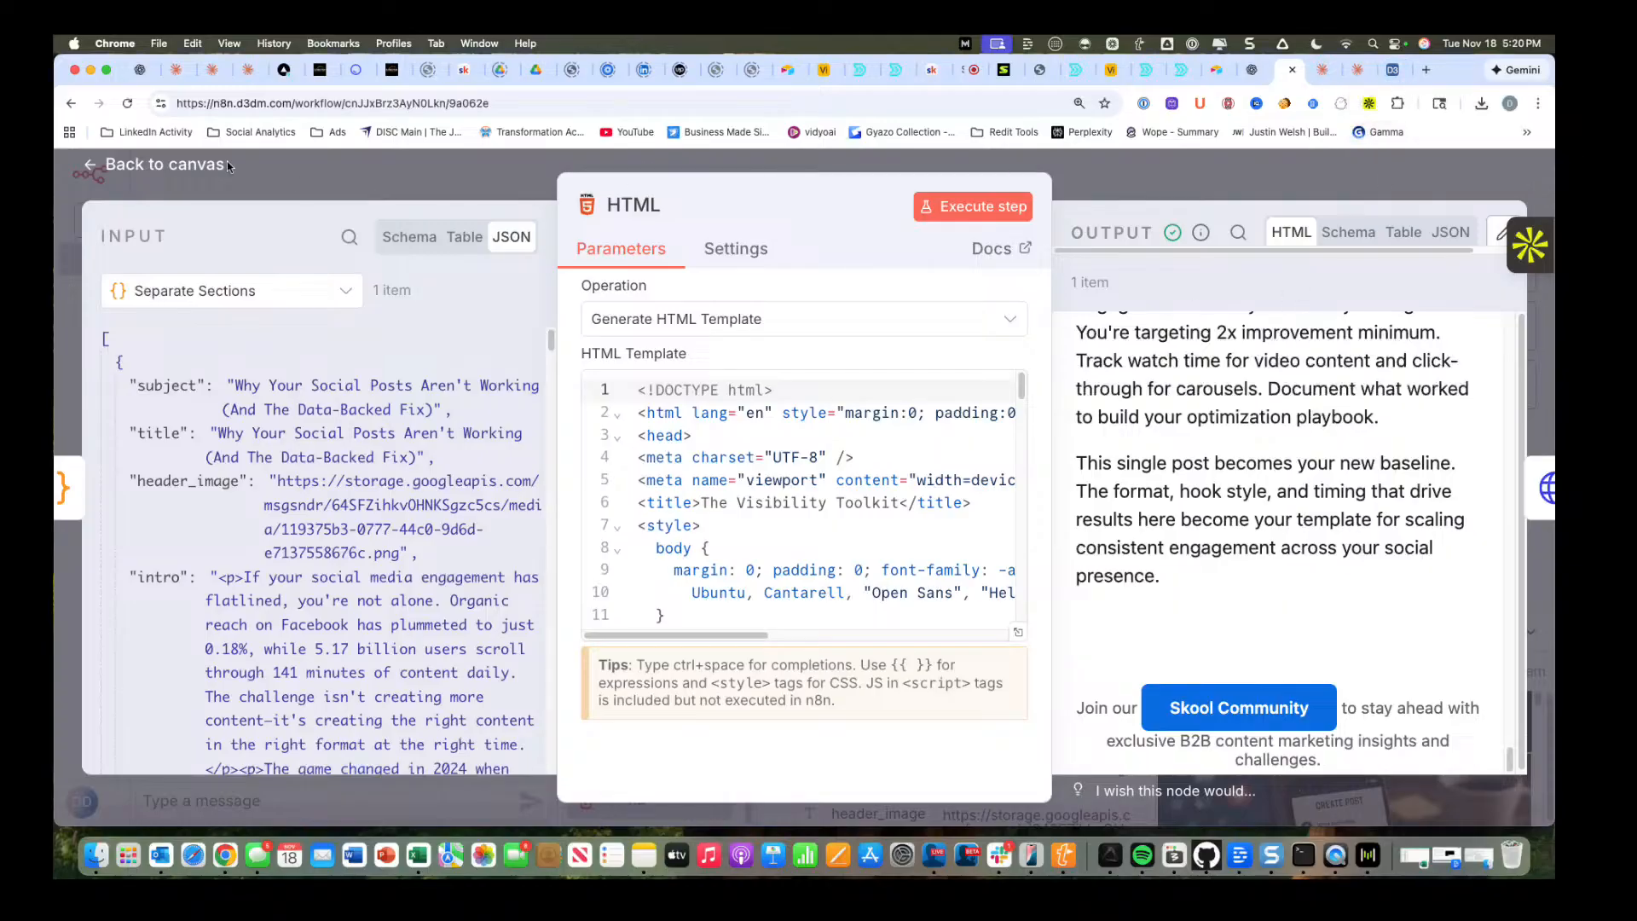
Return to the workflow canvas and execute the Publish to GHL node.
{"action": "left_click", "coordinate": [176, 171]}
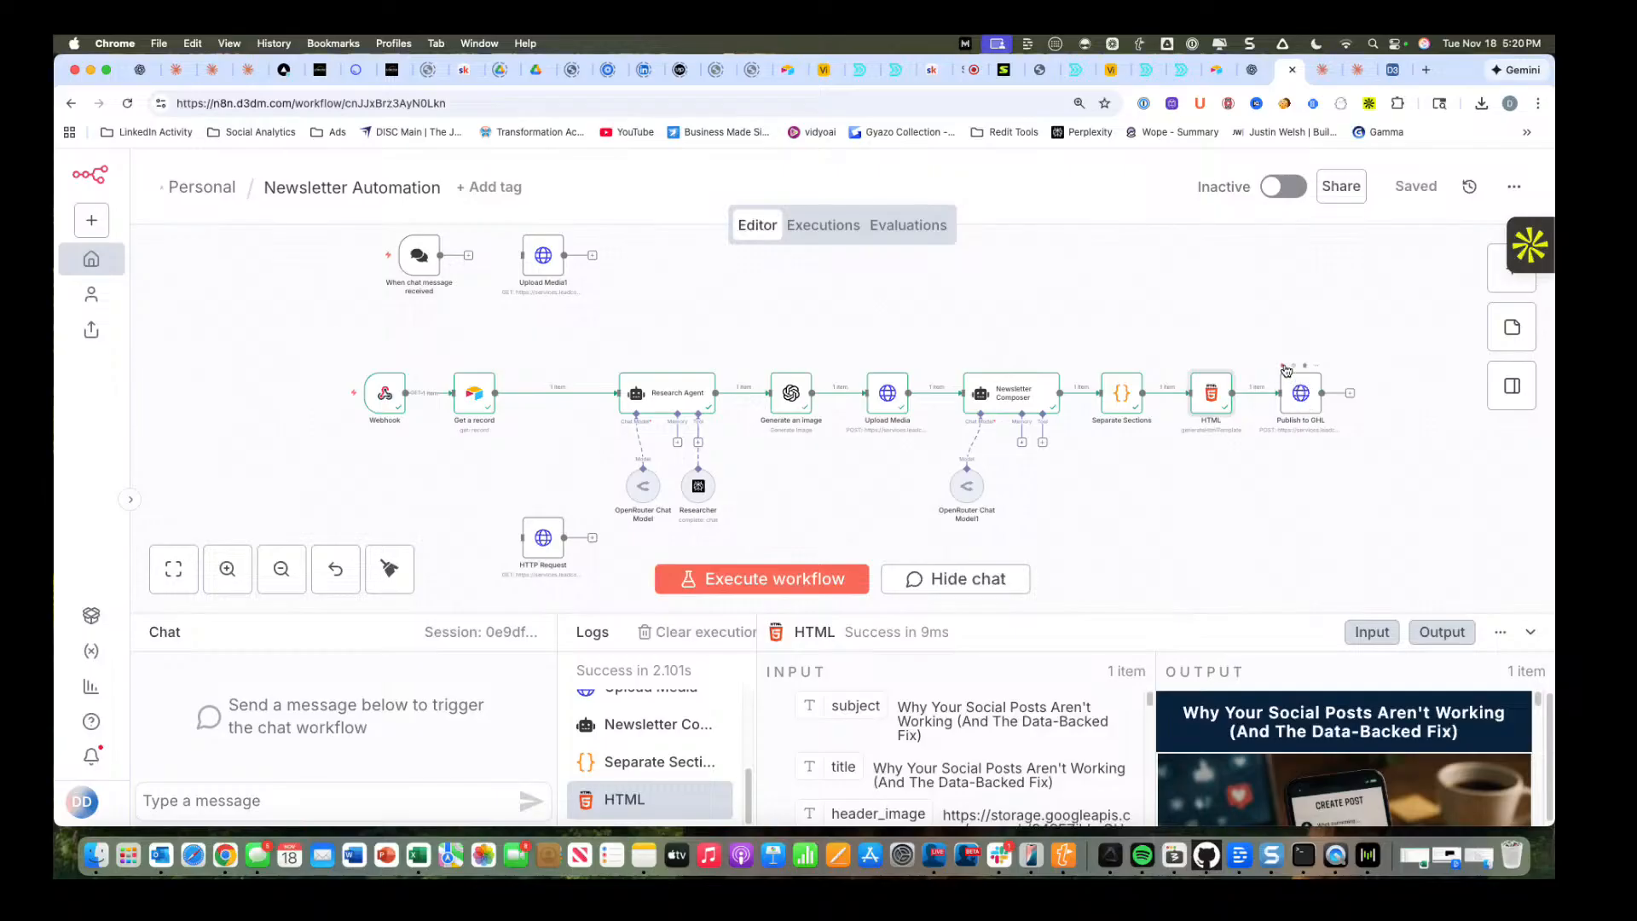
{"action": "left_click", "coordinate": [1285, 367]}
Switch to CxNector and review the "Why Your Social Posts Aren't Working (And The Data-Backed Fix)" post in the Visibility Toolkit blog.
{"action": "left_click", "coordinate": [314, 72]}
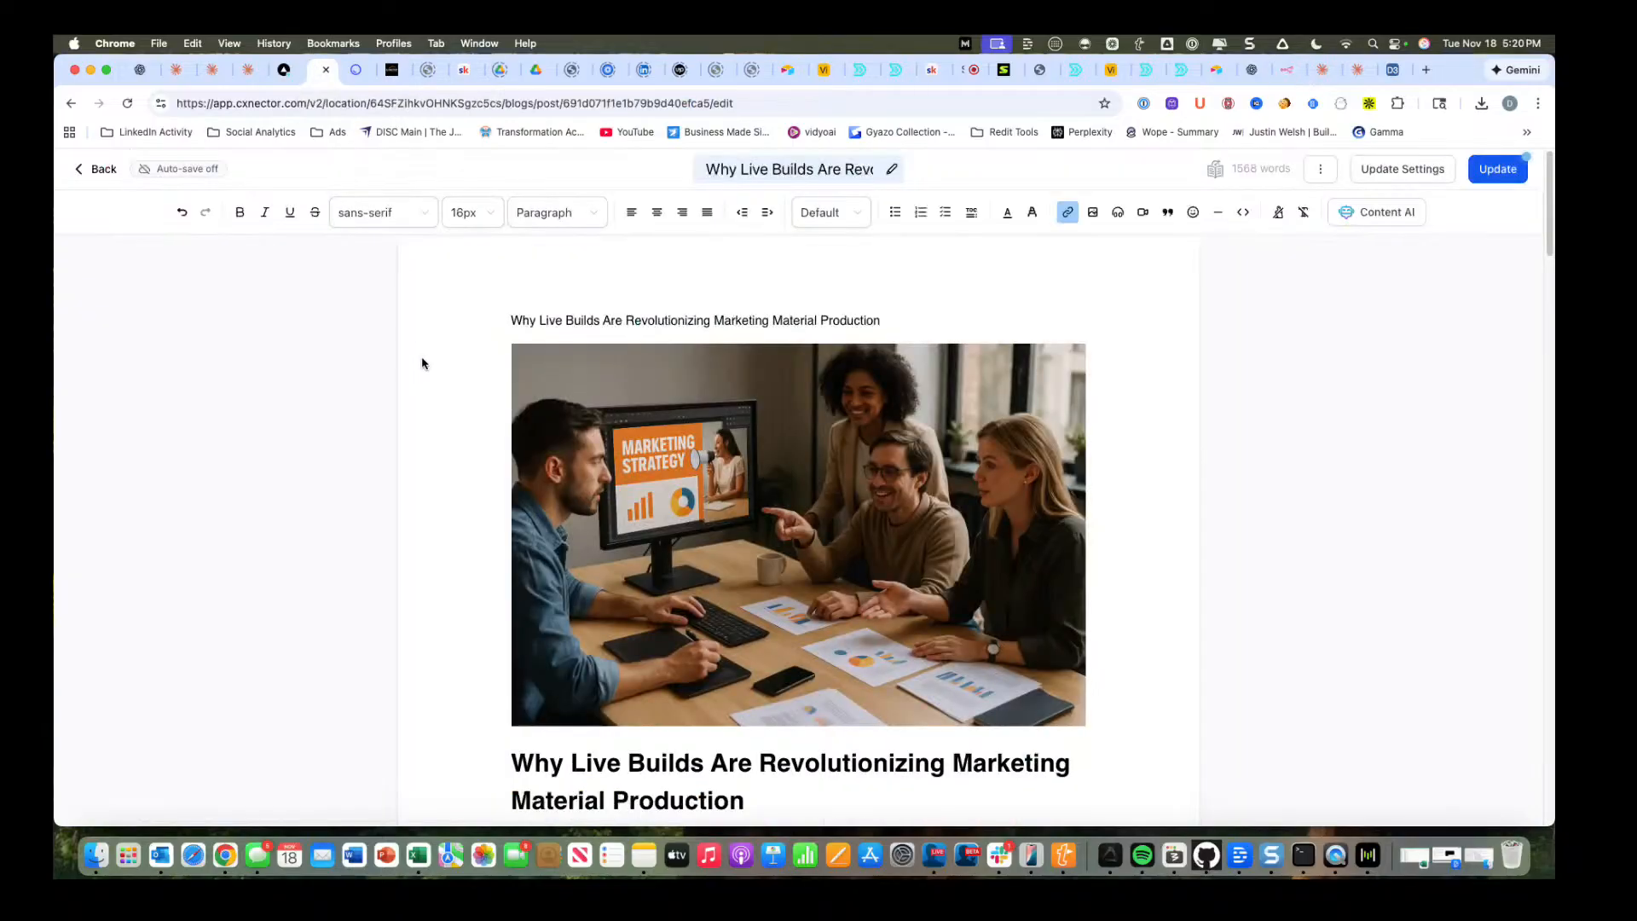
{"action": "left_click", "coordinate": [86, 173]}
{"action": "left_click", "coordinate": [964, 303]}
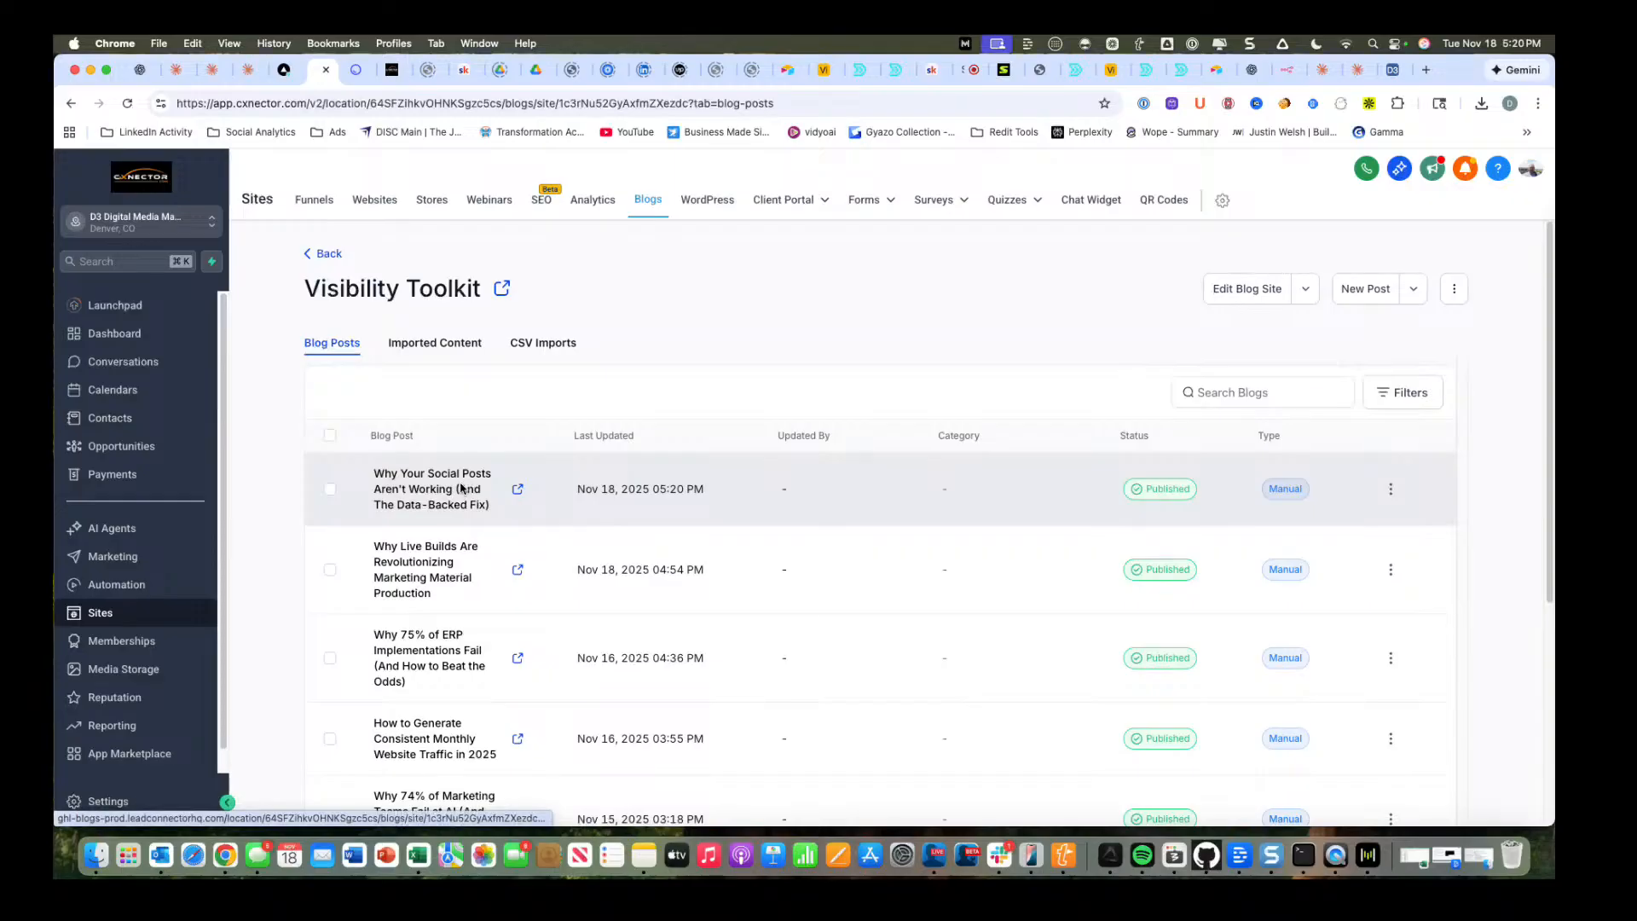
{"action": "left_click", "coordinate": [457, 483]}
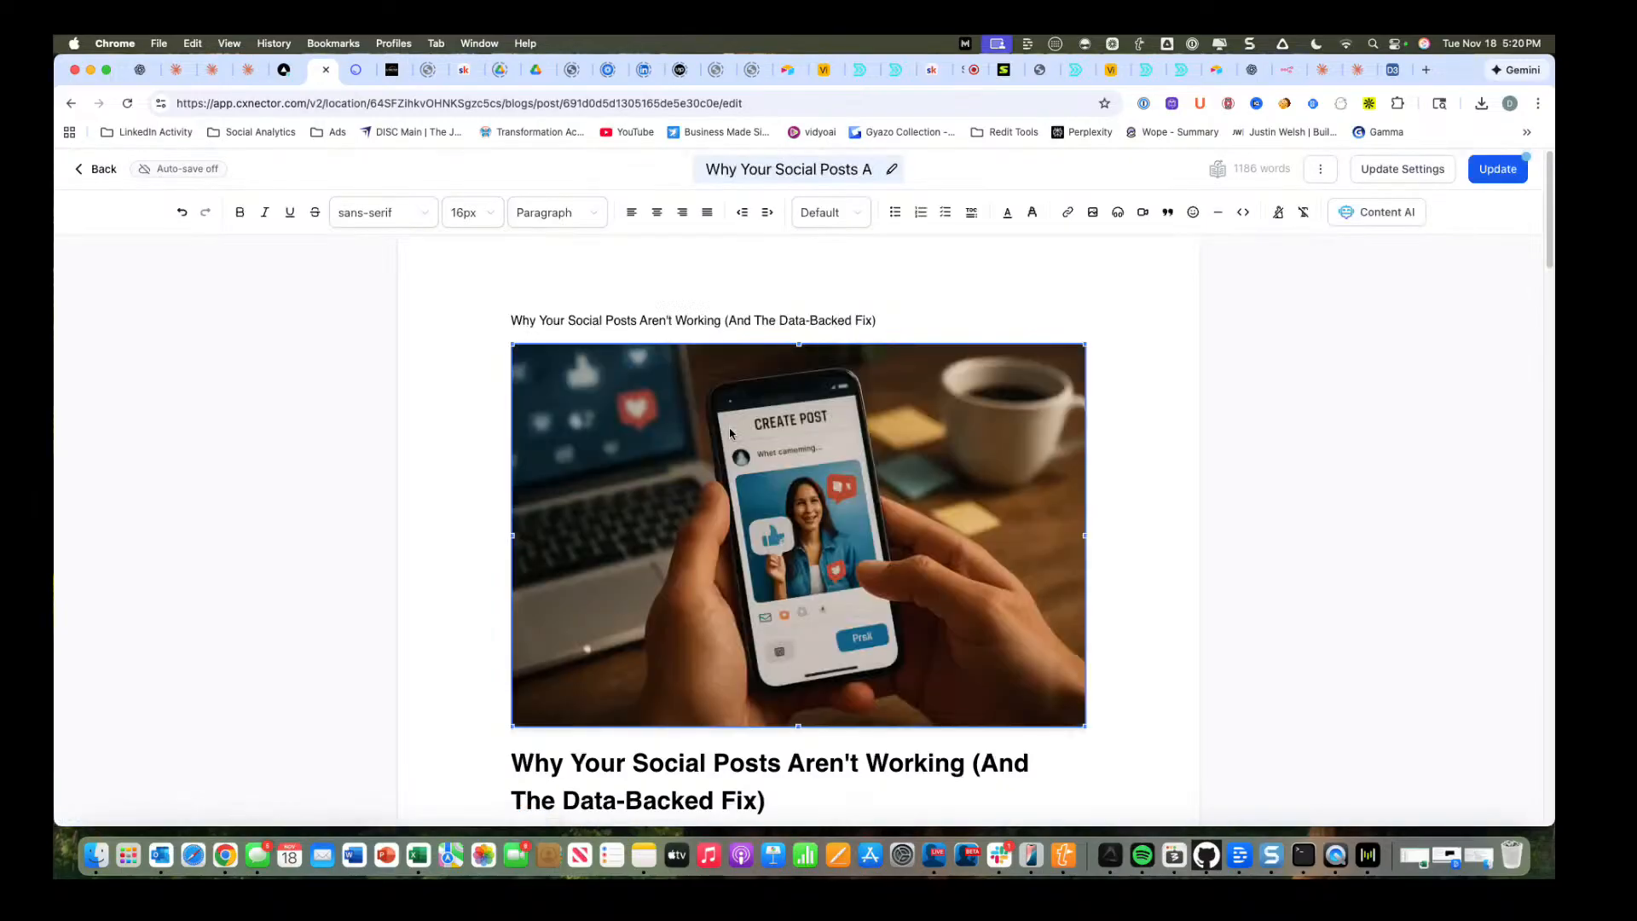
{"action": "scroll", "coordinate": [863, 521], "scroll_direction": "down", "scroll_amount": 5}
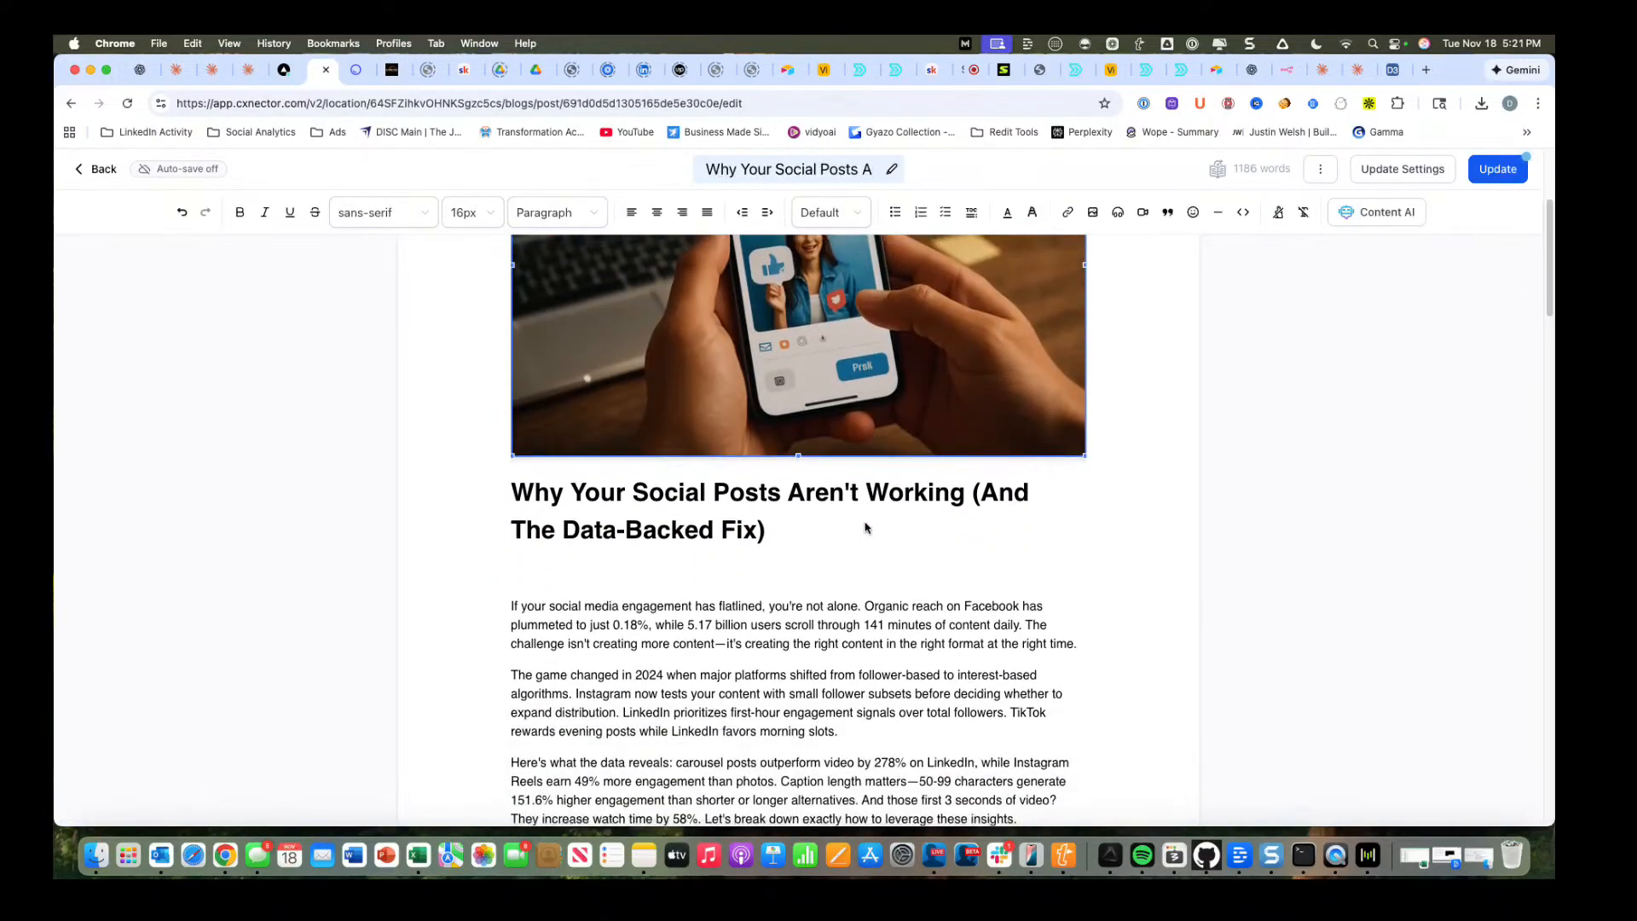
{"action": "scroll", "coordinate": [866, 527], "scroll_direction": "down", "scroll_amount": 15}
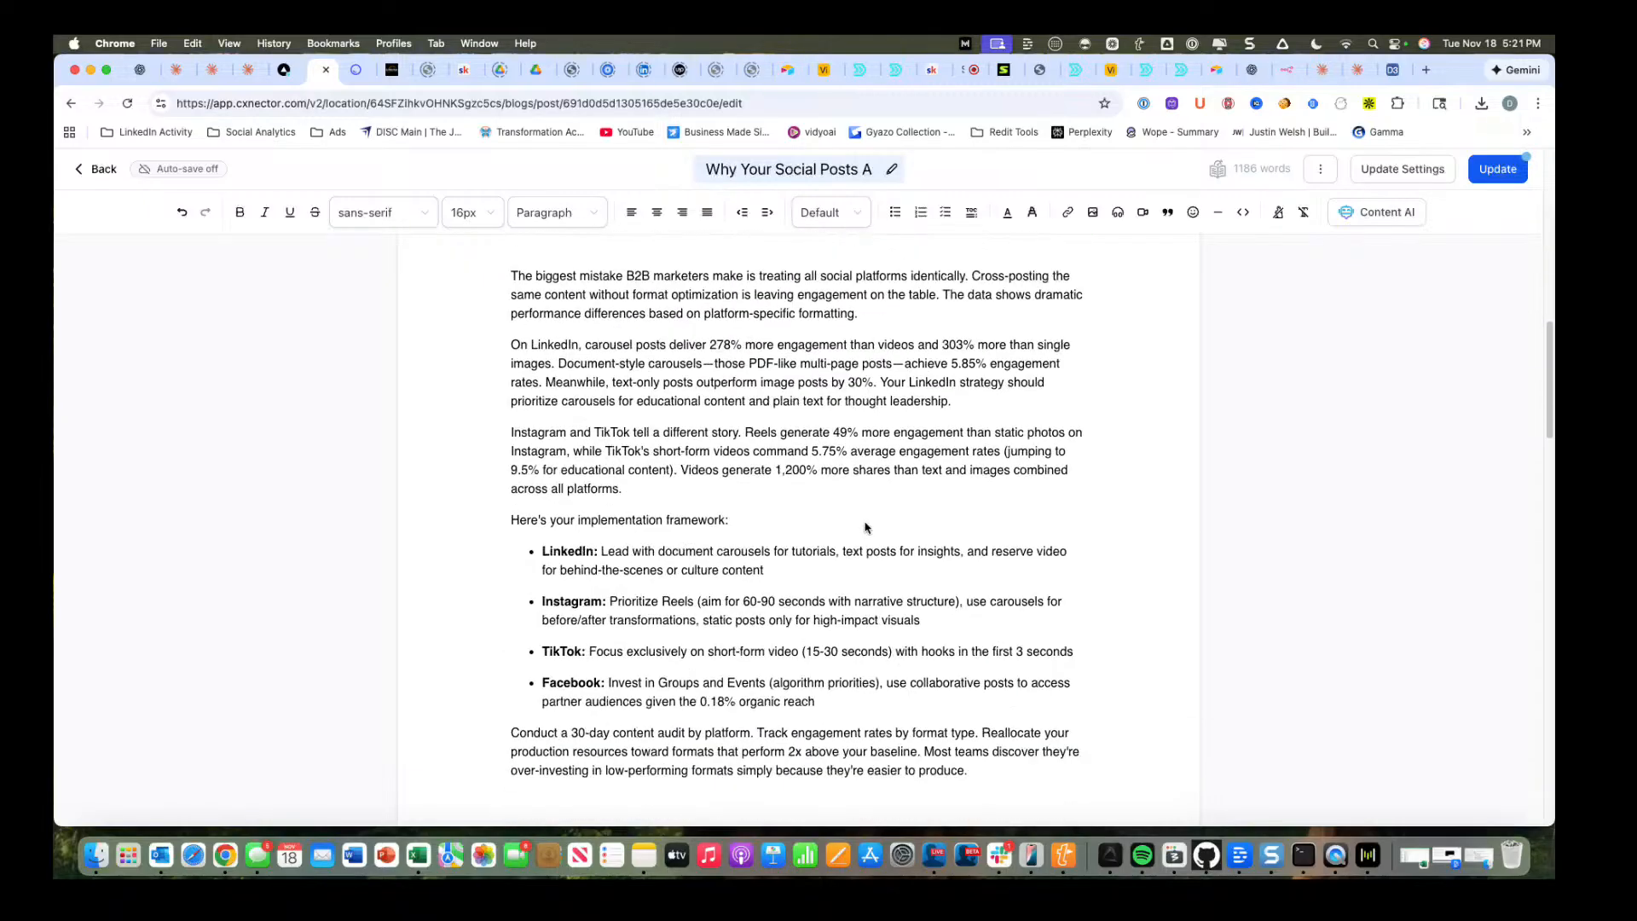
{"action": "scroll", "coordinate": [865, 527], "scroll_direction": "down", "scroll_amount": 4}
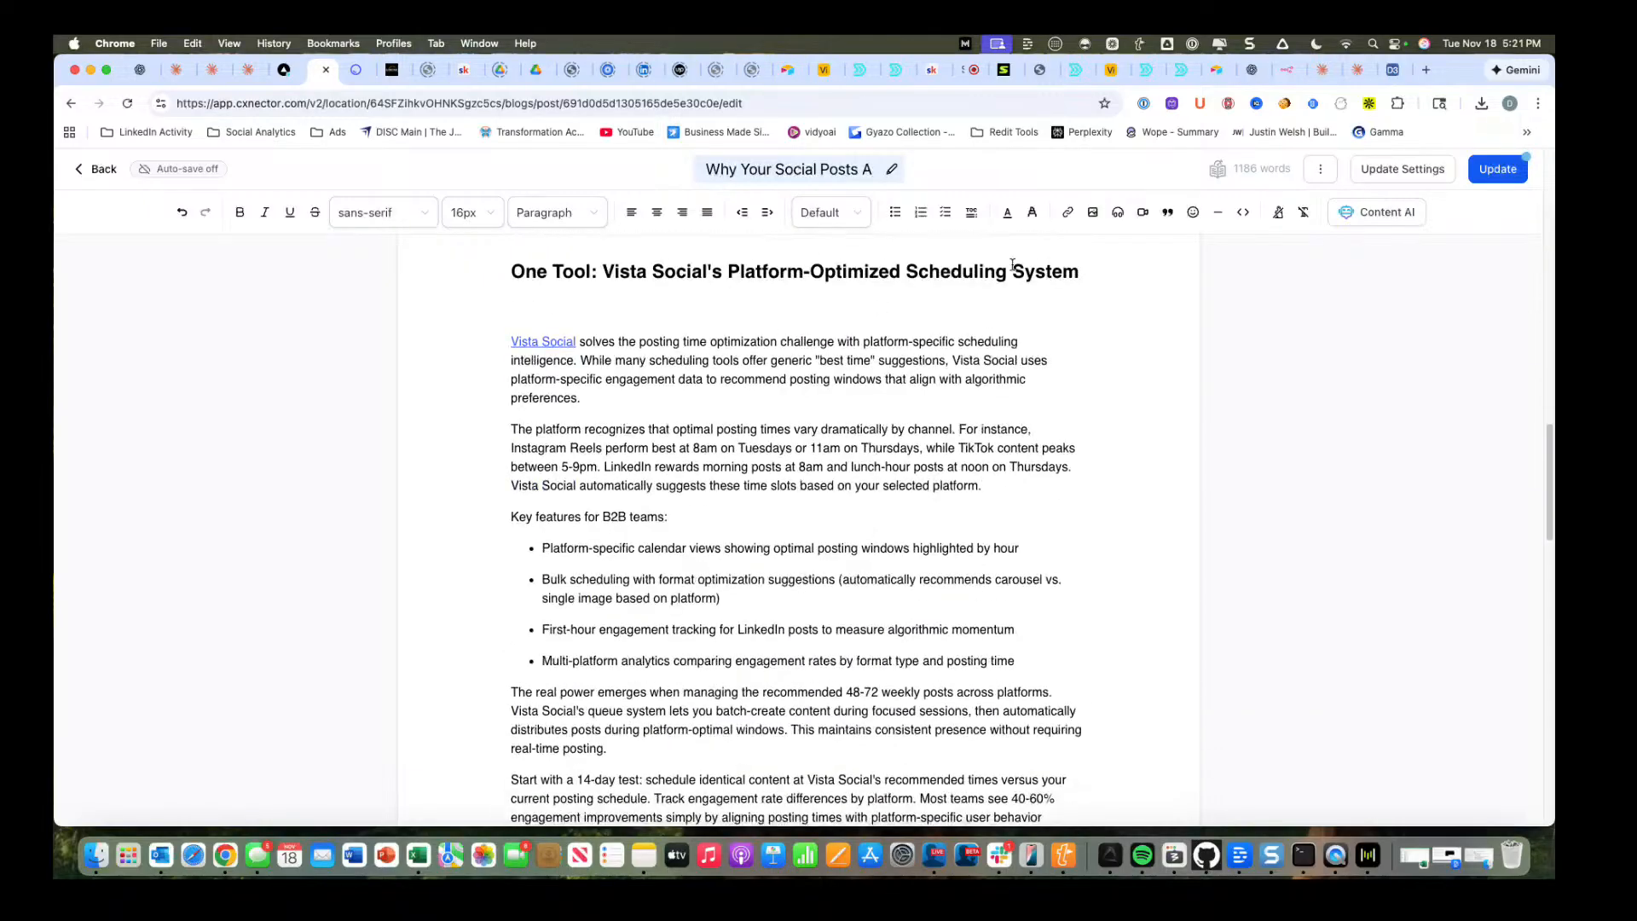
Check the Newsletter Form Submission automation in Airtable and return to the Newsletter Automation workflow in n8n.
{"action": "left_click", "coordinate": [1398, 72]}
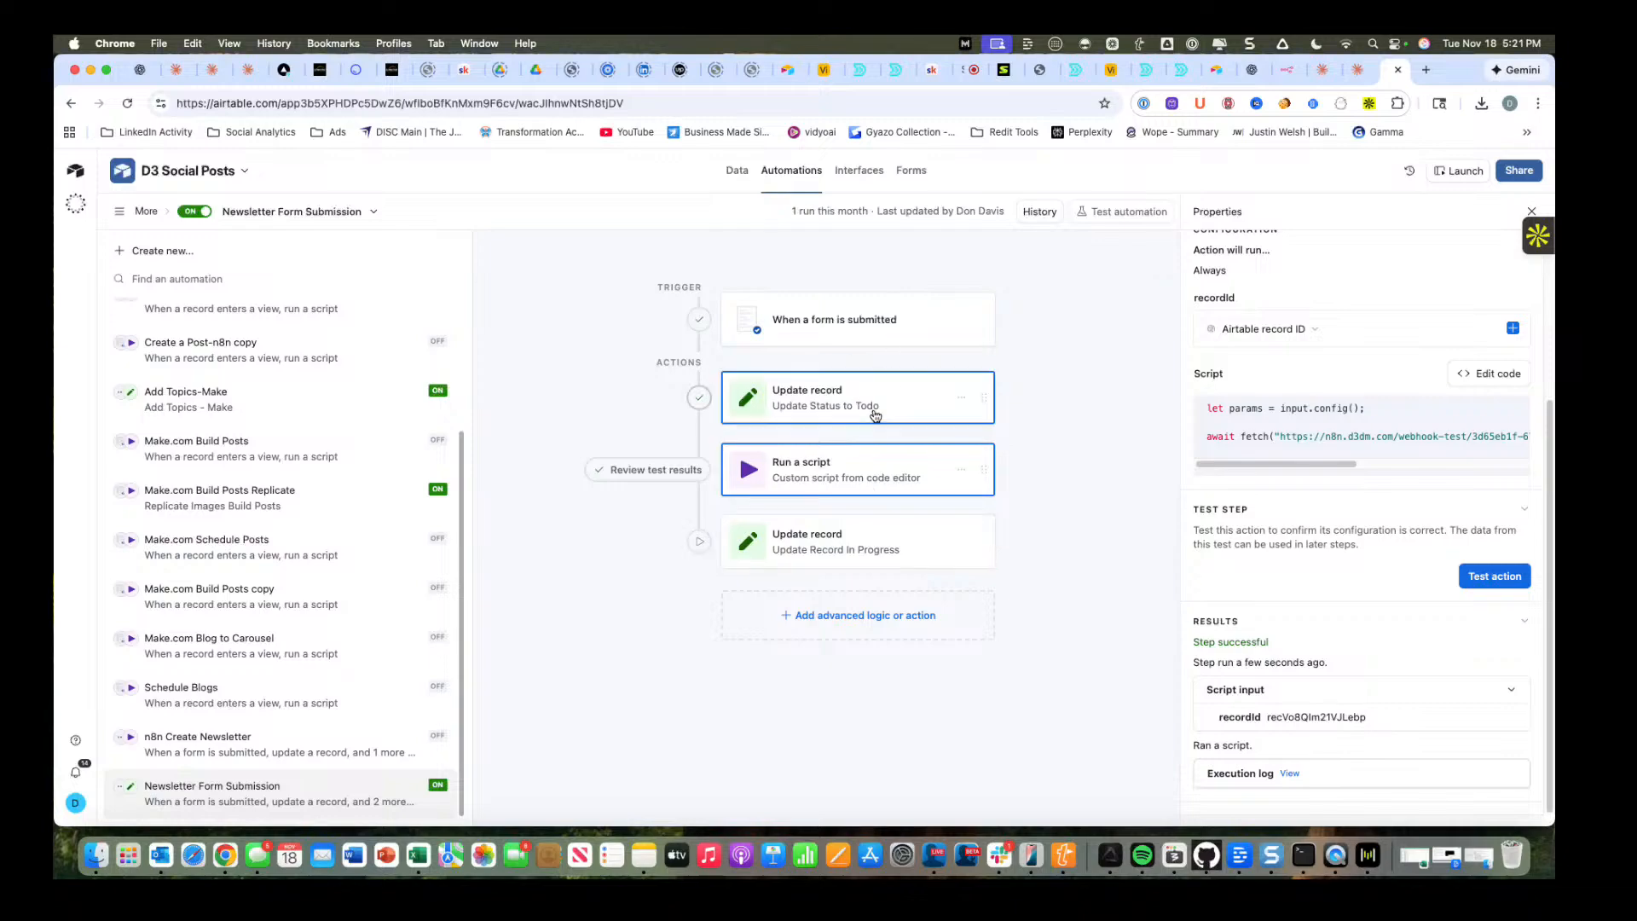
{"action": "left_click", "coordinate": [1287, 70]}
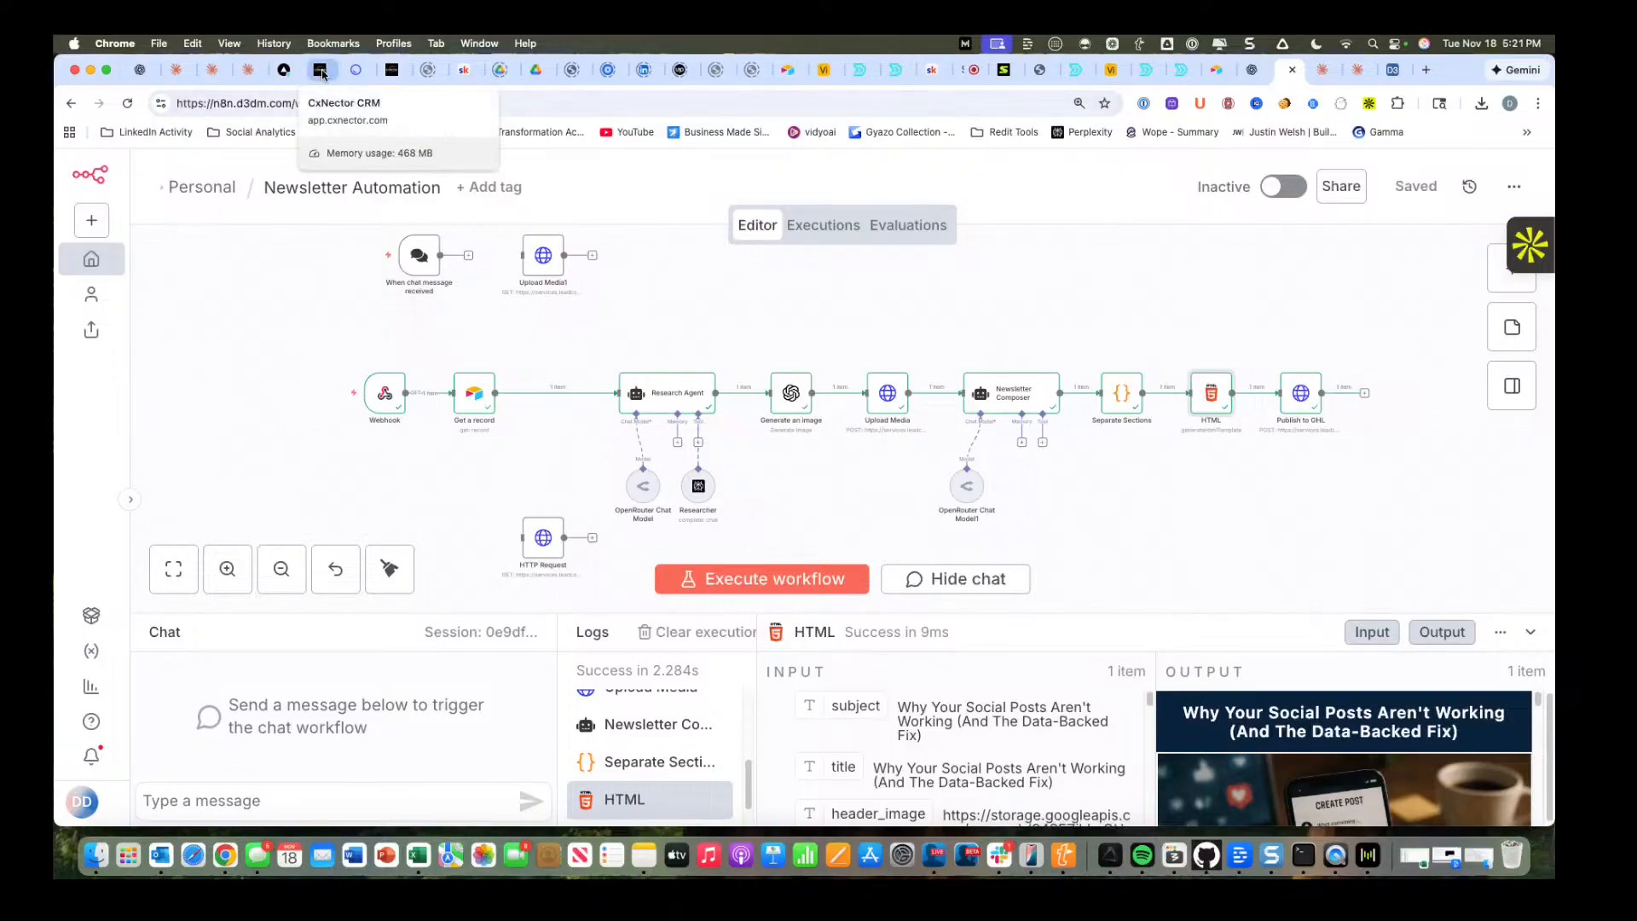
Switch back to the CxNector blog post and examine it from the header image through the One Tool section.
{"action": "left_click", "coordinate": [326, 76]}
{"action": "scroll", "coordinate": [703, 353], "scroll_direction": "up", "scroll_amount": 20}
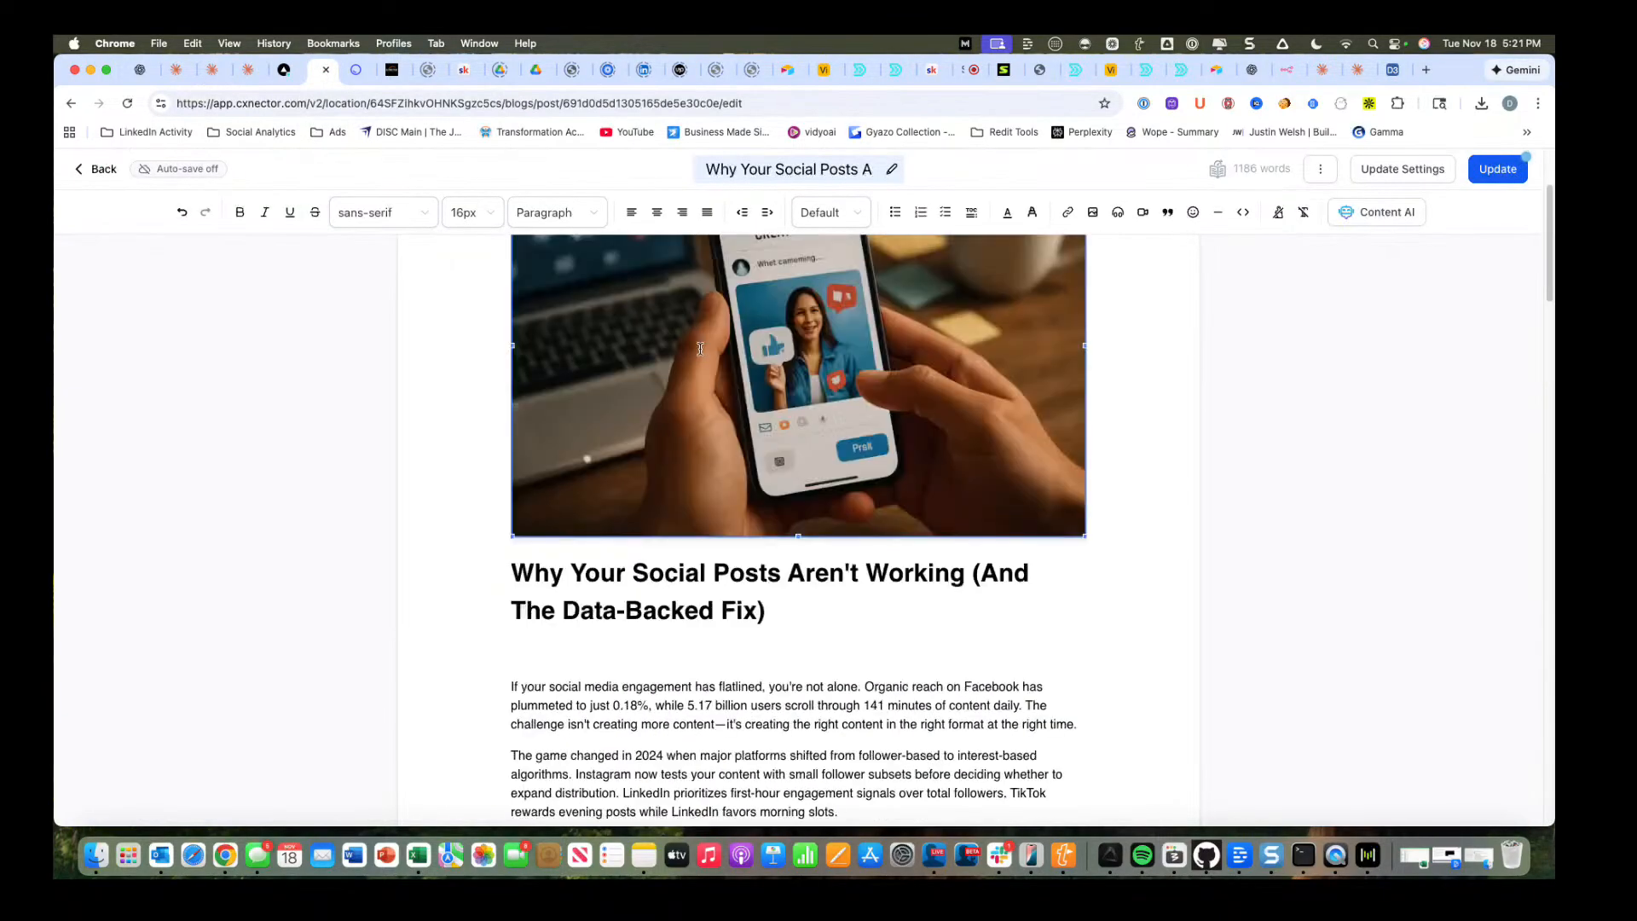
{"action": "scroll", "coordinate": [674, 363], "scroll_direction": "down", "scroll_amount": 20}
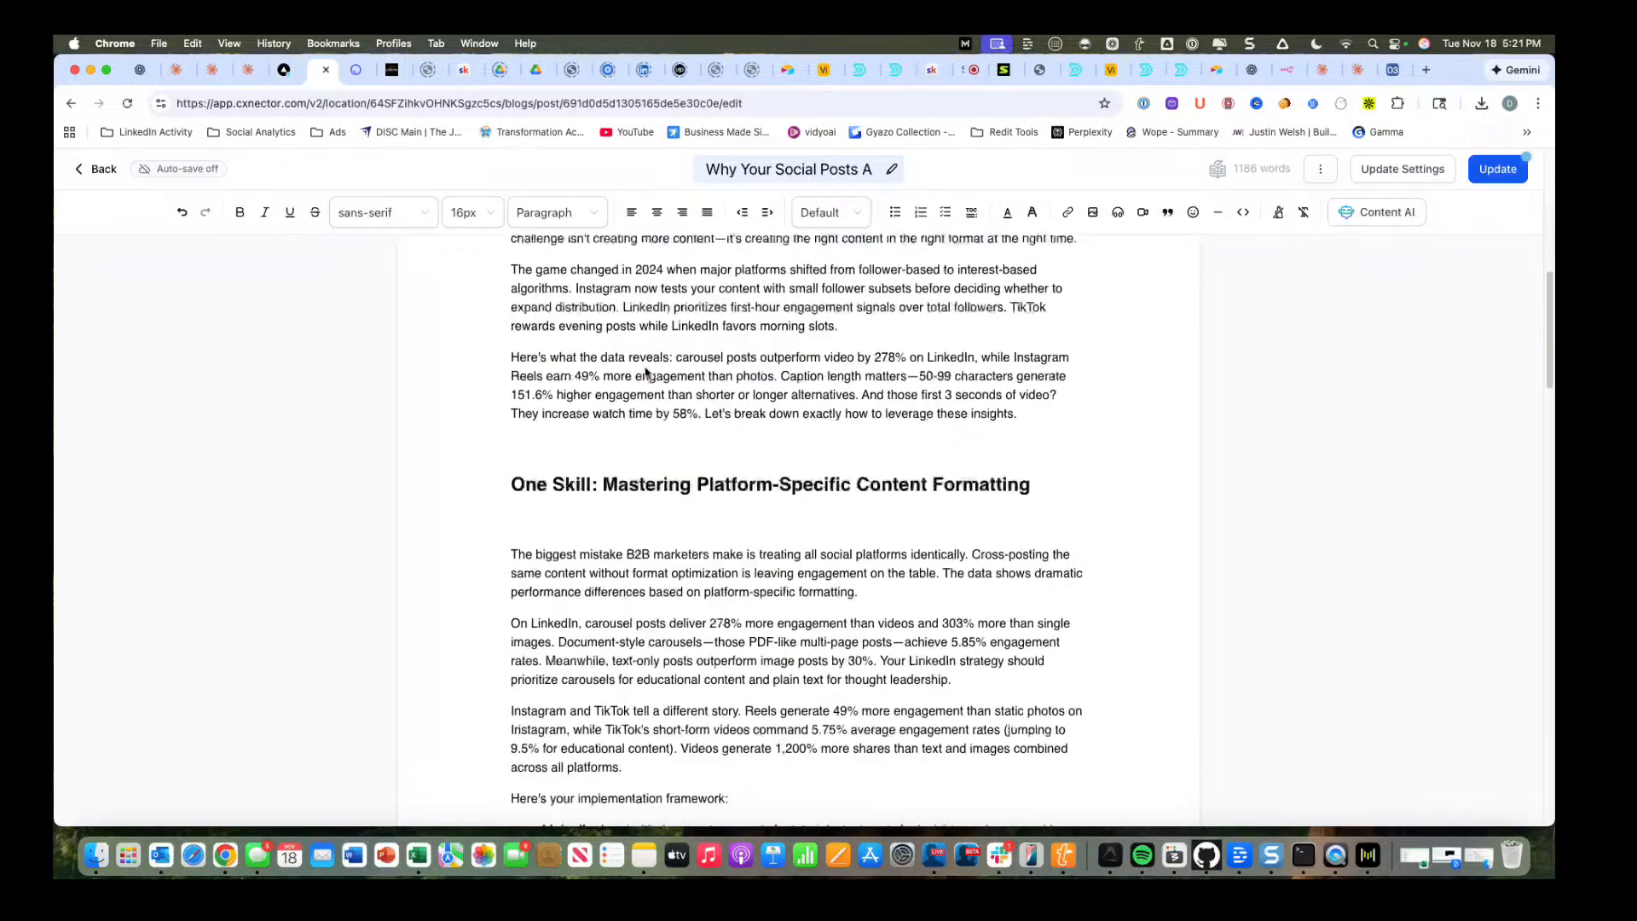
{"action": "scroll", "coordinate": [645, 373], "scroll_direction": "down", "scroll_amount": 10}
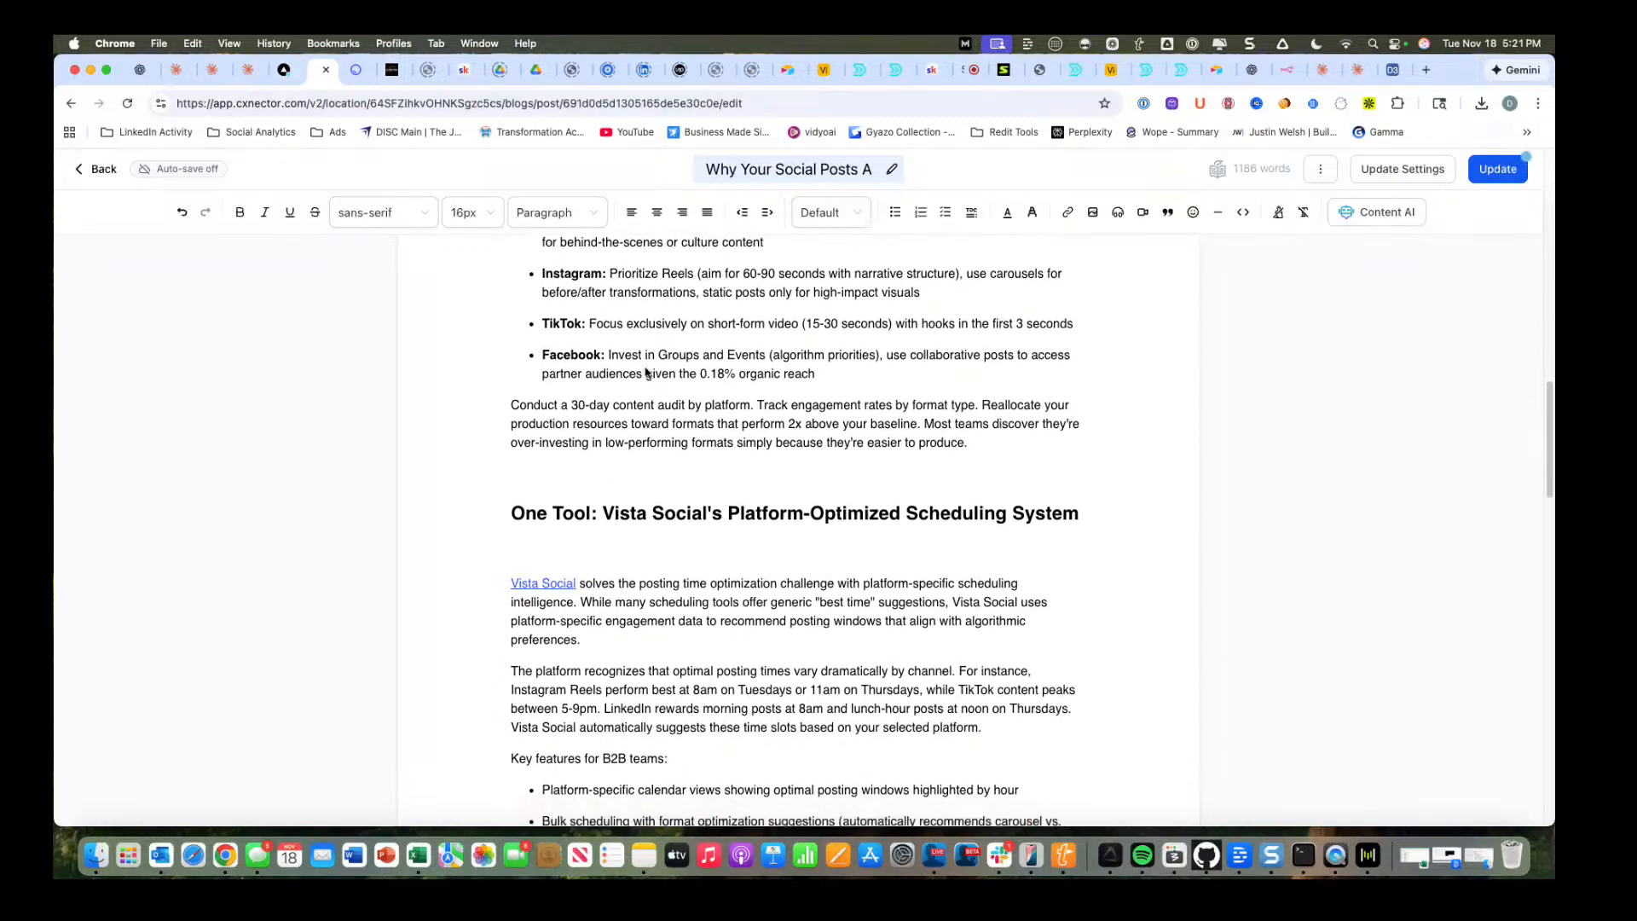
{"action": "scroll", "coordinate": [645, 372], "scroll_direction": "down", "scroll_amount": 1}
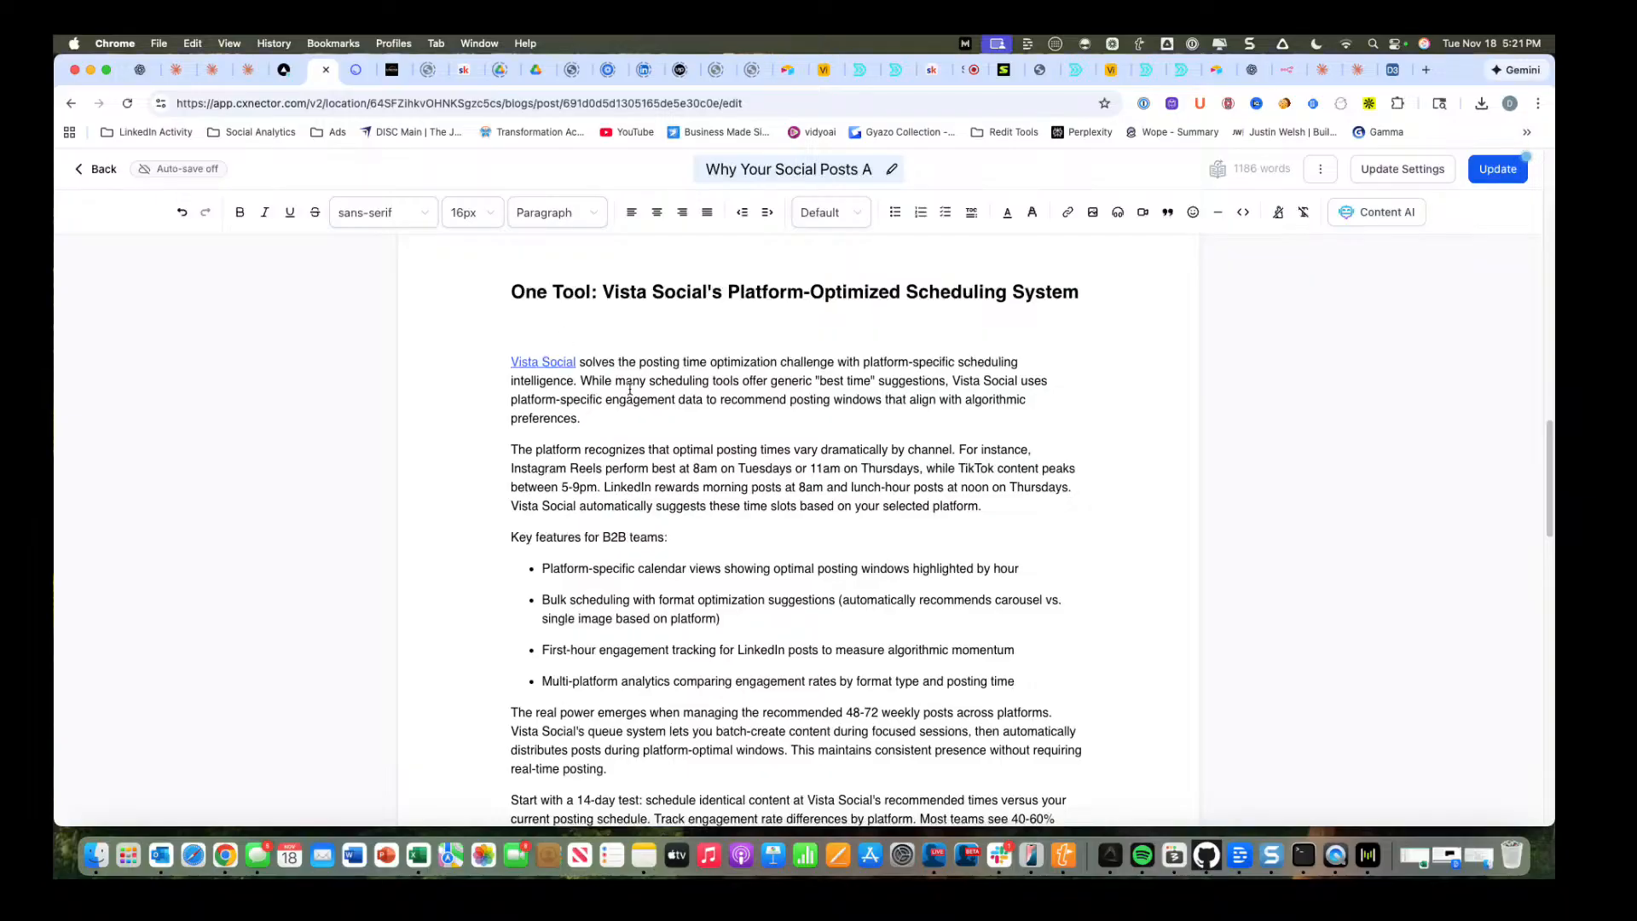
Open the Vista Social link from the blog post in a separate tab and look through the site's Features, Solutions and Integrations.
{"action": "left_click", "coordinate": [542, 362]}
{"action": "right_click", "coordinate": [543, 362]}
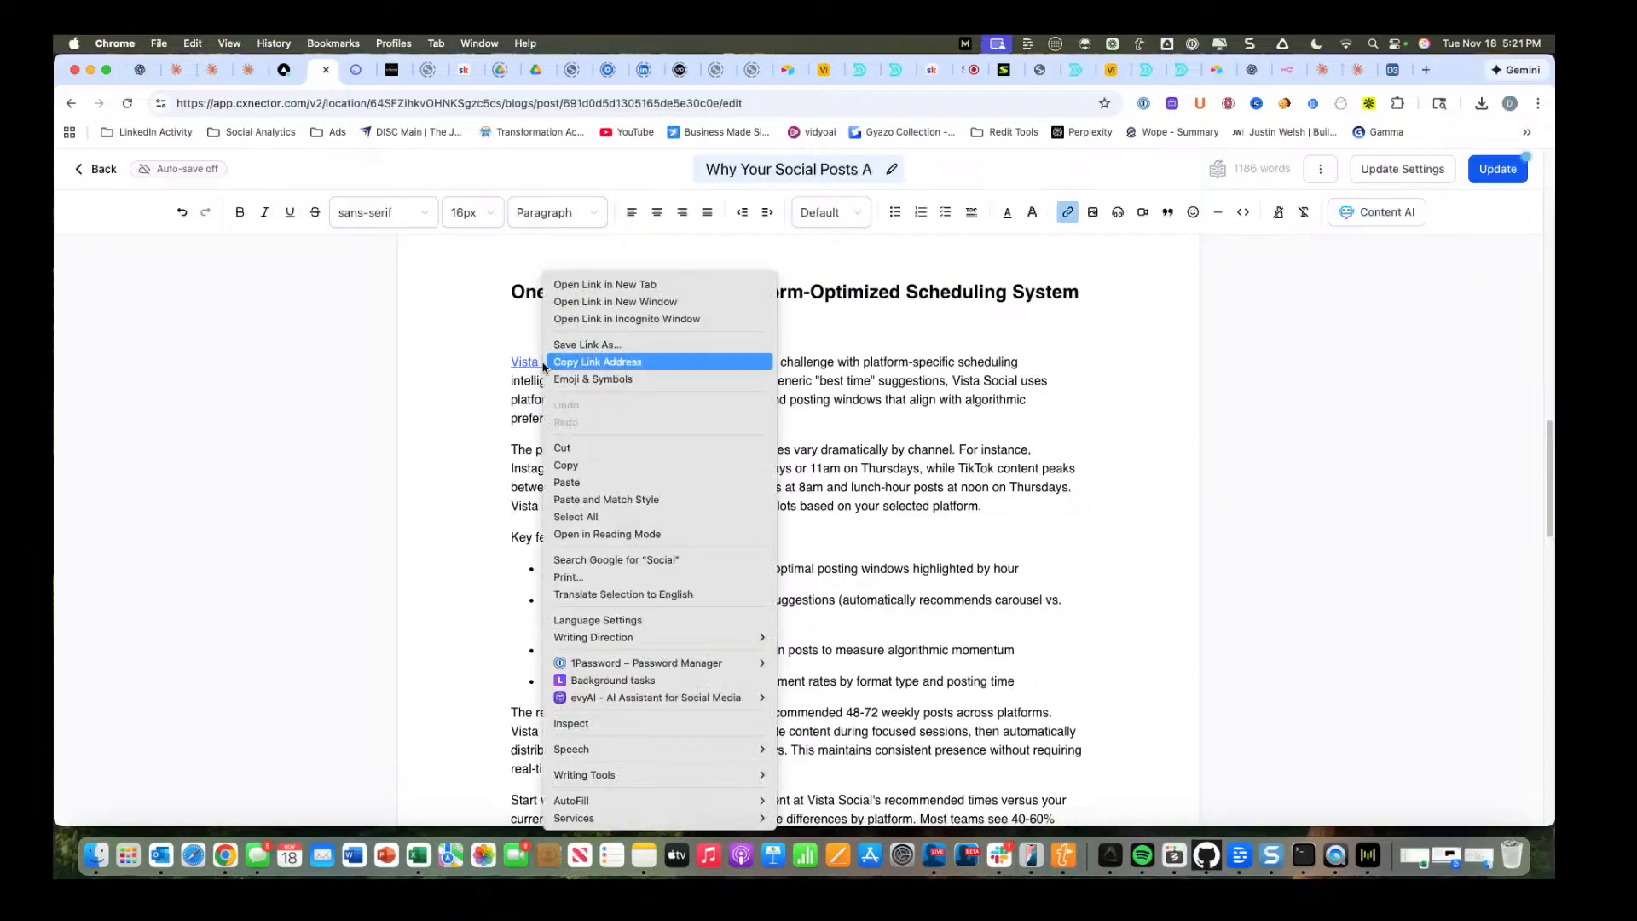
{"action": "left_click", "coordinate": [571, 284]}
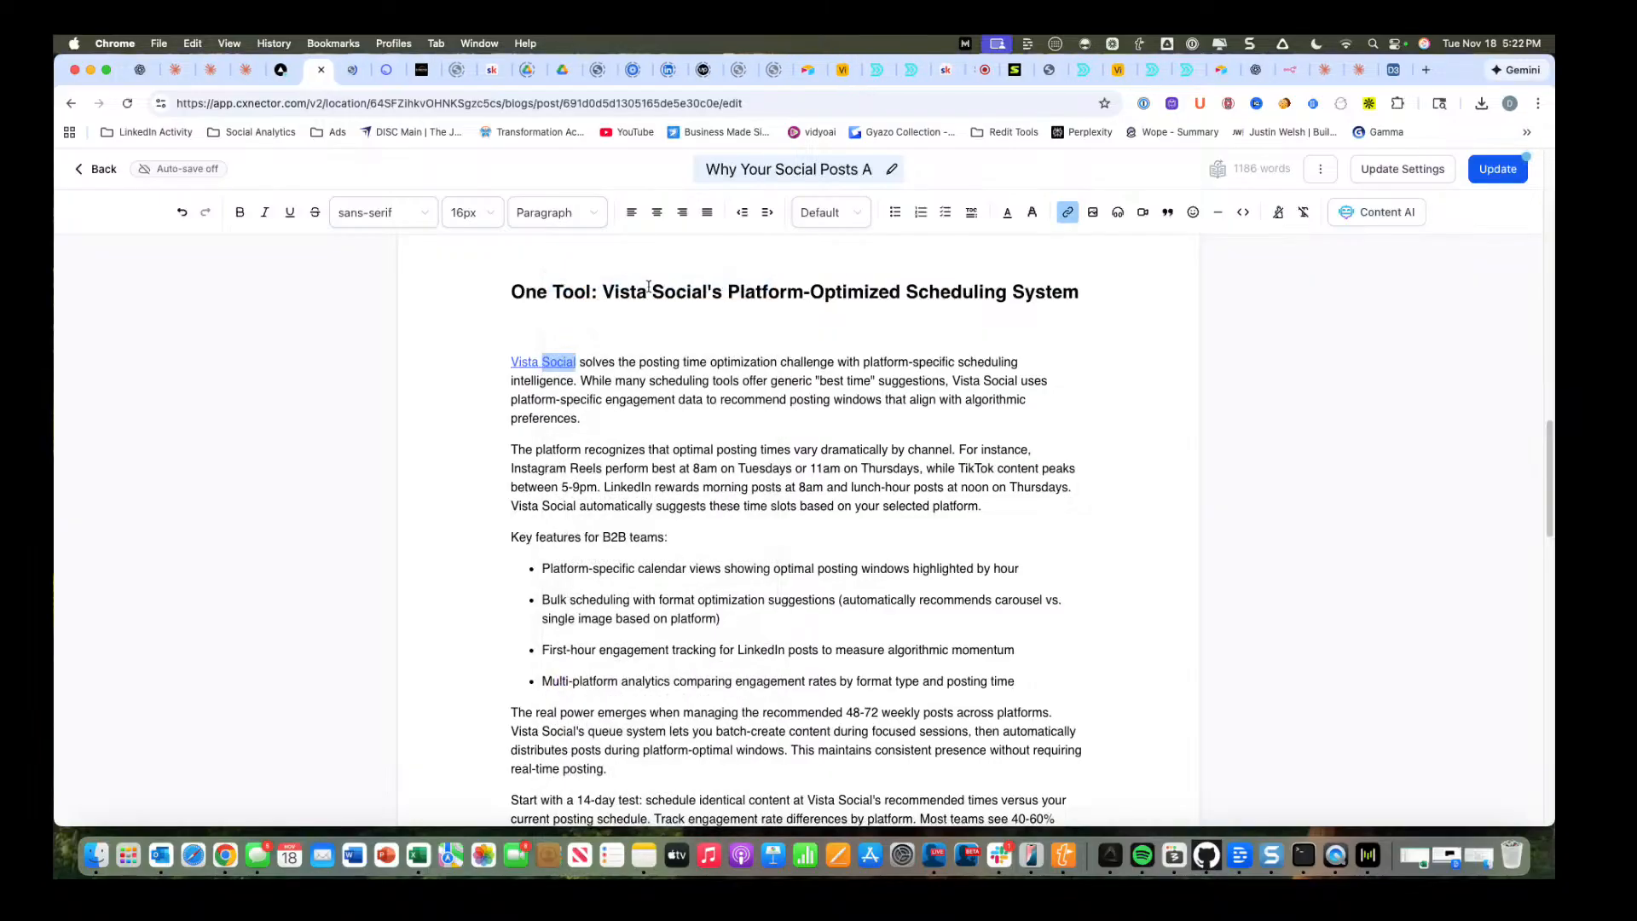
{"action": "left_click", "coordinate": [352, 70]}
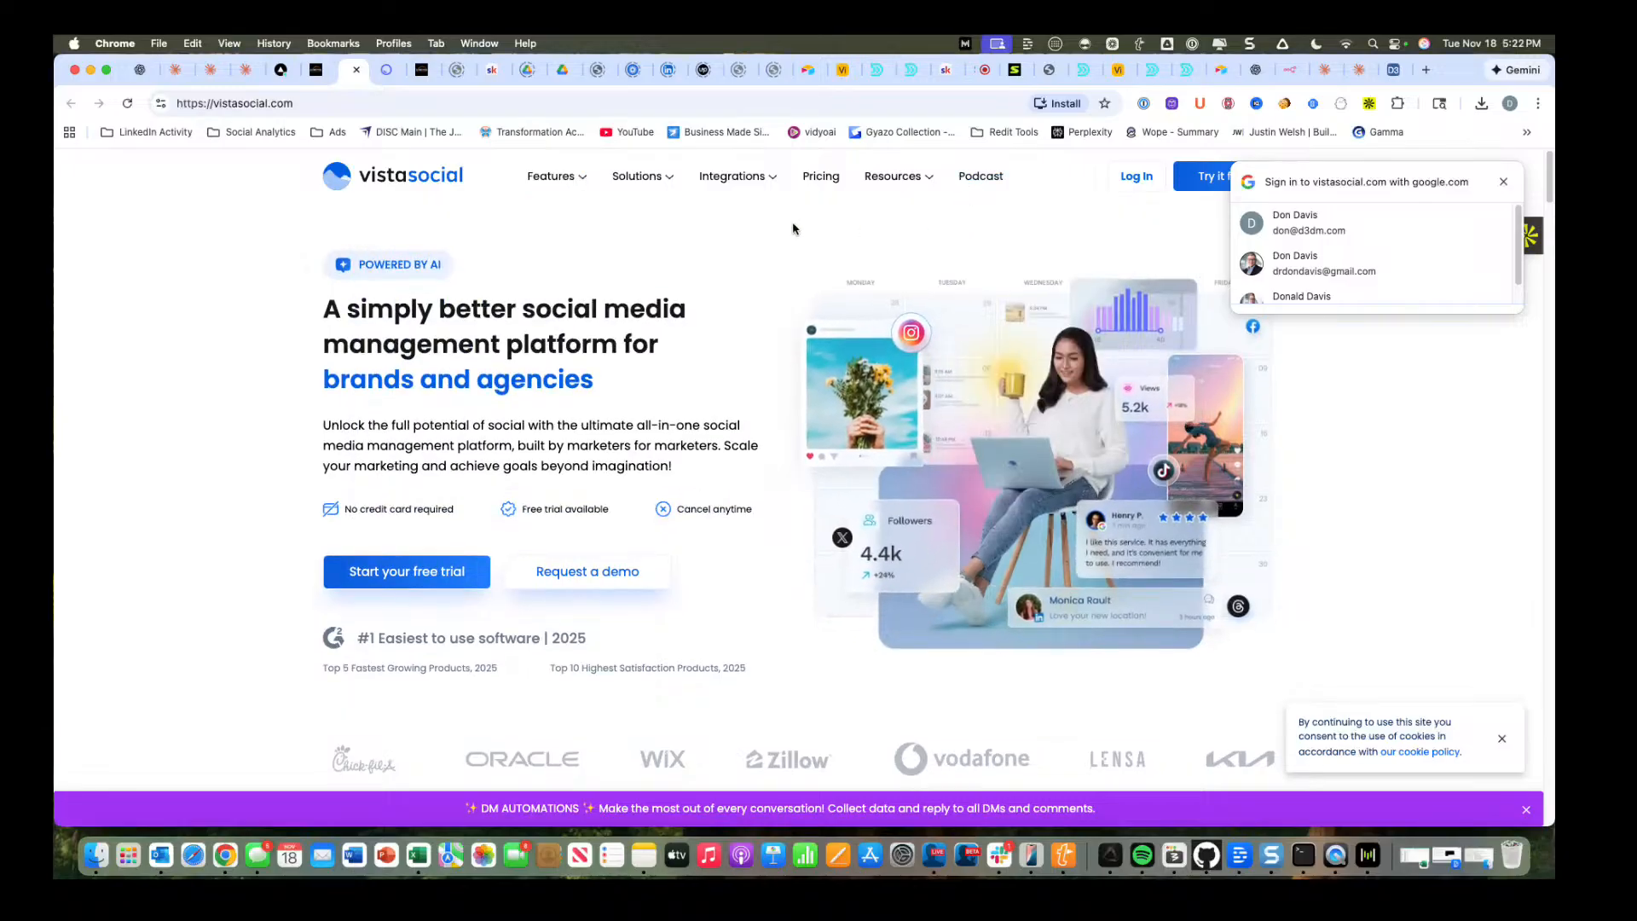
{"action": "mouse_move", "coordinate": [577, 180]}
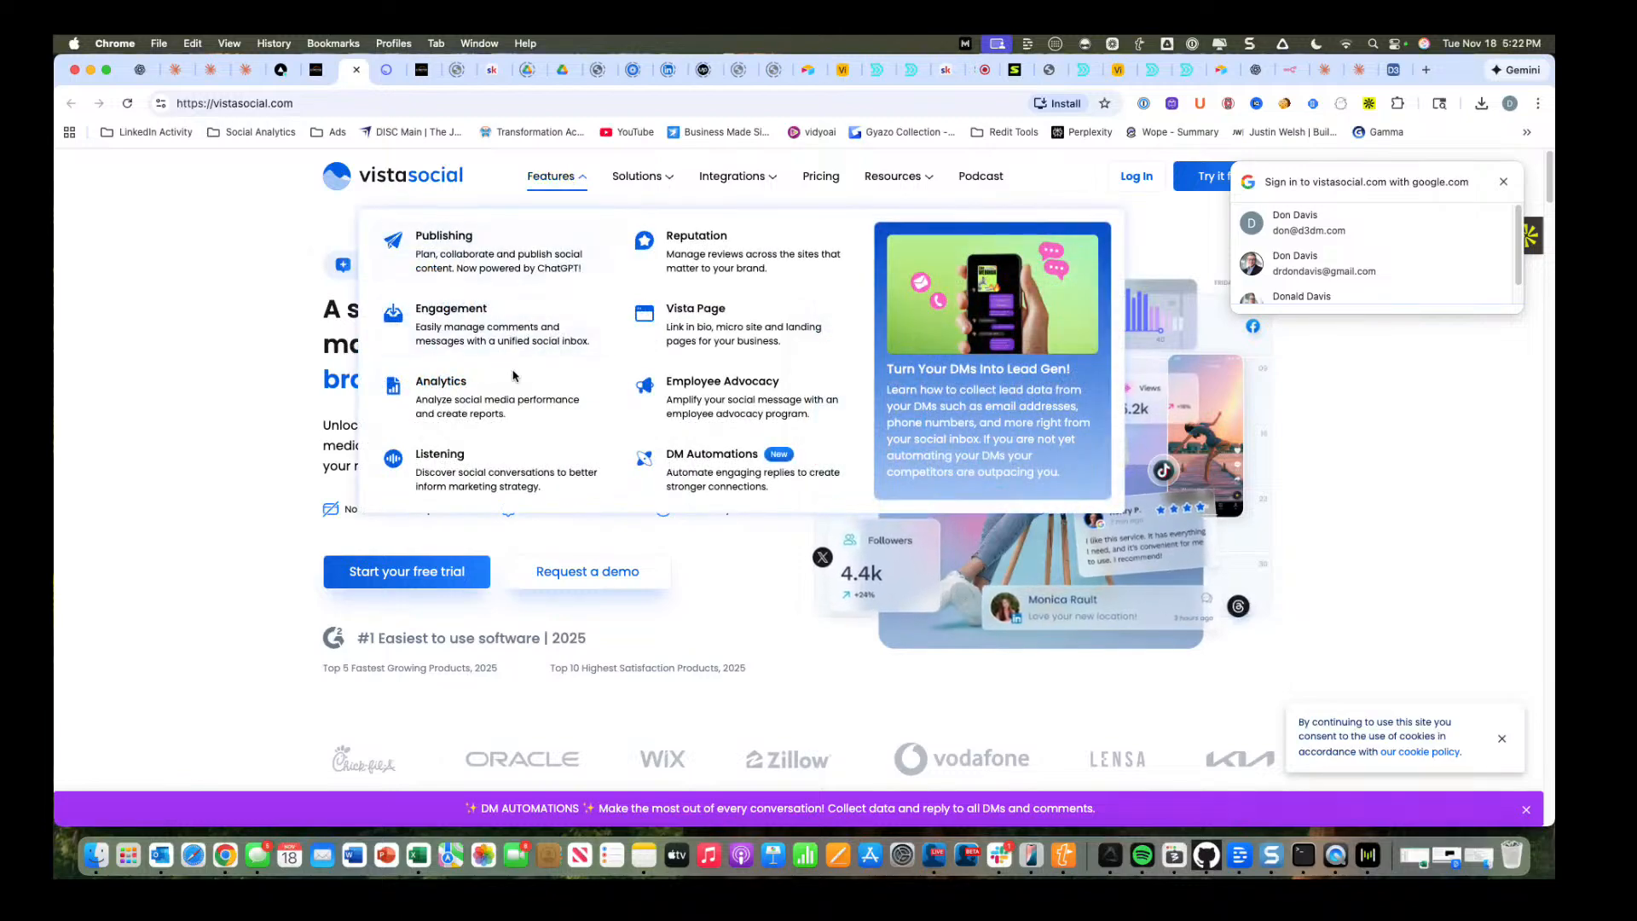
{"action": "mouse_move", "coordinate": [659, 181]}
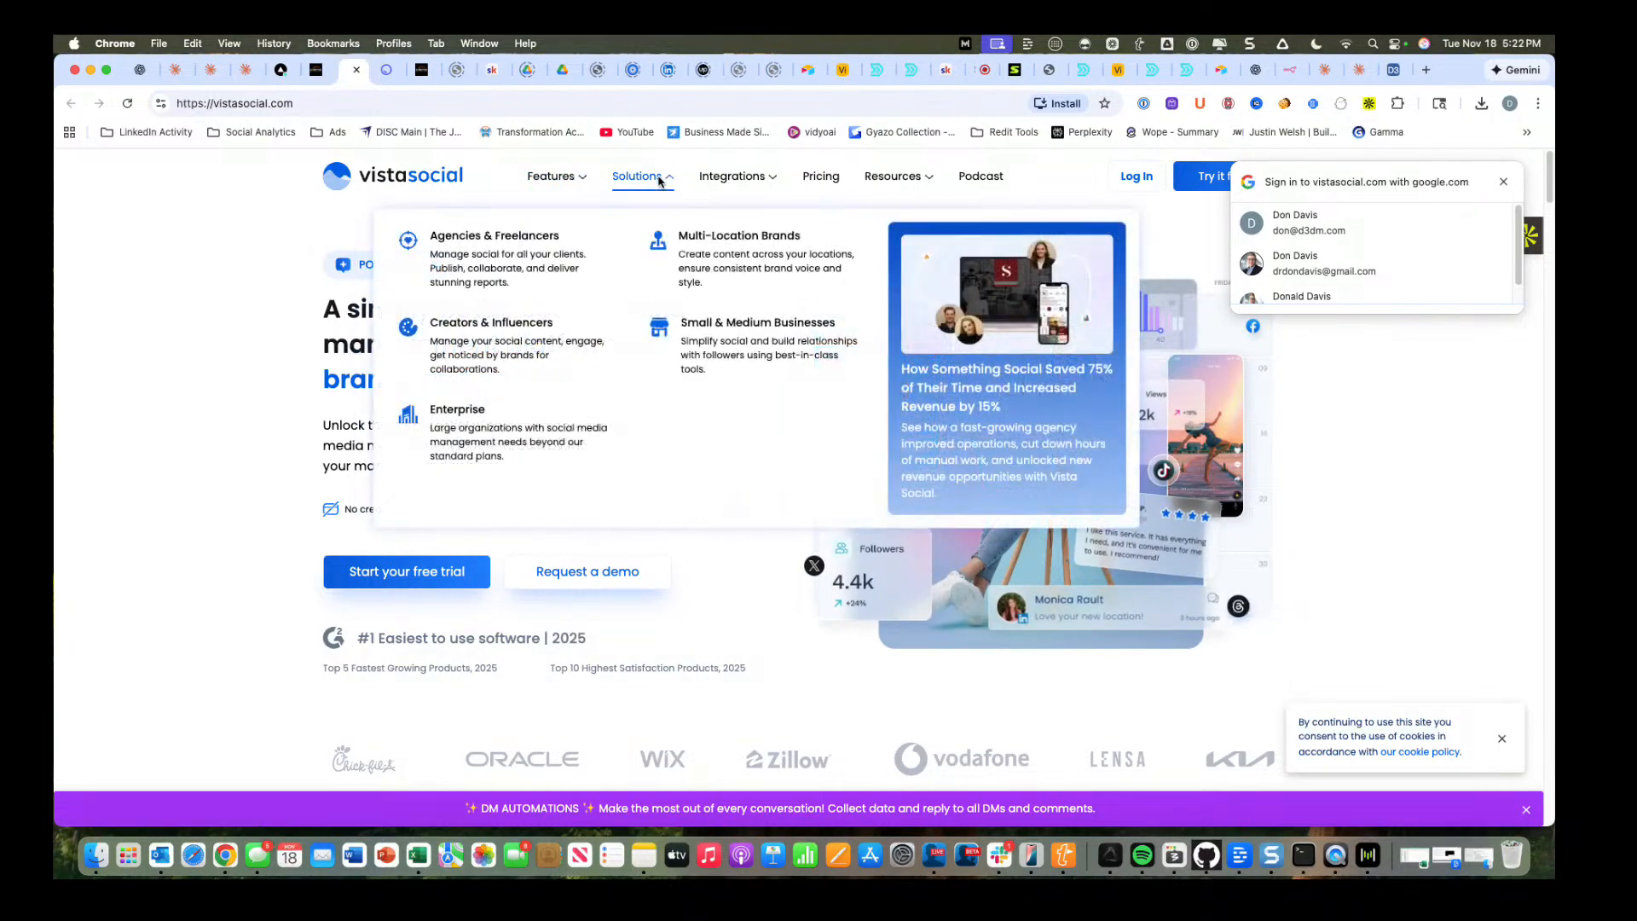
{"action": "mouse_move", "coordinate": [733, 179]}
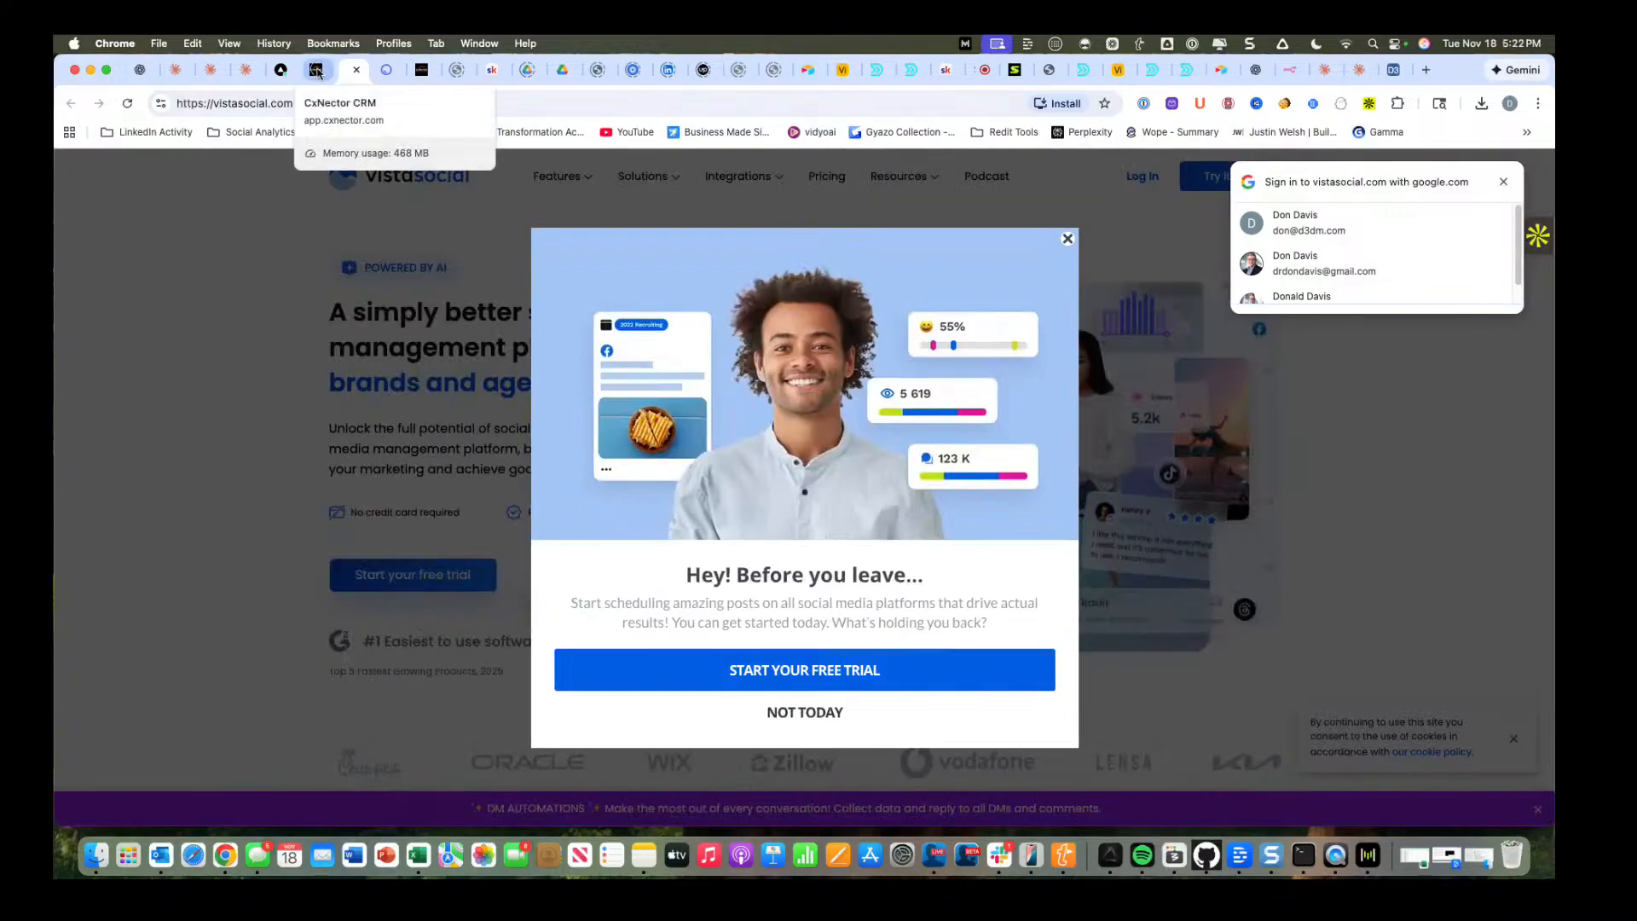
Return to CxNector, leave the blog post editor and go to the Social Planner in Marketing.
{"action": "left_click", "coordinate": [317, 71]}
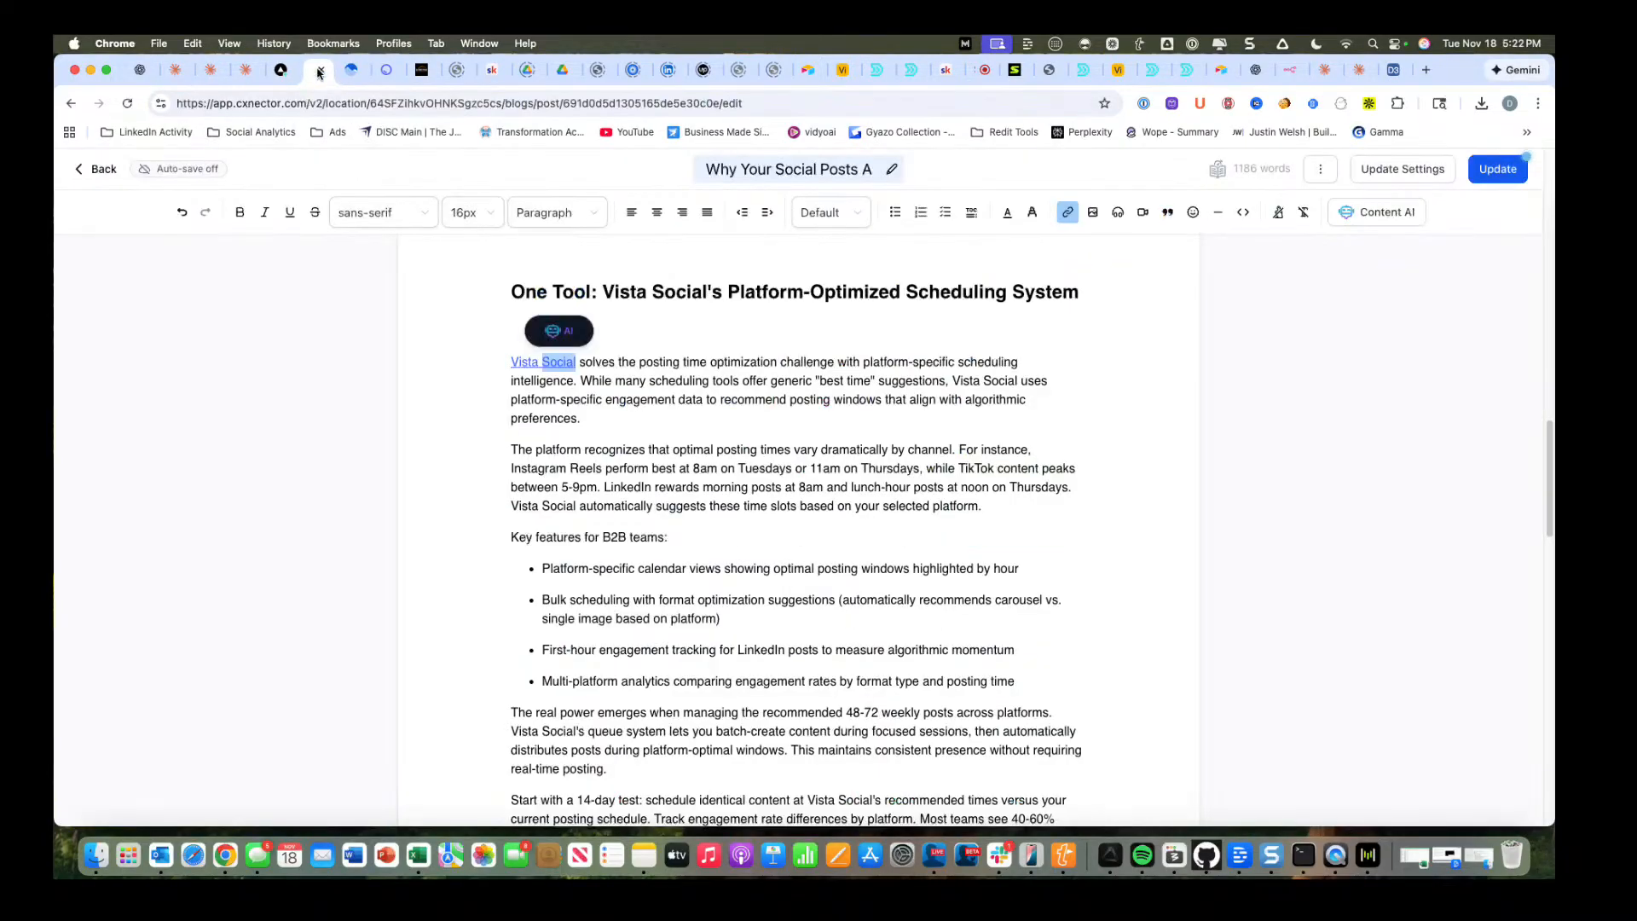
{"action": "left_click", "coordinate": [99, 170]}
{"action": "left_click", "coordinate": [963, 302]}
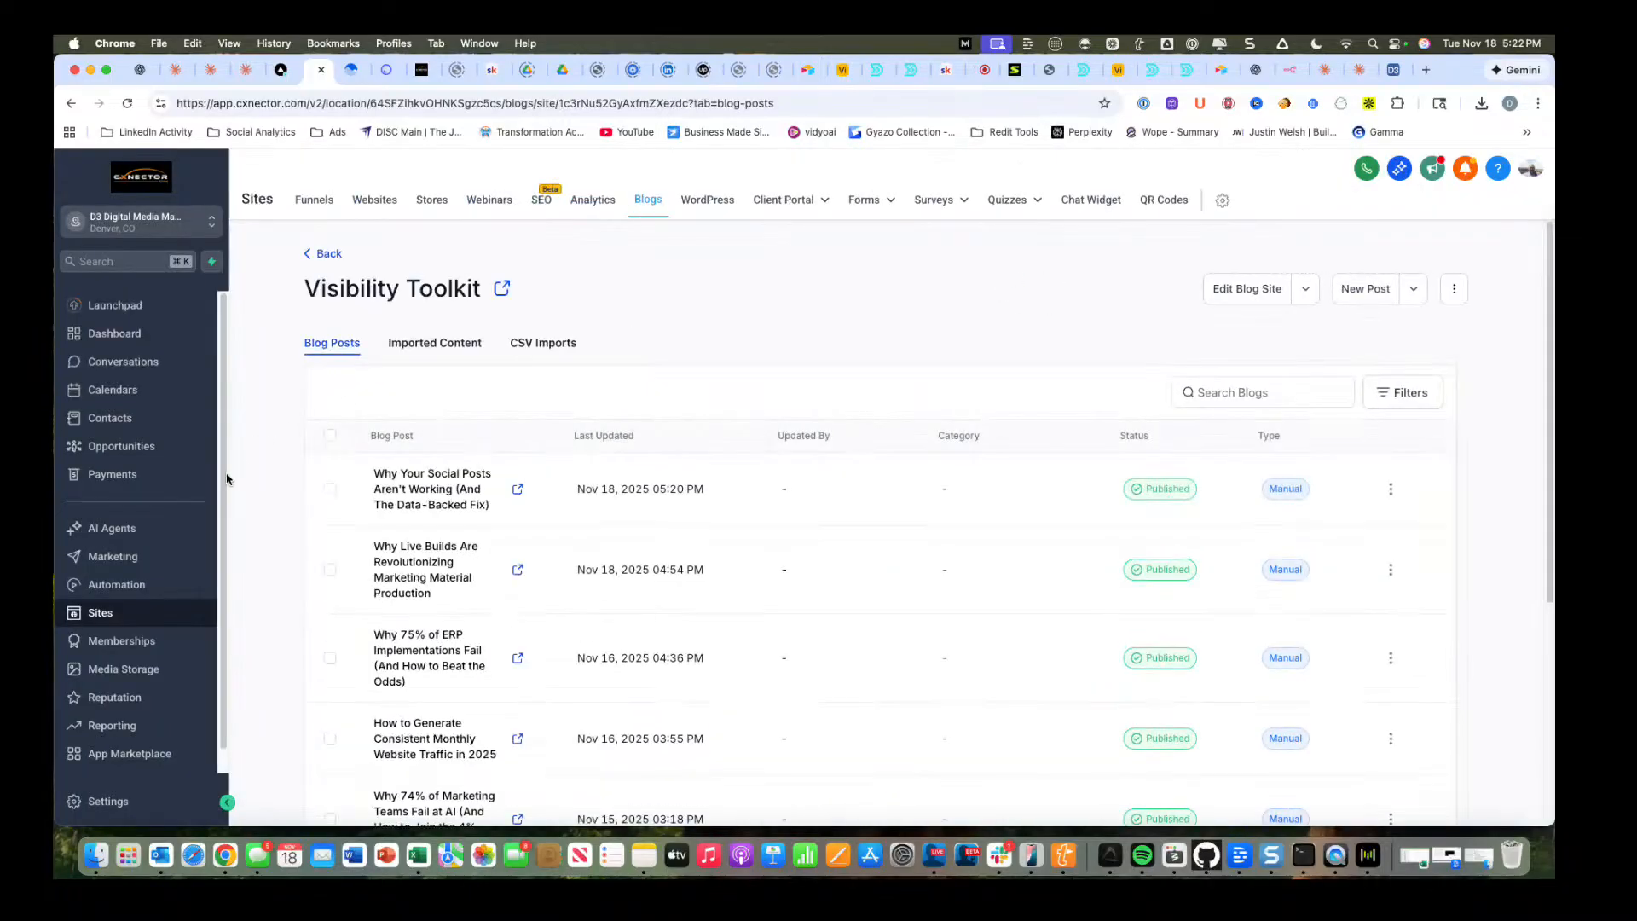
{"action": "left_click", "coordinate": [128, 557]}
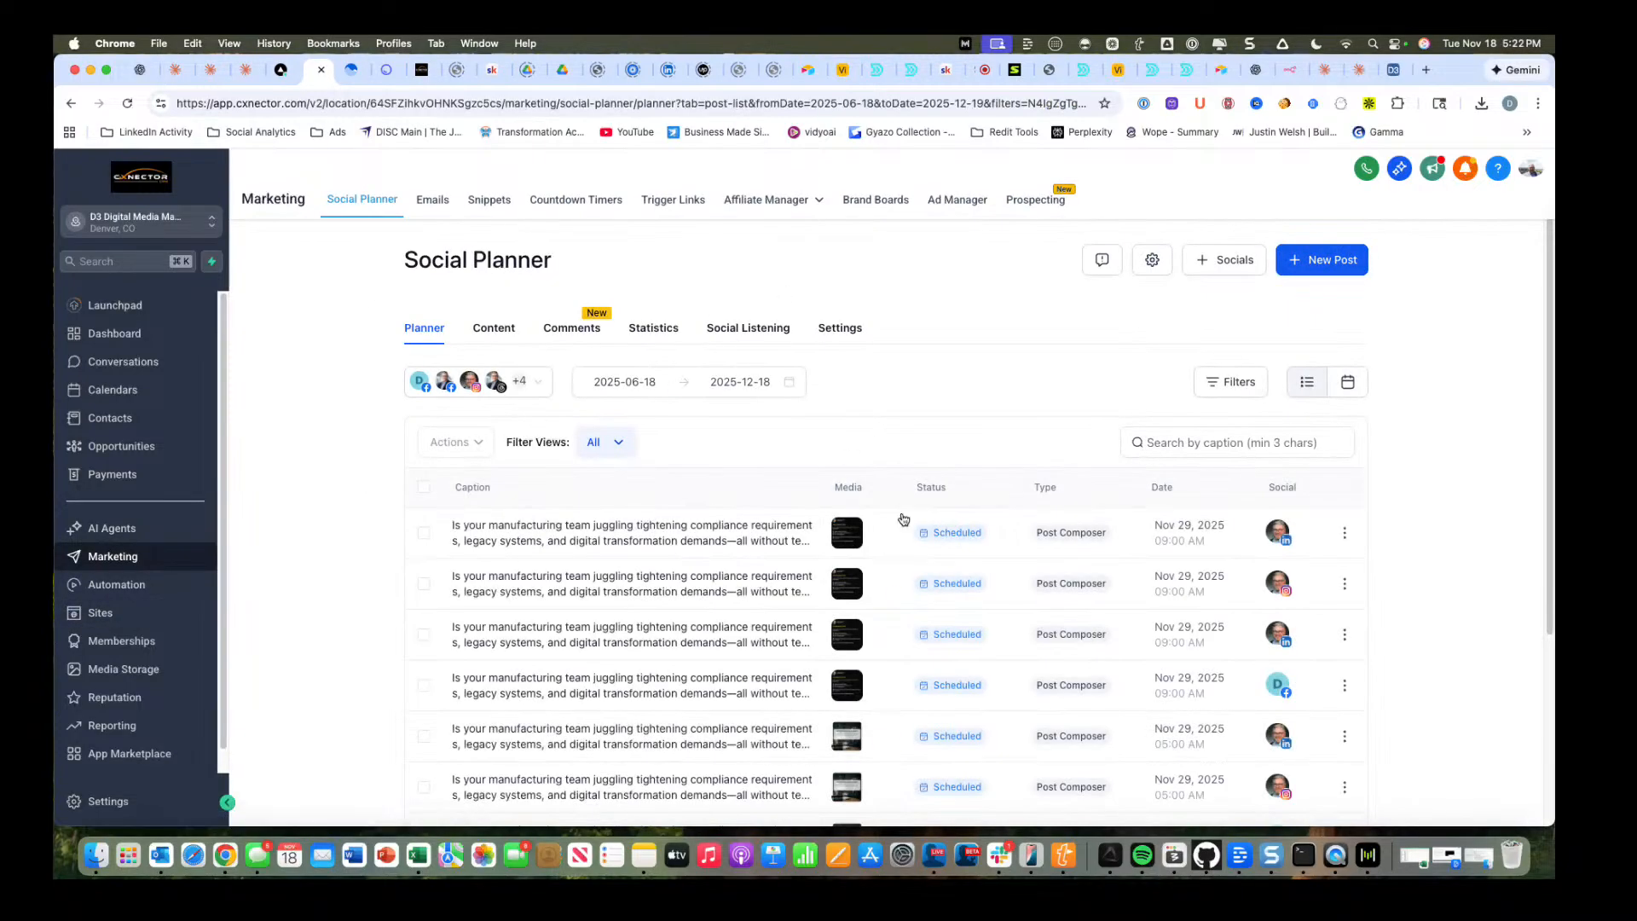
Examine the scheduled posts on the first two pages of the Social Planner list.
{"action": "scroll", "coordinate": [744, 583], "scroll_direction": "down", "scroll_amount": 3}
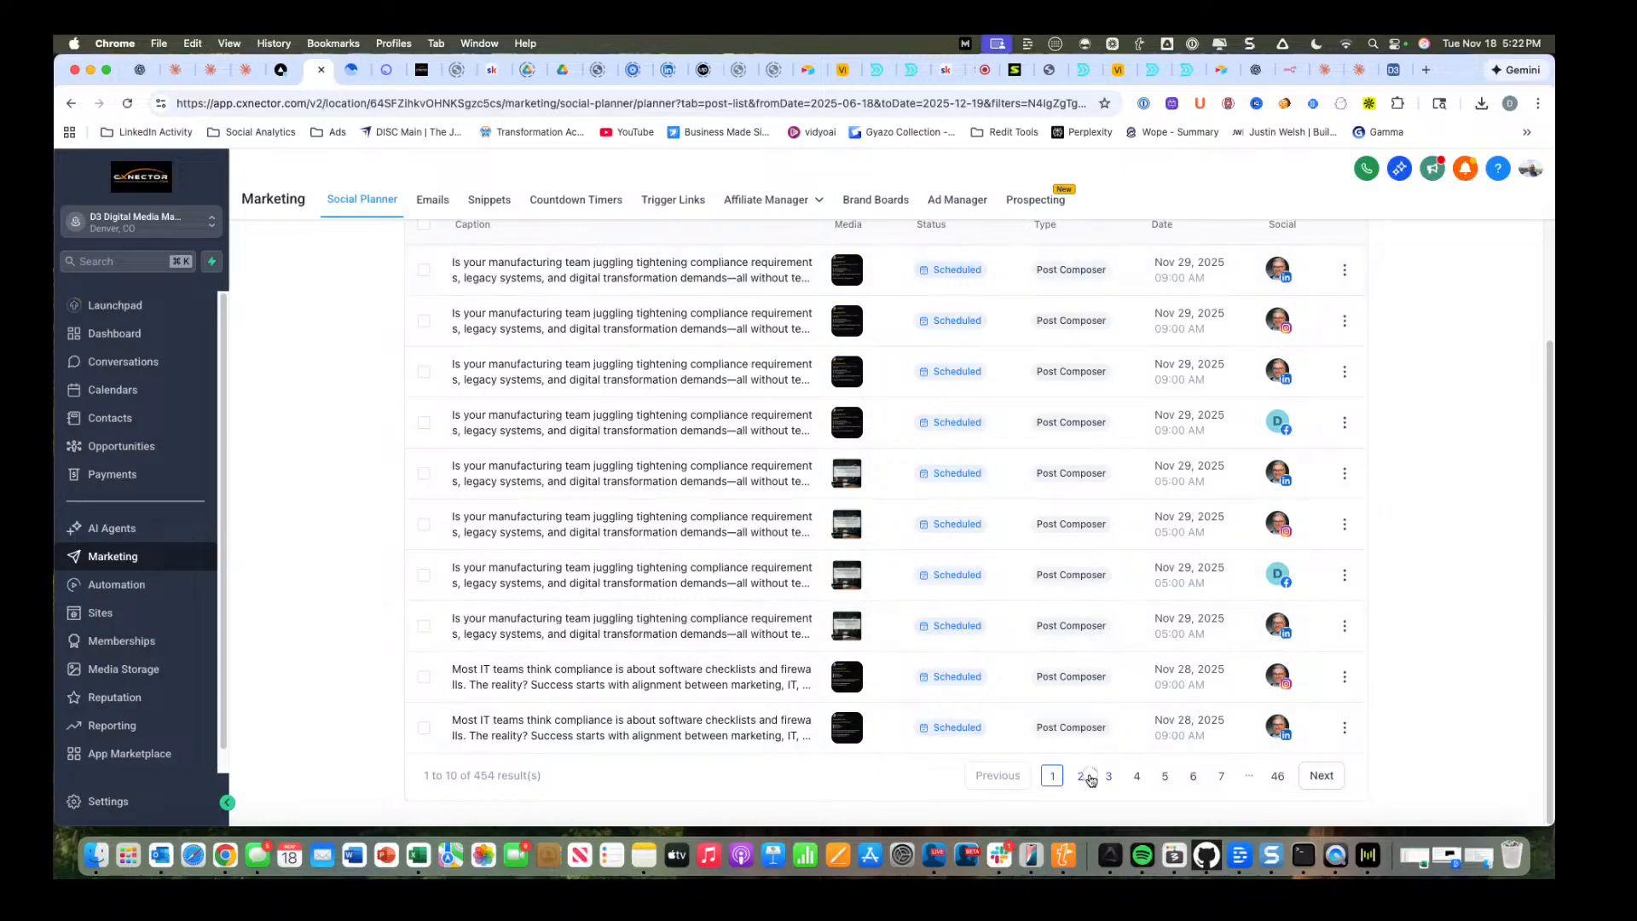
{"action": "left_click", "coordinate": [1080, 775]}
{"action": "scroll", "coordinate": [970, 659], "scroll_direction": "up", "scroll_amount": 3}
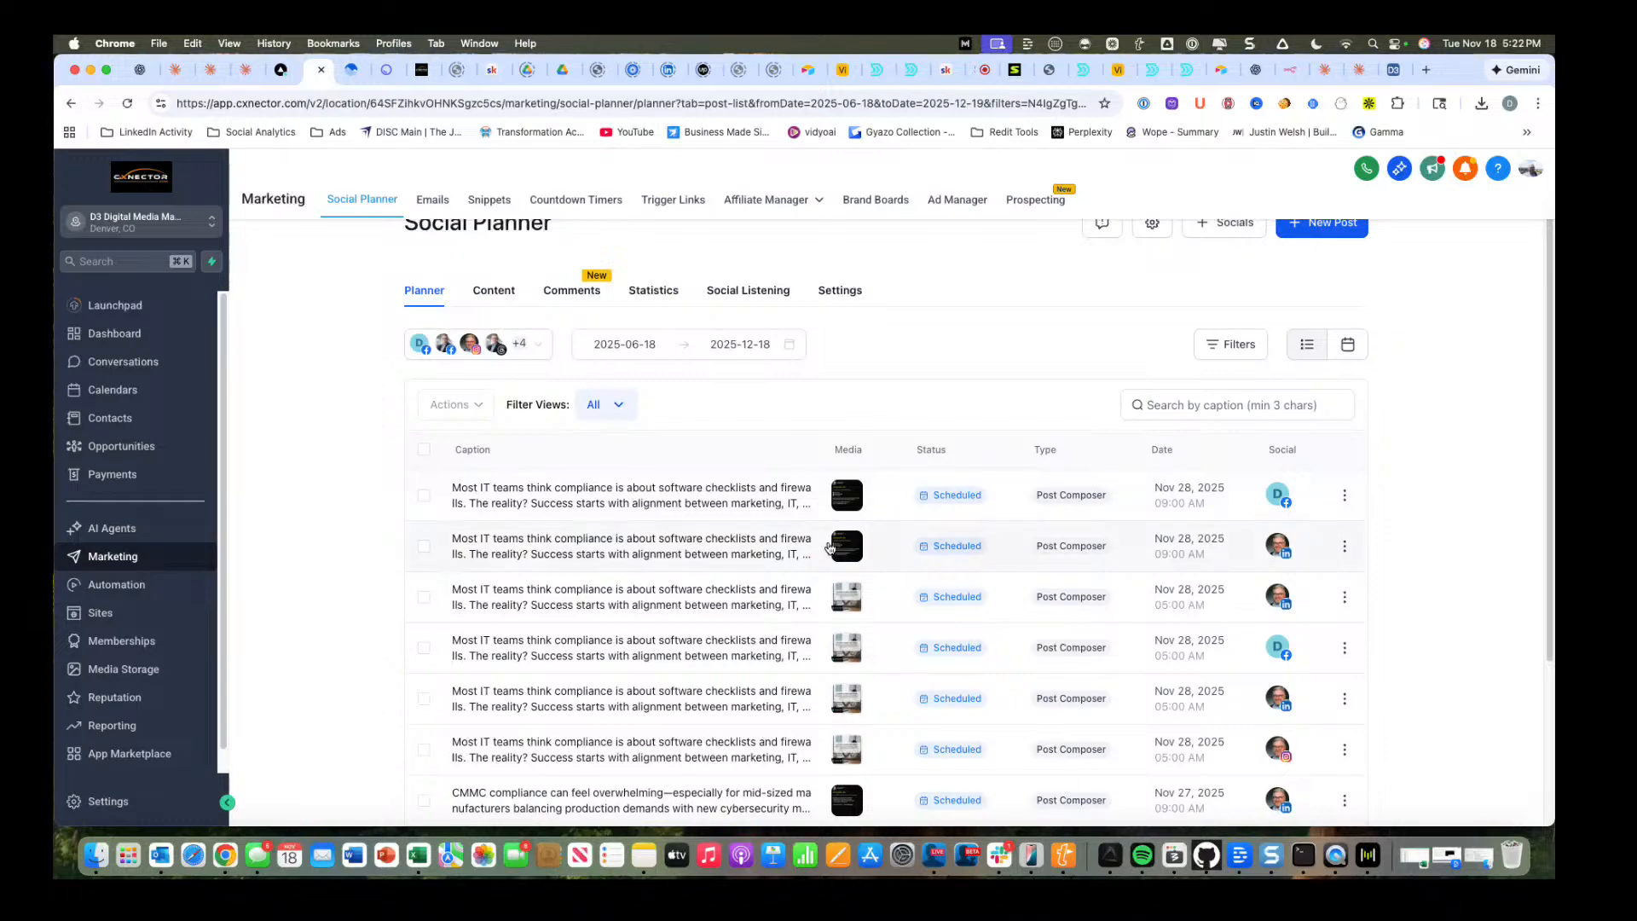
{"action": "scroll", "coordinate": [749, 564], "scroll_direction": "down", "scroll_amount": 2}
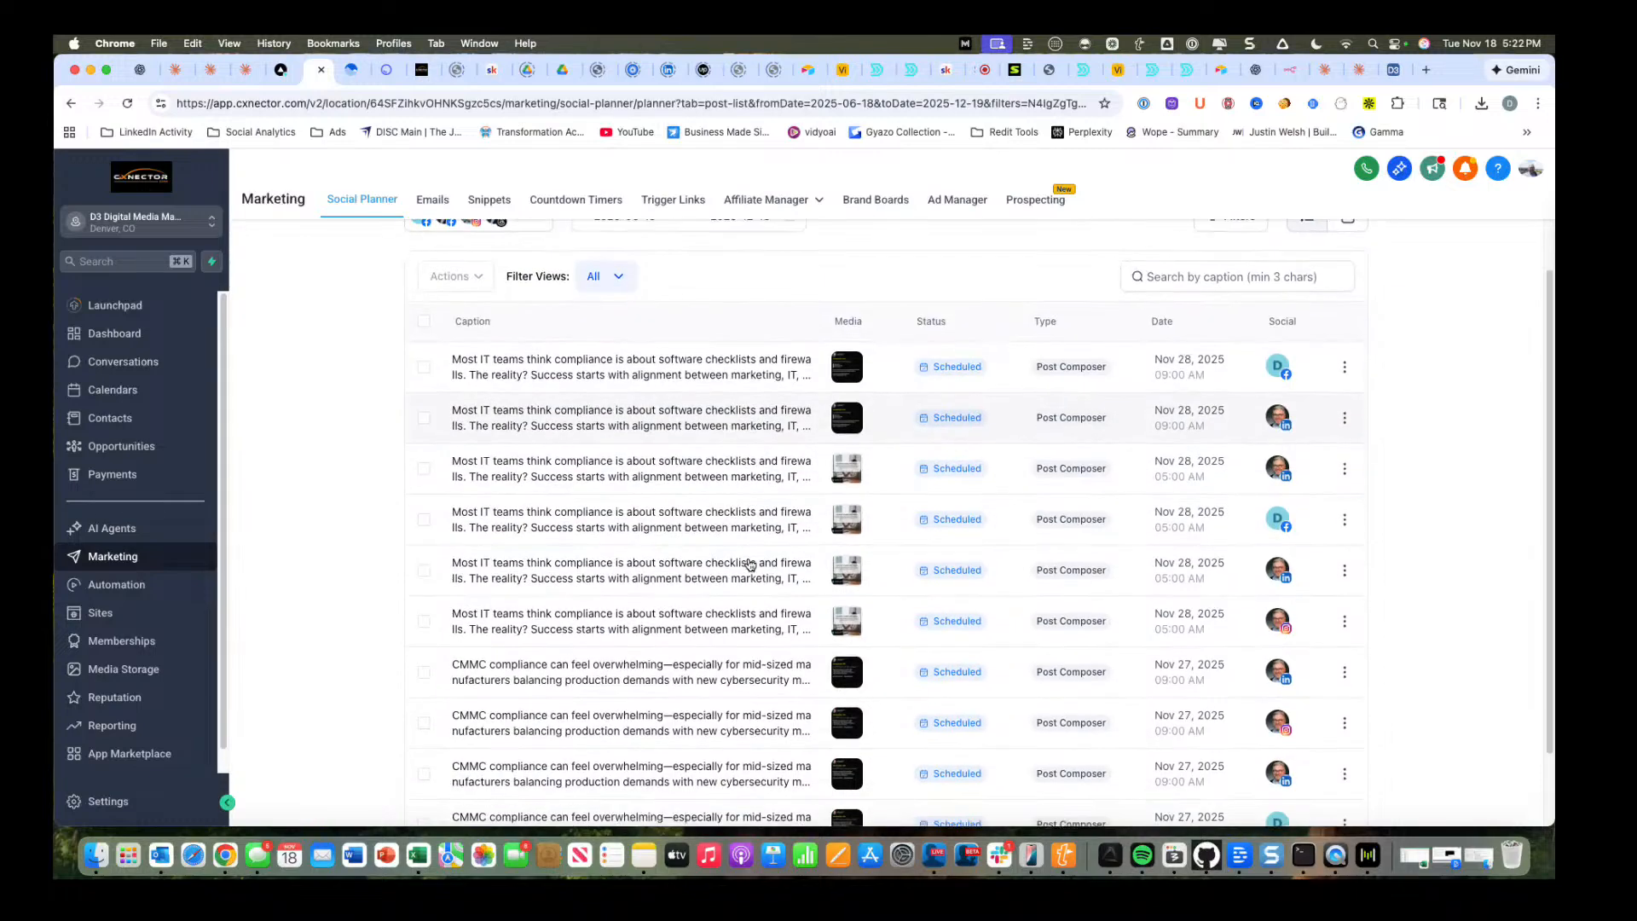
{"action": "scroll", "coordinate": [749, 564], "scroll_direction": "down", "scroll_amount": 2}
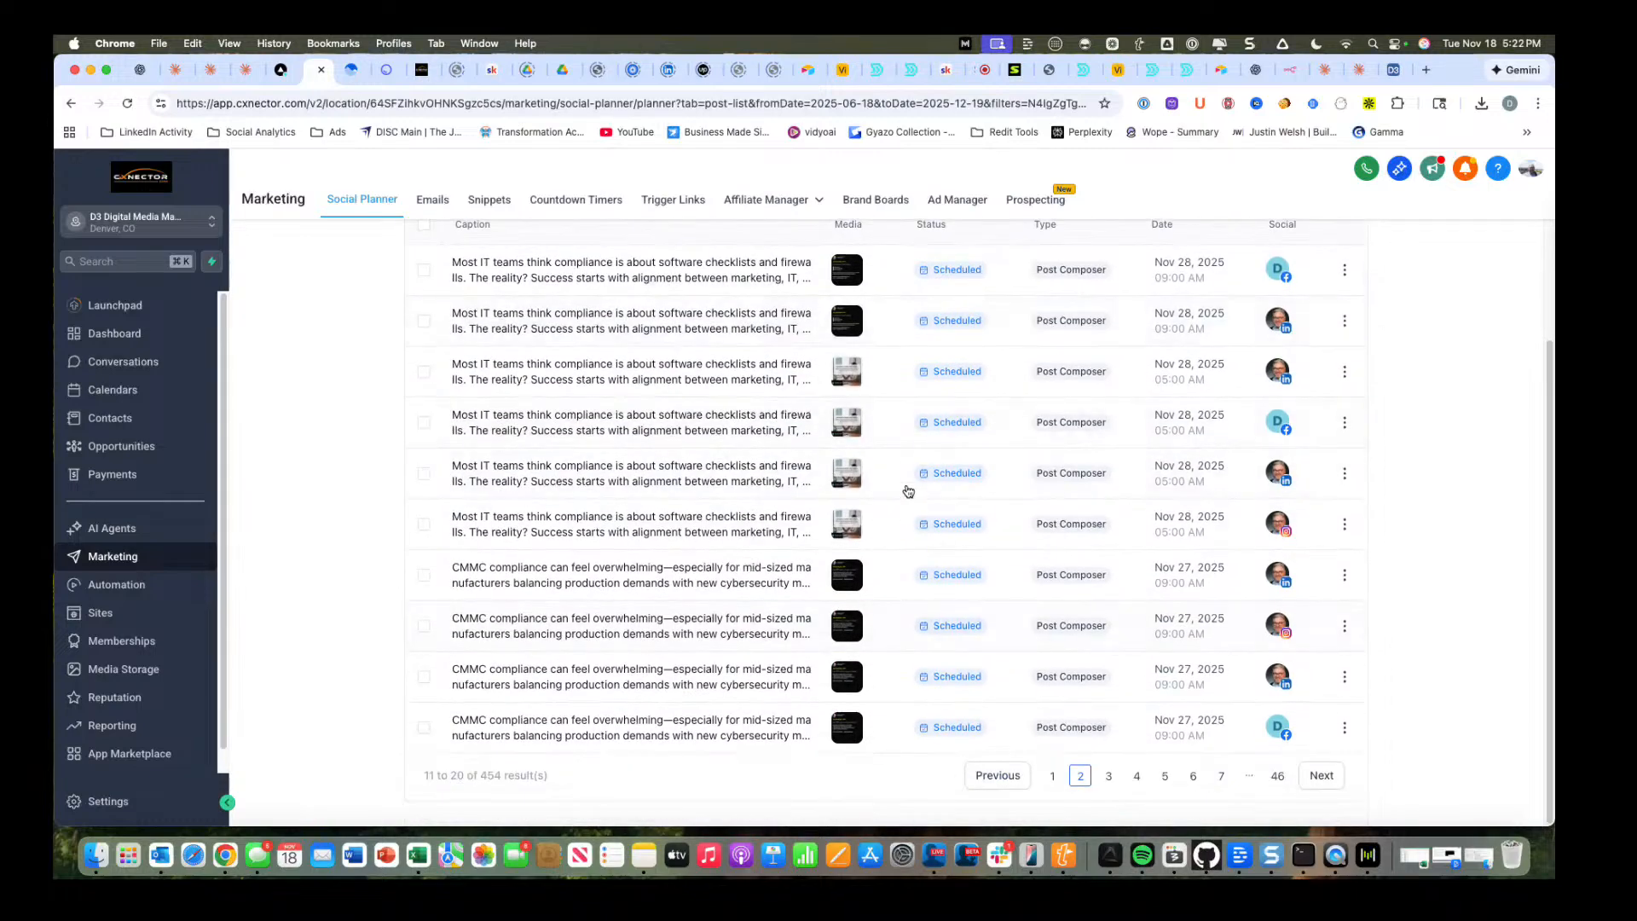
{"action": "scroll", "coordinate": [852, 512], "scroll_direction": "up", "scroll_amount": 3}
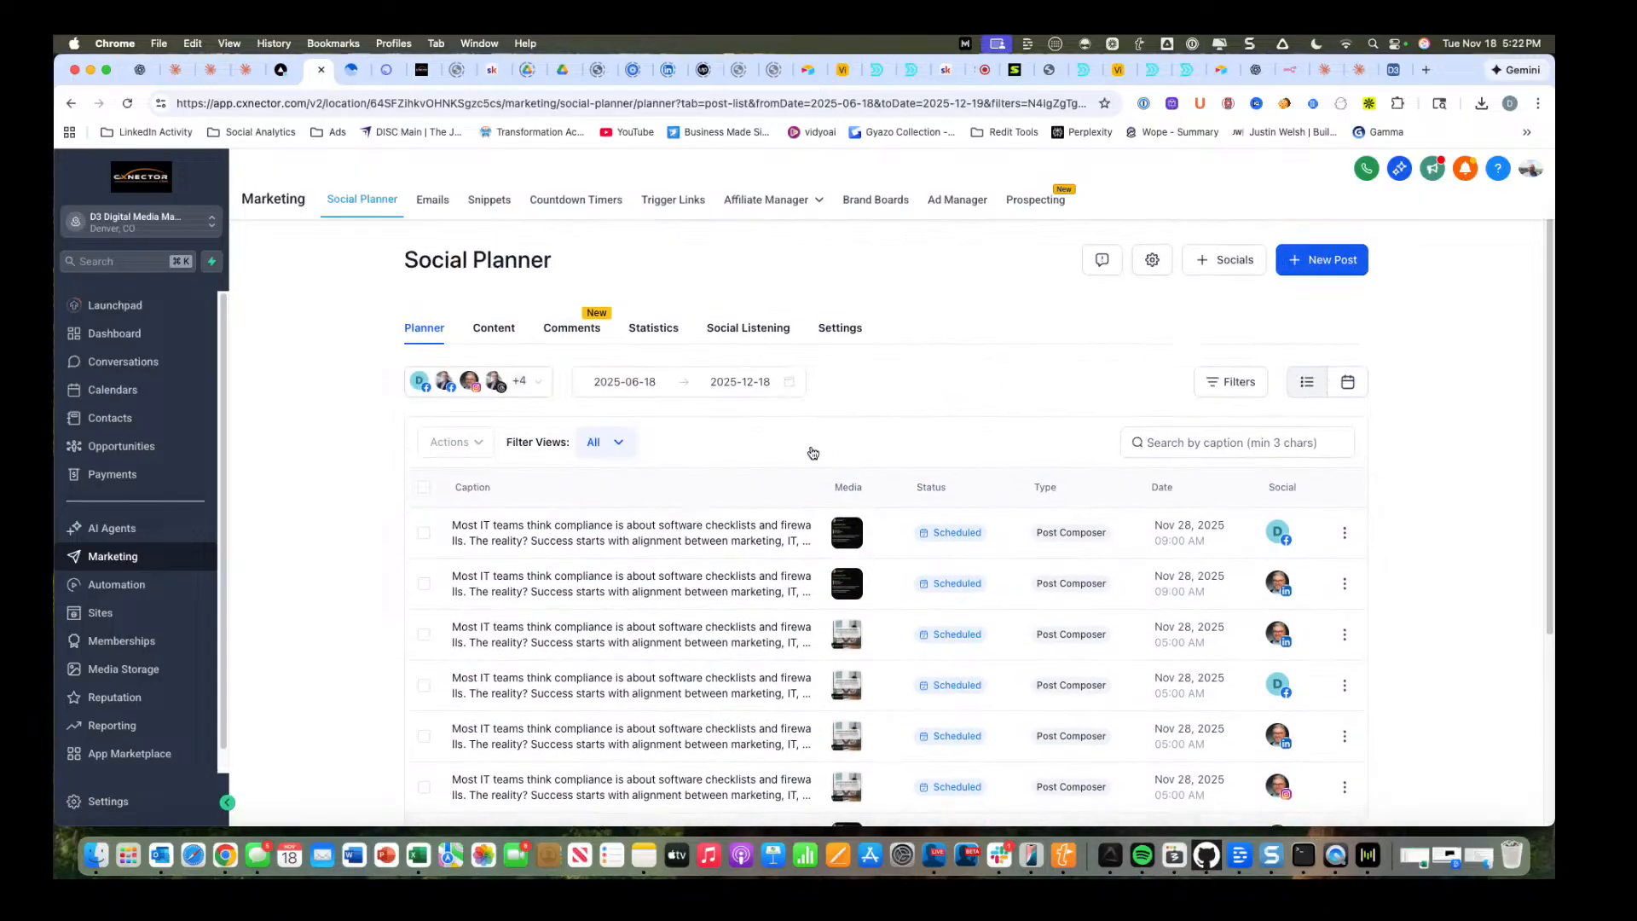
{"action": "scroll", "coordinate": [1087, 636], "scroll_direction": "down", "scroll_amount": 3}
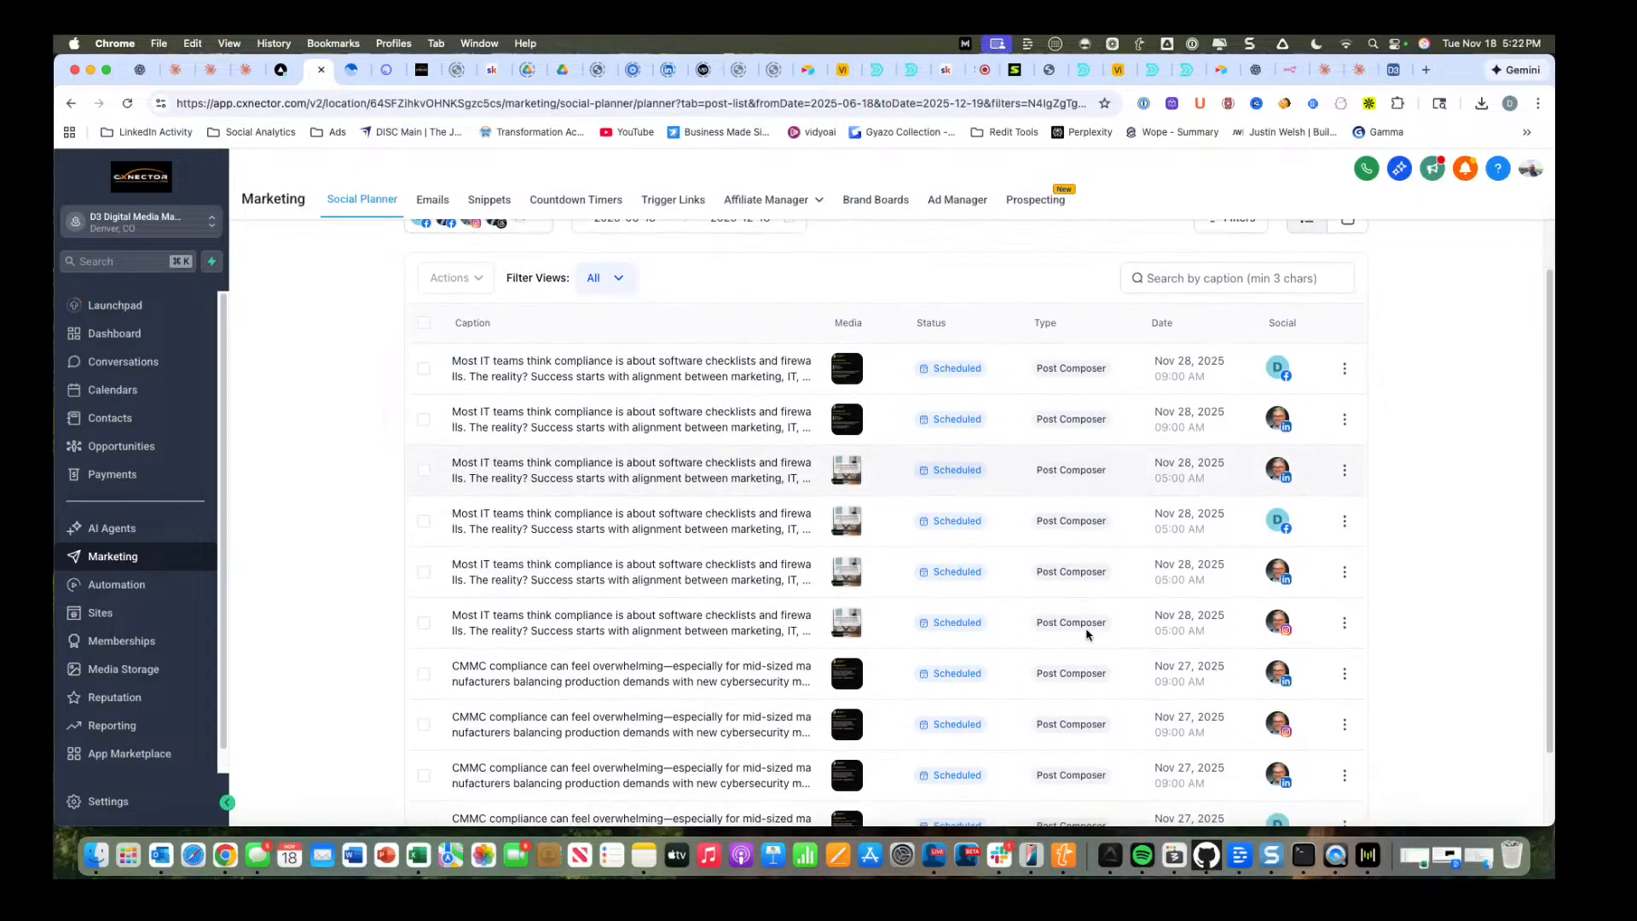
{"action": "scroll", "coordinate": [1090, 520], "scroll_direction": "down", "scroll_amount": 2}
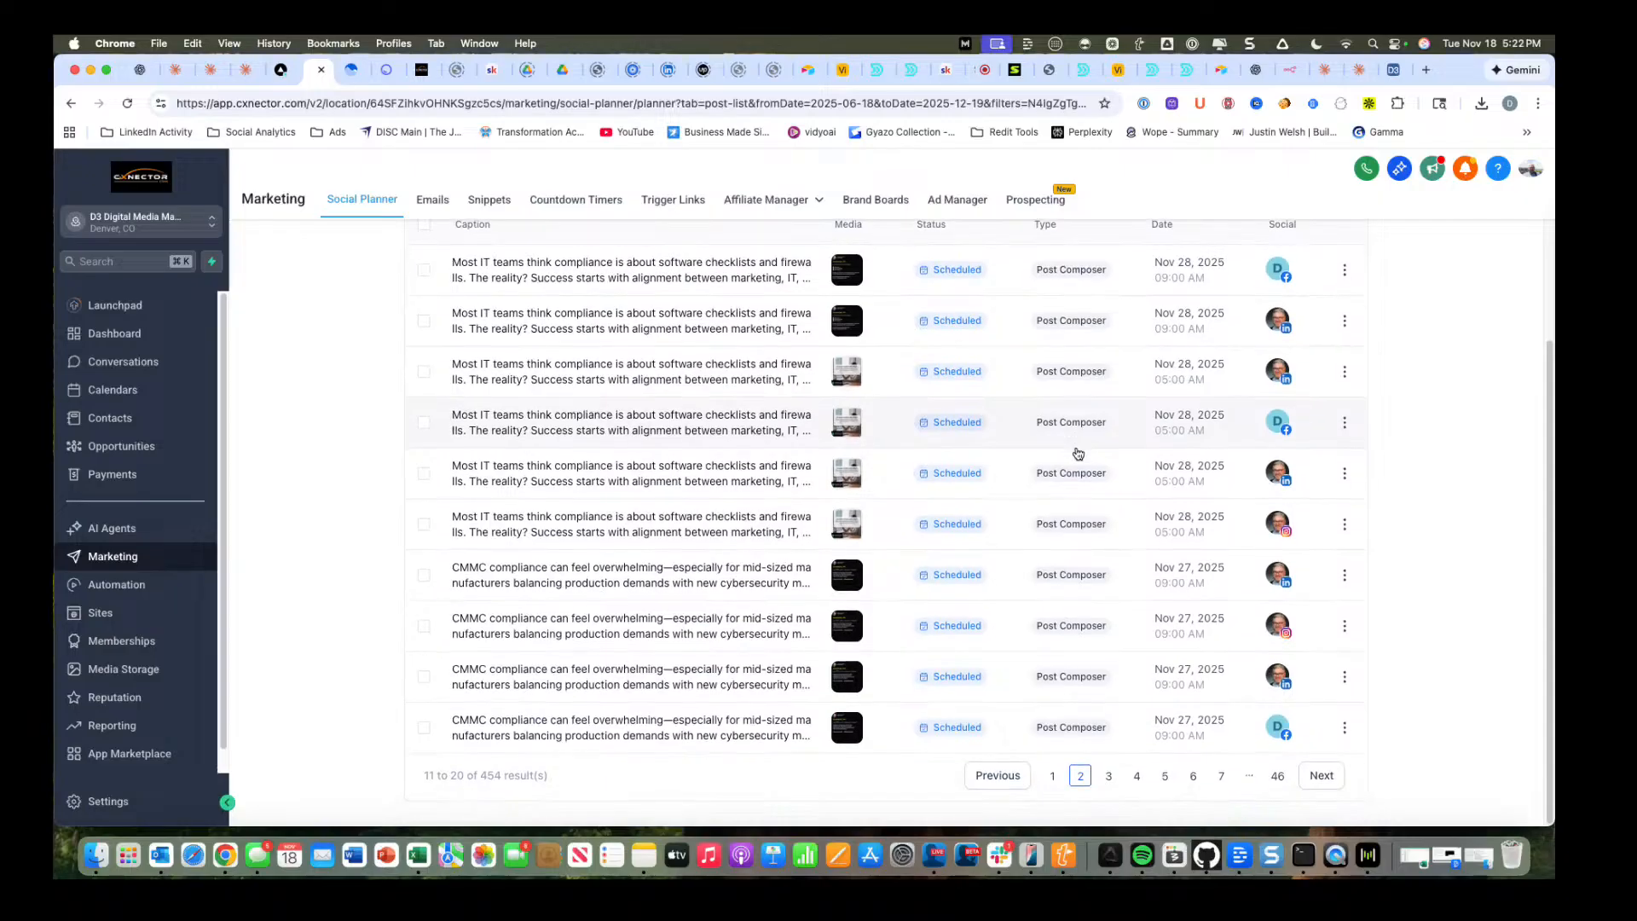
{"action": "scroll", "coordinate": [622, 418], "scroll_direction": "up", "scroll_amount": 5}
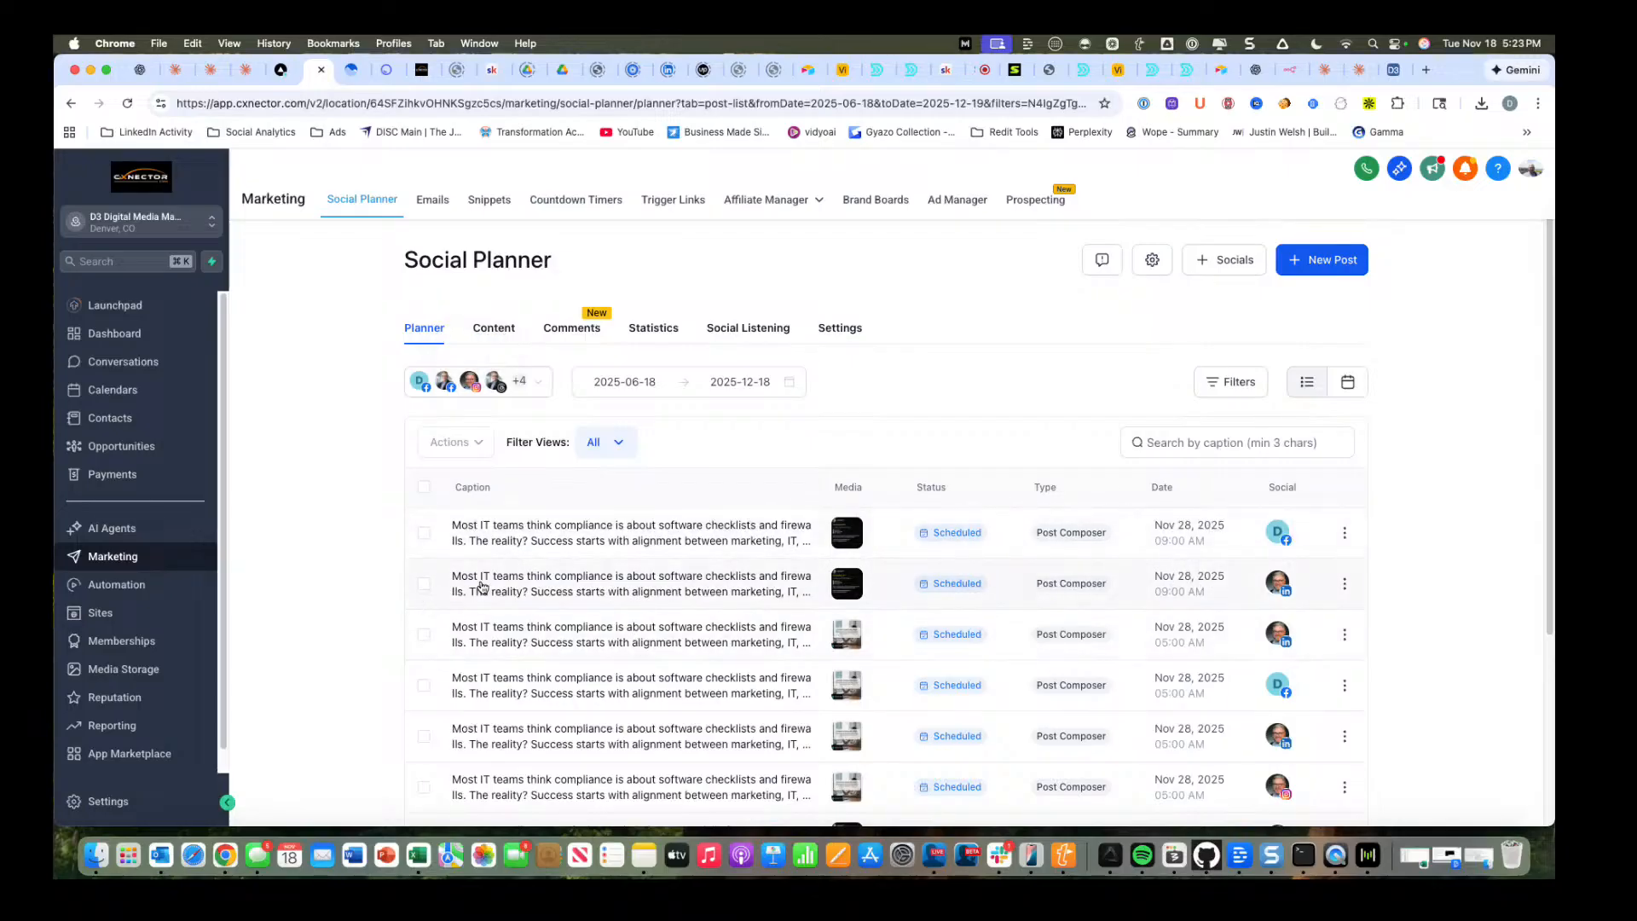
Start a new social post and choose the D3 Digital Media Marketing LinkedIn account as its destination.
{"action": "left_click", "coordinate": [1327, 269]}
{"action": "left_click", "coordinate": [1316, 300]}
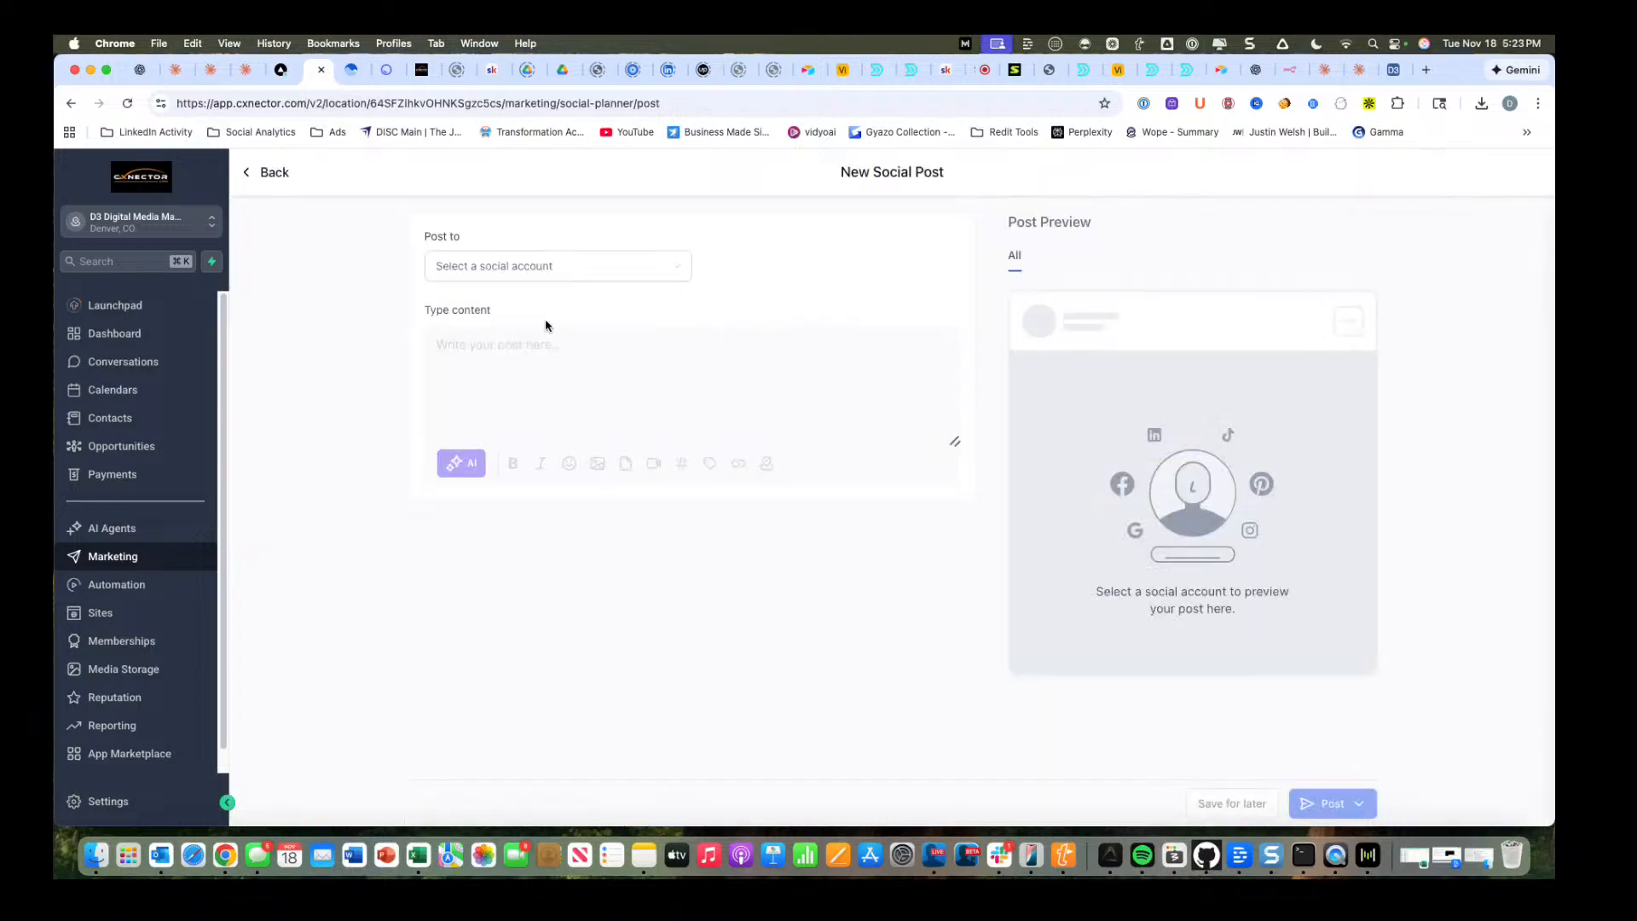
{"action": "left_click", "coordinate": [471, 272]}
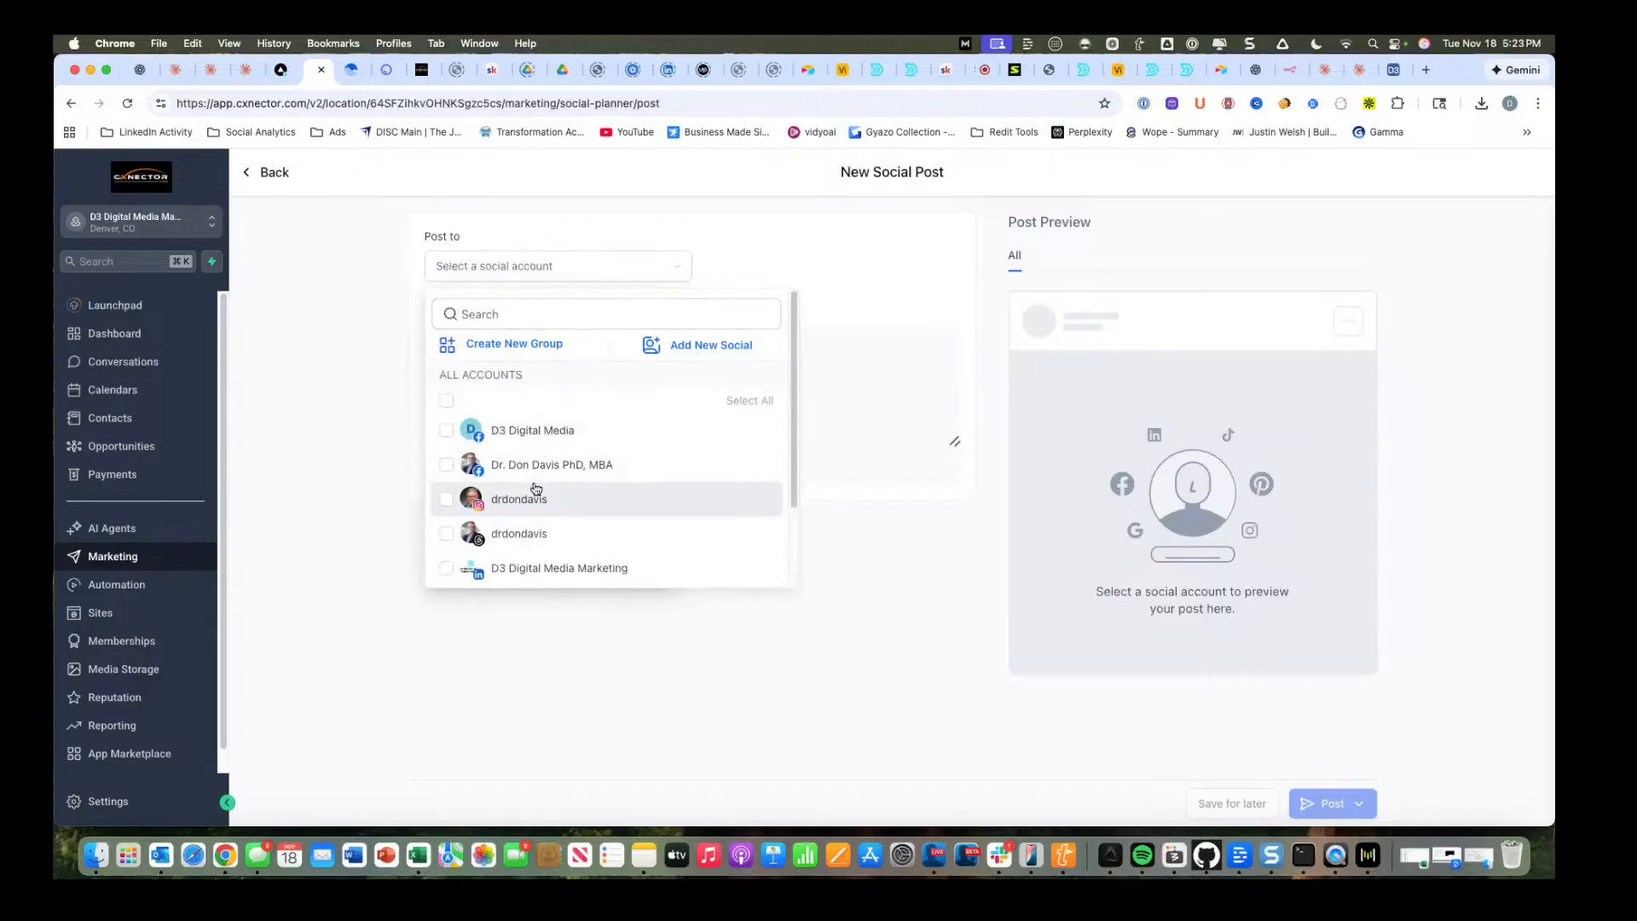
{"action": "left_click", "coordinate": [538, 572]}
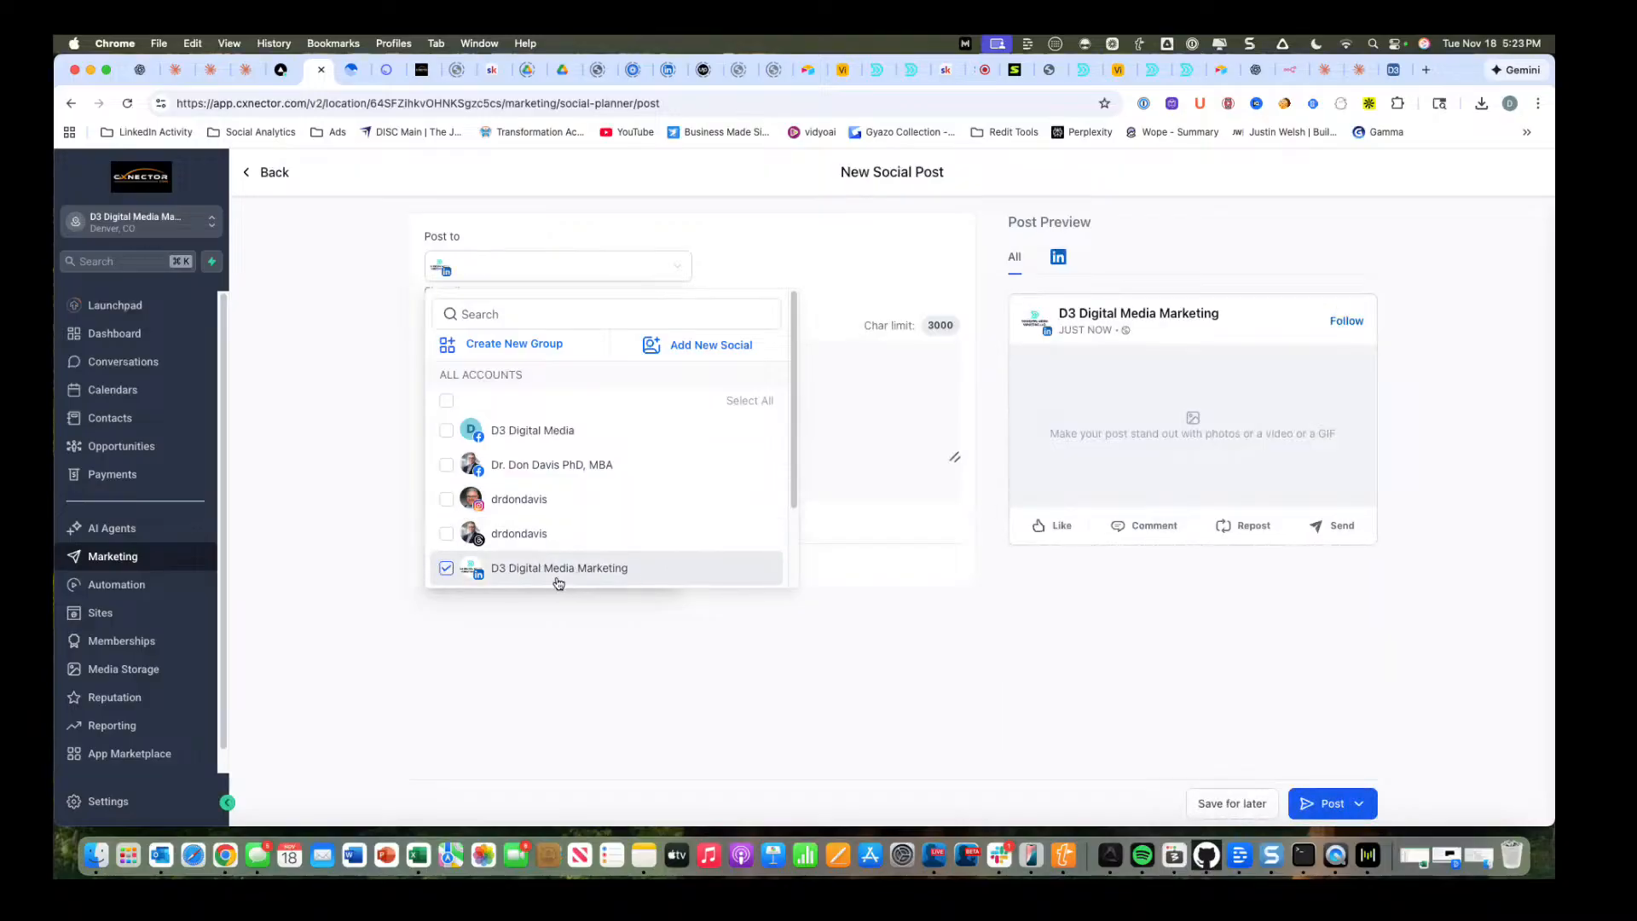
{"action": "left_click", "coordinate": [829, 387]}
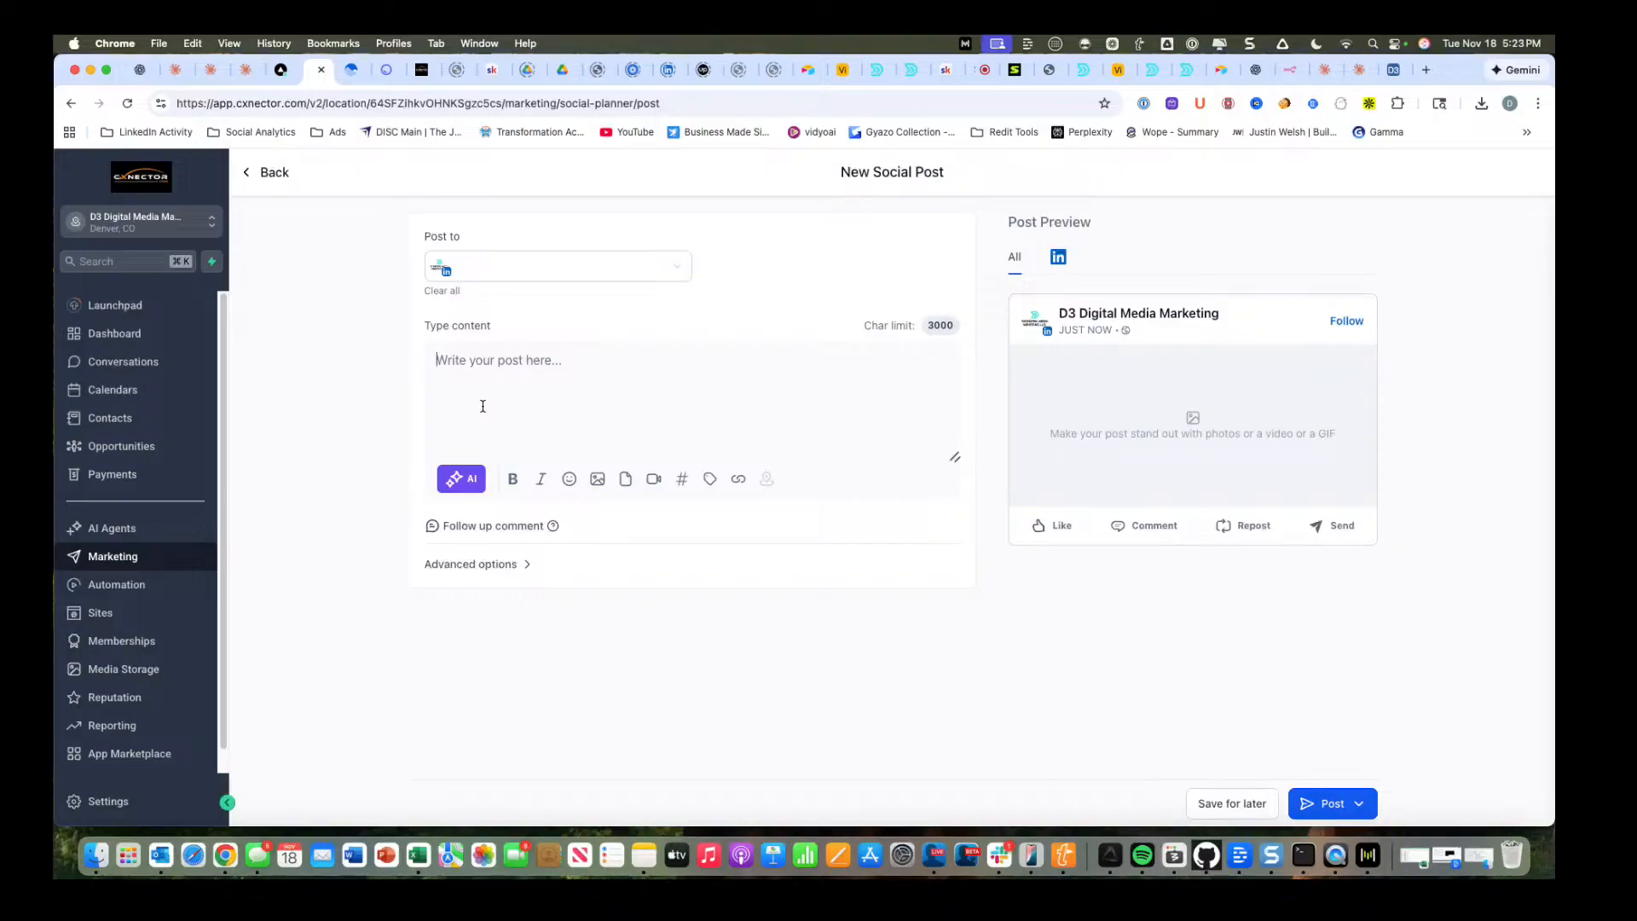
Start AI content generation for the post and set its primary focus to "How to write and schedule social posts for greater impact".
{"action": "left_click", "coordinate": [453, 479]}
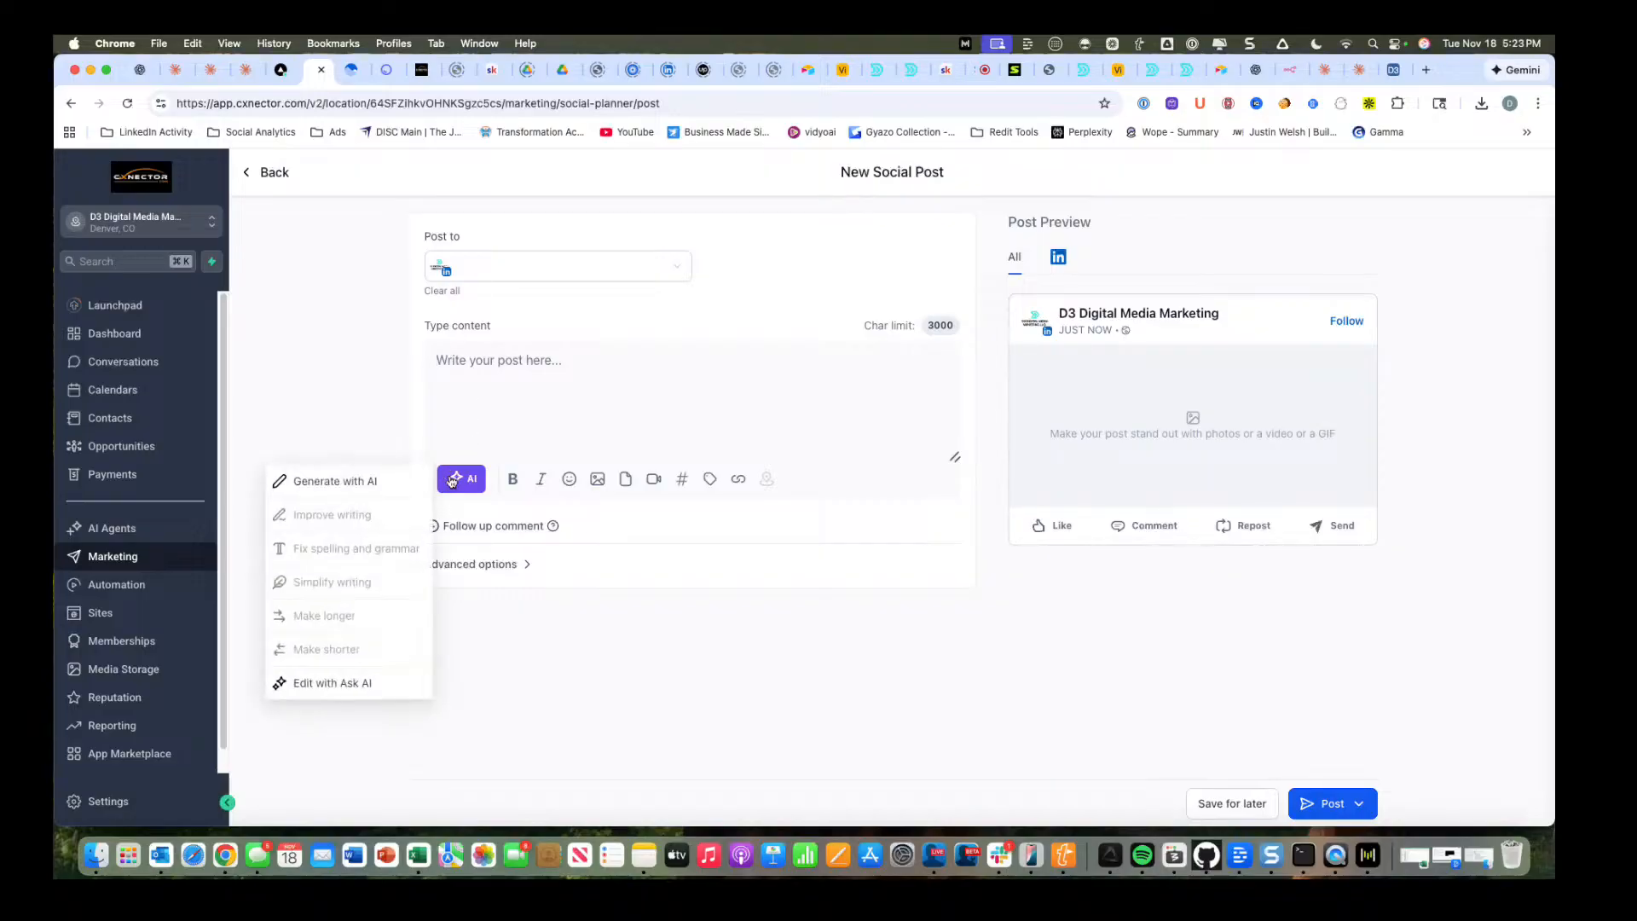
{"action": "left_click", "coordinate": [361, 482]}
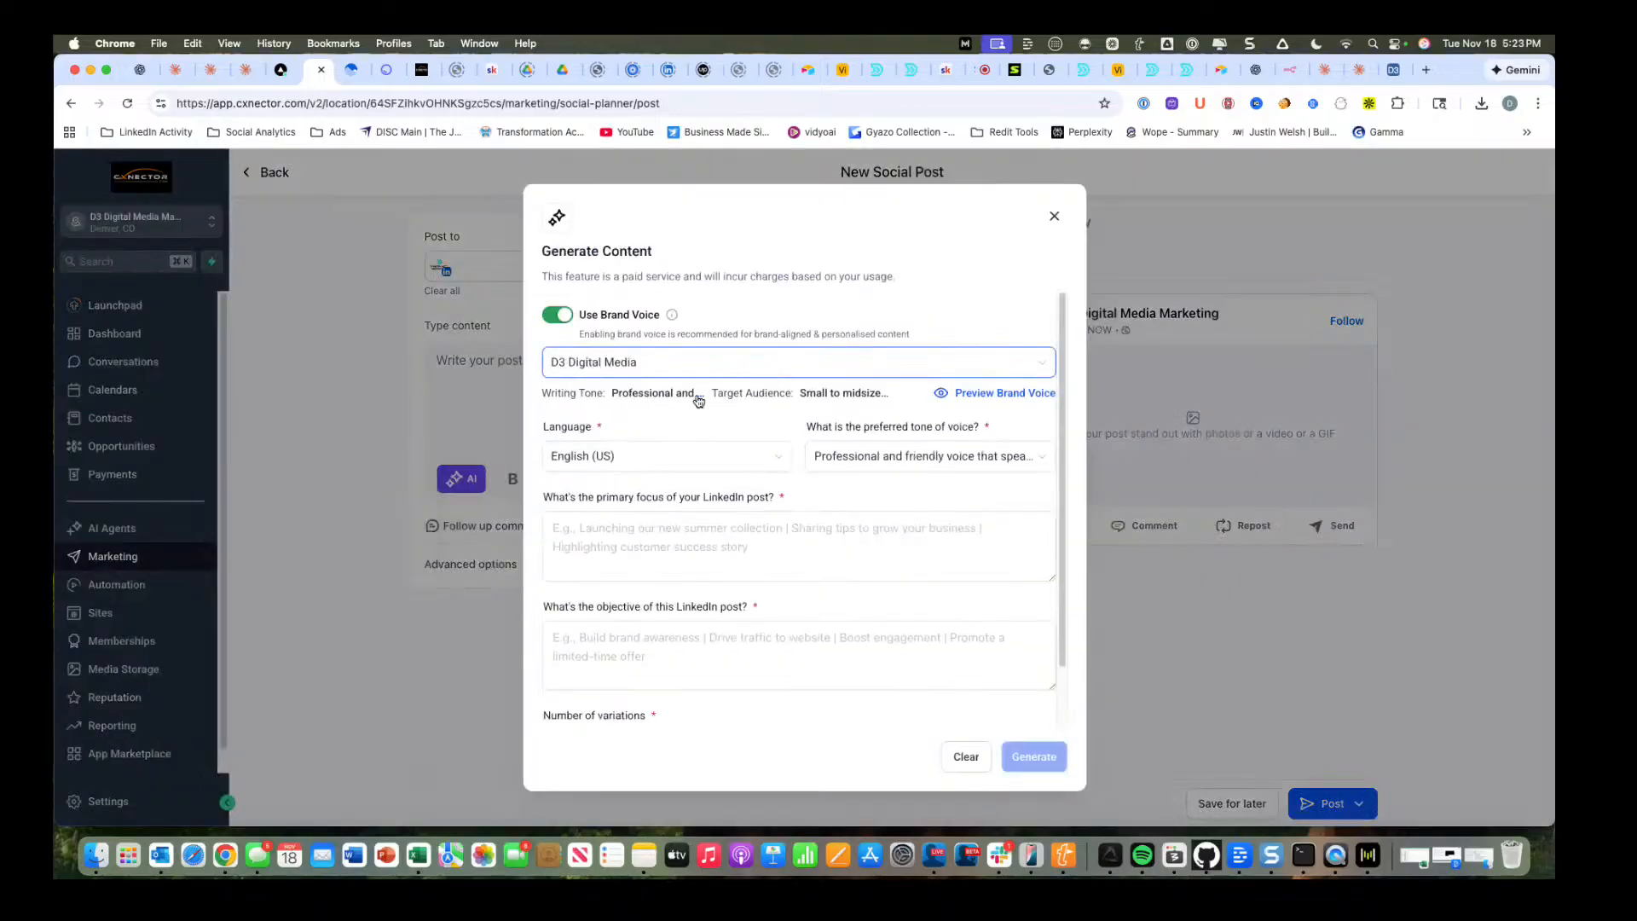
{"action": "left_click", "coordinate": [761, 540]}
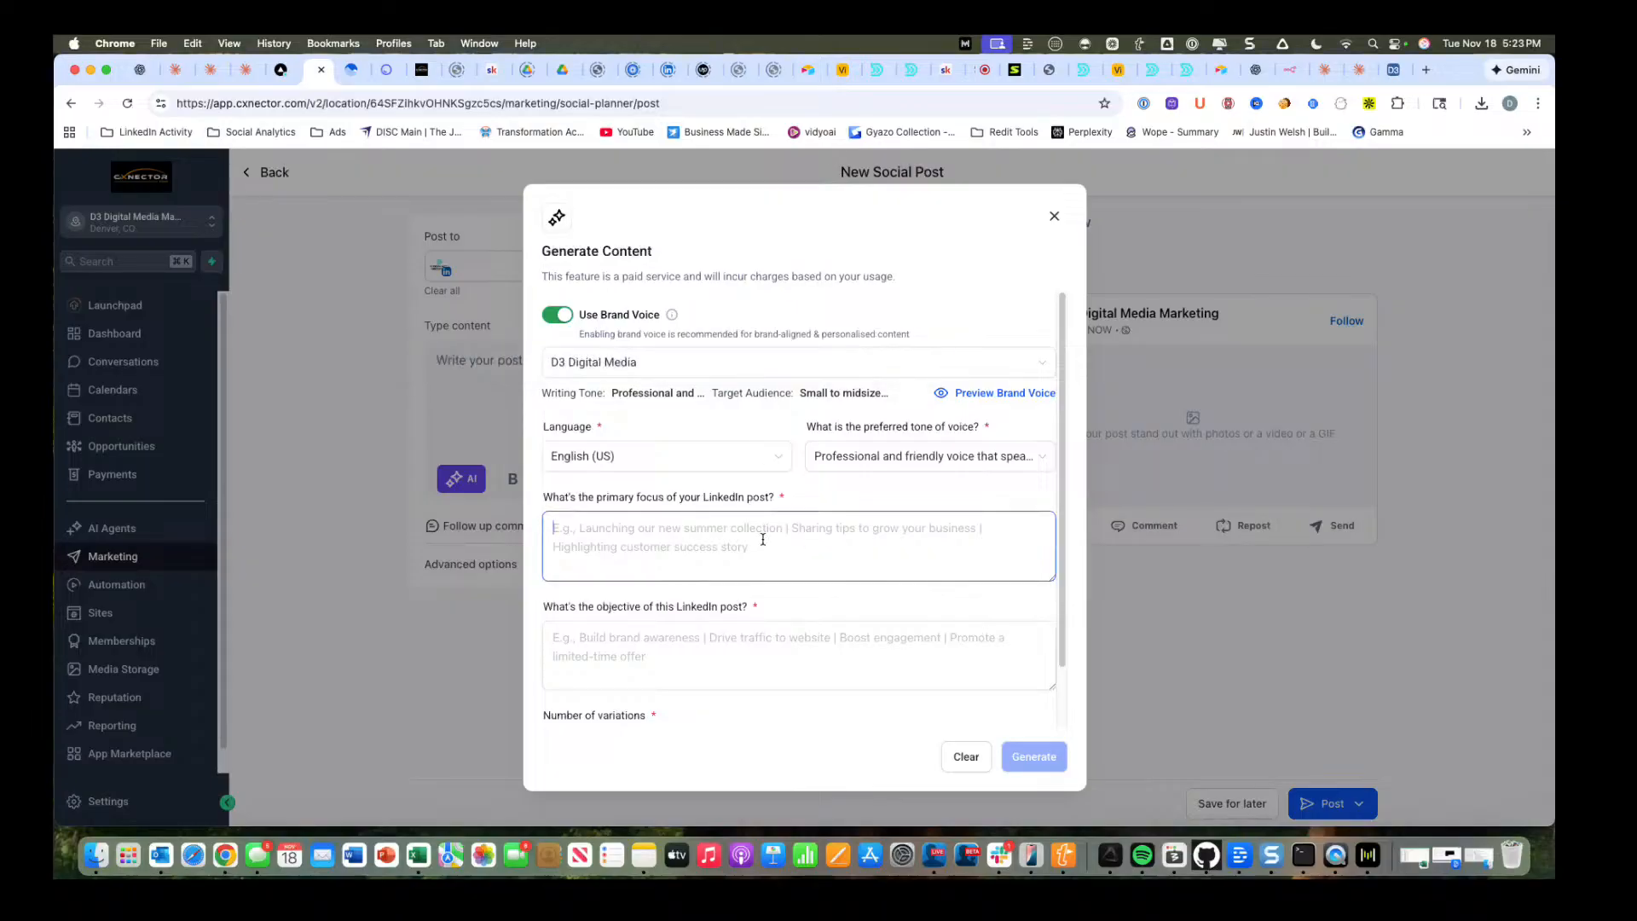
{"action": "type", "text": "How to w"}
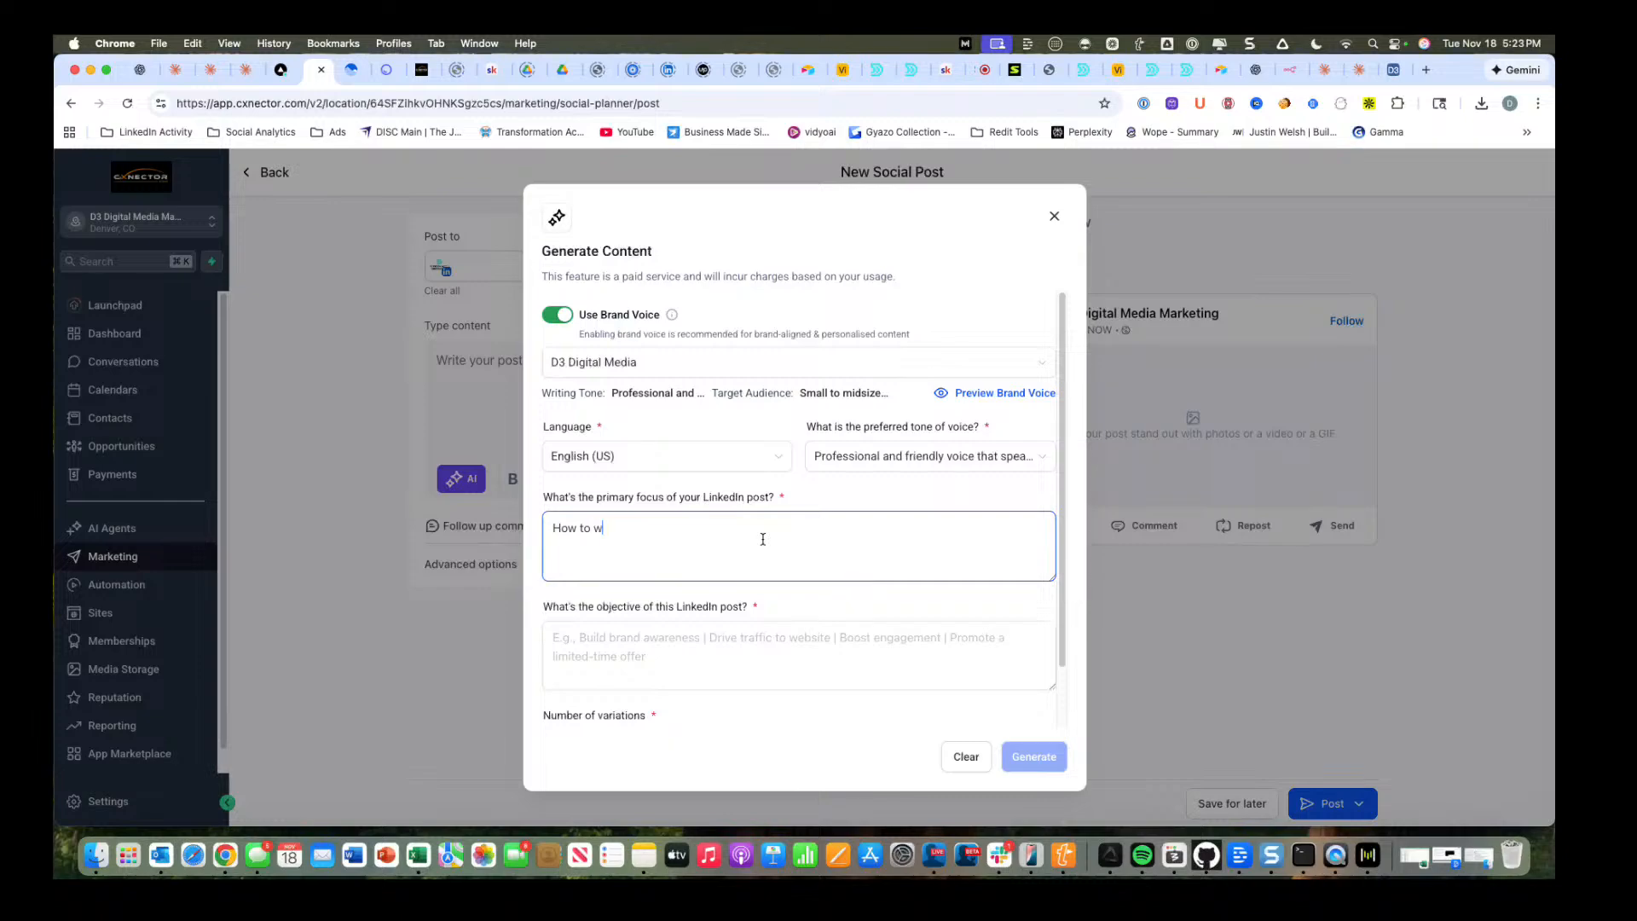
{"action": "type", "text": "rite and schedule social posts for greater impact"}
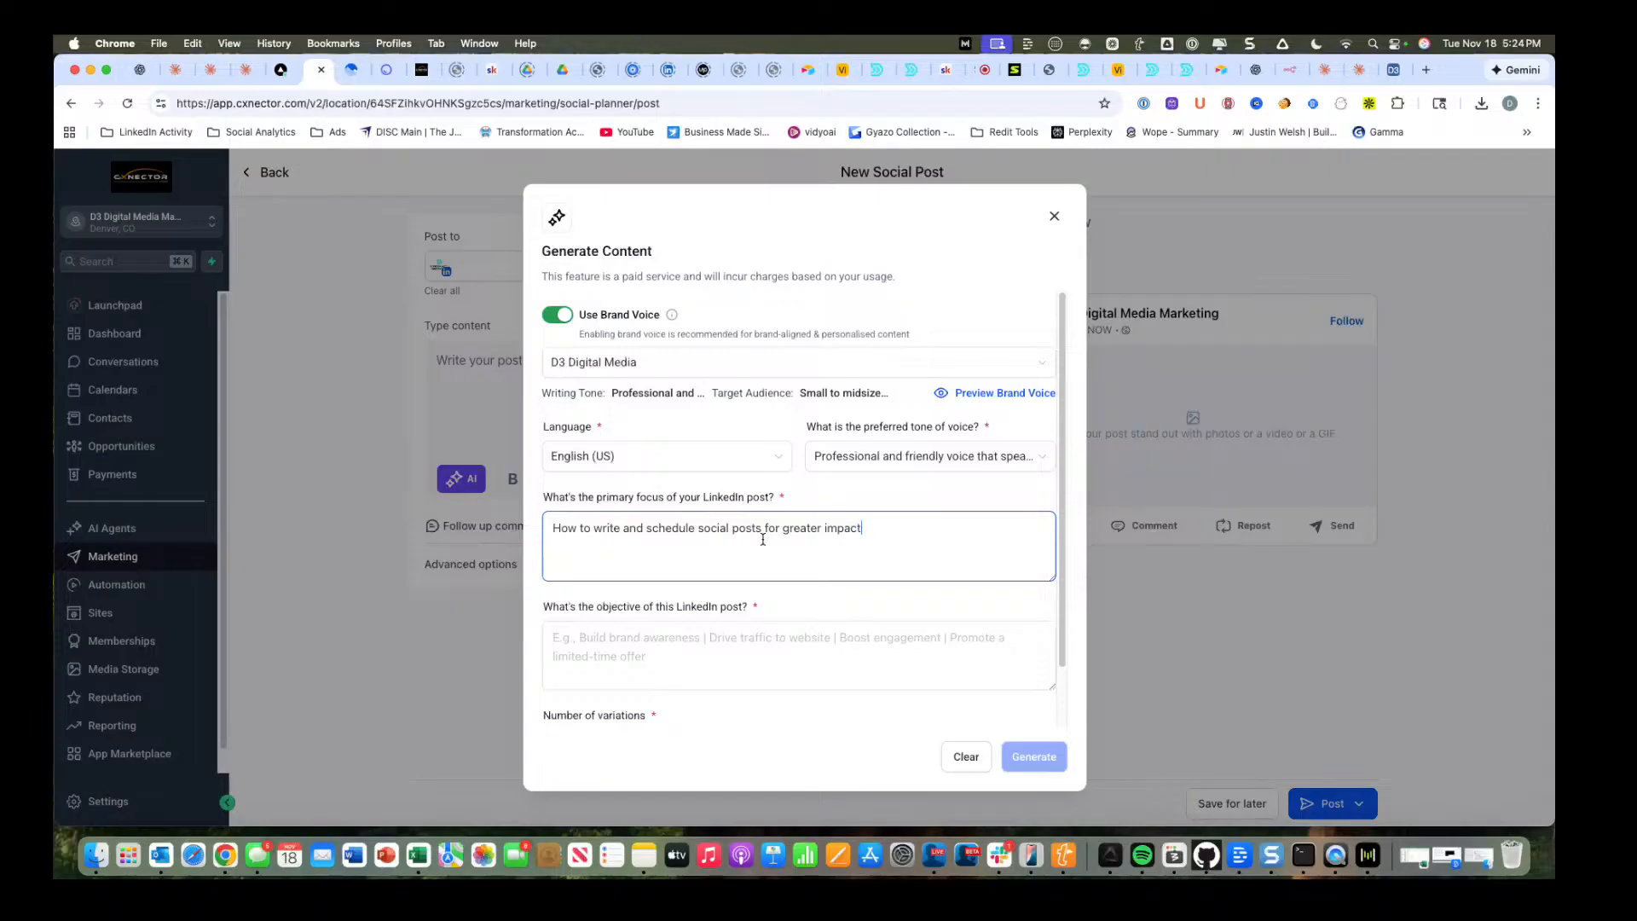
Set the LinkedIn post's objective to "Boost engagement" and generate the content.
{"action": "left_click", "coordinate": [631, 656]}
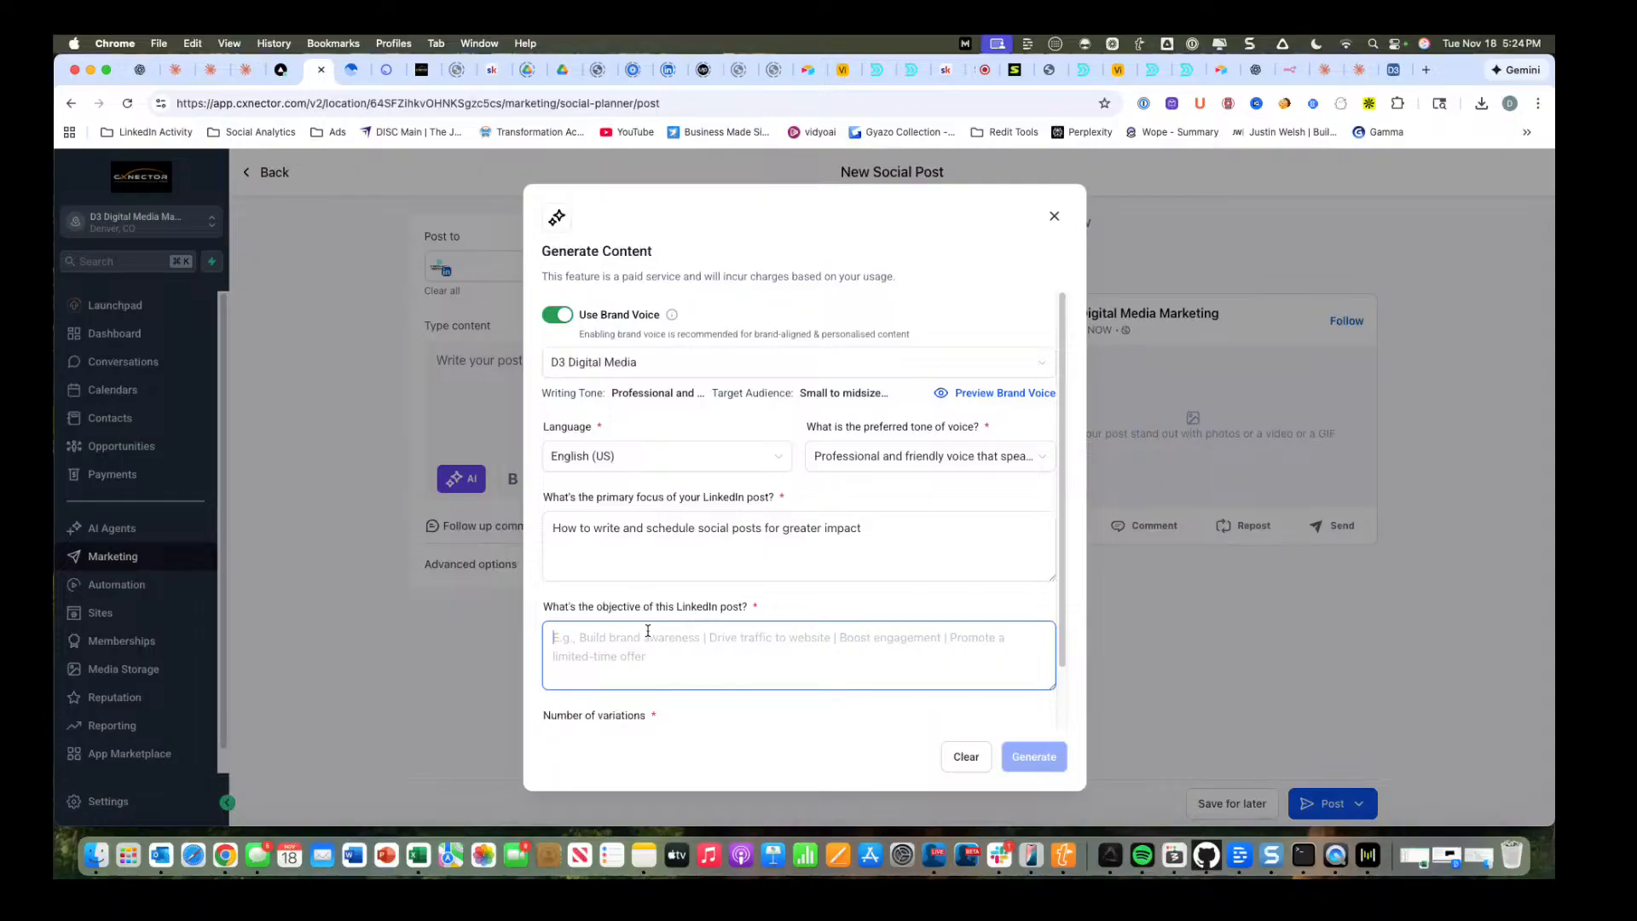
{"action": "type", "text": "Boos"}
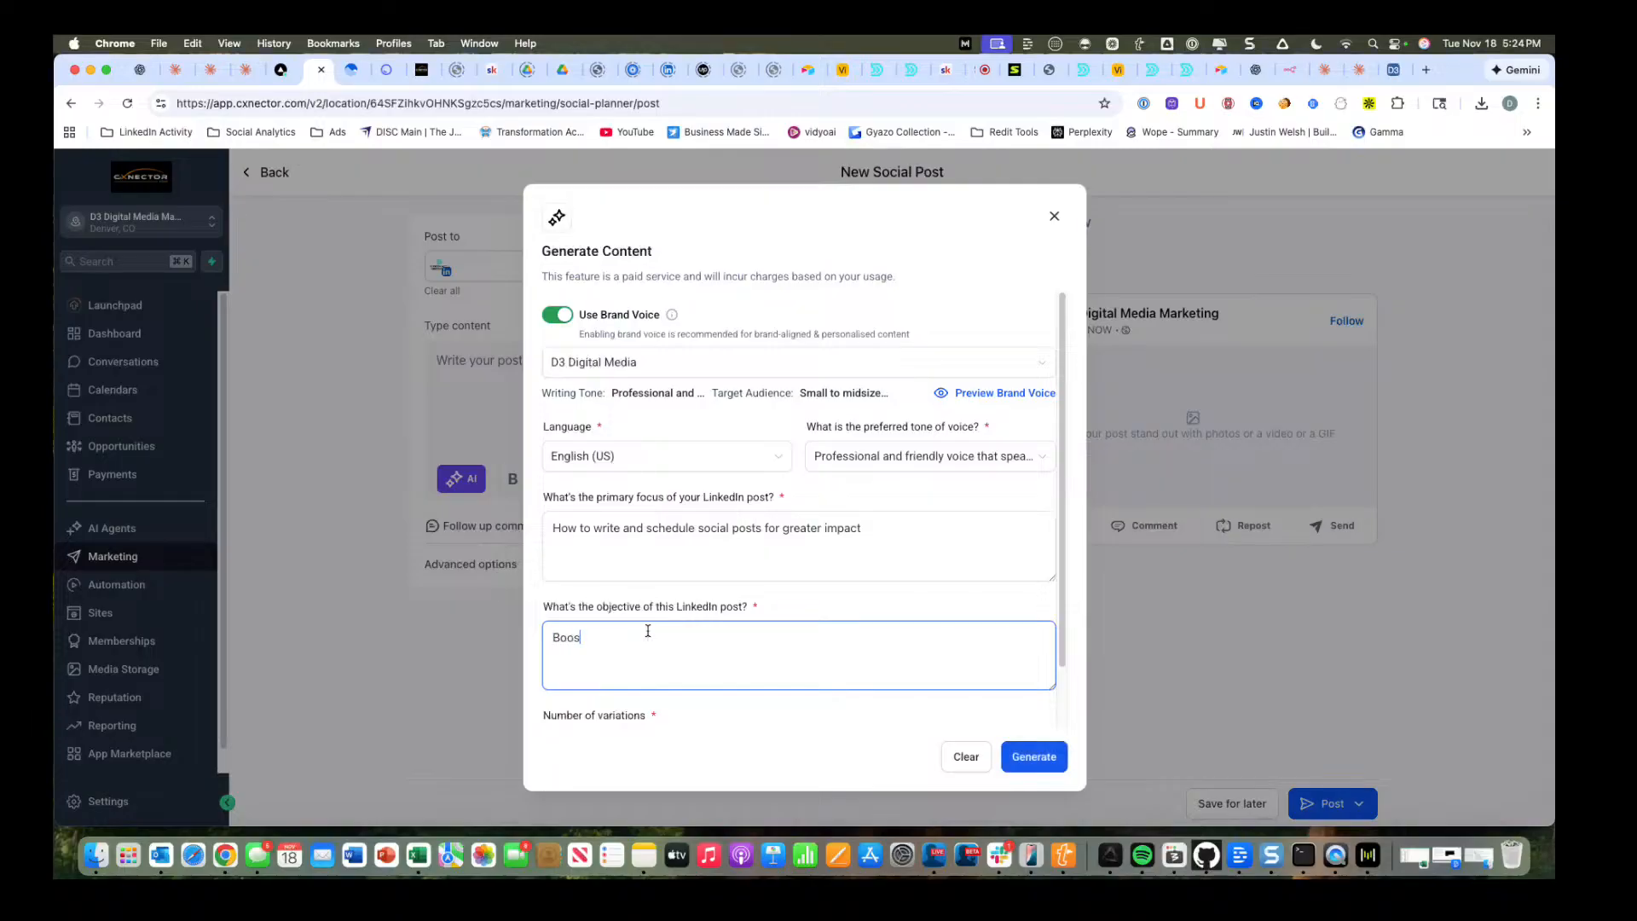
{"action": "type", "text": "t engagement"}
{"action": "left_click", "coordinate": [1031, 760]}
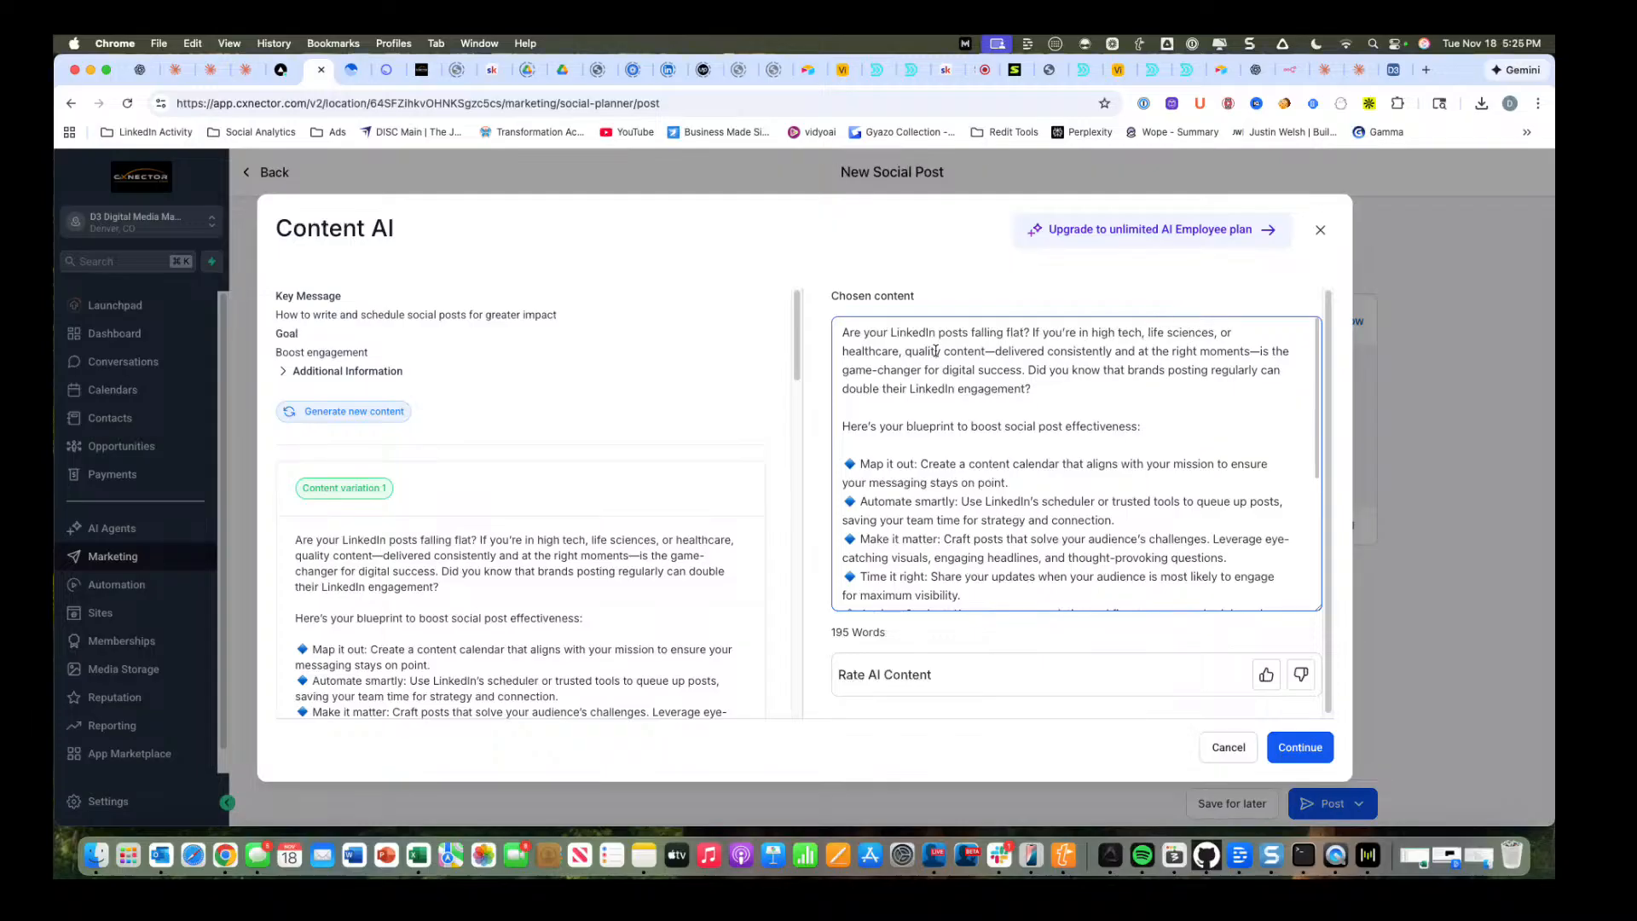
Read through the chosen AI content, insert it into the LinkedIn post and check the post preview.
{"action": "scroll", "coordinate": [929, 501], "scroll_direction": "down", "scroll_amount": 2}
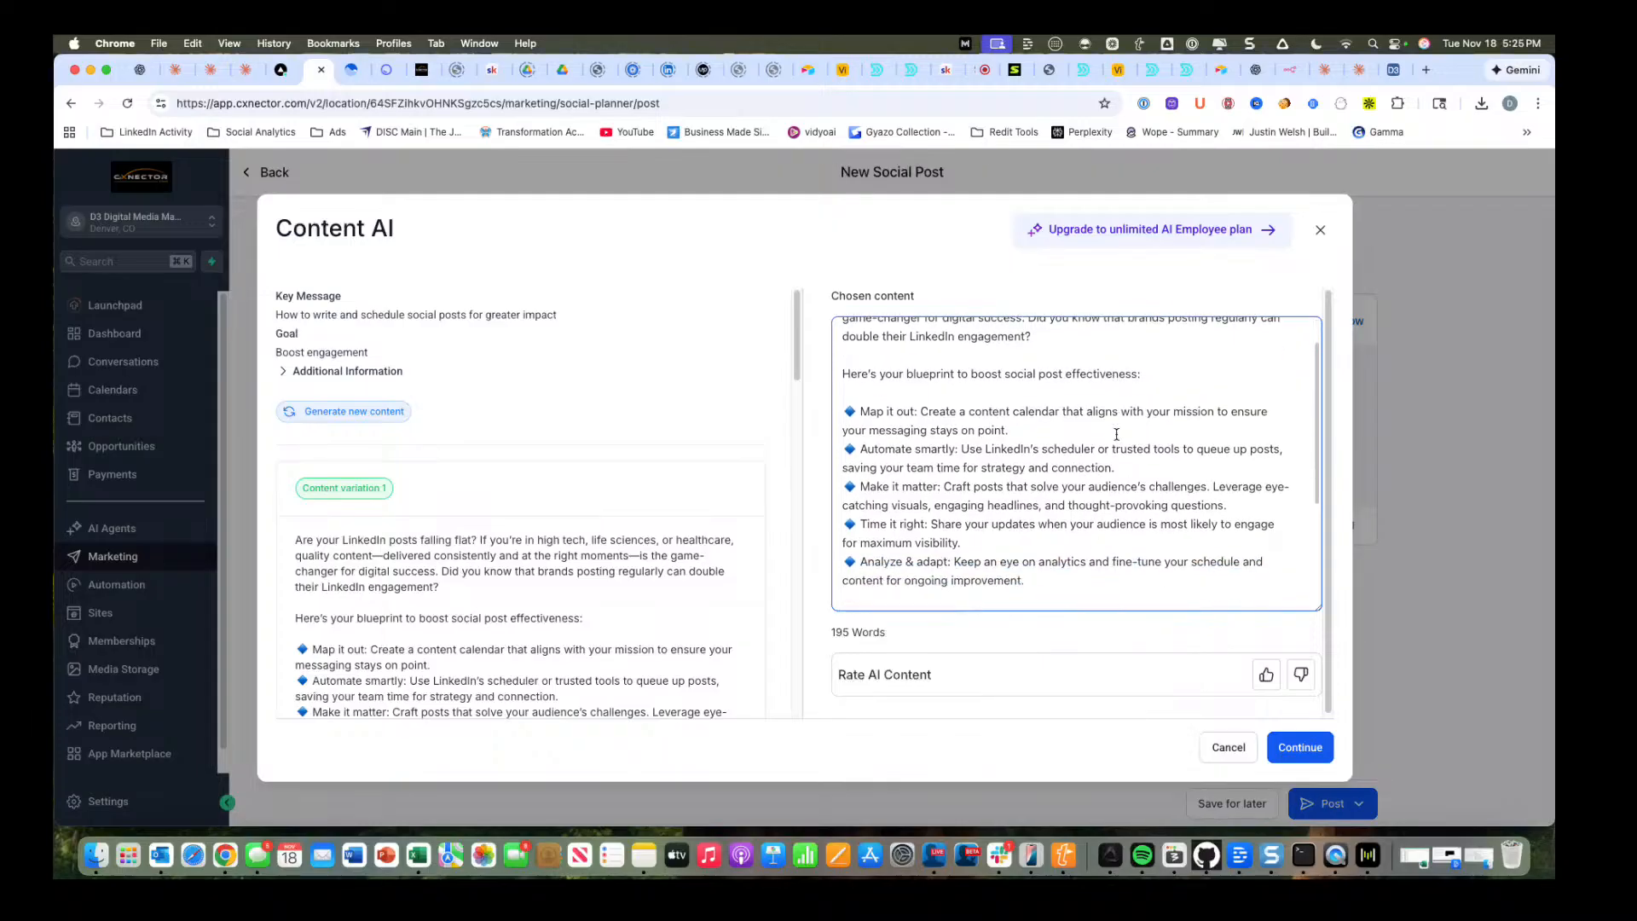
{"action": "scroll", "coordinate": [895, 428], "scroll_direction": "down", "scroll_amount": 4}
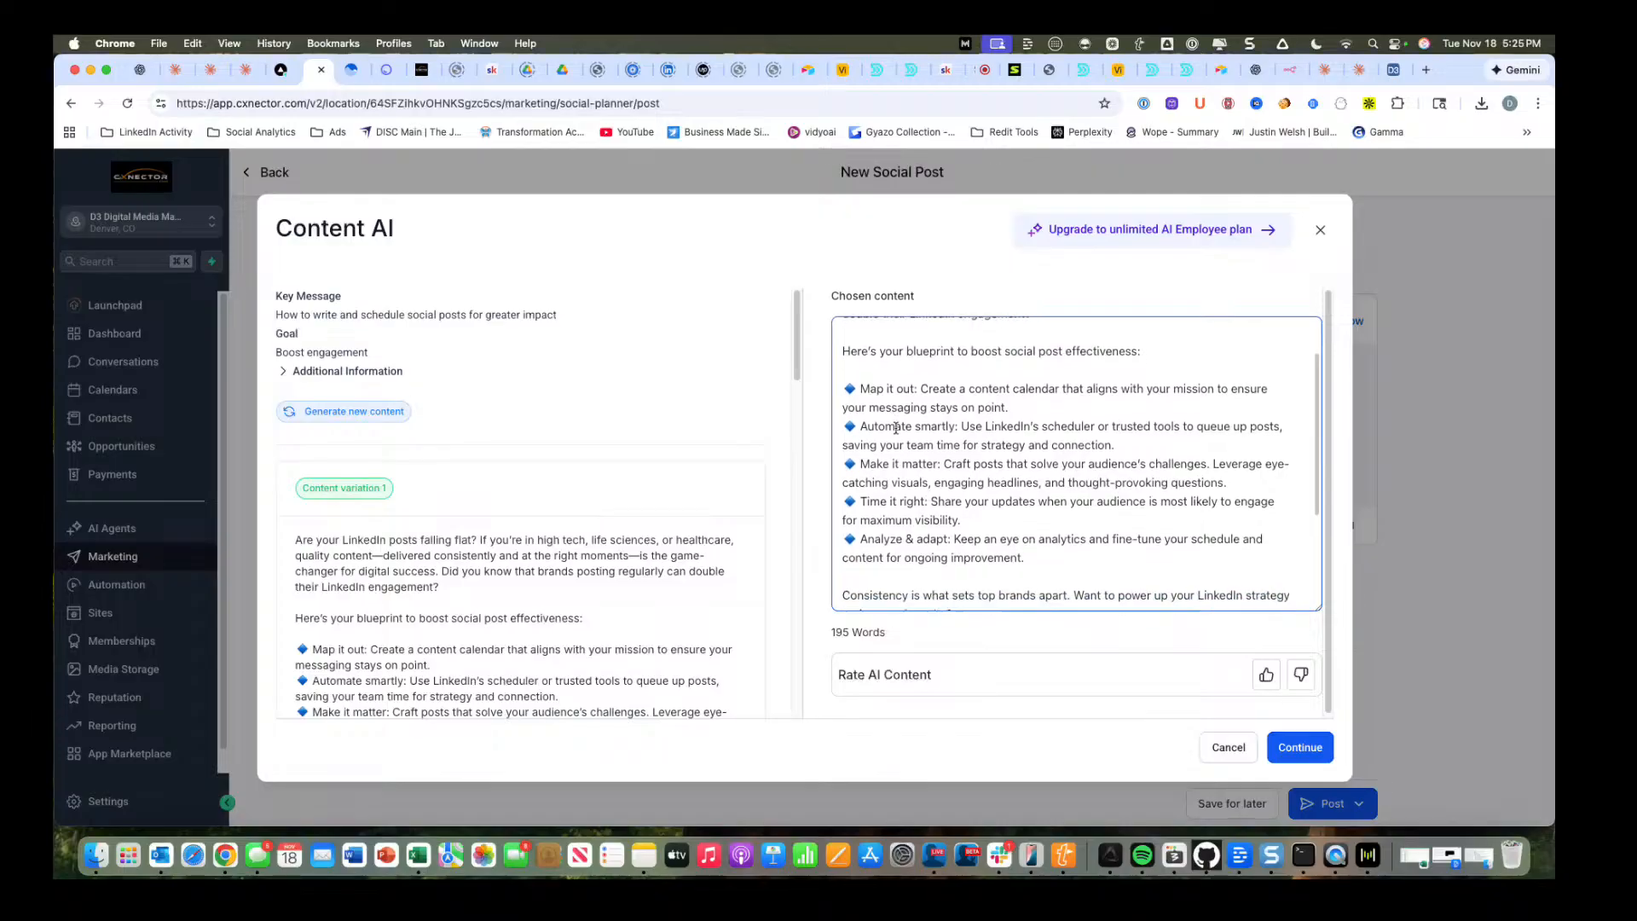
{"action": "scroll", "coordinate": [893, 361], "scroll_direction": "down", "scroll_amount": 1}
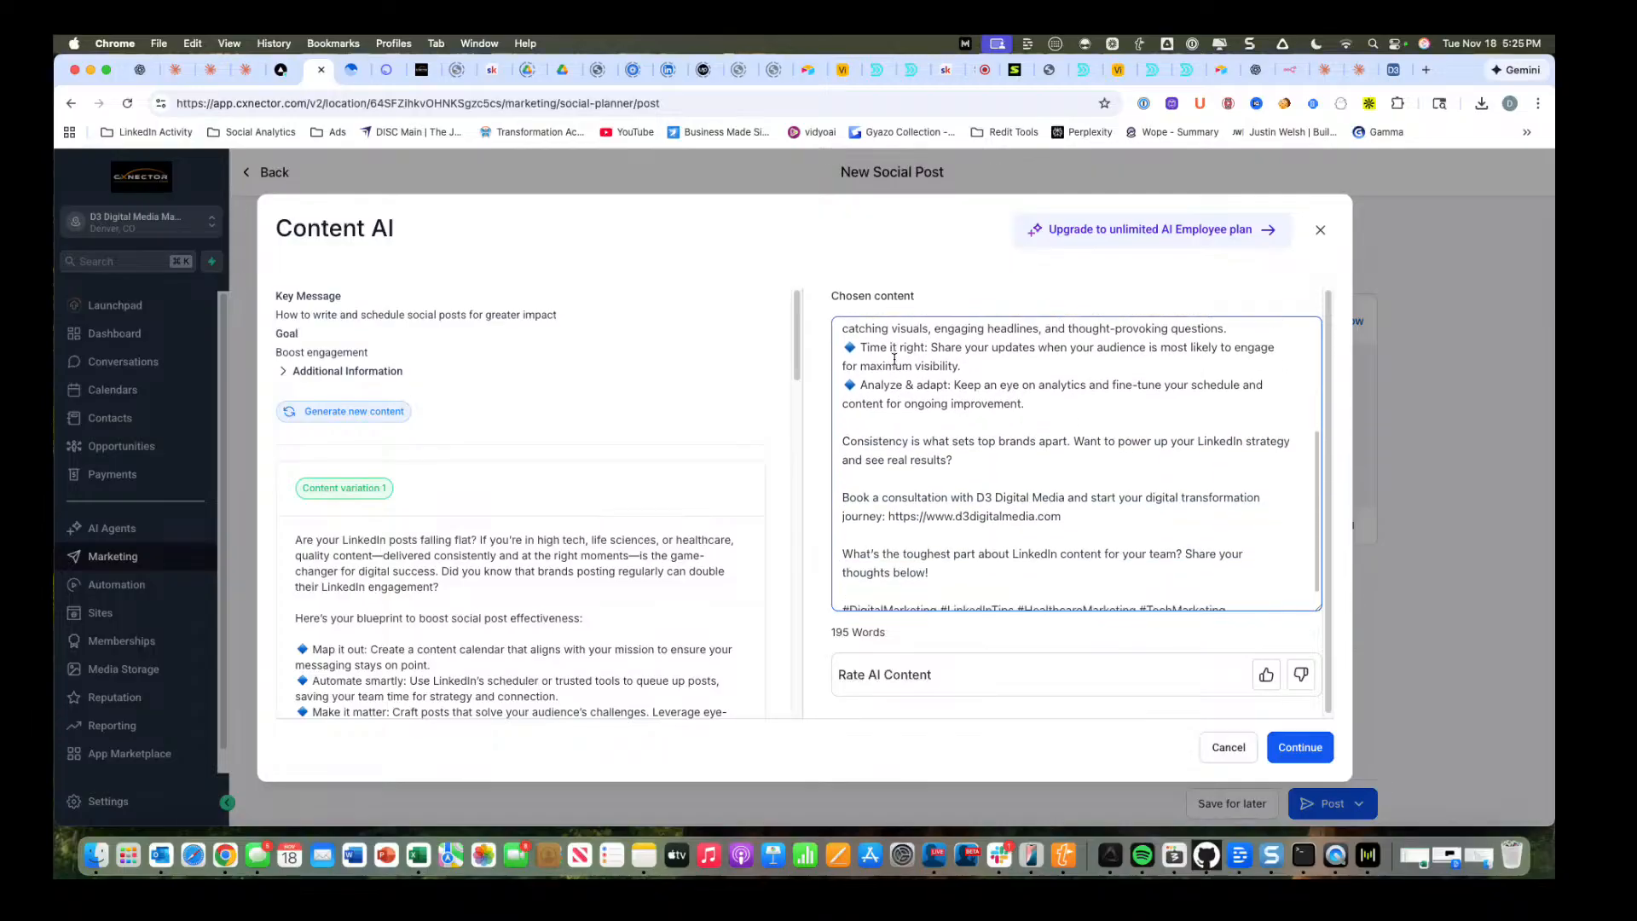
{"action": "scroll", "coordinate": [1011, 550], "scroll_direction": "down", "scroll_amount": 1}
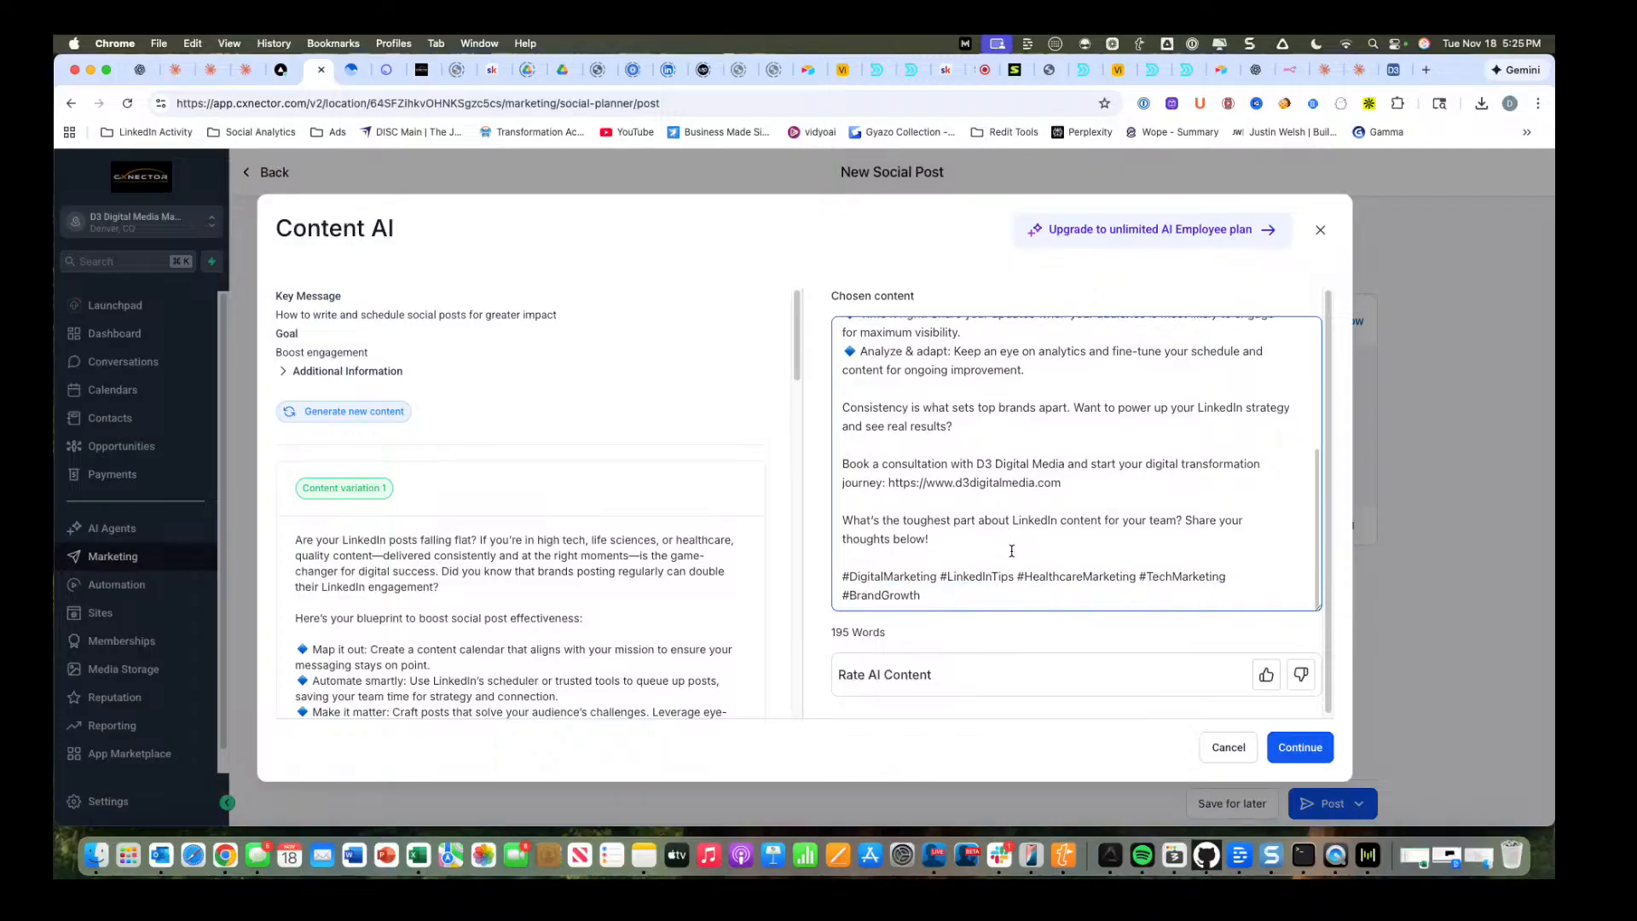
{"action": "left_click", "coordinate": [1298, 749]}
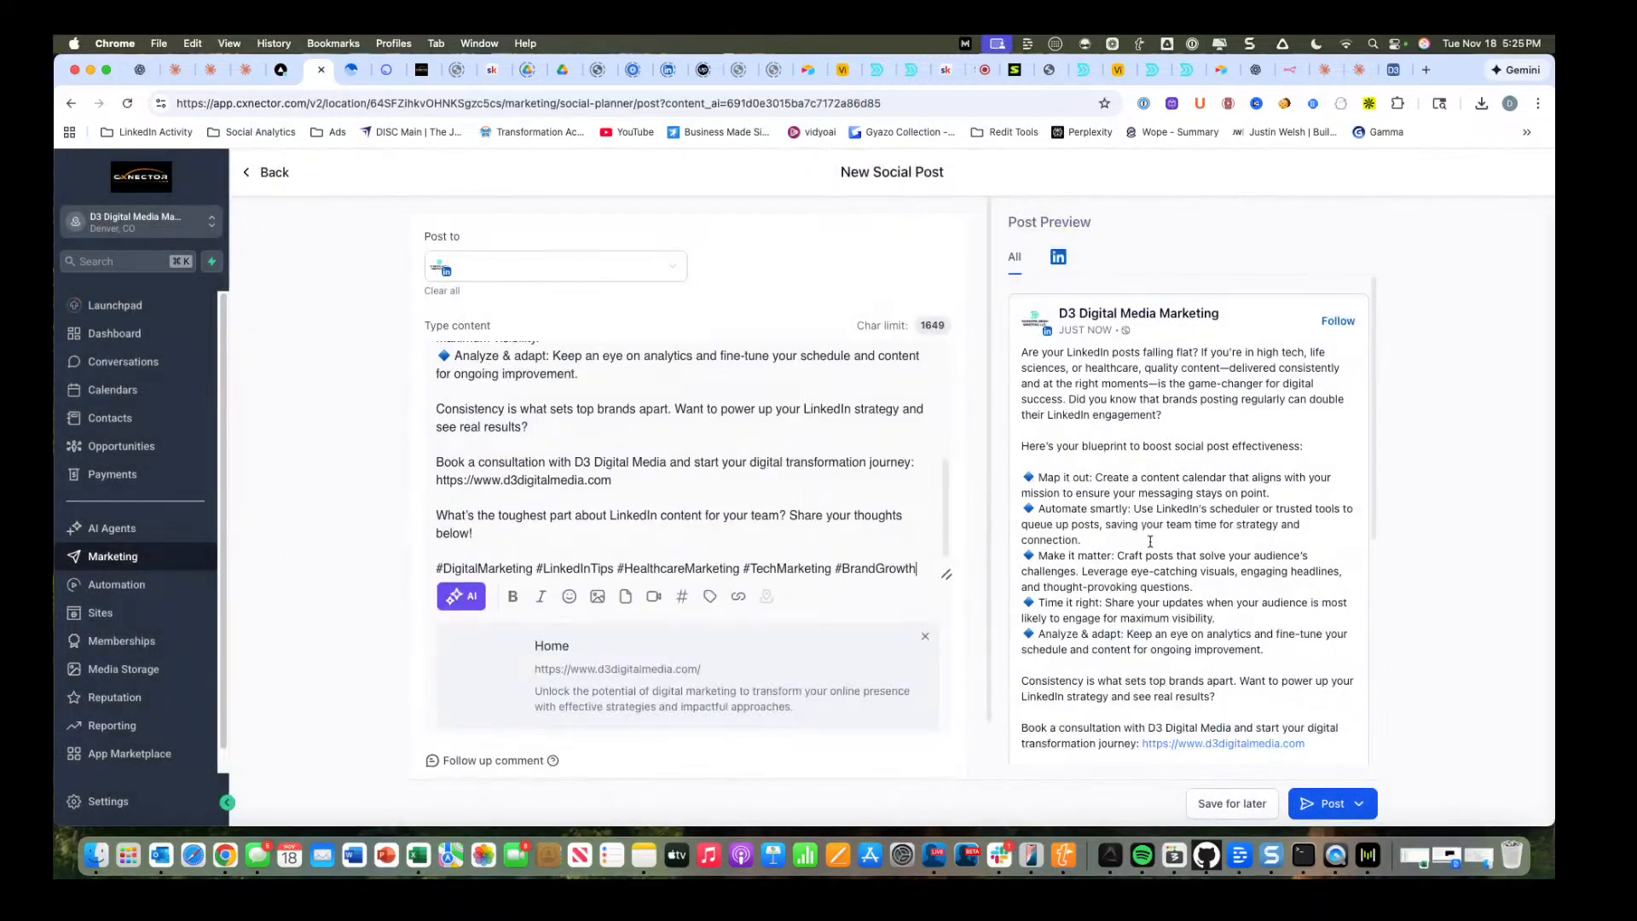
{"action": "scroll", "coordinate": [1163, 394], "scroll_direction": "down", "scroll_amount": 3}
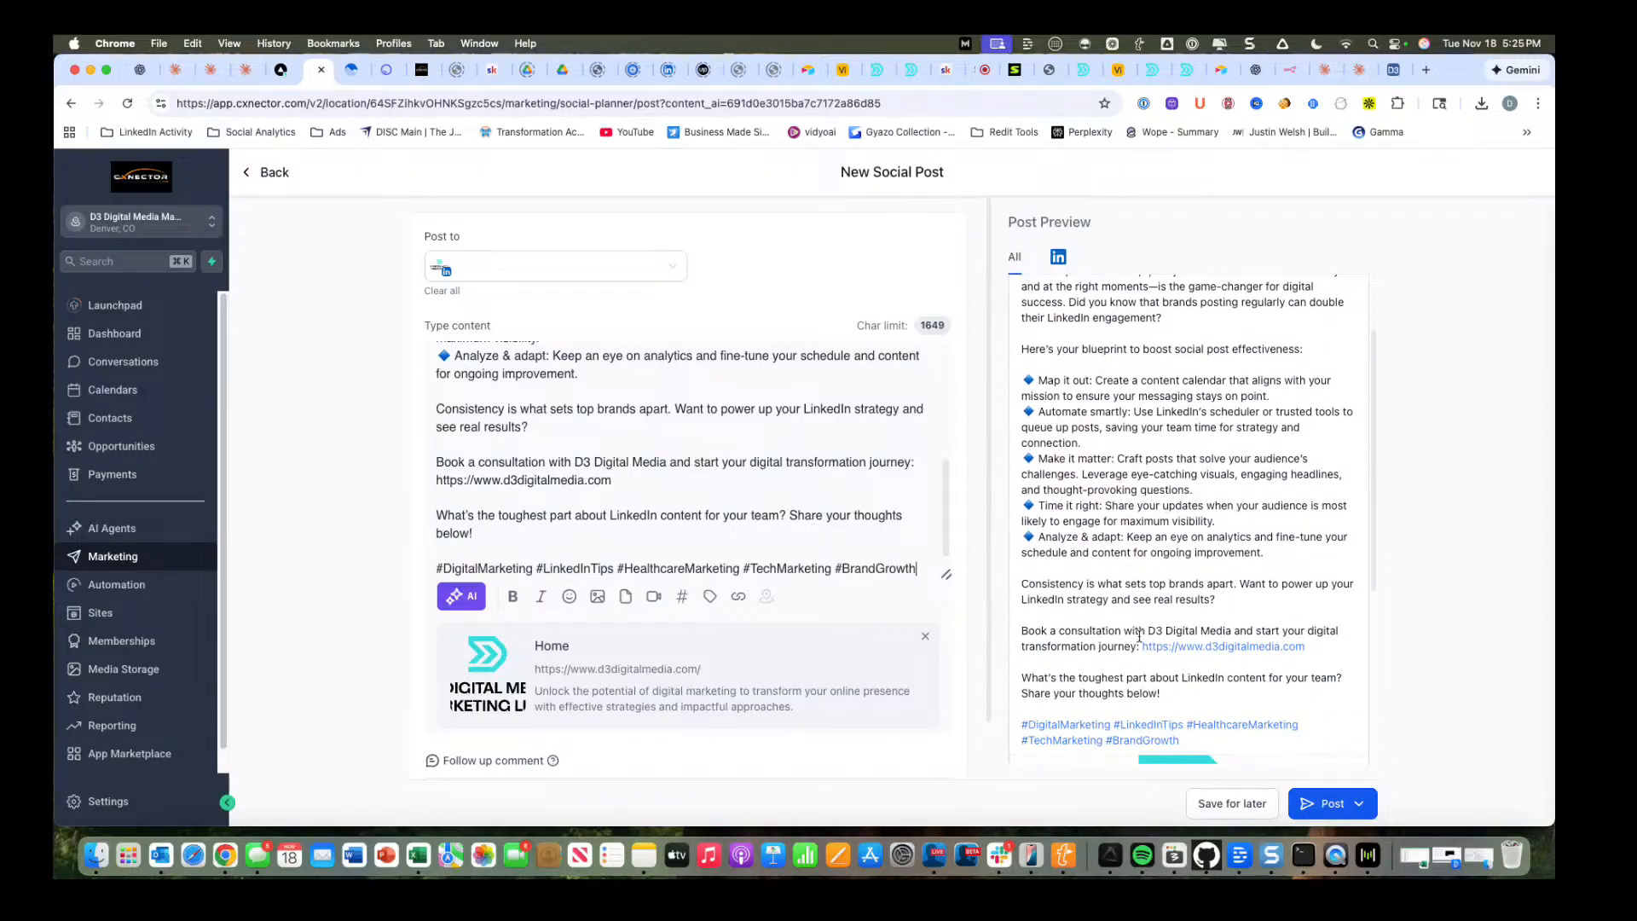
Review the post preview and delete the "Book a consultation with D3 Digital Media" sentence with its website link from the post content.
{"action": "scroll", "coordinate": [1139, 635], "scroll_direction": "down", "scroll_amount": 8}
{"action": "scroll", "coordinate": [1043, 614], "scroll_direction": "up", "scroll_amount": 10}
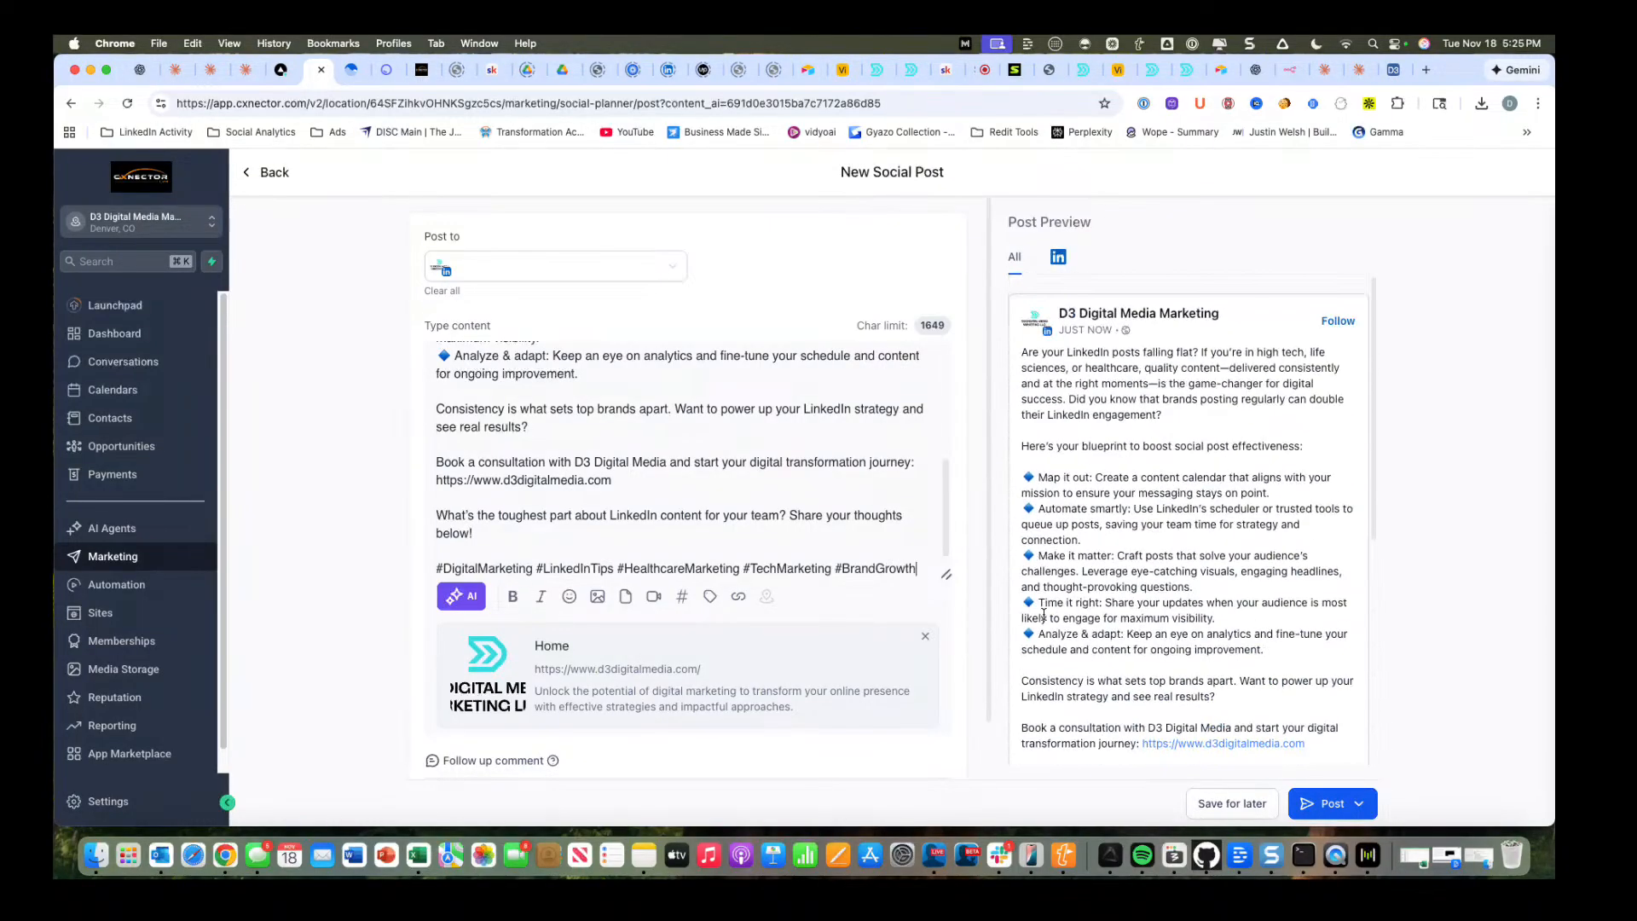
{"action": "scroll", "coordinate": [1111, 664], "scroll_direction": "down", "scroll_amount": 6}
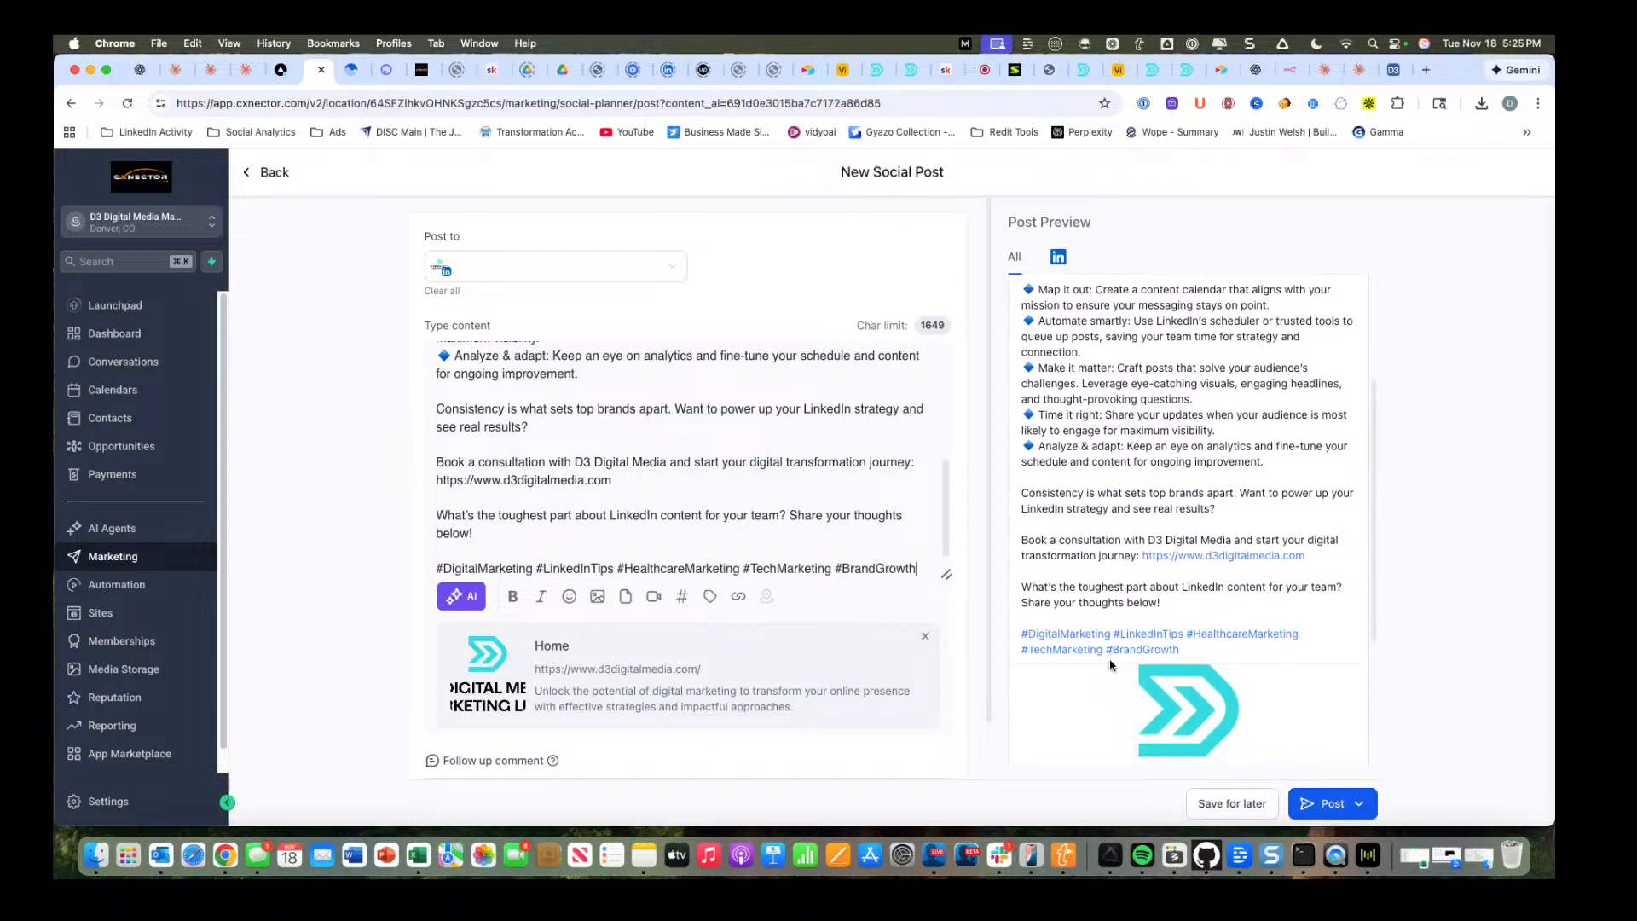
{"action": "scroll", "coordinate": [1110, 664], "scroll_direction": "down", "scroll_amount": 1}
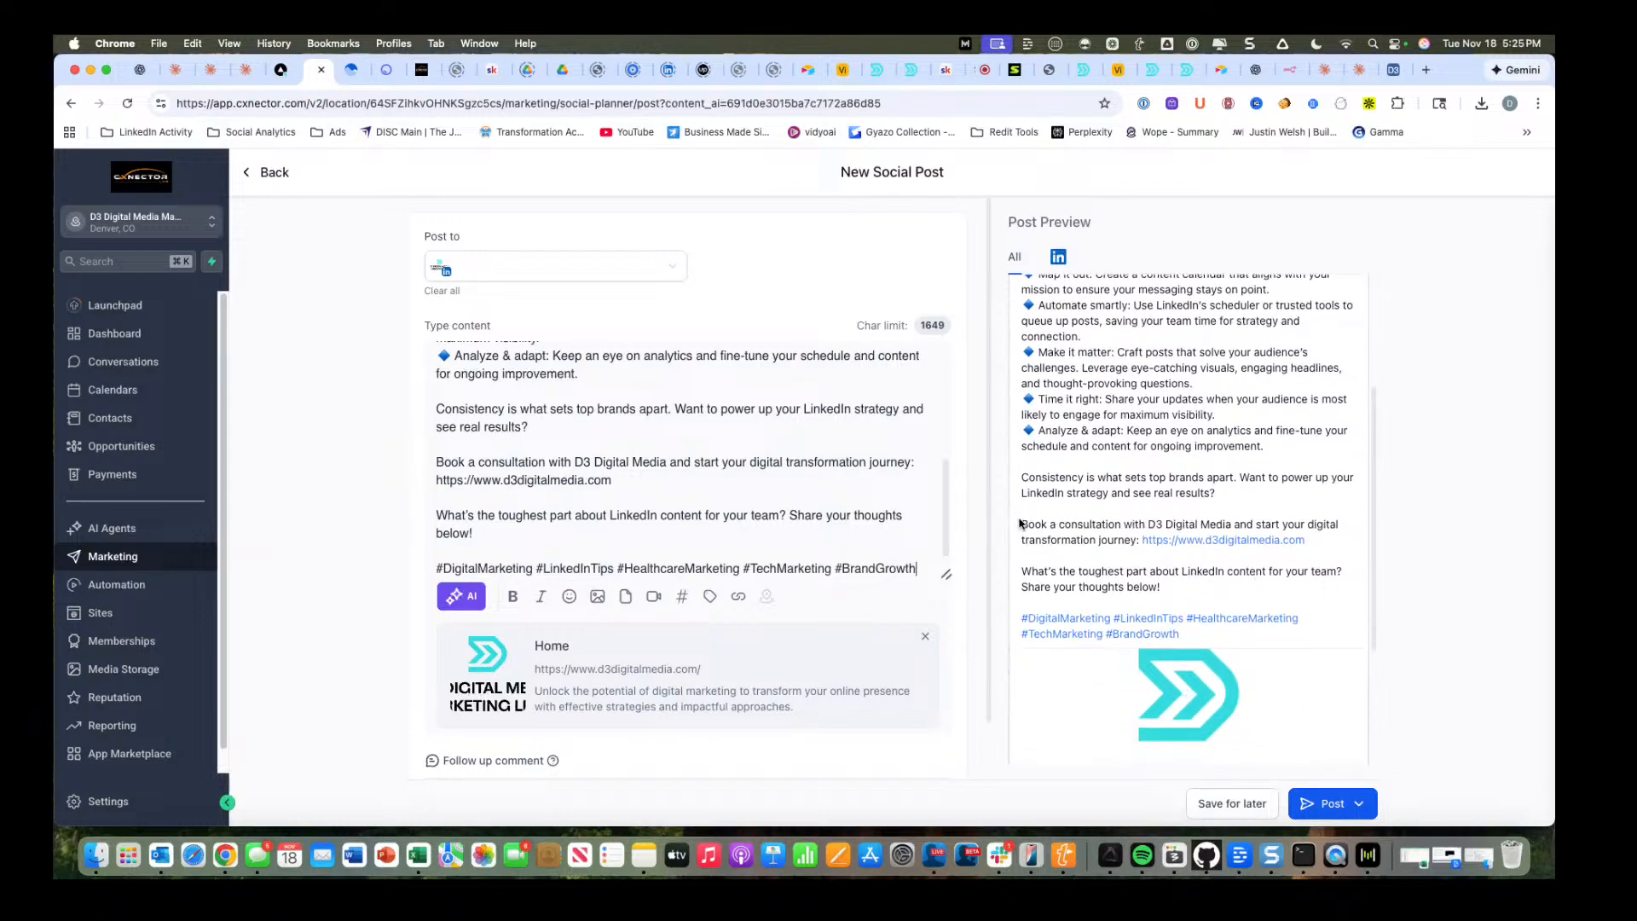
{"action": "left_click_drag", "start_coordinate": [1018, 521], "coordinate": [1415, 540]}
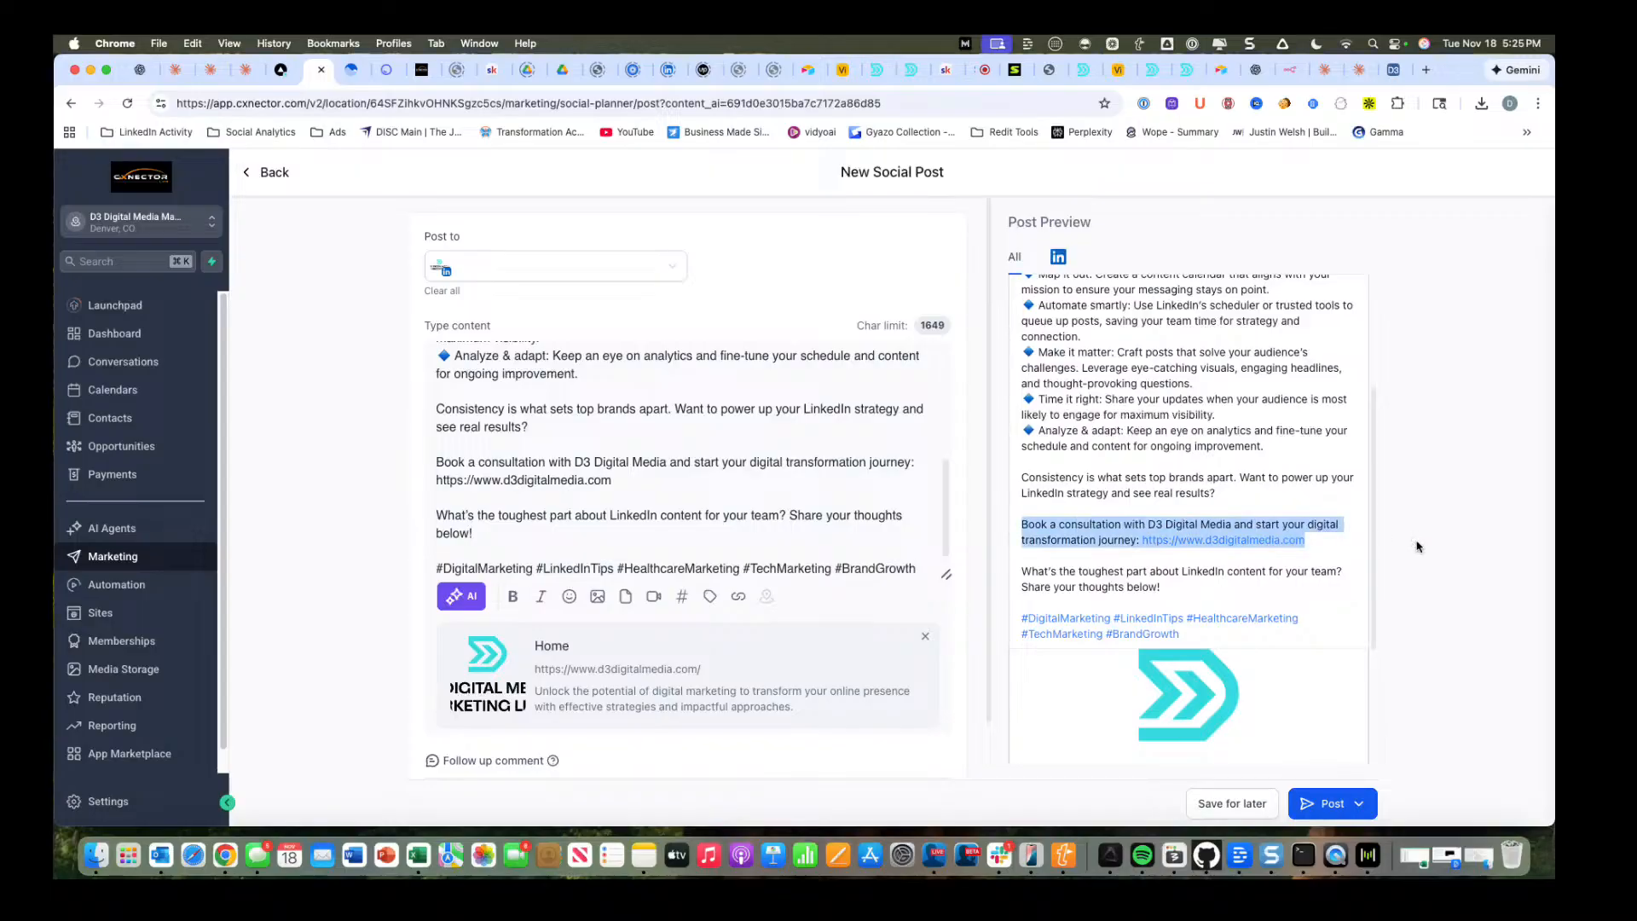
{"action": "left_click_drag", "start_coordinate": [612, 480], "coordinate": [431, 464]}
{"action": "key", "text": "BackSpace"}
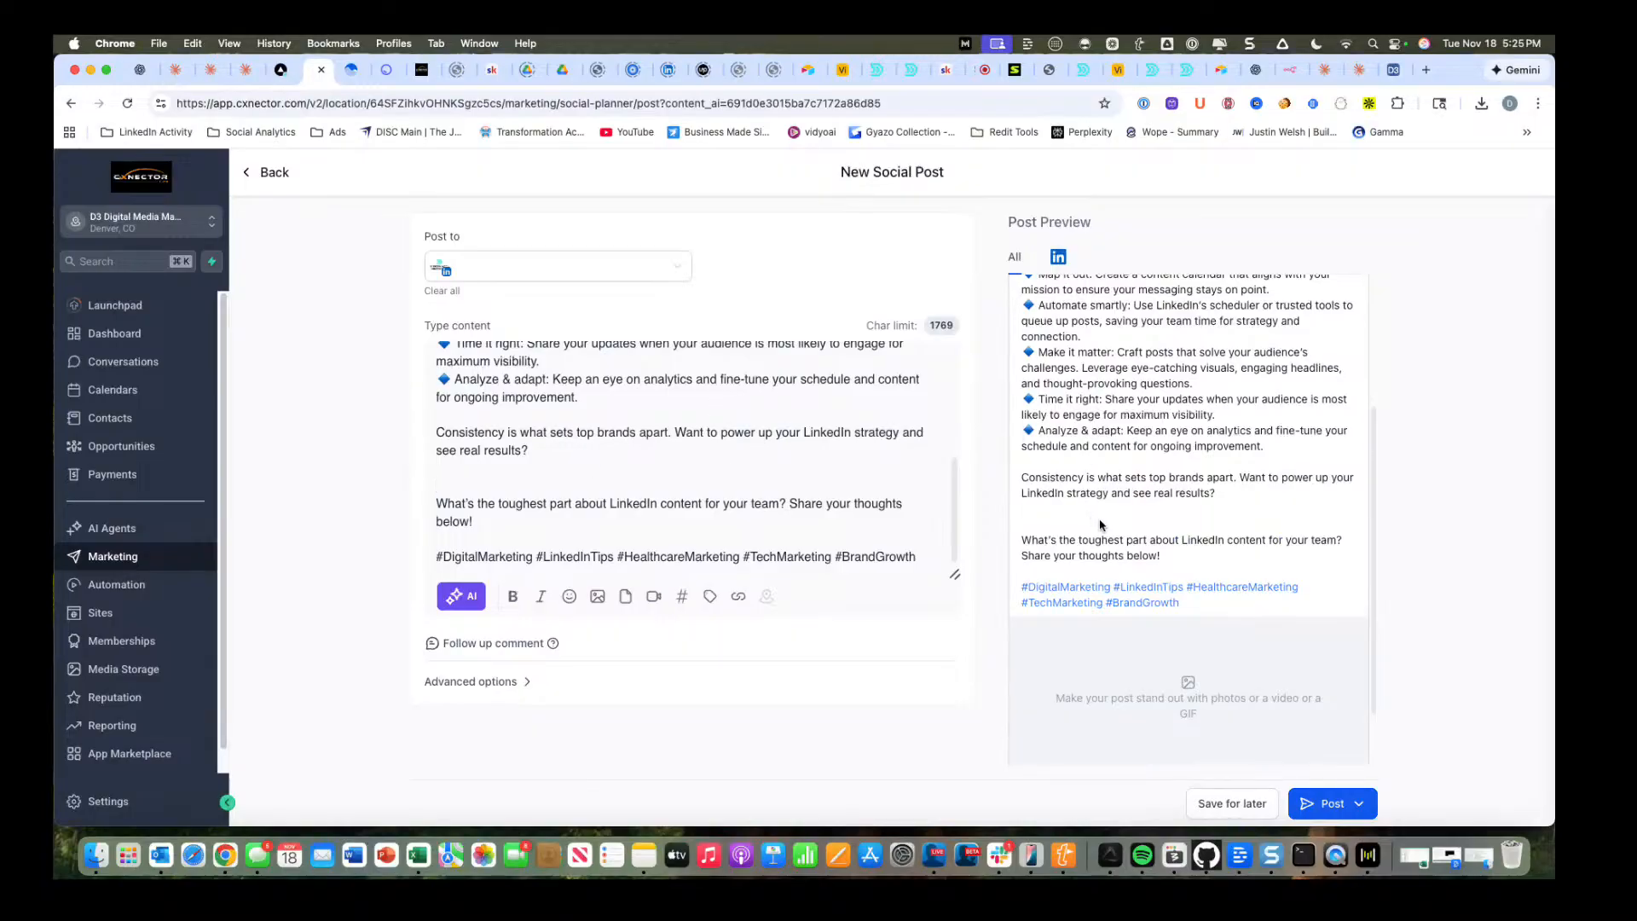
Start creating an AI image for the post with the description "Create an image about the importance of having engaging social posts.".
{"action": "scroll", "coordinate": [1100, 524], "scroll_direction": "down", "scroll_amount": 2}
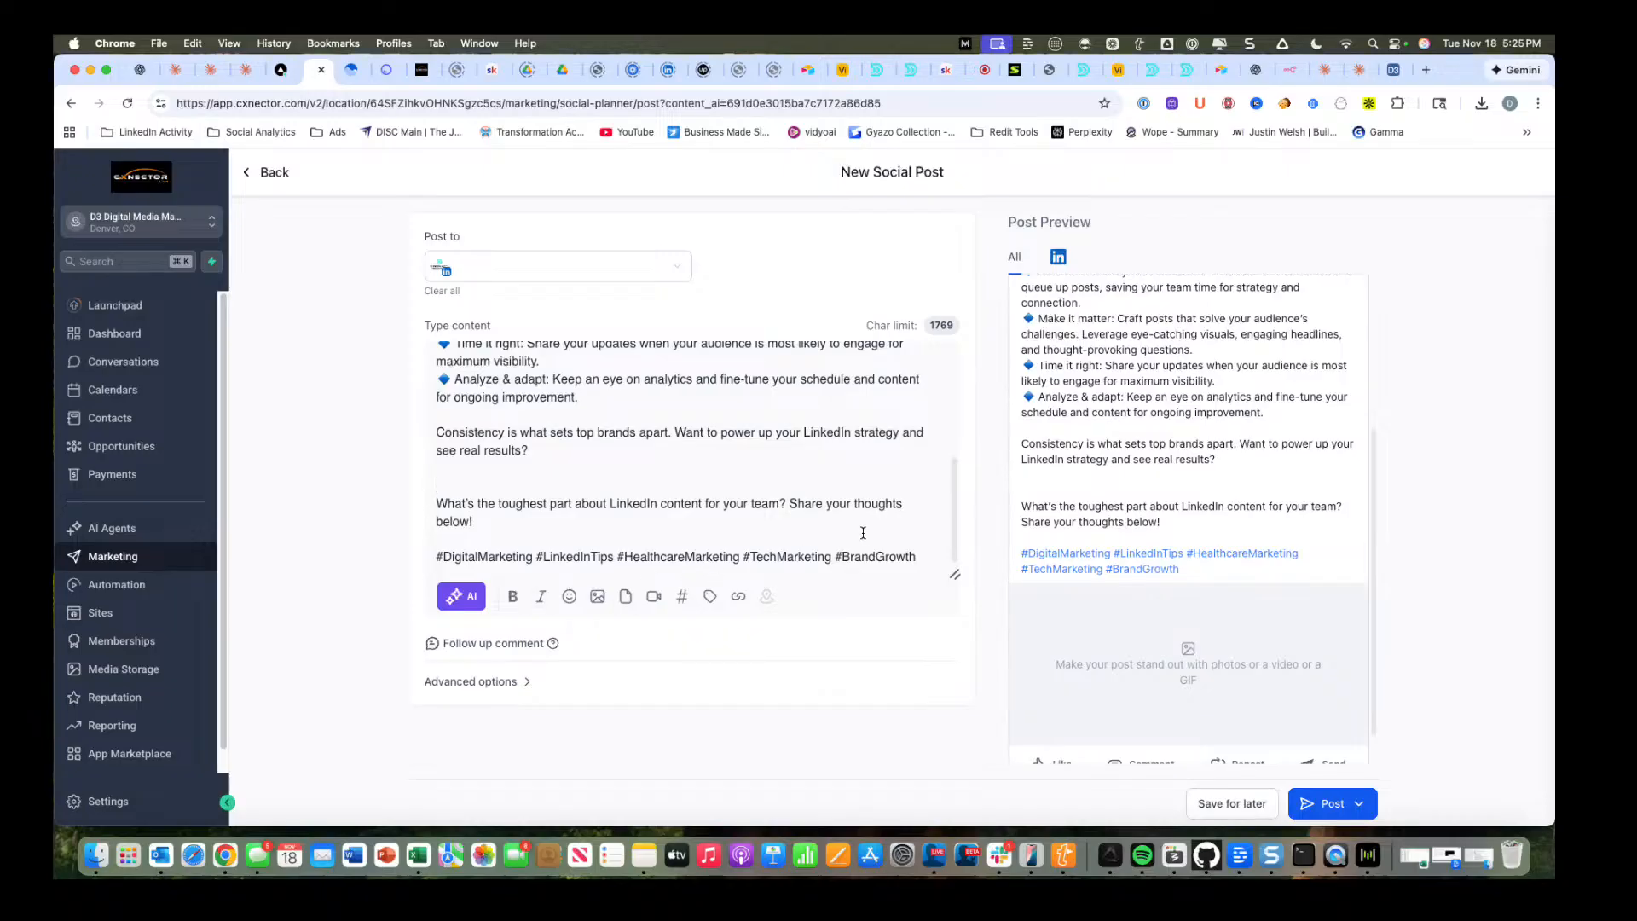
{"action": "left_click", "coordinate": [597, 596]}
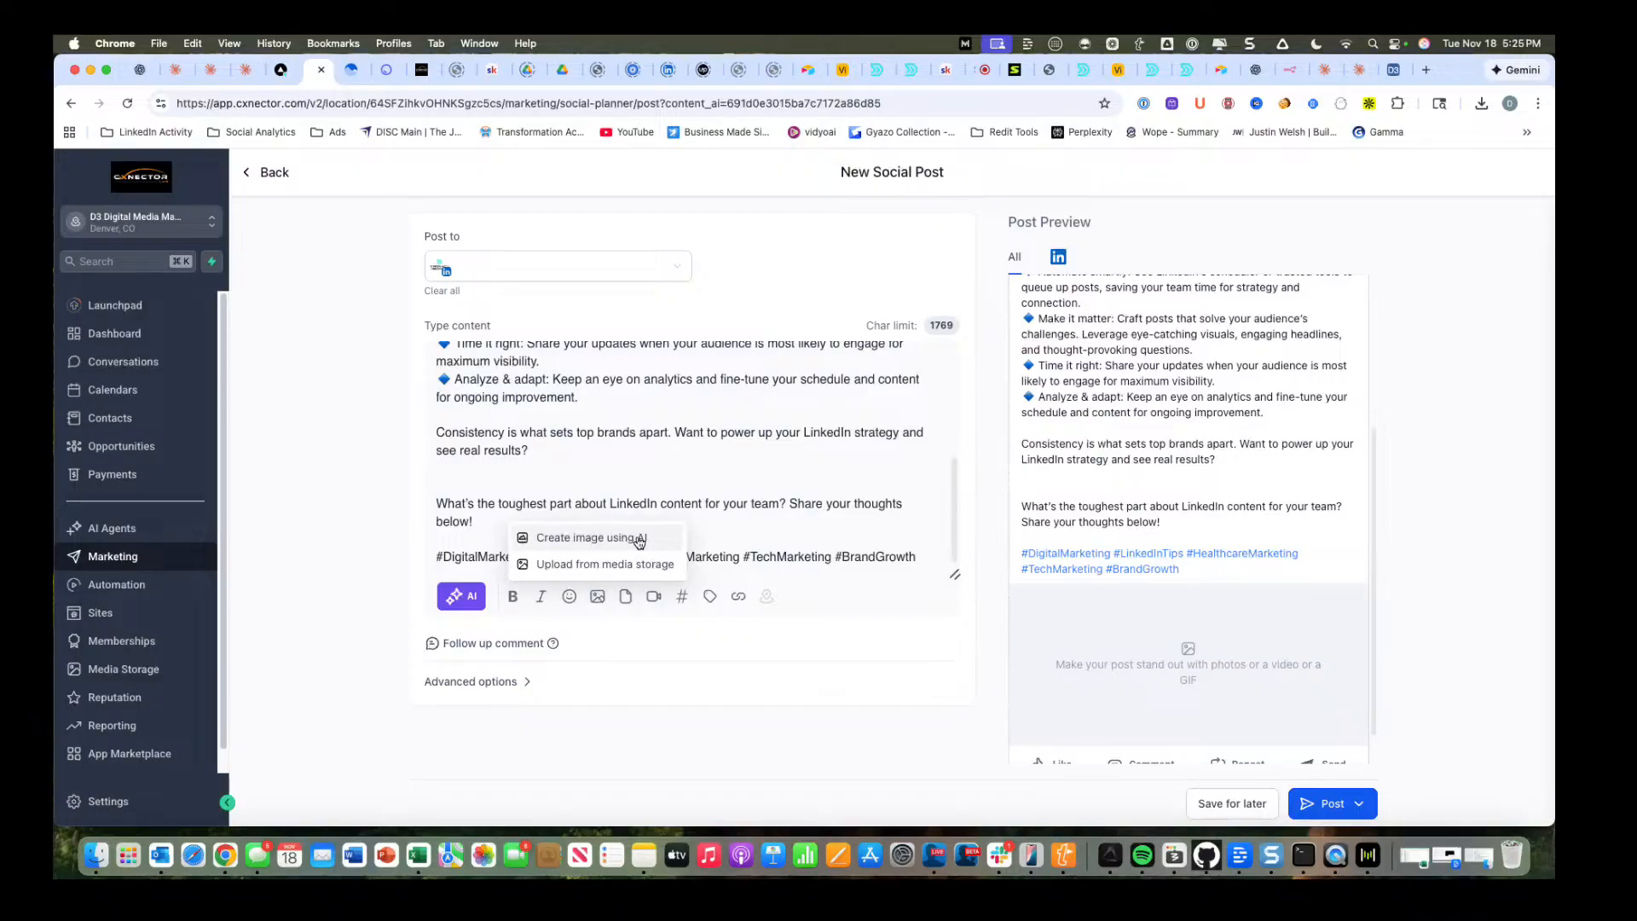
{"action": "left_click", "coordinate": [640, 541]}
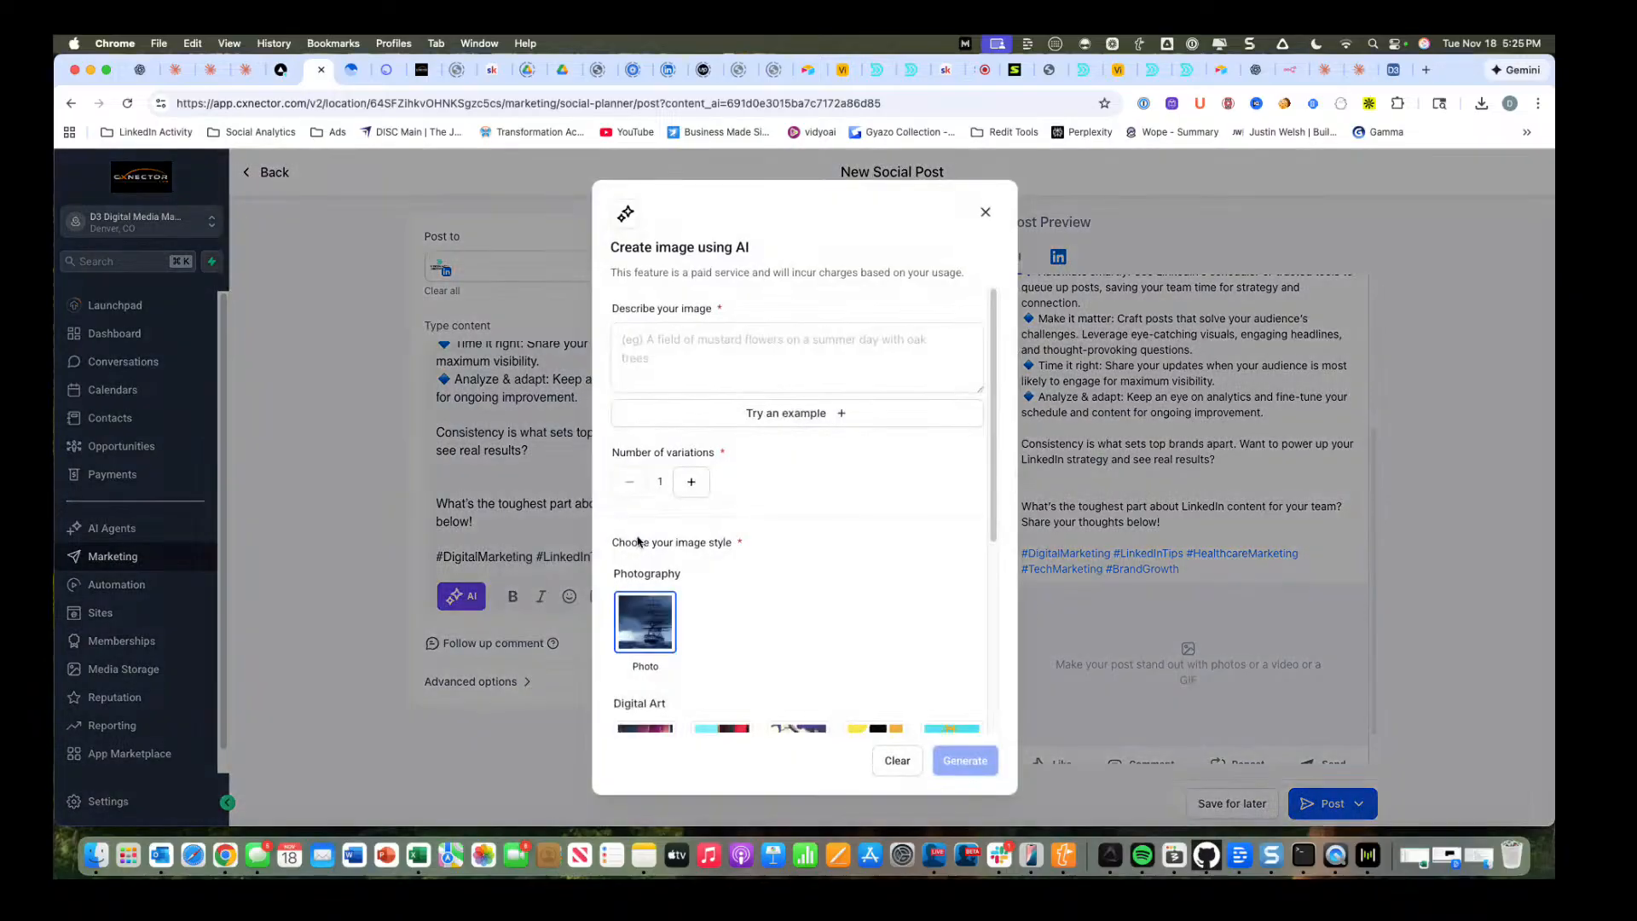
{"action": "left_click", "coordinate": [739, 352]}
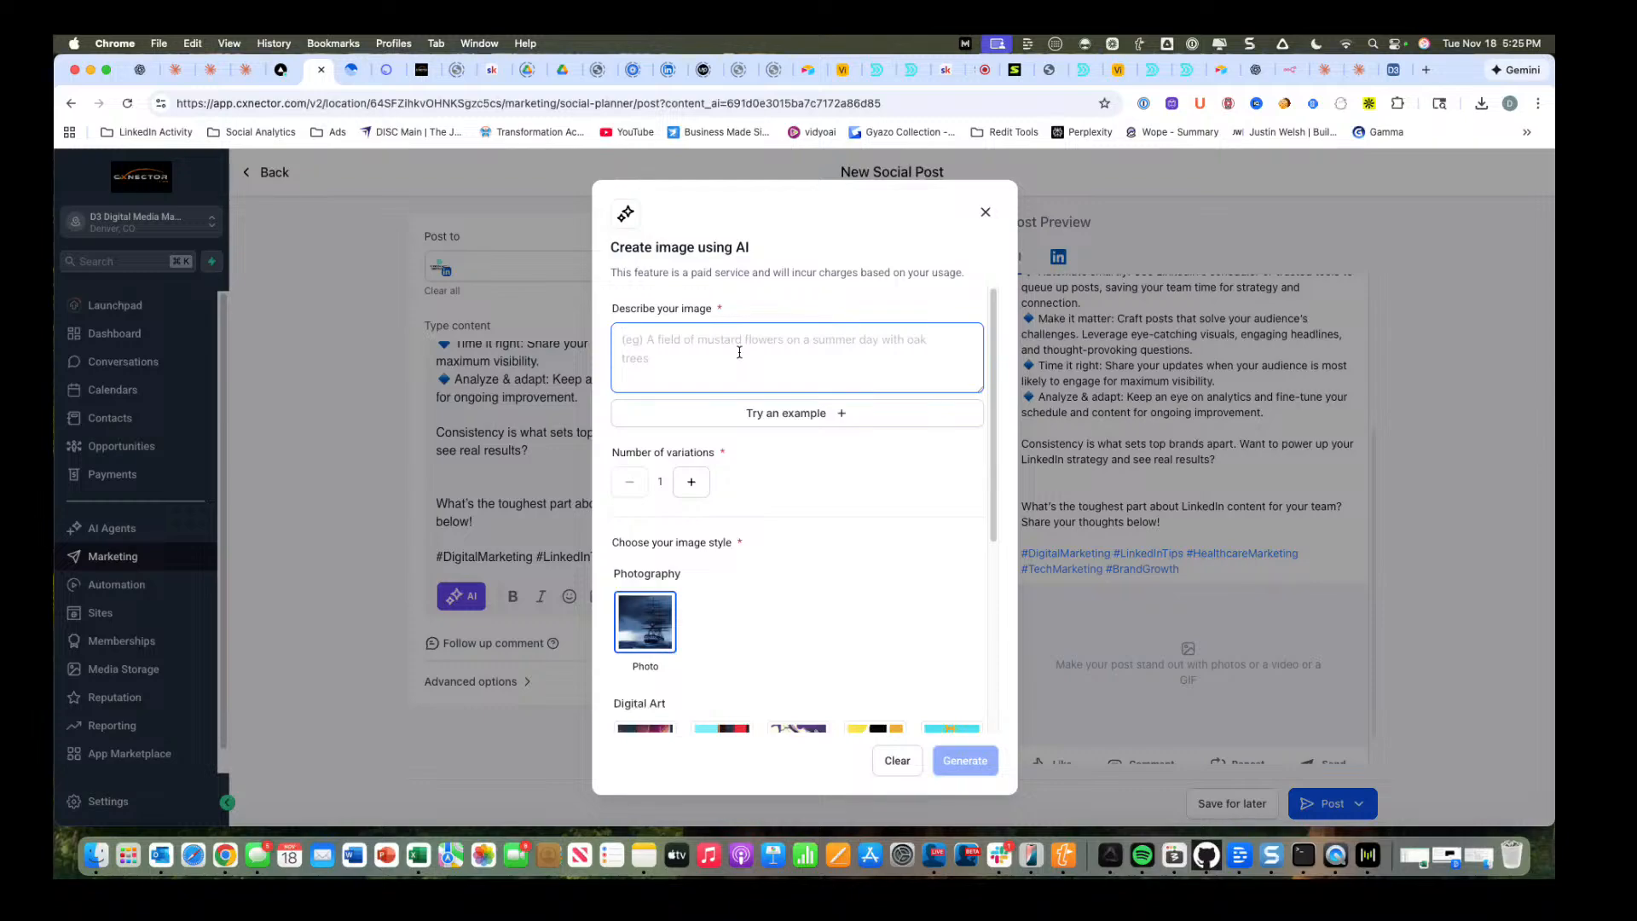
{"action": "type", "text": "En"}
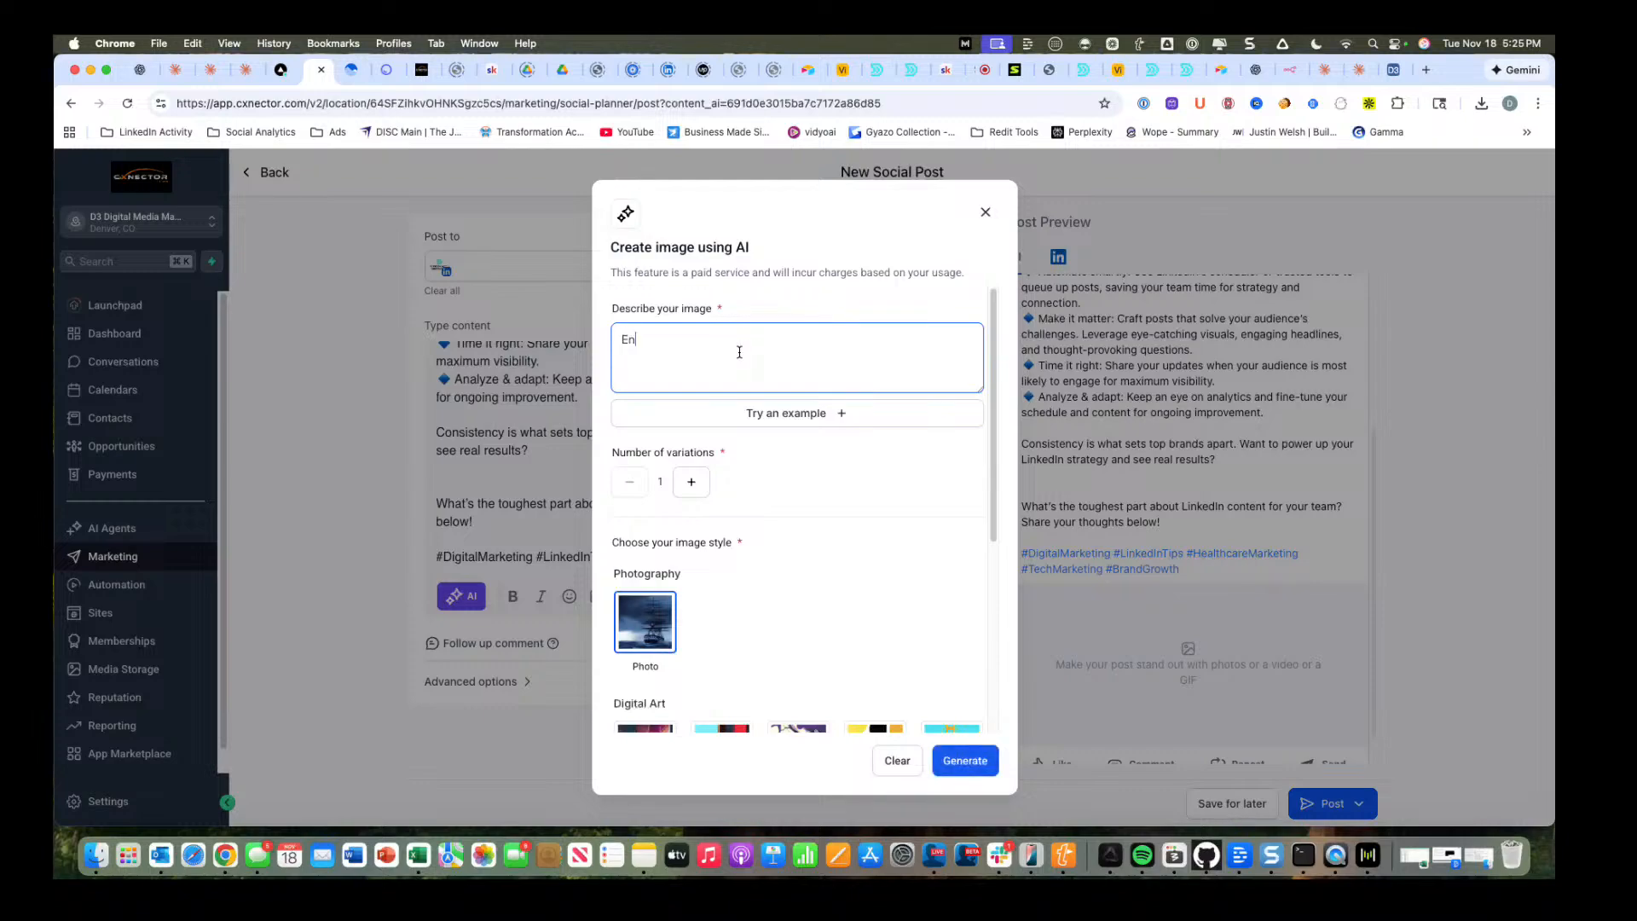
{"action": "key", "text": "BackSpace"}
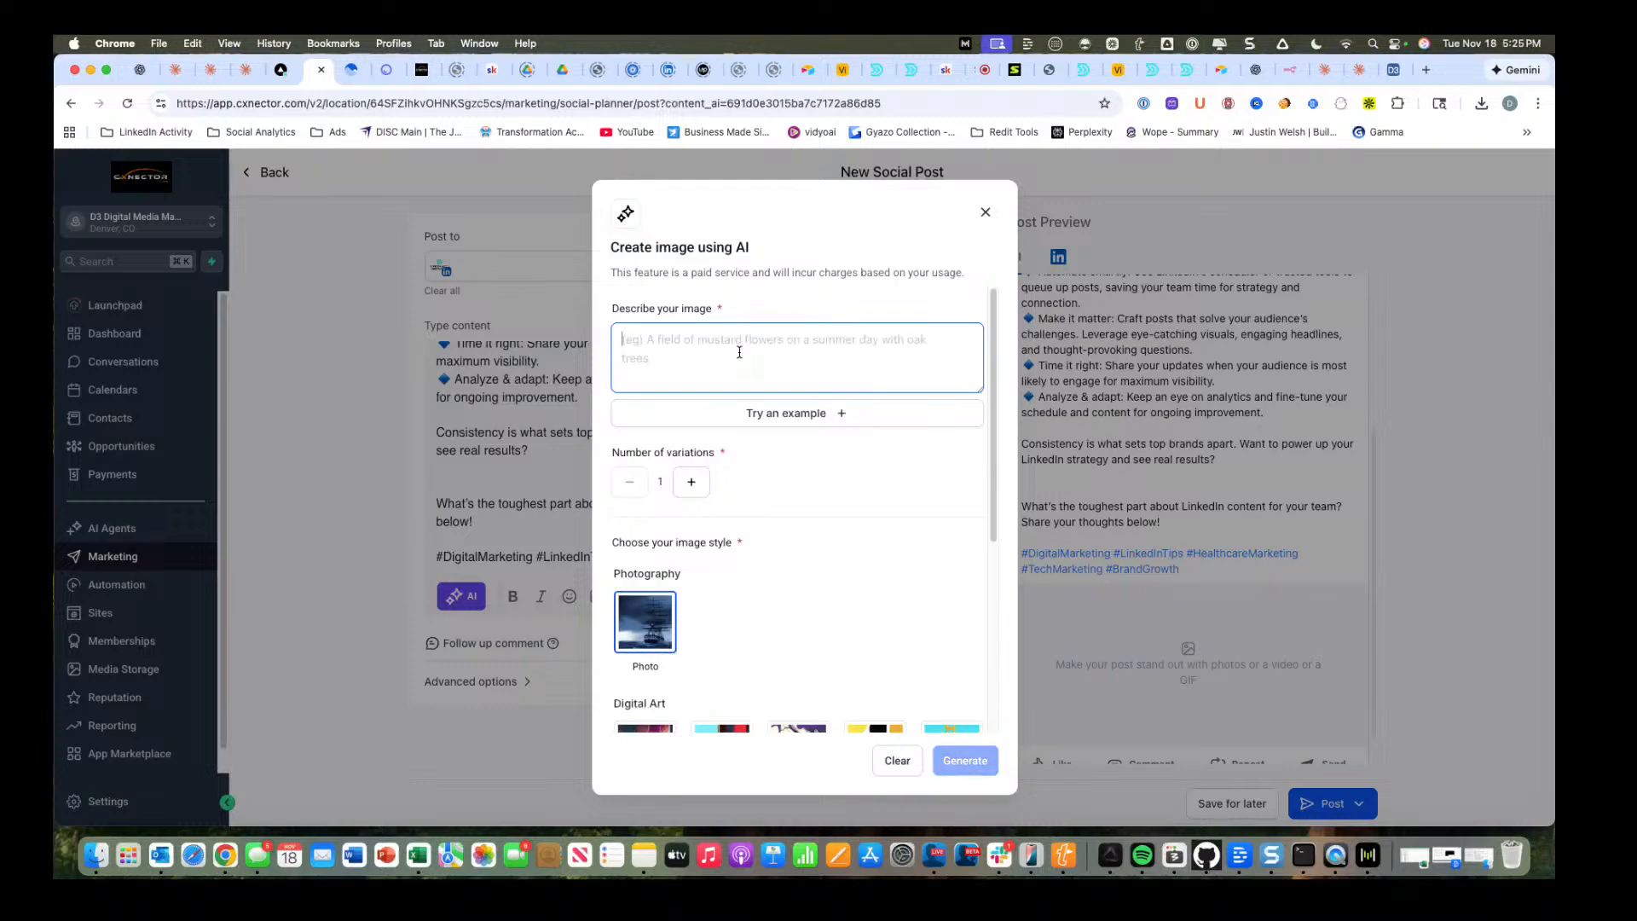
{"action": "key", "text": "alt+space"}
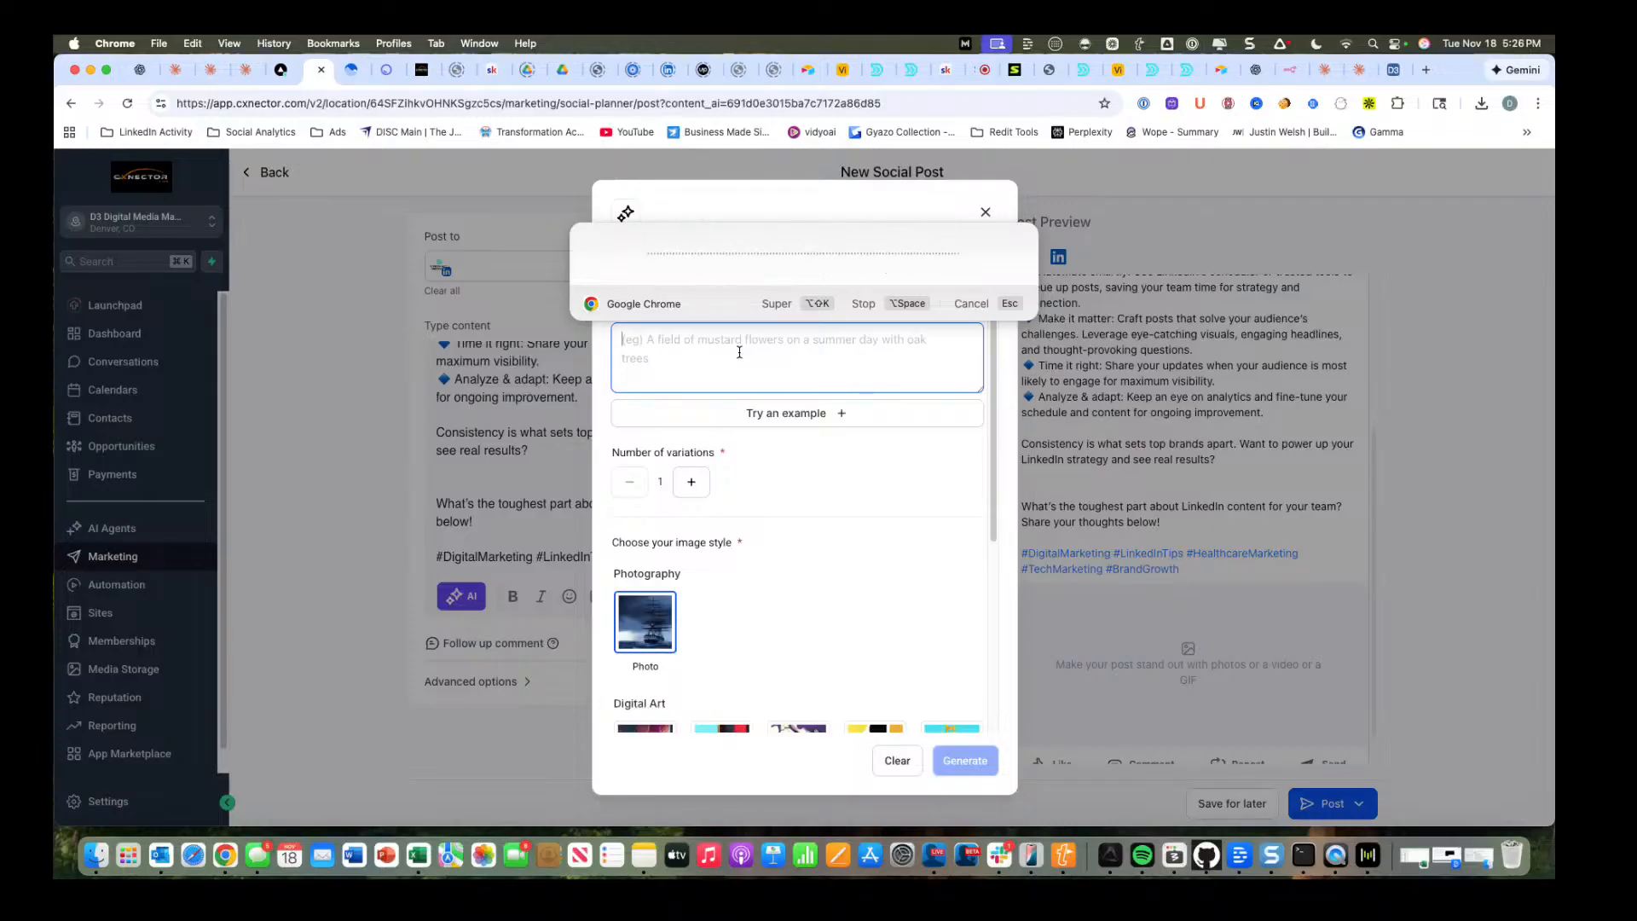
{"action": "key", "text": "alt+space"}
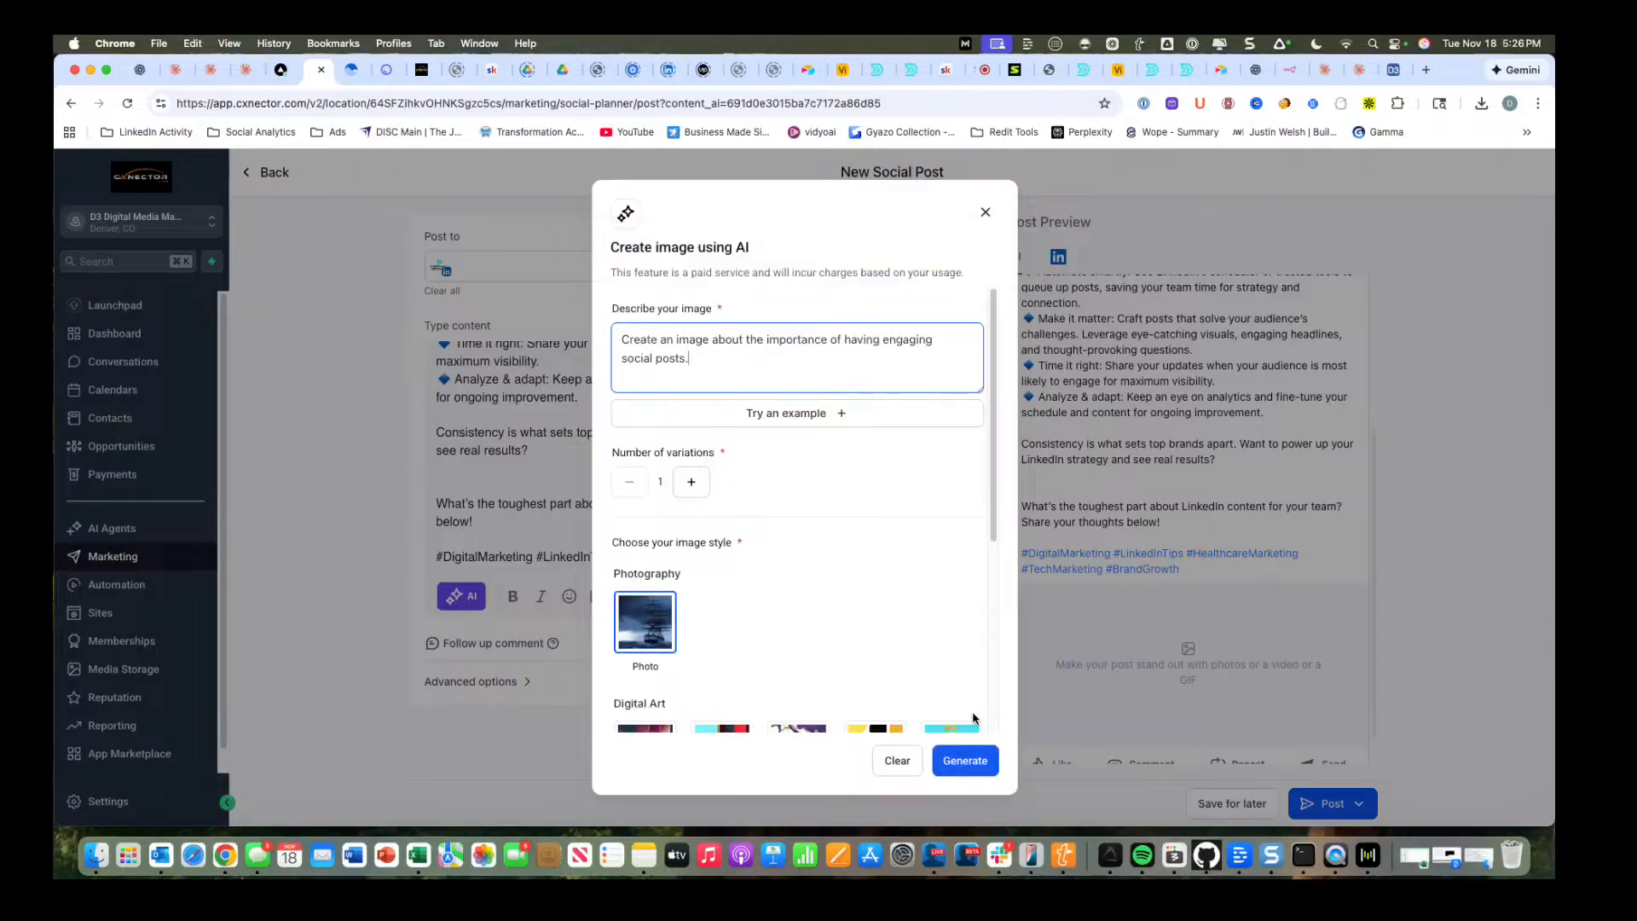
Generate the image in the Color Pencil style and insert it into the LinkedIn post.
{"action": "scroll", "coordinate": [804, 603], "scroll_direction": "down", "scroll_amount": 5}
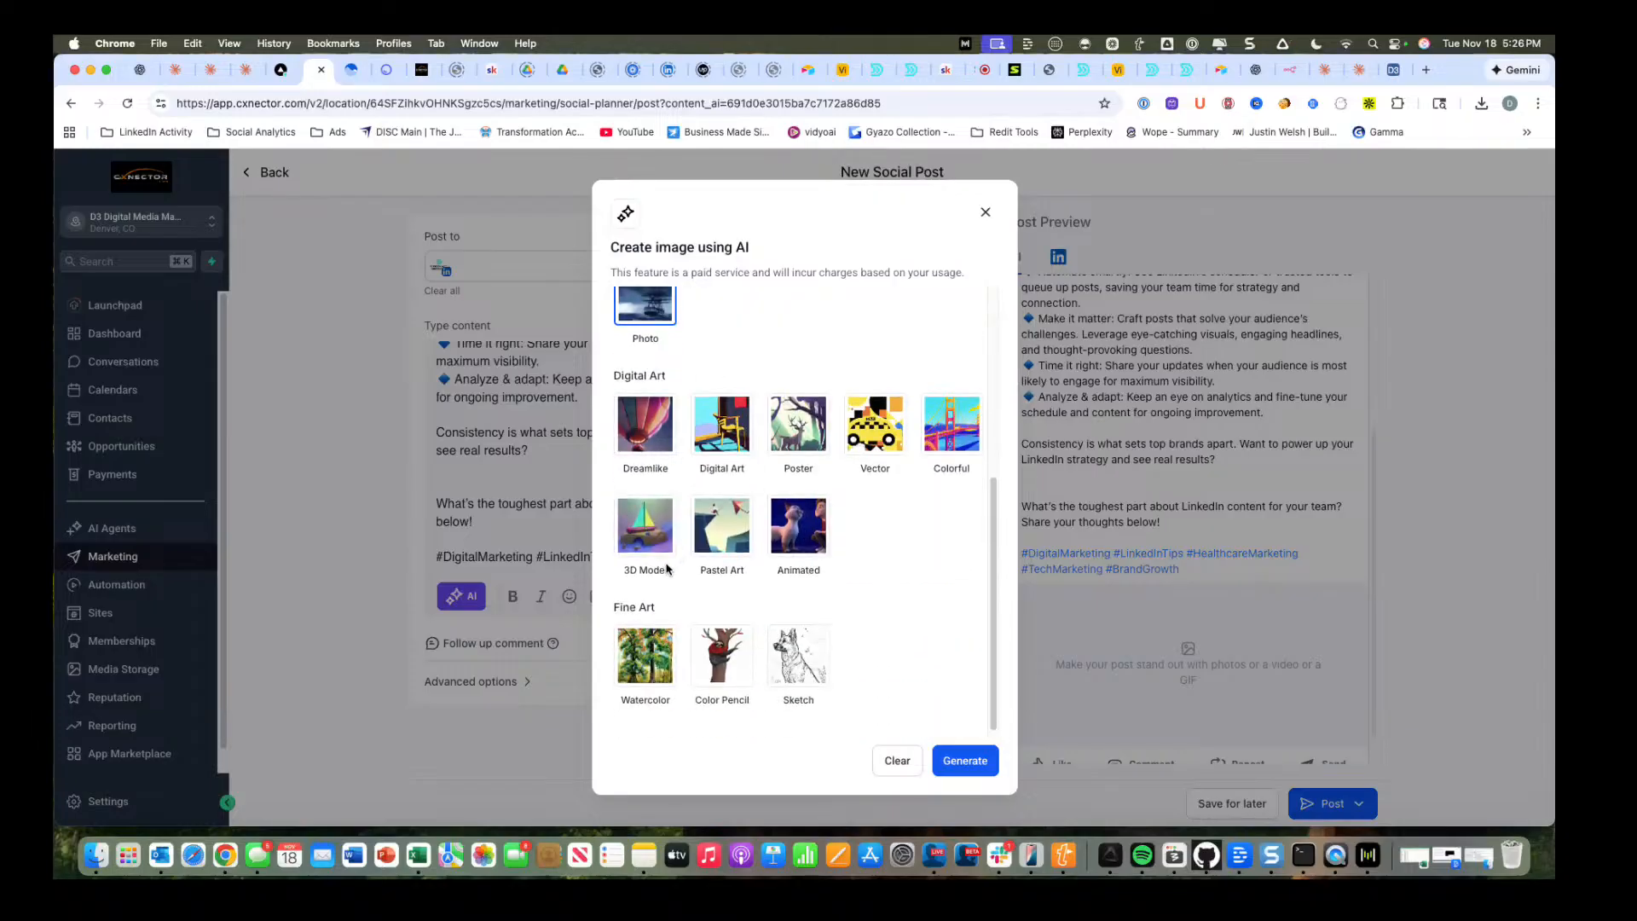
{"action": "left_click", "coordinate": [725, 657]}
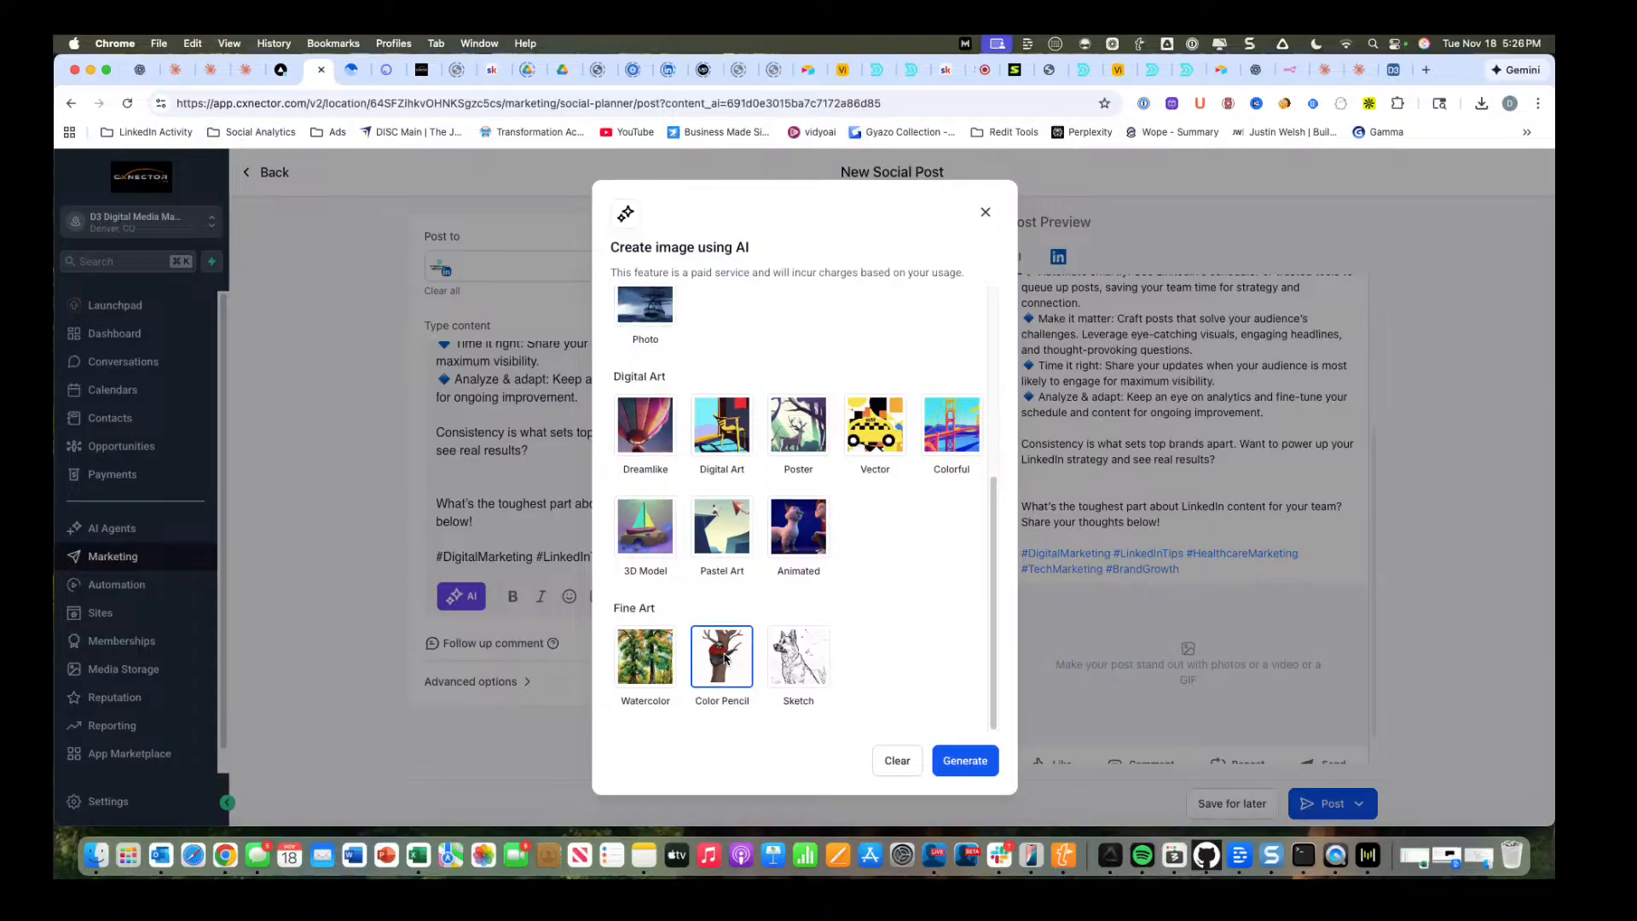
{"action": "left_click", "coordinate": [964, 766]}
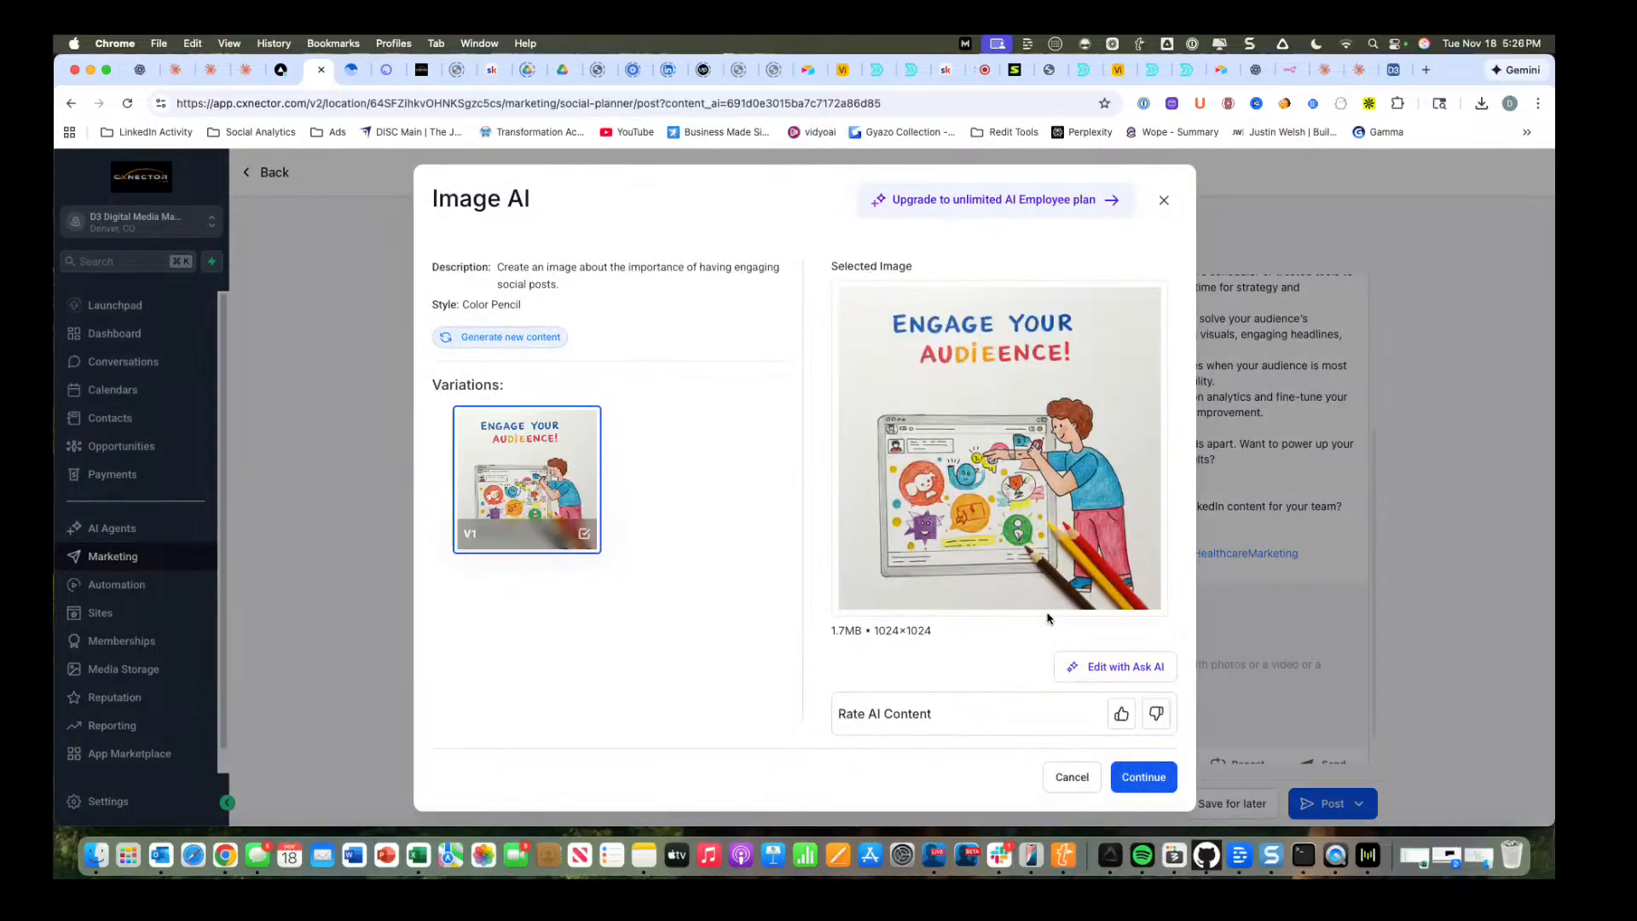
{"action": "left_click", "coordinate": [1158, 784]}
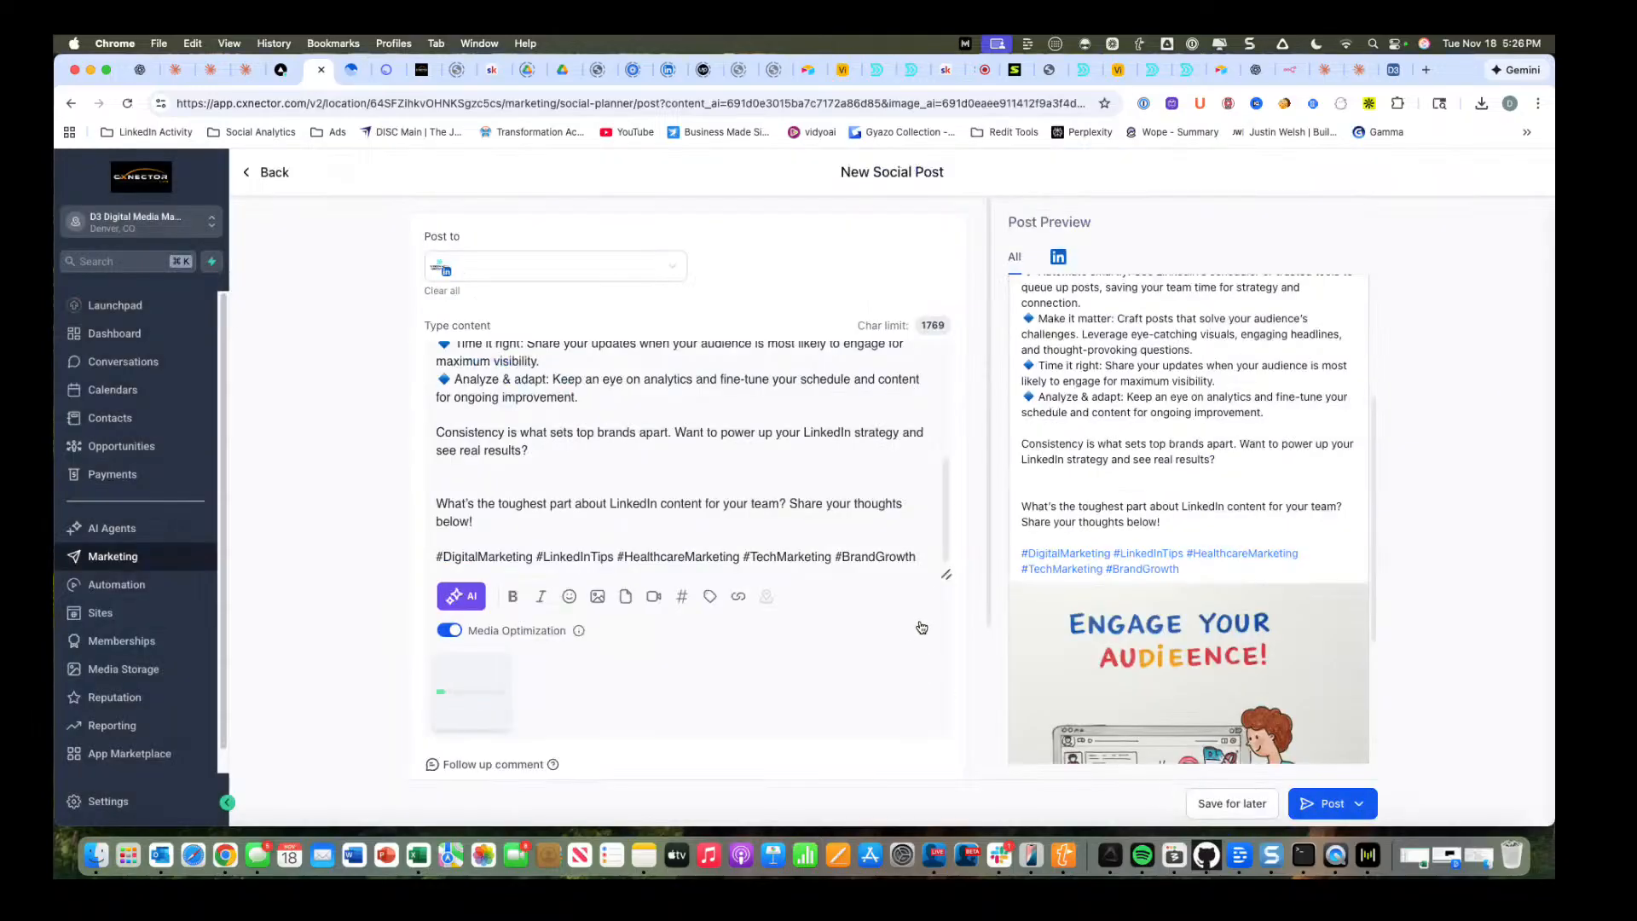
{"action": "scroll", "coordinate": [921, 628], "scroll_direction": "down", "scroll_amount": 4}
{"action": "scroll", "coordinate": [1139, 537], "scroll_direction": "down", "scroll_amount": 5}
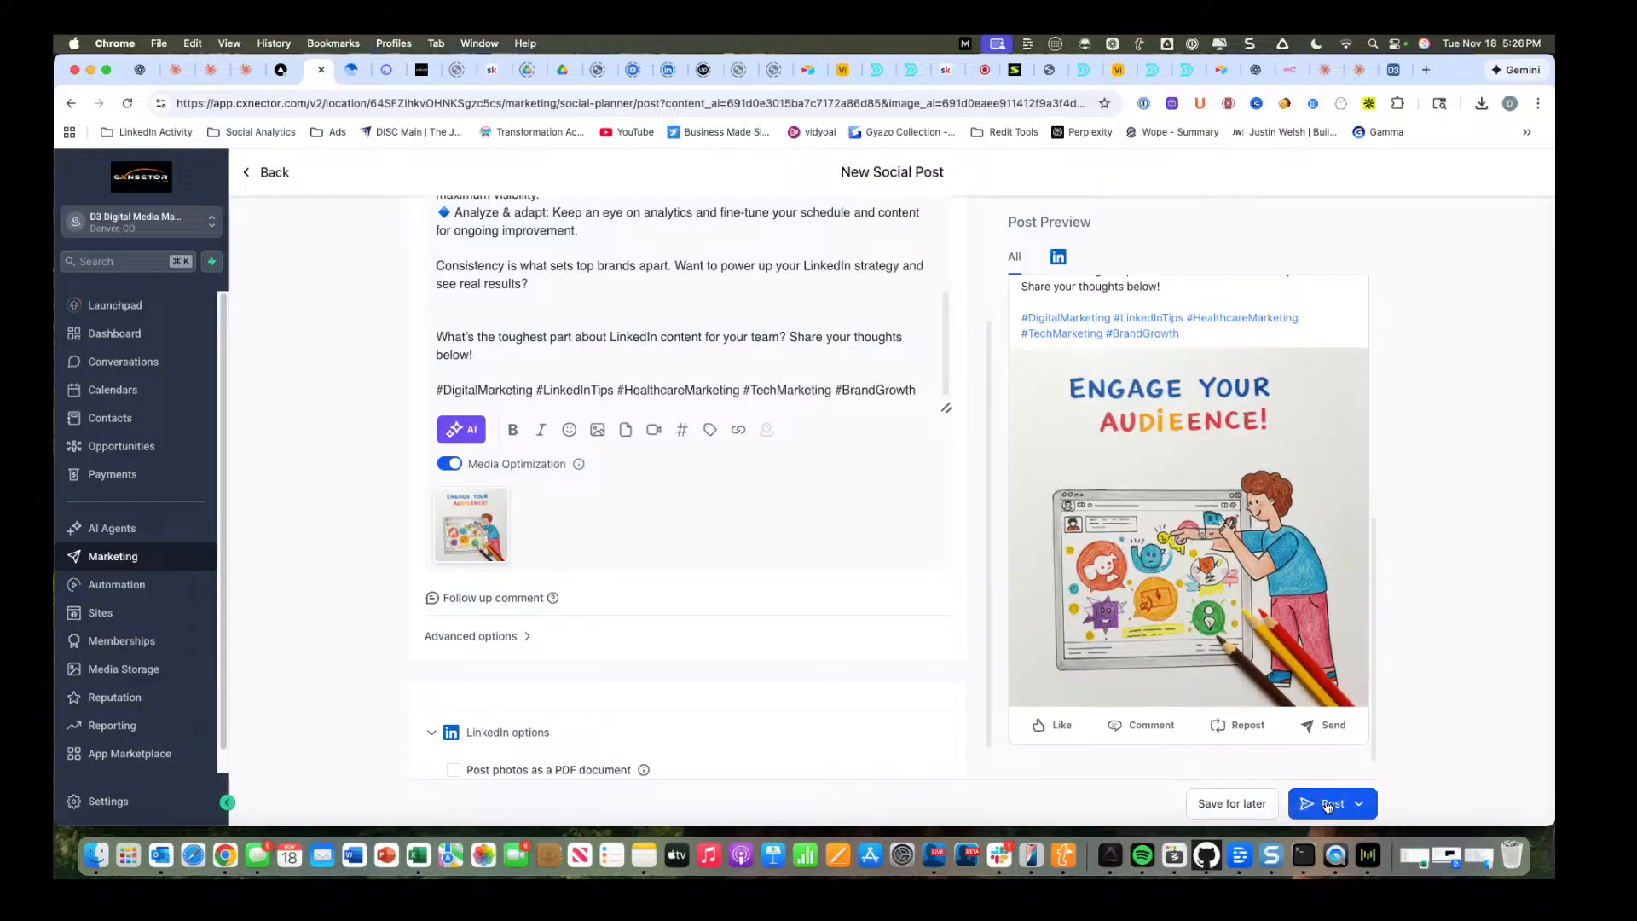
{"action": "scroll", "coordinate": [873, 758], "scroll_direction": "down", "scroll_amount": 1}
{"action": "scroll", "coordinate": [872, 757], "scroll_direction": "down", "scroll_amount": 2}
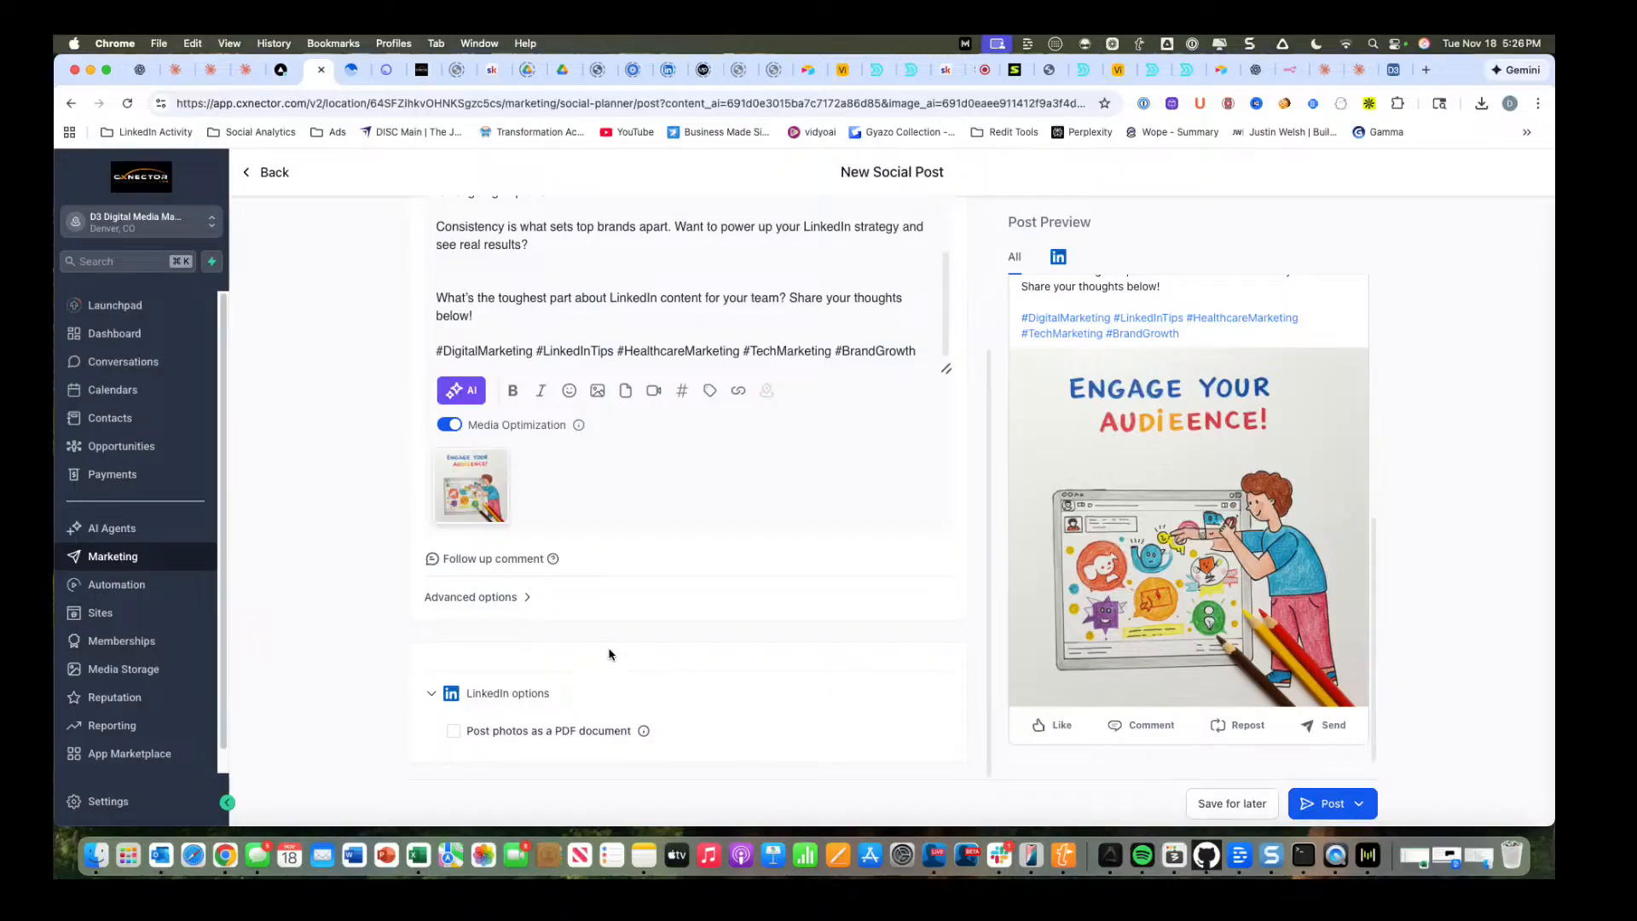
{"action": "left_click", "coordinate": [477, 561]}
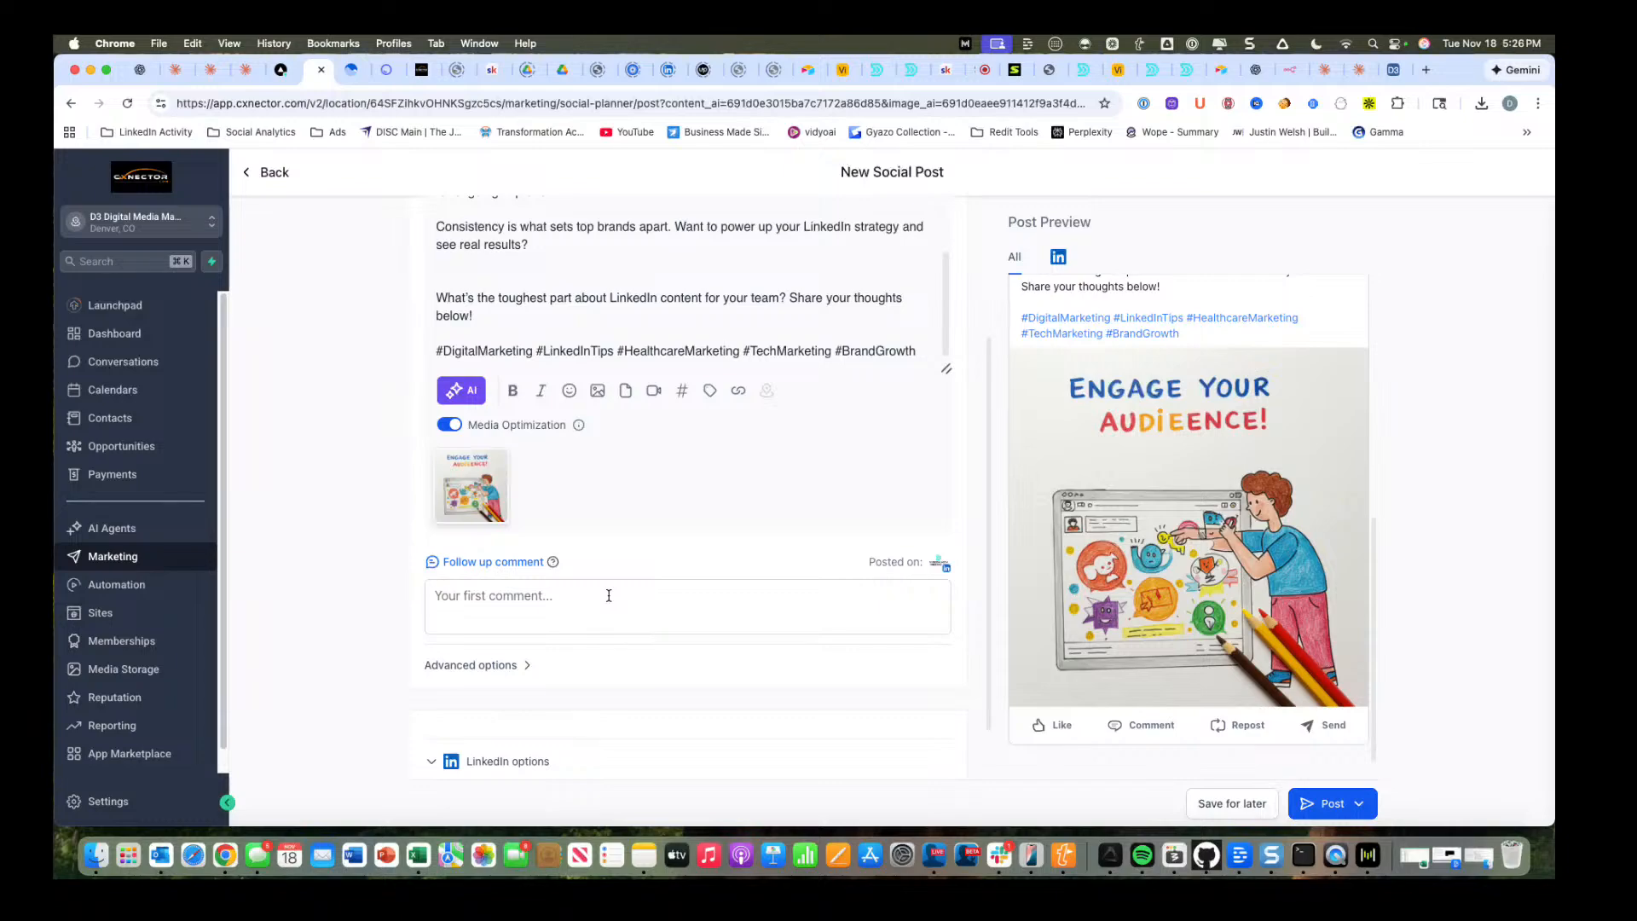
{"action": "key", "text": "alt+space"}
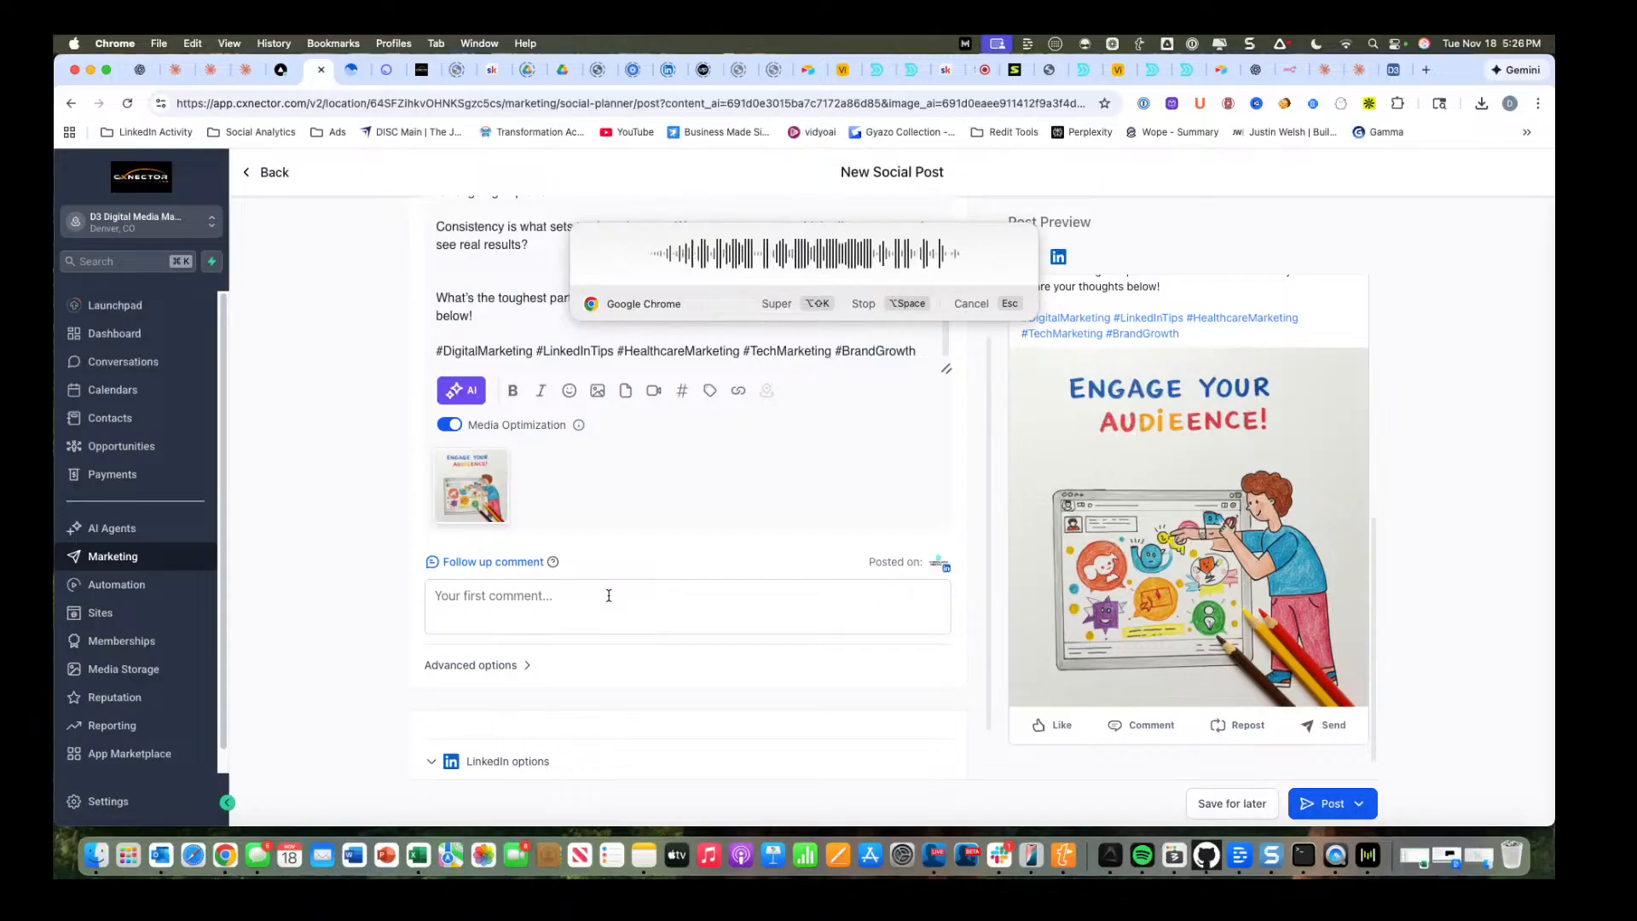
{"action": "key", "text": "alt+space"}
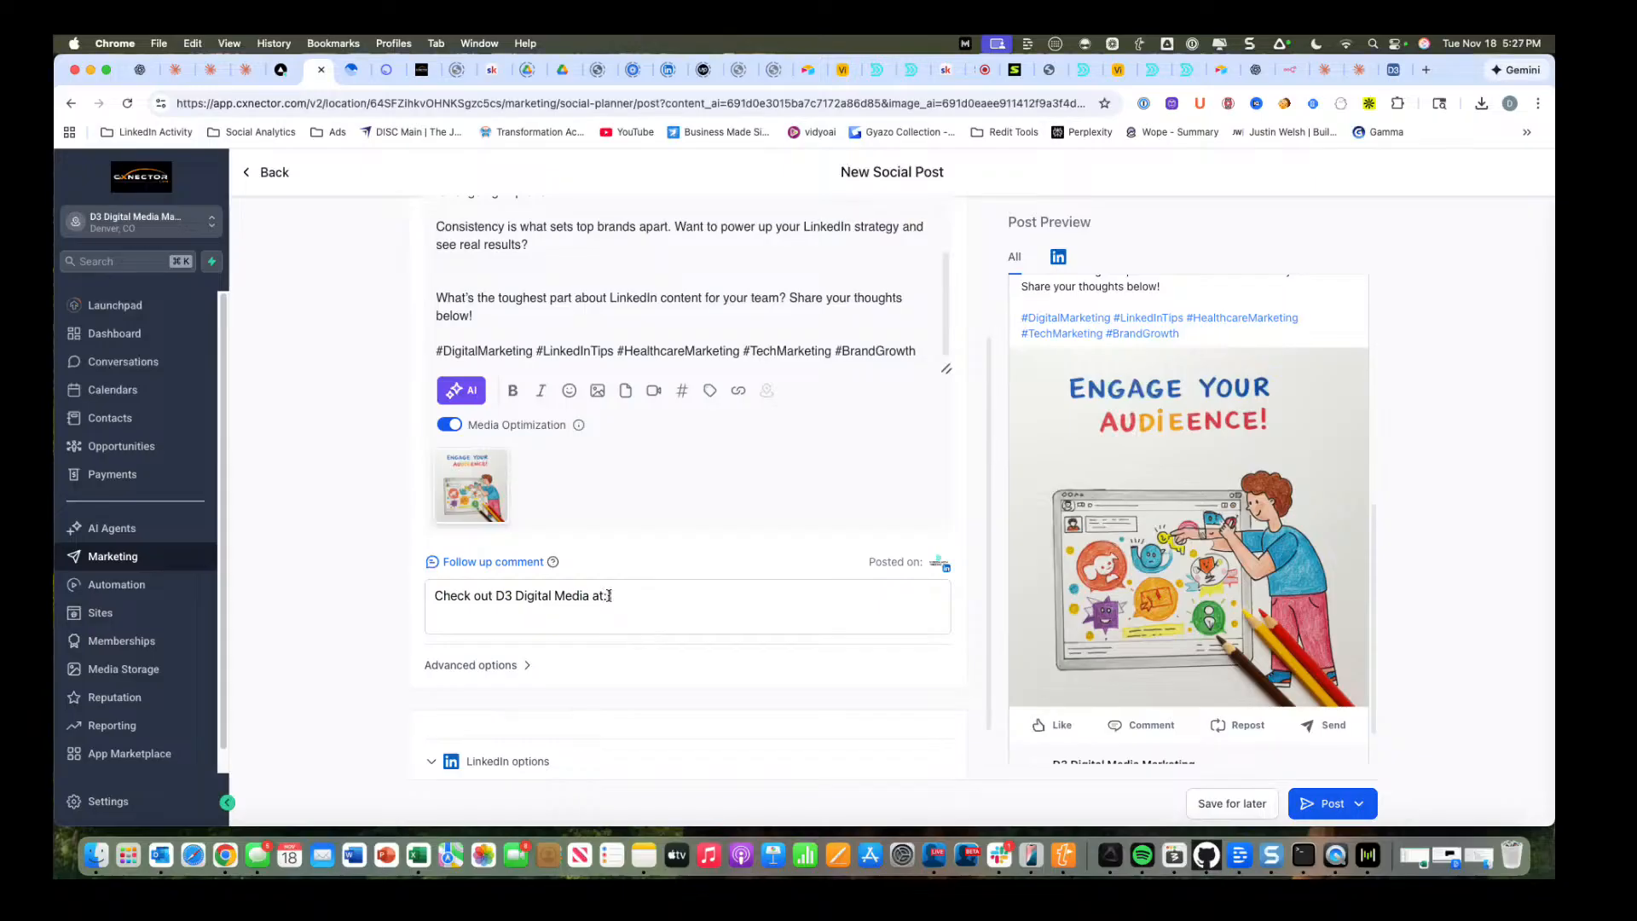
{"action": "type", "text": "www.d3digitalmedia.com and join me in my free Skool"}
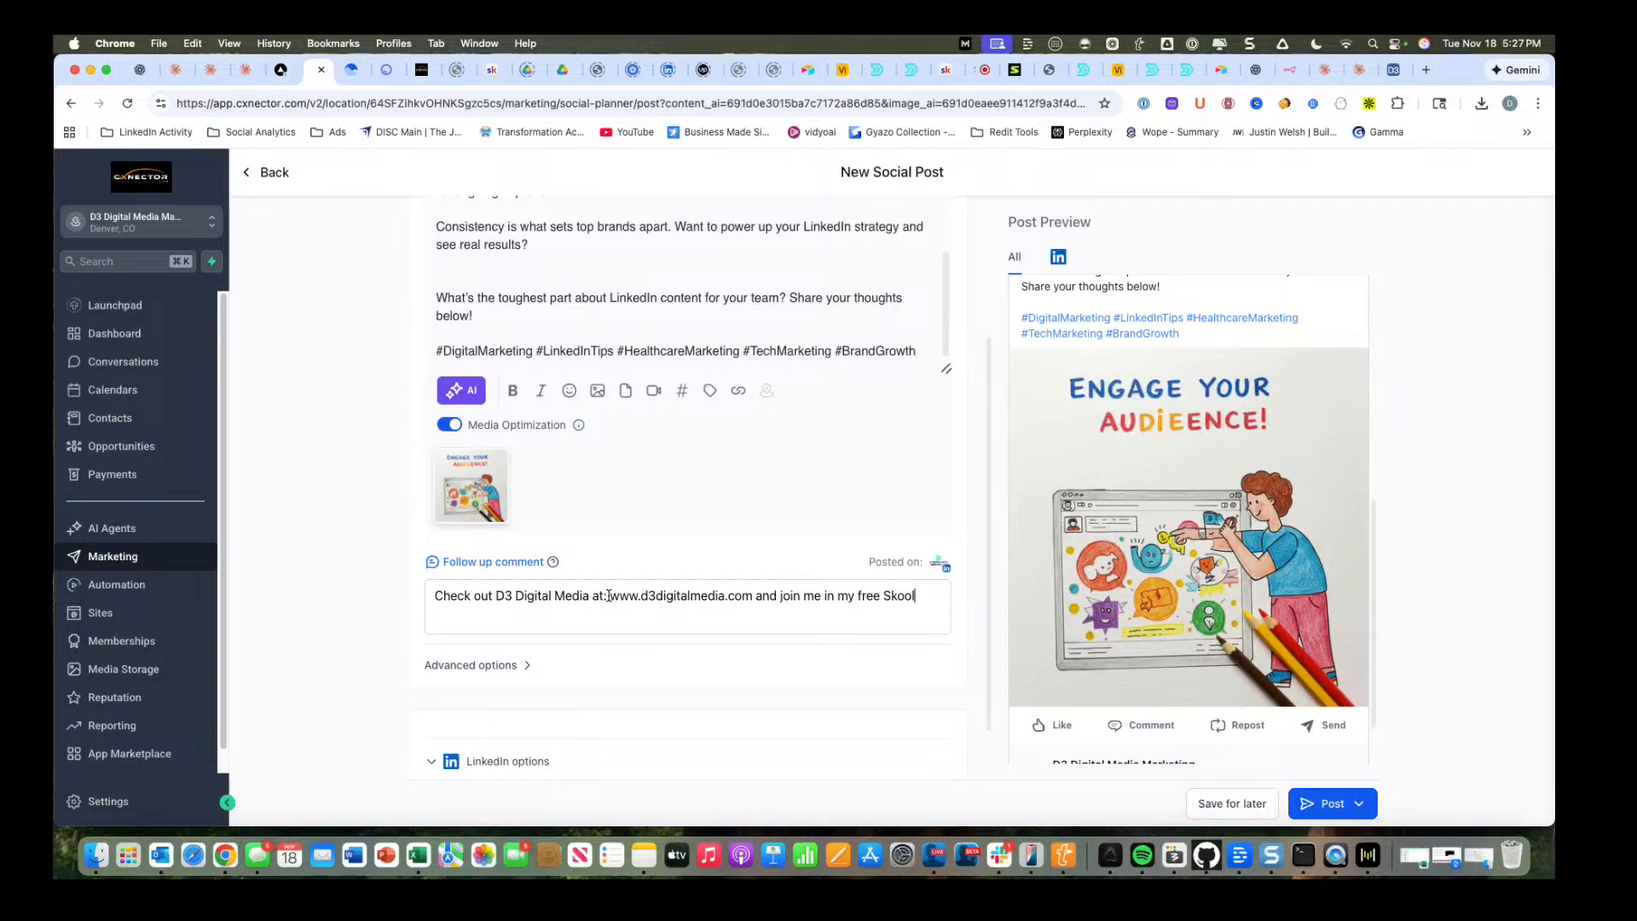
{"action": "type", "text": "om"}
{"action": "type", "text": "l"}
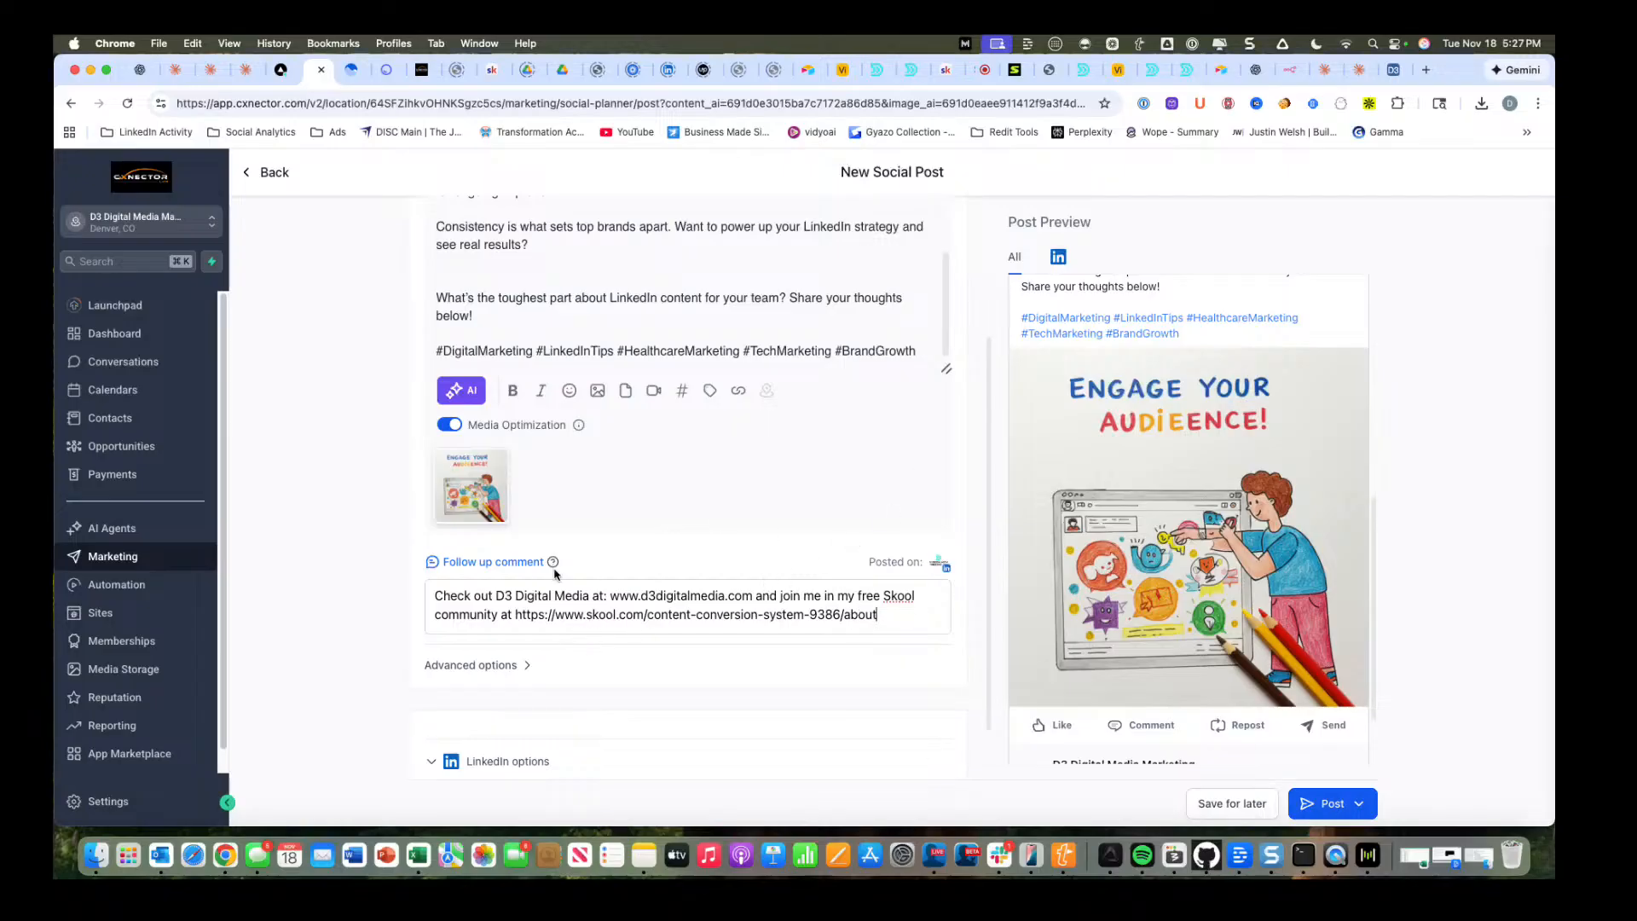
Check the post text once more and publish the LinkedIn post immediately.
{"action": "scroll", "coordinate": [710, 326], "scroll_direction": "up", "scroll_amount": 5}
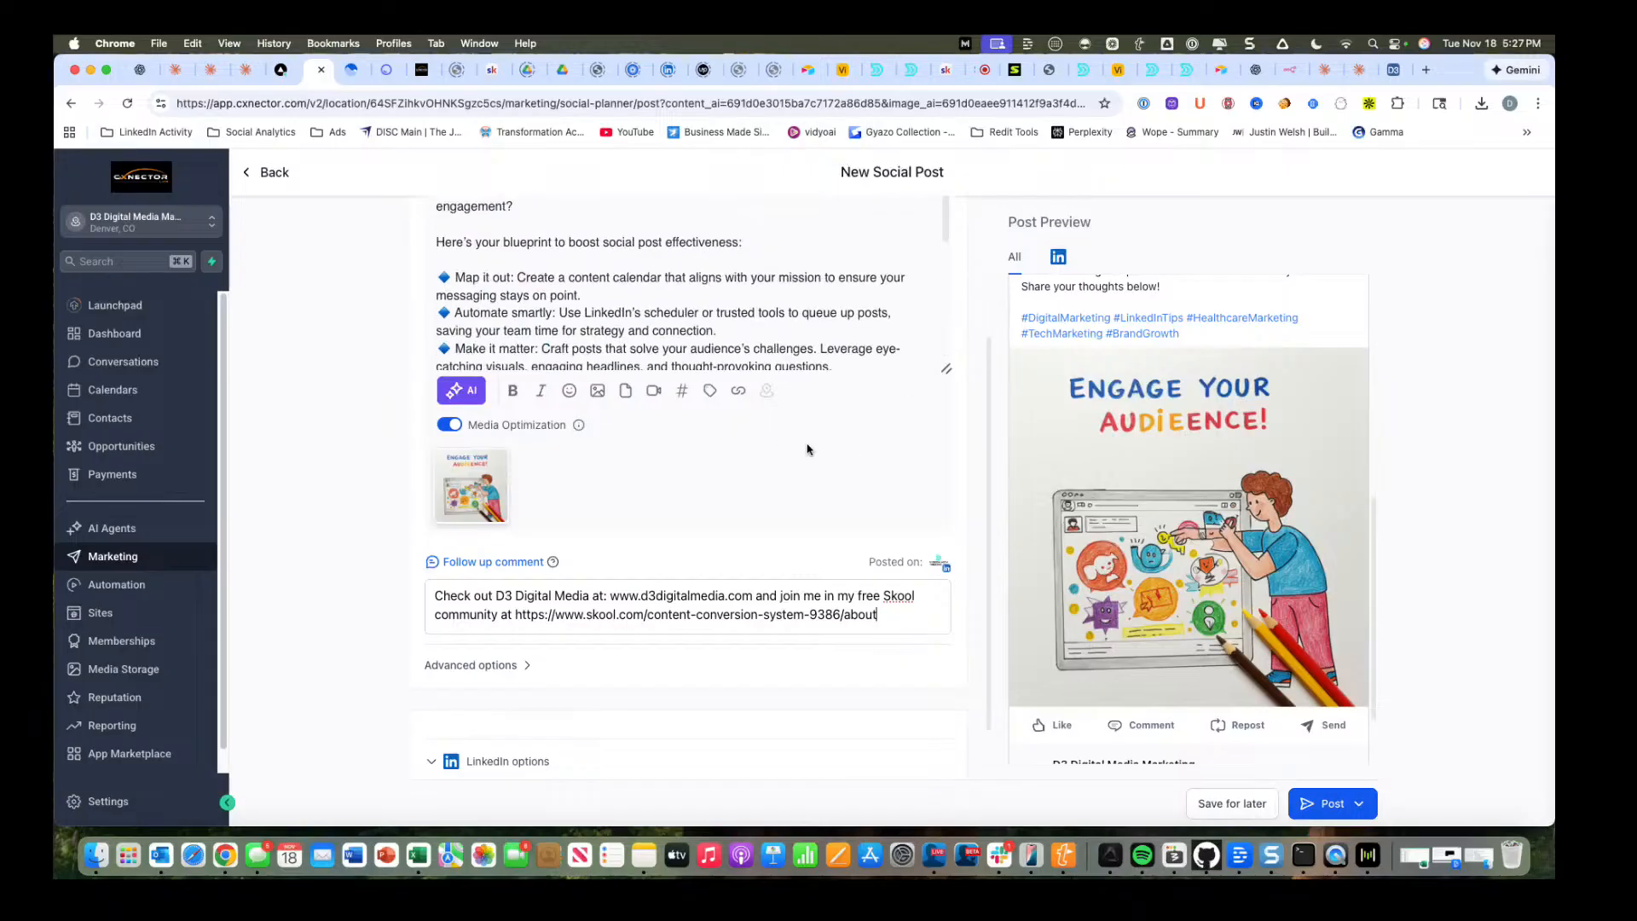
{"action": "left_click", "coordinate": [1336, 809]}
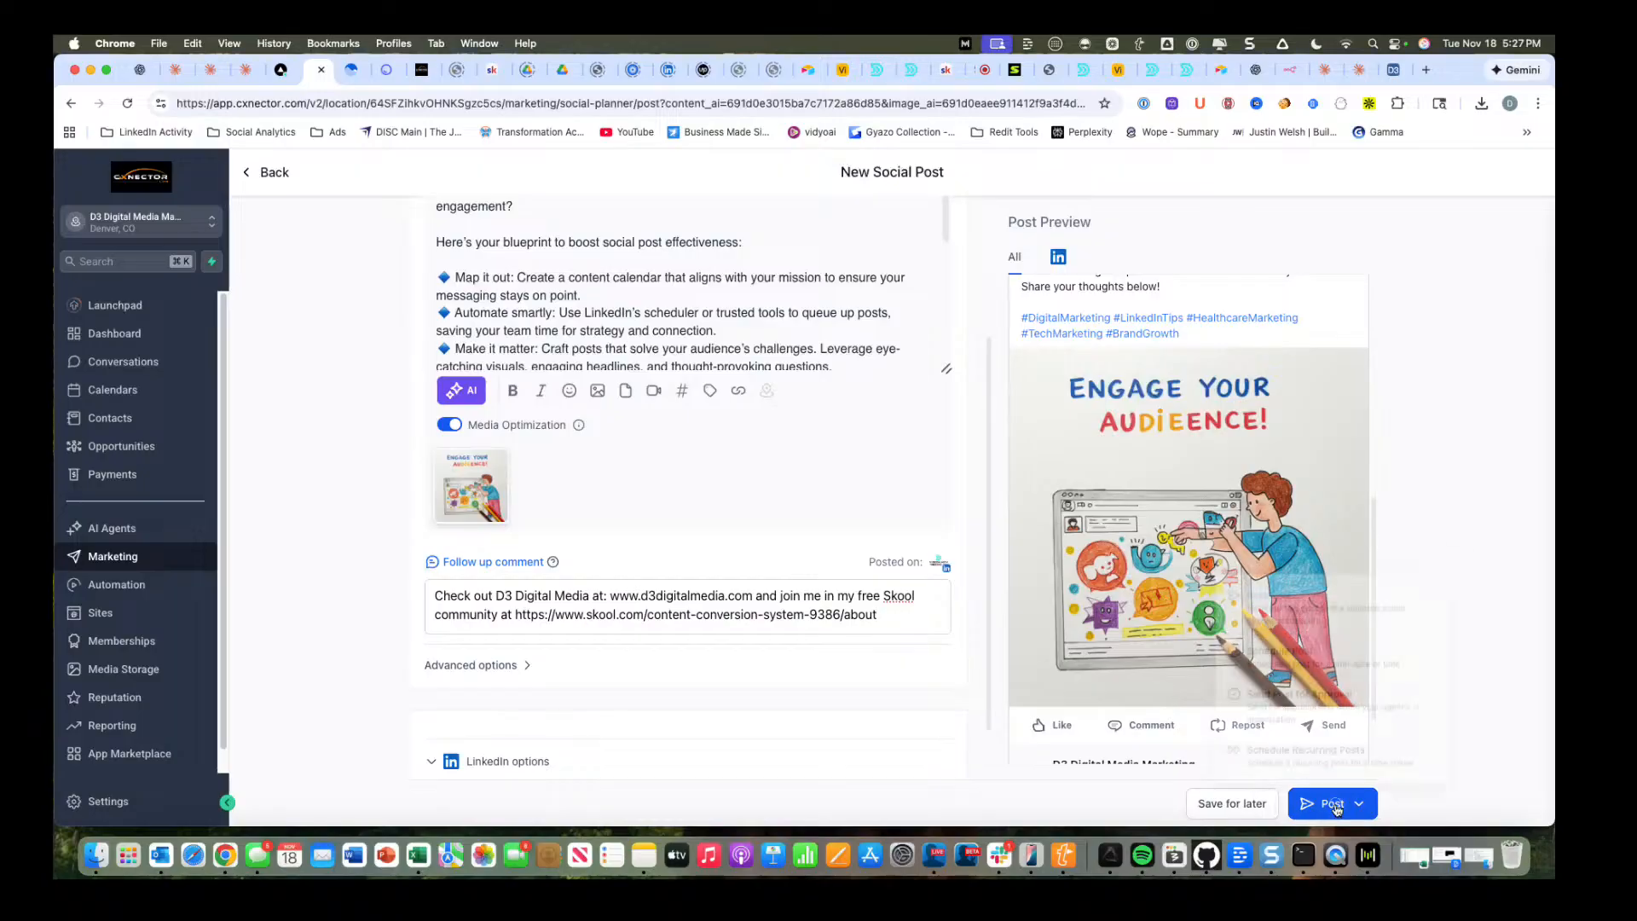
{"action": "left_click", "coordinate": [1270, 571]}
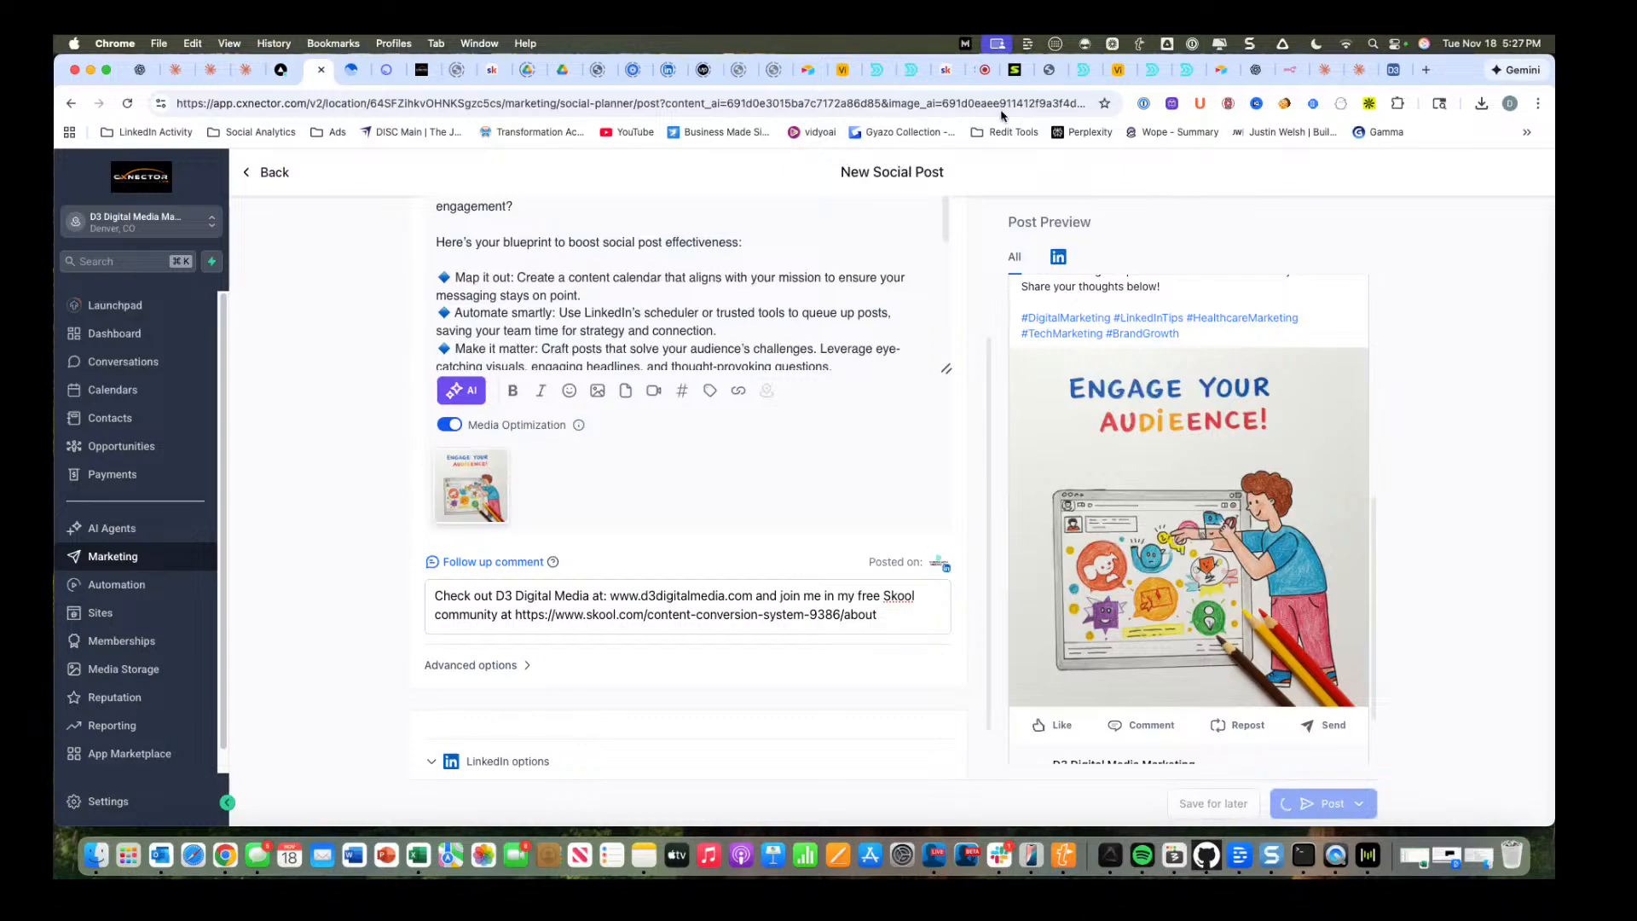
Open LinkedIn in a new browser tab.
{"action": "left_click", "coordinate": [1425, 69]}
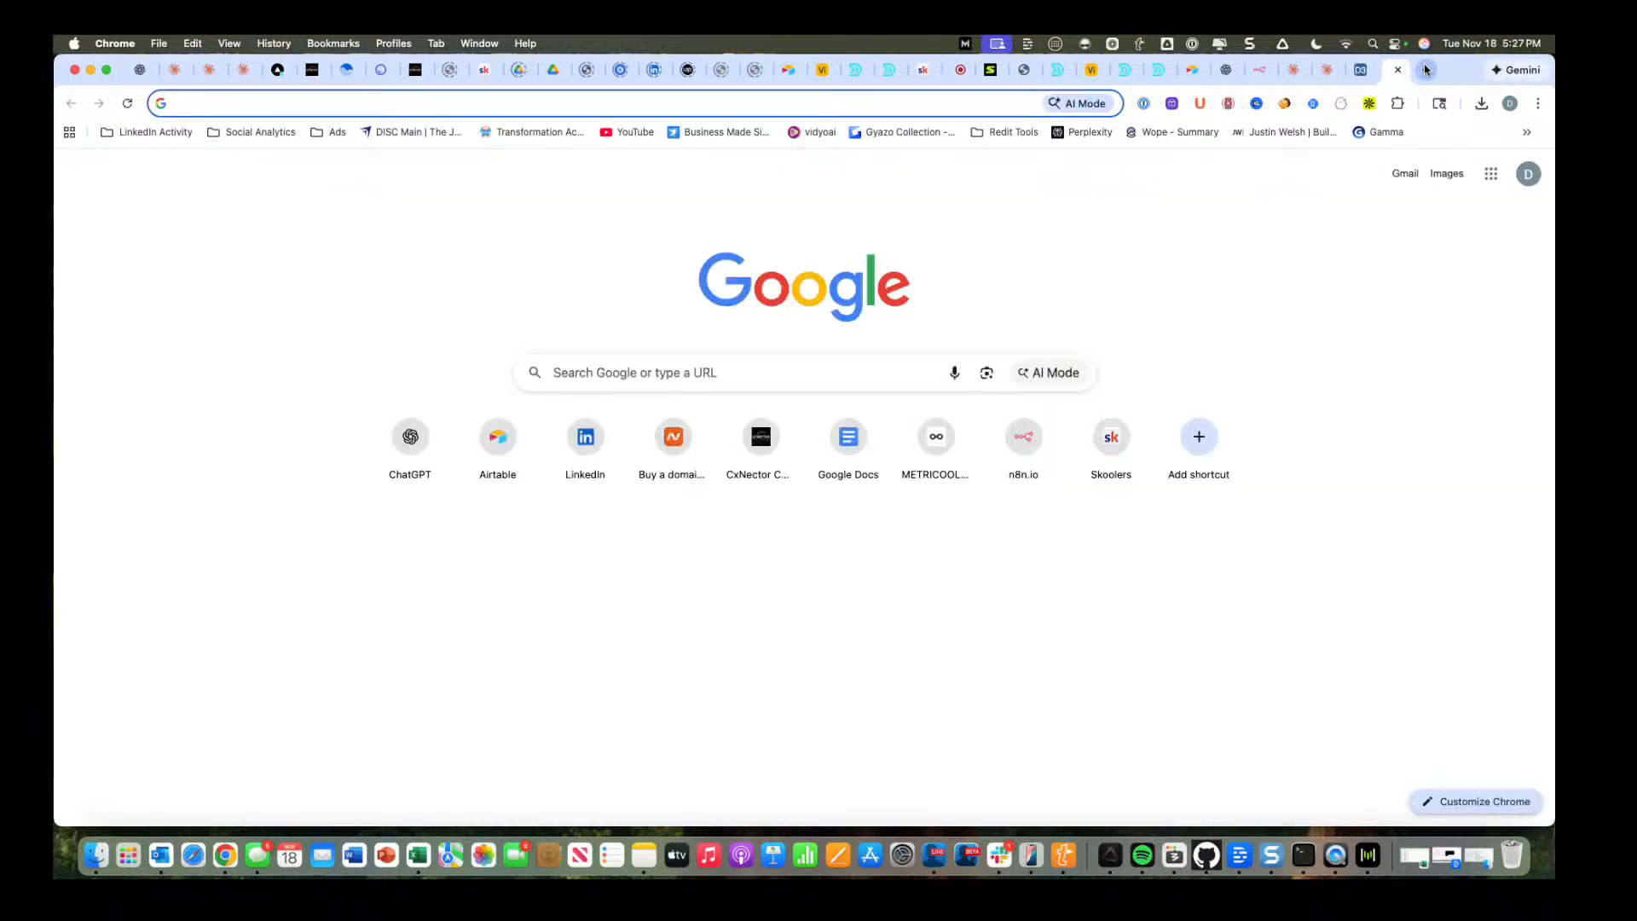
{"action": "type", "text": "linkedin.com"}
{"action": "key", "text": "Return"}
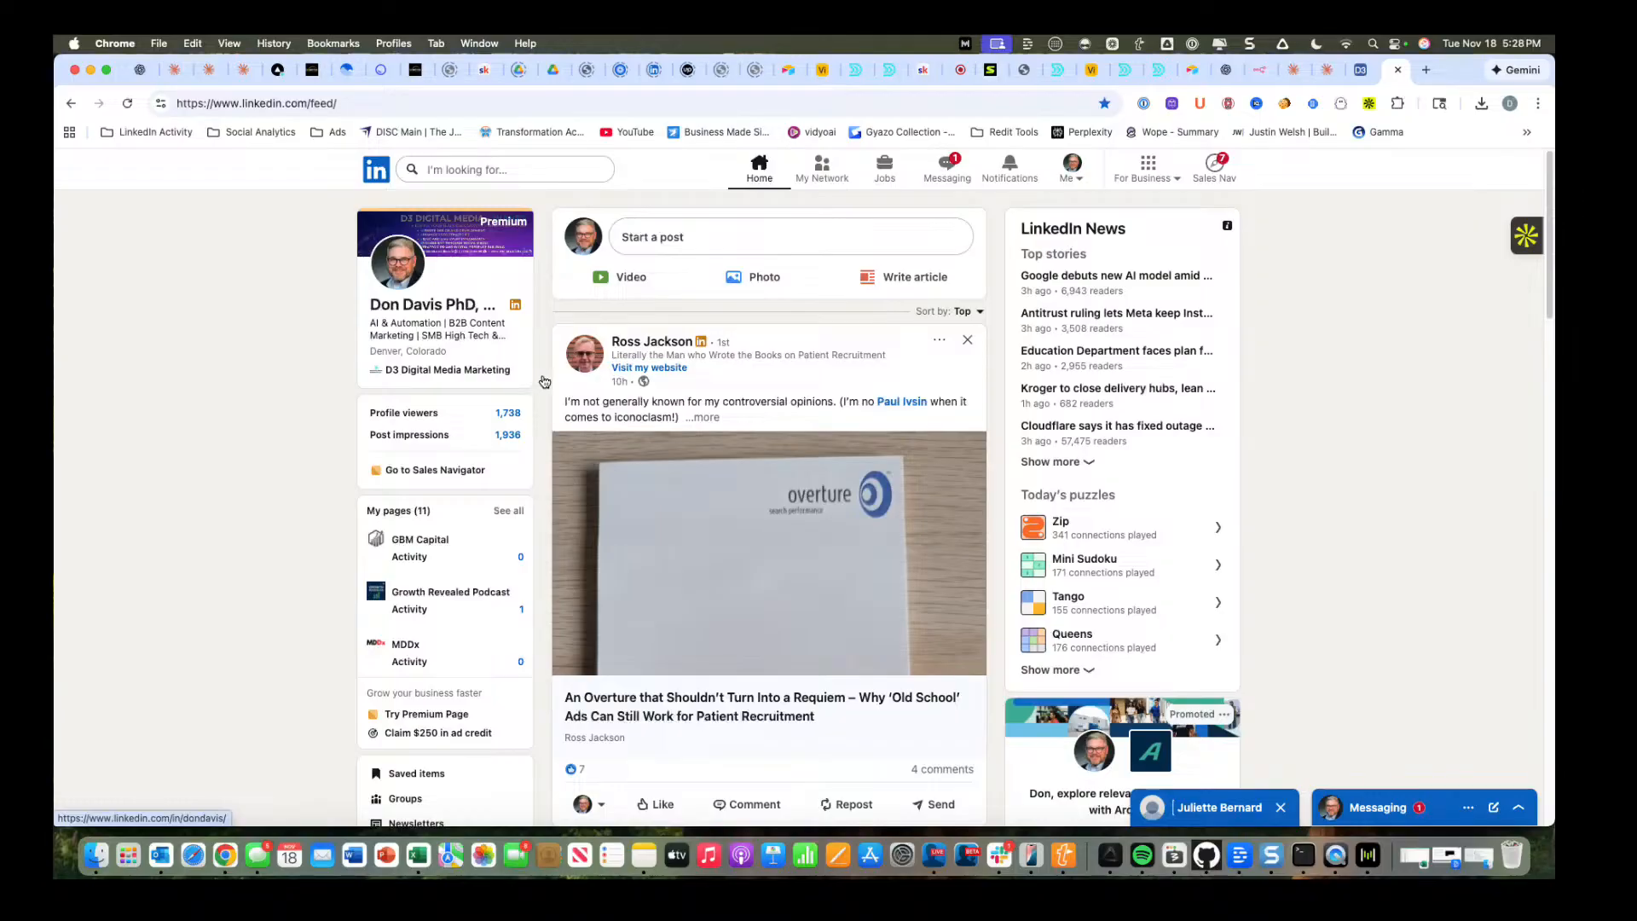
Open the own LinkedIn profile and show all posts from its Activity section.
{"action": "scroll", "coordinate": [324, 512], "scroll_direction": "down", "scroll_amount": 6}
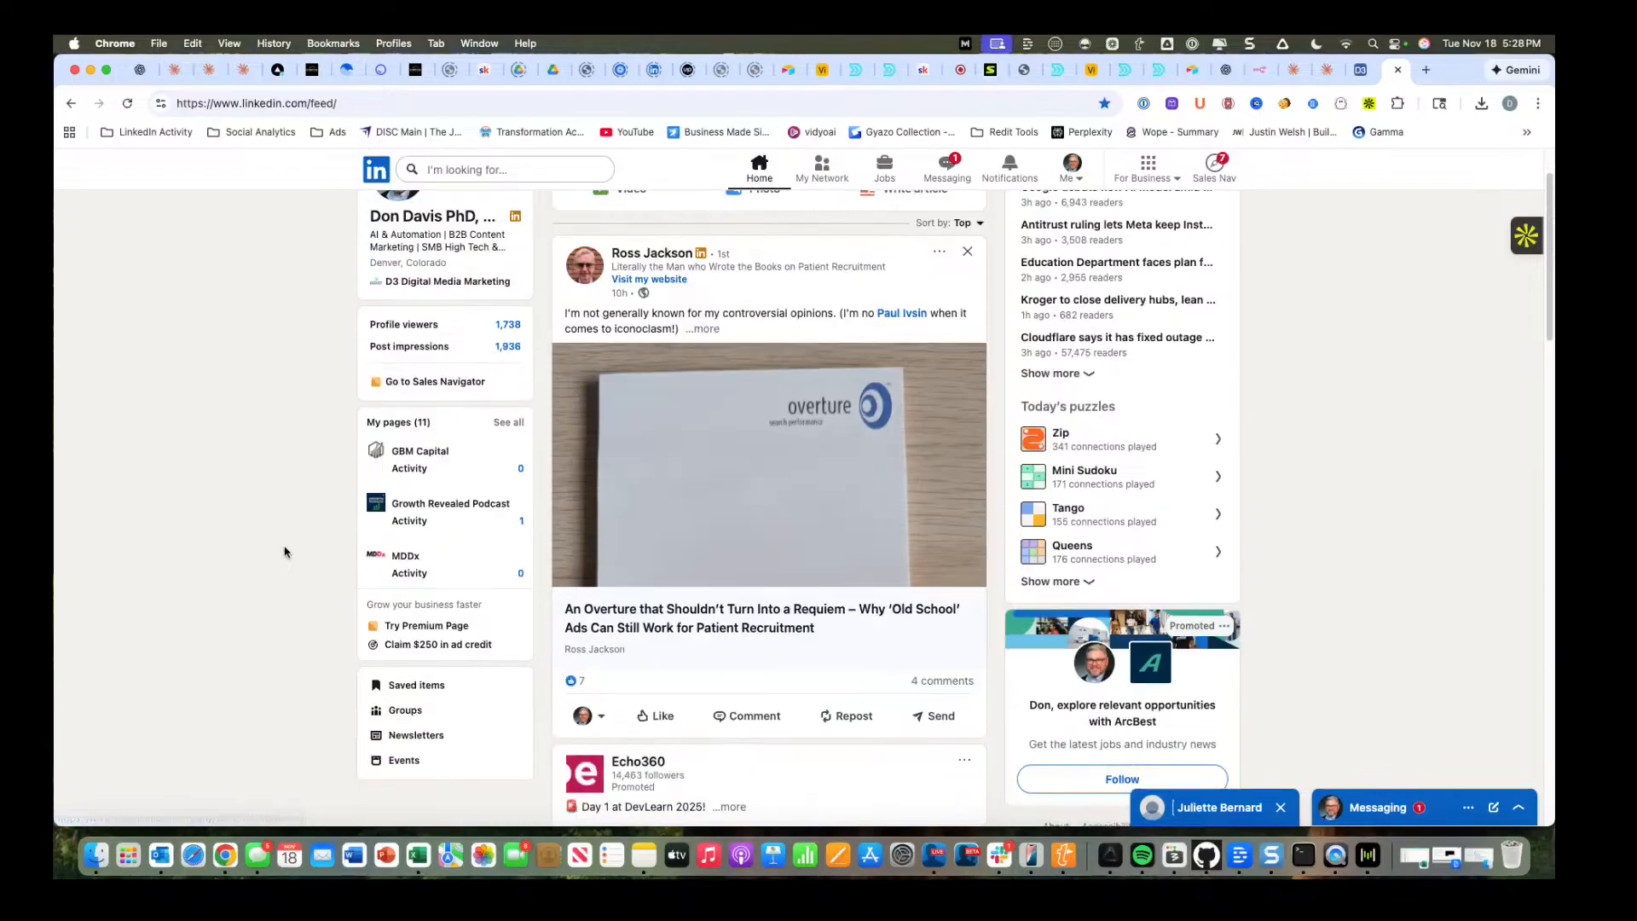
{"action": "scroll", "coordinate": [307, 477], "scroll_direction": "up", "scroll_amount": 6}
{"action": "left_click", "coordinate": [388, 282]}
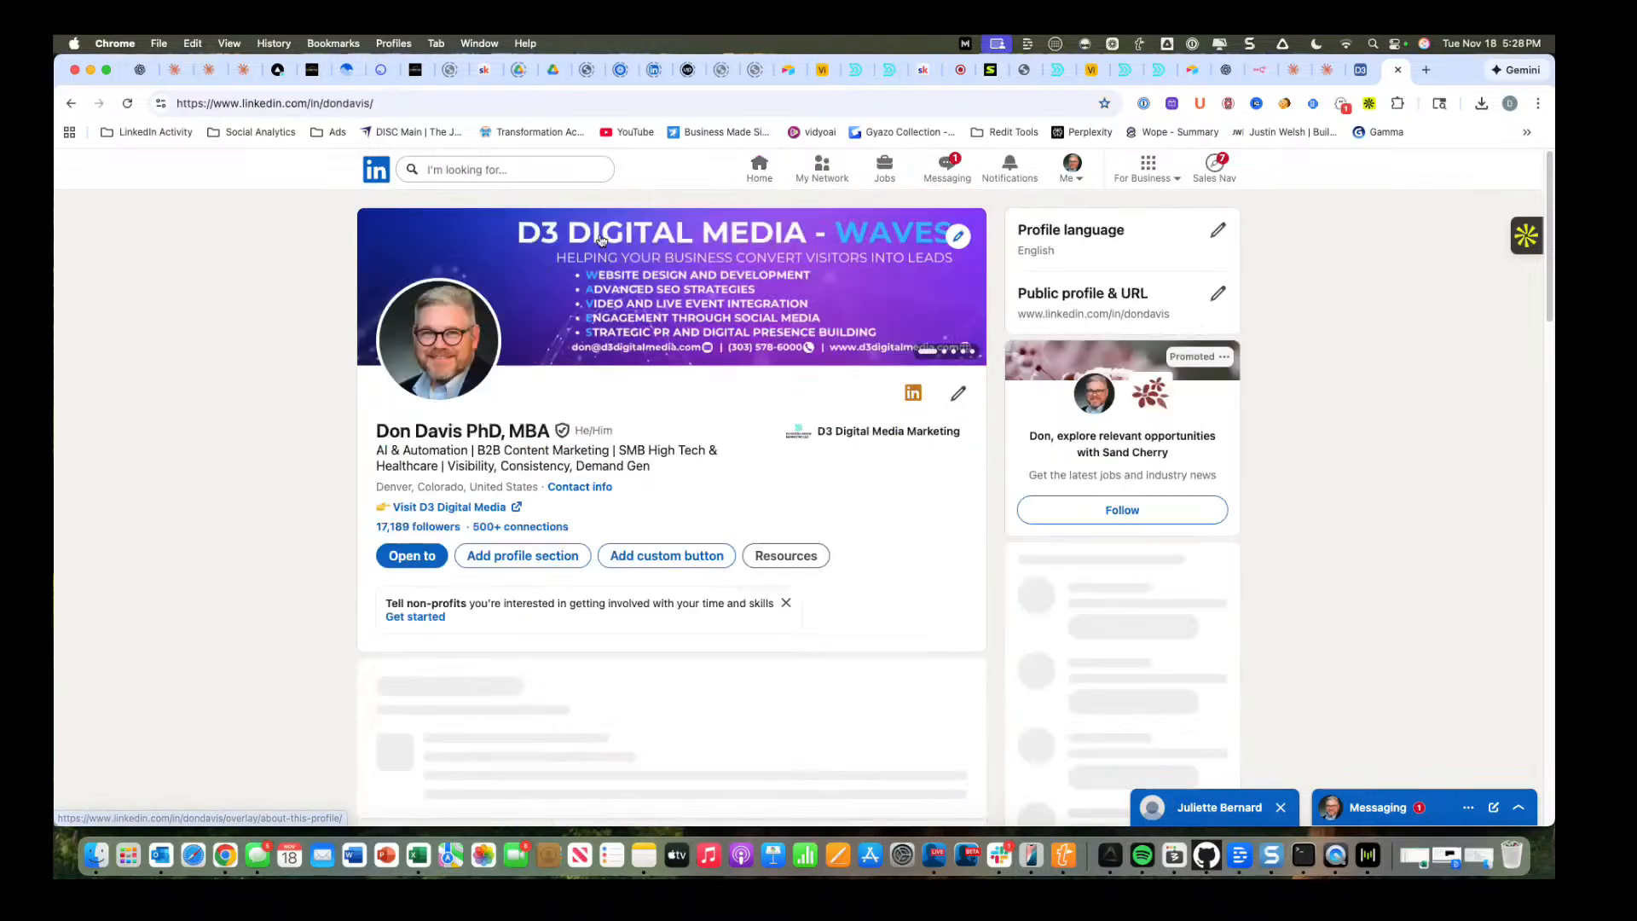
{"action": "scroll", "coordinate": [208, 566], "scroll_direction": "down", "scroll_amount": 15}
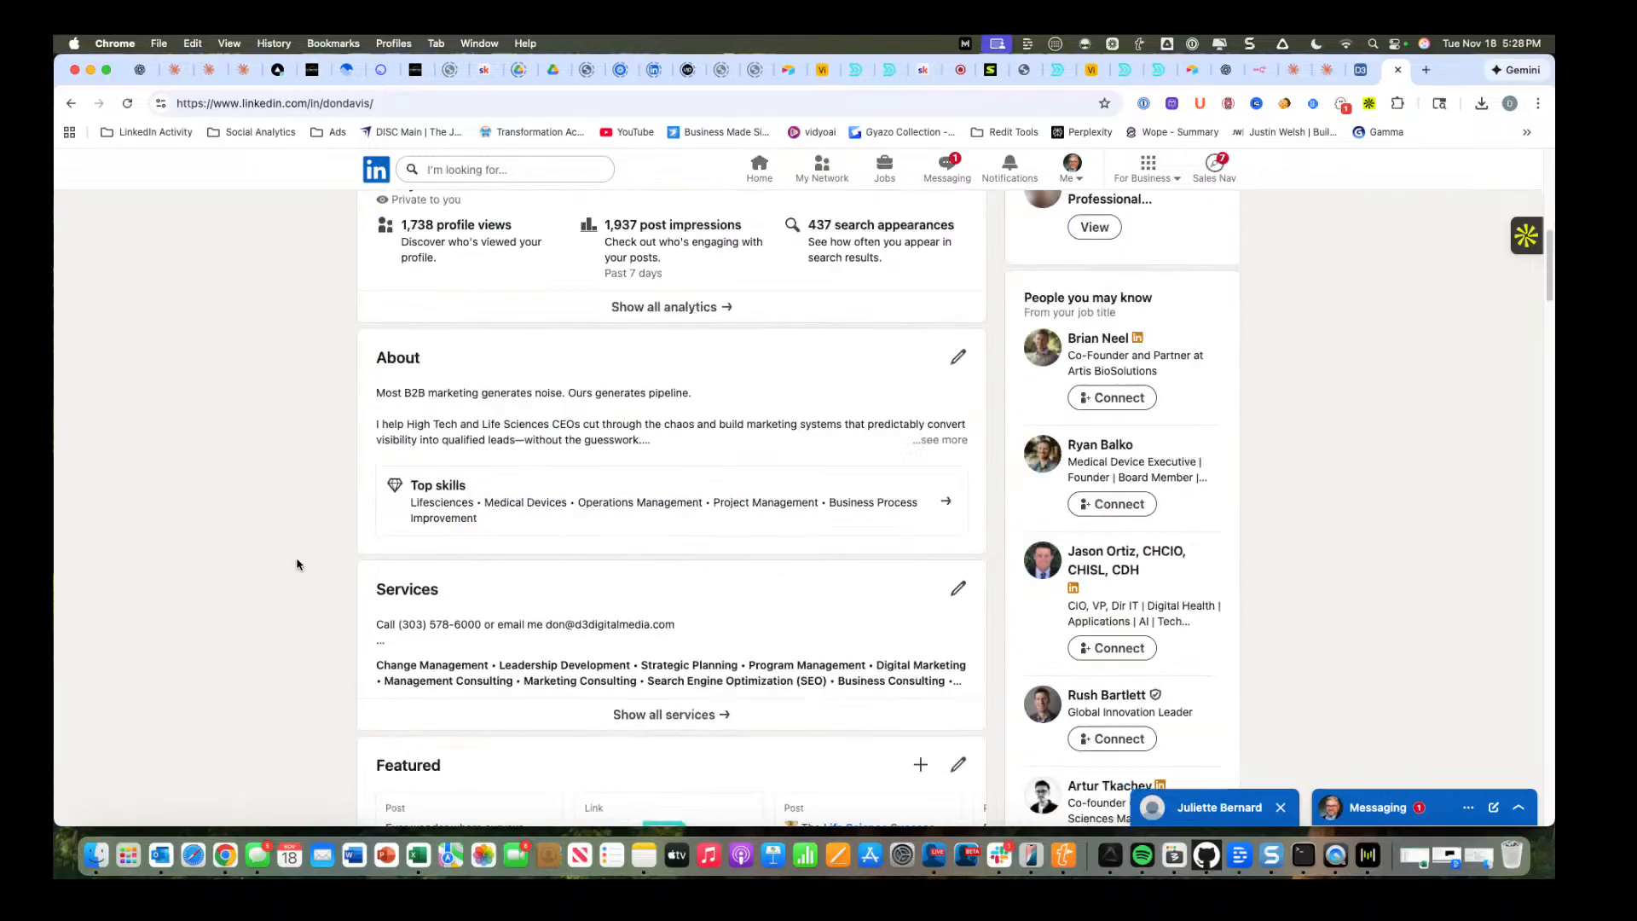
{"action": "scroll", "coordinate": [318, 533], "scroll_direction": "down", "scroll_amount": 5}
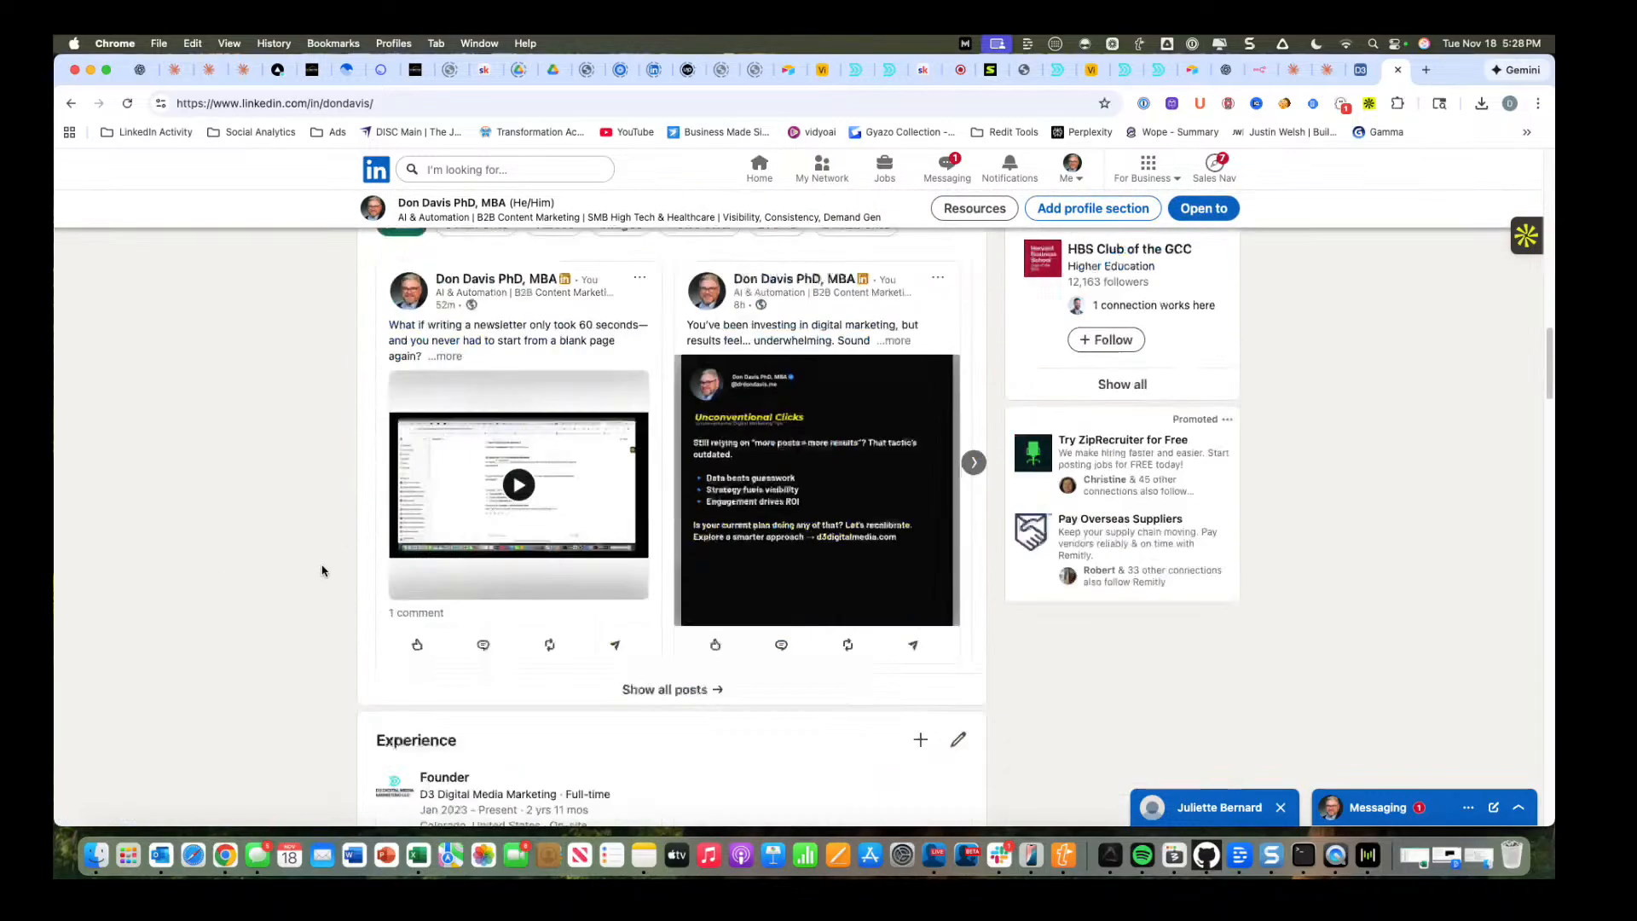
{"action": "scroll", "coordinate": [282, 426], "scroll_direction": "up", "scroll_amount": 3}
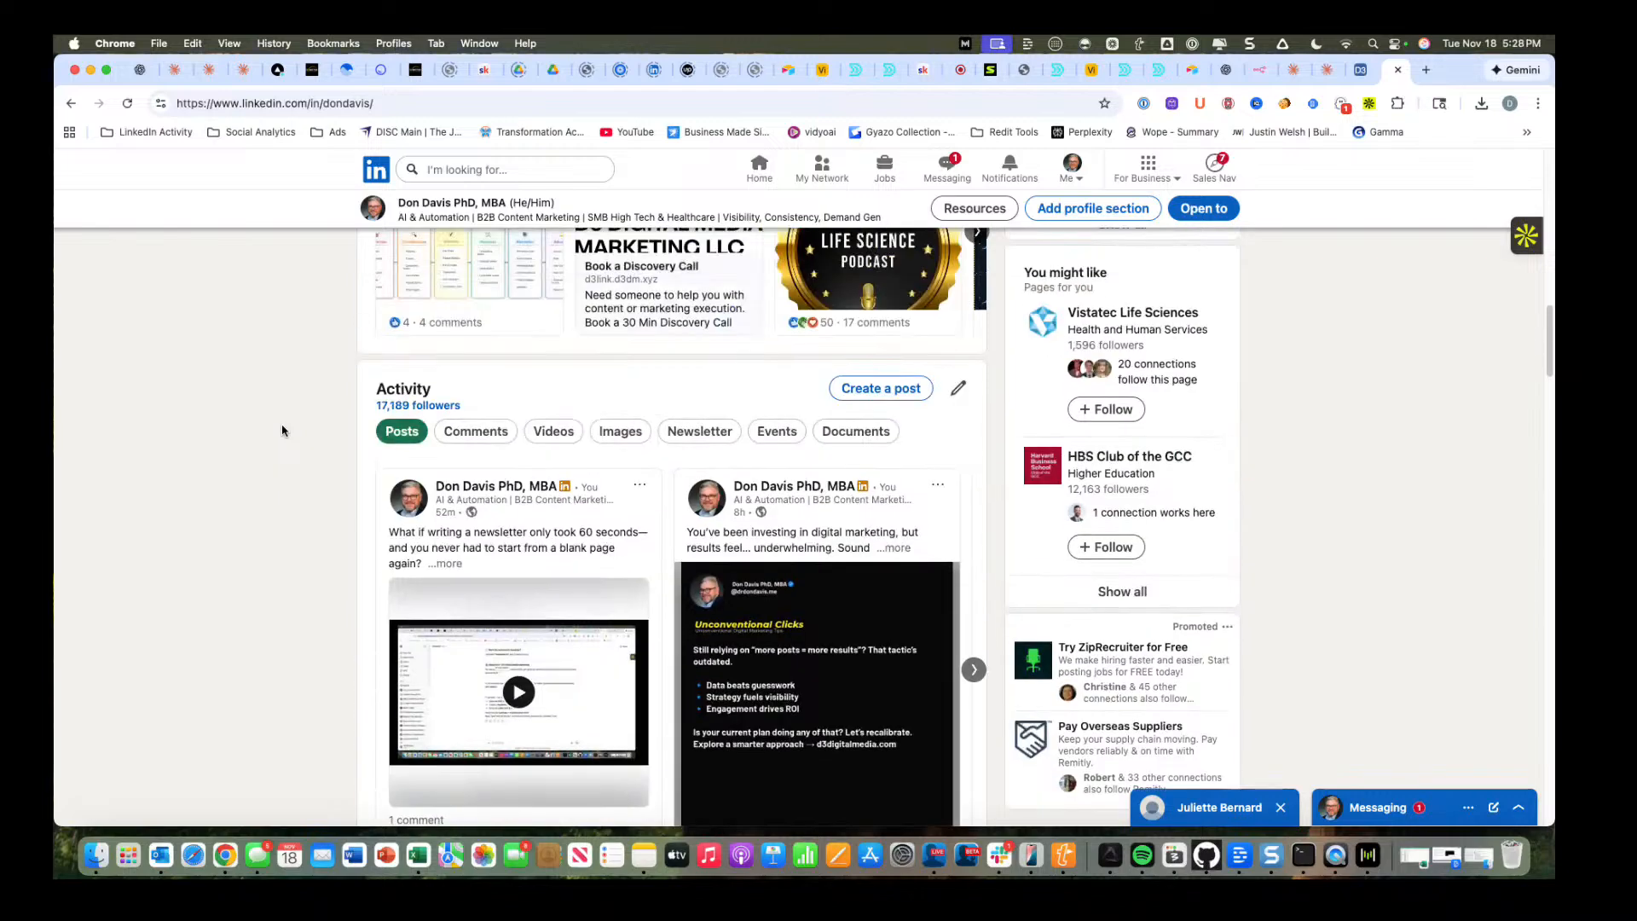
{"action": "scroll", "coordinate": [333, 465], "scroll_direction": "down", "scroll_amount": 4}
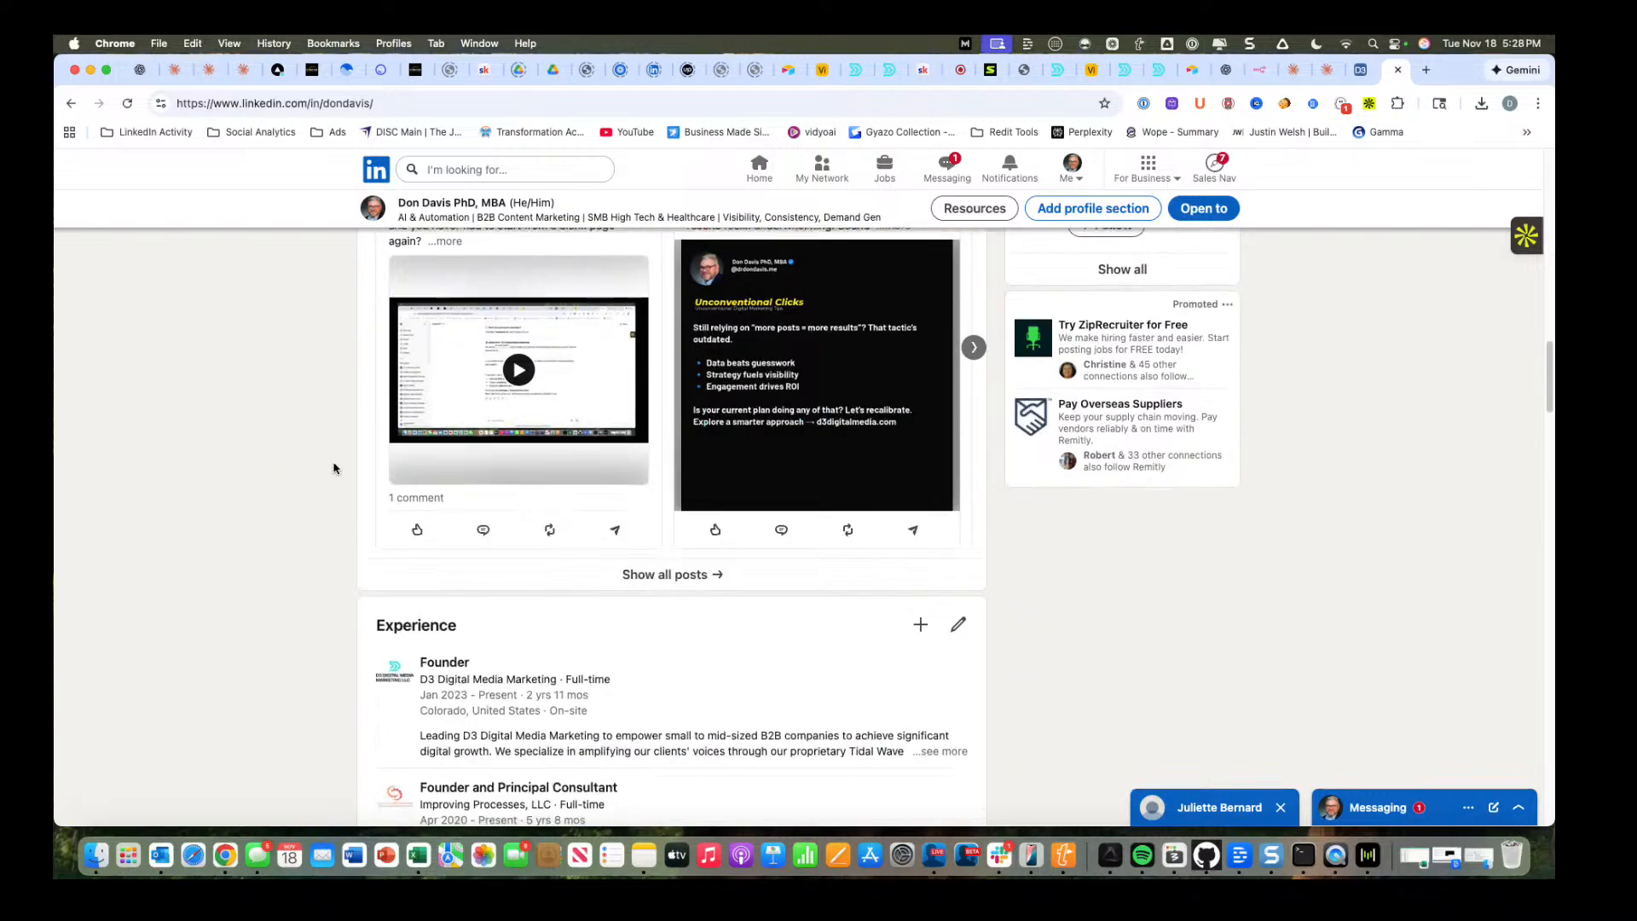
{"action": "left_click", "coordinate": [662, 576]}
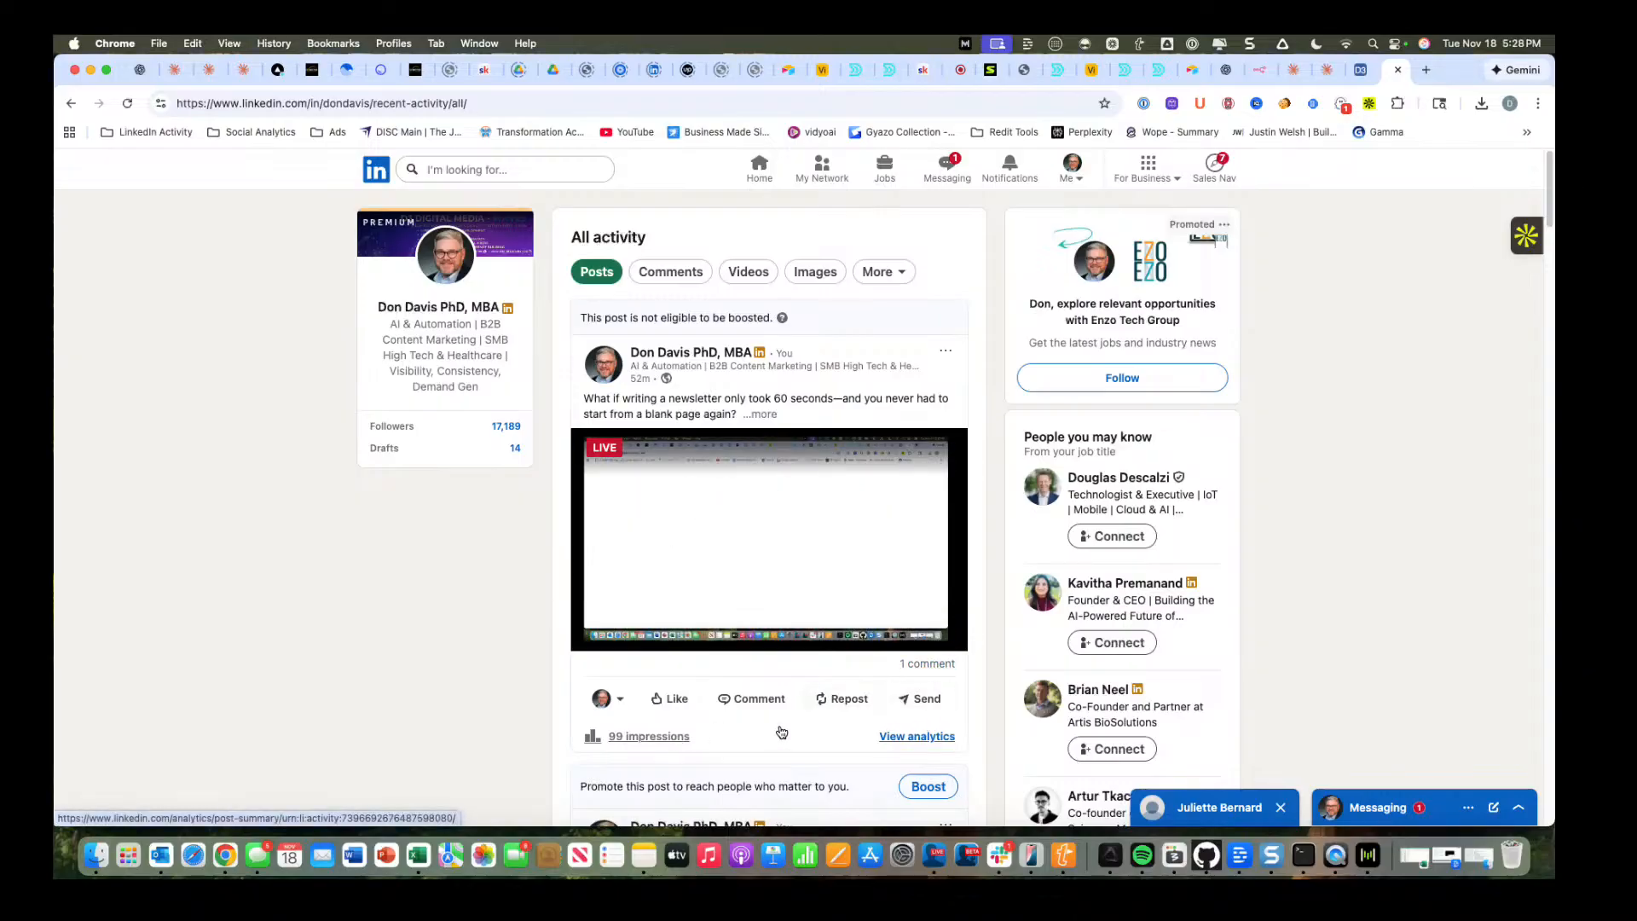
{"action": "scroll", "coordinate": [780, 716], "scroll_direction": "down", "scroll_amount": 1}
{"action": "left_click", "coordinate": [756, 694]}
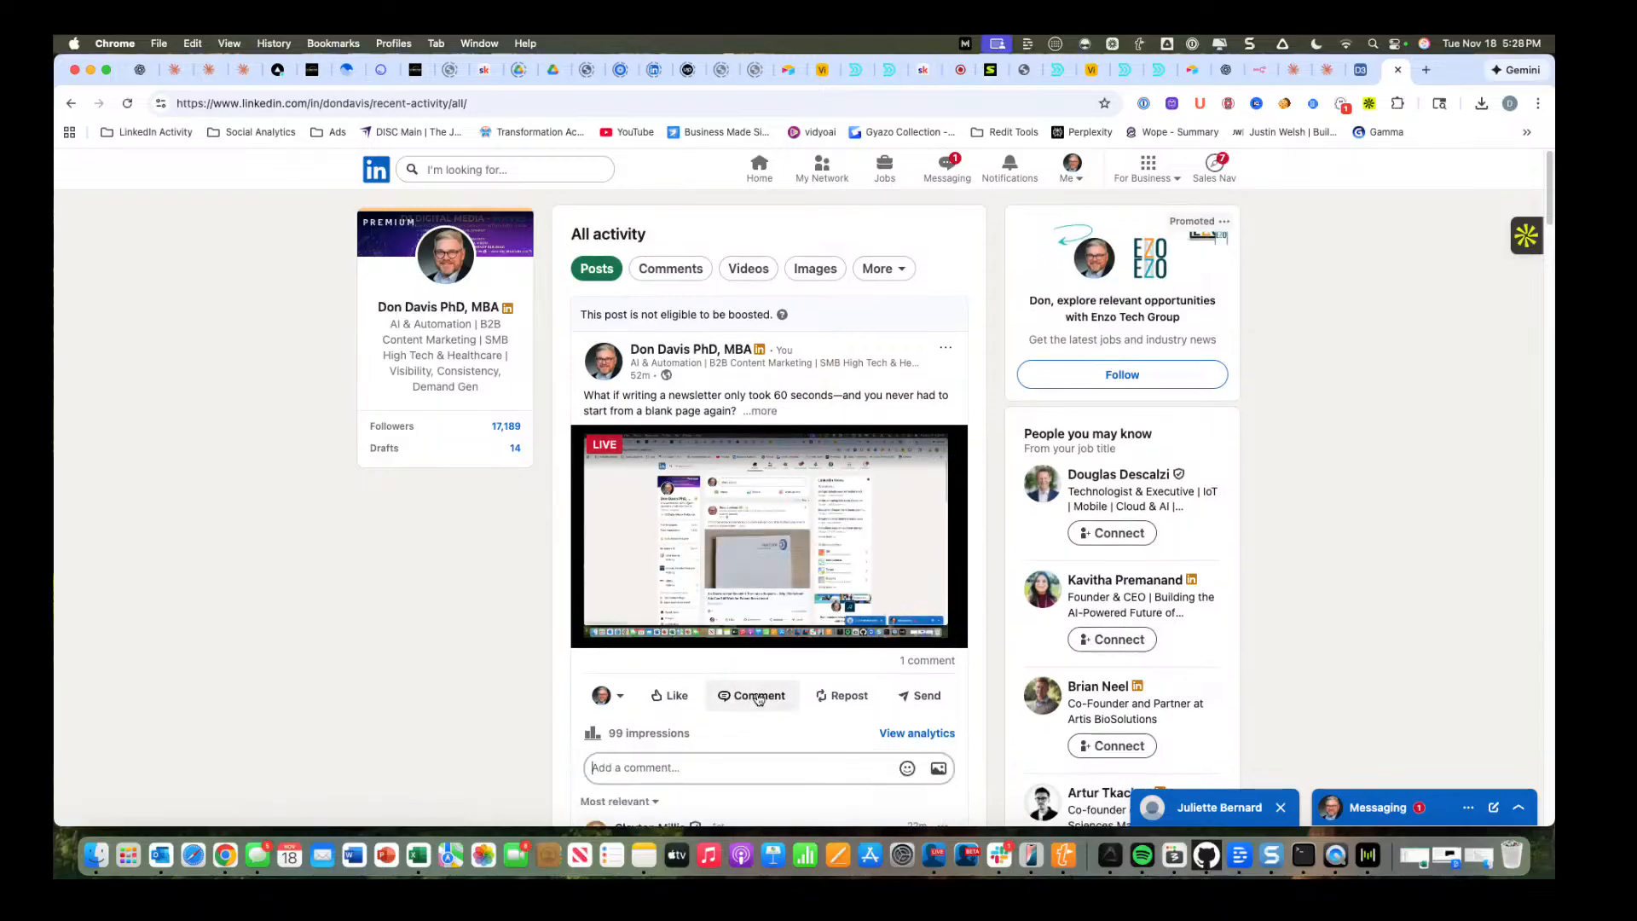
{"action": "type", "text": "Please join my f"}
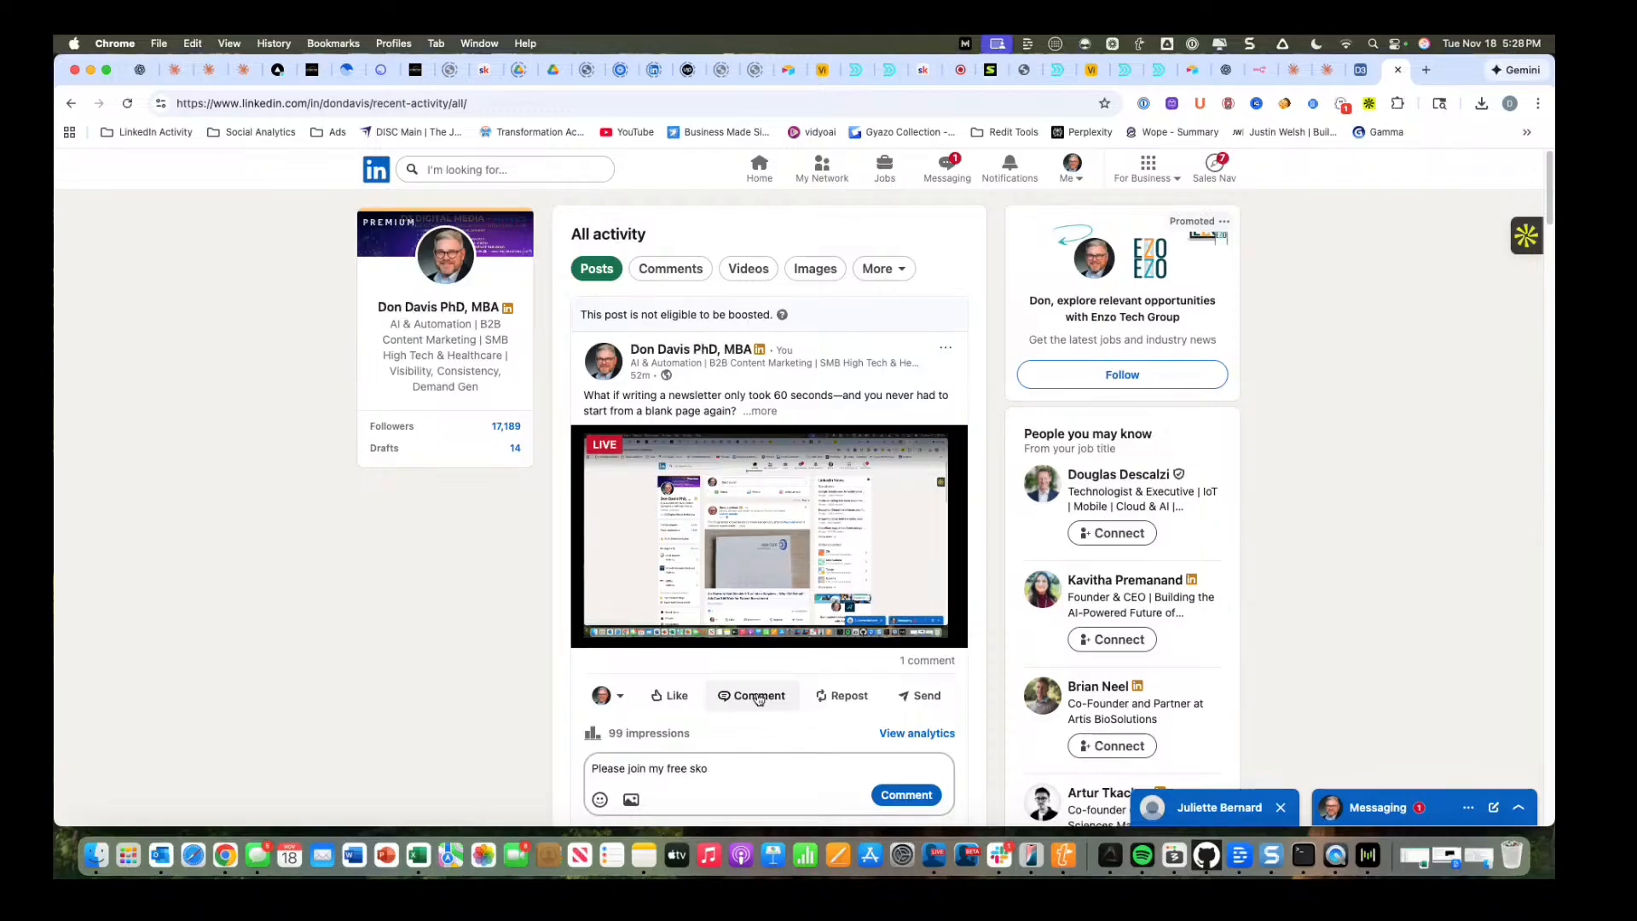
{"action": "type", "text": "ree Skool community :"}
{"action": "type", "text": "fre"}
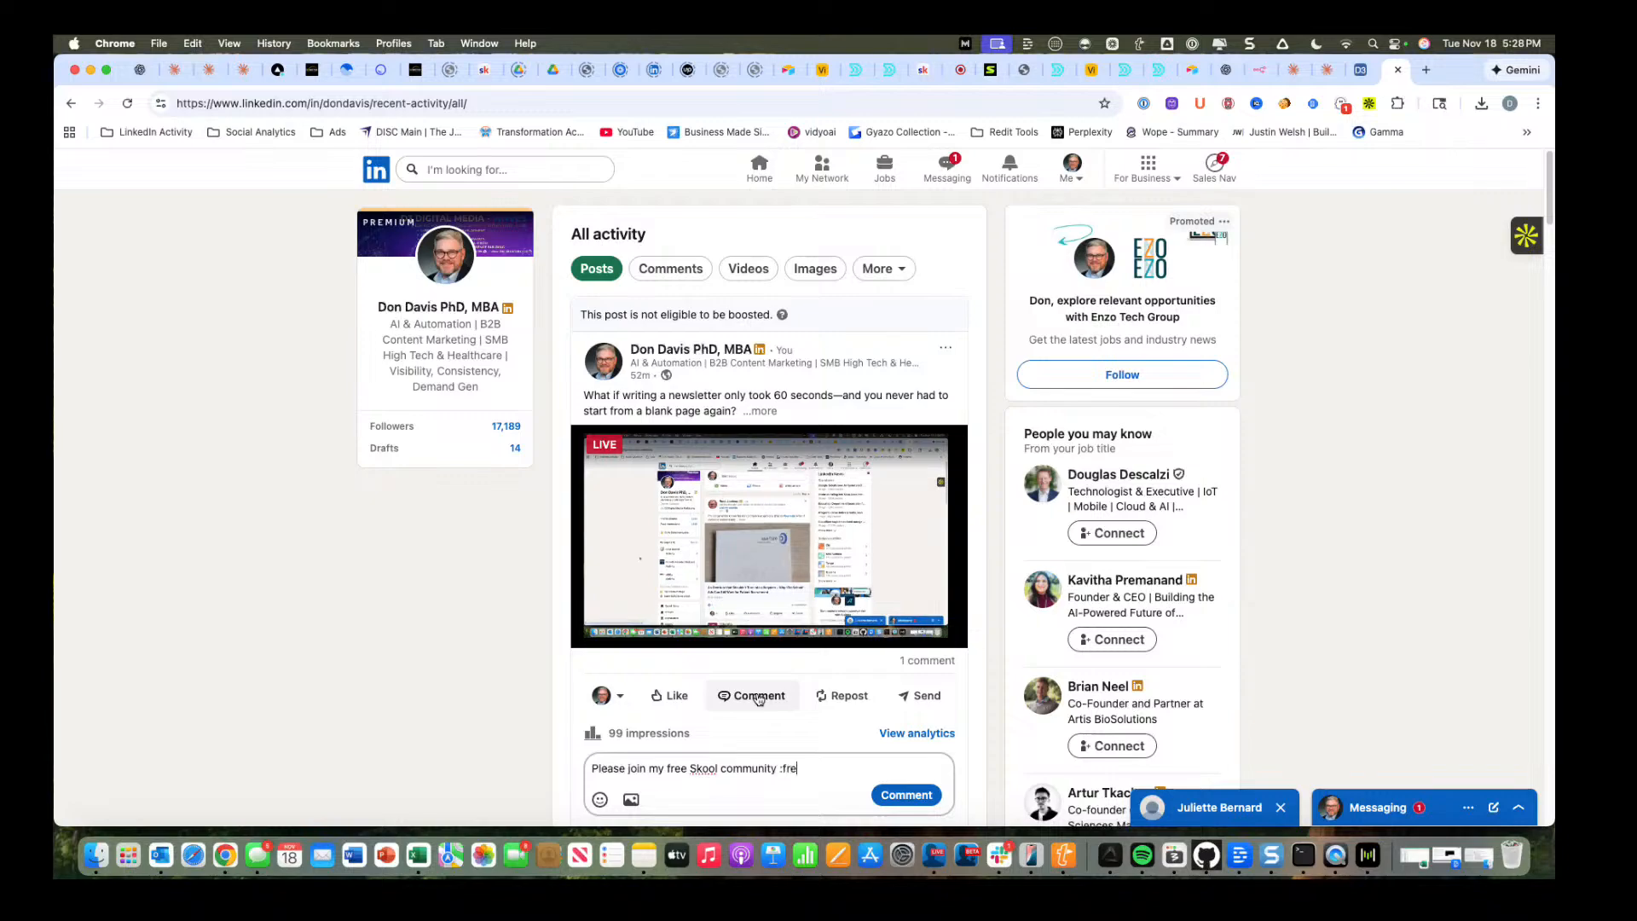
{"action": "type", "text": "eskool"}
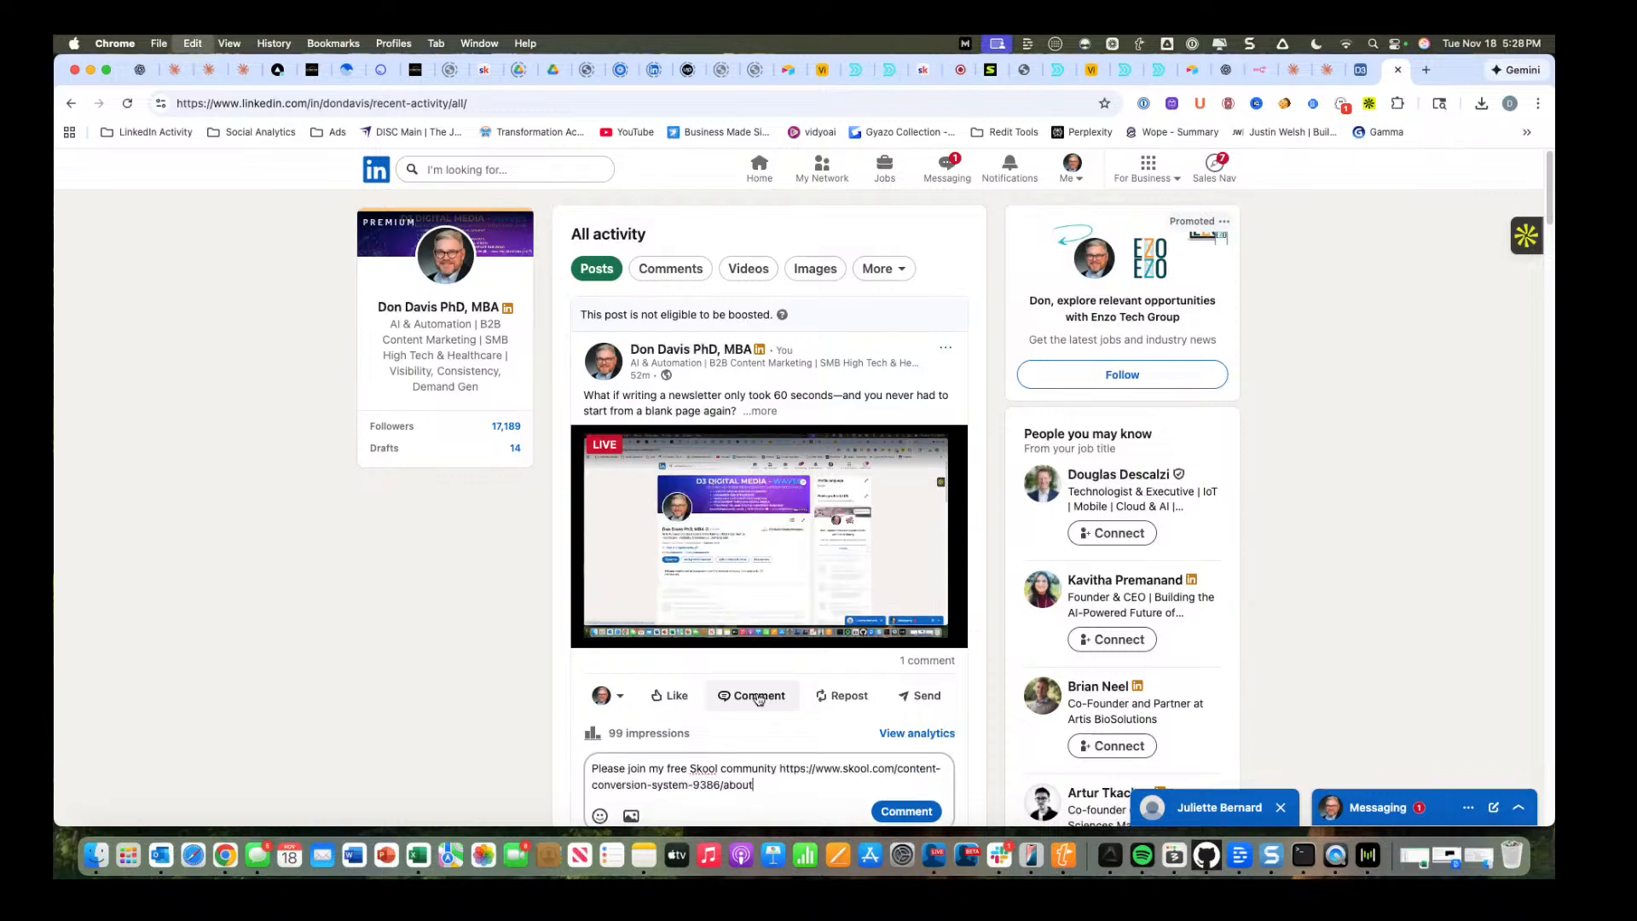
{"action": "scroll", "coordinate": [813, 602], "scroll_direction": "down", "scroll_amount": 3}
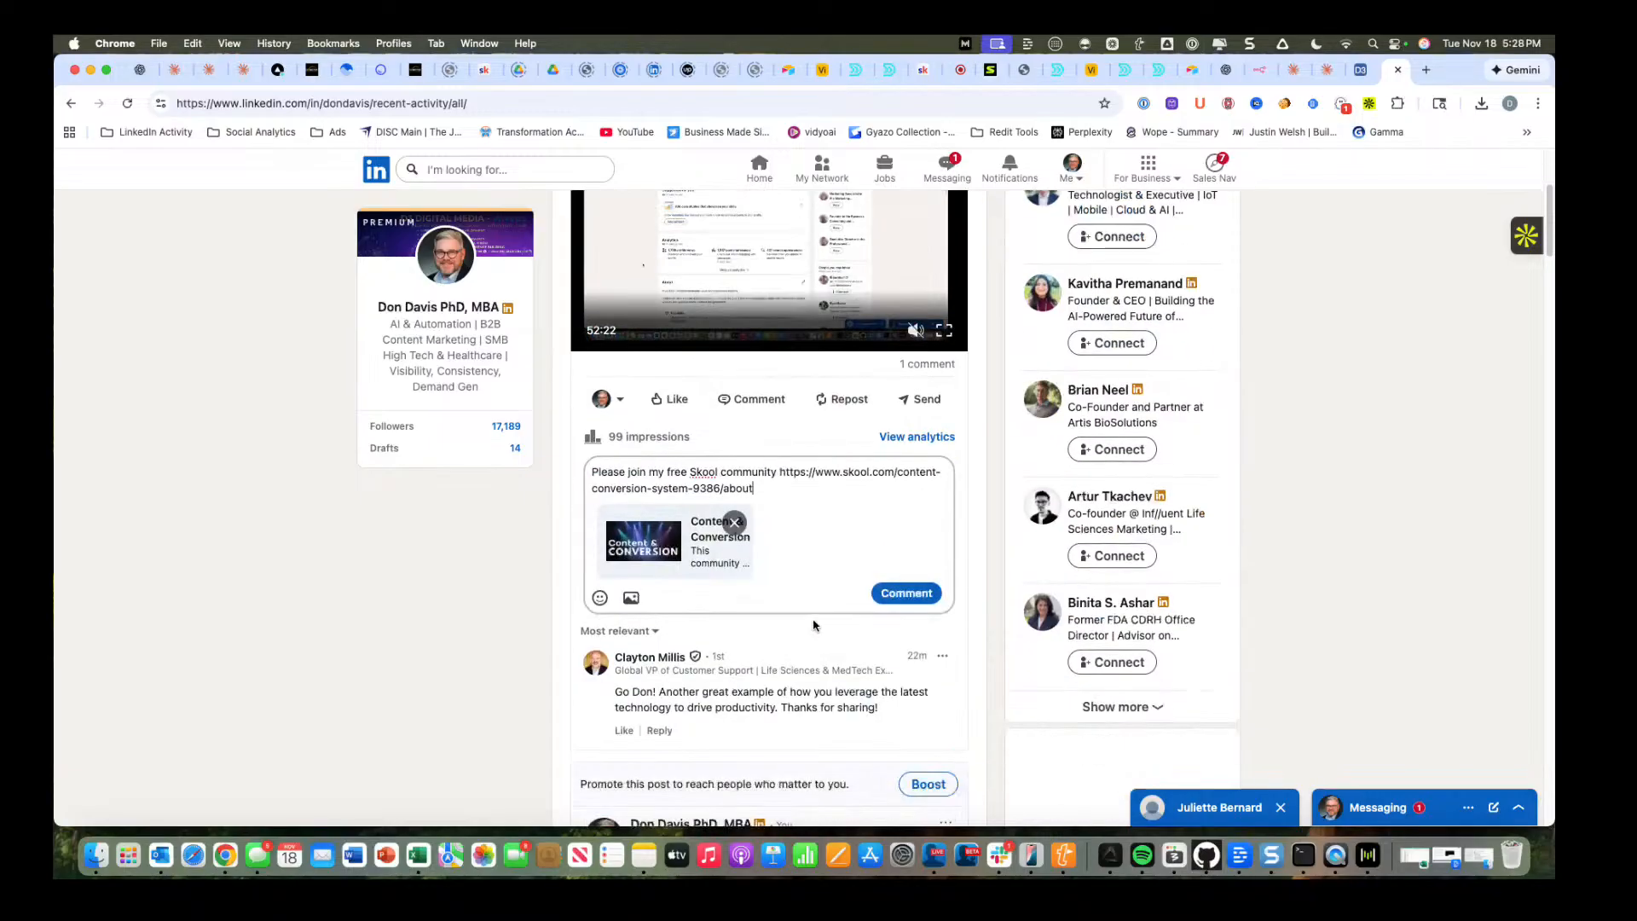
{"action": "left_click", "coordinate": [921, 593]}
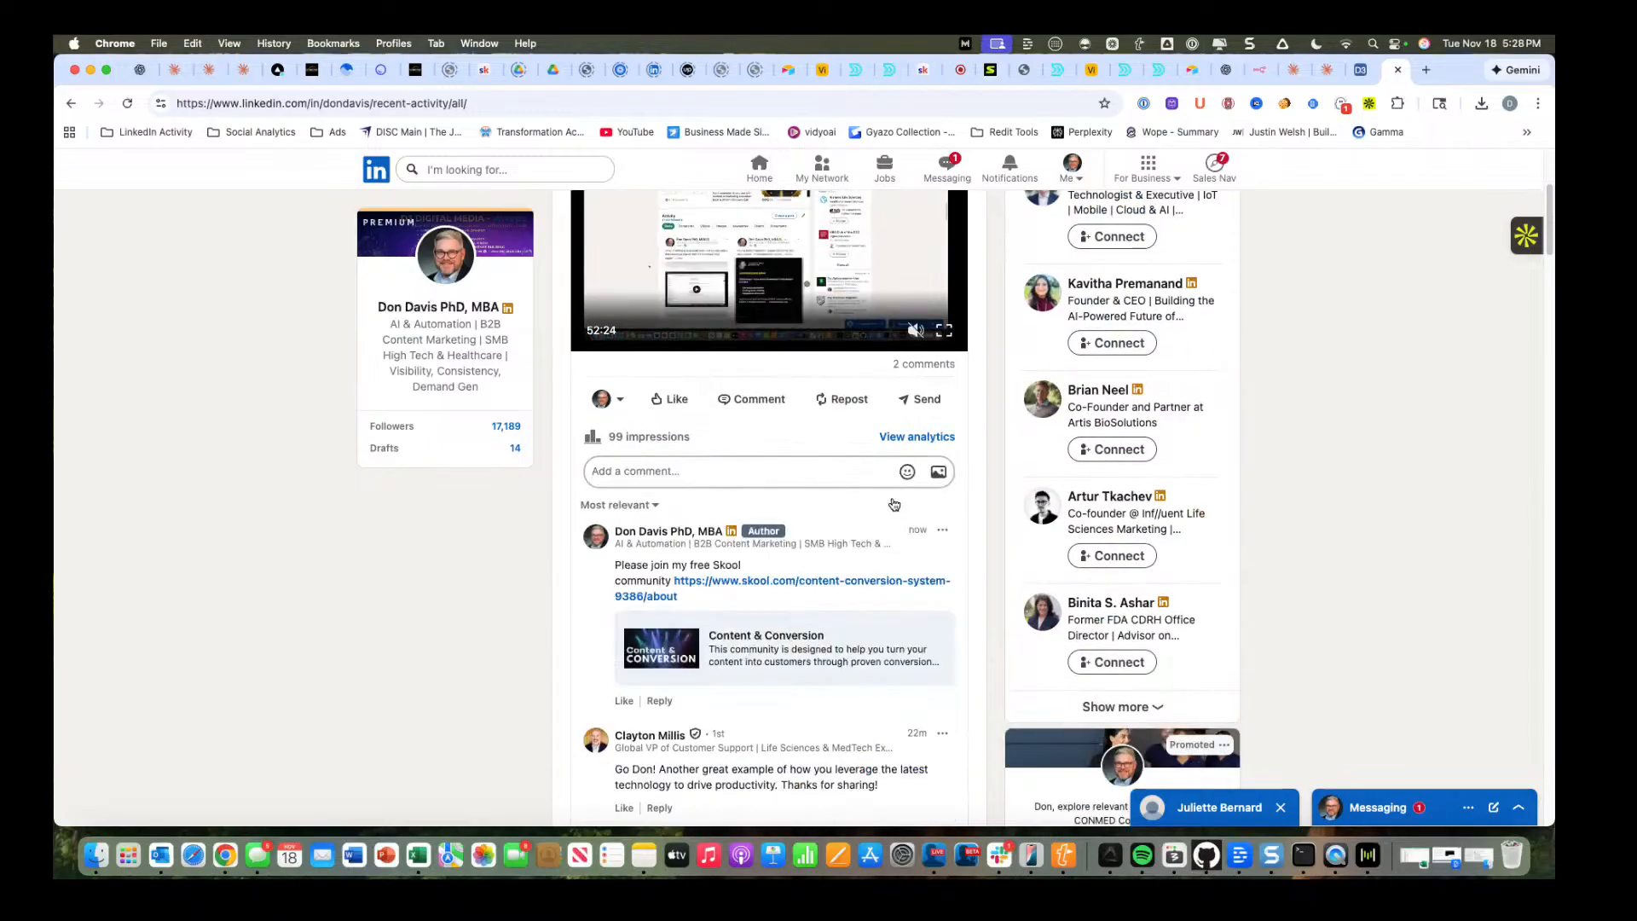
Check the profile's activity feed for the newly published post and reload the page.
{"action": "scroll", "coordinate": [868, 536], "scroll_direction": "up", "scroll_amount": 5}
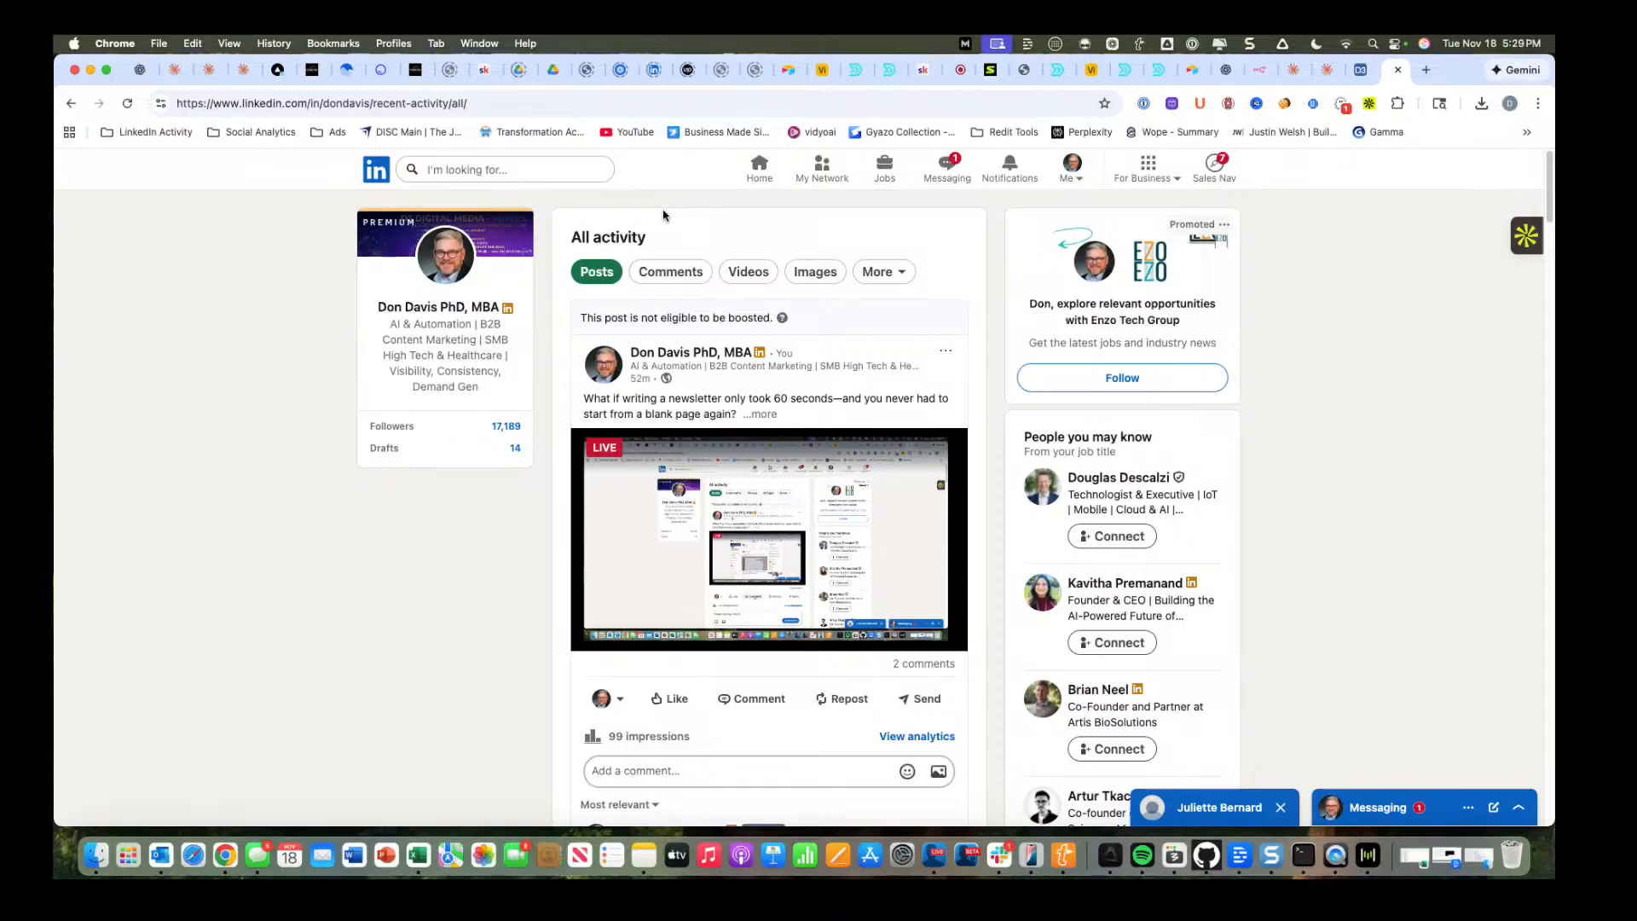
{"action": "scroll", "coordinate": [589, 272], "scroll_direction": "down", "scroll_amount": 1}
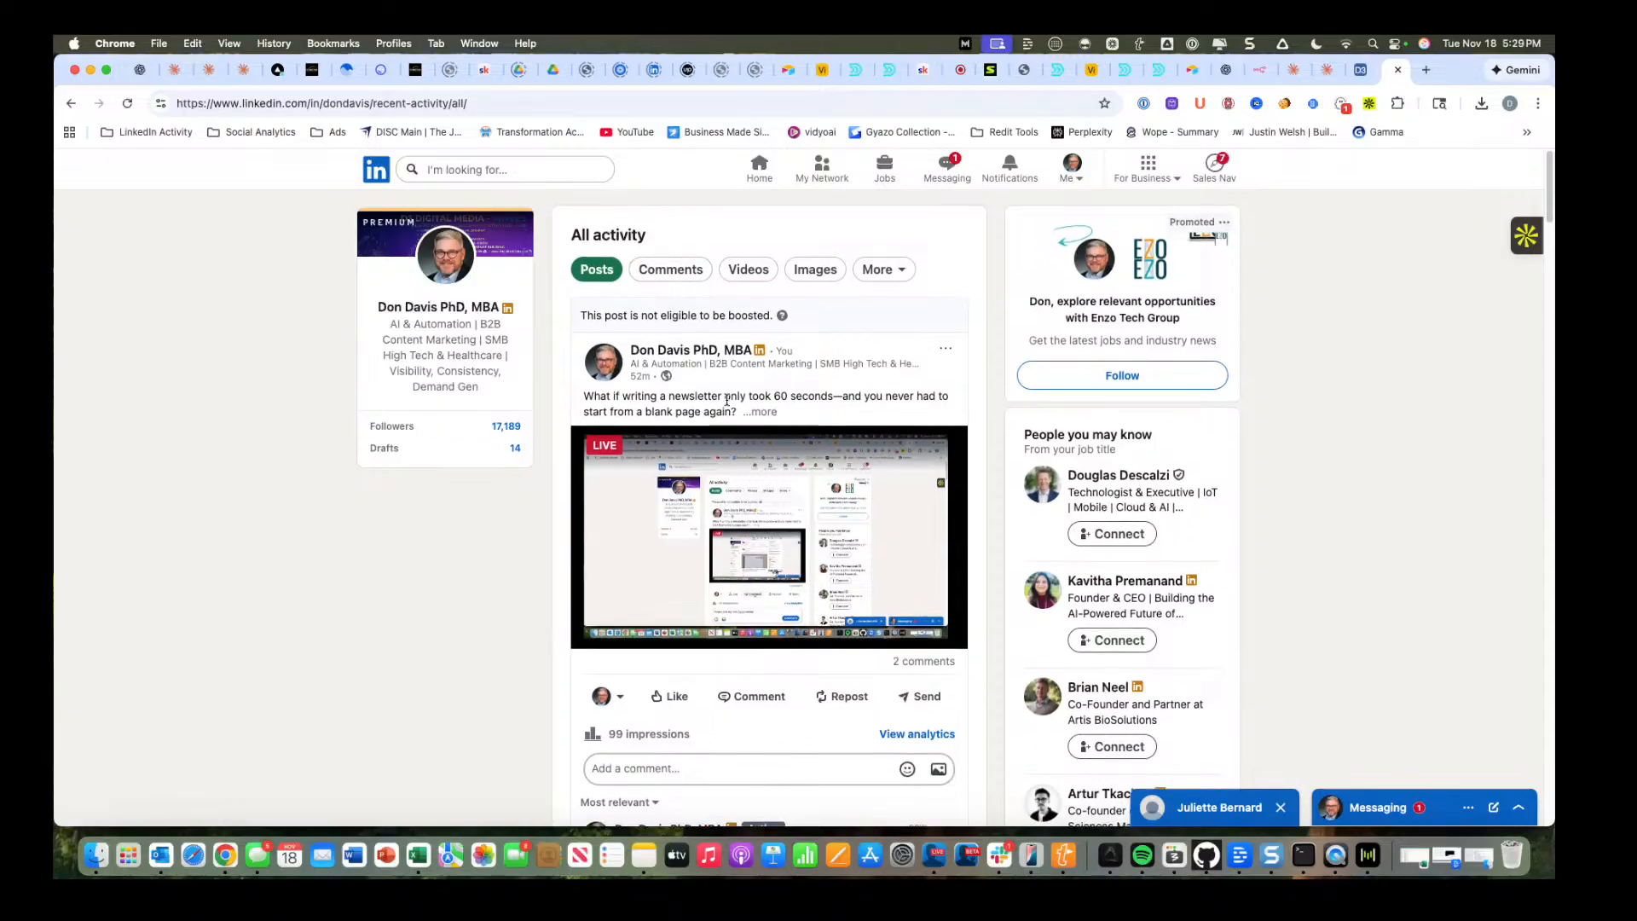
{"action": "scroll", "coordinate": [560, 275], "scroll_direction": "up", "scroll_amount": 1}
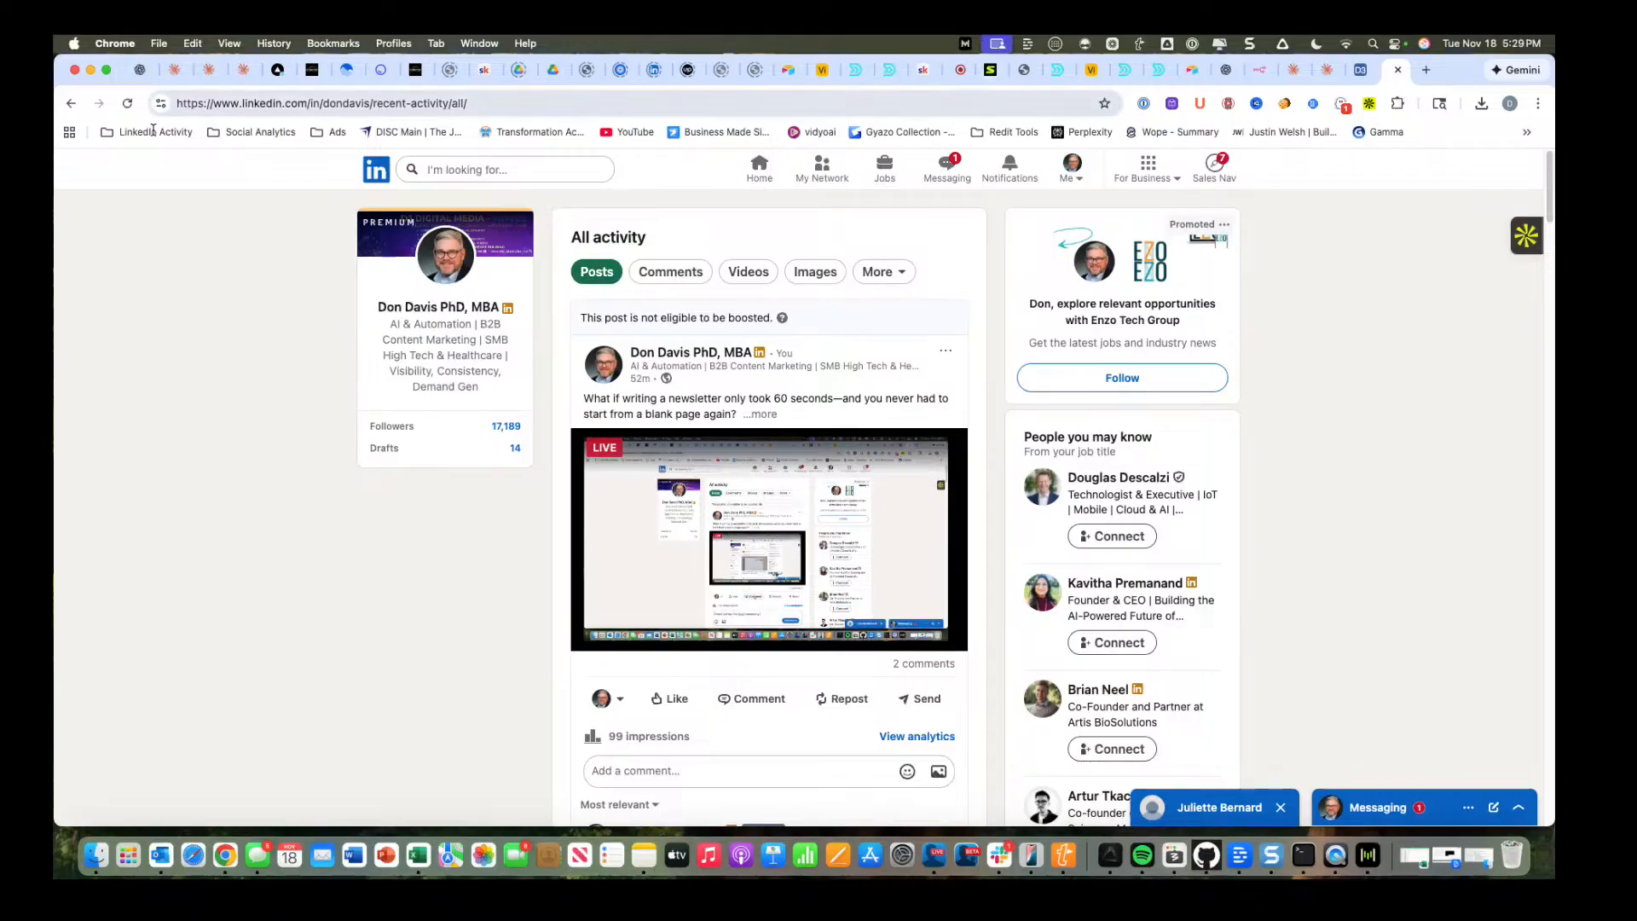
{"action": "left_click", "coordinate": [127, 104]}
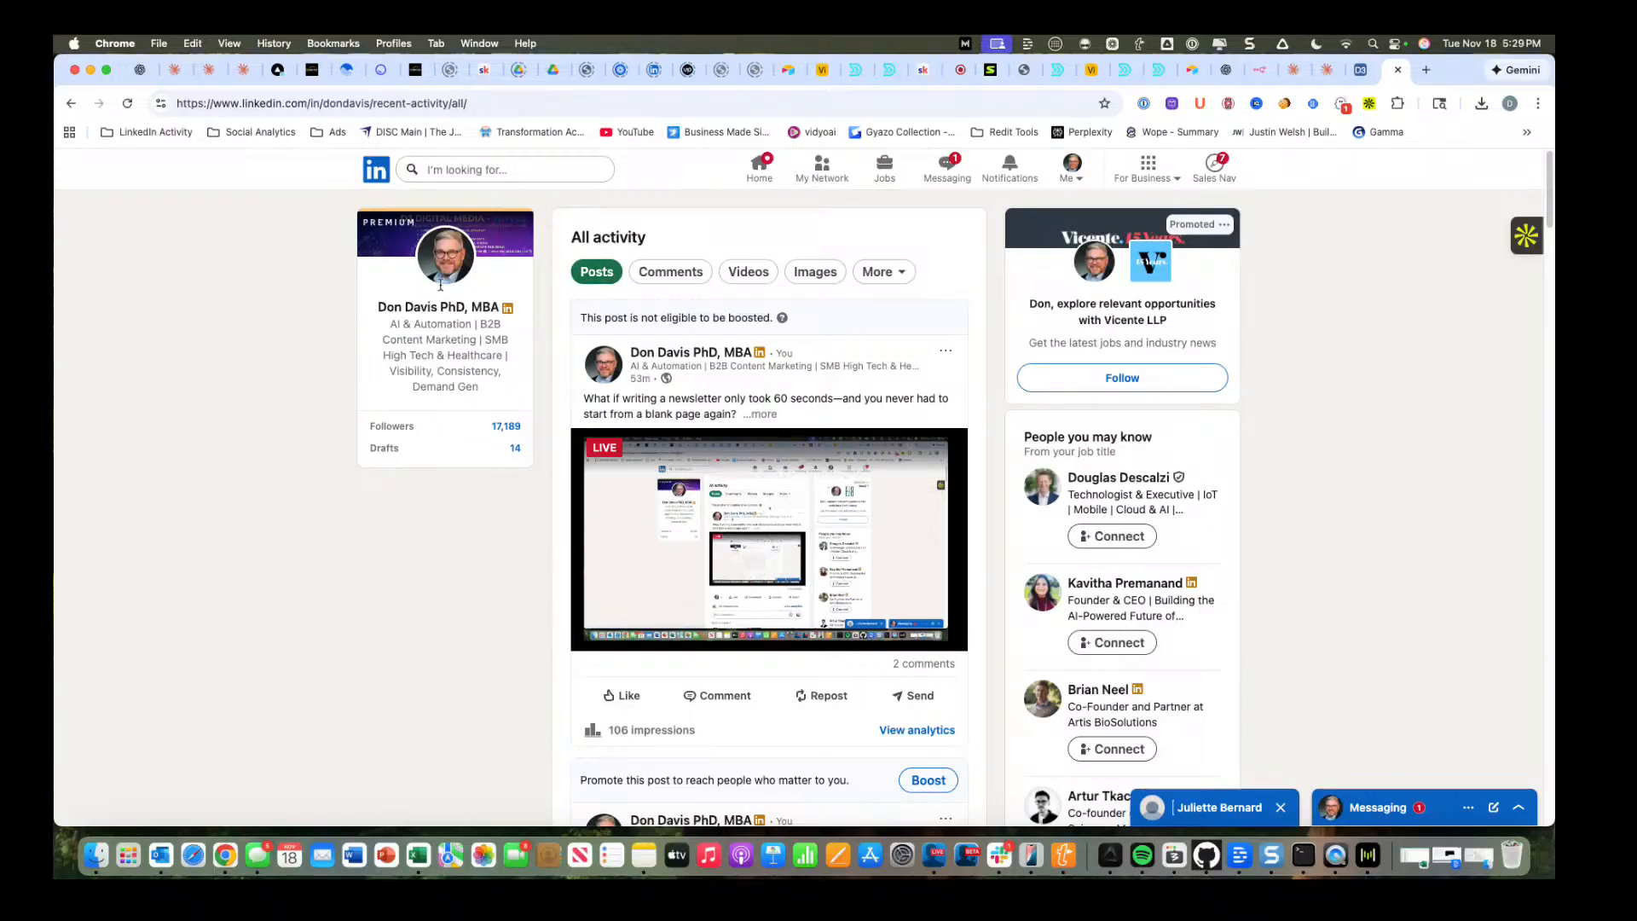
Return to the personal profile and look through its Featured, Activity and Experience sections for the new post.
{"action": "left_click", "coordinate": [446, 258]}
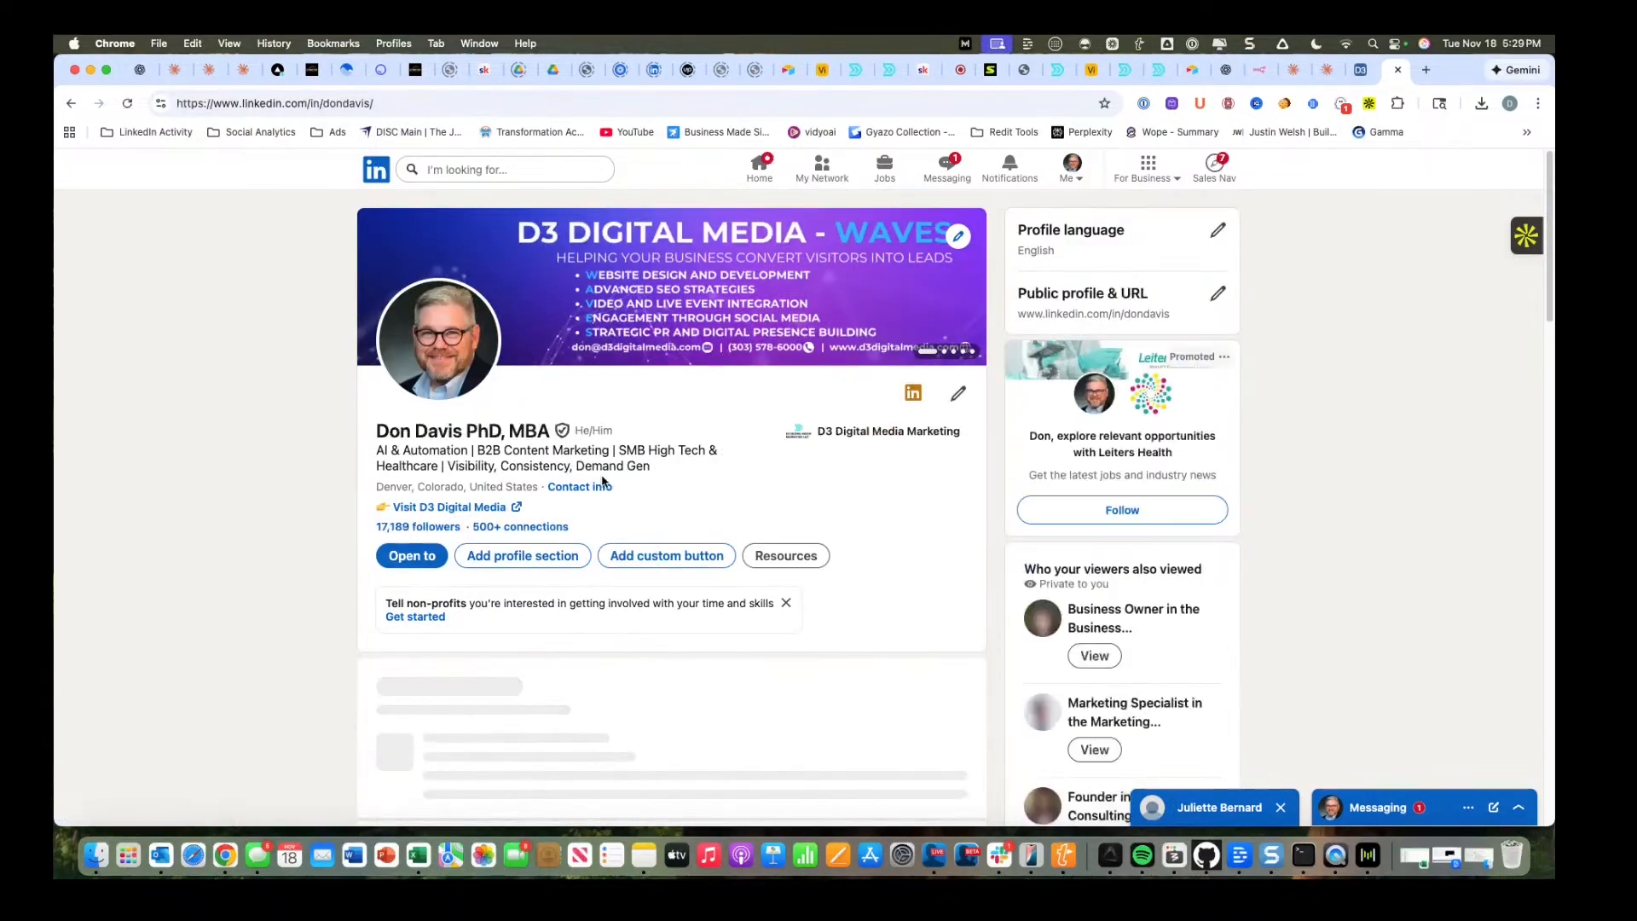
{"action": "scroll", "coordinate": [602, 480], "scroll_direction": "down", "scroll_amount": 1}
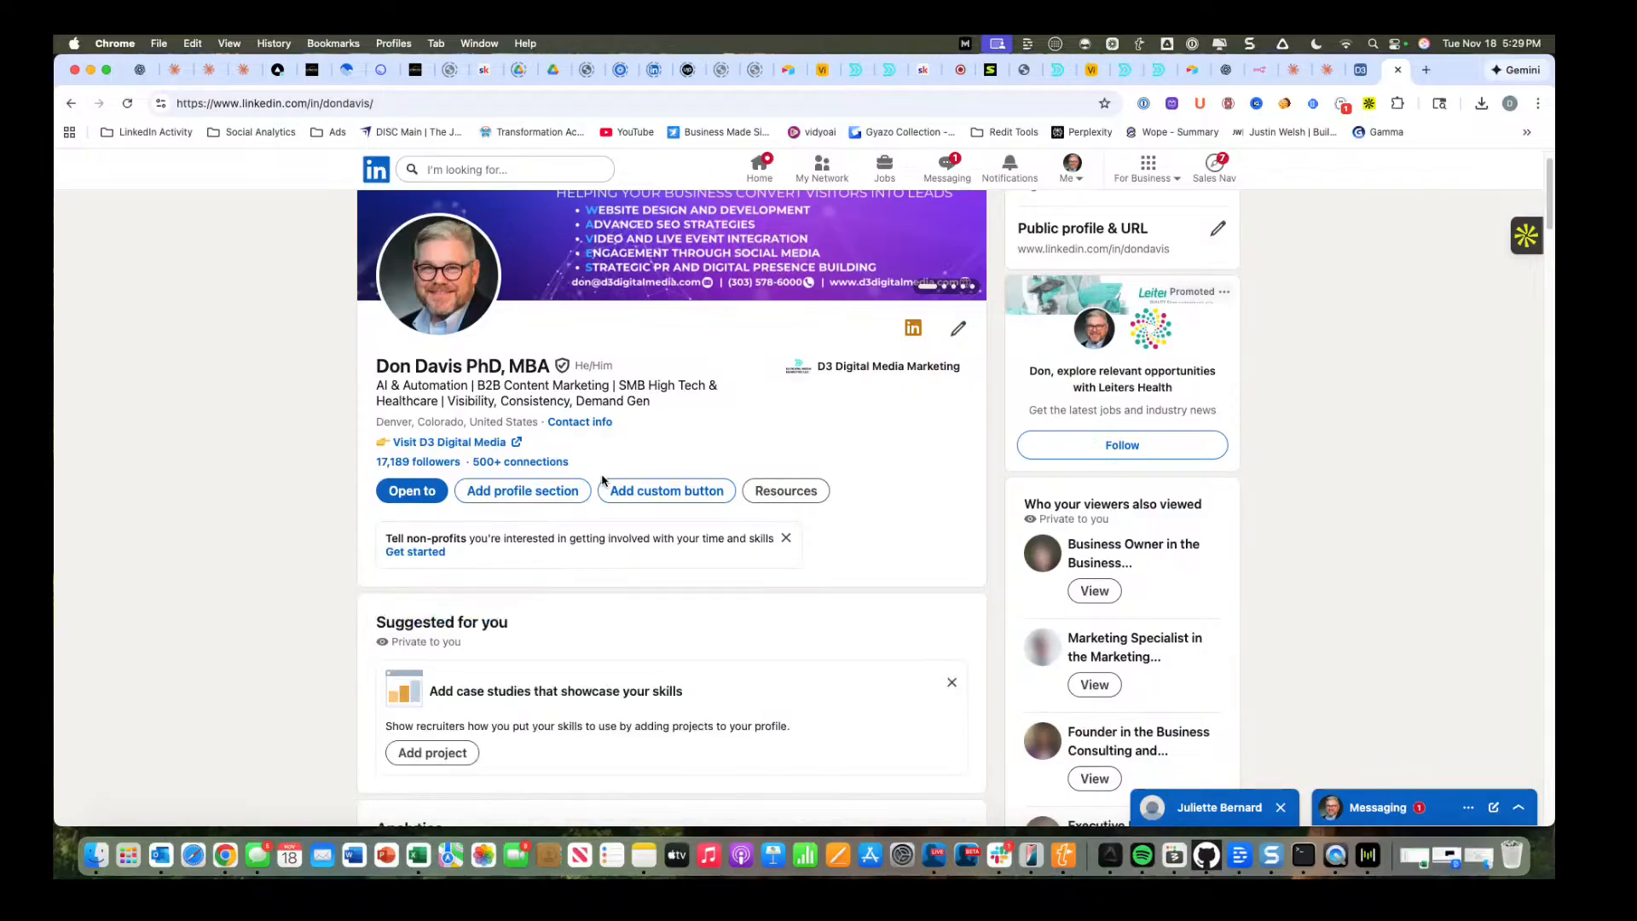
{"action": "scroll", "coordinate": [602, 479], "scroll_direction": "down", "scroll_amount": 10}
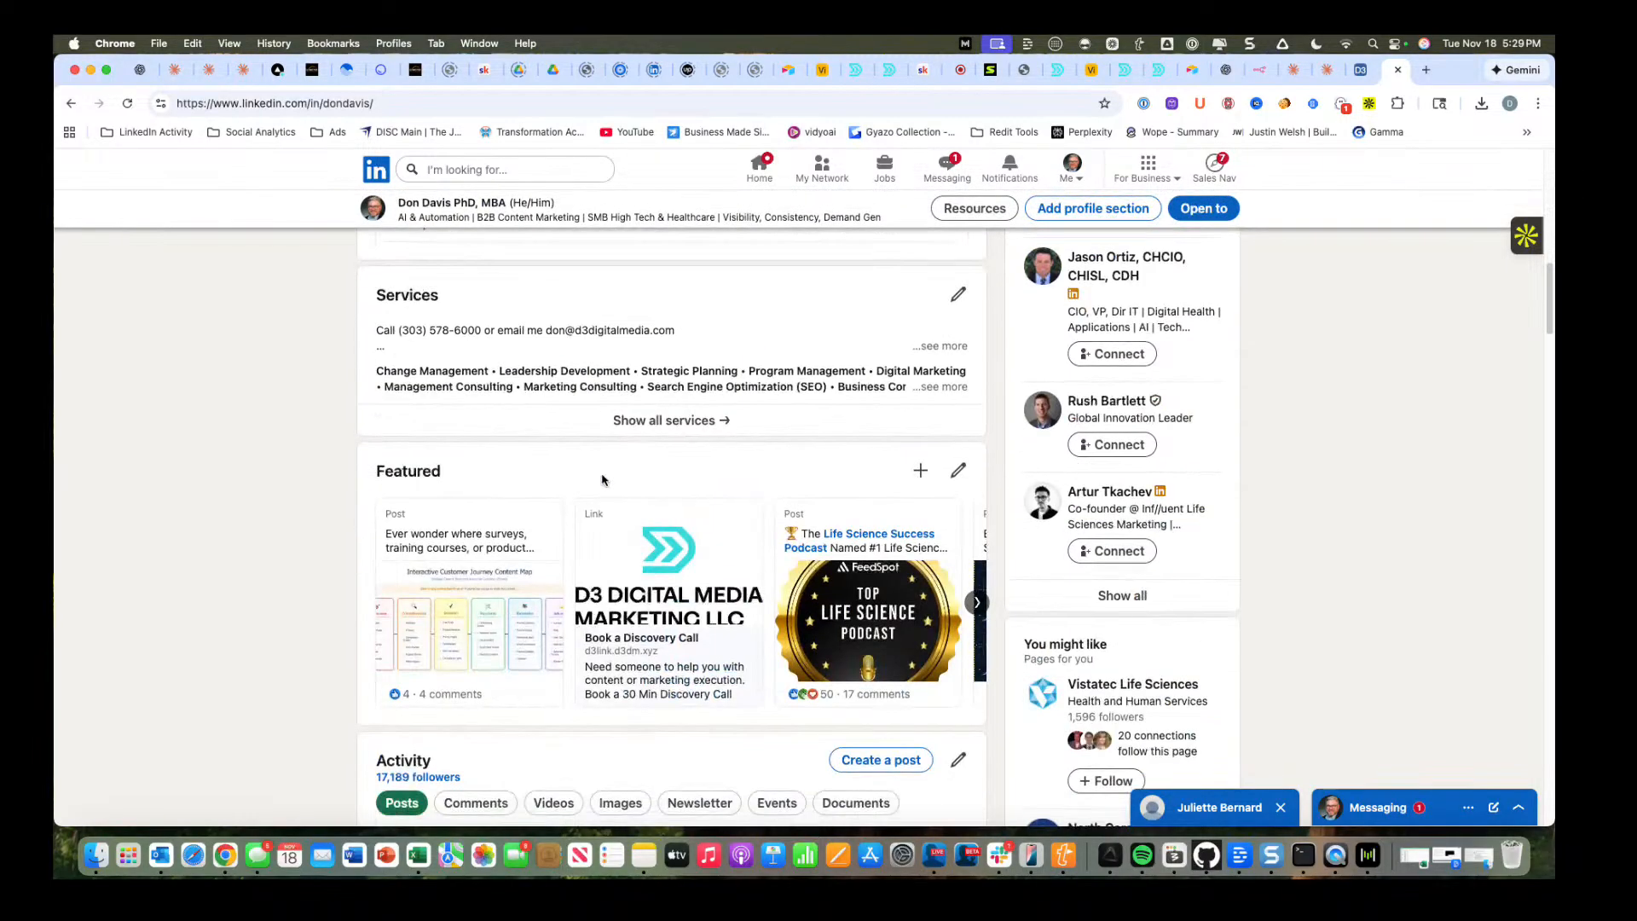
{"action": "scroll", "coordinate": [601, 480], "scroll_direction": "down", "scroll_amount": 10}
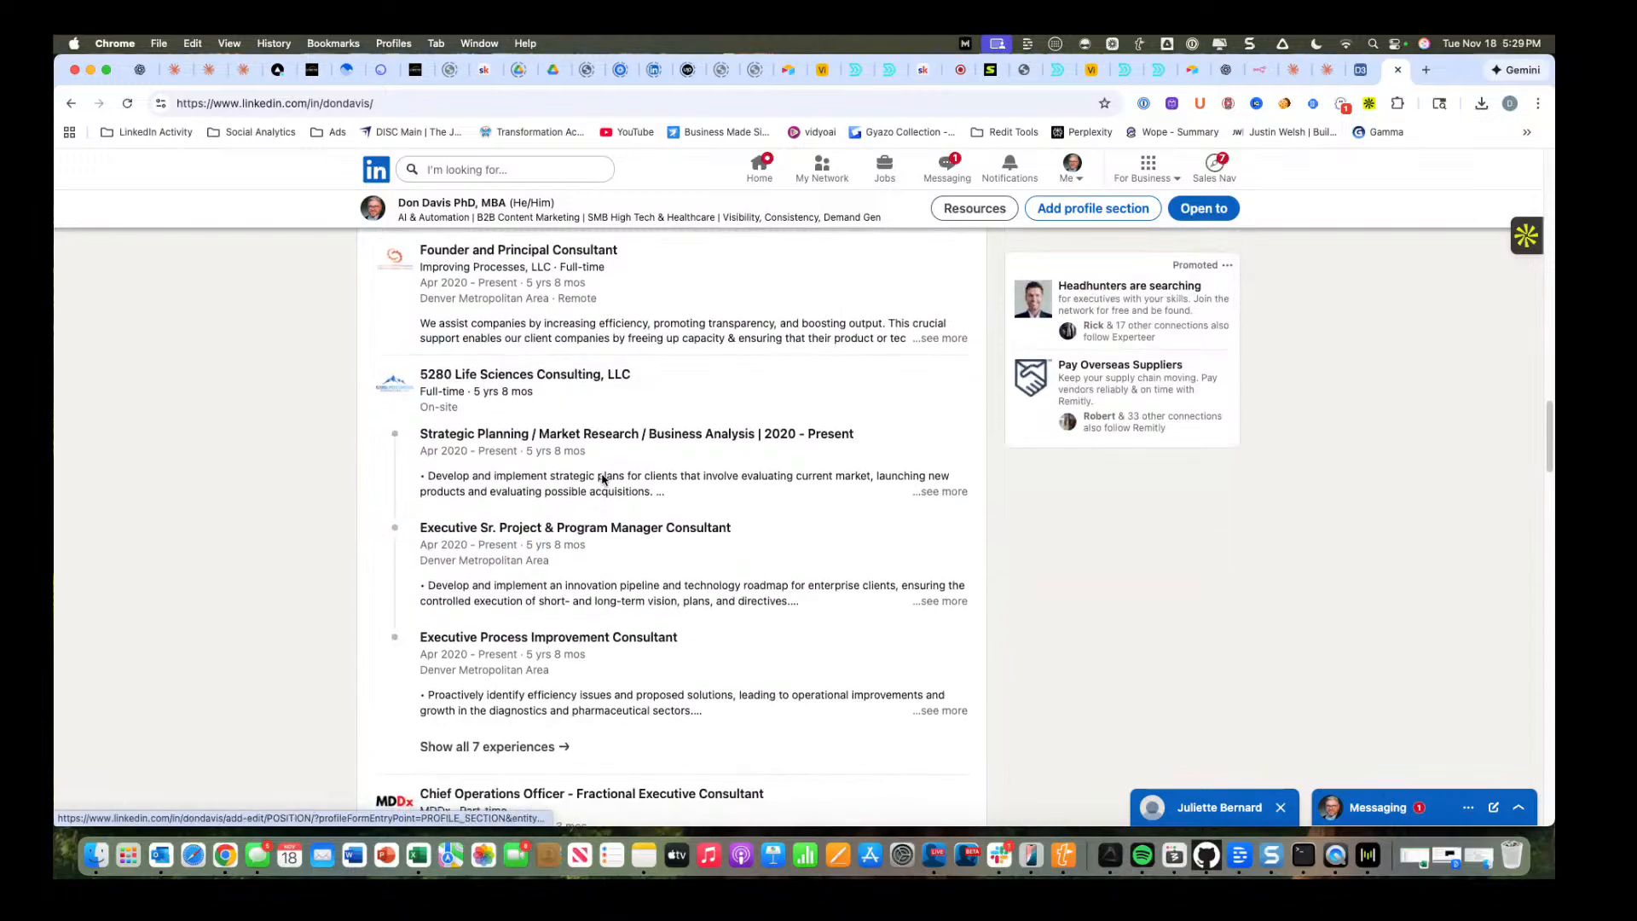
{"action": "scroll", "coordinate": [602, 480], "scroll_direction": "down", "scroll_amount": 2}
{"action": "scroll", "coordinate": [601, 480], "scroll_direction": "up", "scroll_amount": 20}
{"action": "scroll", "coordinate": [601, 479], "scroll_direction": "down", "scroll_amount": 20}
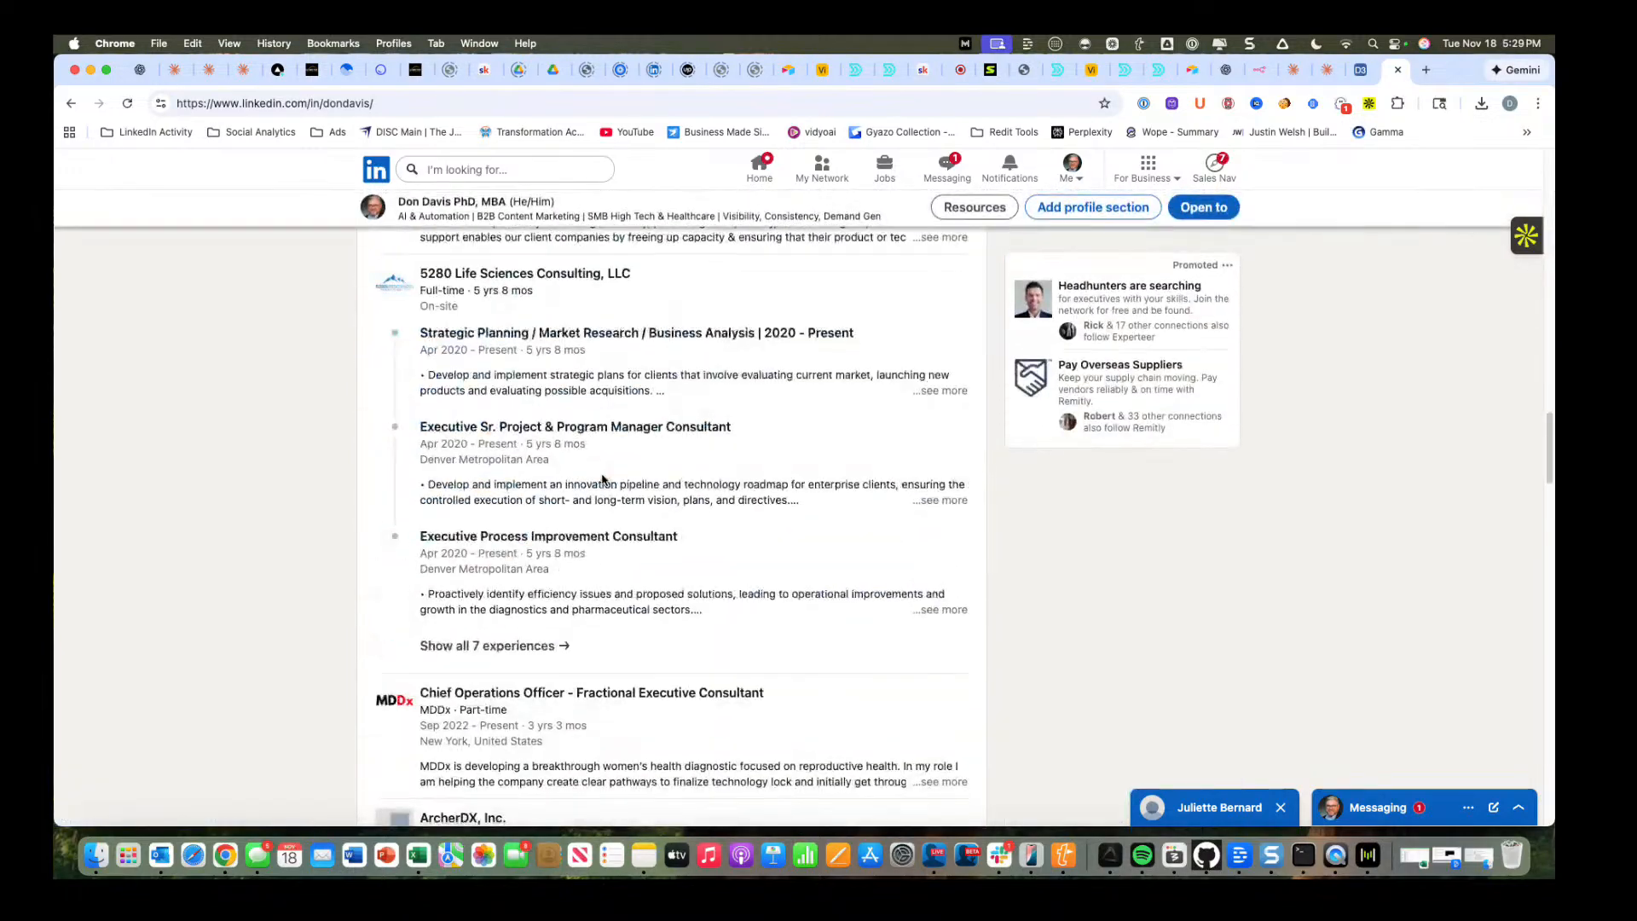
{"action": "scroll", "coordinate": [602, 479], "scroll_direction": "up", "scroll_amount": 5}
{"action": "scroll", "coordinate": [601, 480], "scroll_direction": "down", "scroll_amount": 5}
{"action": "scroll", "coordinate": [602, 475], "scroll_direction": "up", "scroll_amount": 1}
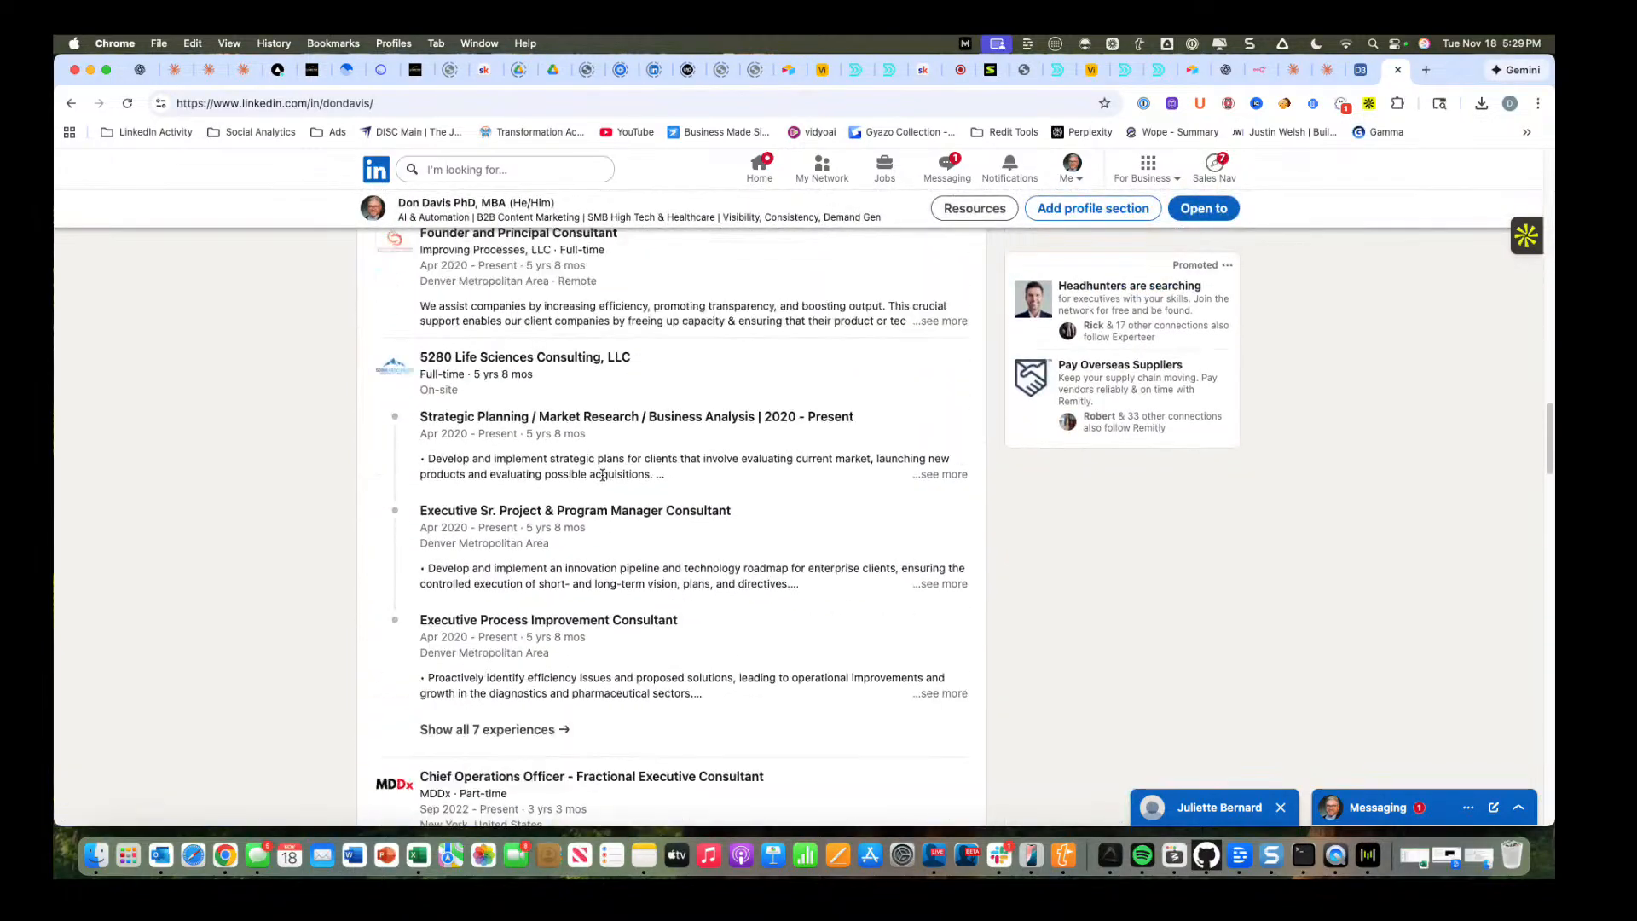
{"action": "scroll", "coordinate": [601, 474], "scroll_direction": "up", "scroll_amount": 2}
Open the D3 Digital Media Marketing company page, view it as a member and find its page posts.
{"action": "left_click", "coordinate": [404, 317]}
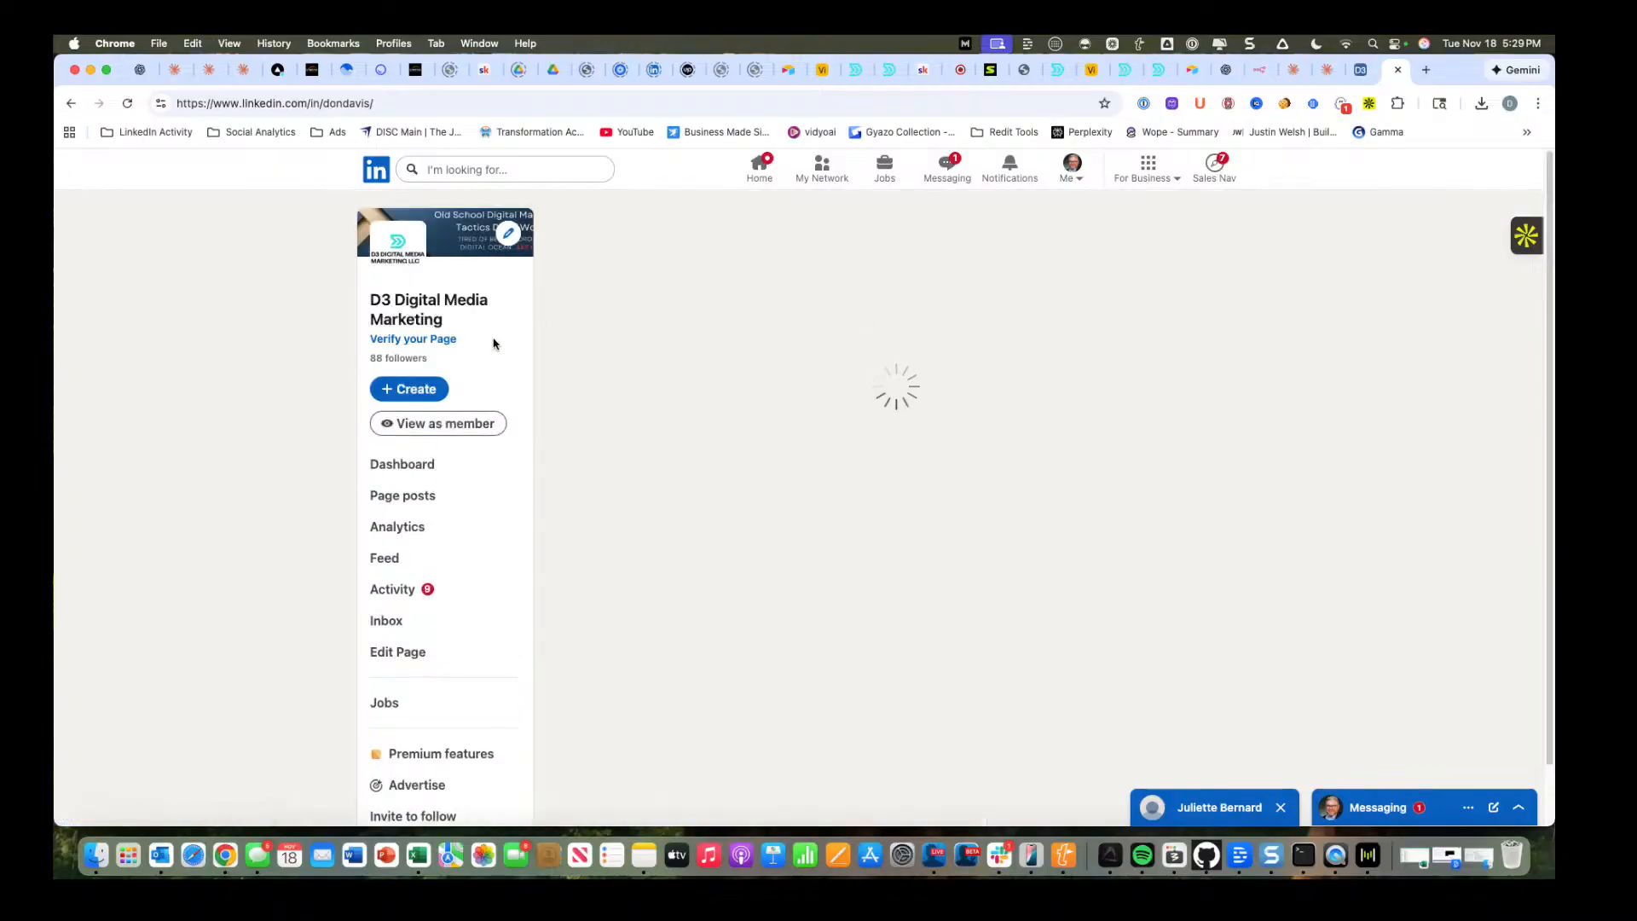
{"action": "left_click", "coordinate": [474, 423]}
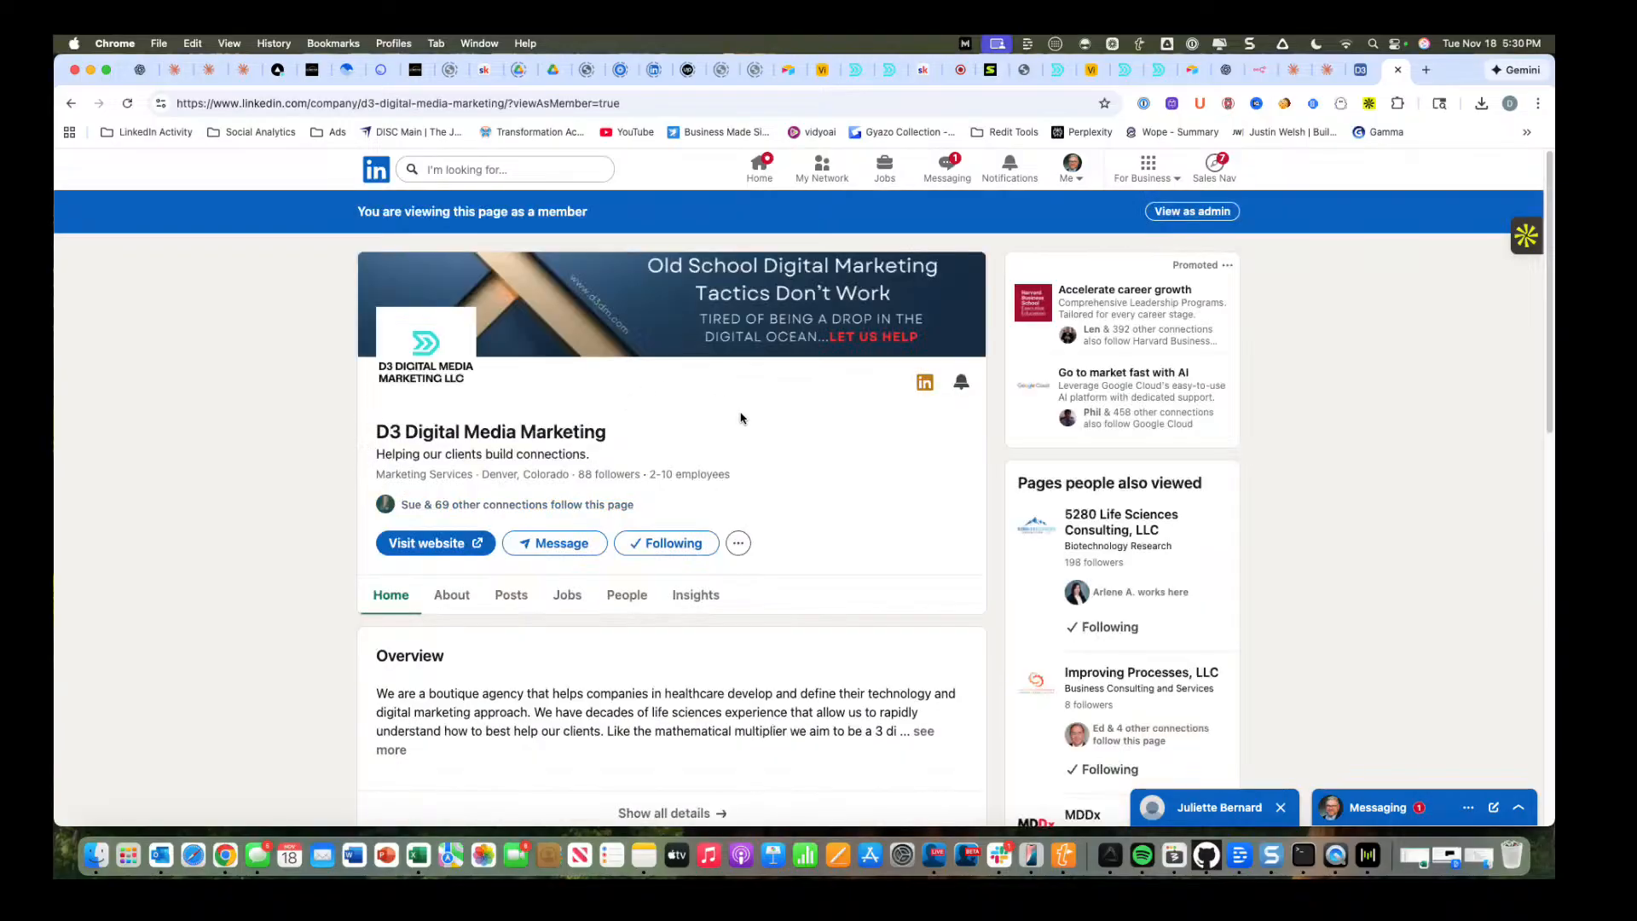
{"action": "scroll", "coordinate": [747, 424], "scroll_direction": "down", "scroll_amount": 8}
{"action": "scroll", "coordinate": [747, 424], "scroll_direction": "down", "scroll_amount": 2}
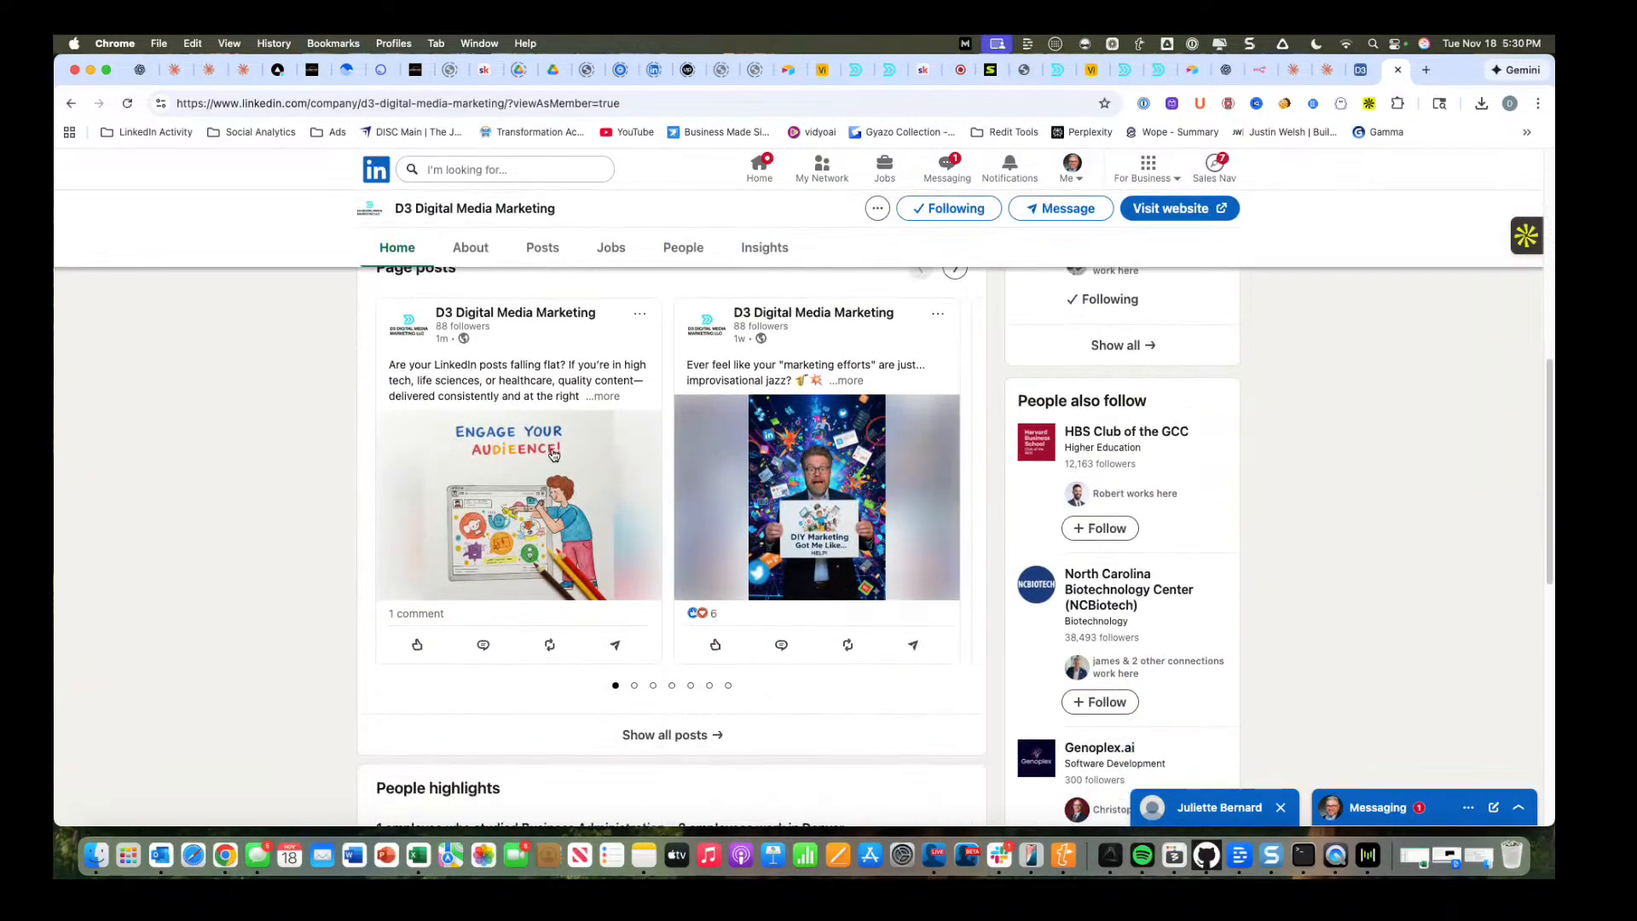
Open the company page's full post feed and examine the newest post's text and colored-pencil image.
{"action": "left_click", "coordinate": [557, 452]}
{"action": "left_click", "coordinate": [1440, 320]}
{"action": "left_click", "coordinate": [493, 328]}
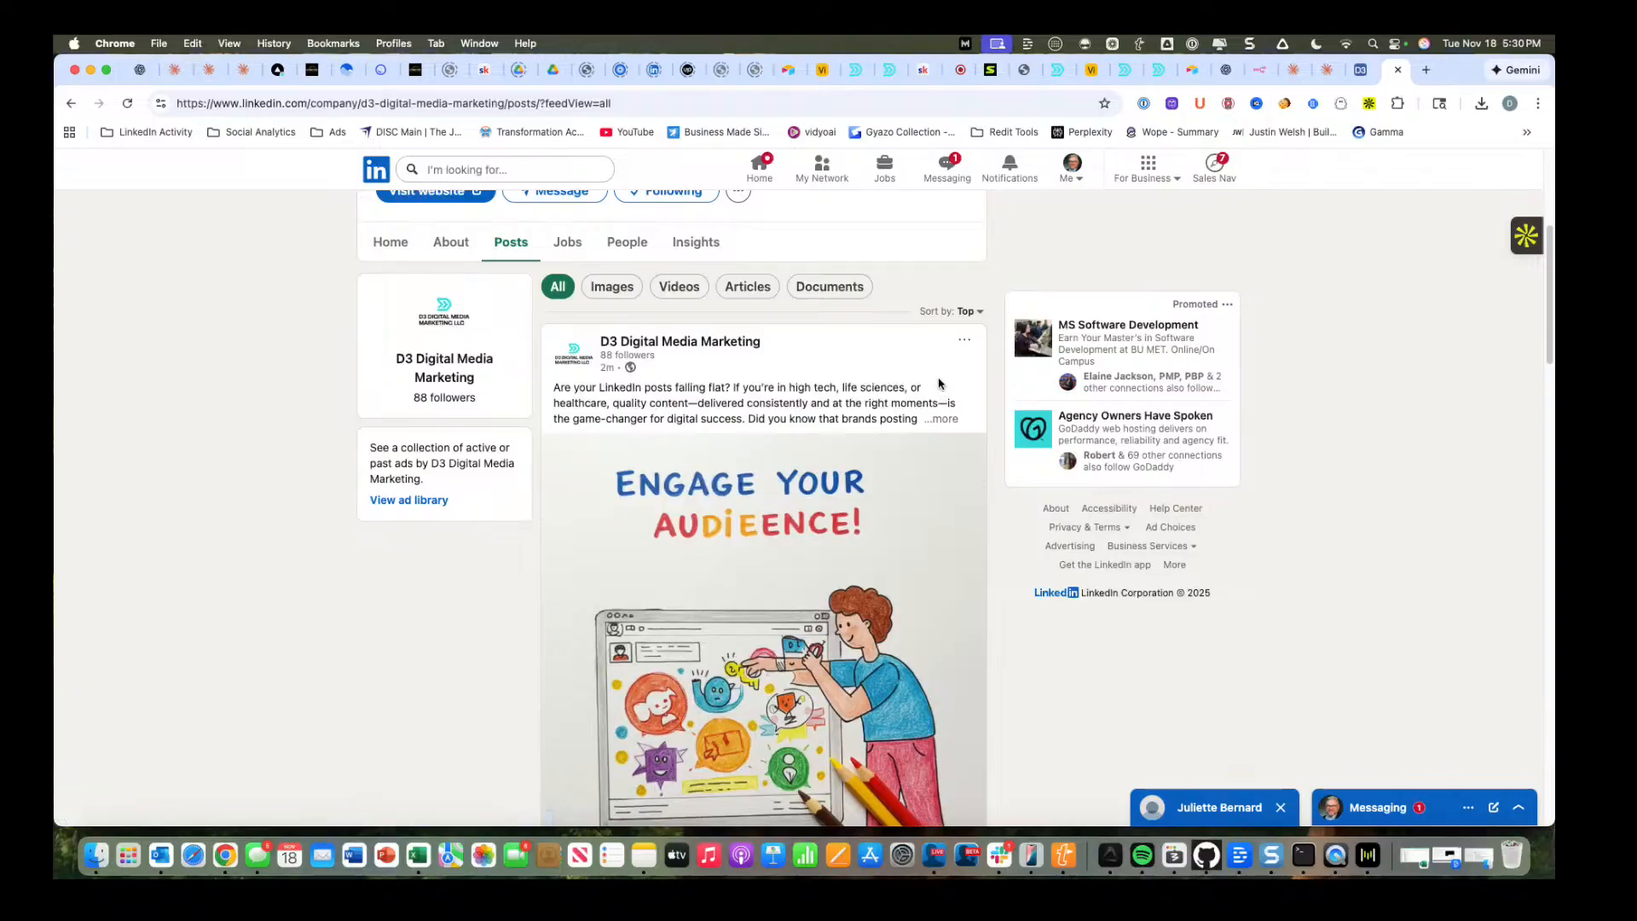
{"action": "scroll", "coordinate": [930, 385], "scroll_direction": "down", "scroll_amount": 1}
{"action": "scroll", "coordinate": [779, 372], "scroll_direction": "down", "scroll_amount": 3}
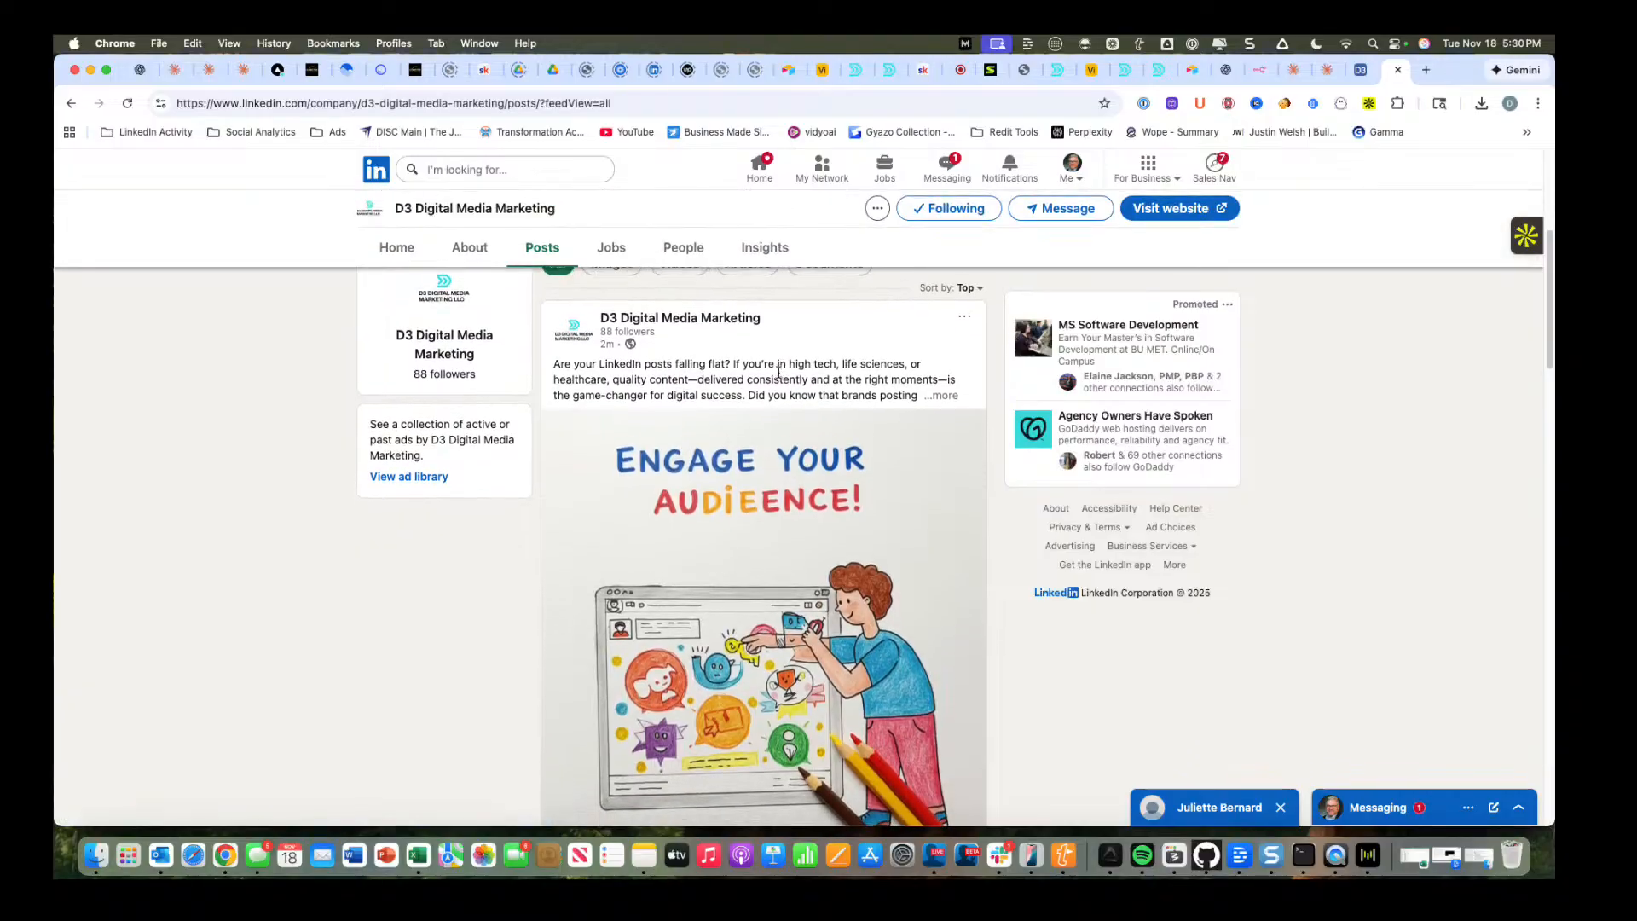
{"action": "scroll", "coordinate": [778, 372], "scroll_direction": "down", "scroll_amount": 4}
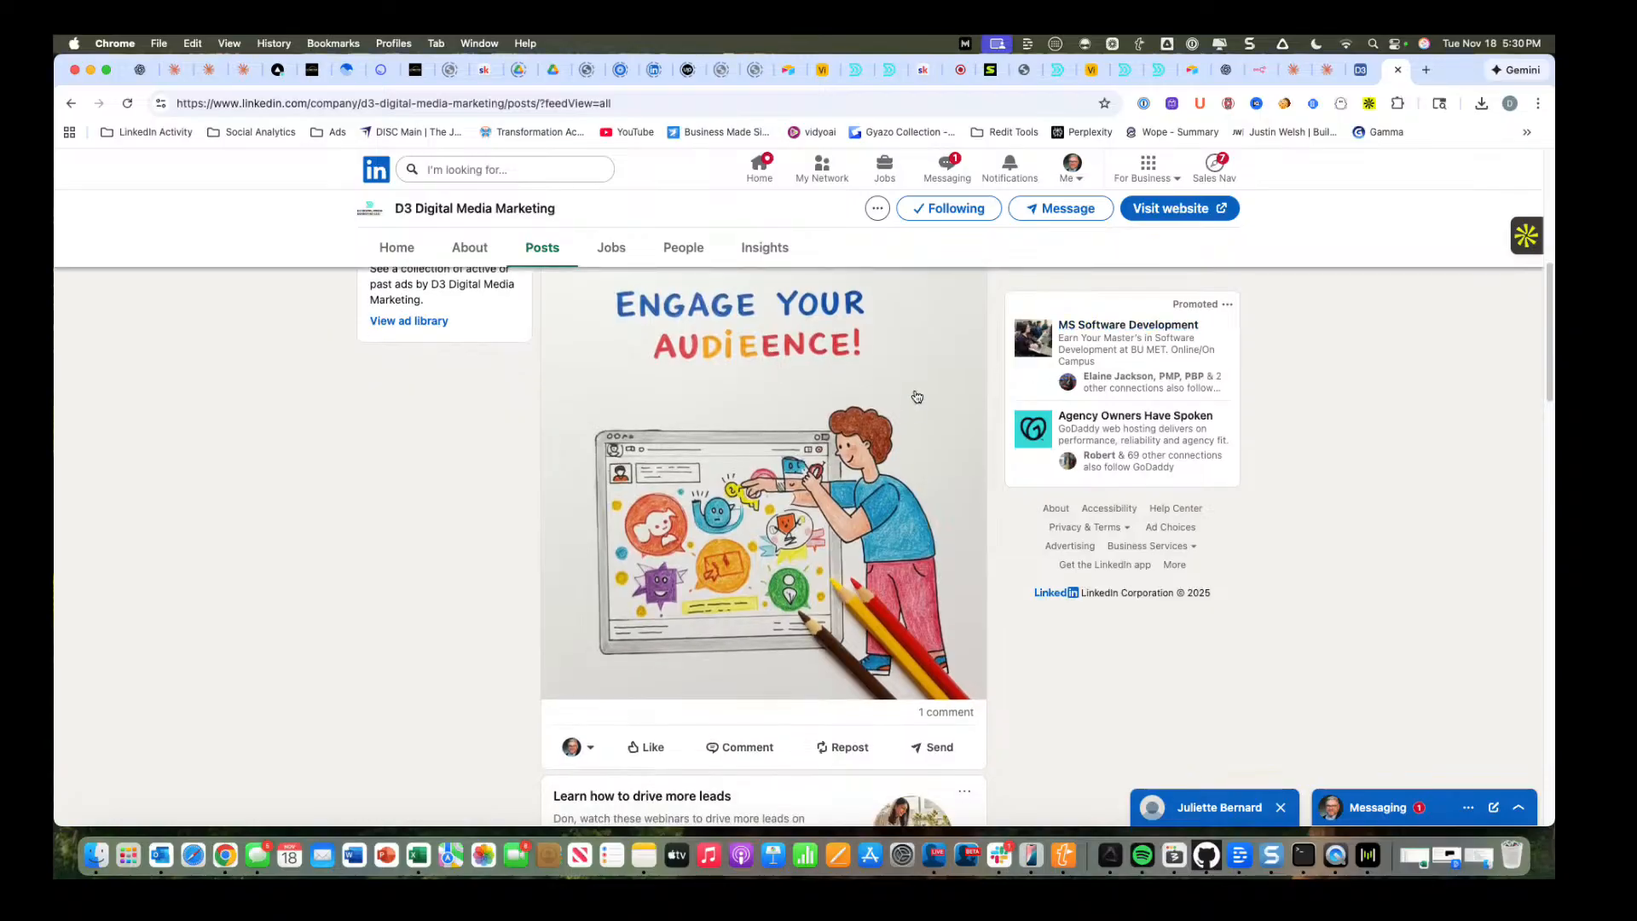
Switch to the Content & Conversion community on Skool and browse the courses in its Classroom.
{"action": "left_click", "coordinate": [312, 70]}
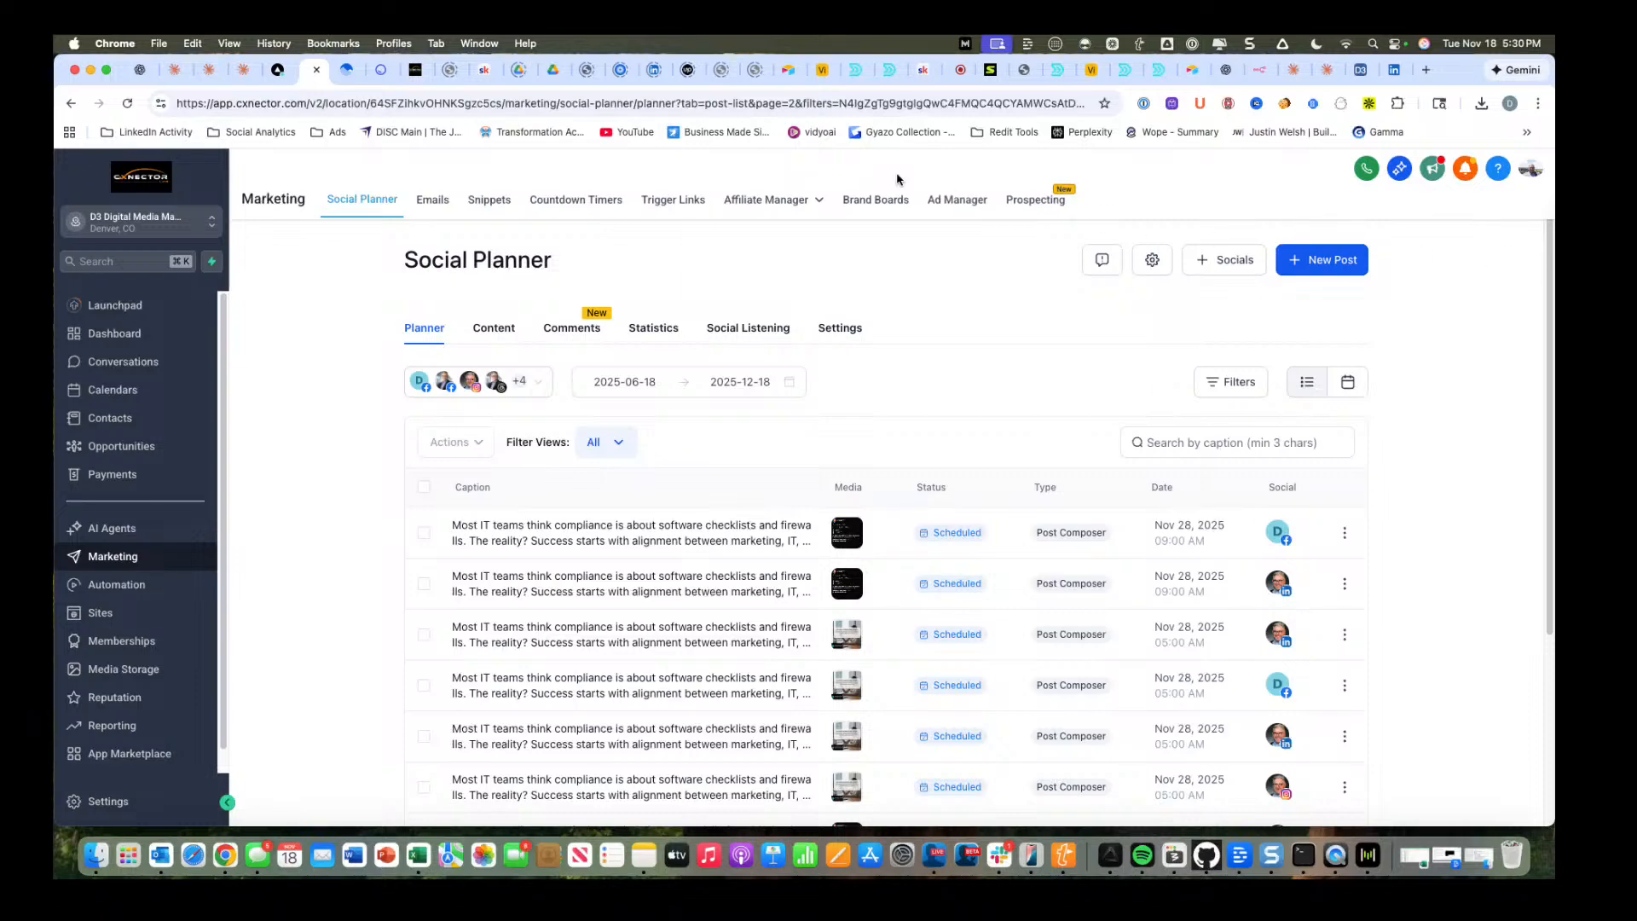
{"action": "left_click", "coordinate": [927, 71]}
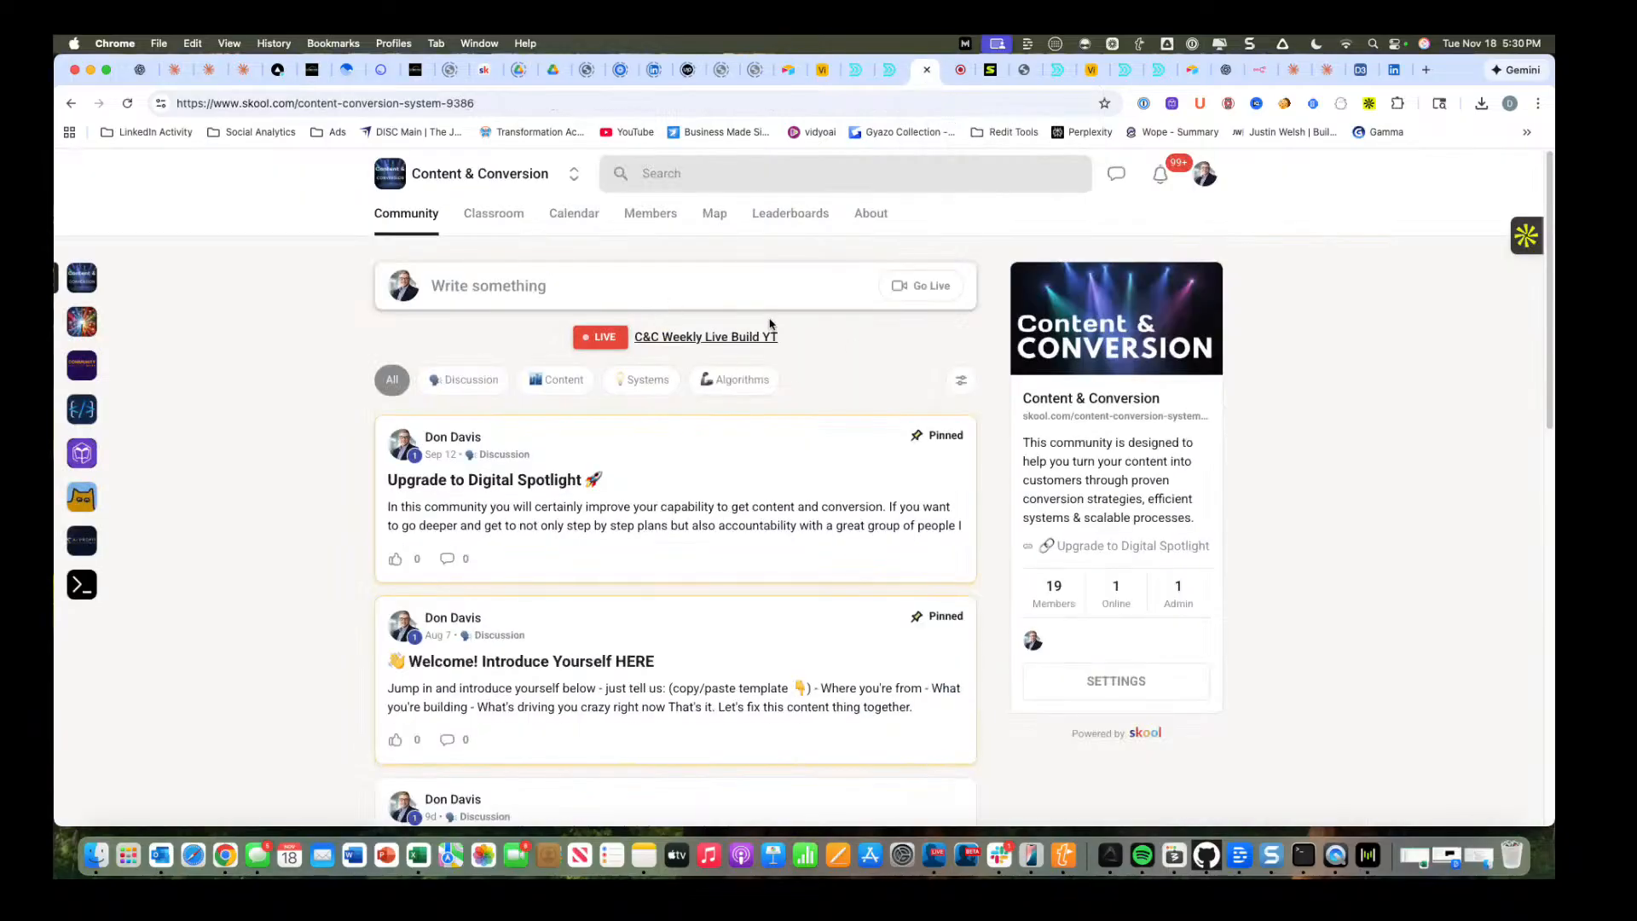
{"action": "left_click", "coordinate": [512, 213]}
{"action": "scroll", "coordinate": [693, 349], "scroll_direction": "down", "scroll_amount": 10}
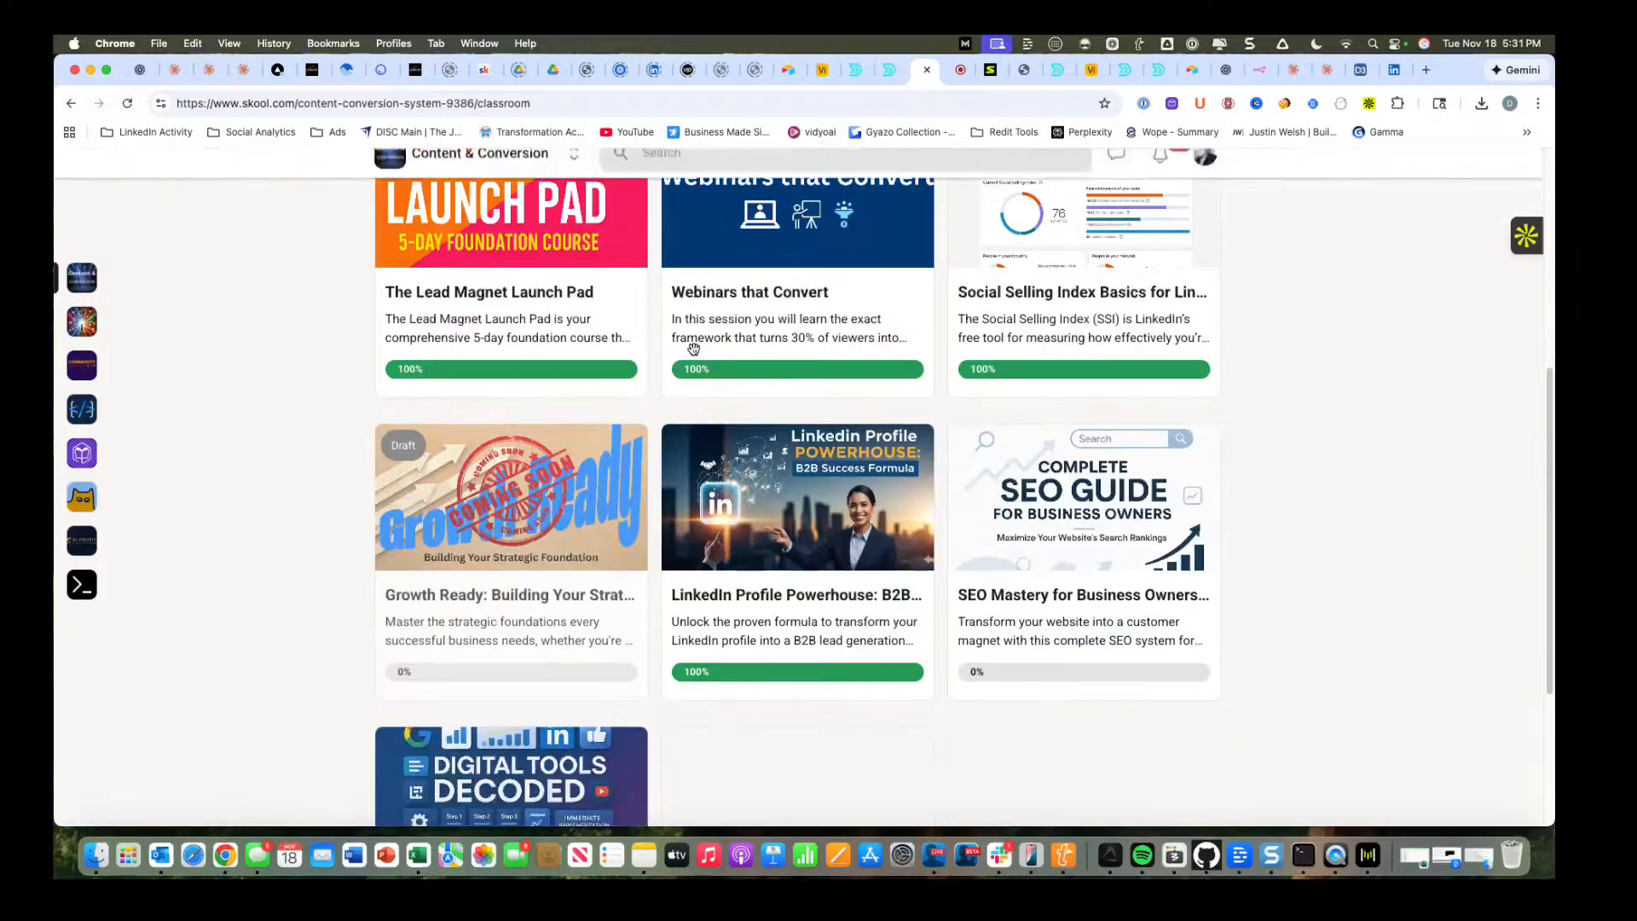
{"action": "scroll", "coordinate": [693, 348], "scroll_direction": "up", "scroll_amount": 7}
{"action": "scroll", "coordinate": [693, 349], "scroll_direction": "up", "scroll_amount": 3}
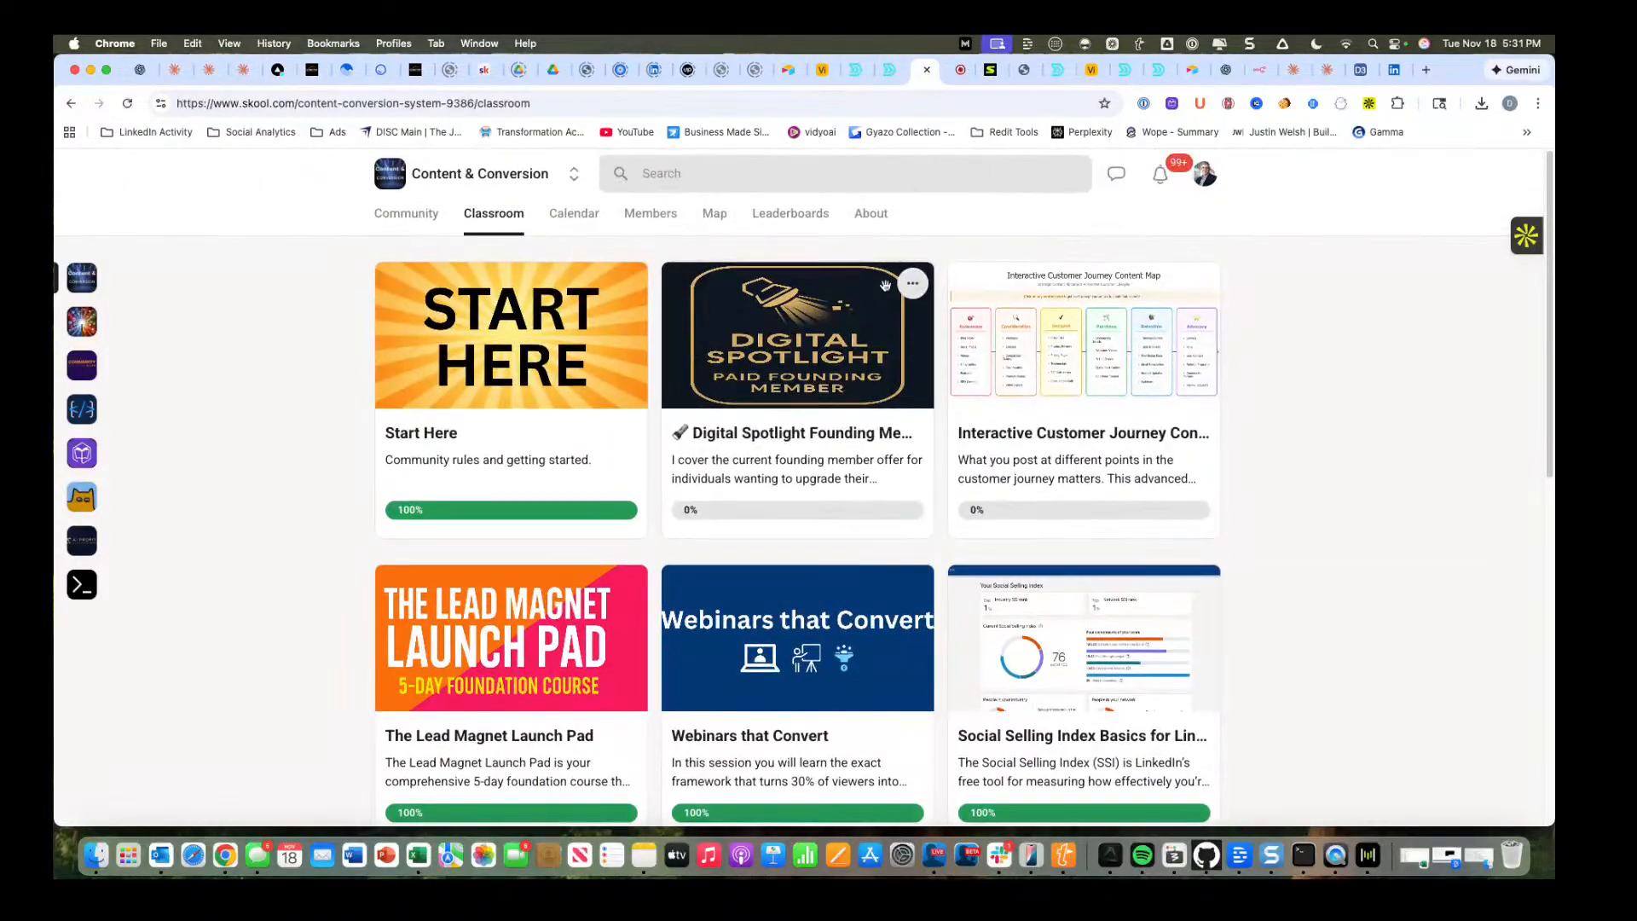
Review the community's calendar and take a look at the Digital Spotlight Community before returning to Content & Conversion.
{"action": "left_click", "coordinate": [568, 219]}
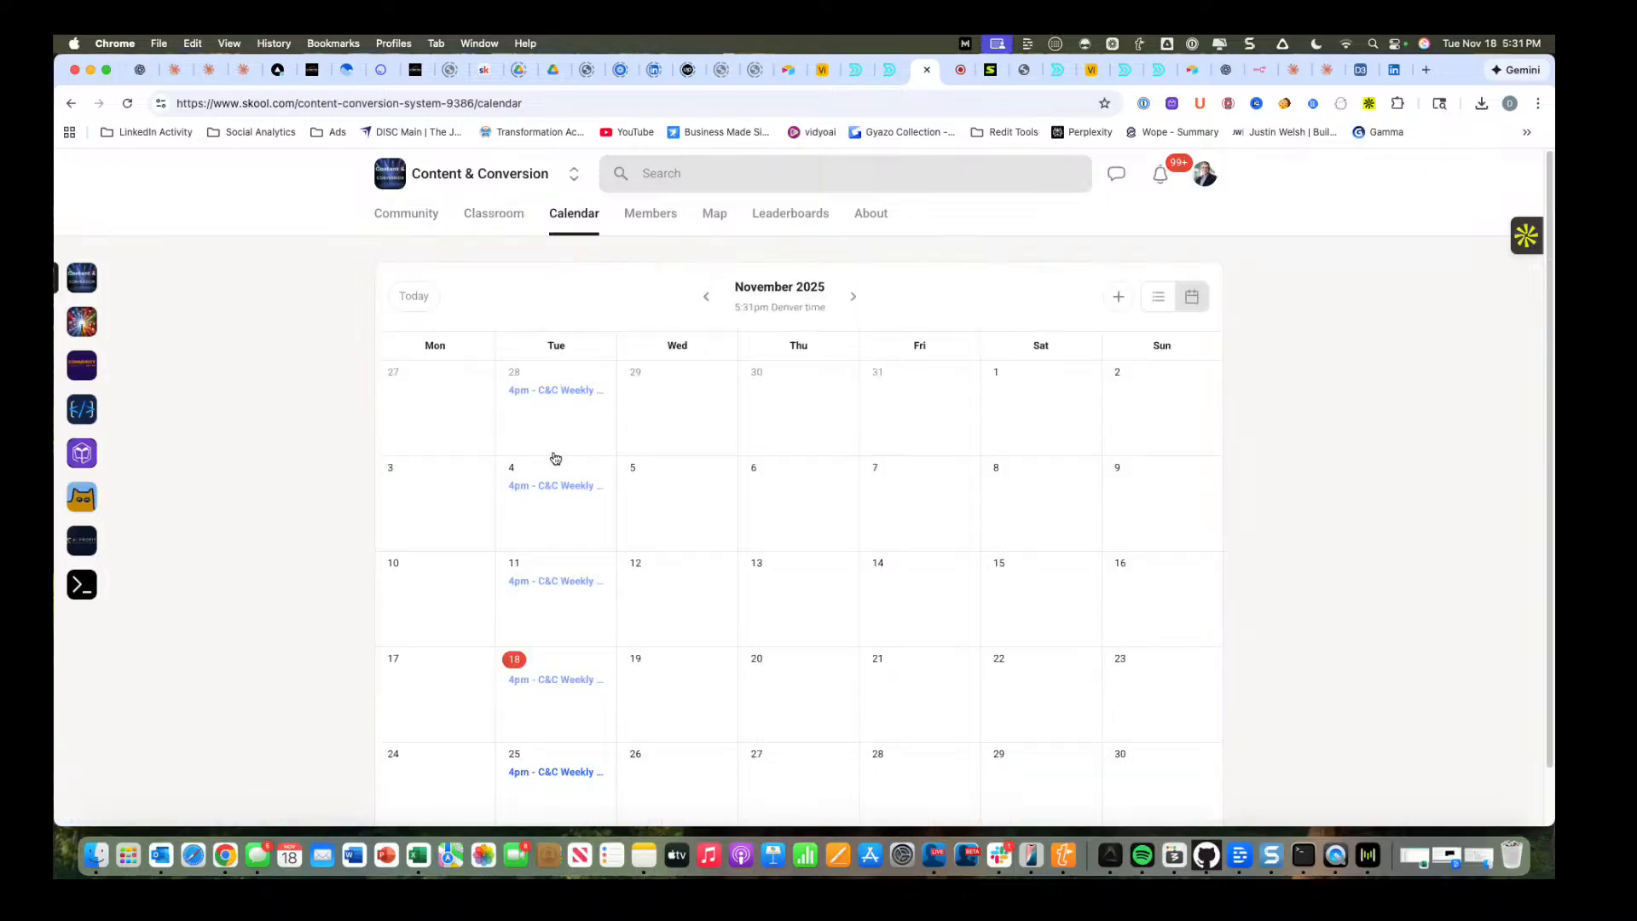
{"action": "scroll", "coordinate": [592, 439], "scroll_direction": "down", "scroll_amount": 1}
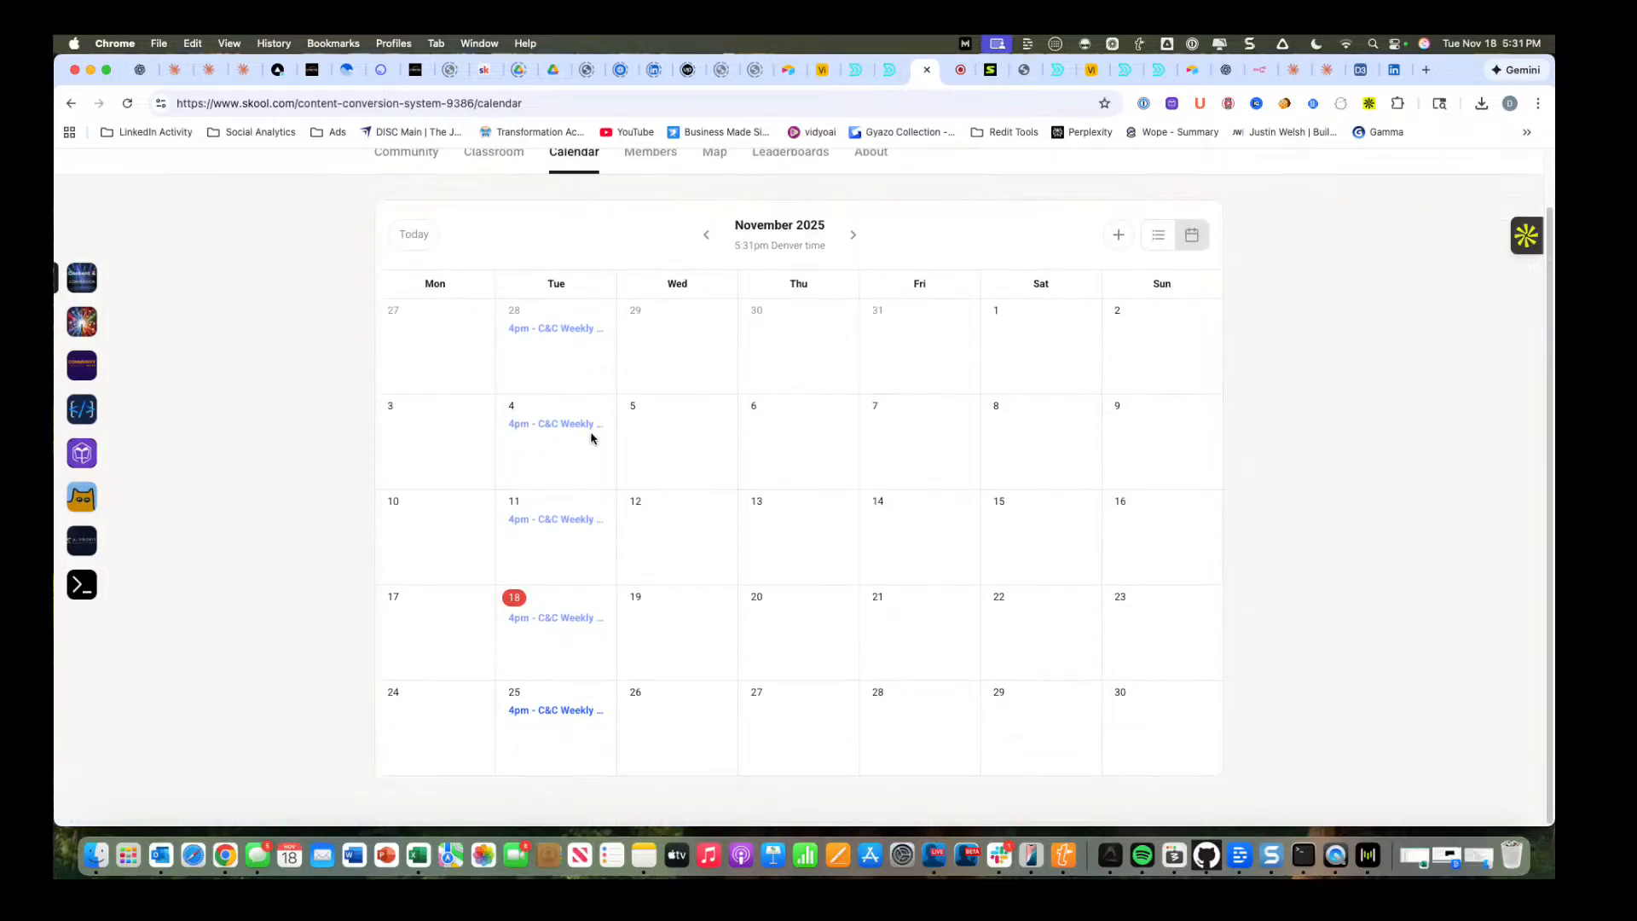
{"action": "scroll", "coordinate": [591, 438], "scroll_direction": "up", "scroll_amount": 1}
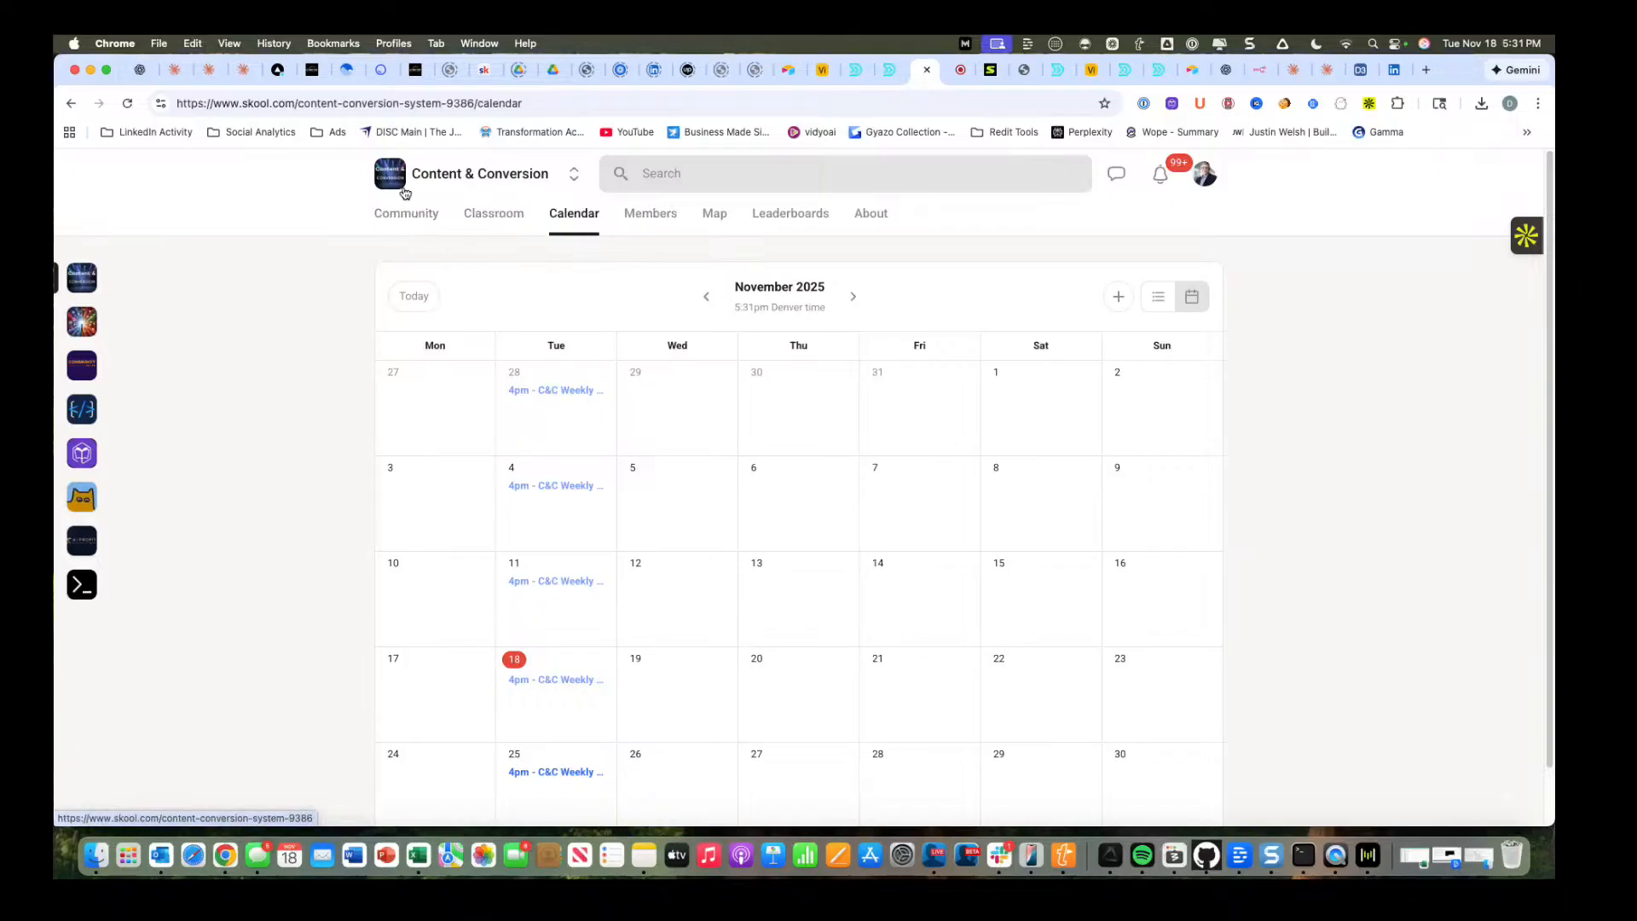
{"action": "left_click", "coordinate": [92, 320]}
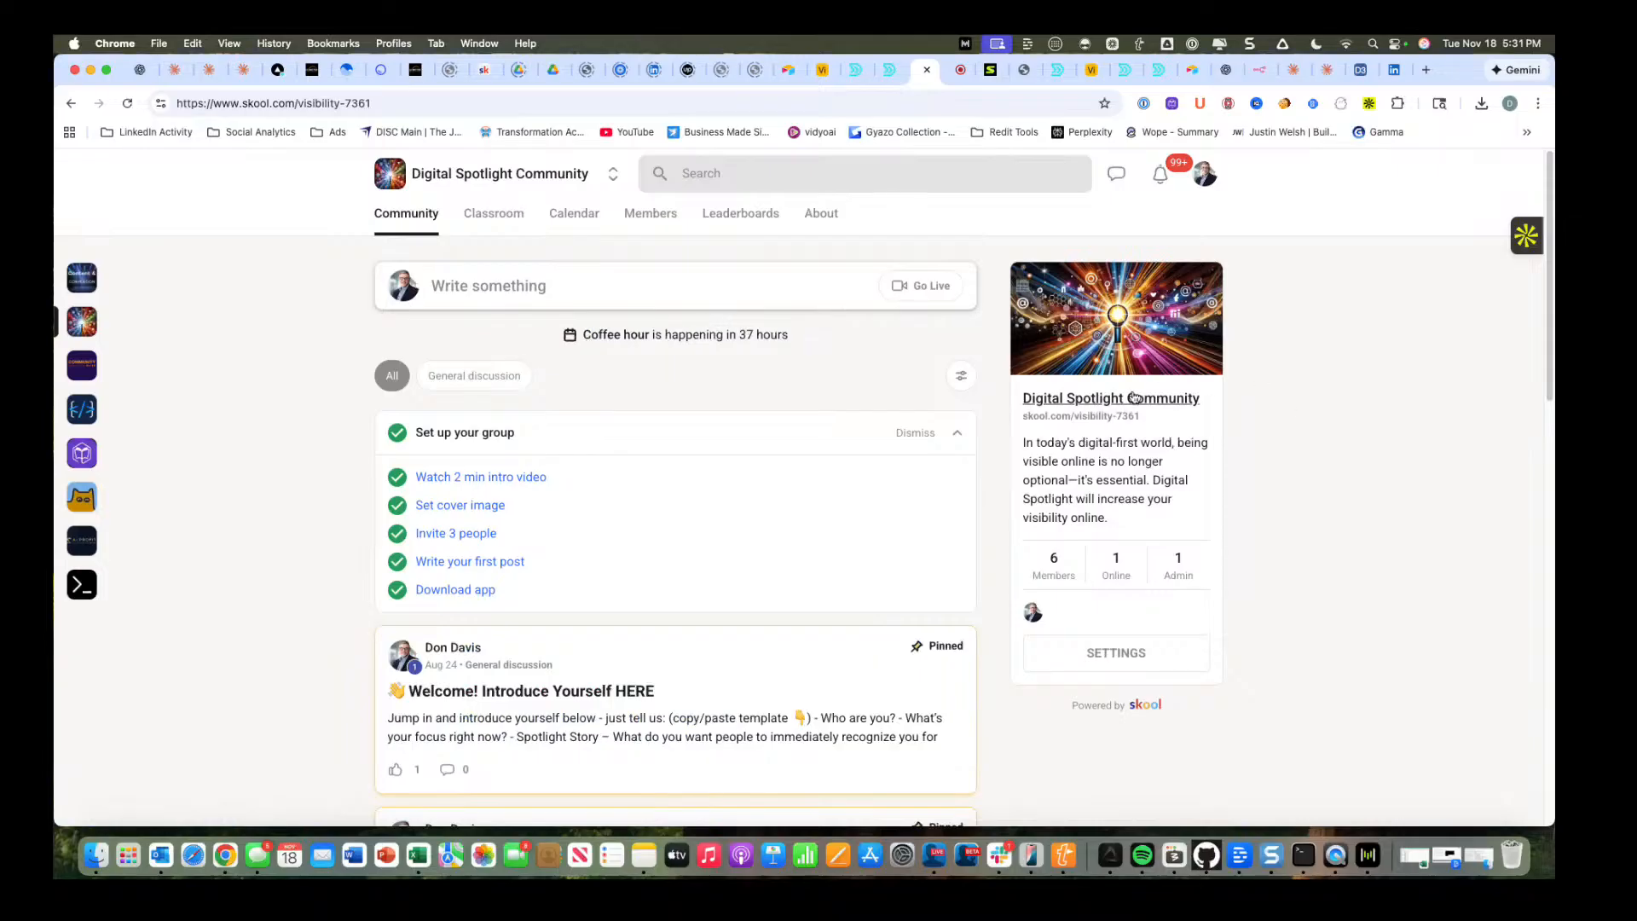
{"action": "left_click", "coordinate": [78, 289]}
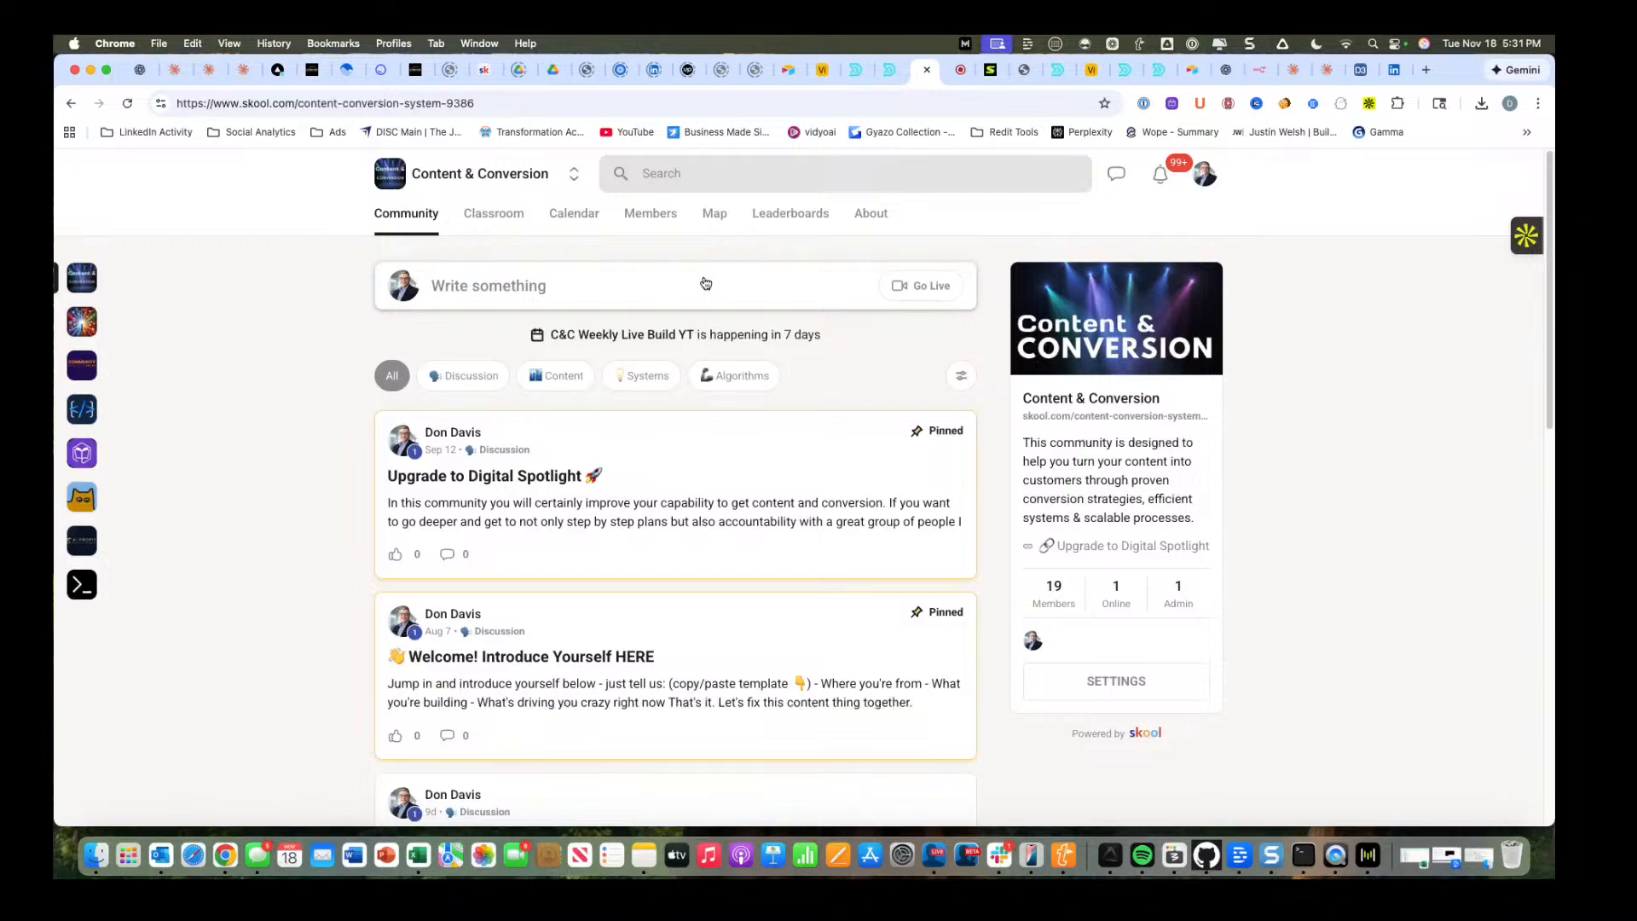